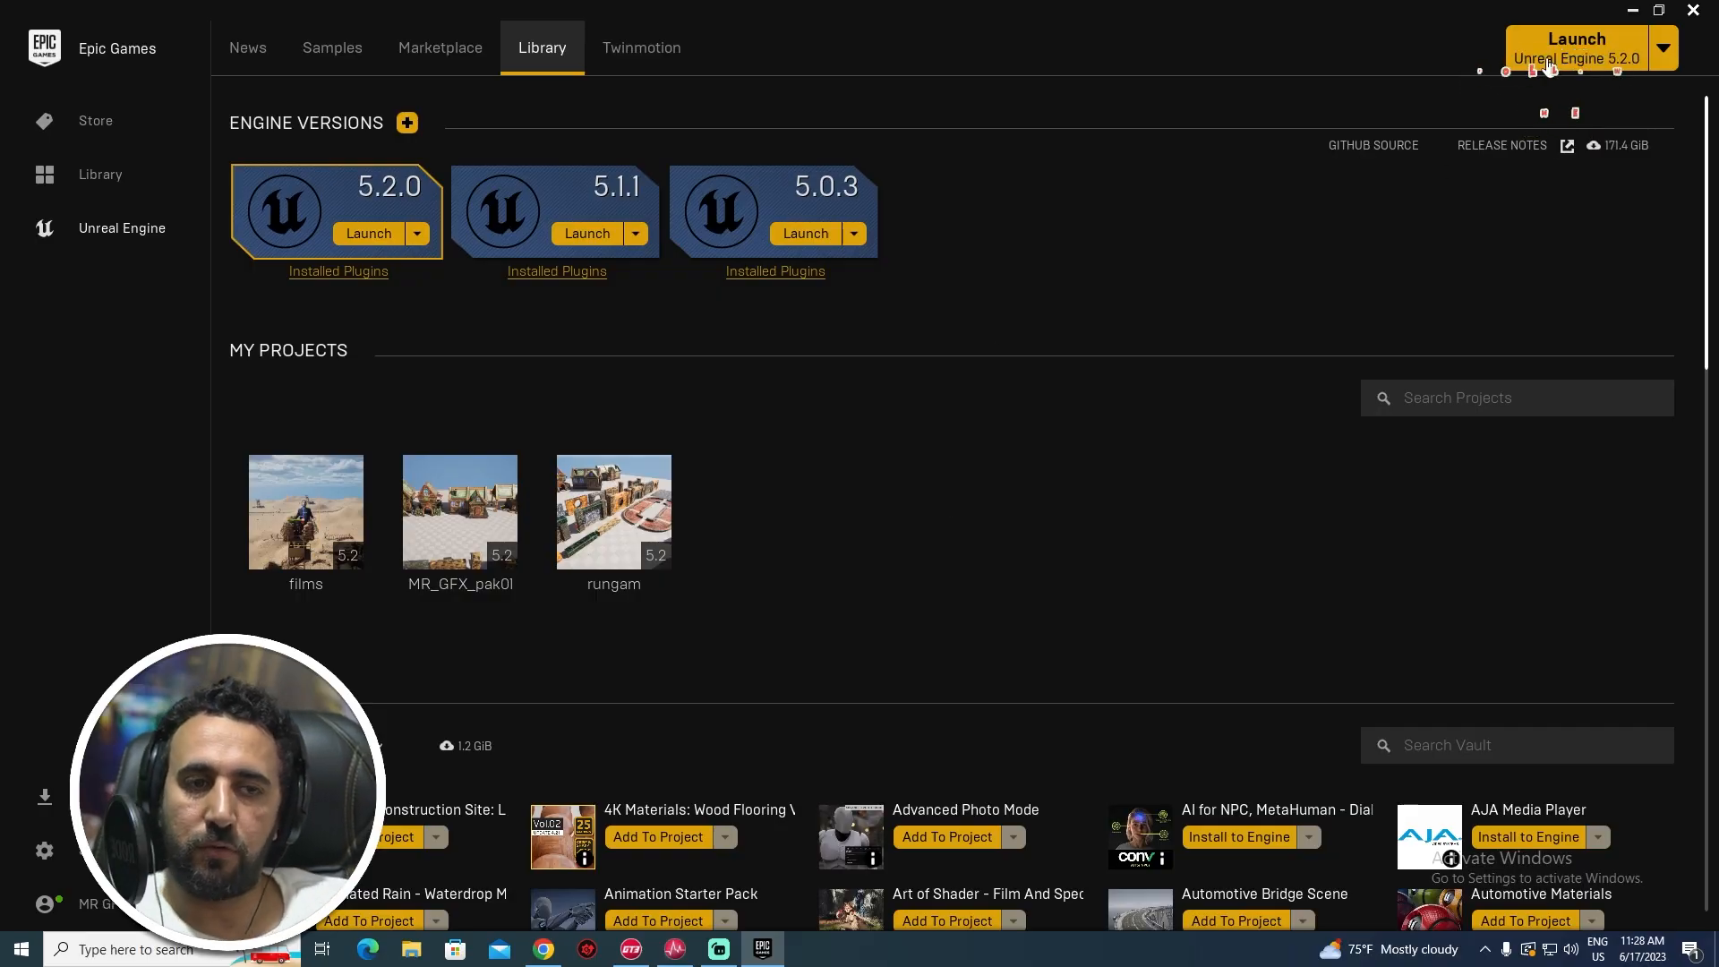
# - Create a Third Person project named metahuman_animator in Unreal Engine 5.2.0 with Raytracing enabled
pyautogui.click(368, 235)
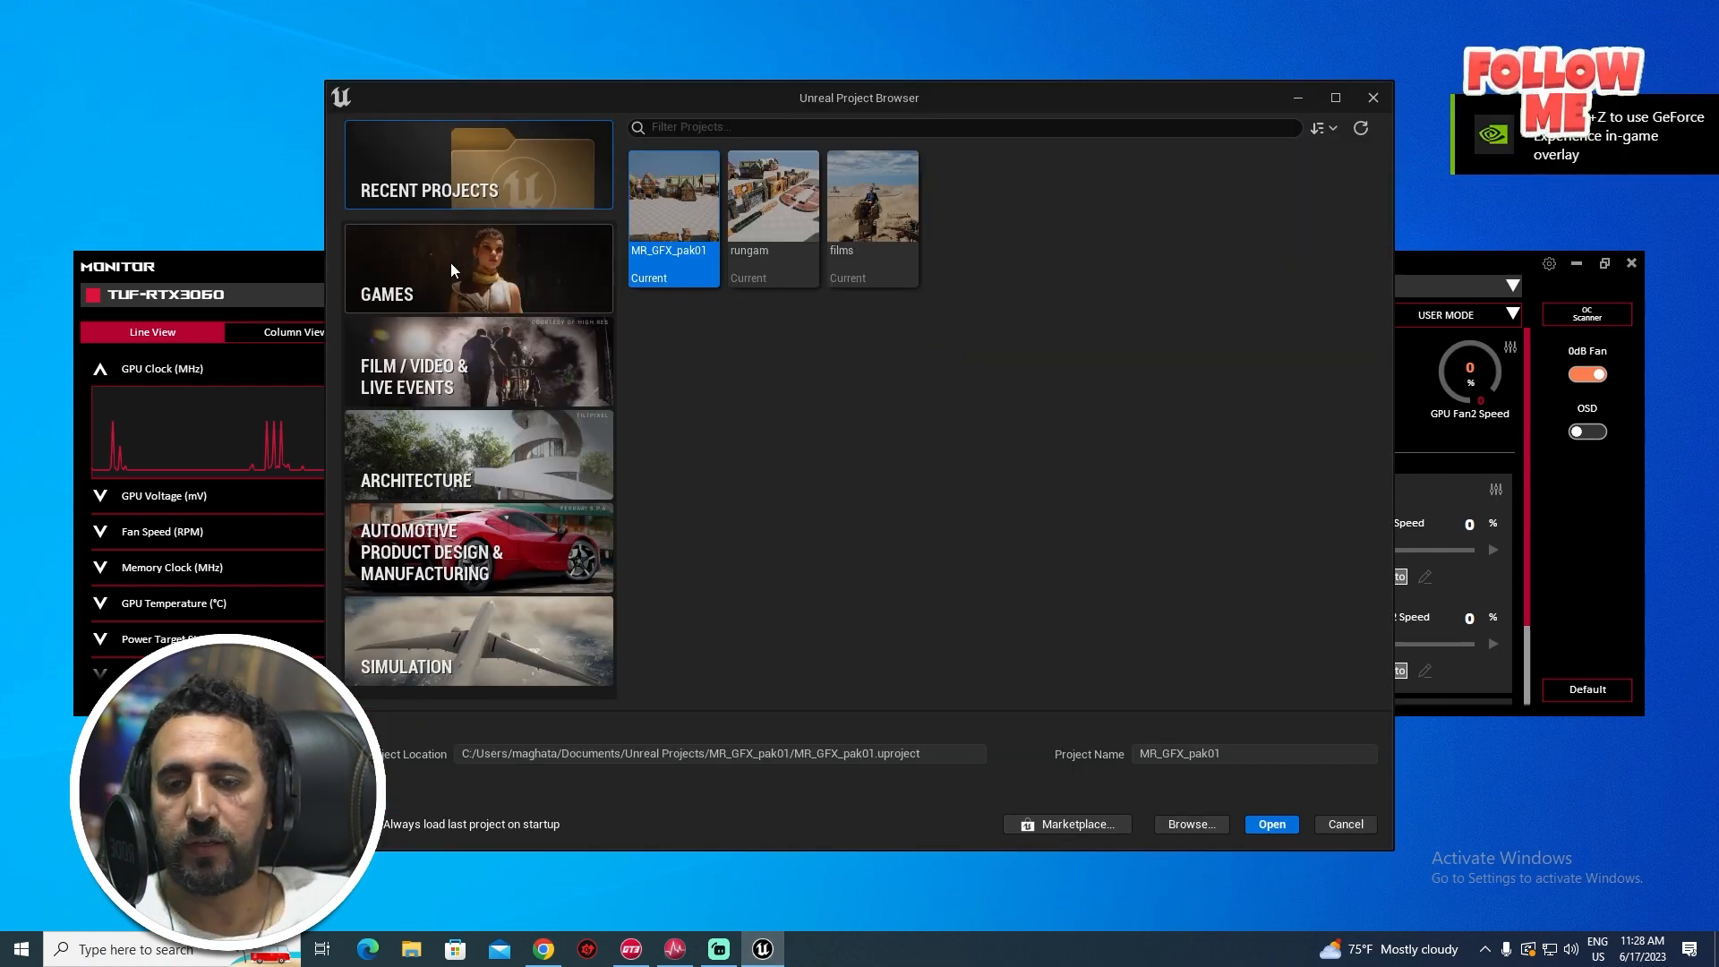
pyautogui.click(479, 269)
pyautogui.click(864, 172)
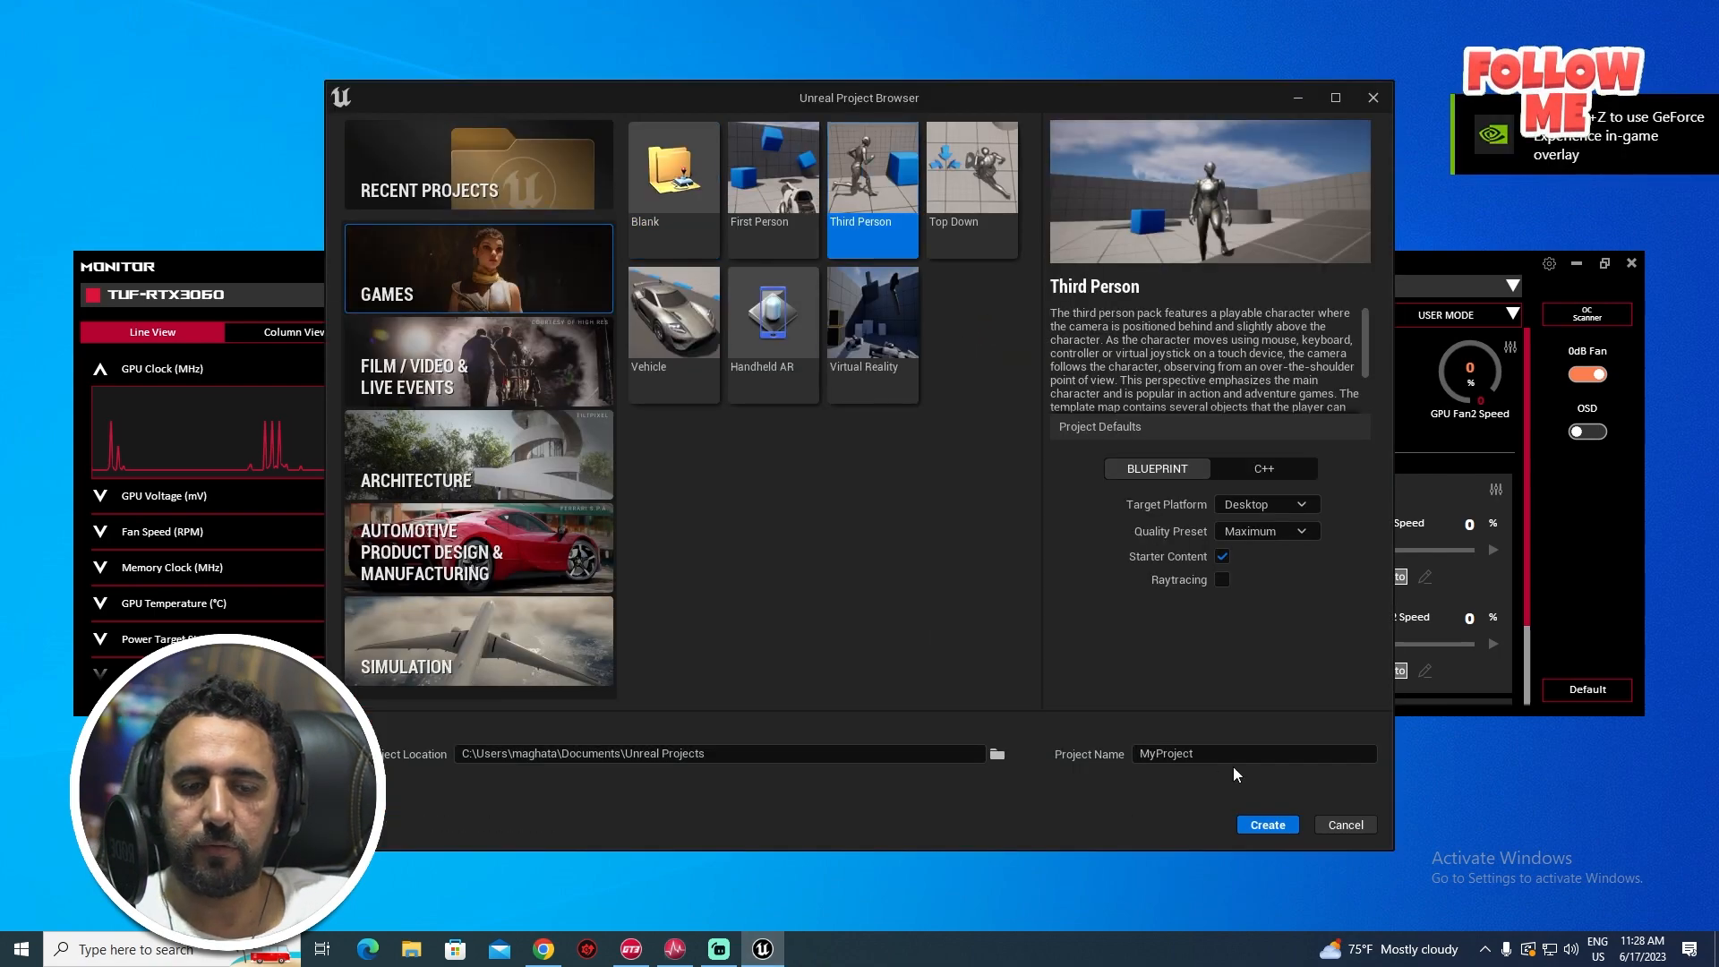
pyautogui.write('meta')
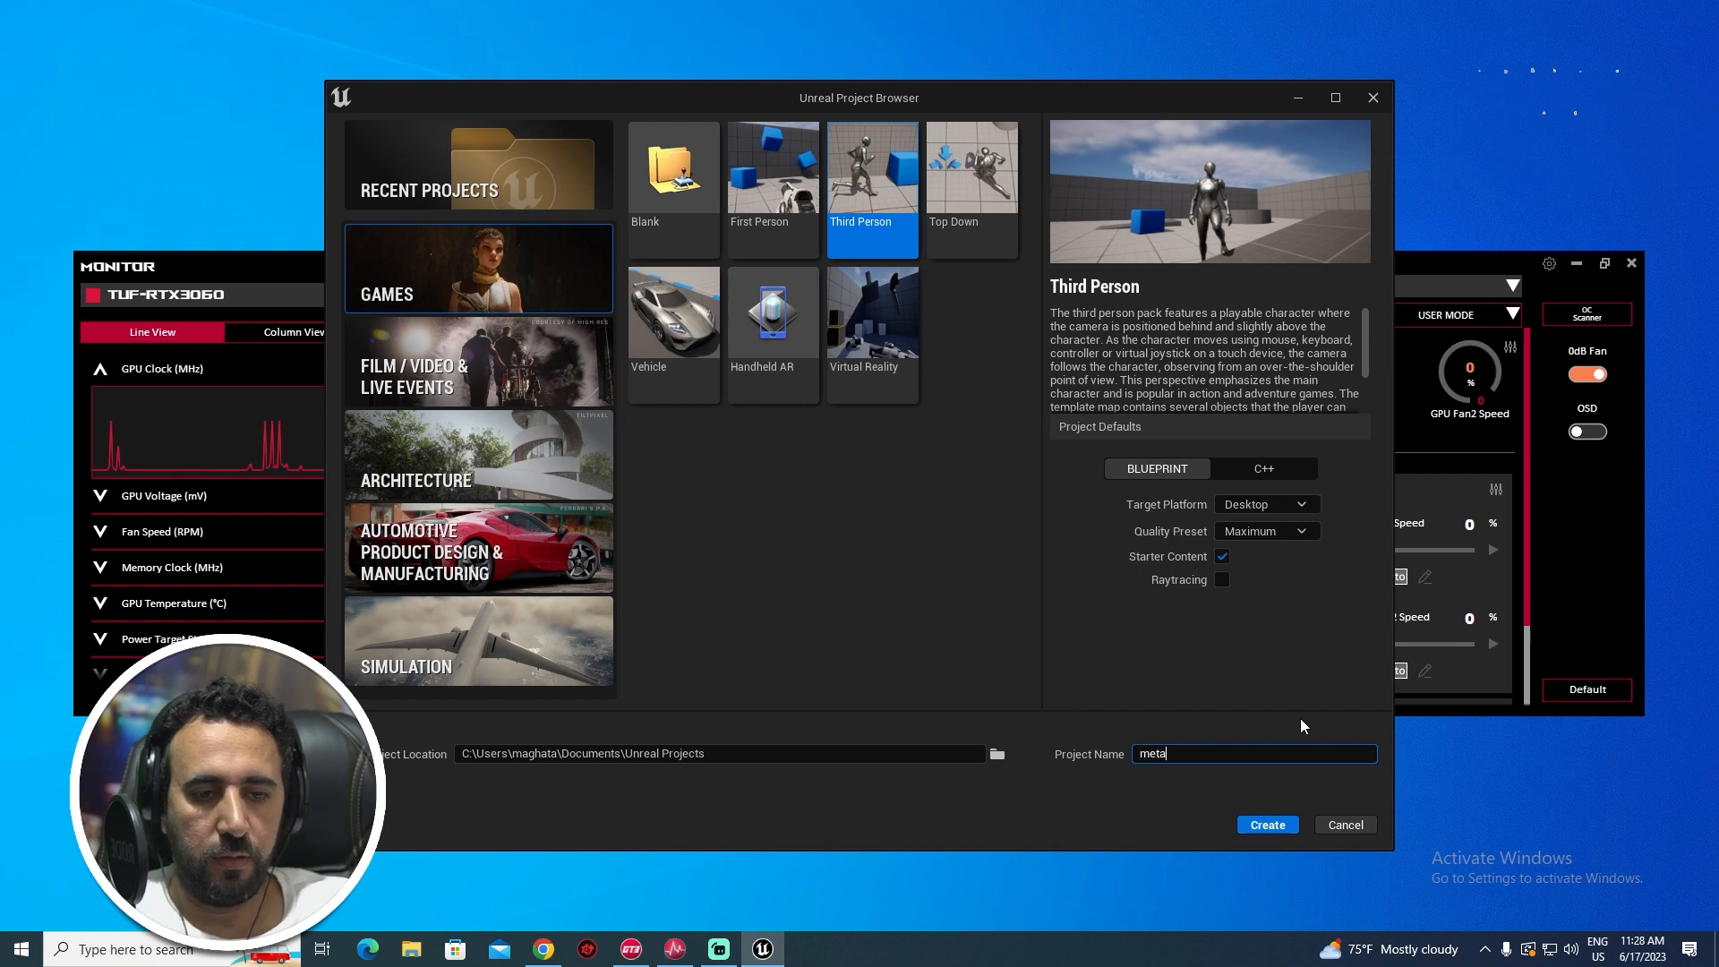
pyautogui.write('hum')
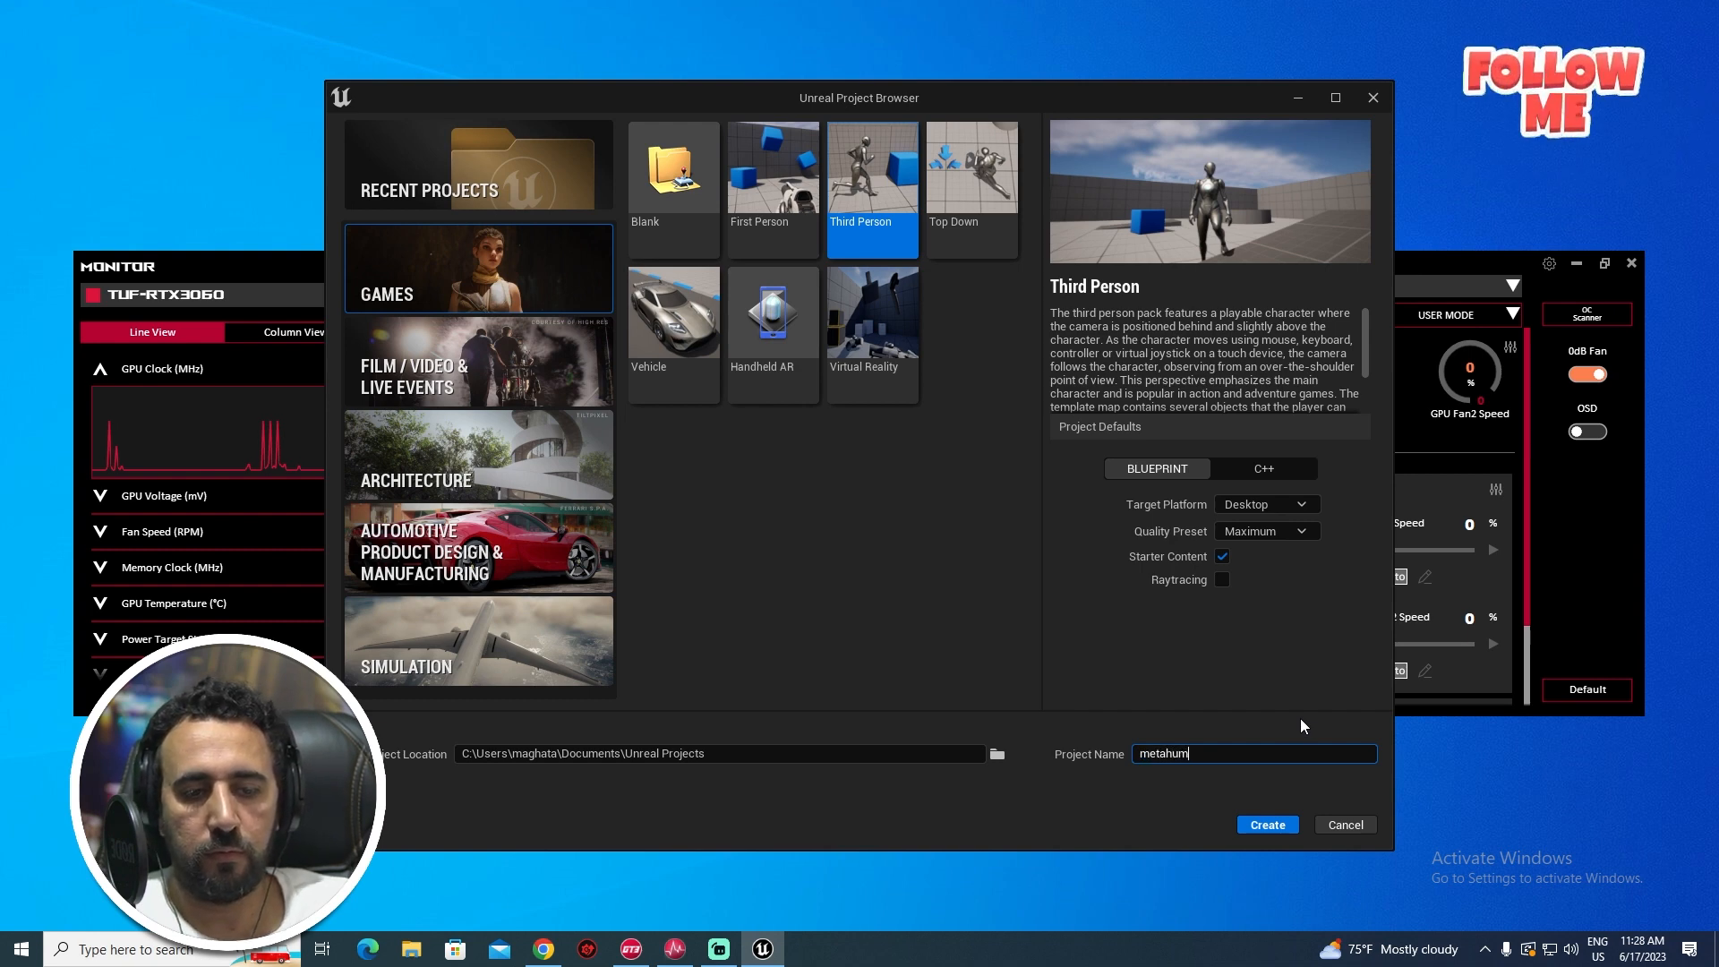
pyautogui.write('an_animator')
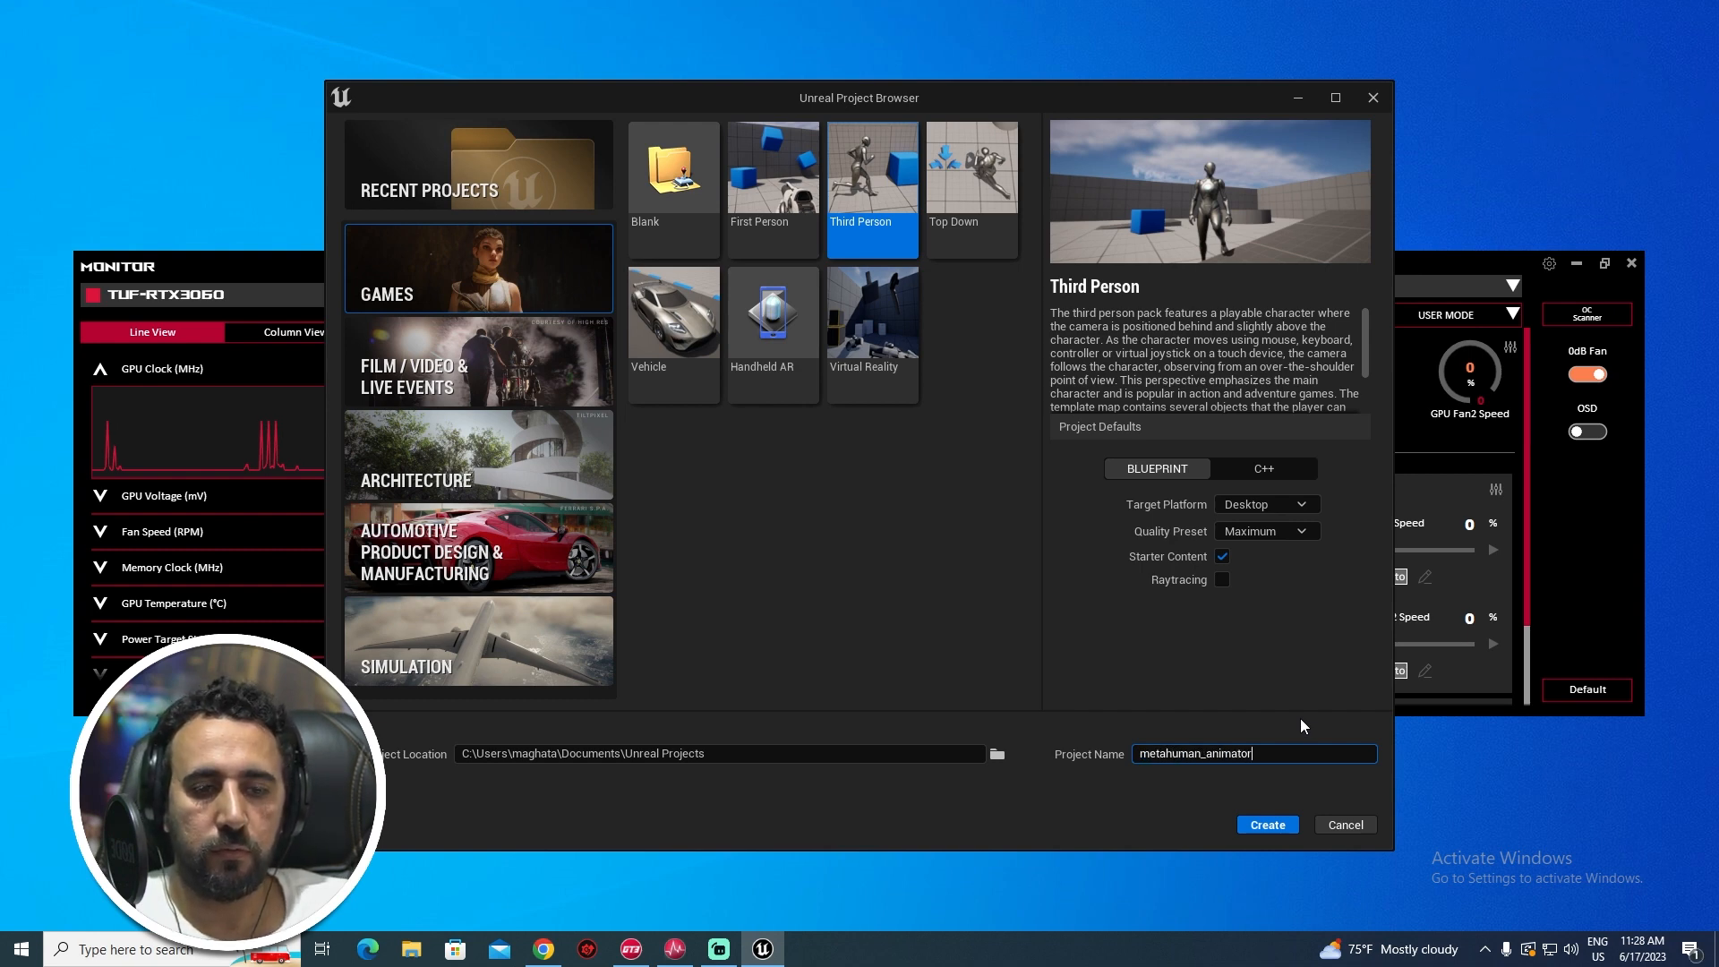
pyautogui.click(1220, 582)
pyautogui.click(1221, 580)
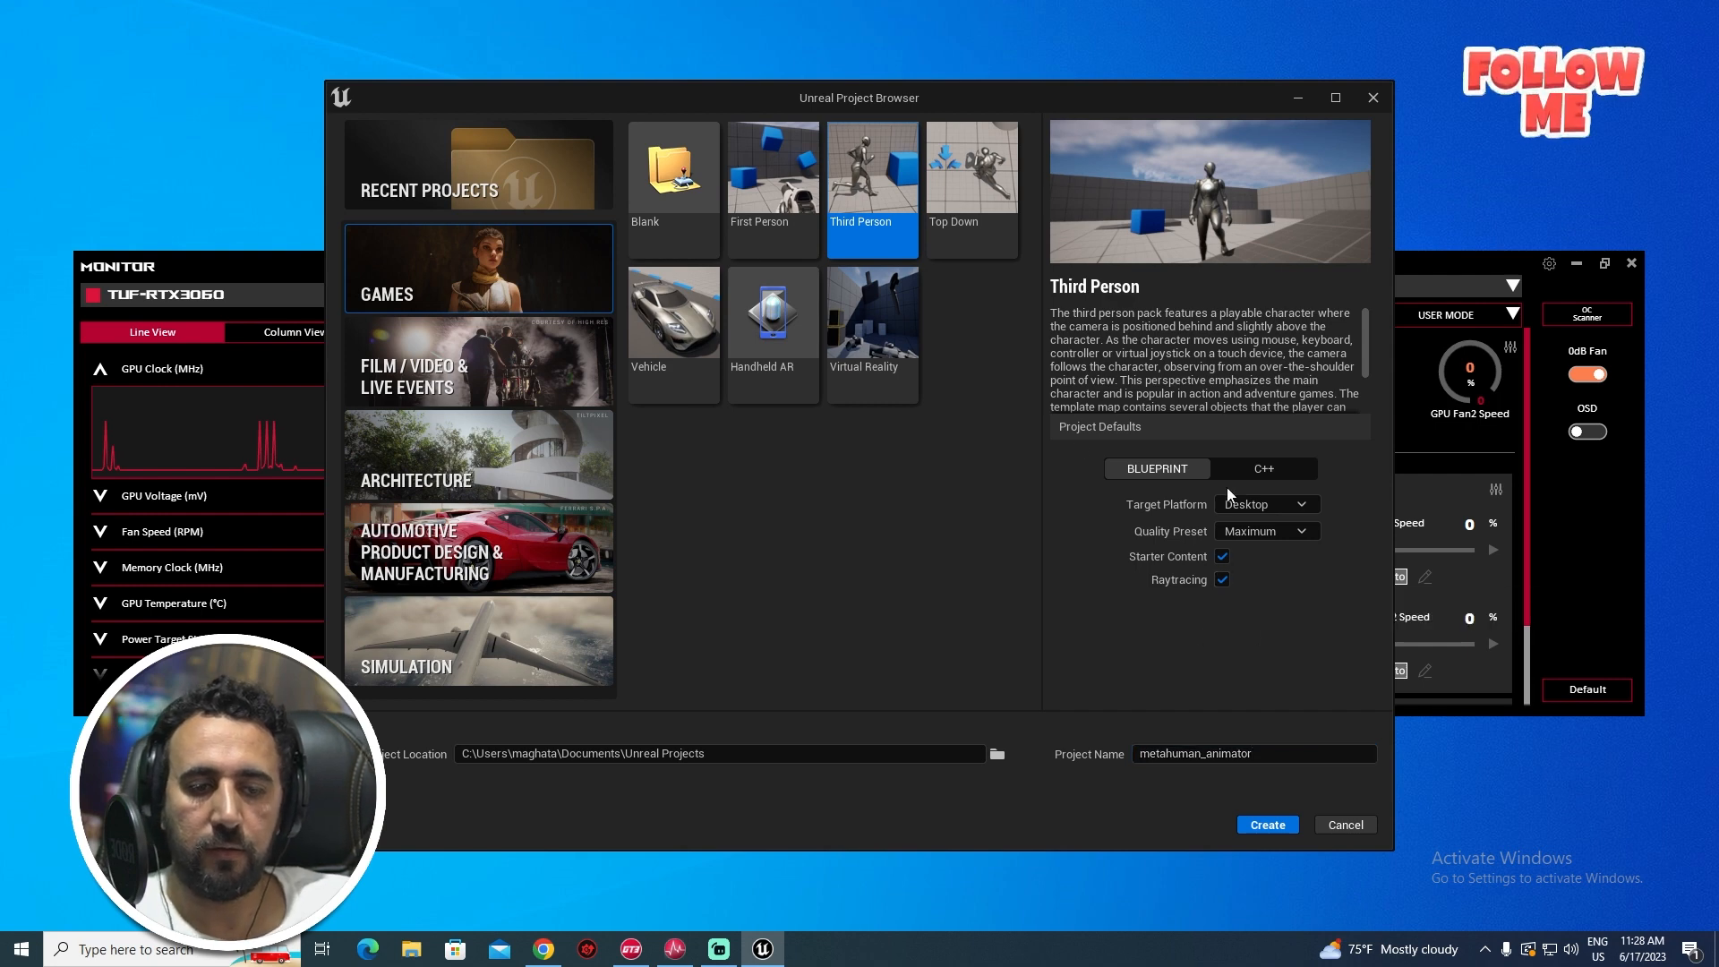
pyautogui.click(1270, 825)
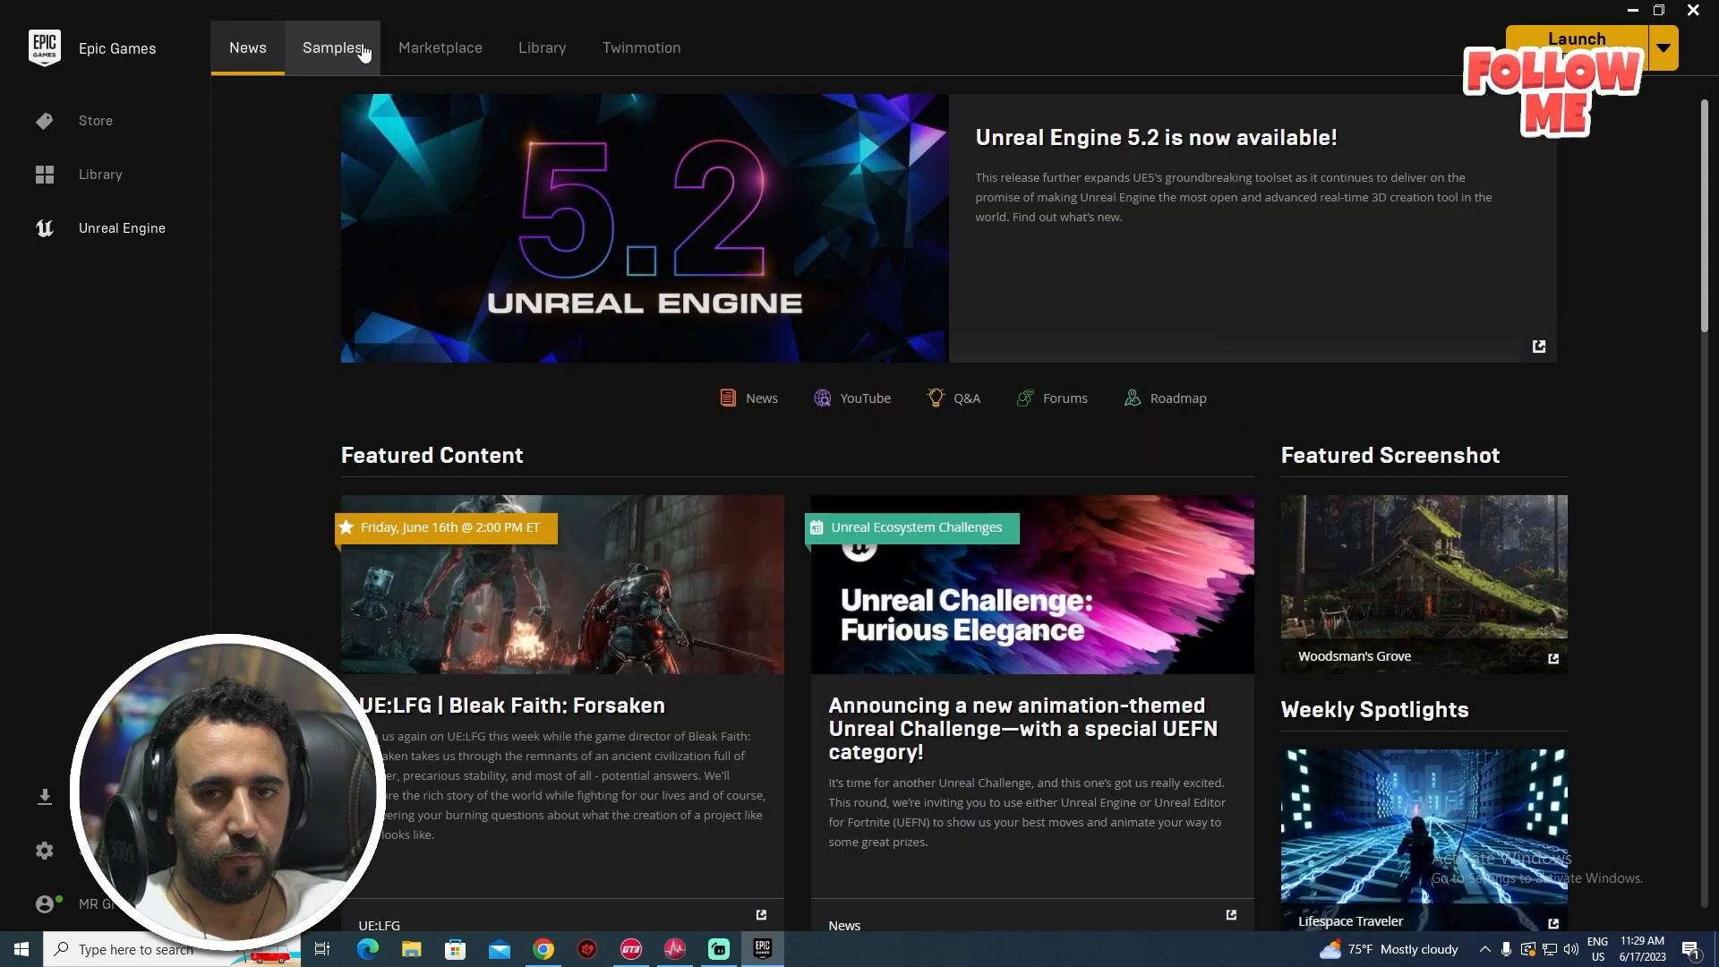
# - Find the MetaHuman Plugin in the Marketplace by searching 'metahuman' and install it to engine 5.2
pyautogui.click(470, 72)
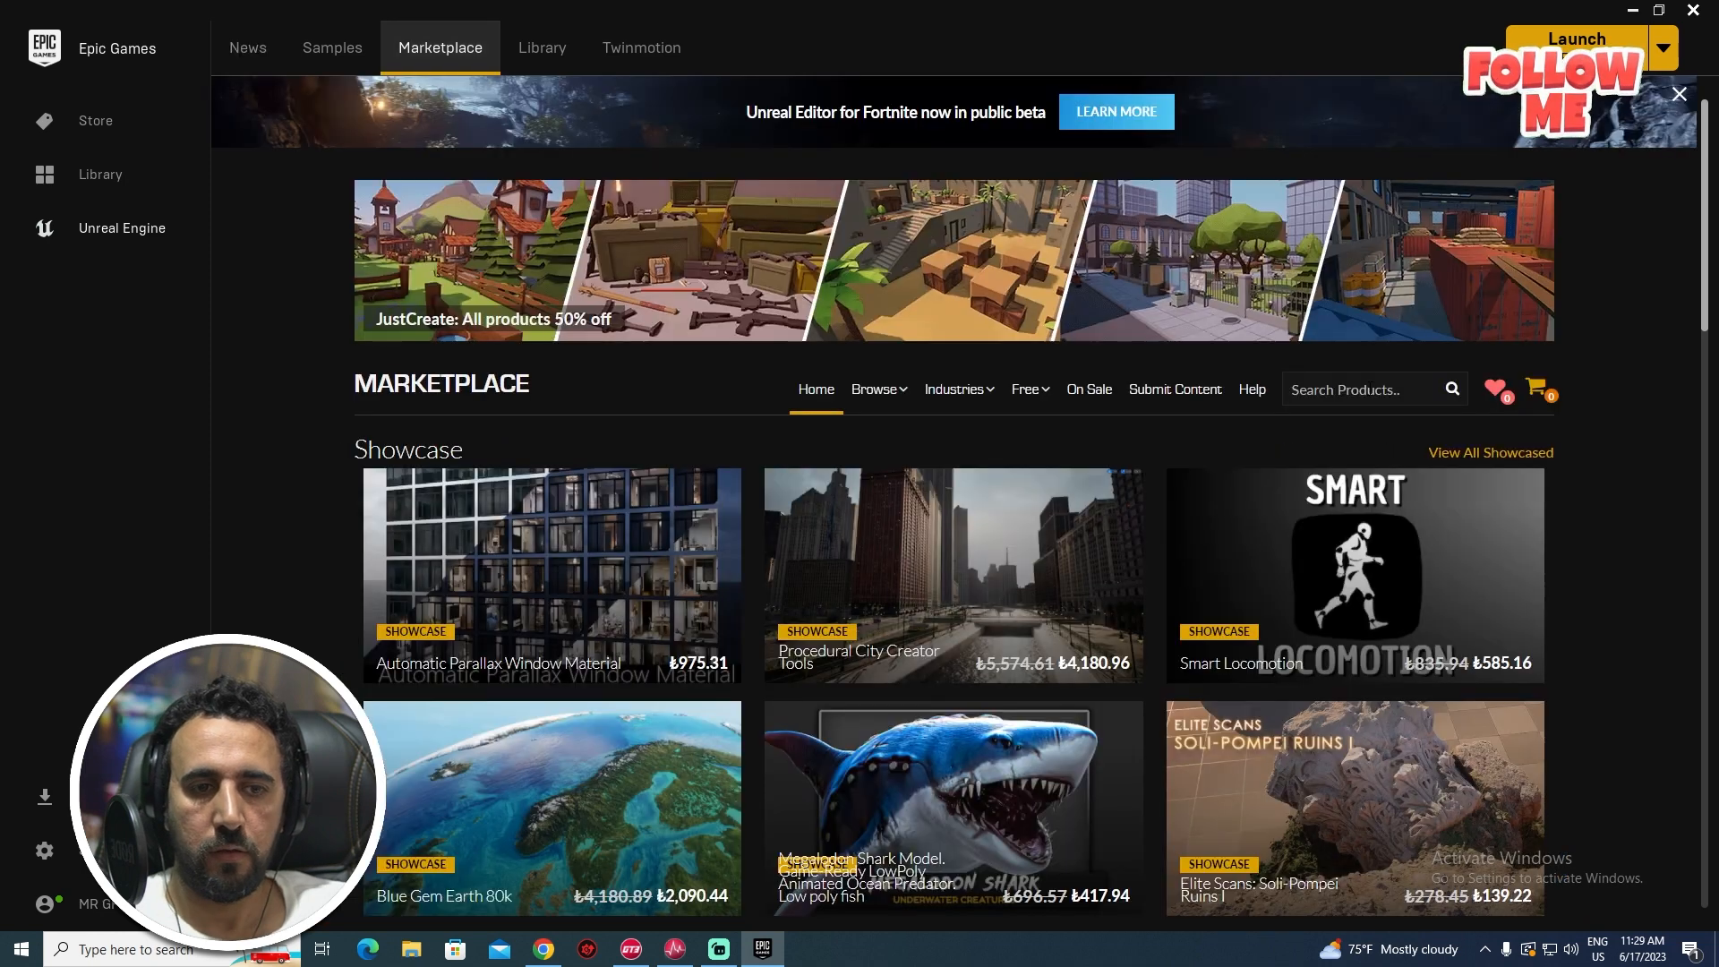
pyautogui.click(1370, 390)
pyautogui.write('metahuman')
pyautogui.press('Return')
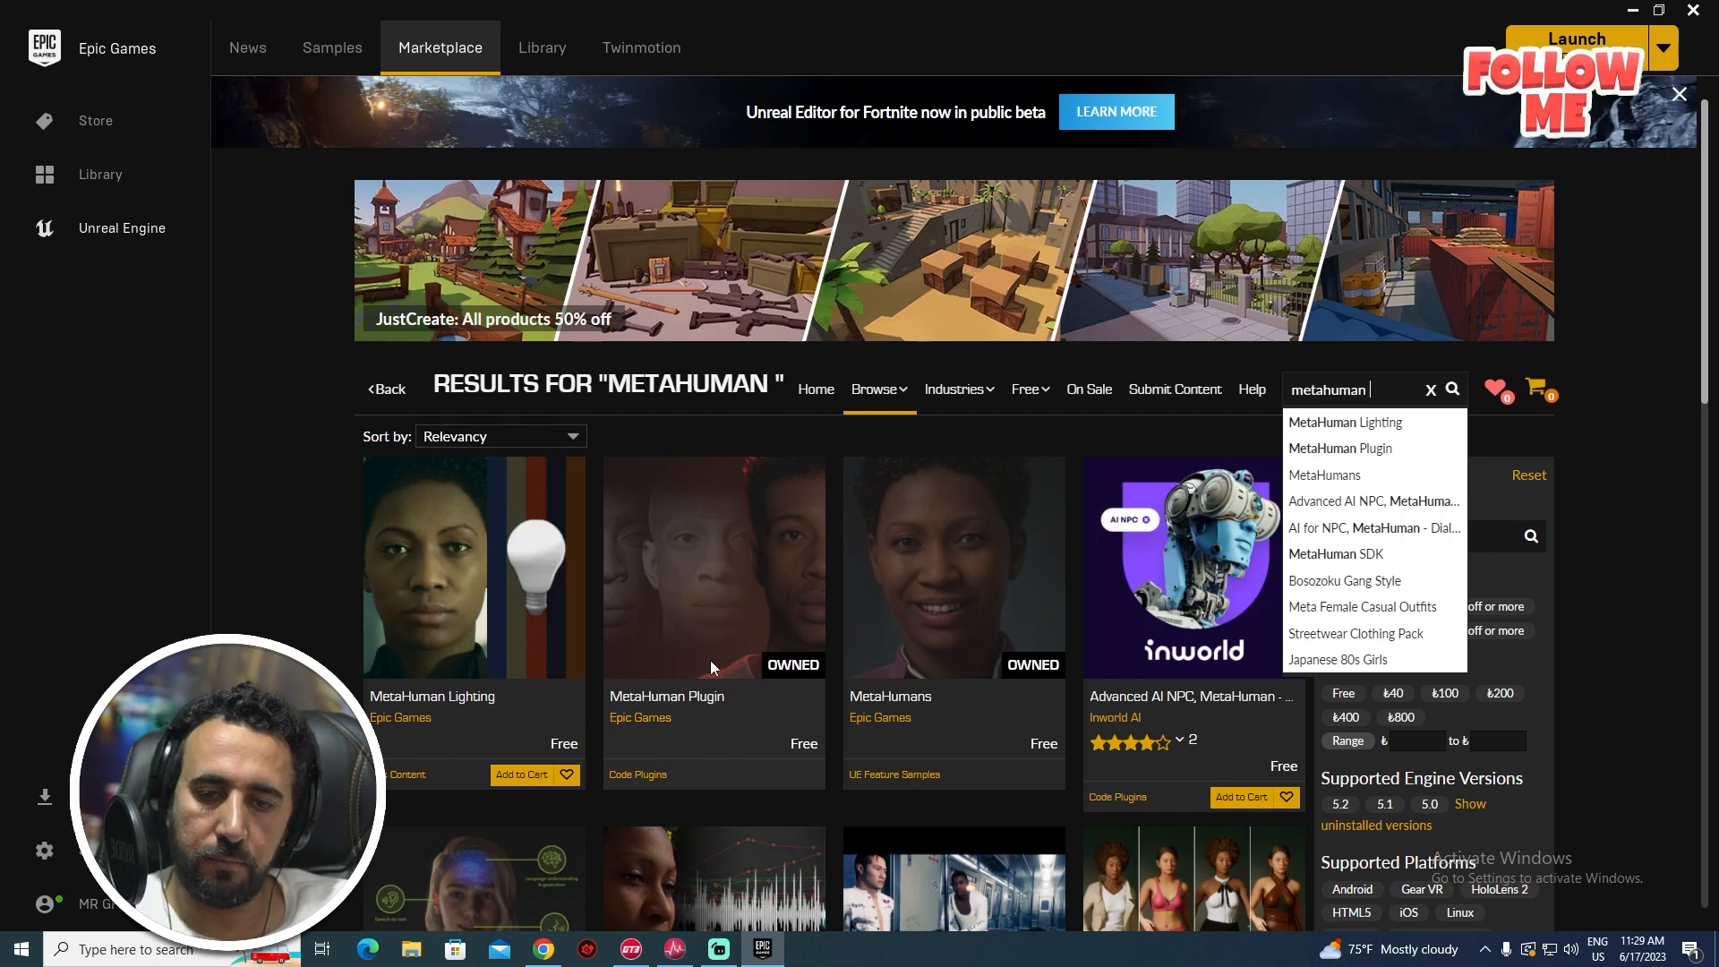
pyautogui.click(728, 614)
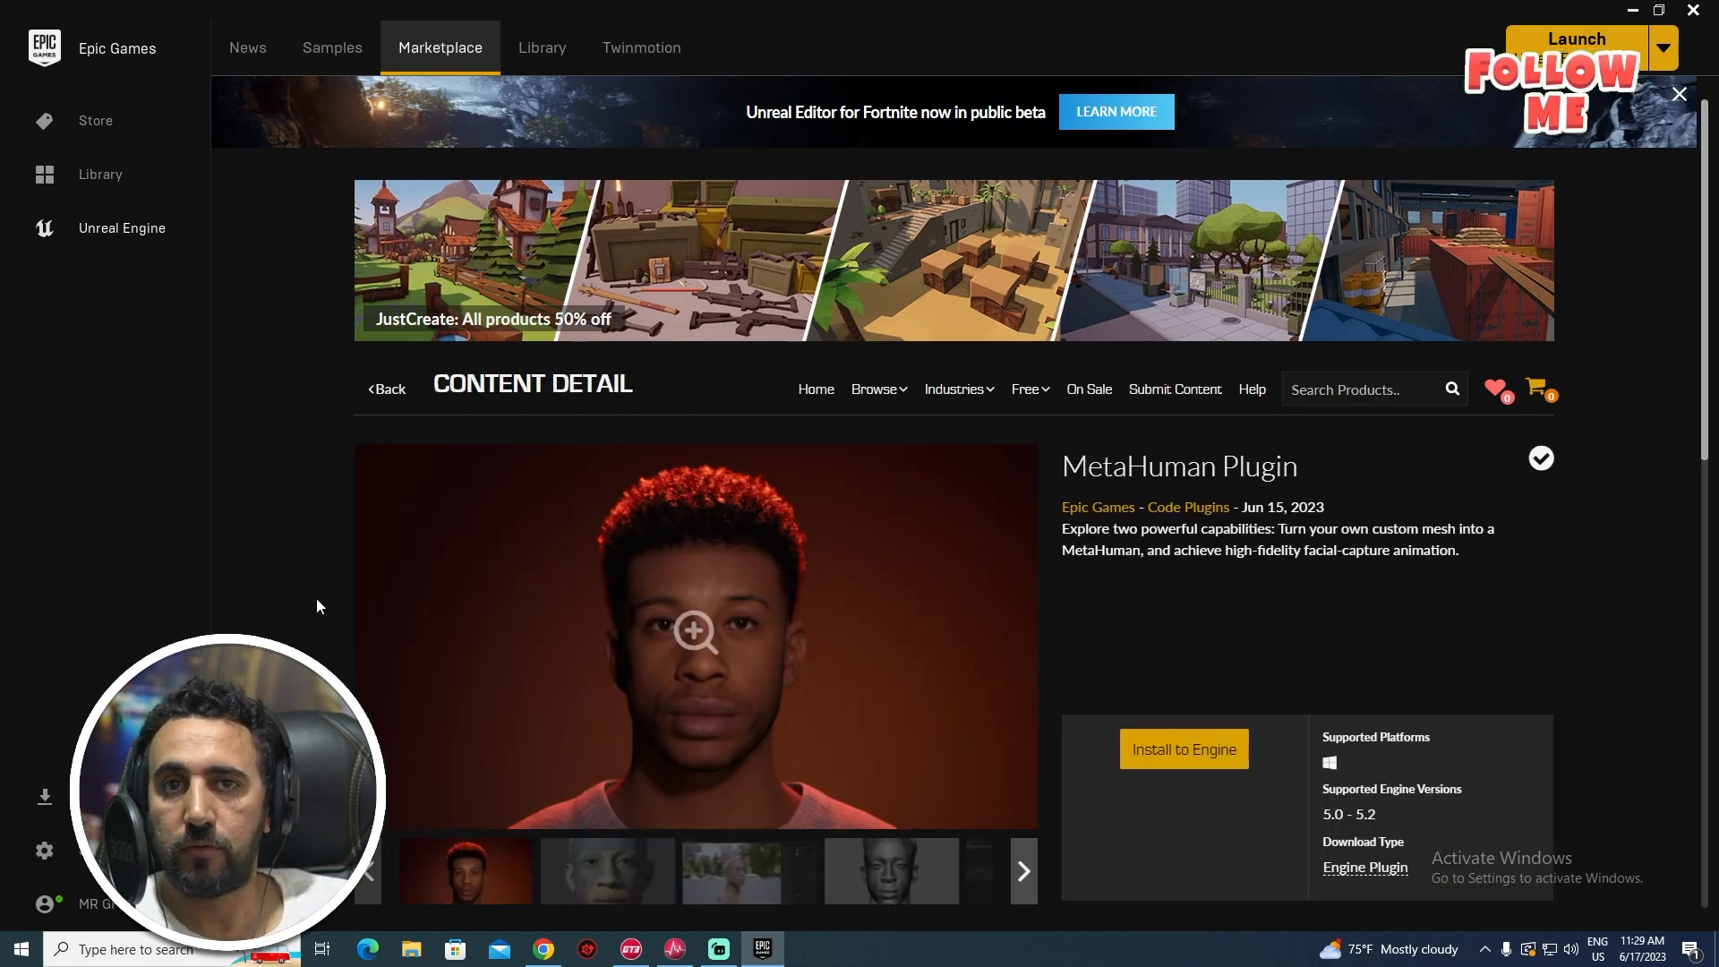
pyautogui.scroll(-2, 1356, 687)
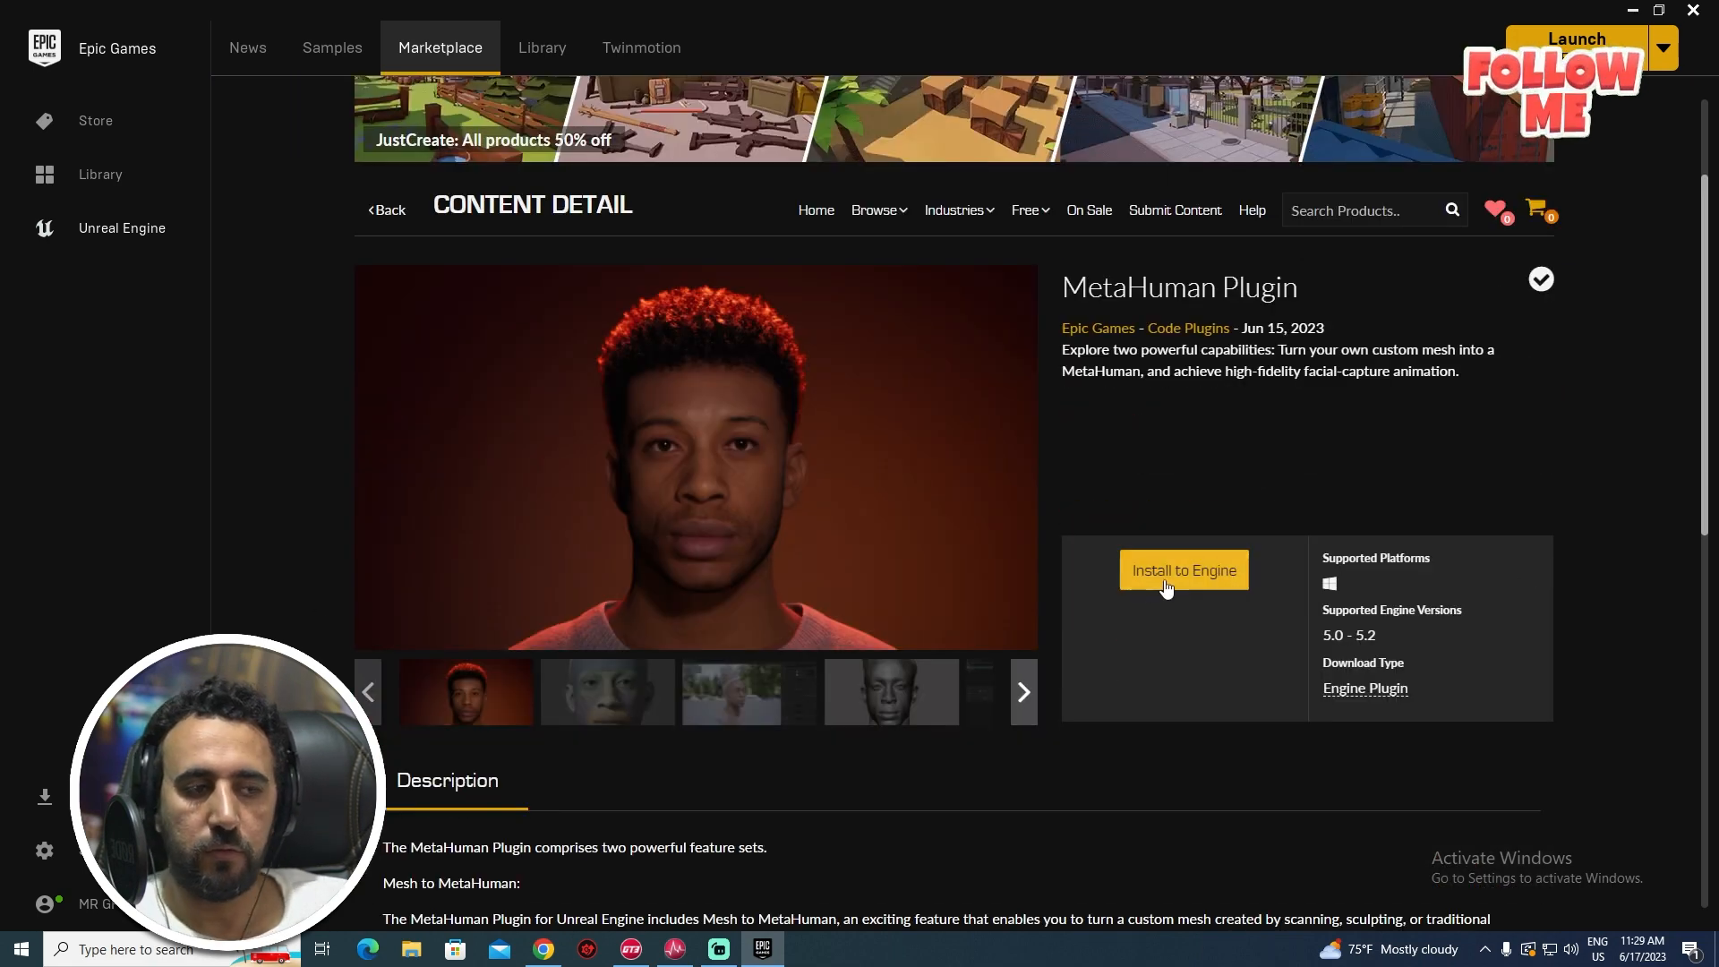
pyautogui.click(1171, 578)
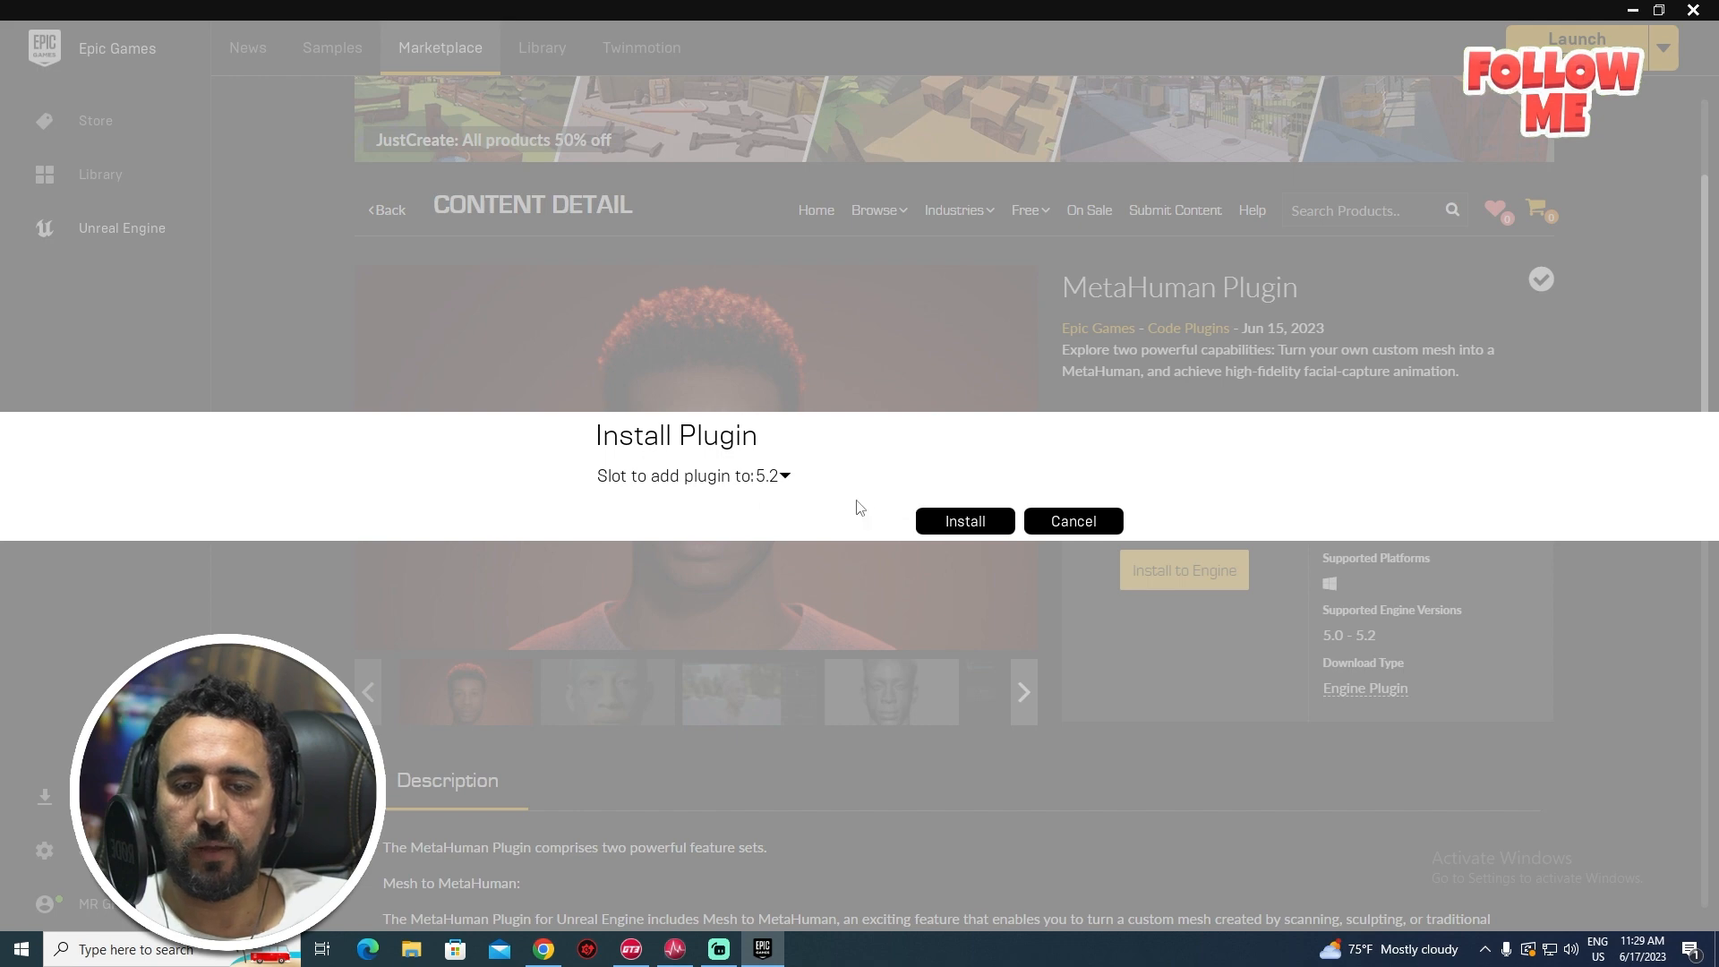
pyautogui.click(969, 530)
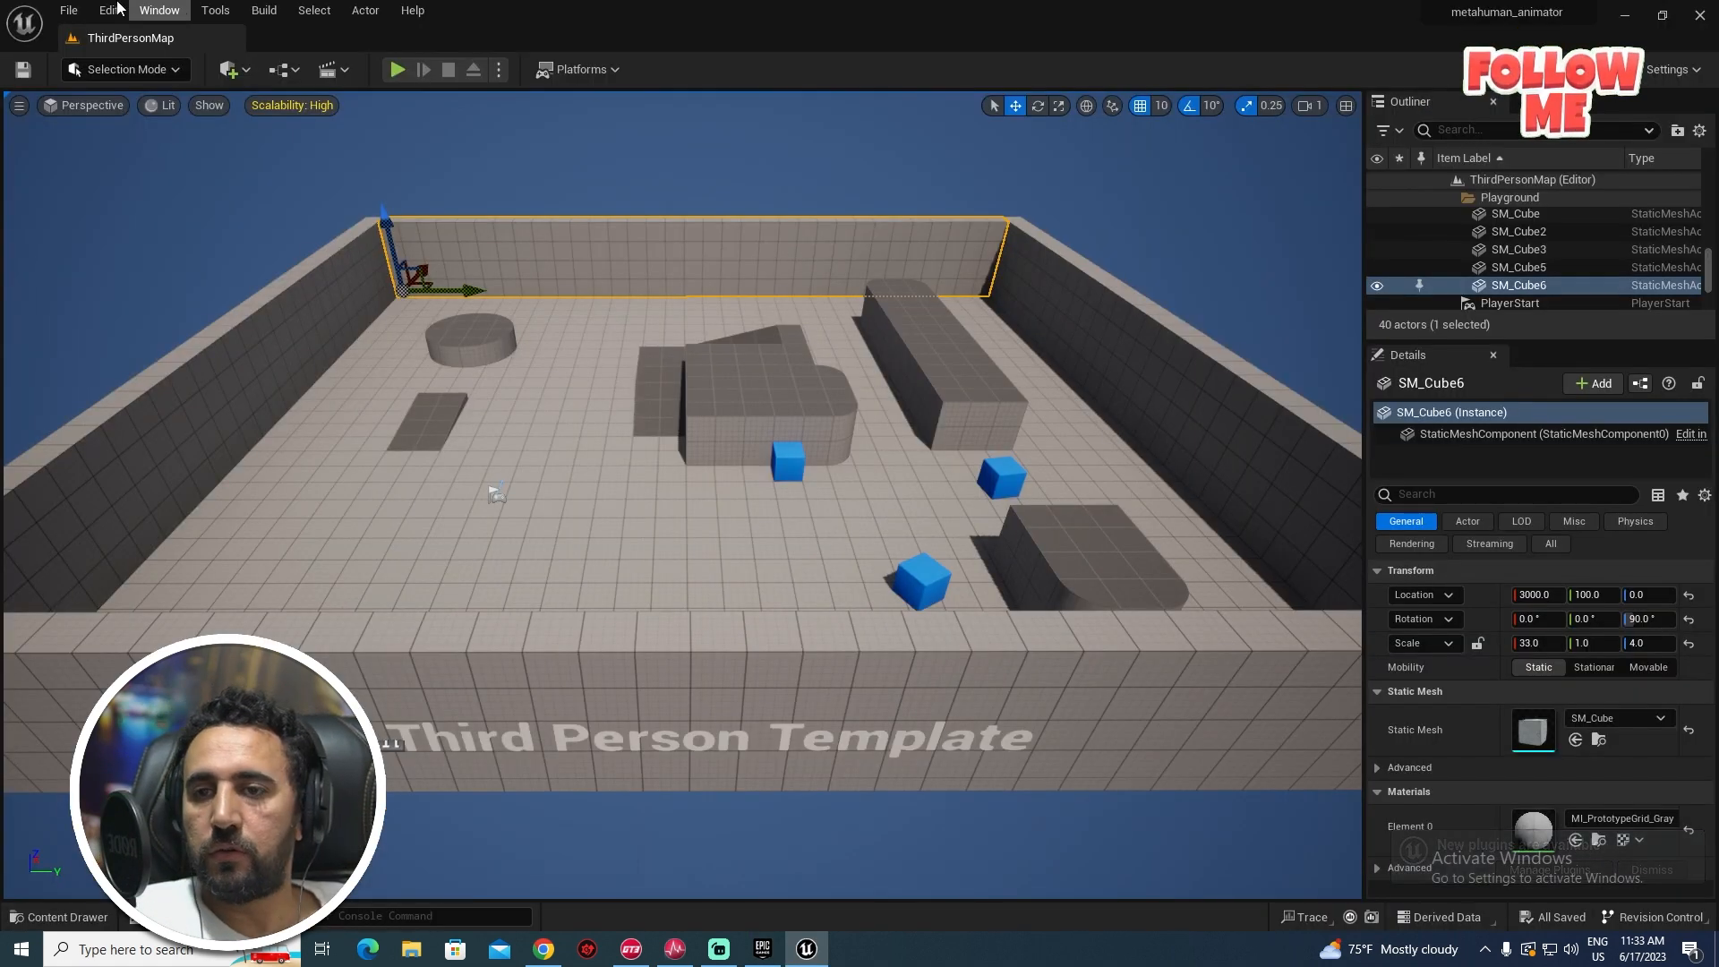
# - Enable the experimental MetaHuman plugin, restart the editor, and enable the missing project settings
pyautogui.click(111, 10)
pyautogui.click(168, 286)
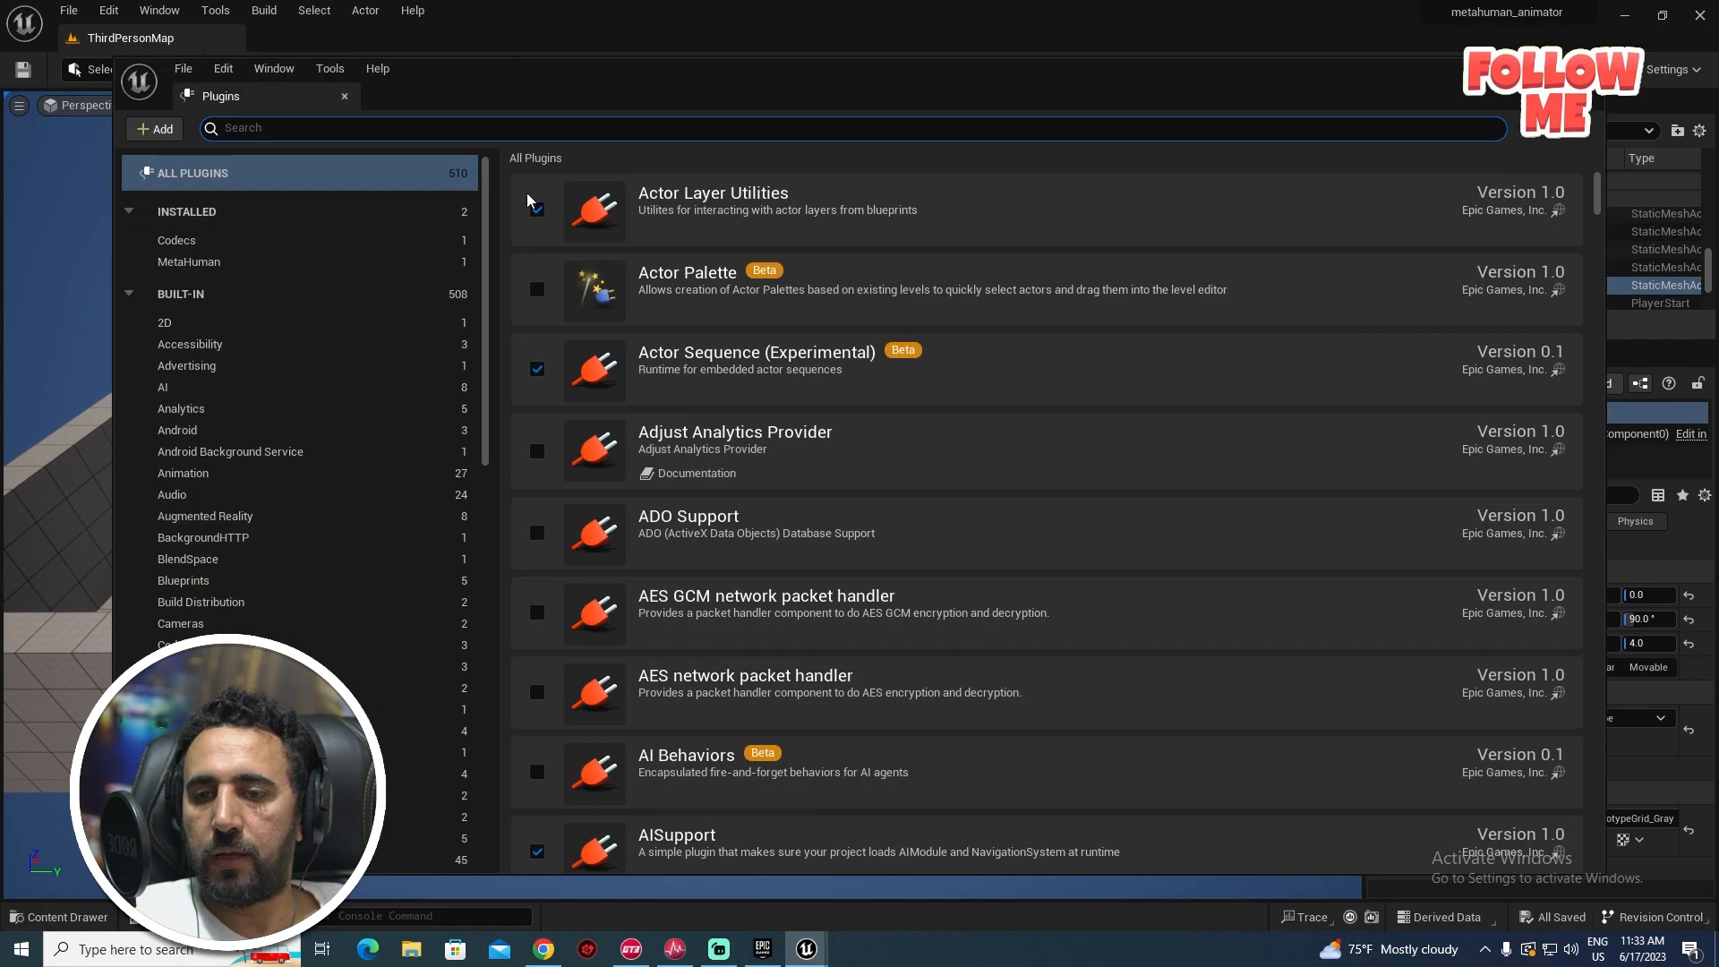
pyautogui.write('metahum')
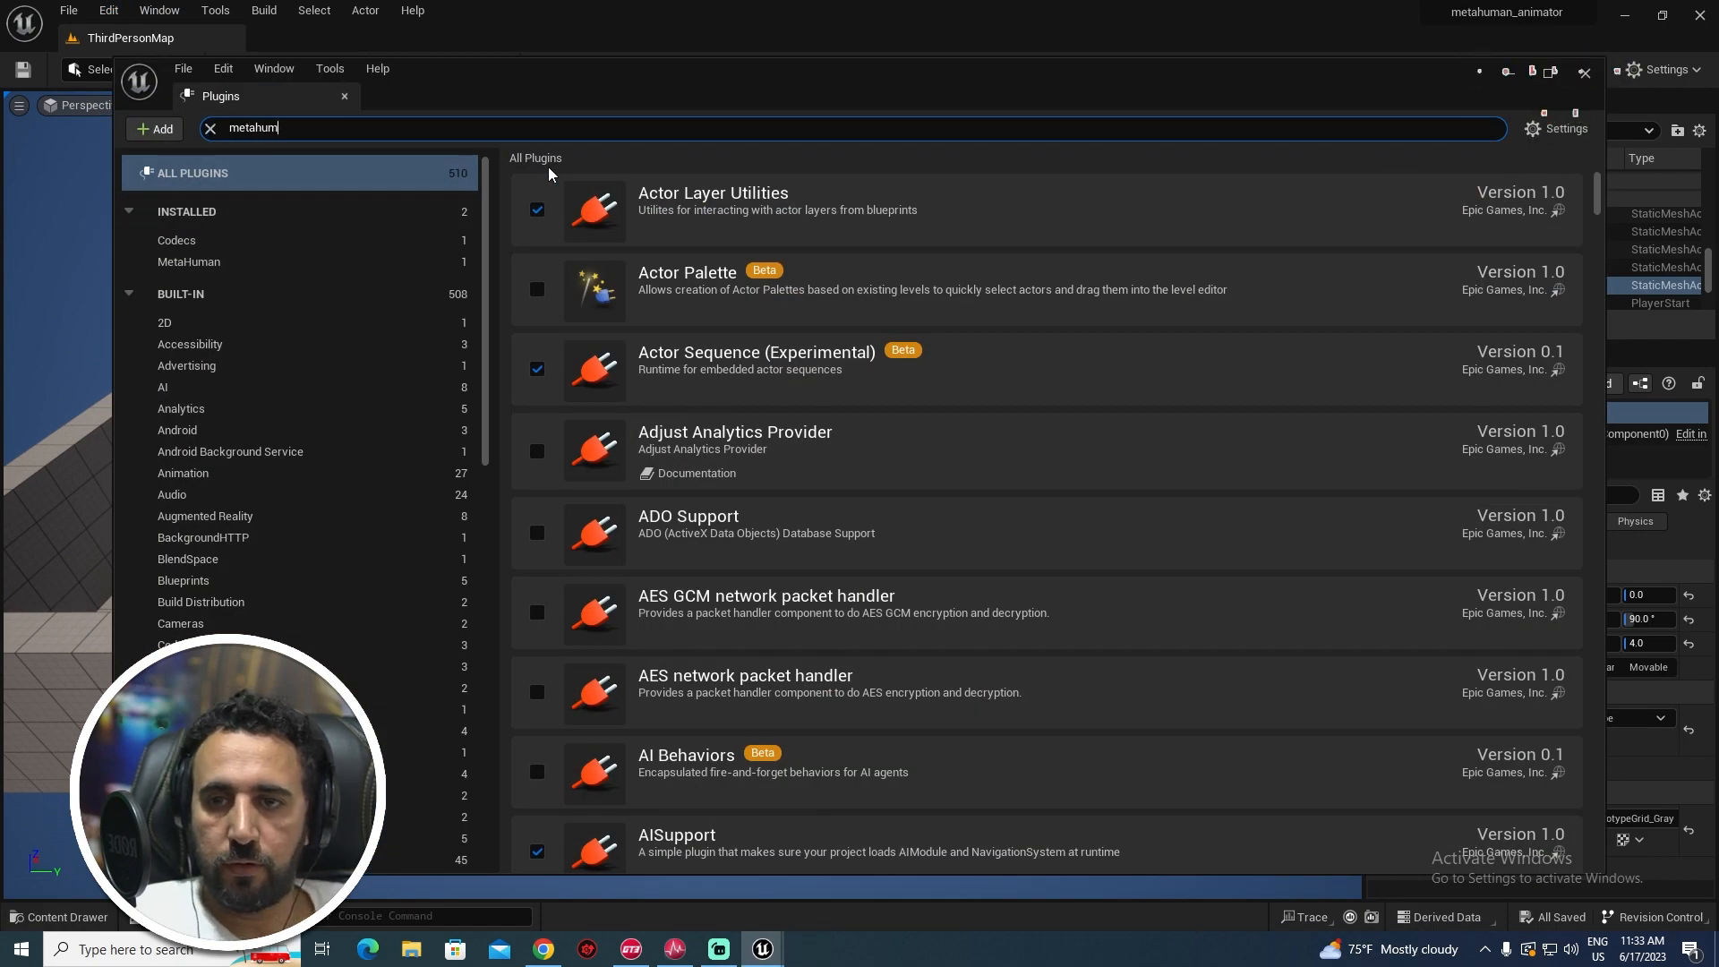
pyautogui.write('an')
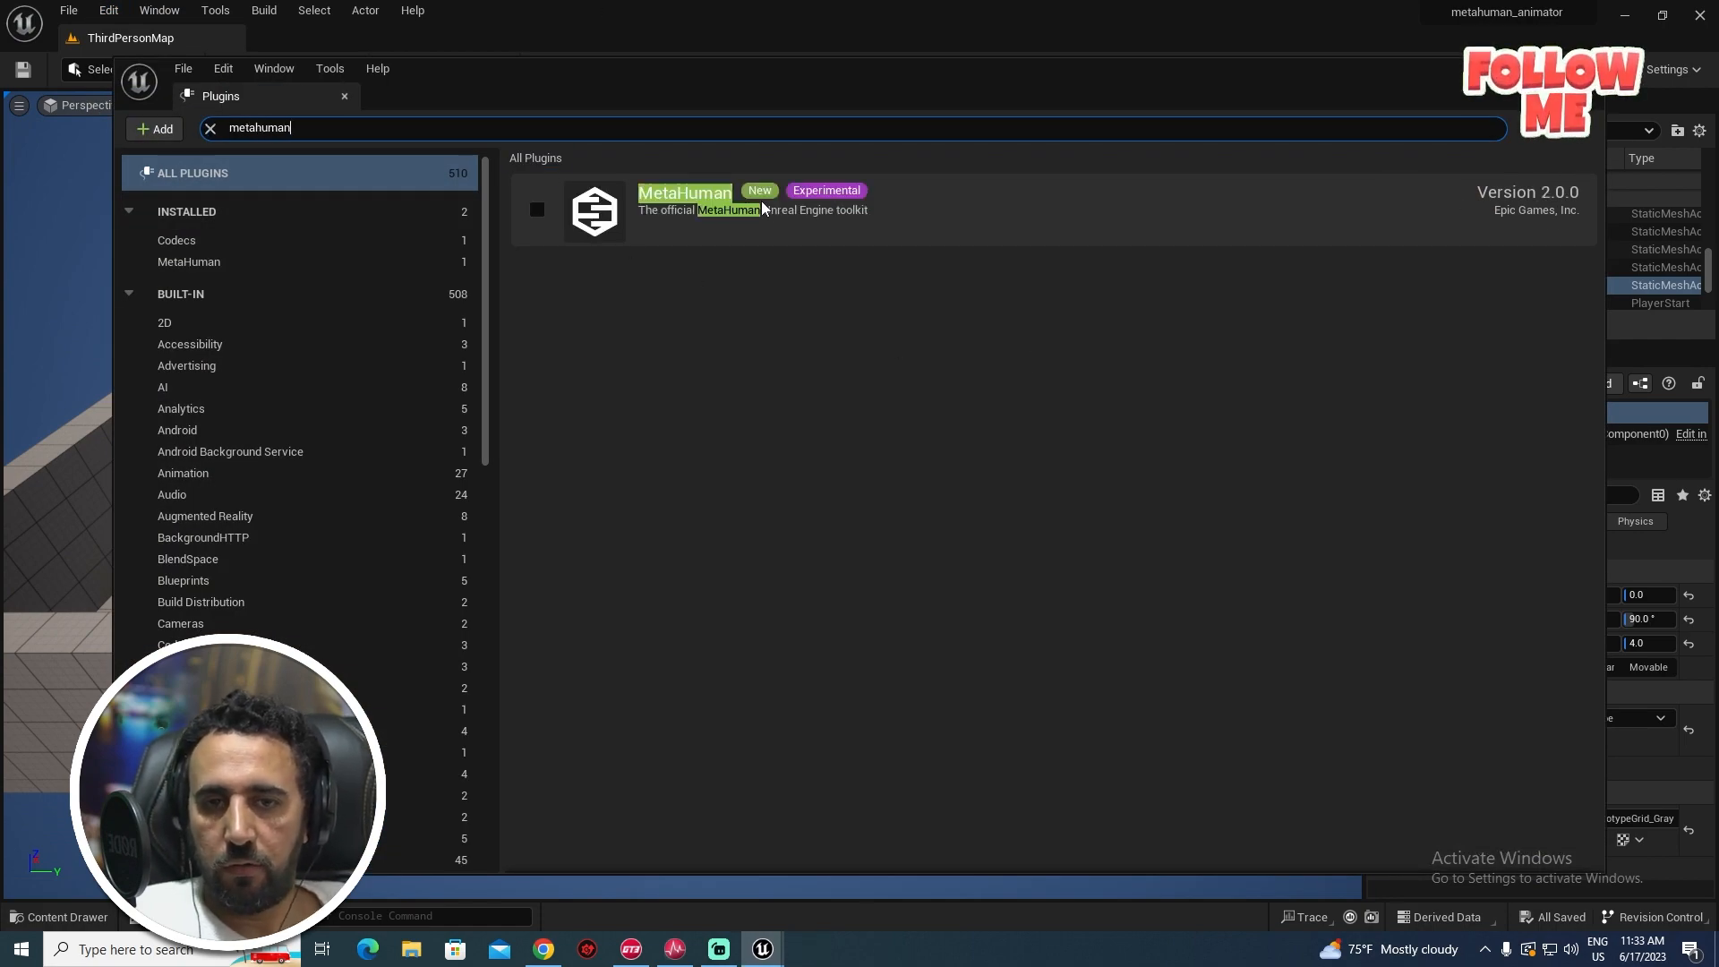
pyautogui.click(536, 212)
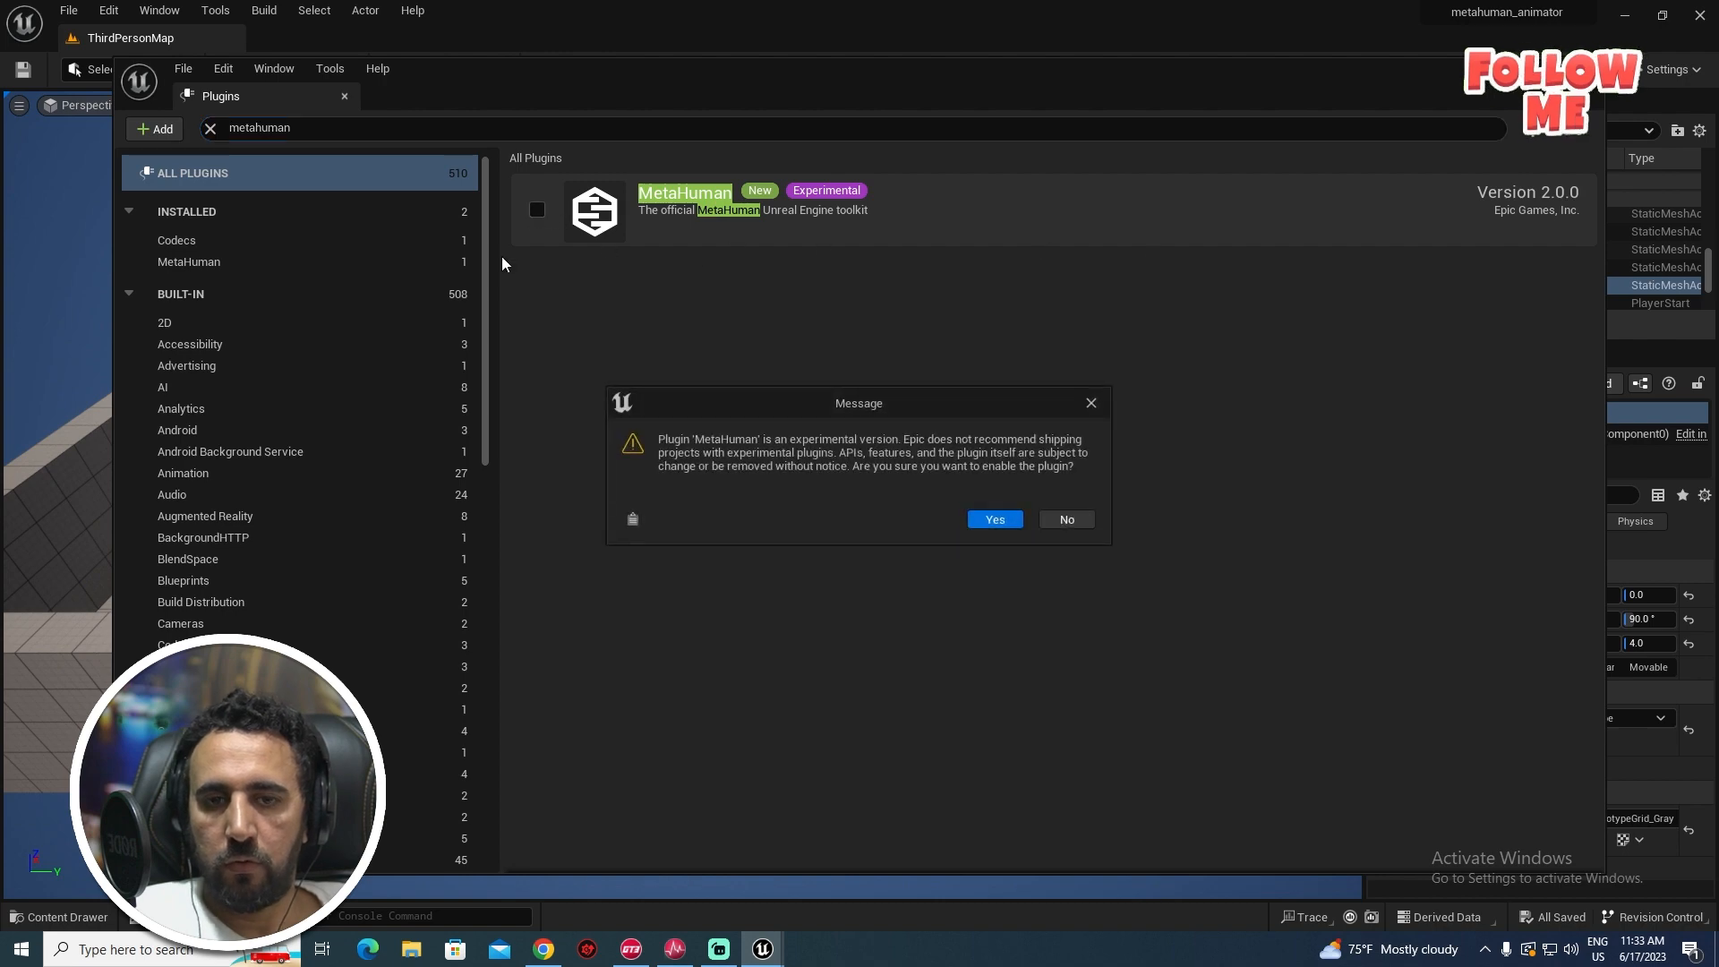
pyautogui.click(1007, 522)
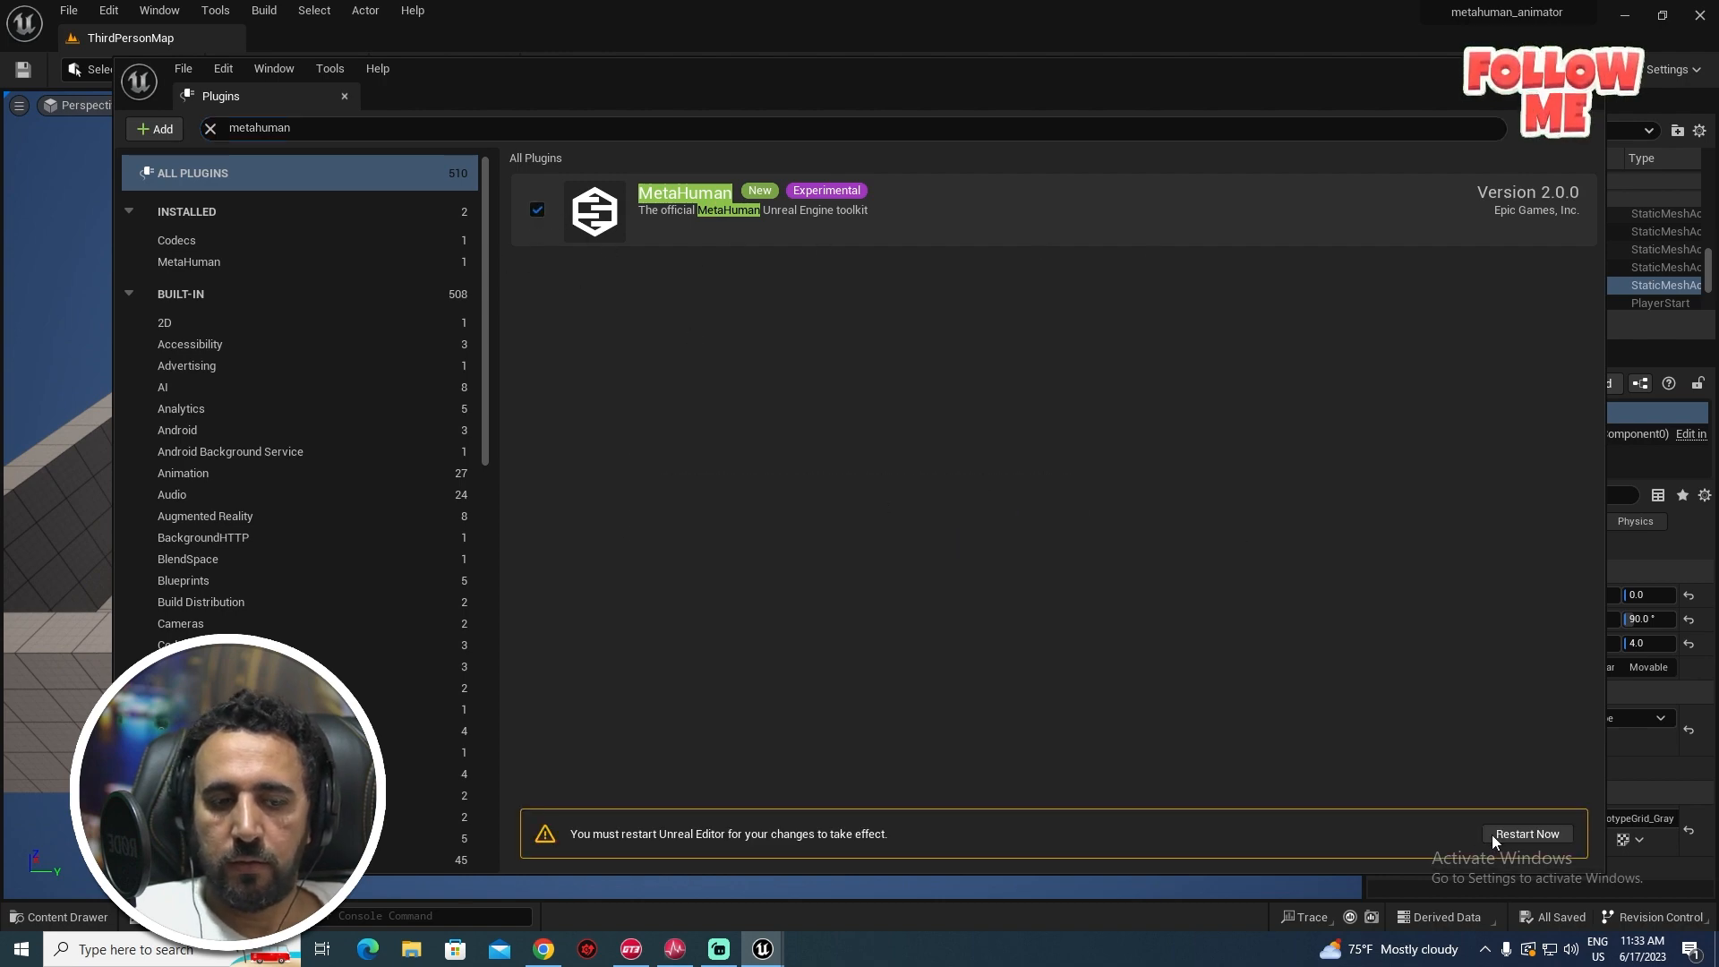
pyautogui.click(1524, 835)
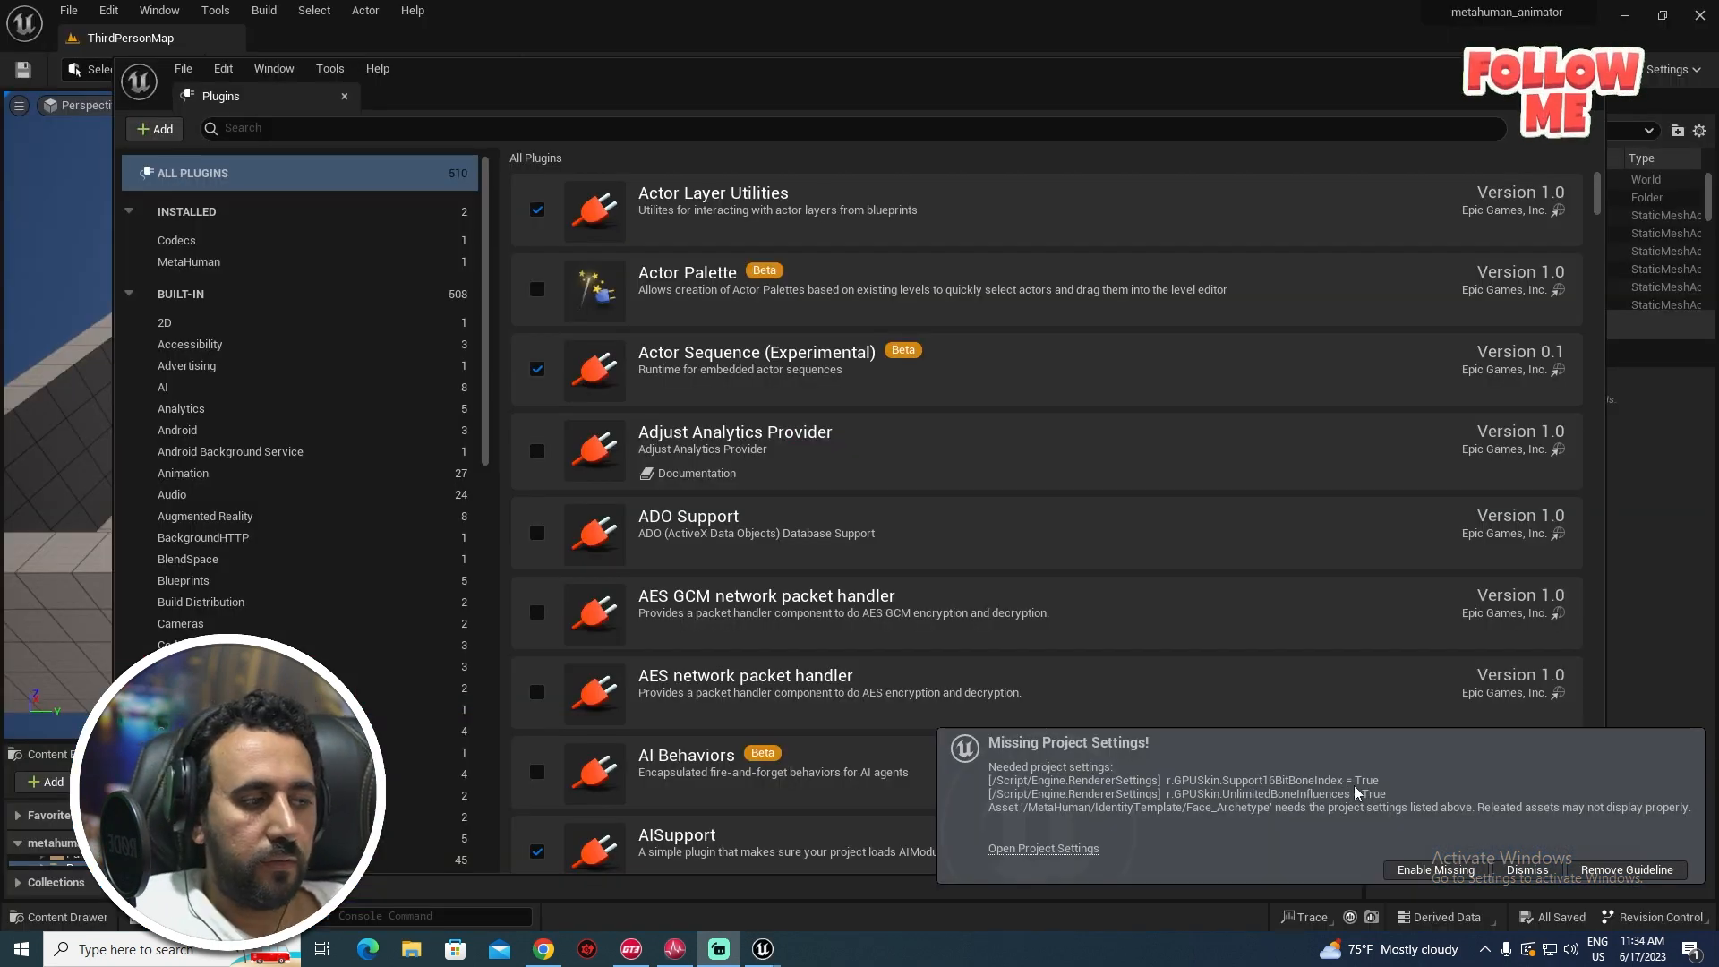
pyautogui.click(1442, 871)
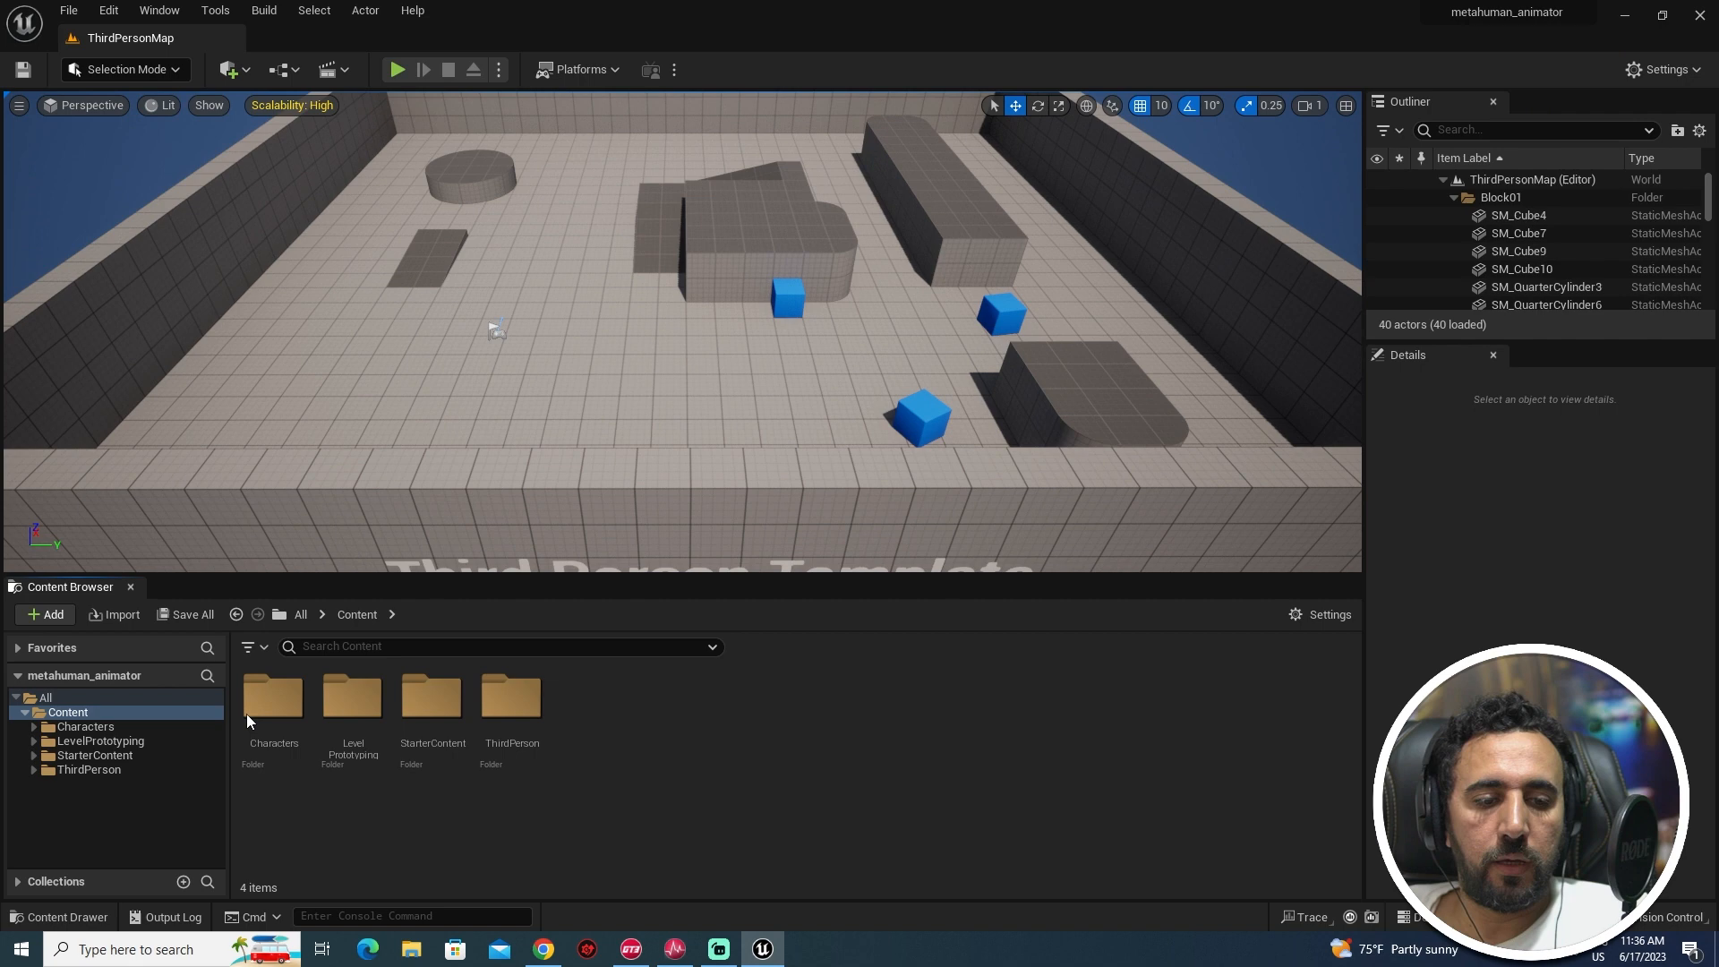
# - Create a new folder named meta_anim in the Content Browser
pyautogui.rightClick(676, 722)
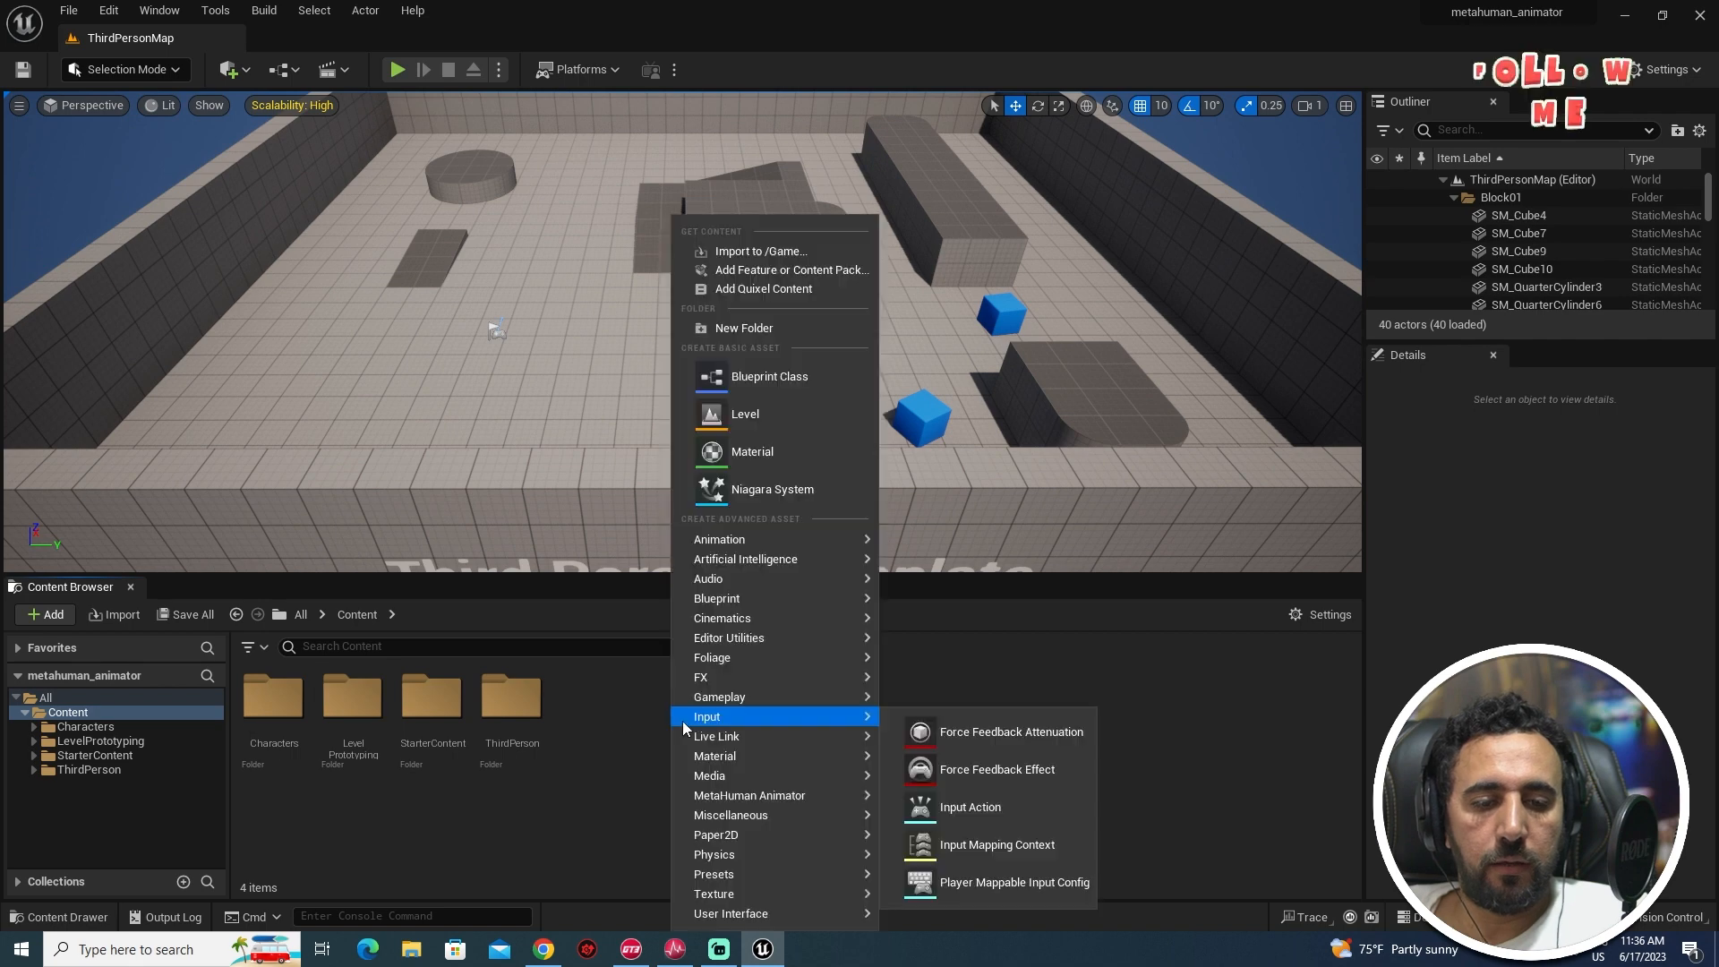
pyautogui.click(764, 327)
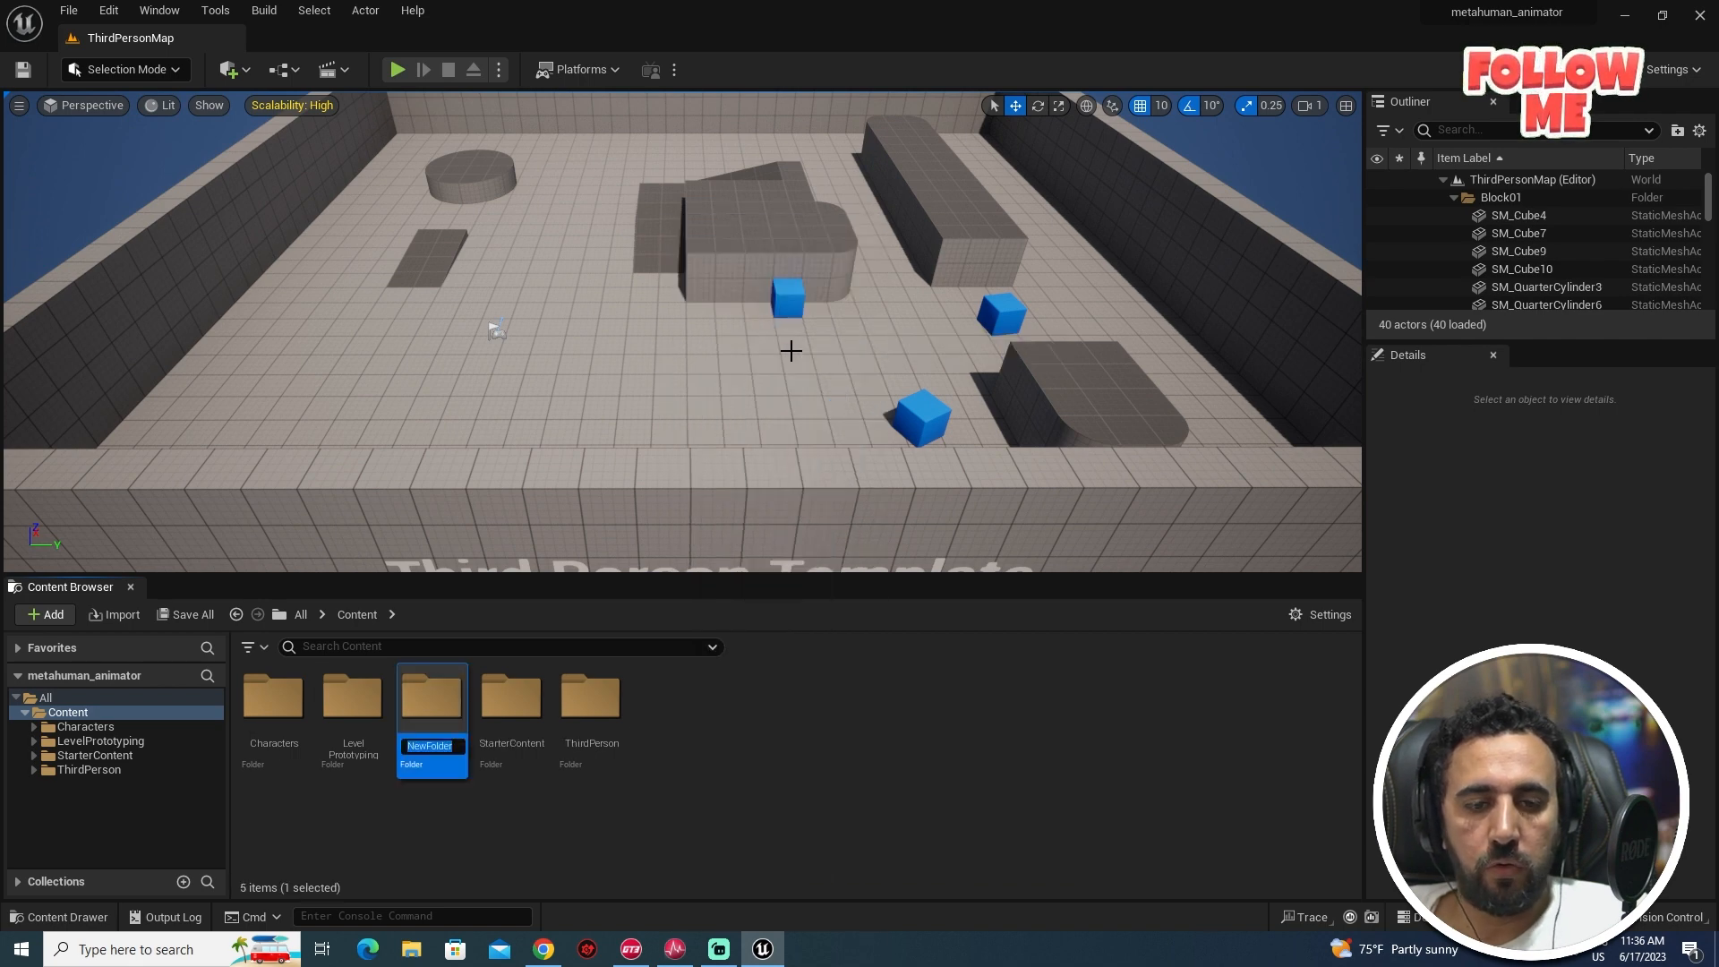
pyautogui.write('meta')
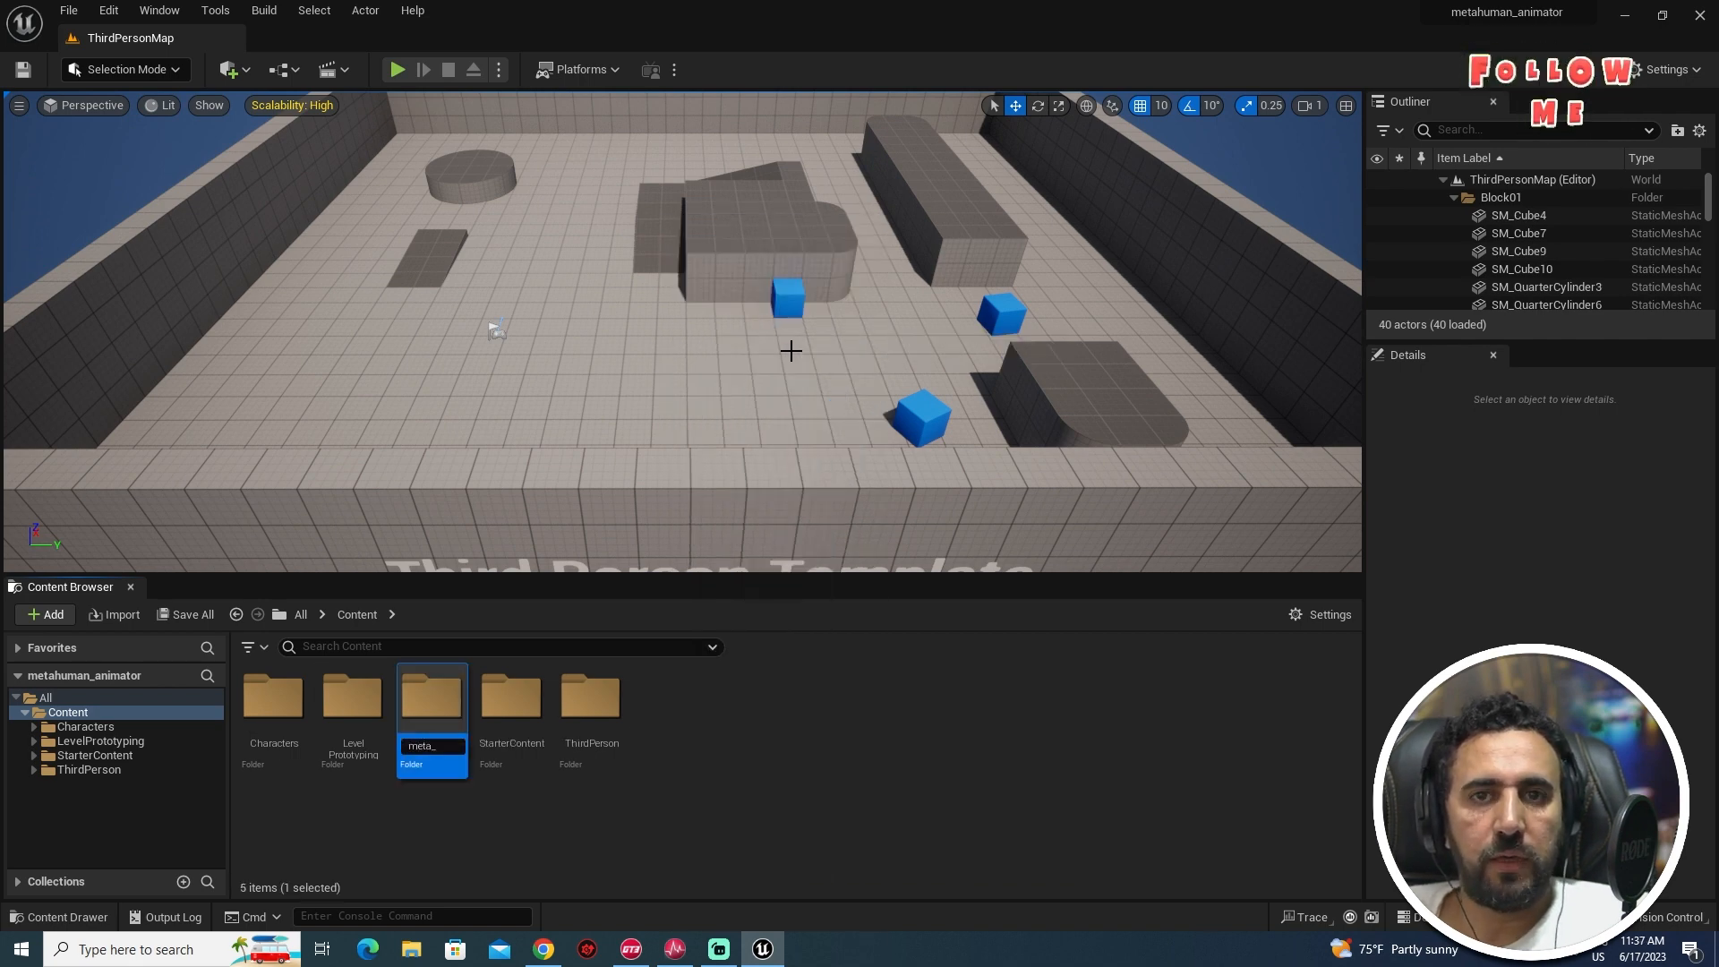
pyautogui.write('_anim')
pyautogui.press('Return')
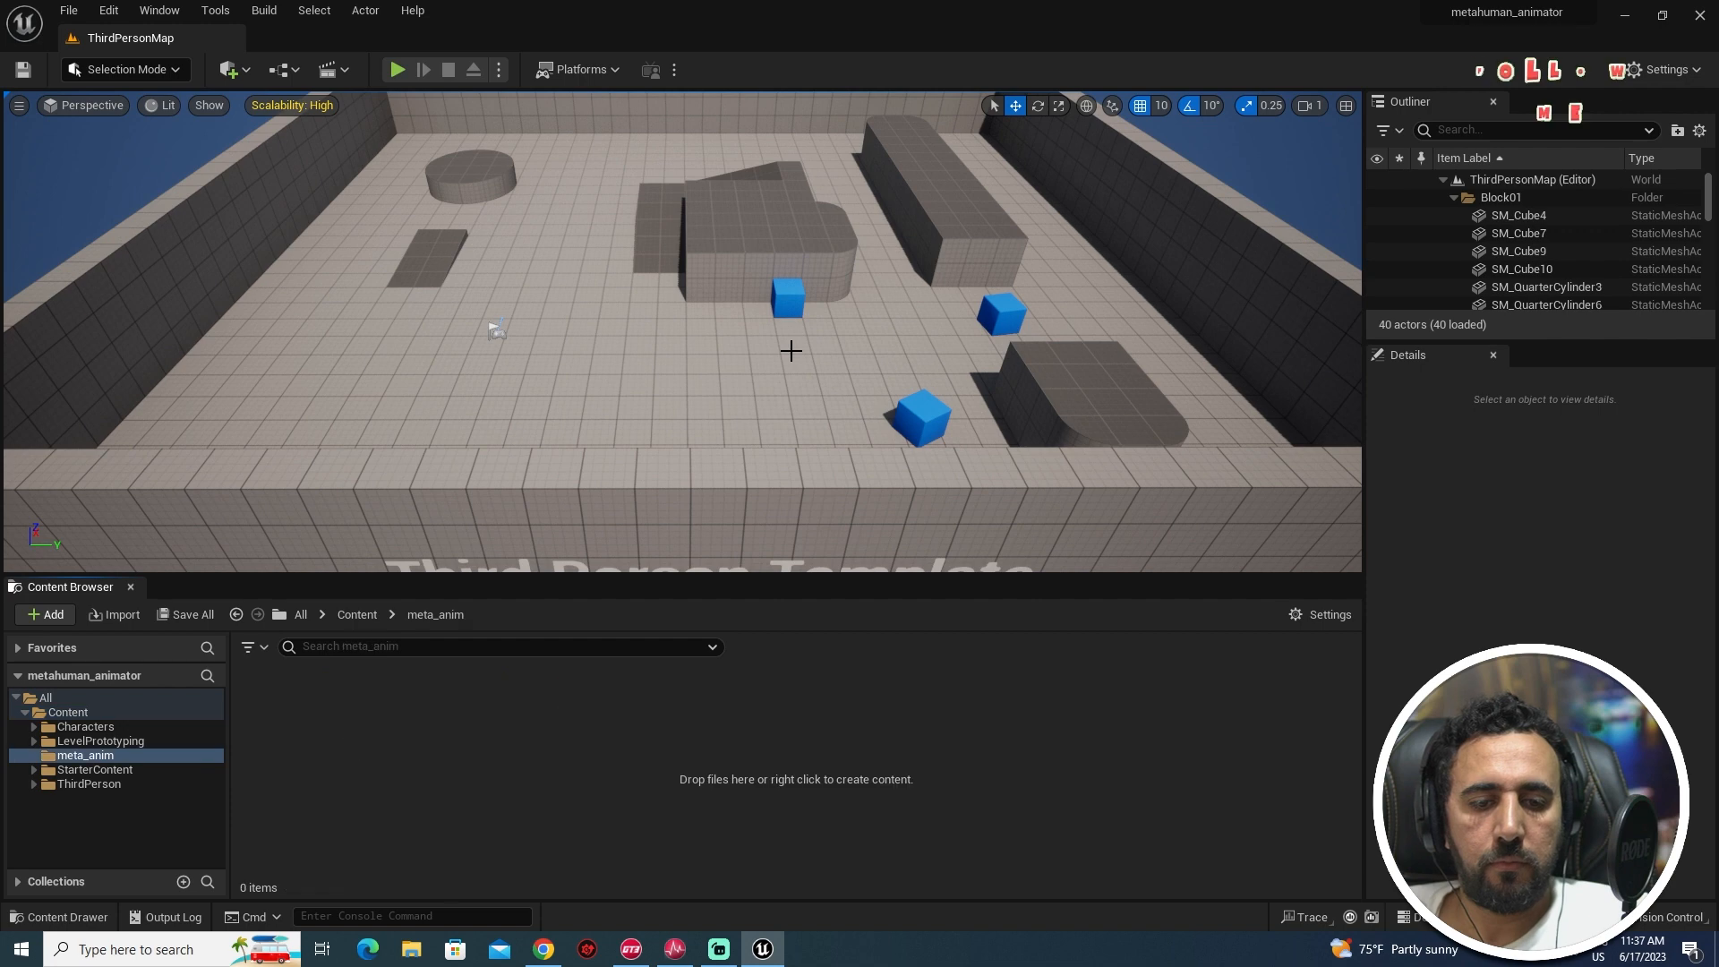
# - Inside meta_anim, add a MetaHuman Animator Capture Source asset named test1
pyautogui.rightClick(354, 797)
pyautogui.moveTo(482, 660)
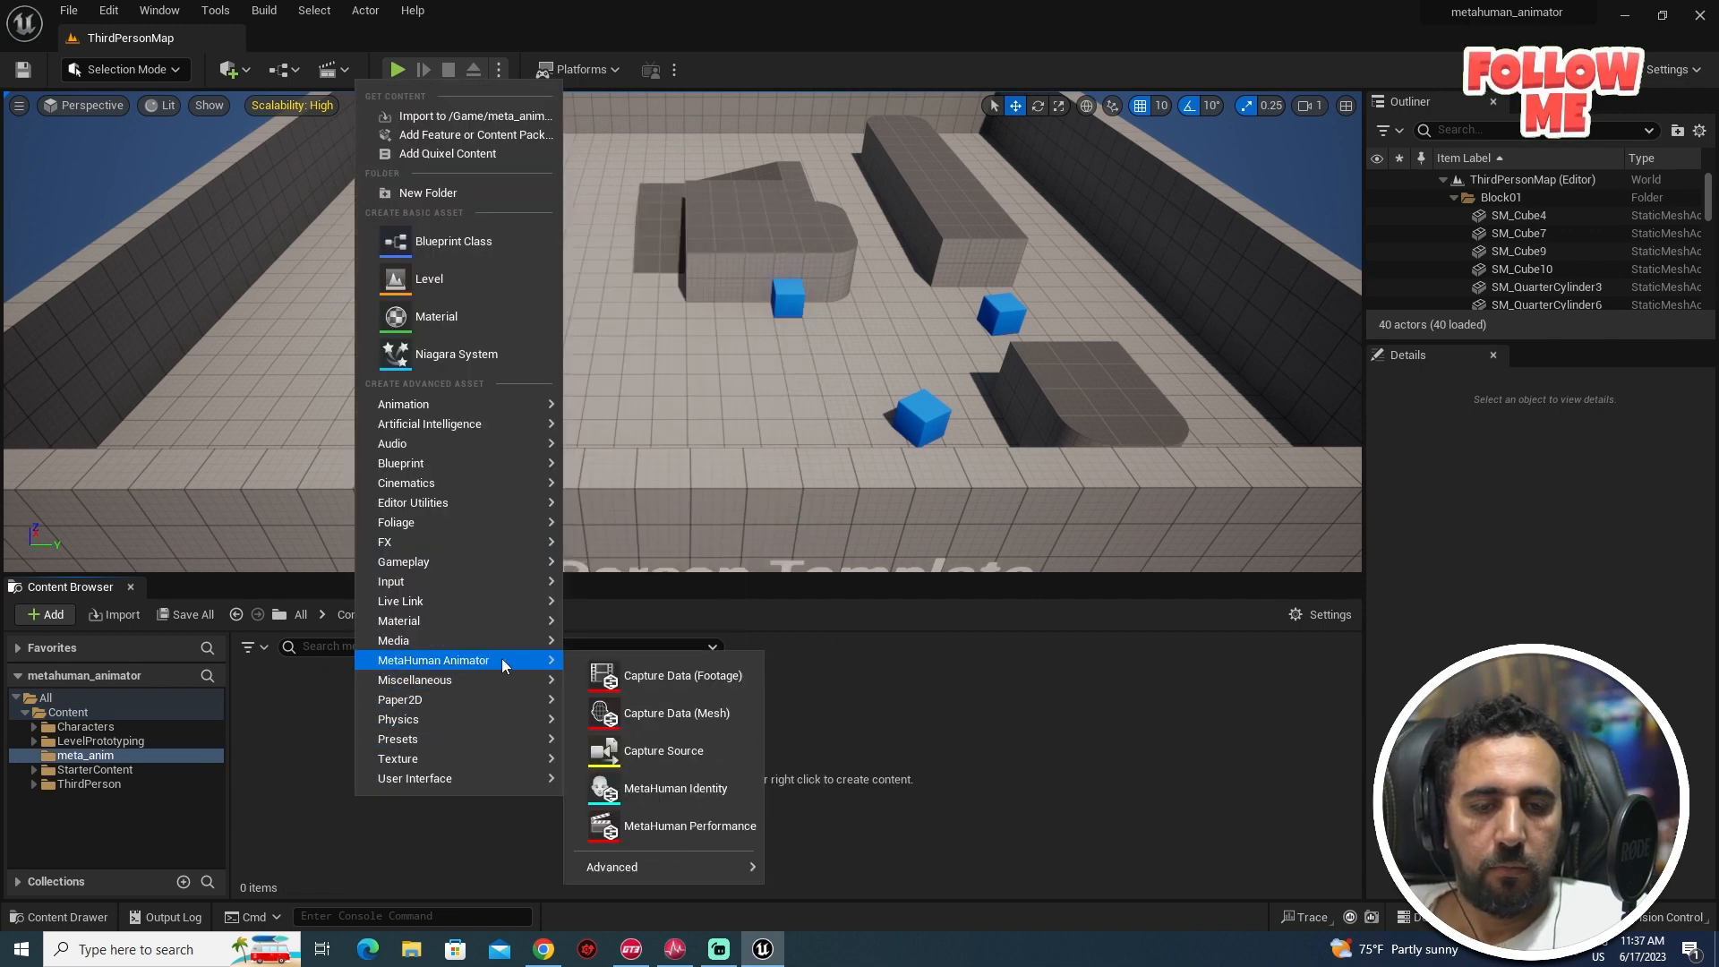
pyautogui.click(691, 755)
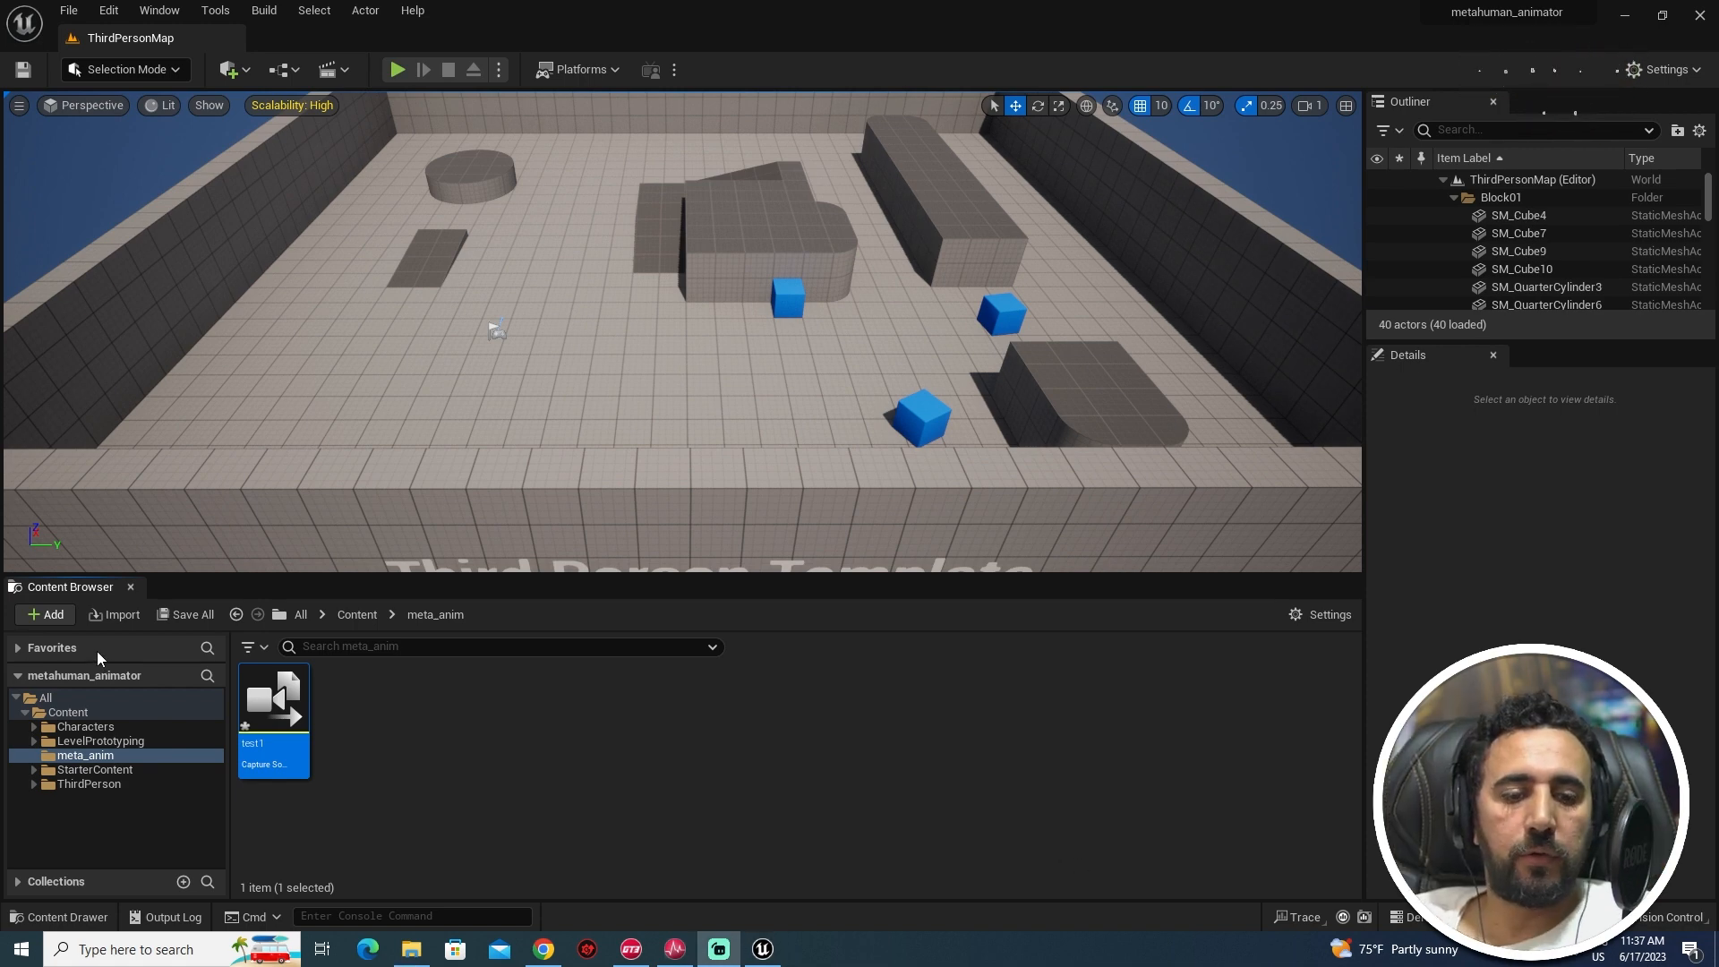
# - Set test1 to LiveLinkFace Archives with a storage path in the Downloads take folder, and save
pyautogui.doubleClick(271, 712)
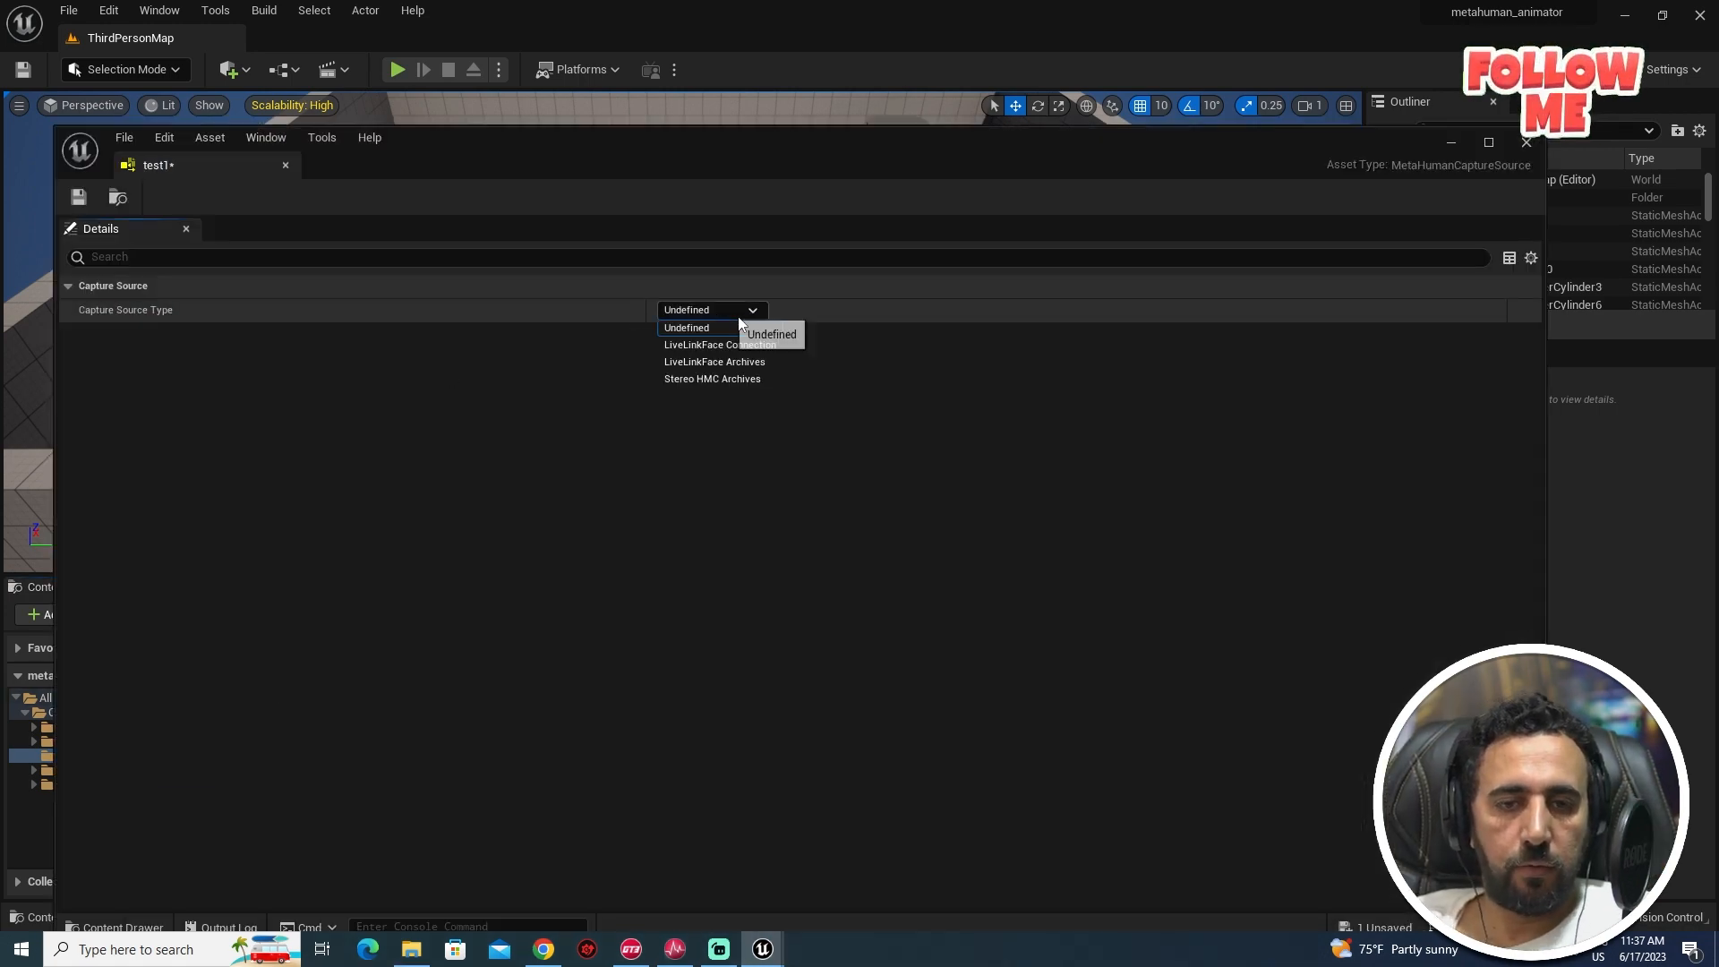
pyautogui.click(744, 365)
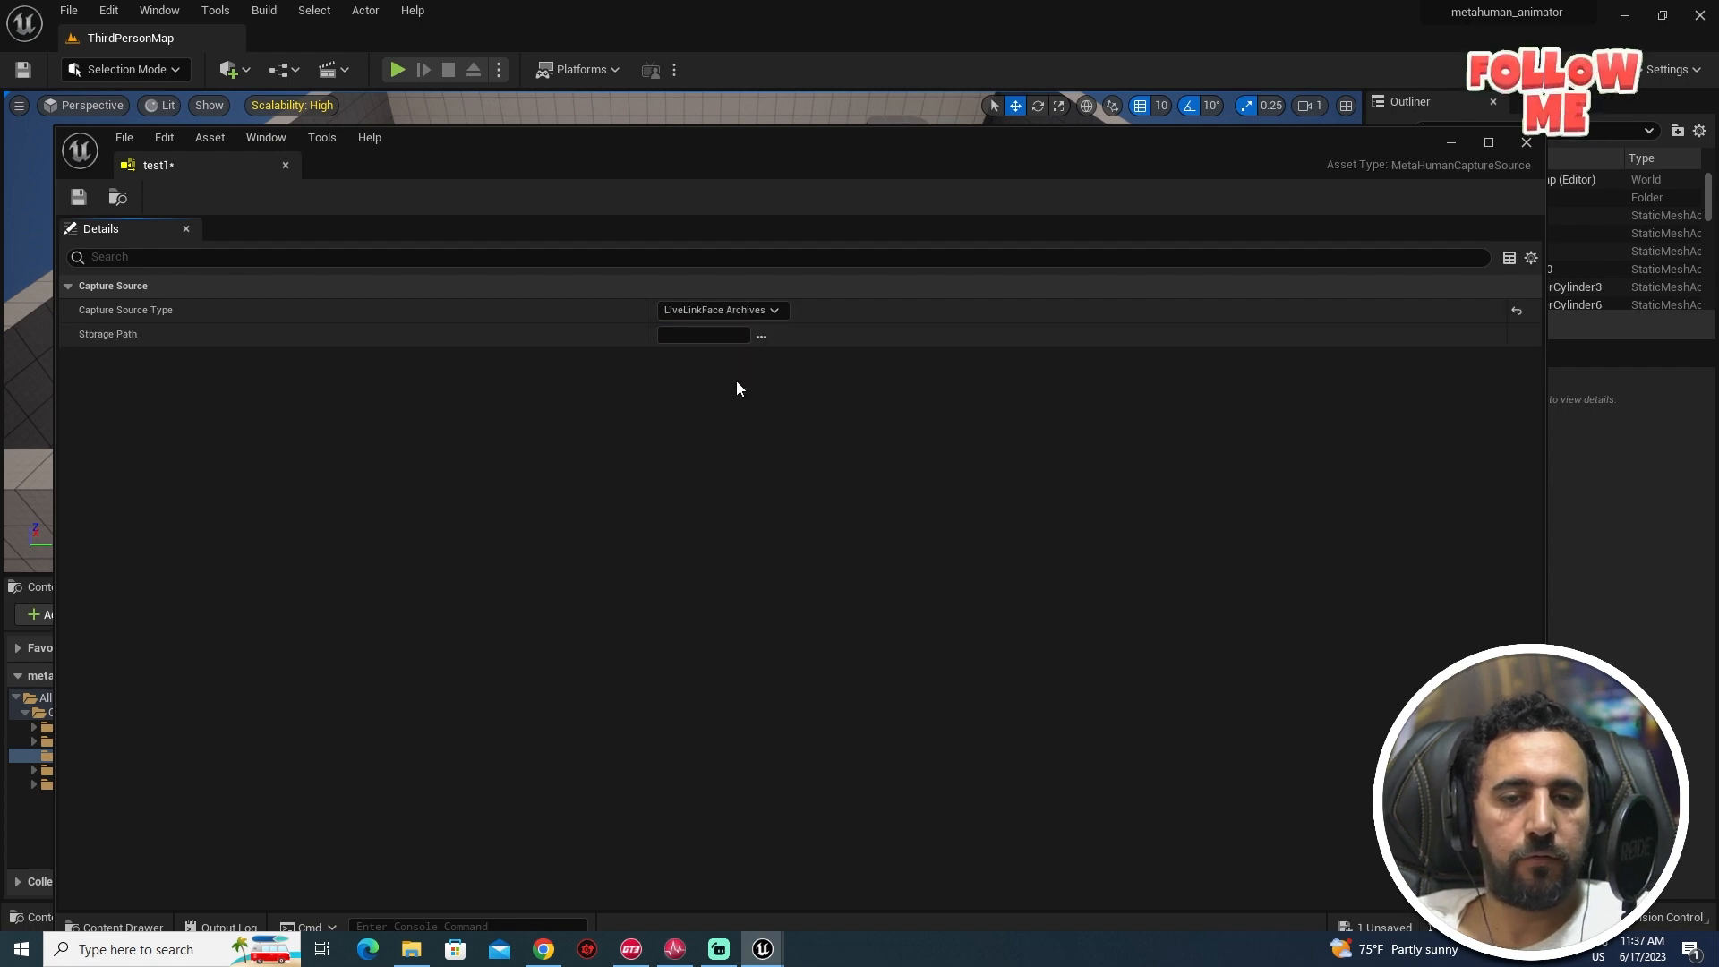
pyautogui.click(761, 336)
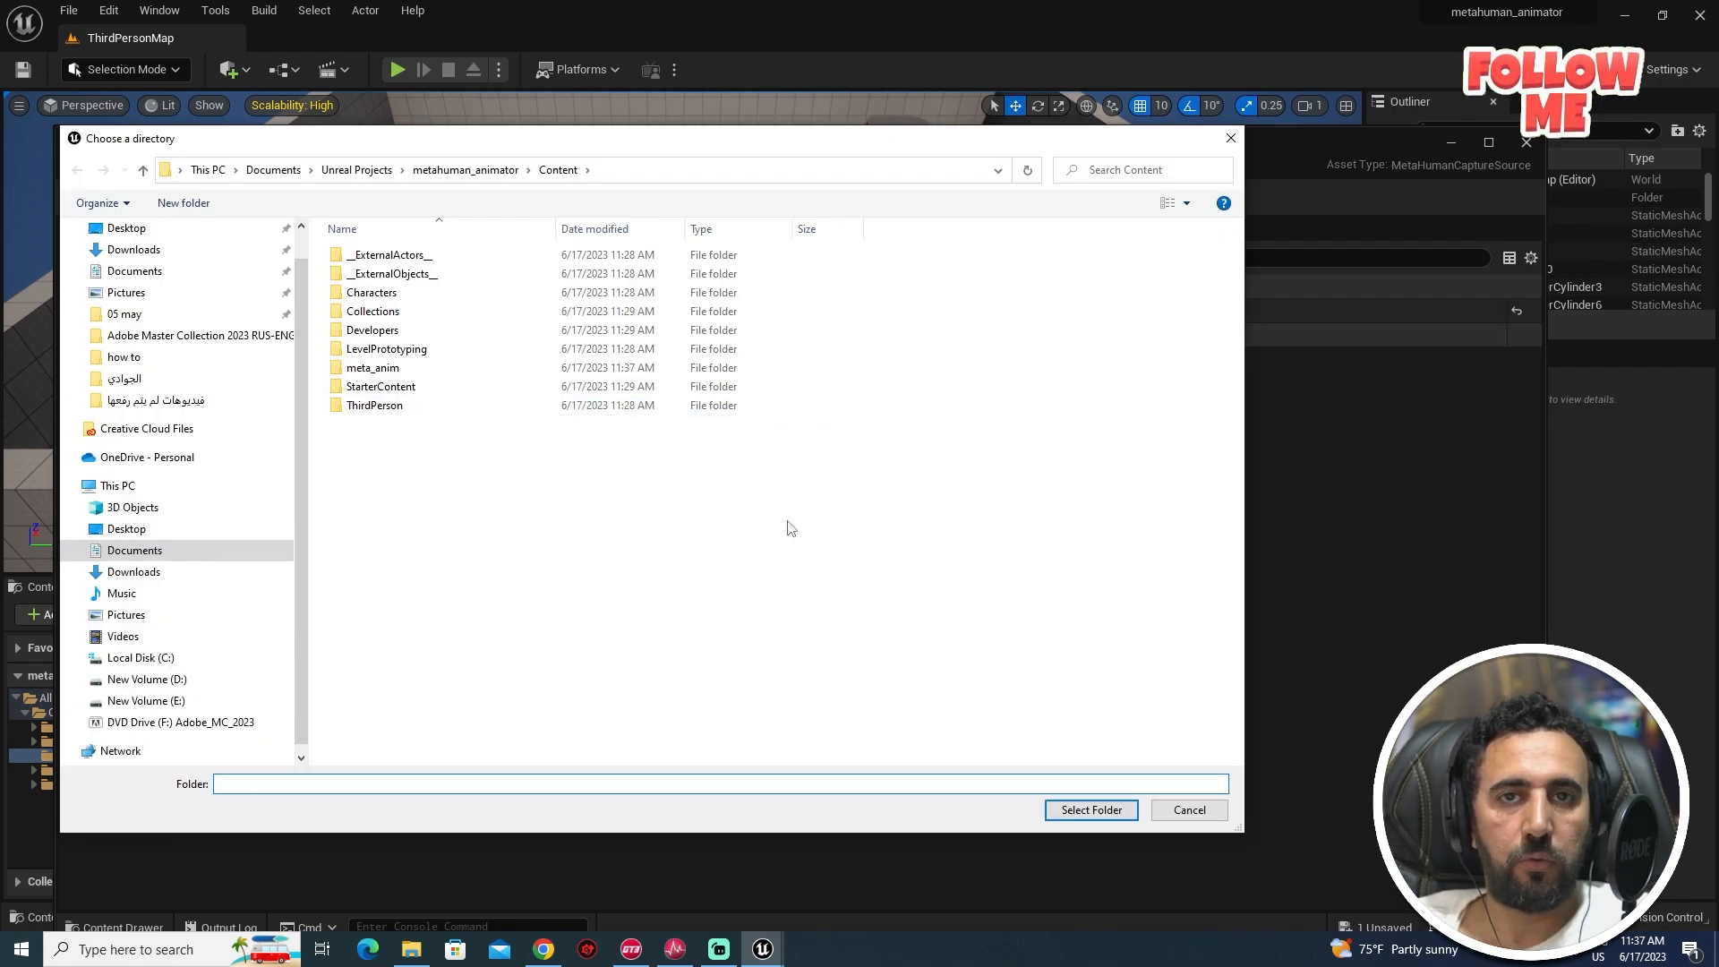
pyautogui.click(135, 571)
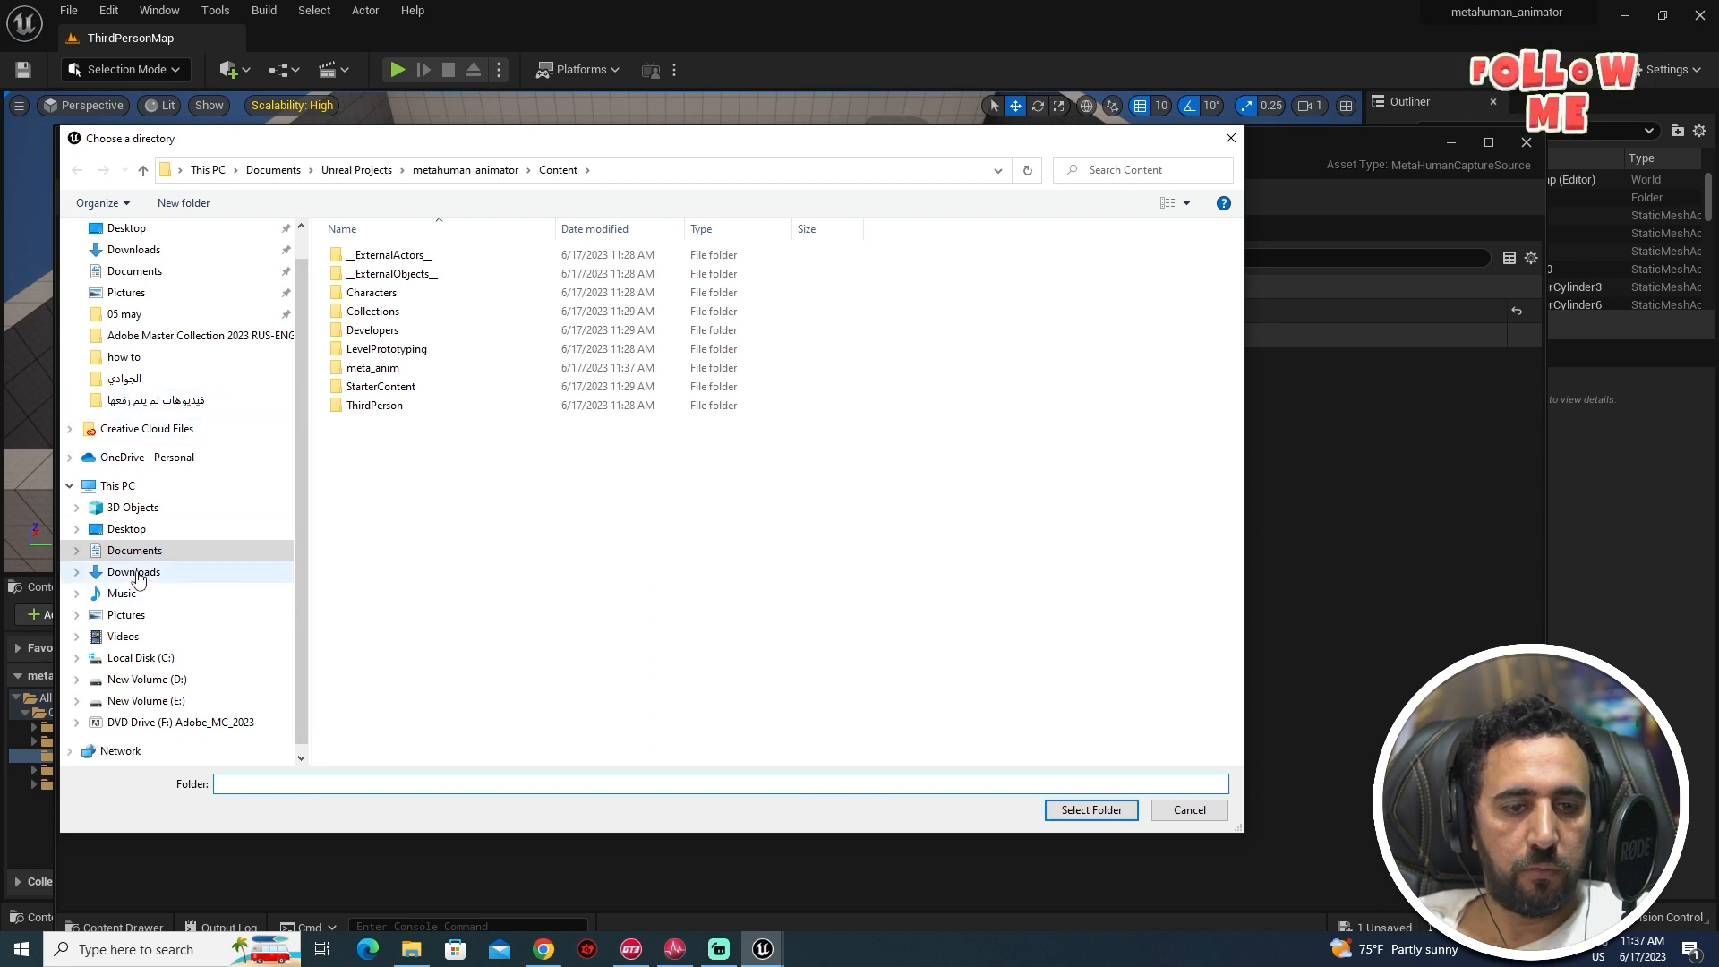
pyautogui.doubleClick(344, 298)
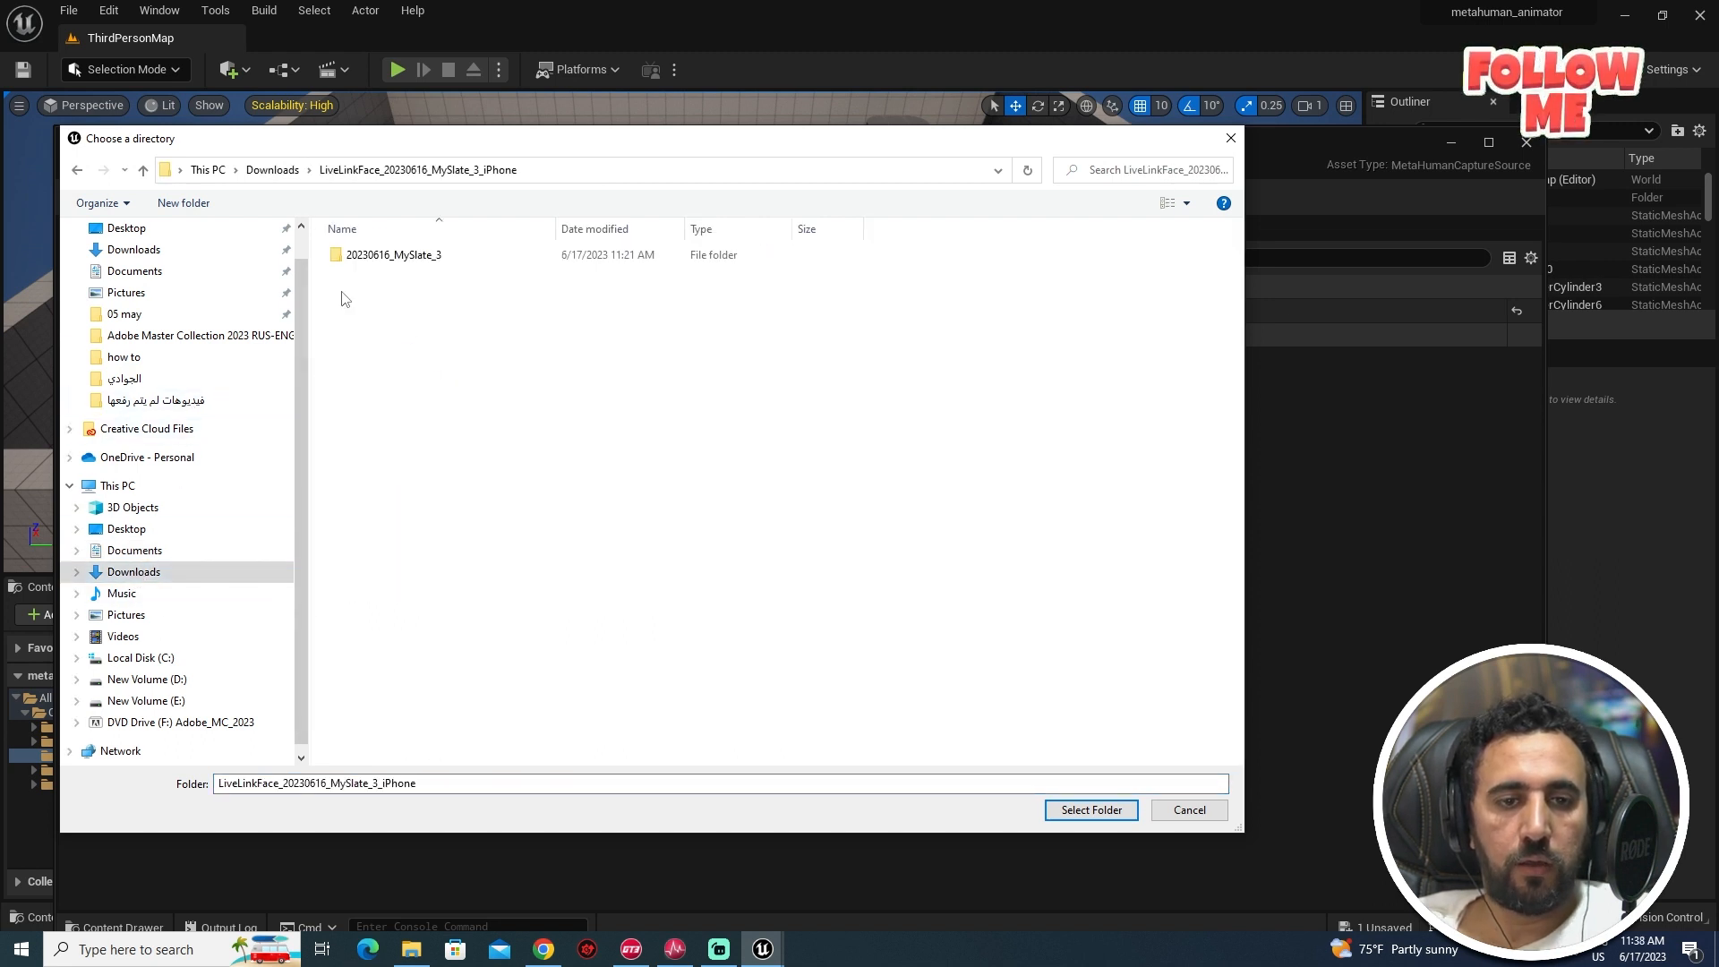
pyautogui.doubleClick(408, 266)
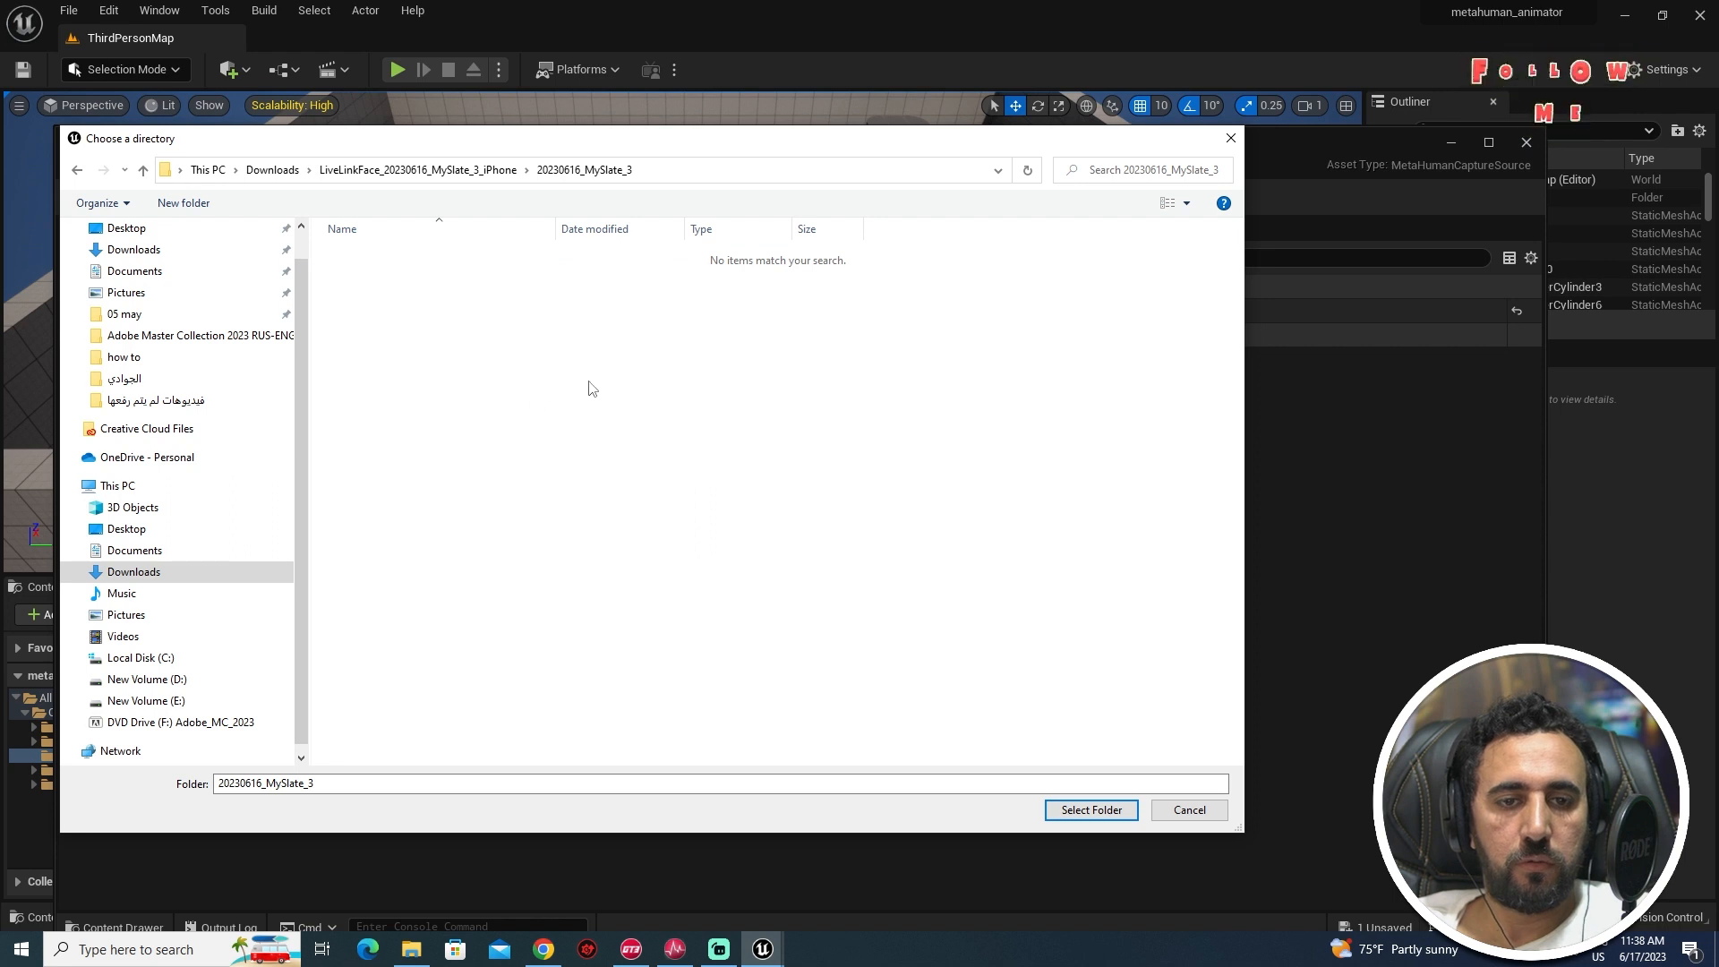
pyautogui.click(1092, 809)
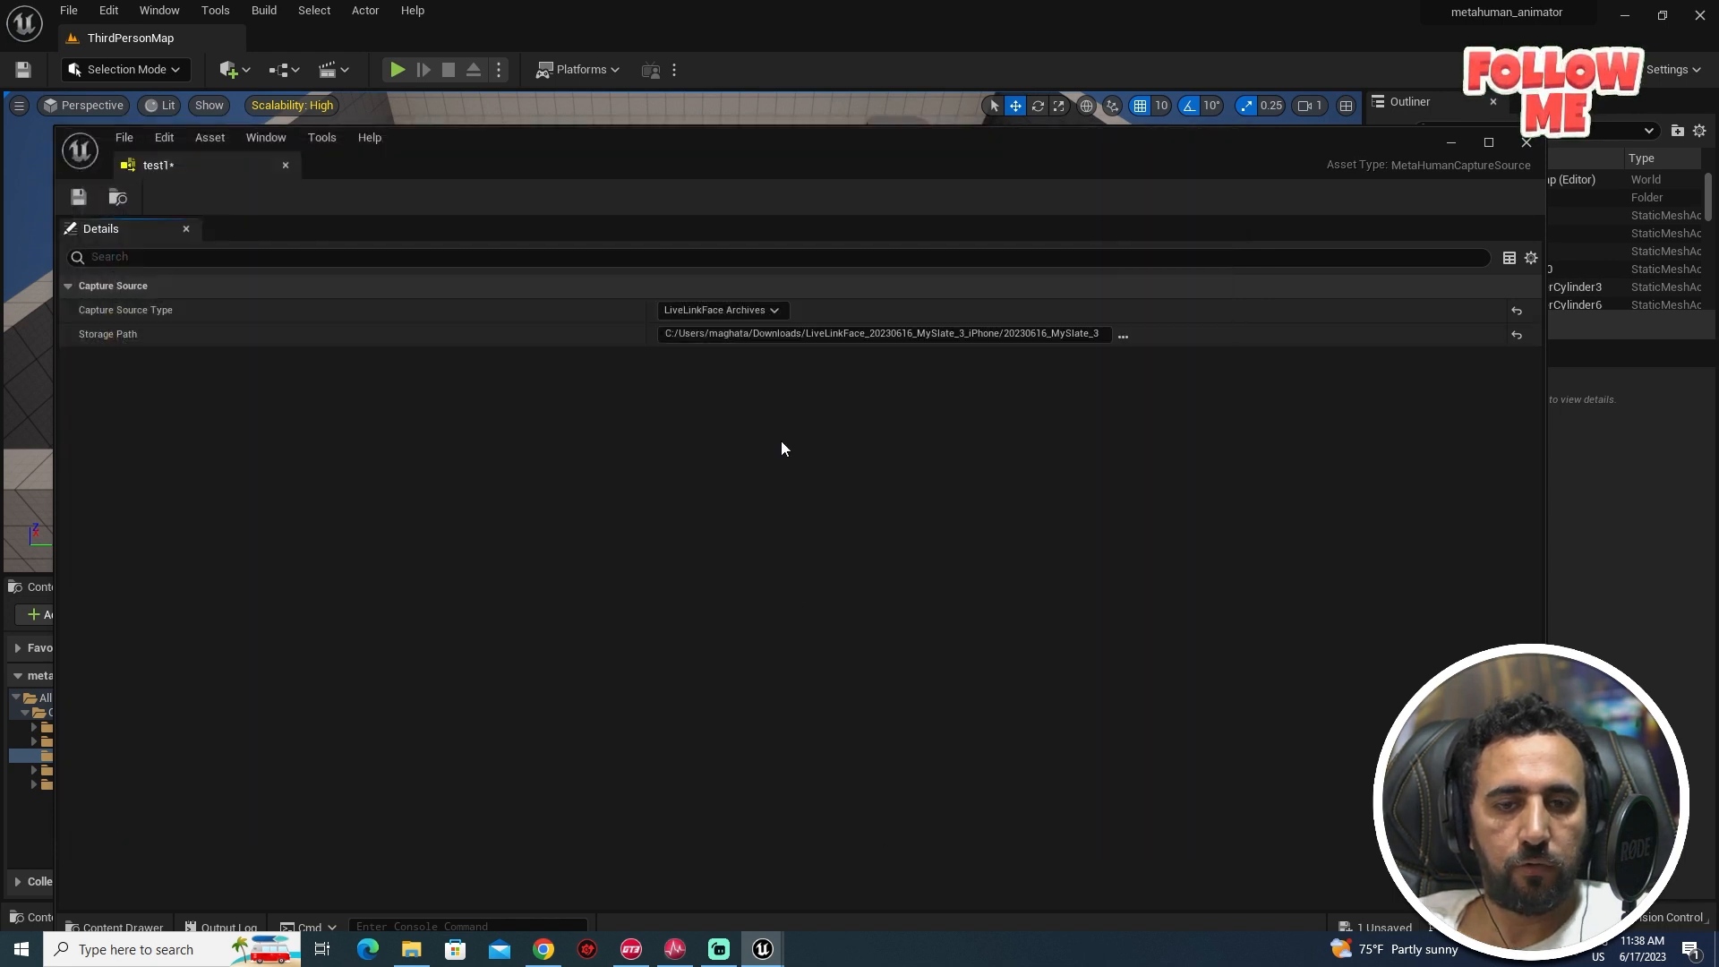
pyautogui.moveTo(1232, 162); pyautogui.dragTo(1232, 102)
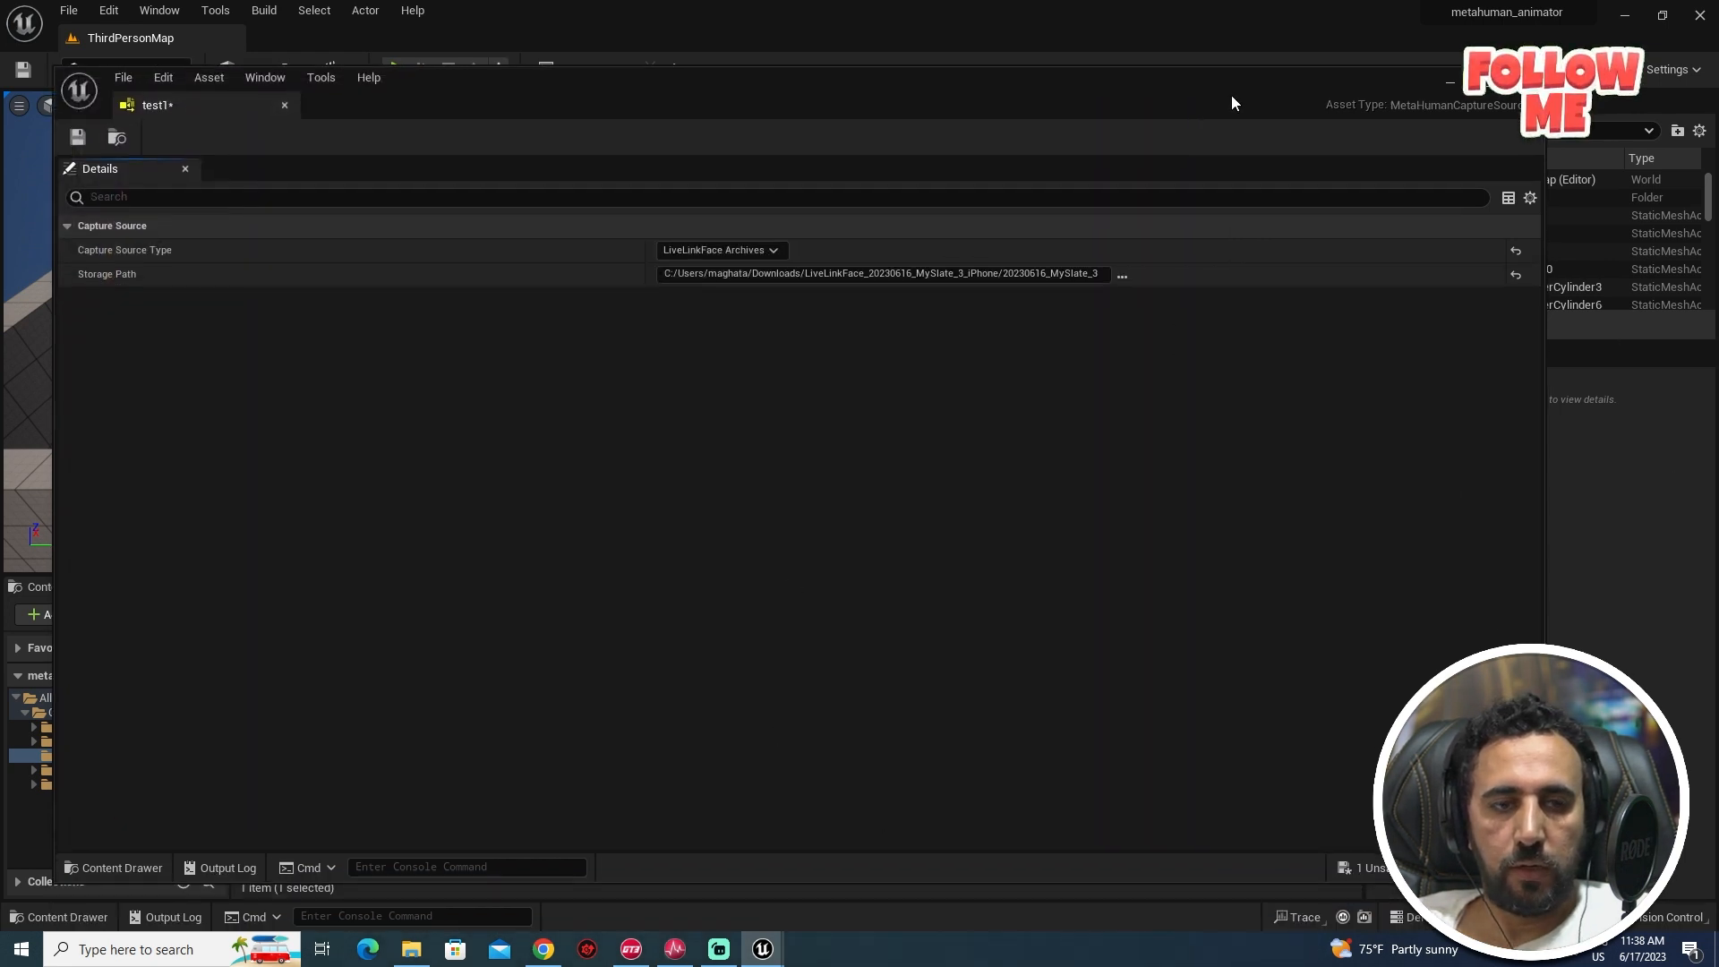
pyautogui.click(78, 136)
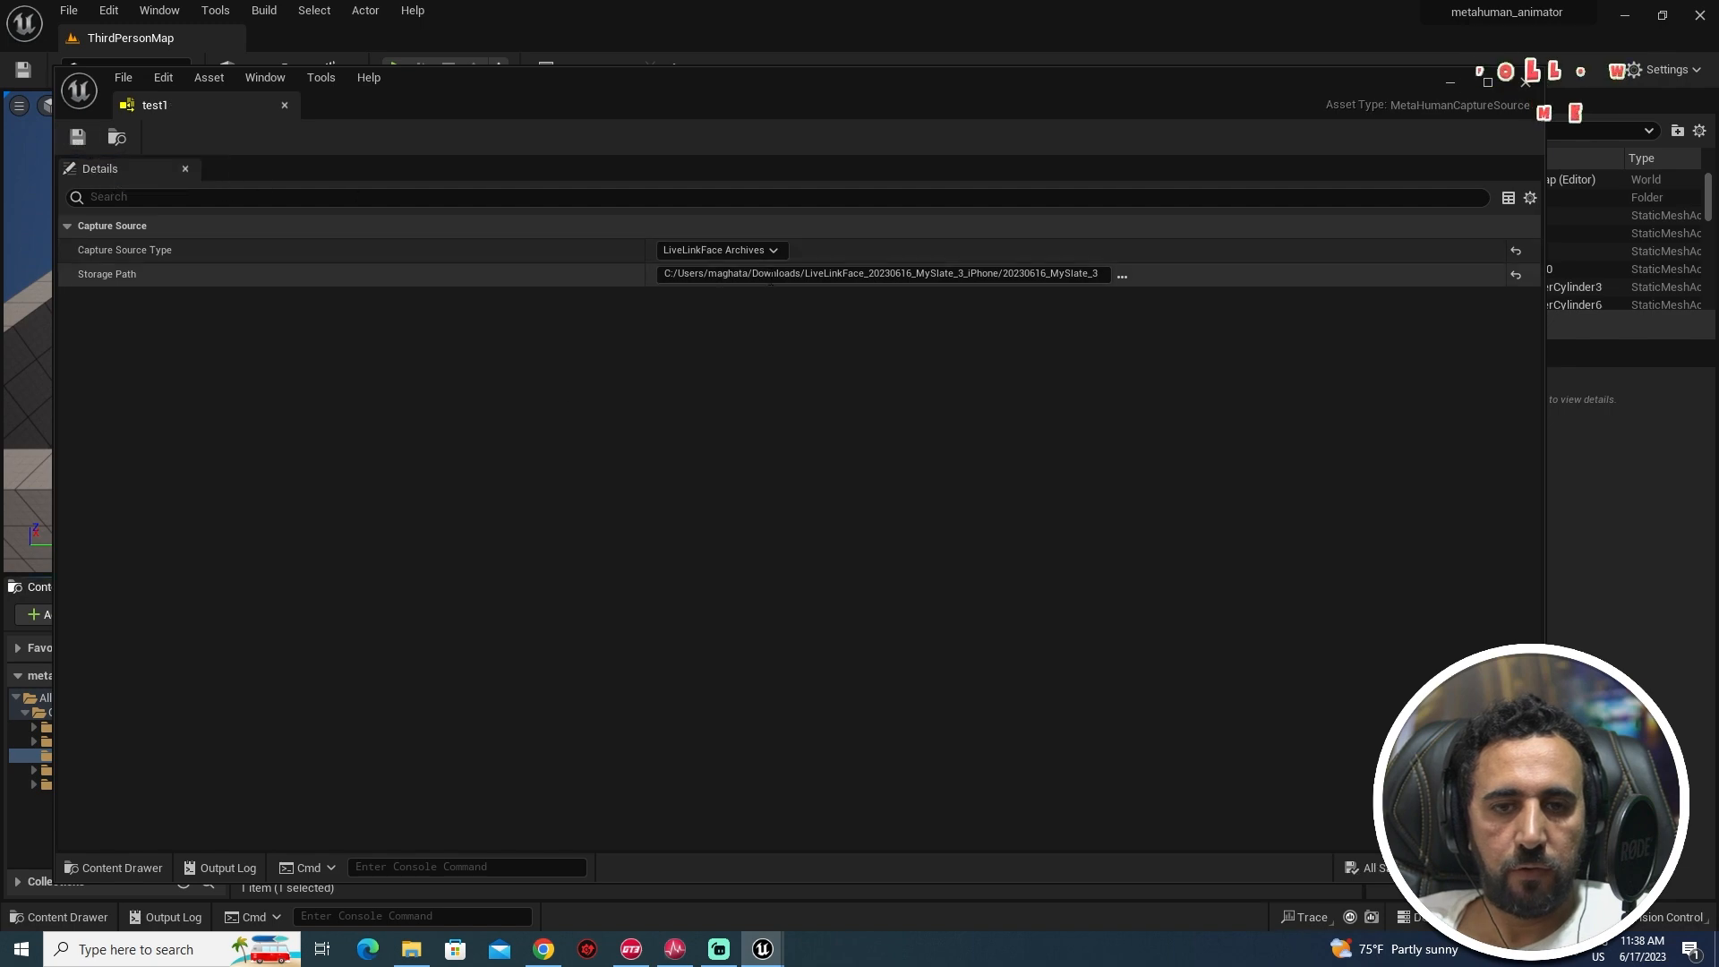
# - Repoint test1's storage path to the LiveLinkFace_20230616_MySlate_3_iPhone folder and save it
pyautogui.click(1594, 177)
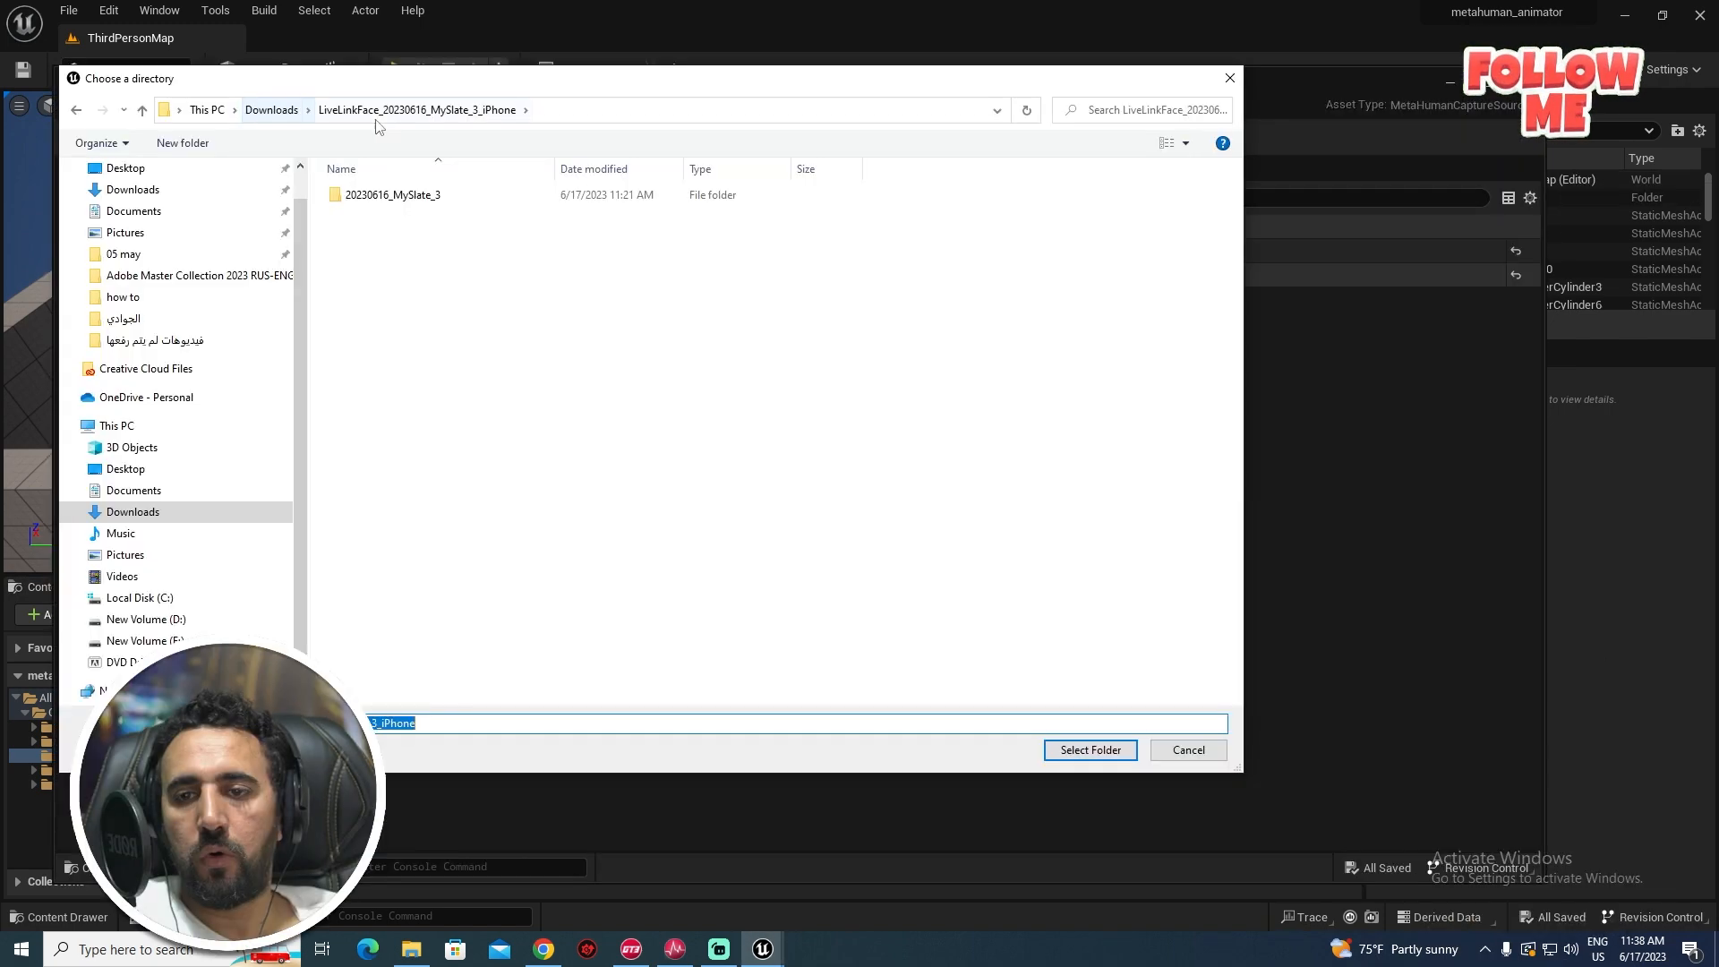
pyautogui.doubleClick(399, 195)
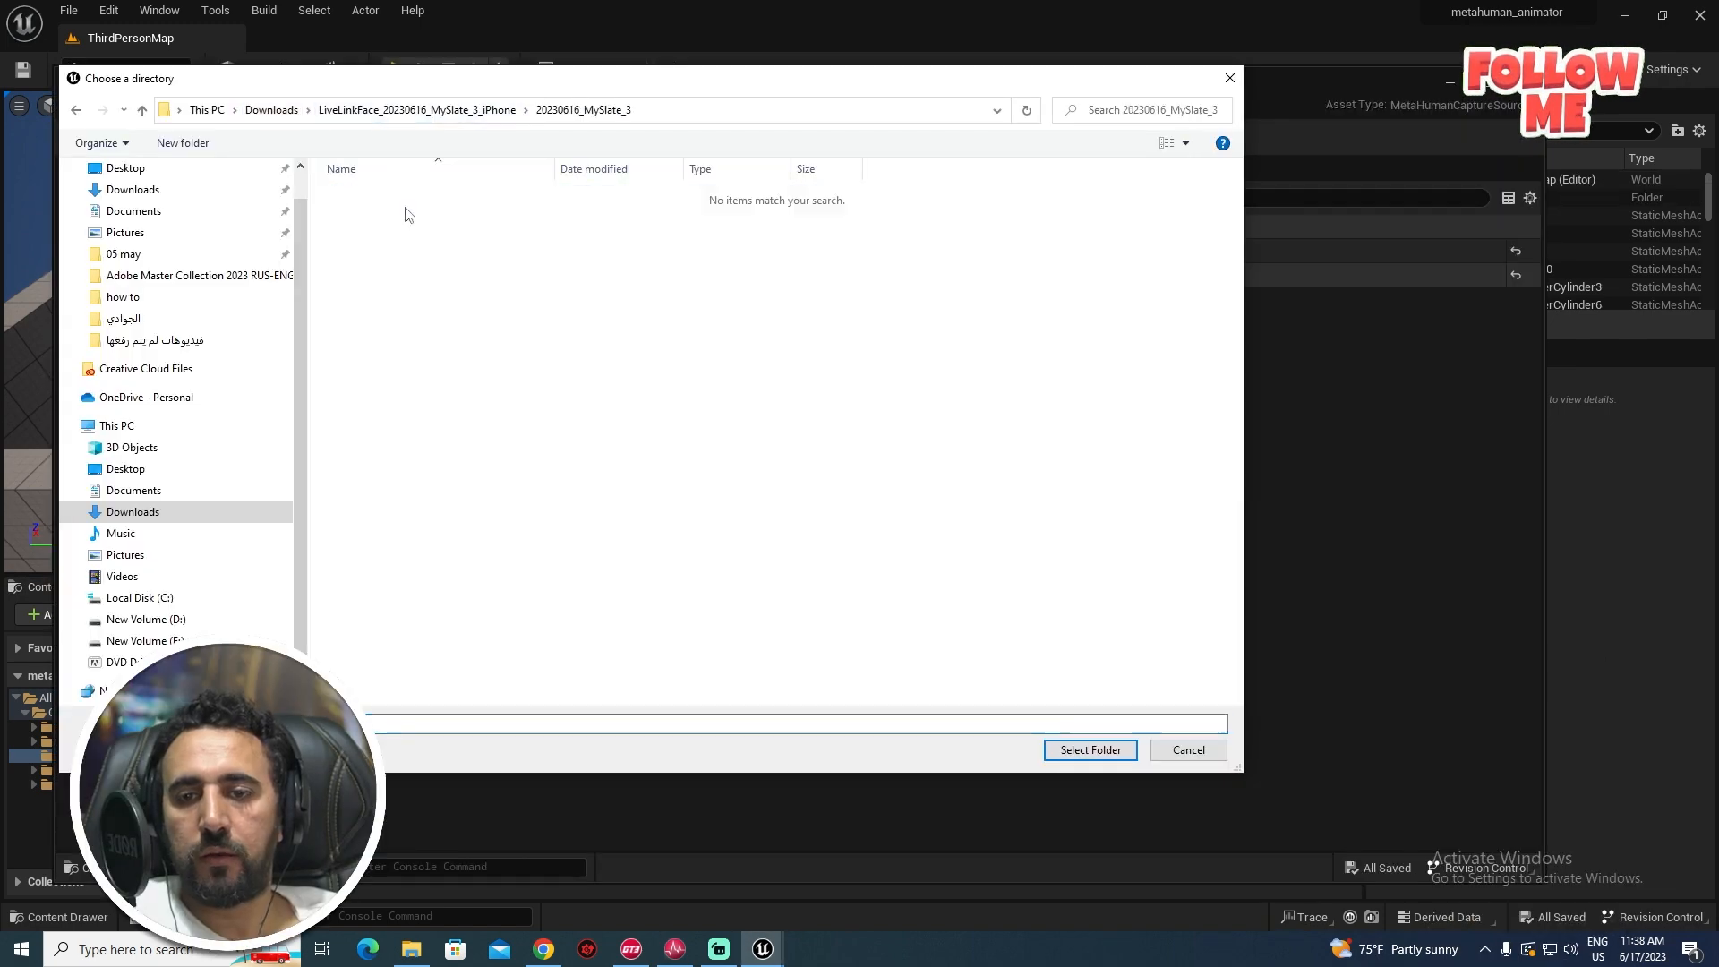
pyautogui.click(417, 109)
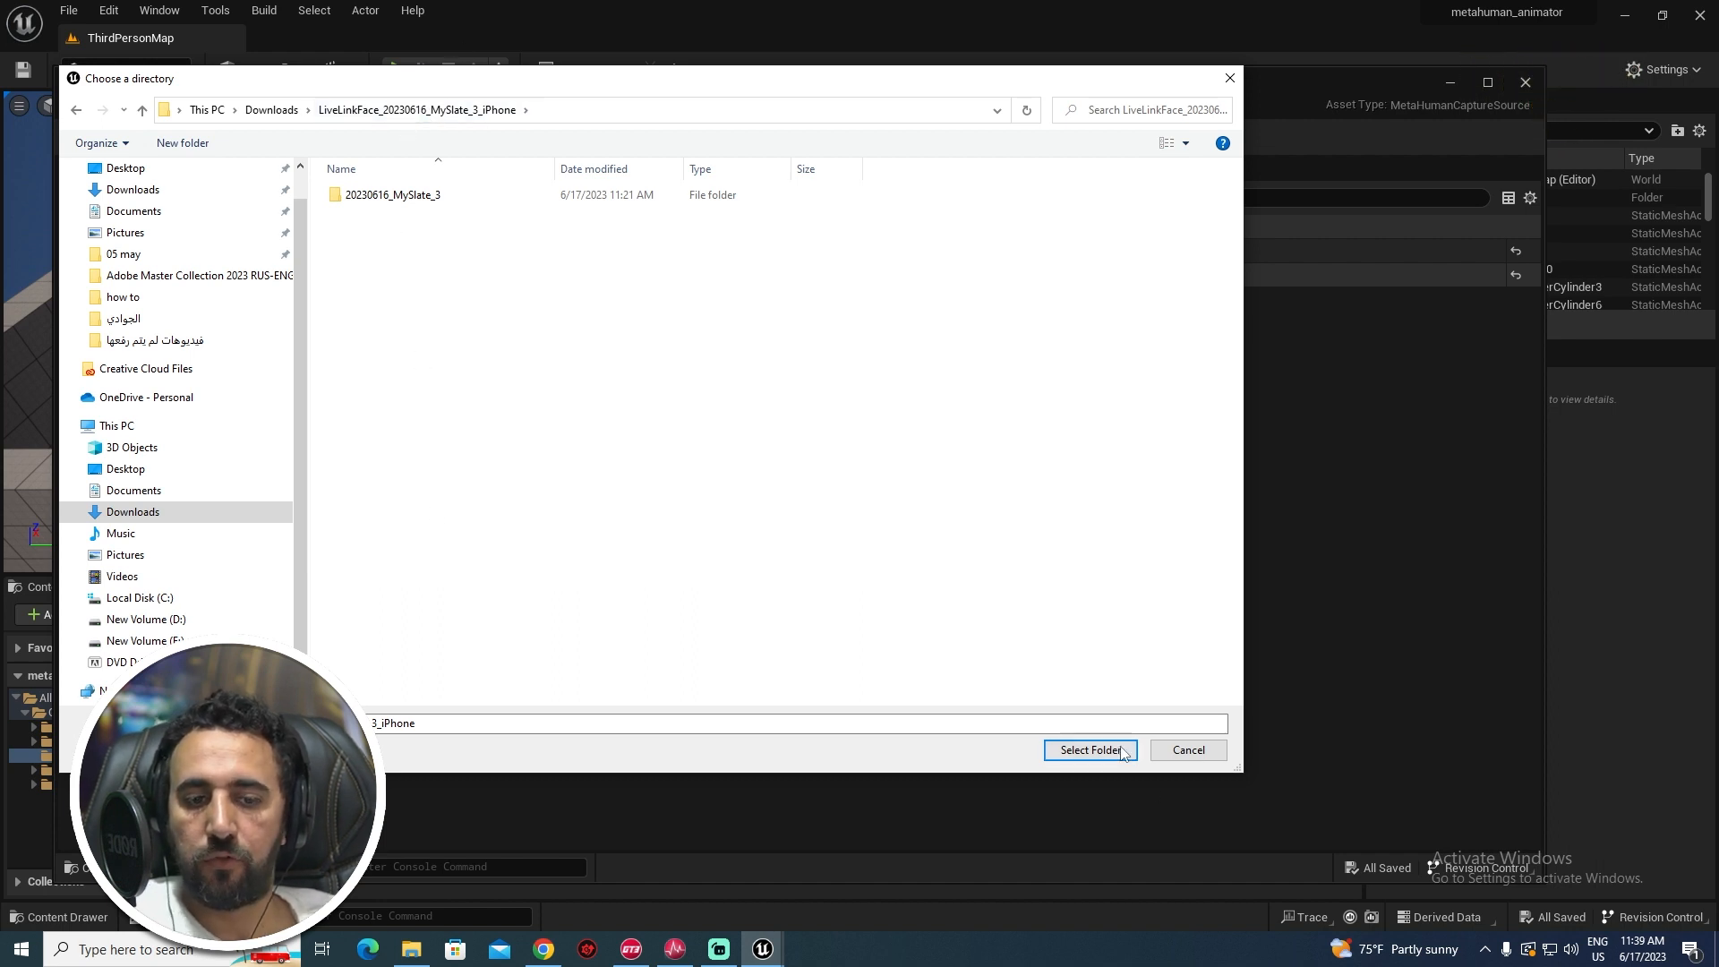
pyautogui.click(1091, 750)
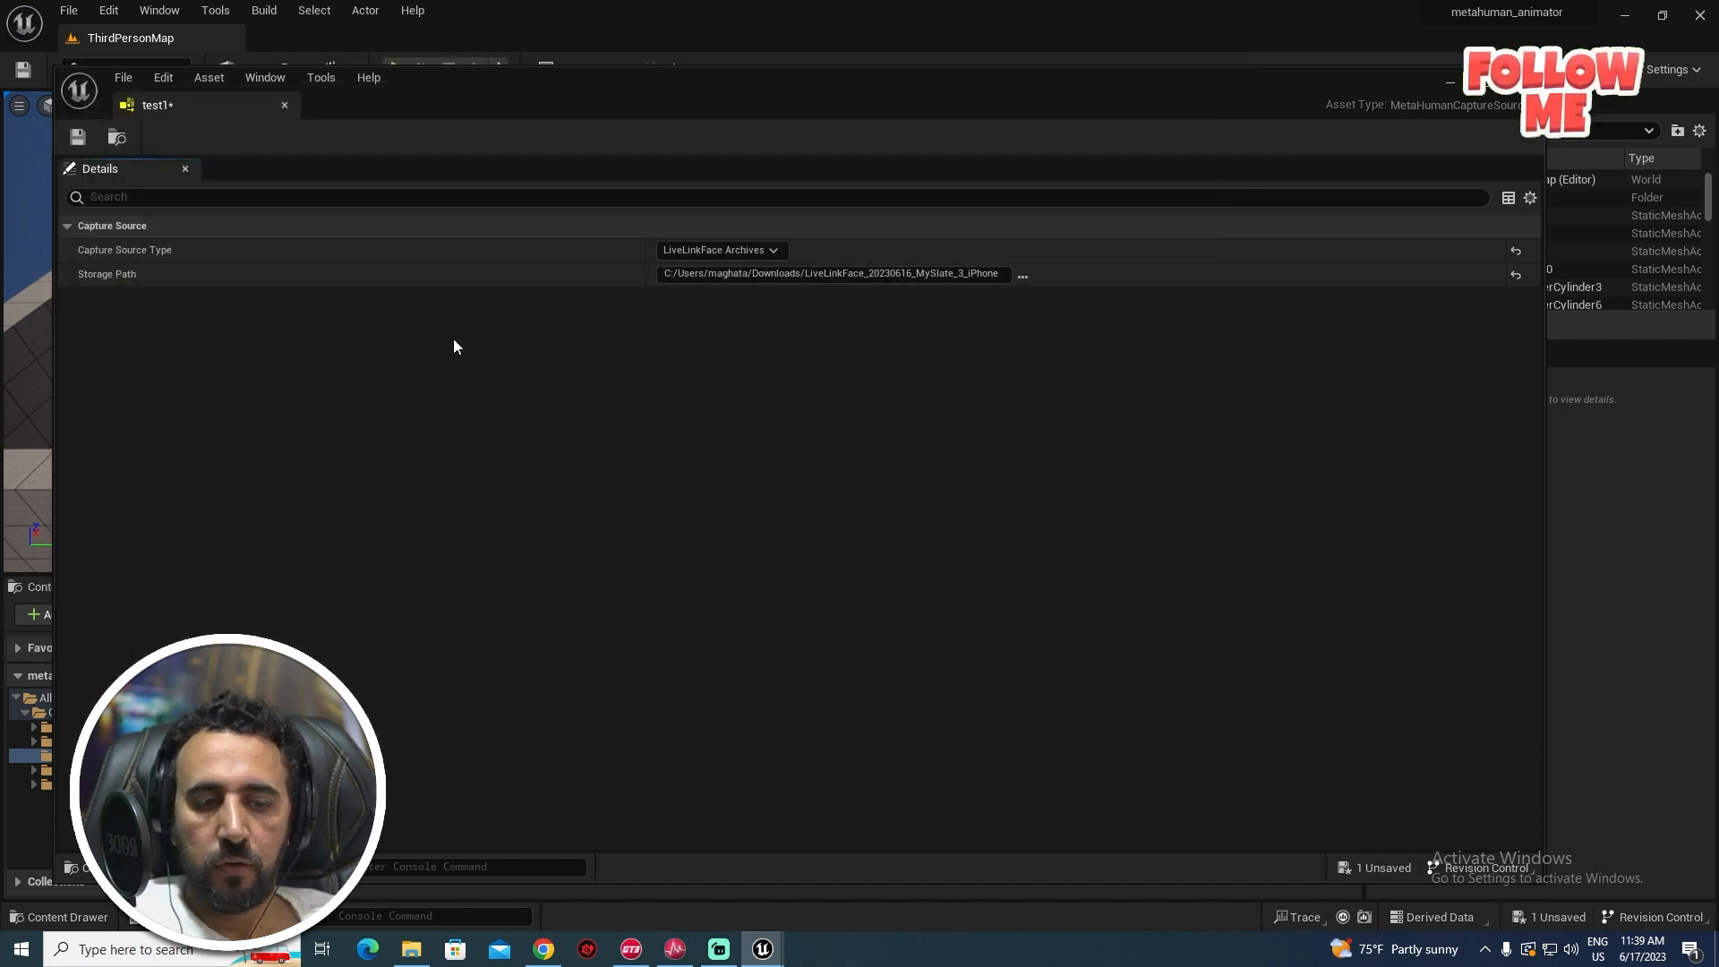
pyautogui.click(78, 137)
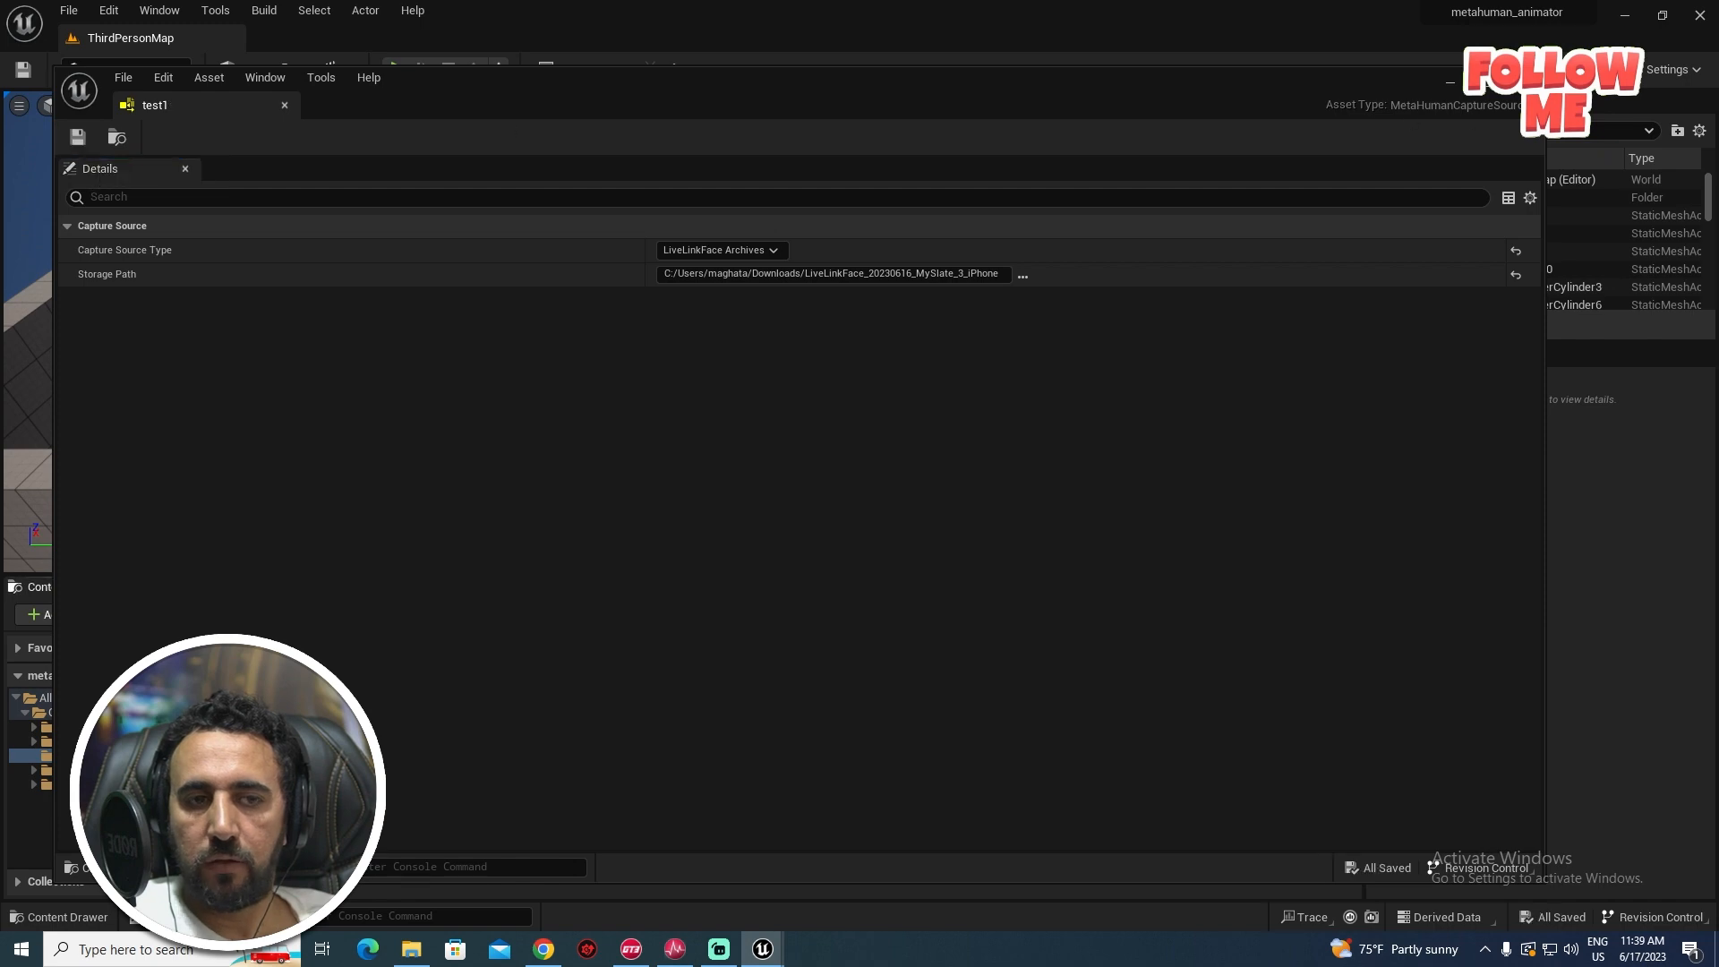
pyautogui.click(411, 51)
pyautogui.click(215, 10)
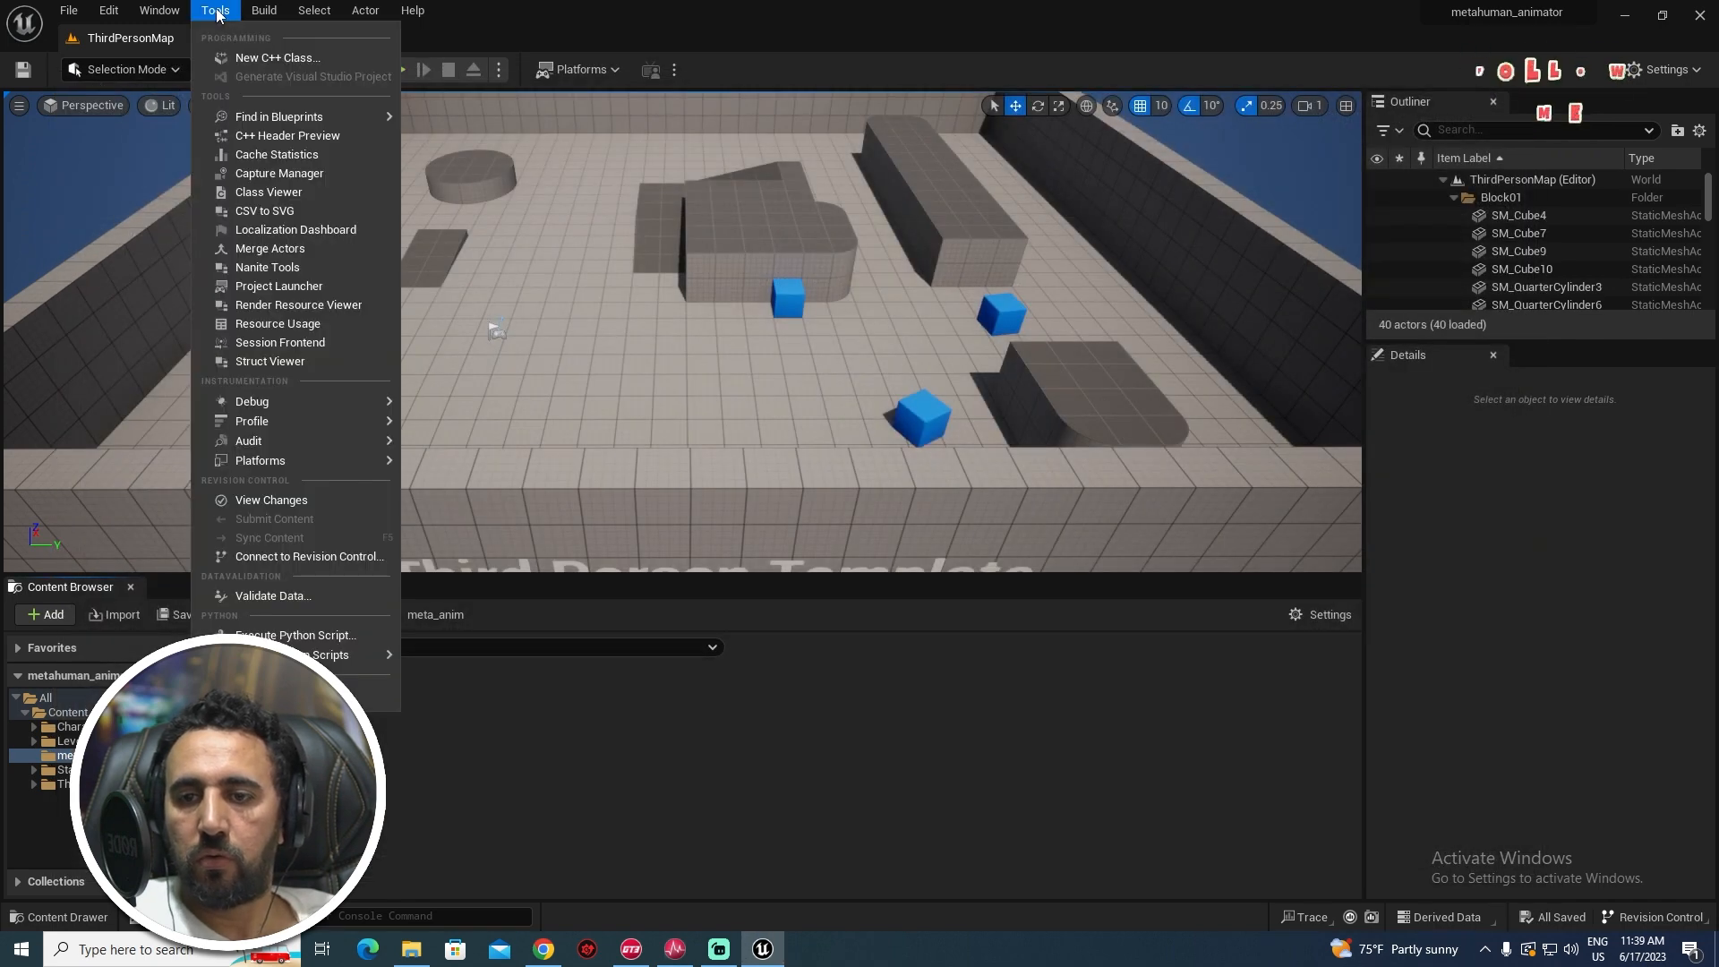
# - In Capture Manager, queue test1's MySlate_3_iPhone take and import it
pyautogui.click(287, 175)
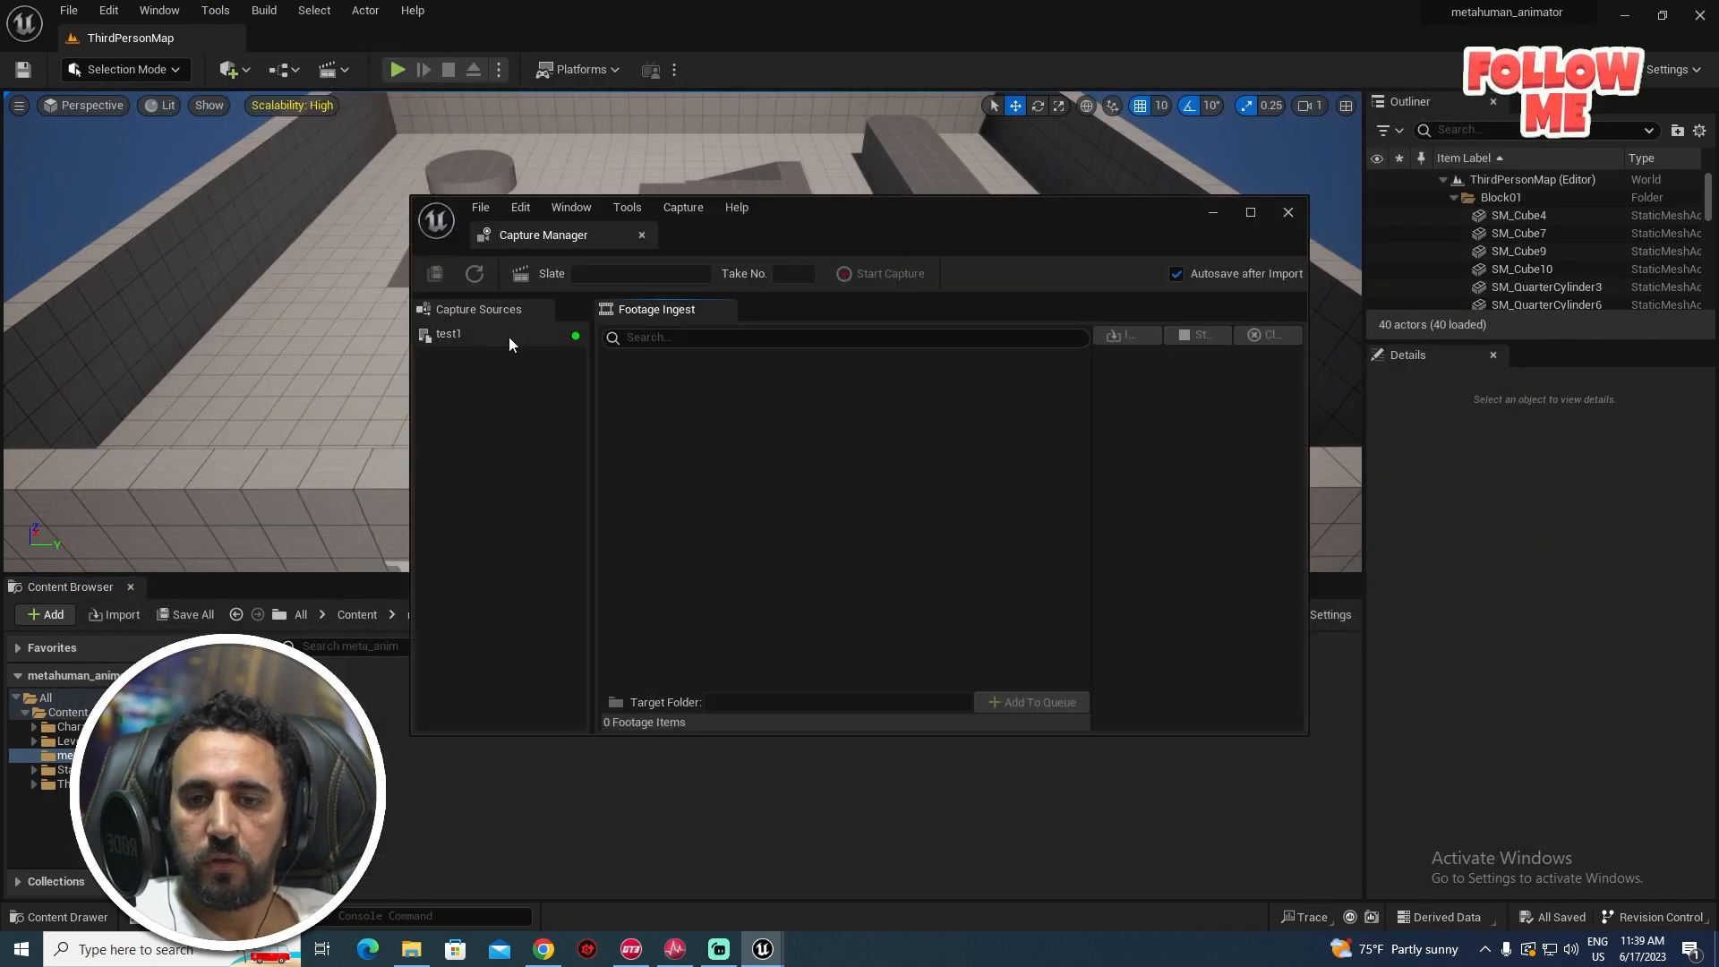
pyautogui.click(455, 335)
pyautogui.click(647, 421)
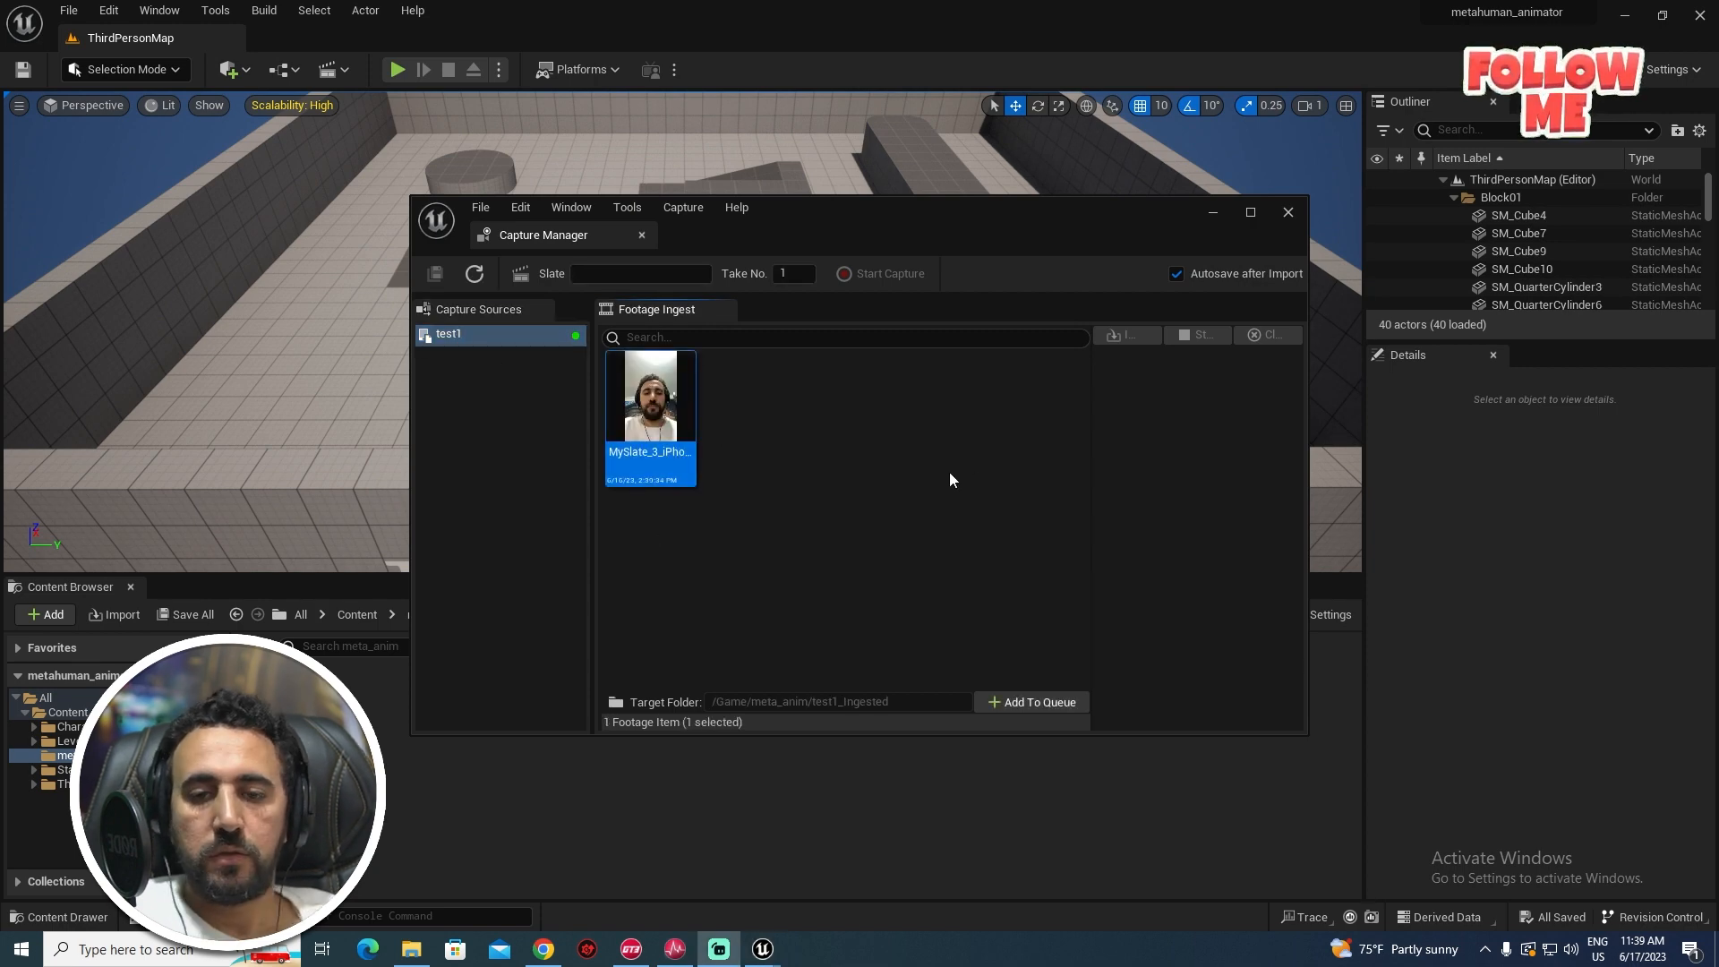
pyautogui.click(905, 437)
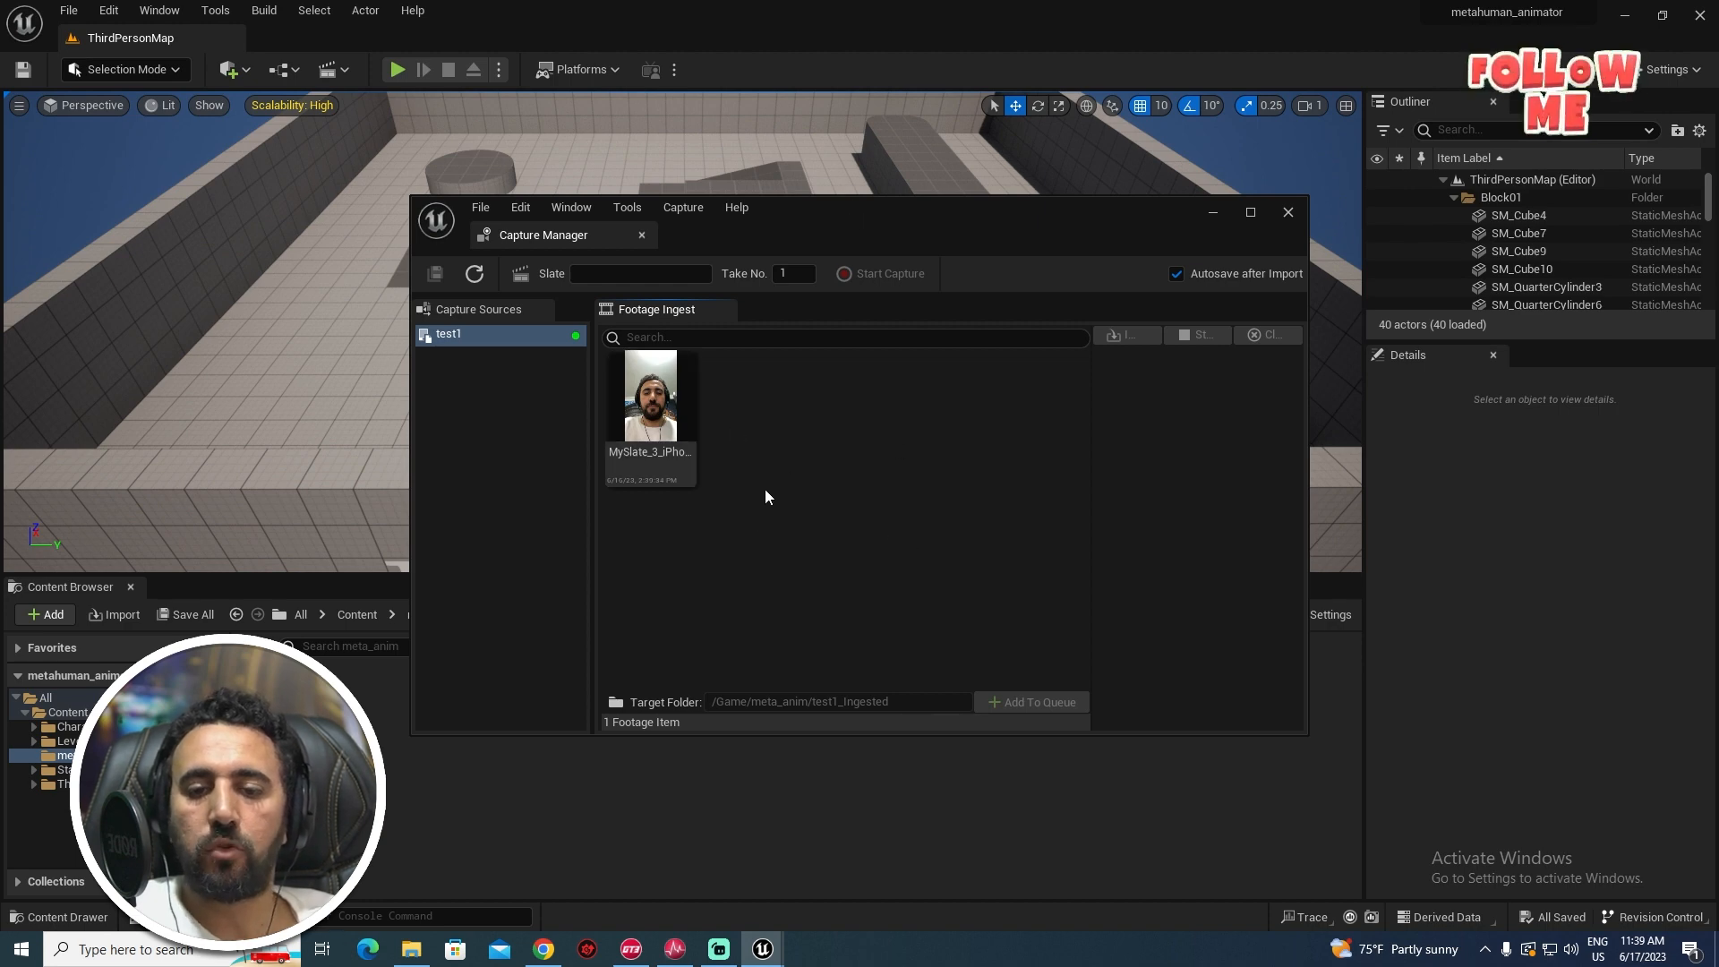
pyautogui.click(683, 428)
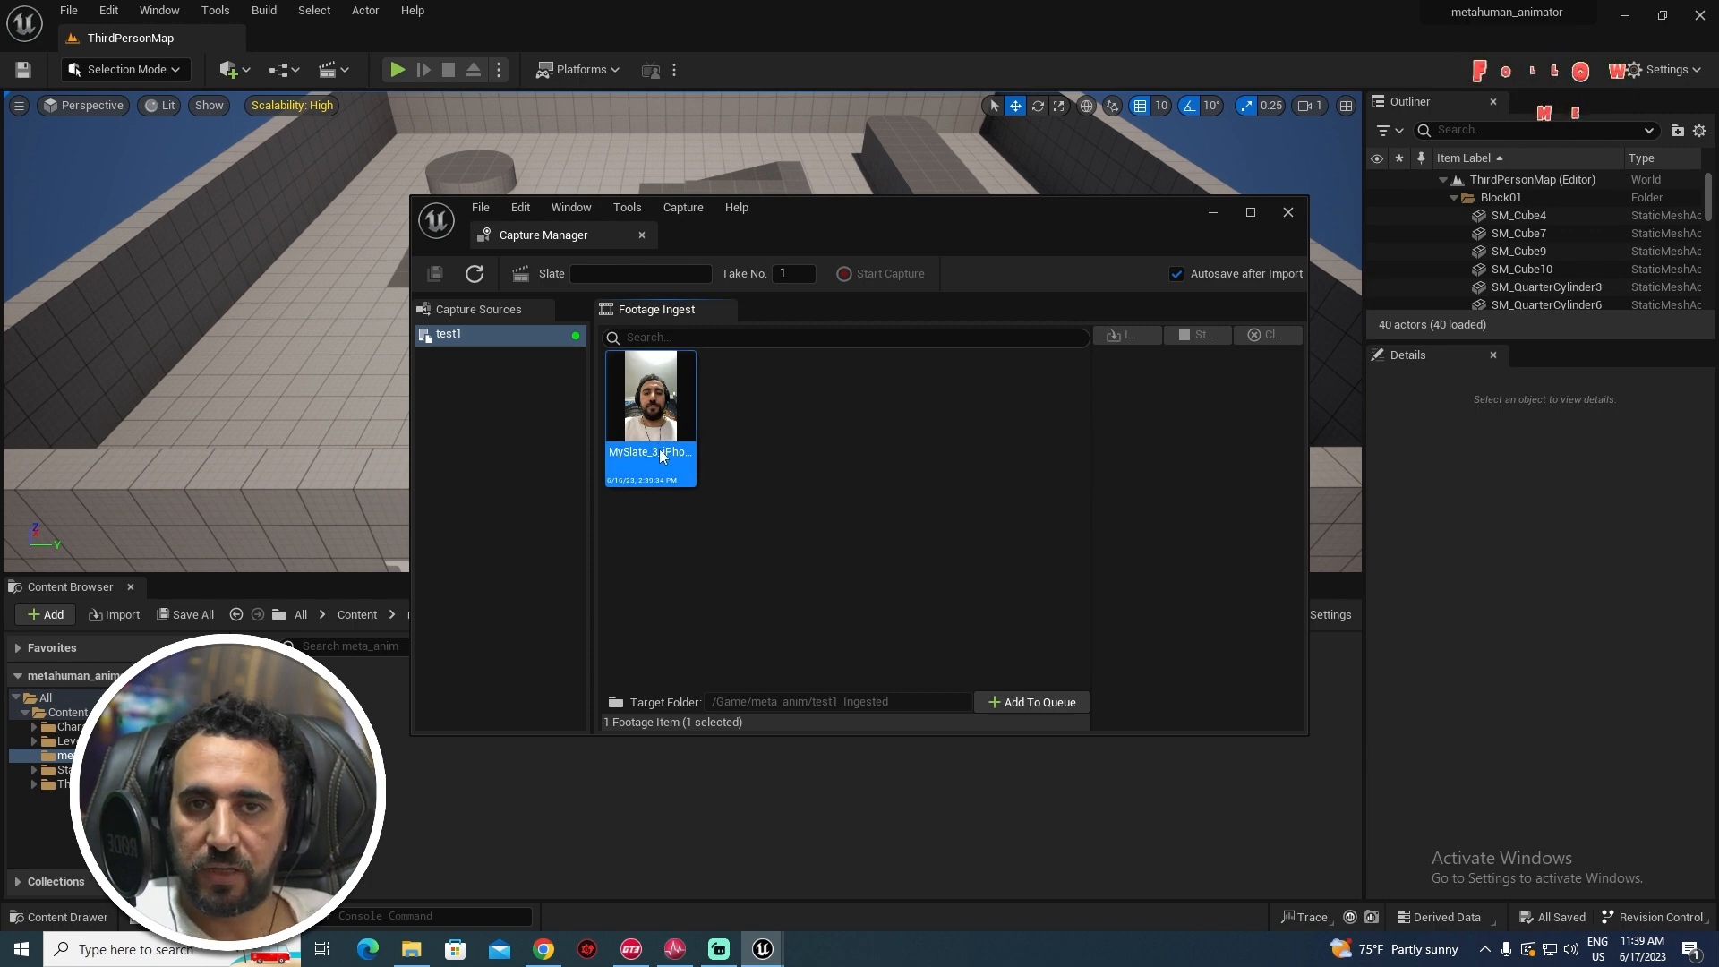
pyautogui.click(756, 426)
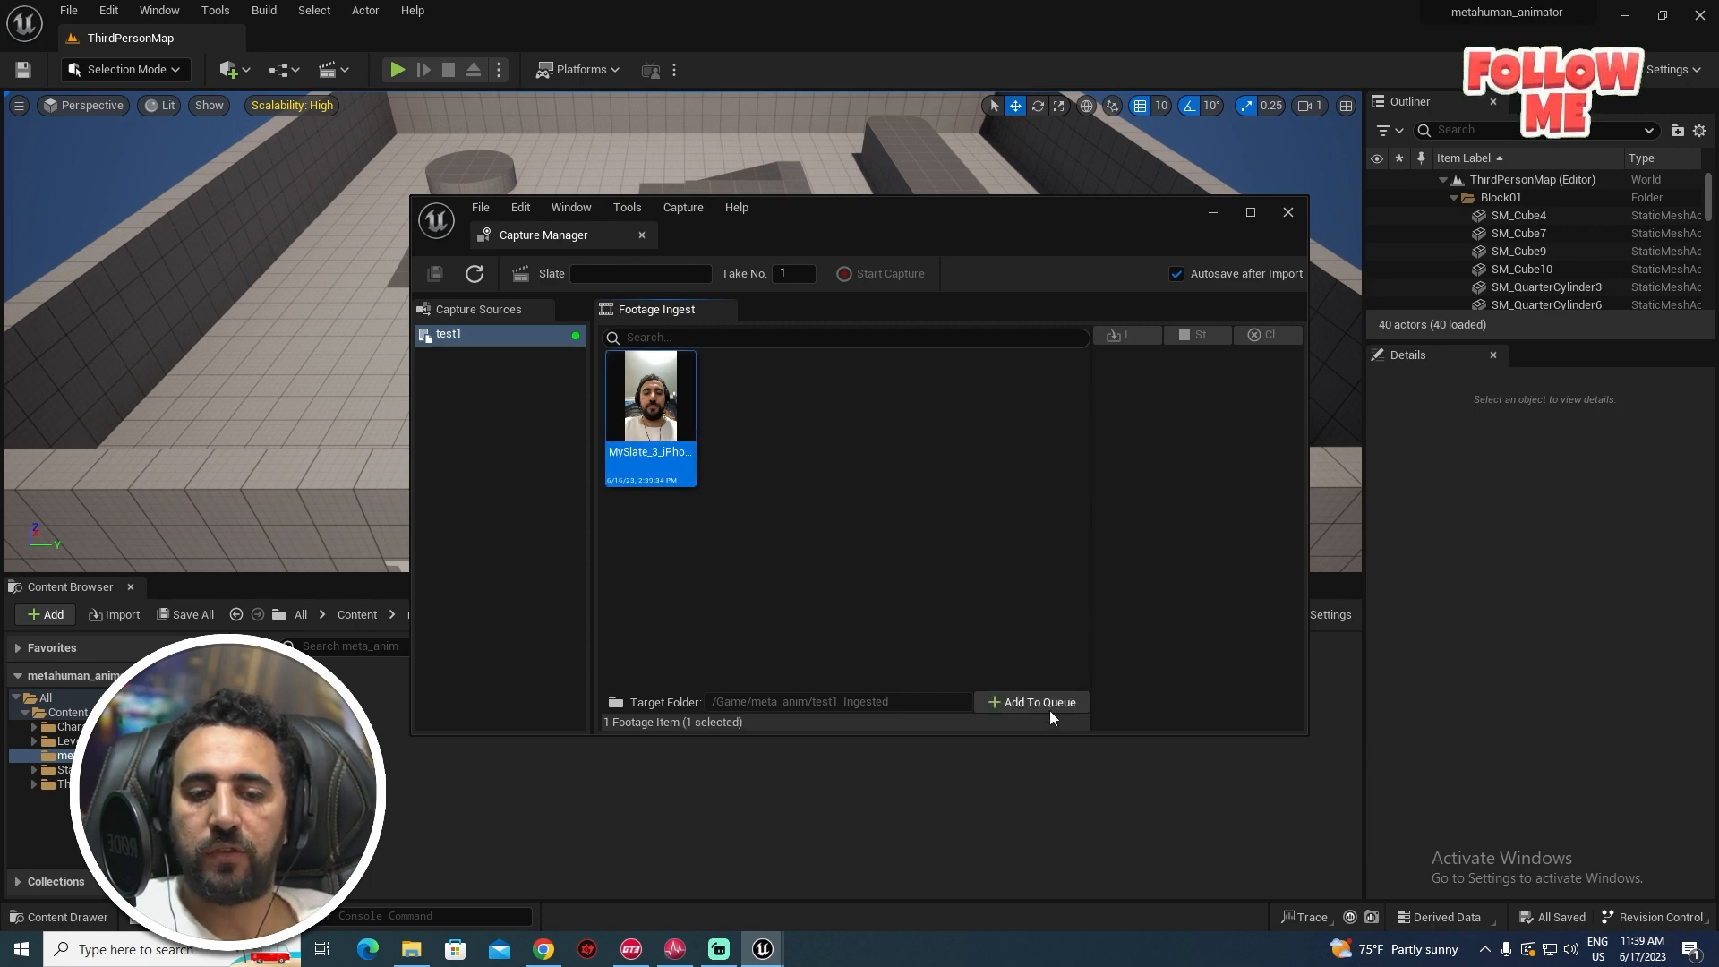
pyautogui.click(1041, 704)
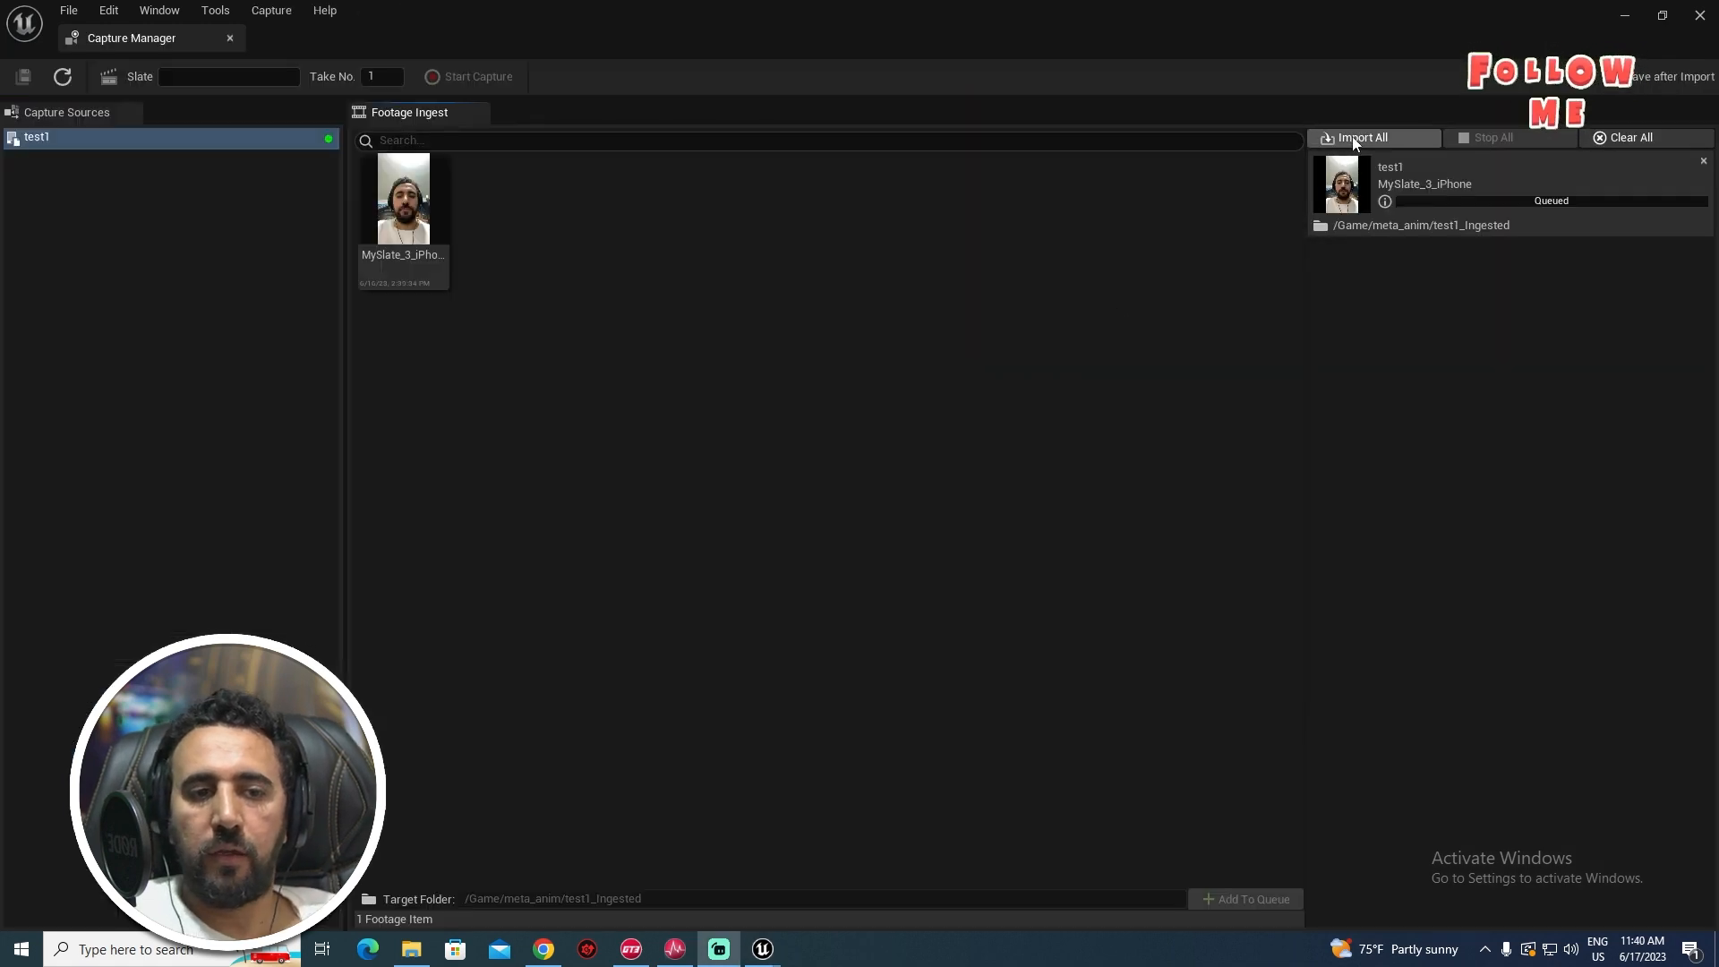
pyautogui.click(1355, 139)
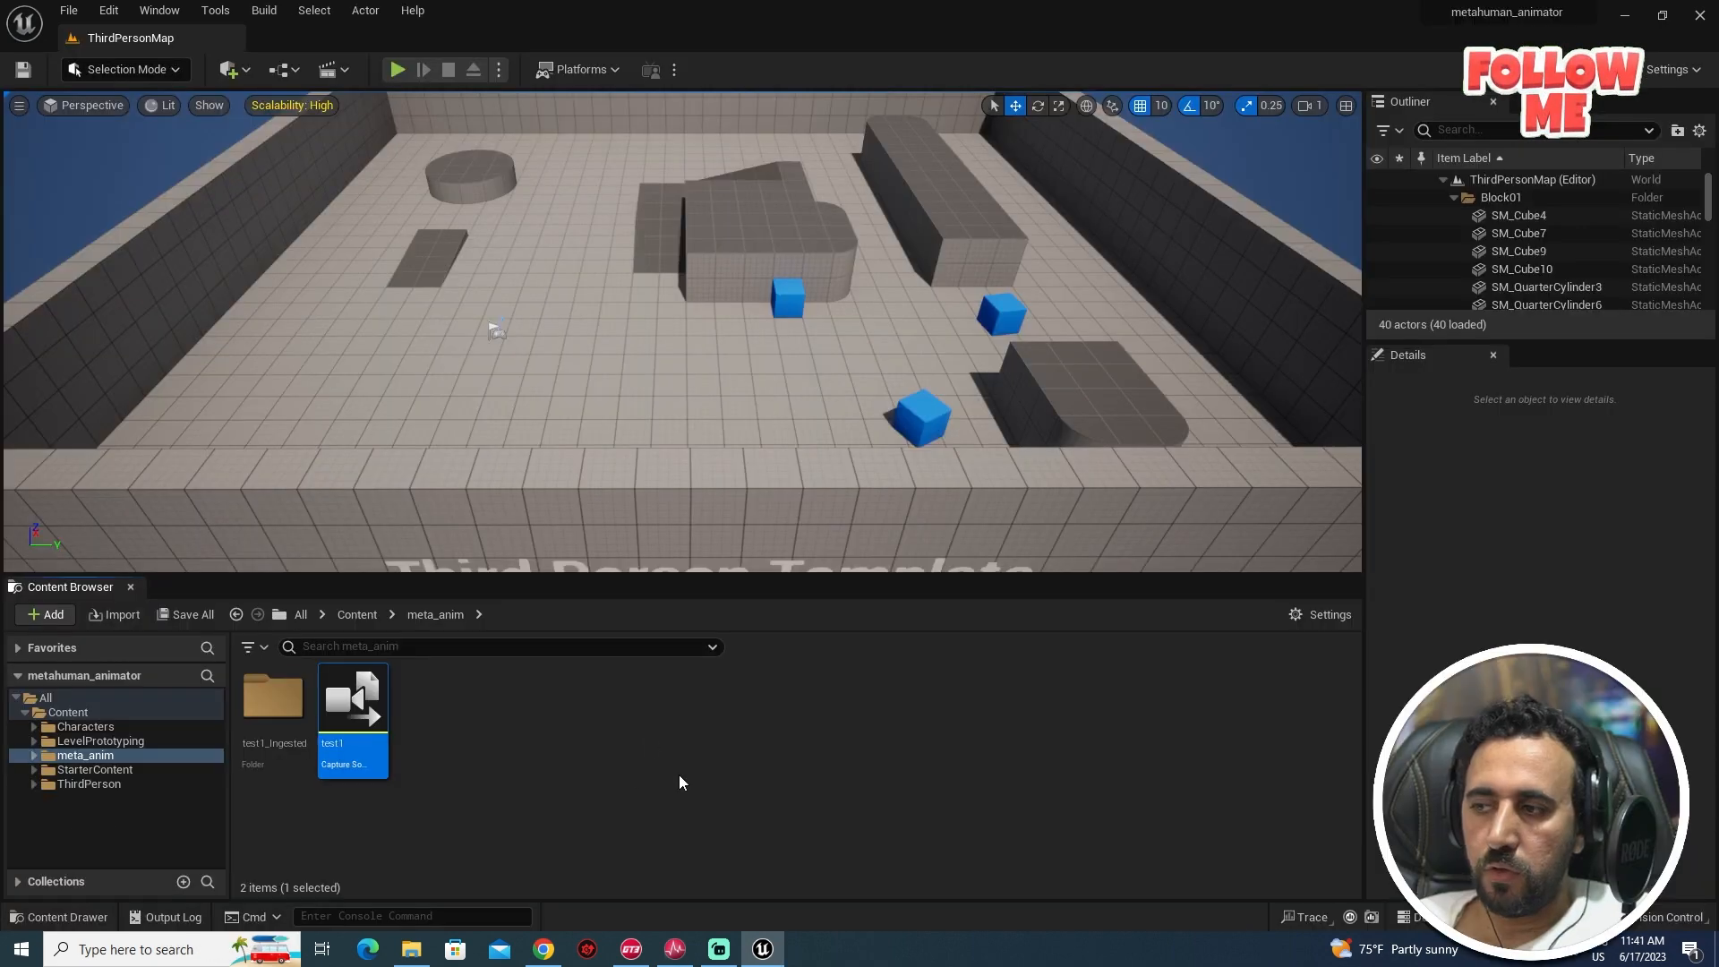
# - Create a MetaHuman Identity asset named identy_test1 in meta_anim and open it
pyautogui.rightClick(616, 745)
pyautogui.moveTo(720, 674)
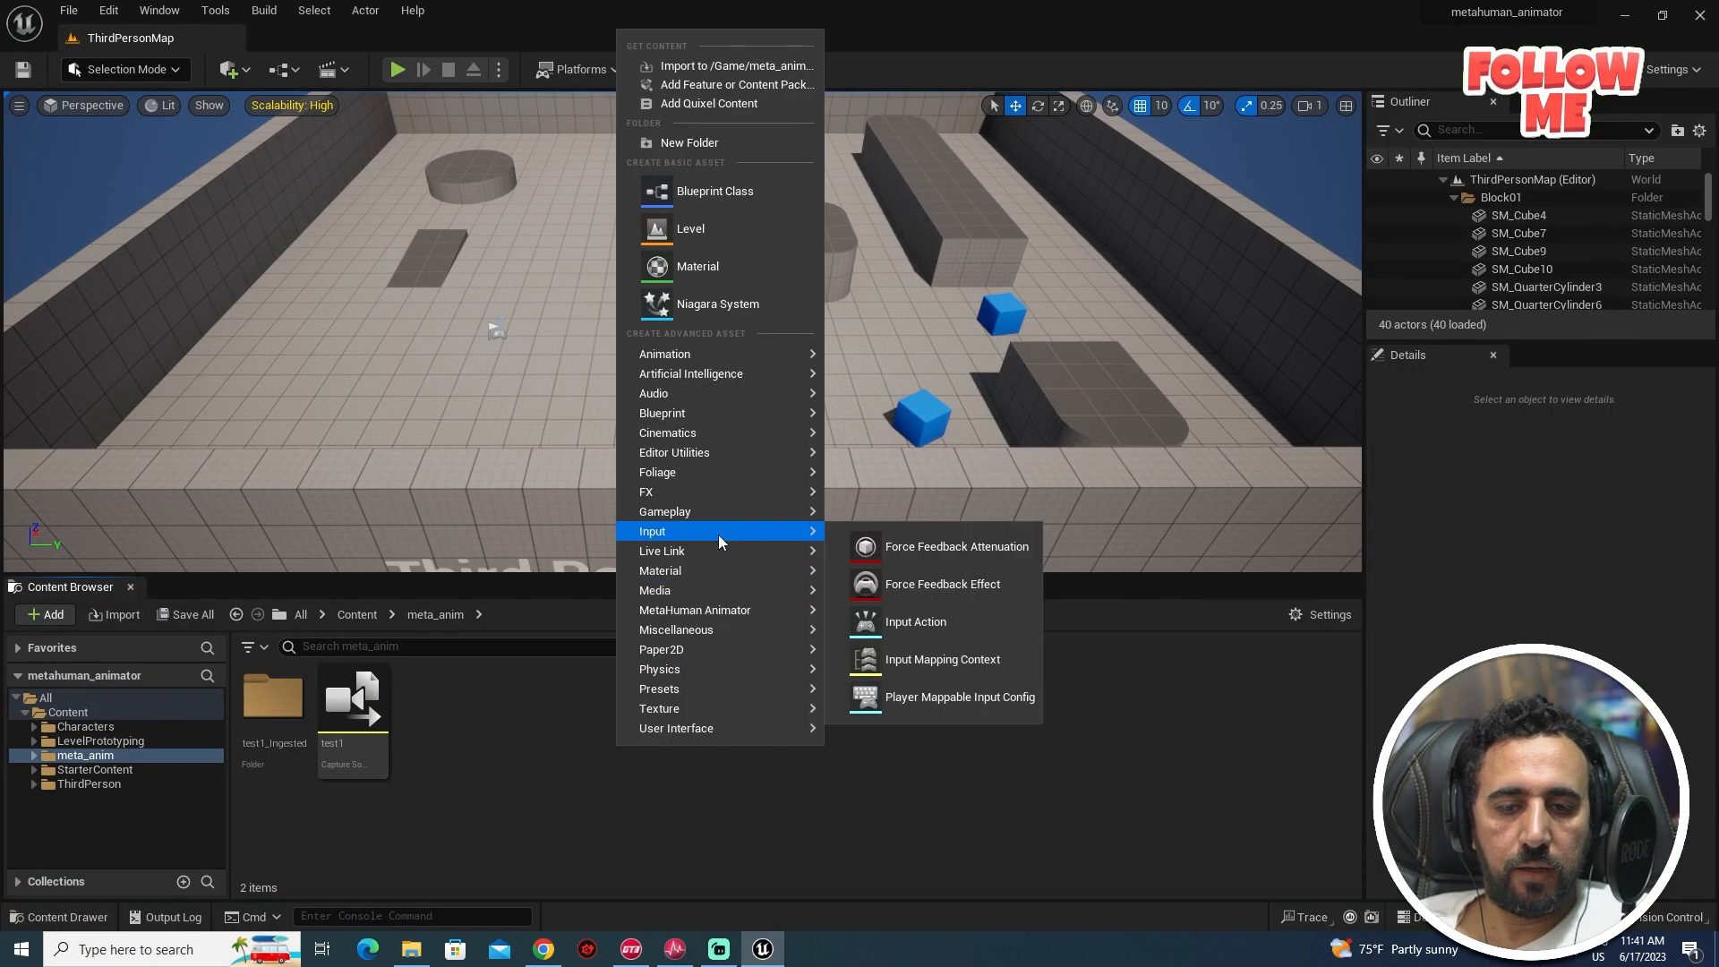
pyautogui.moveTo(794, 611)
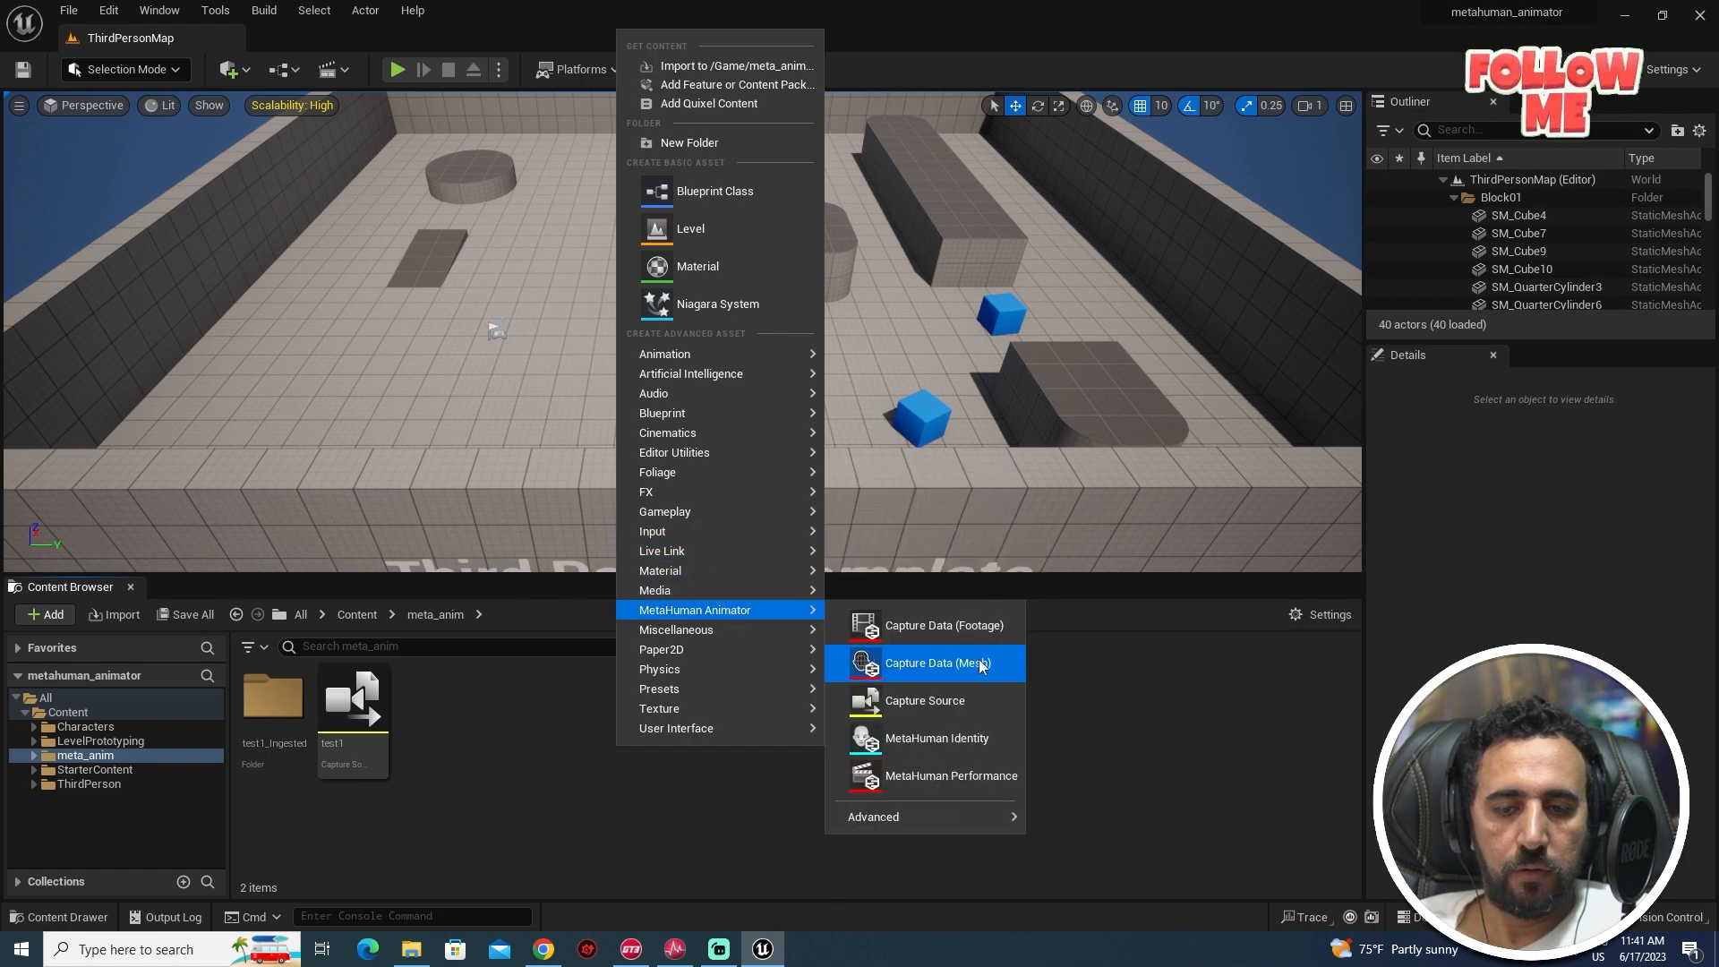
pyautogui.click(967, 742)
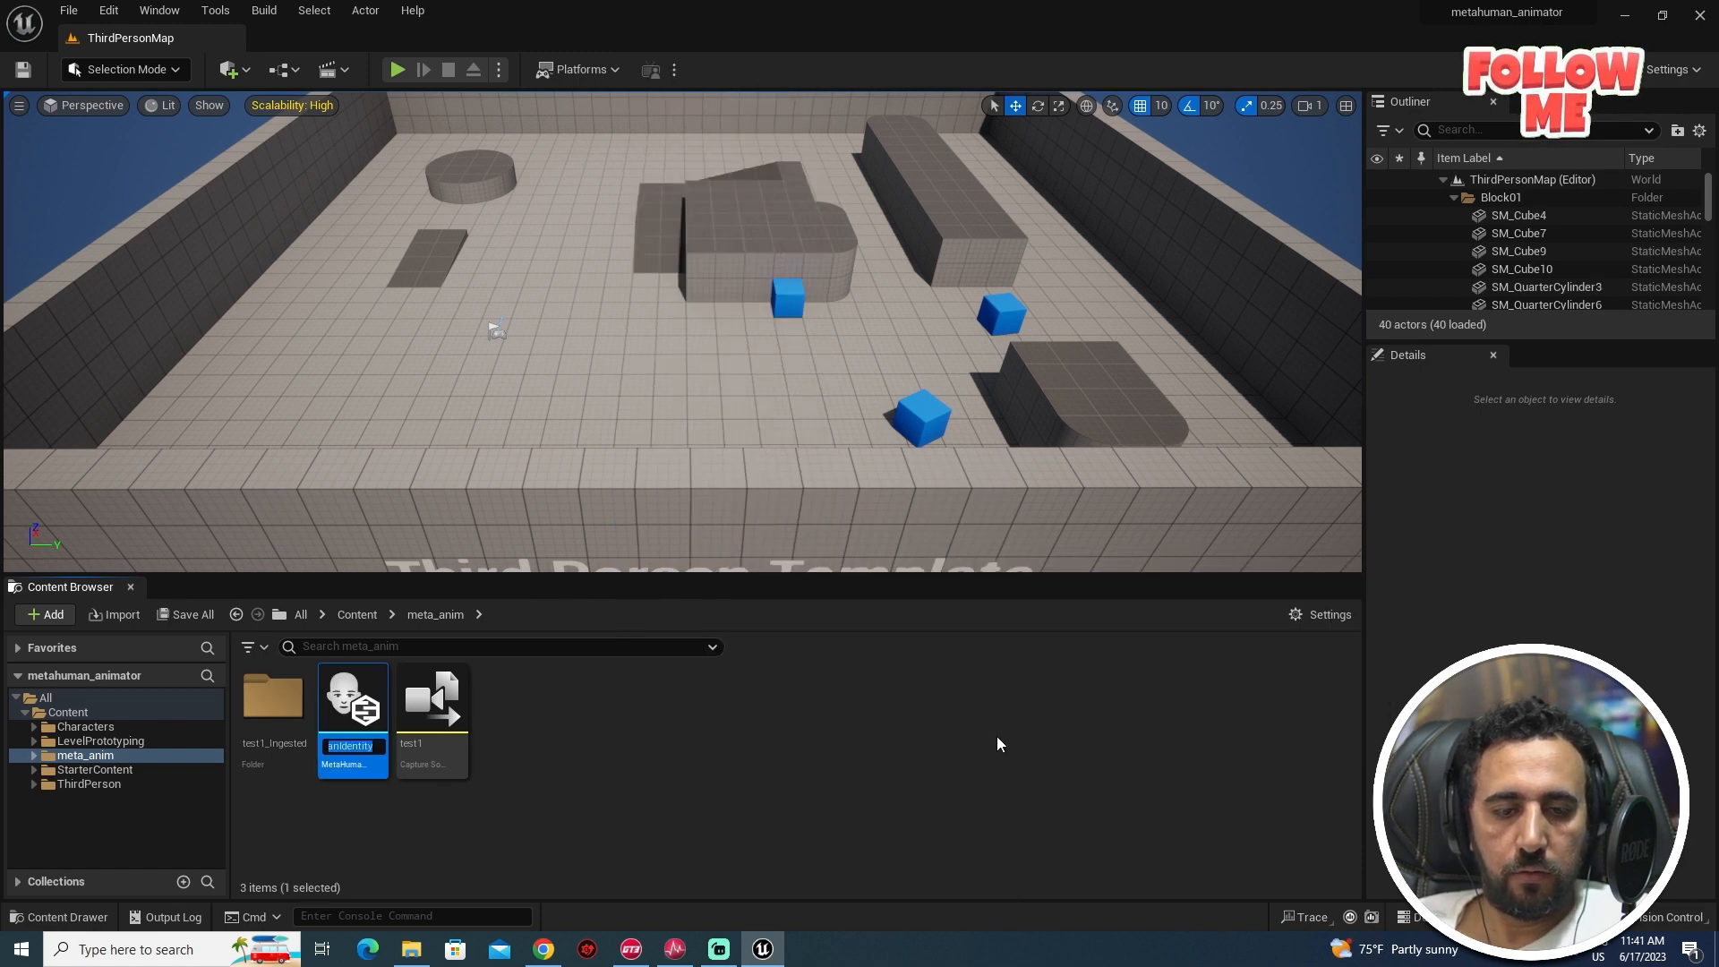
pyautogui.write('identy')
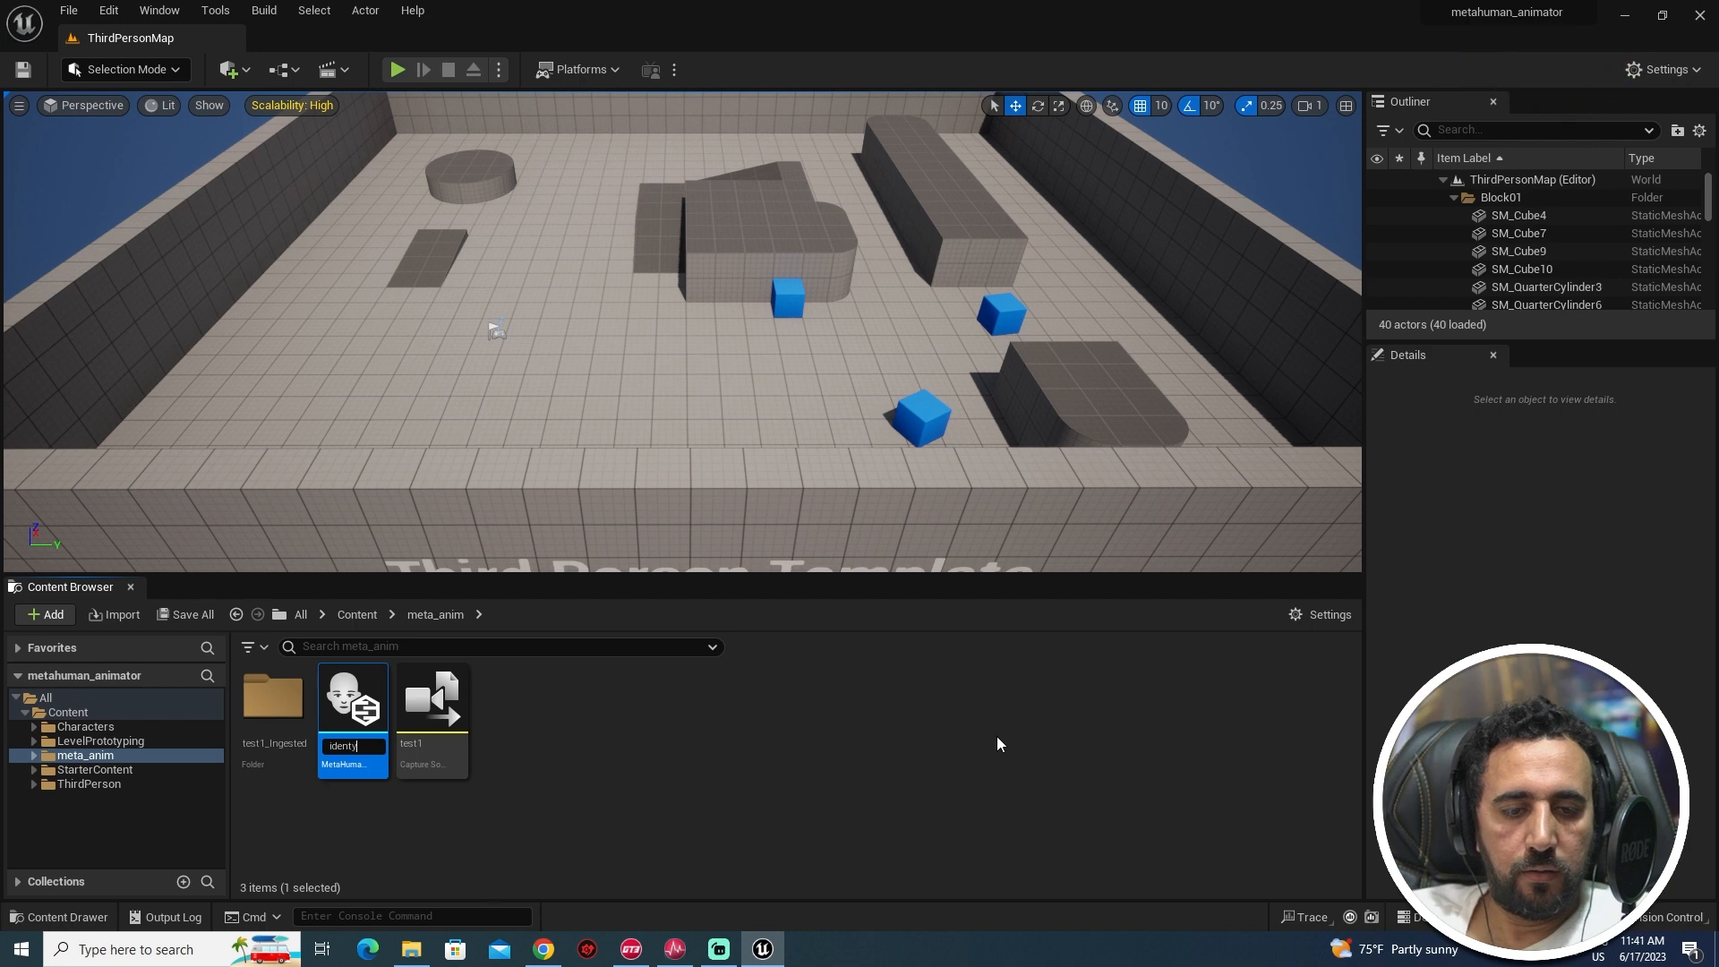
pyautogui.write('_test1')
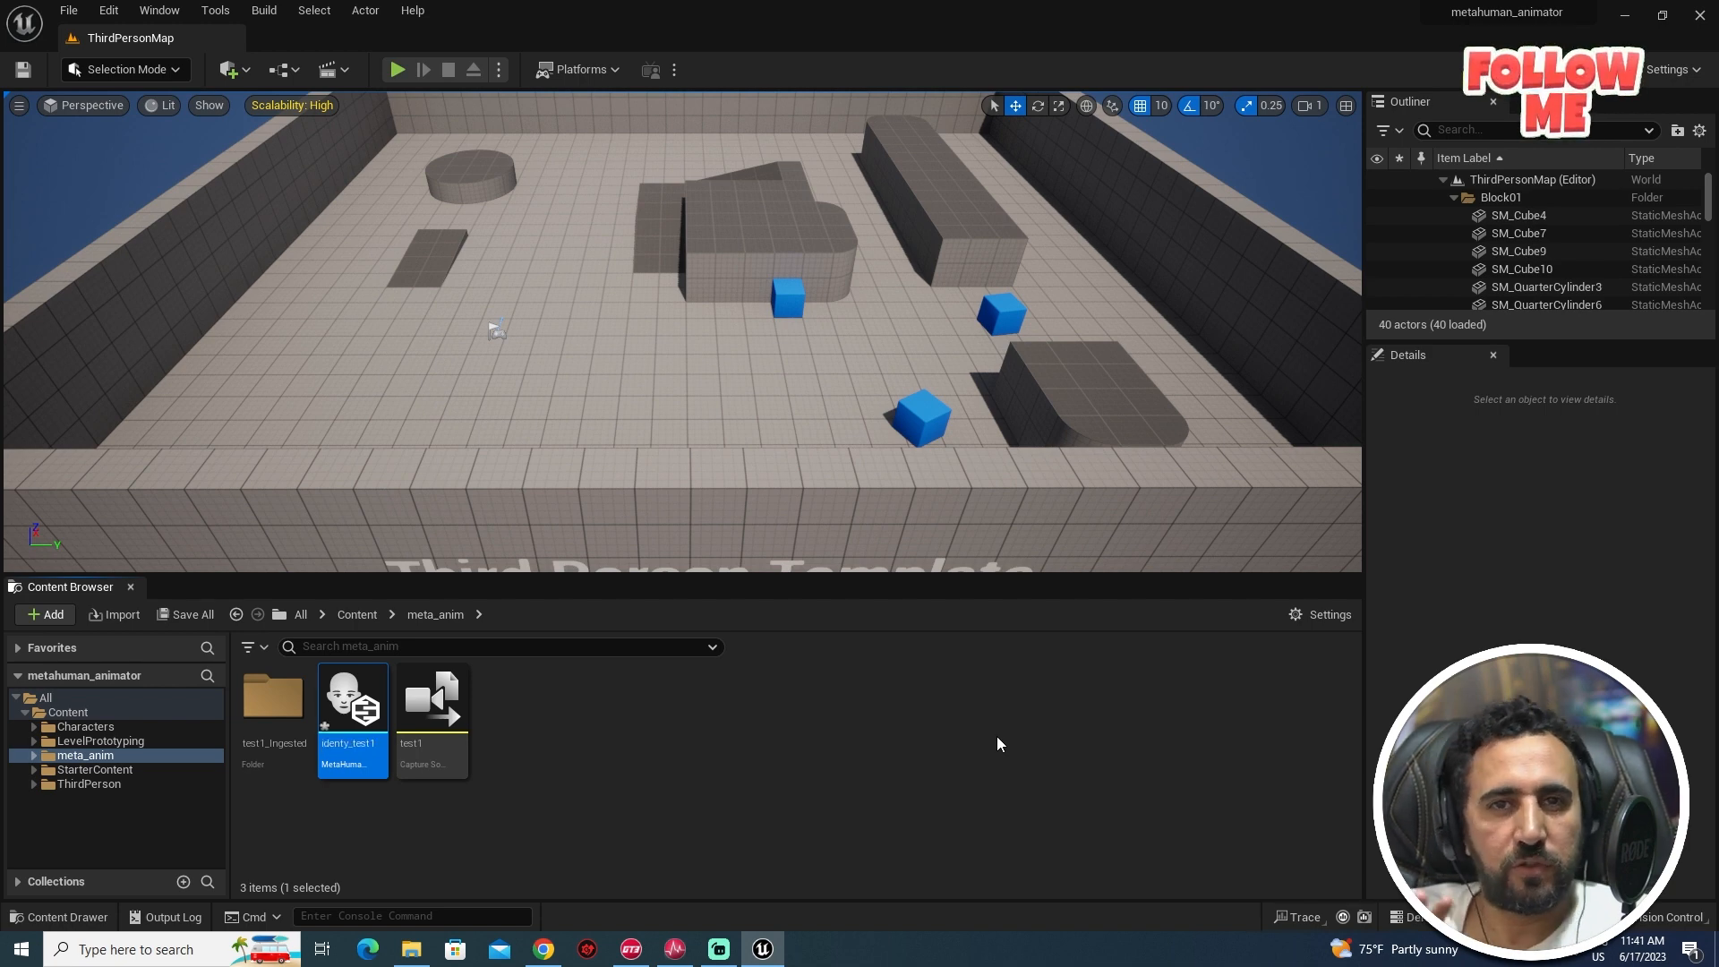
pyautogui.press('Return')
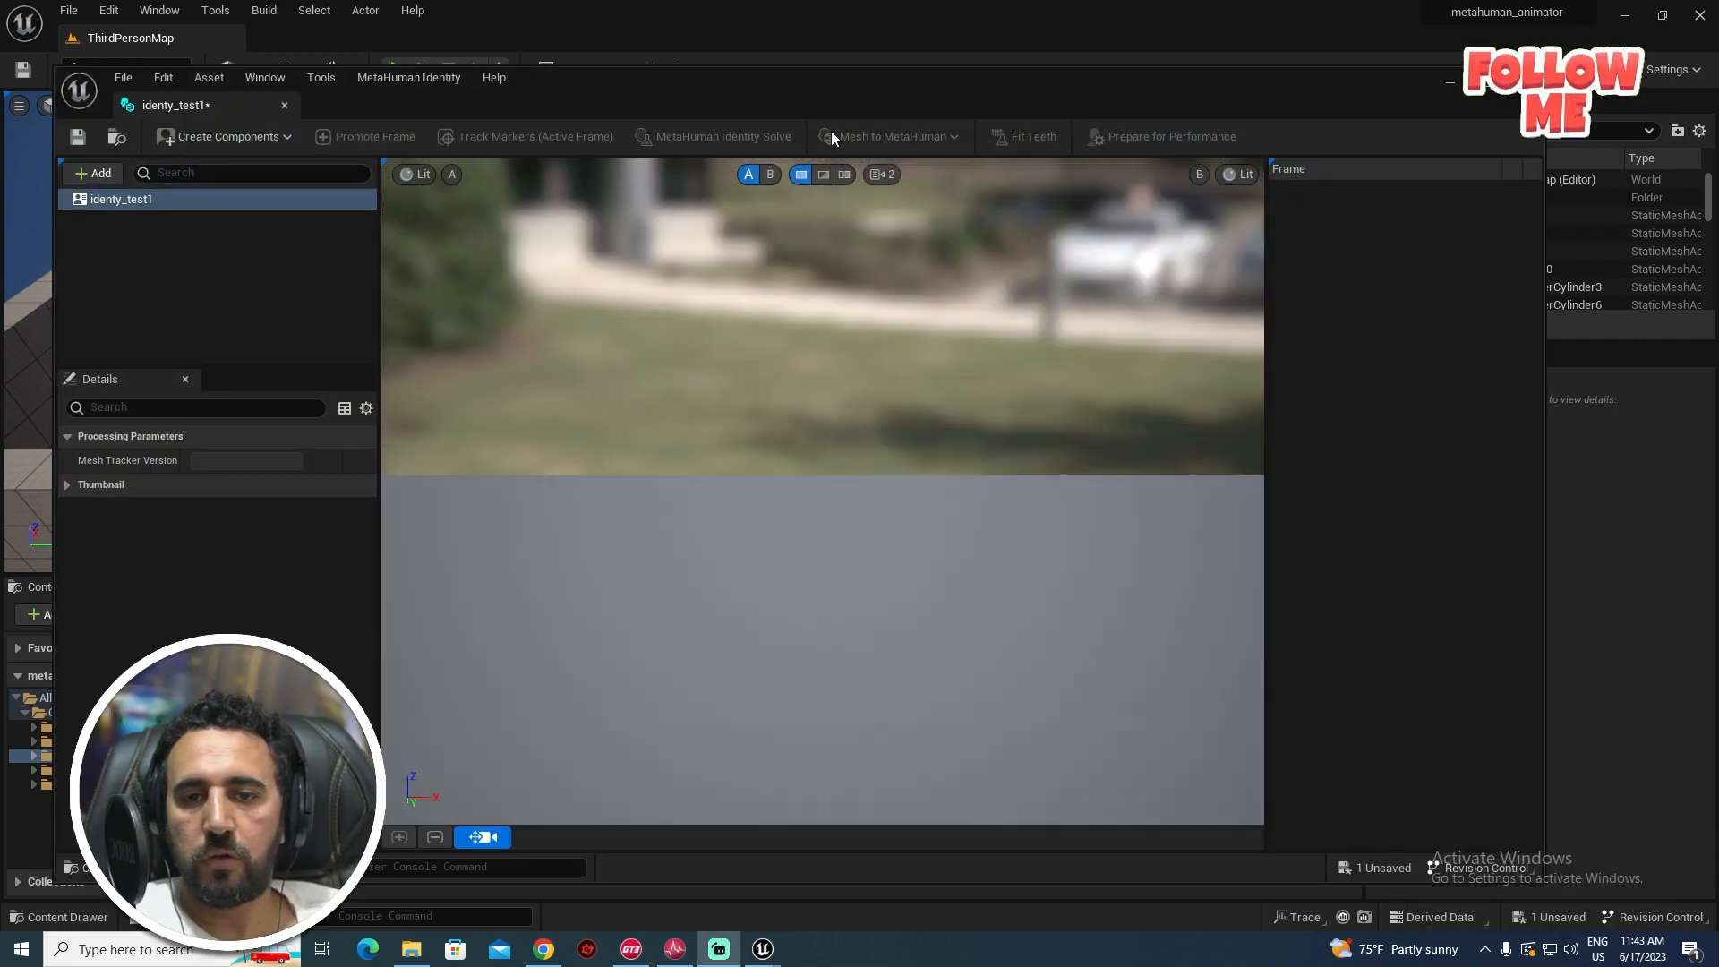
# - Build identy_test1's Face components from the MySlate_3_iPhone footage
pyautogui.click(229, 138)
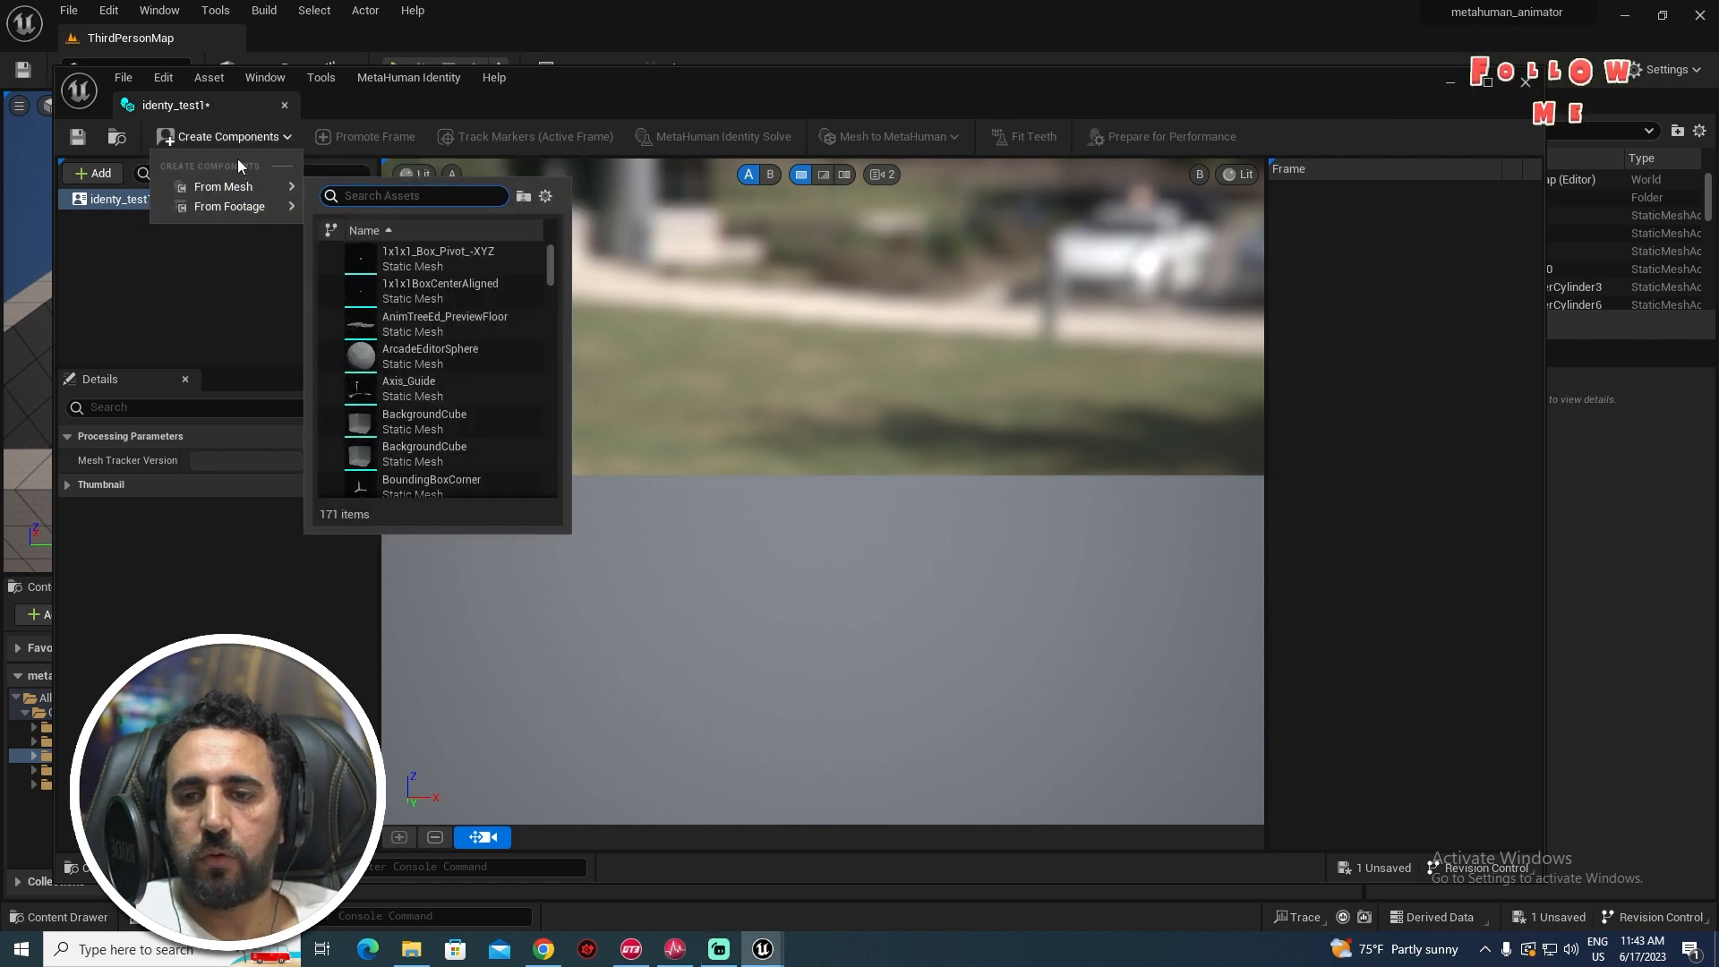
pyautogui.moveTo(259, 207)
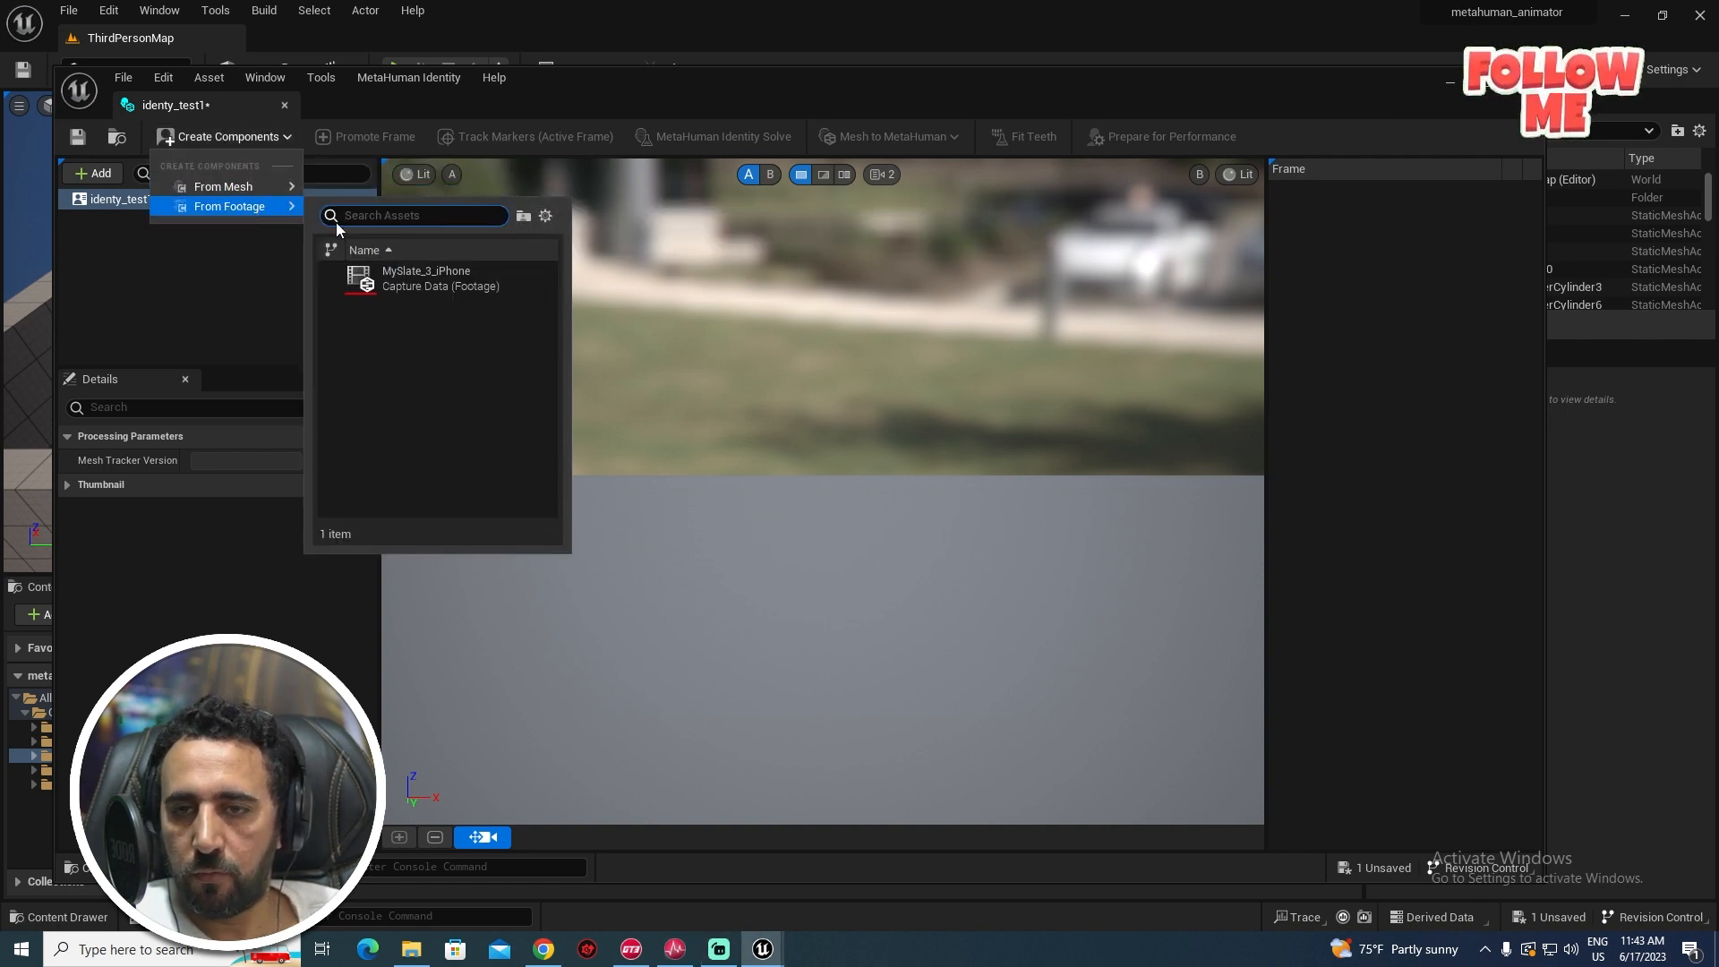
pyautogui.click(447, 282)
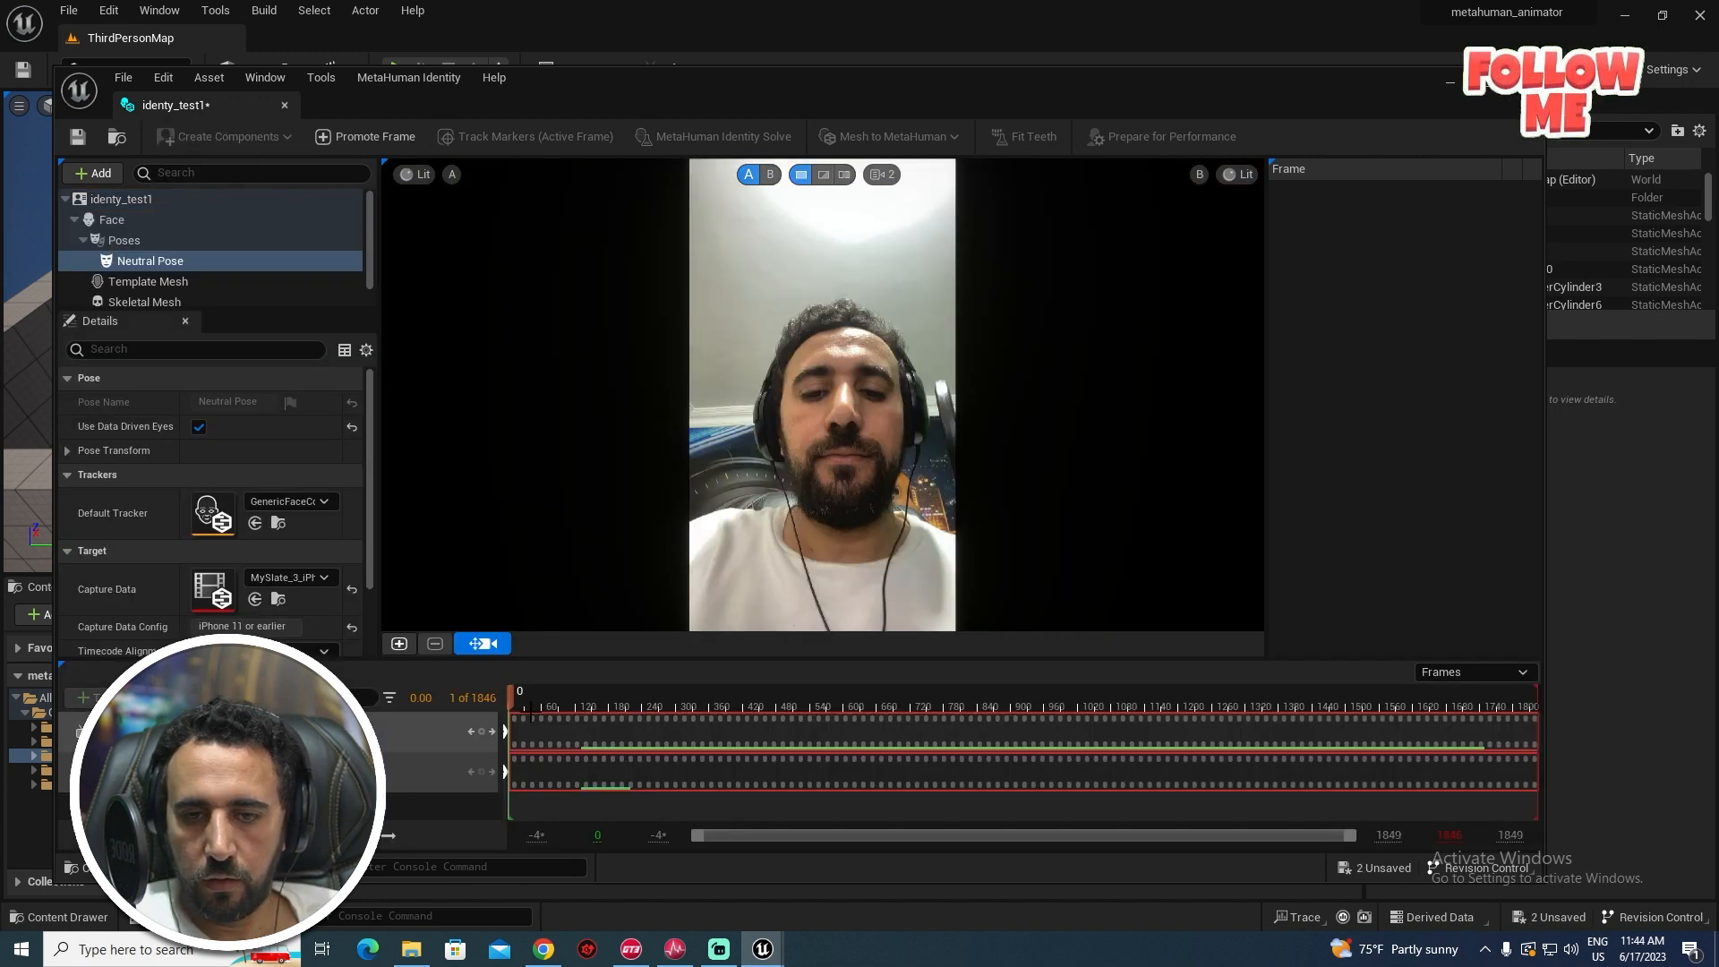
# - Promote frame 48 as the front-view pose, run the MetaHuman Identity Solve, then select Body
pyautogui.moveTo(521, 701)
pyautogui.mouseDown()
pyautogui.moveTo(658, 701)
pyautogui.moveTo(655, 717)
pyautogui.moveTo(532, 713)
pyautogui.mouseUp()
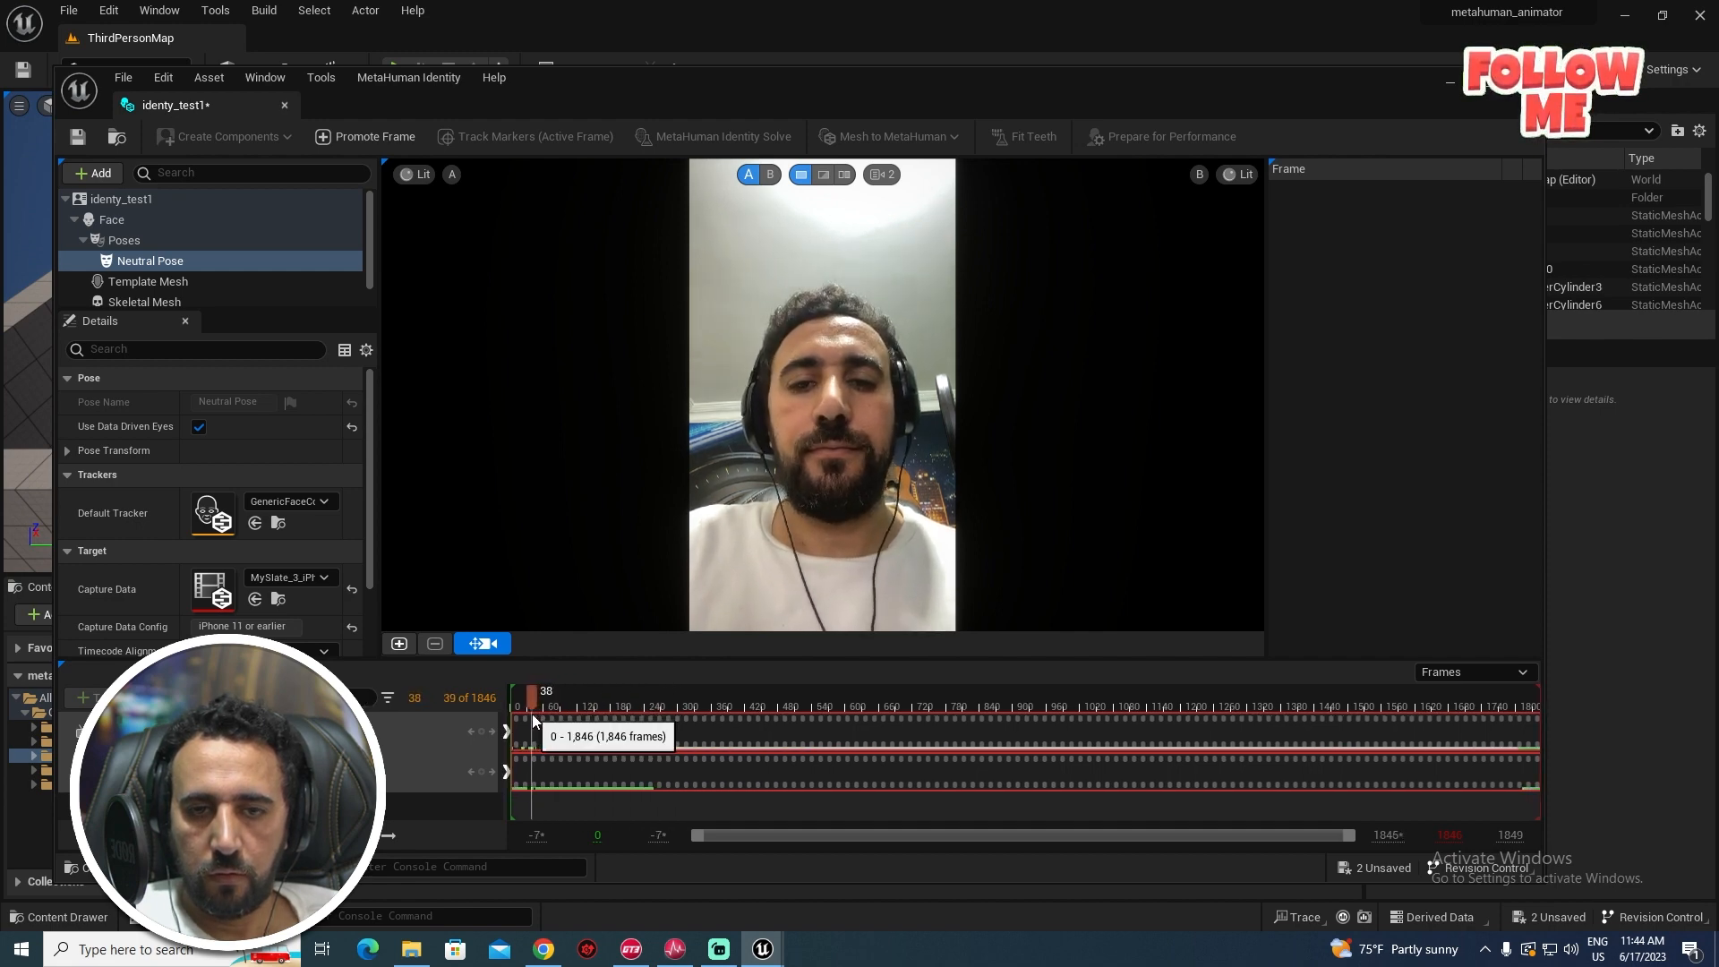
pyautogui.click(539, 713)
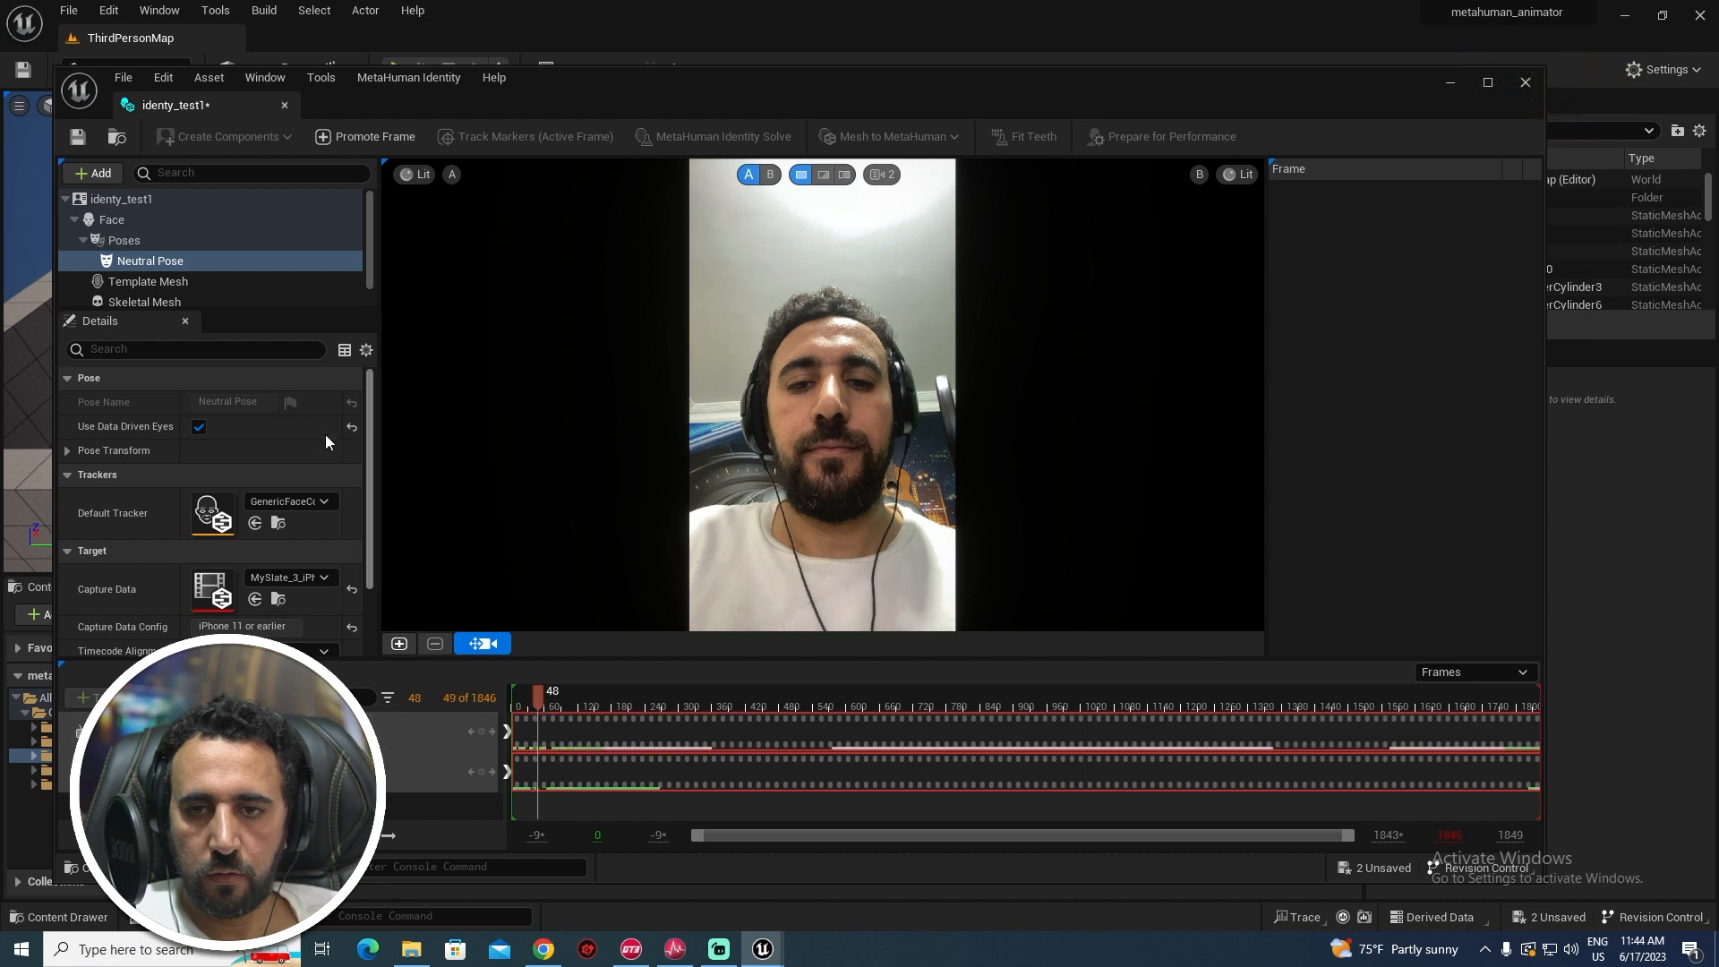
pyautogui.click(400, 644)
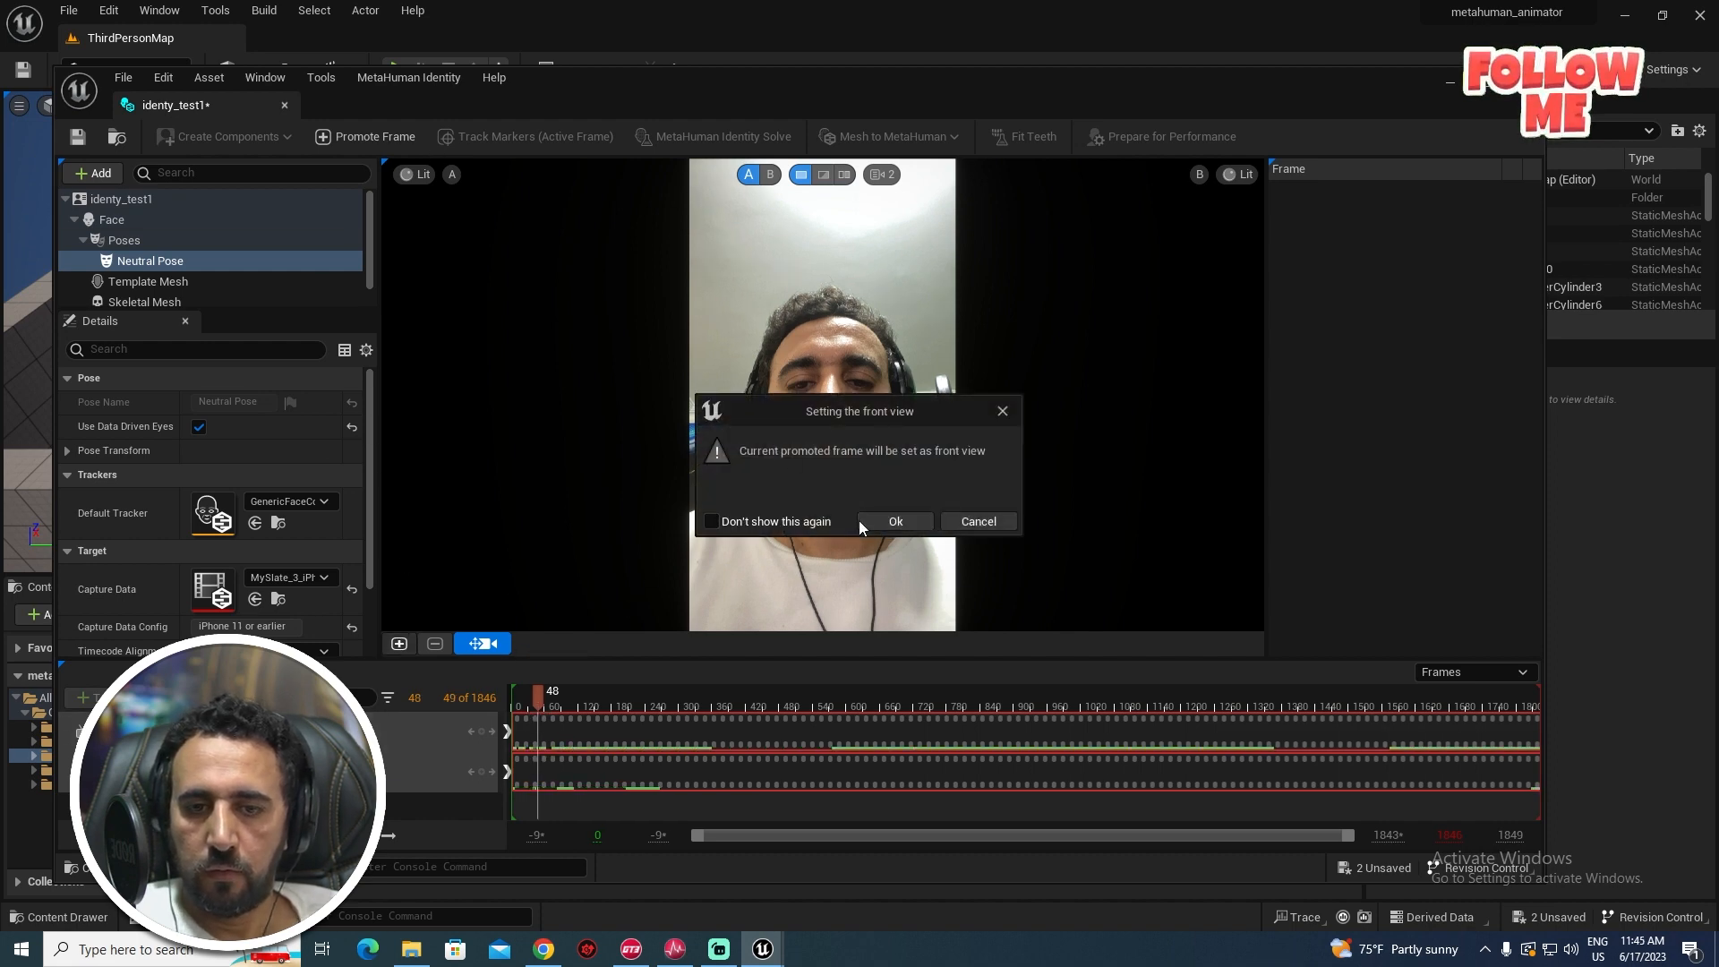
pyautogui.click(886, 523)
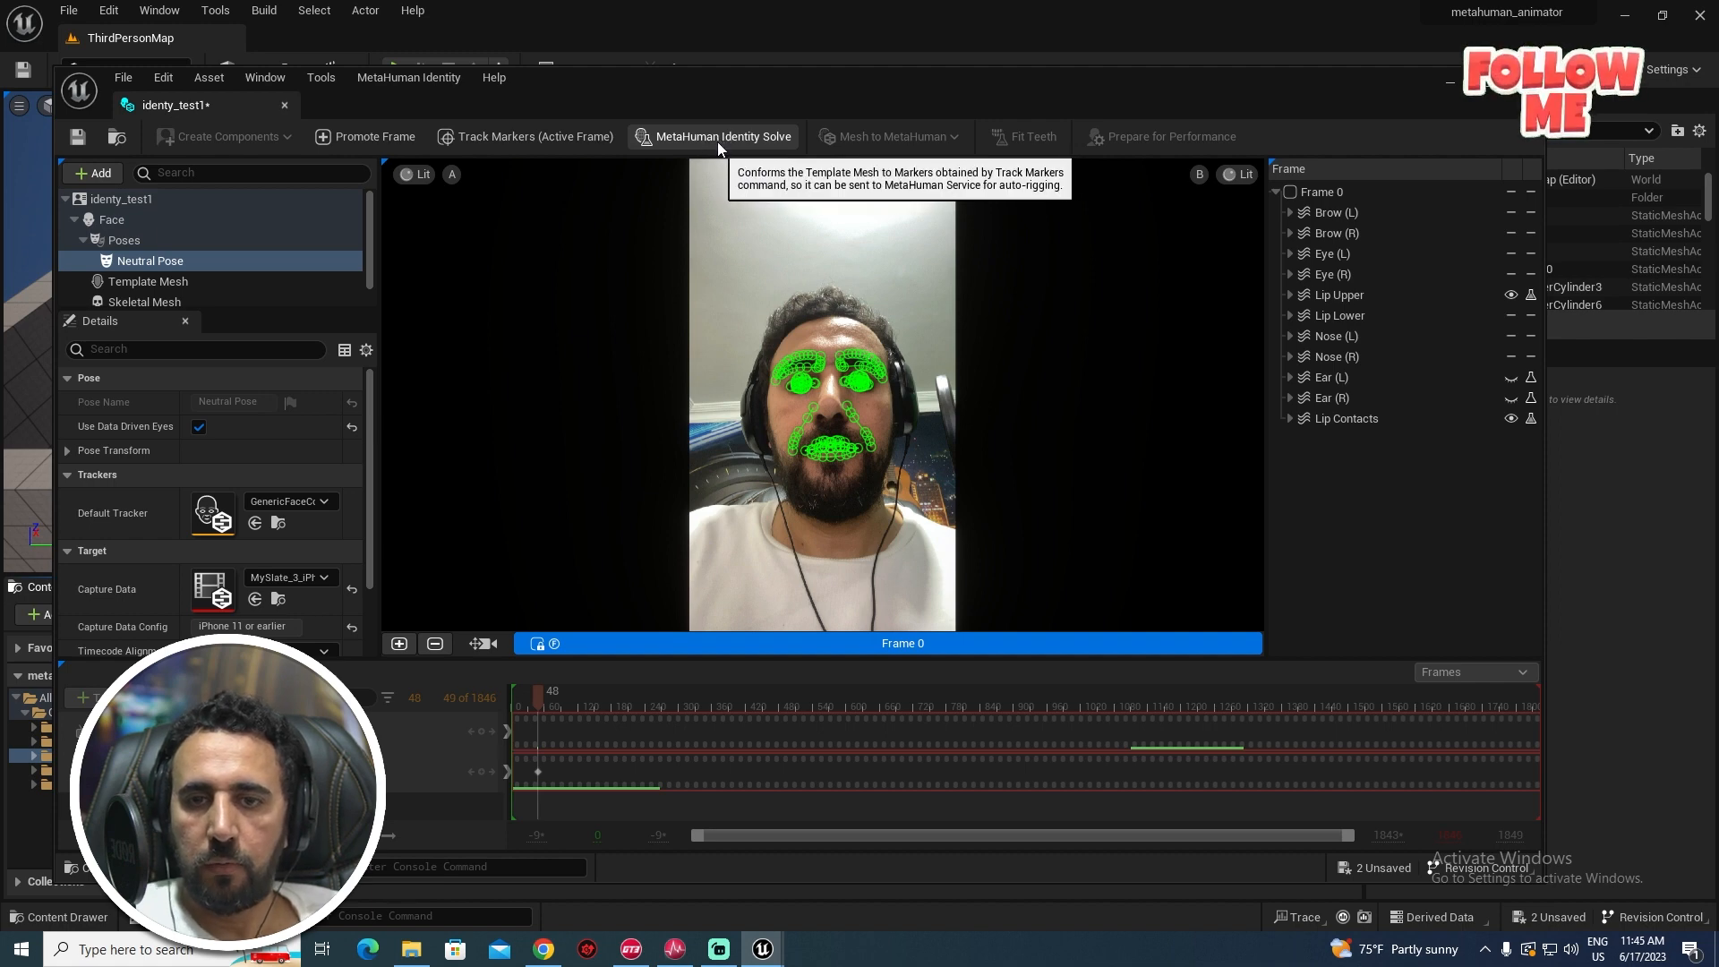
pyautogui.click(742, 137)
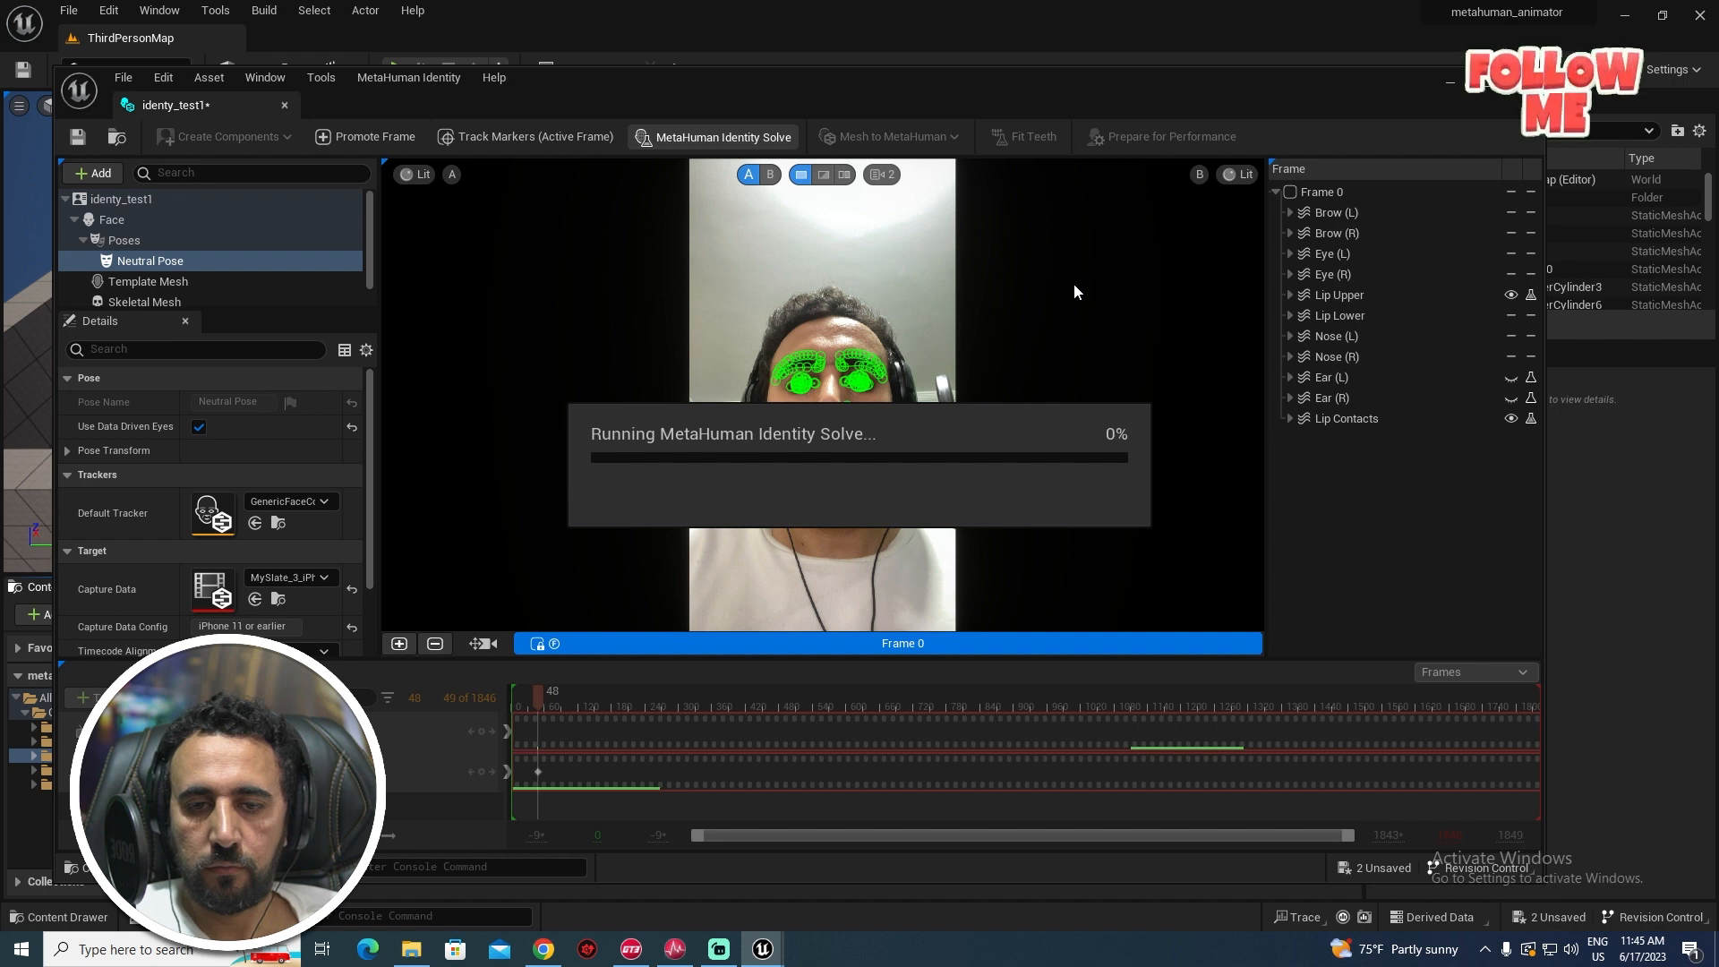
pyautogui.click(120, 298)
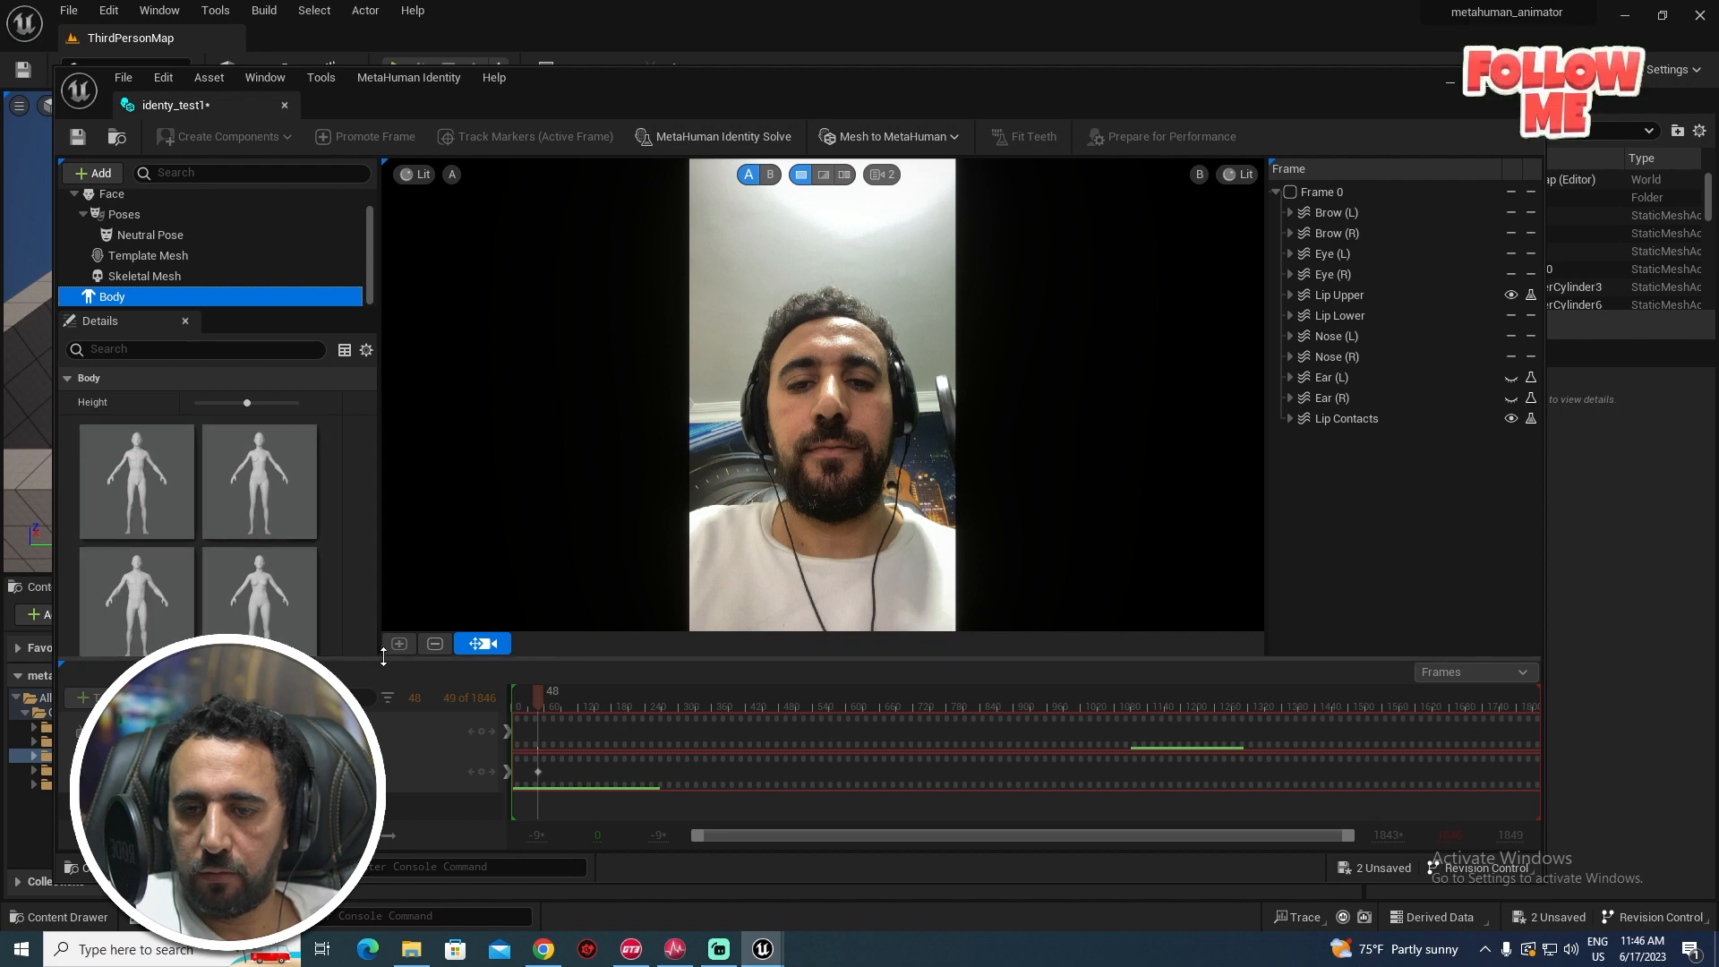
# - Choose the bottom-left body type and auto-rig the identity as Skeletal Mesh + Full MetaHuman
pyautogui.moveTo(179, 660); pyautogui.dragTo(179, 801)
pyautogui.scroll(-1, 277, 605)
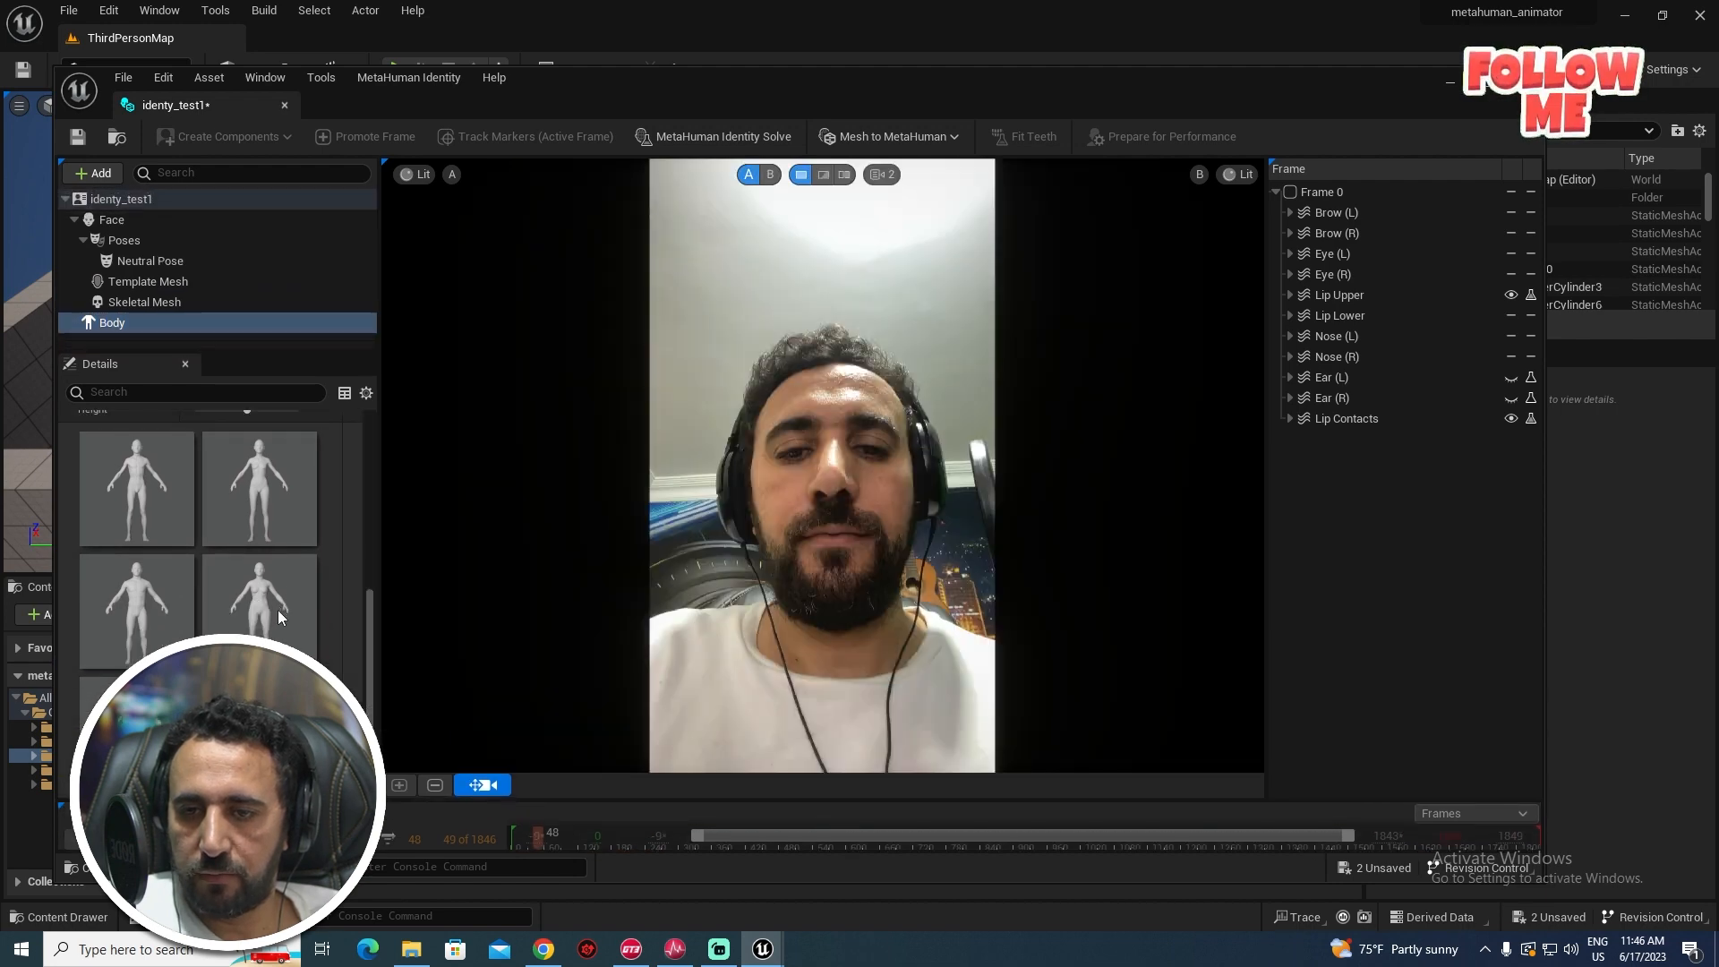
pyautogui.click(138, 484)
pyautogui.click(156, 580)
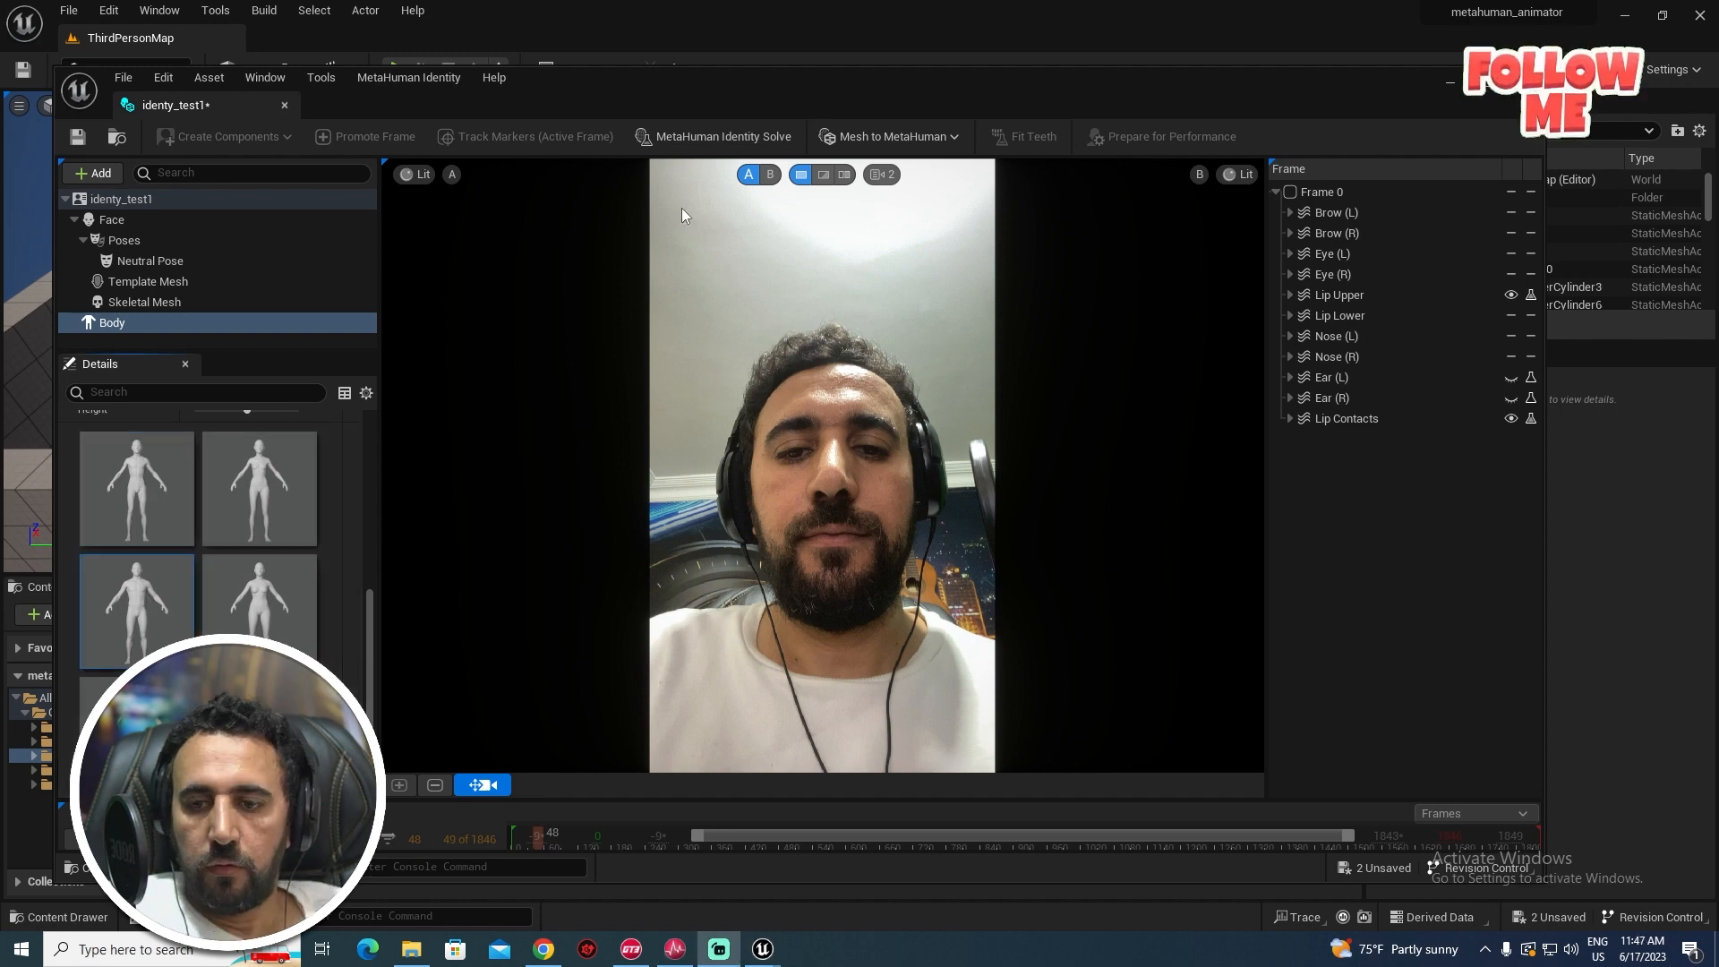
pyautogui.click(889, 136)
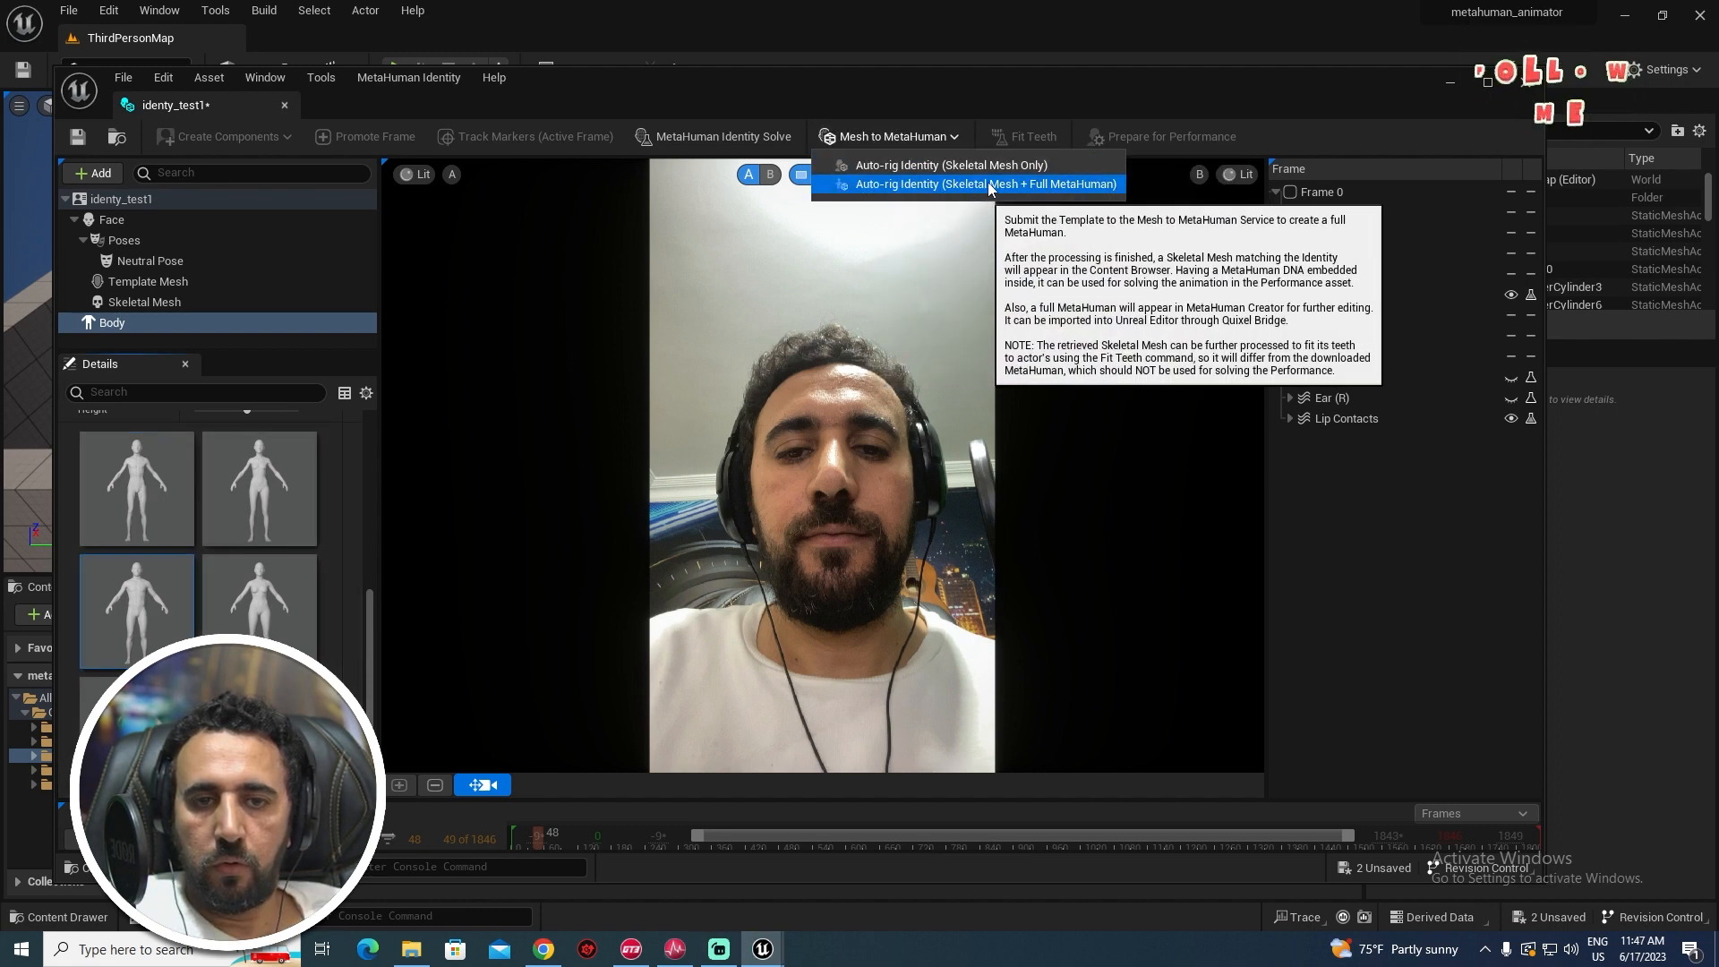
pyautogui.click(1077, 186)
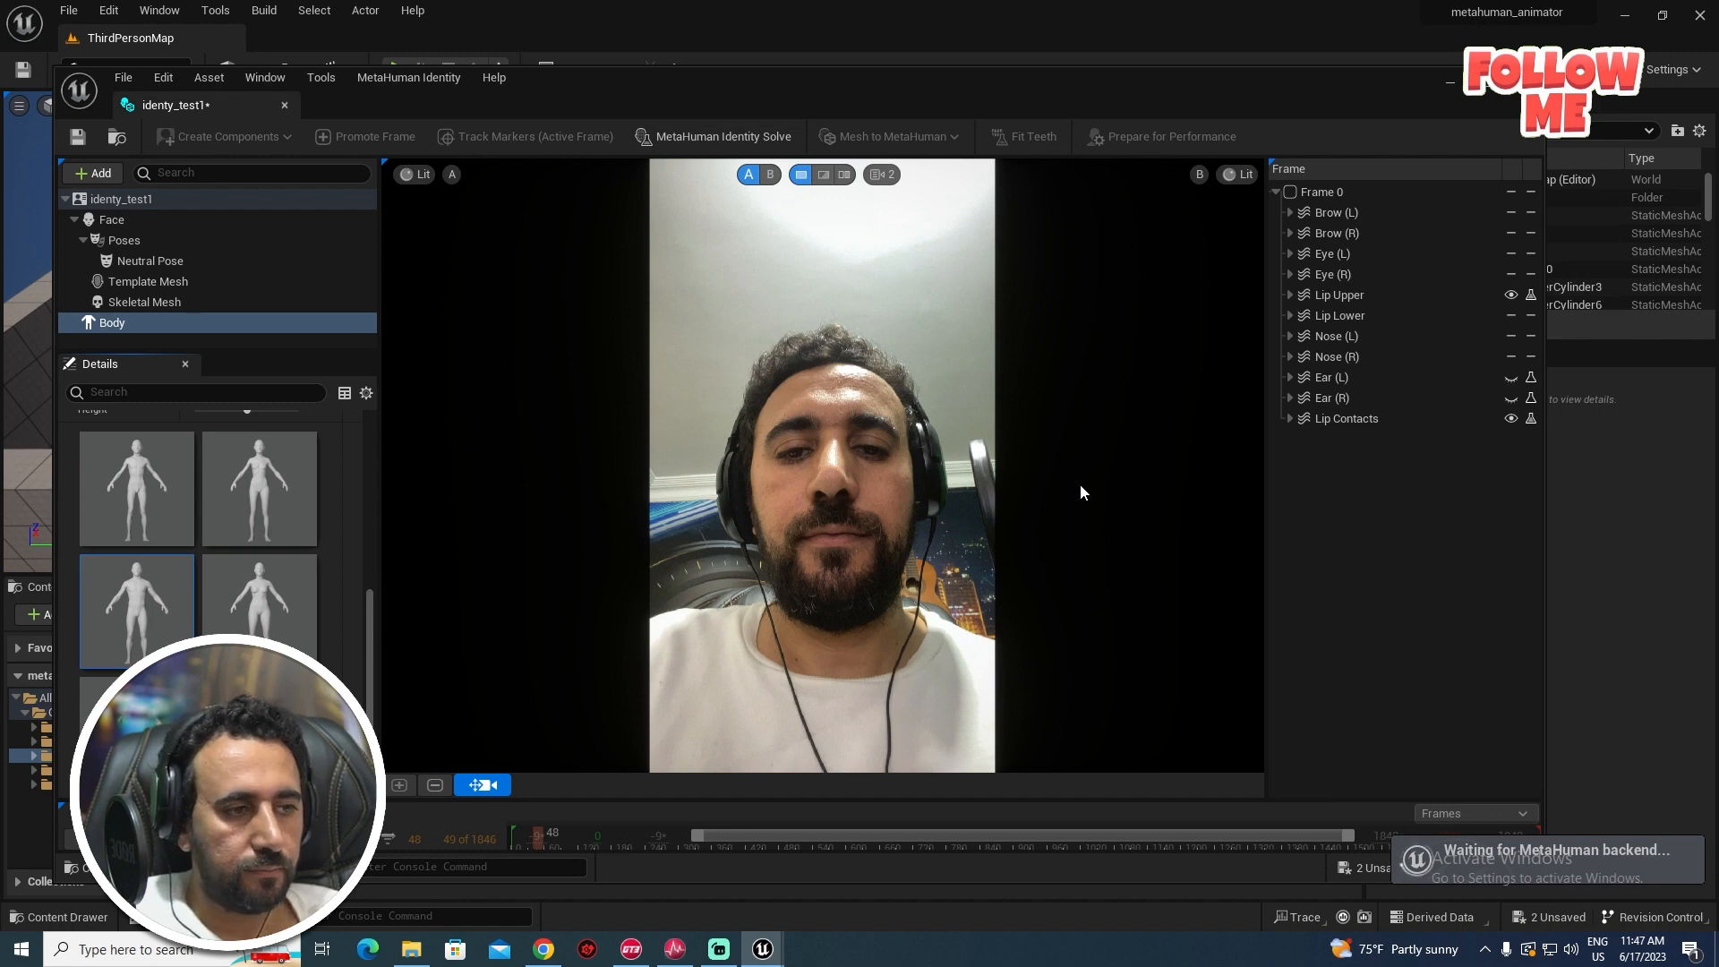
pyautogui.click(1067, 519)
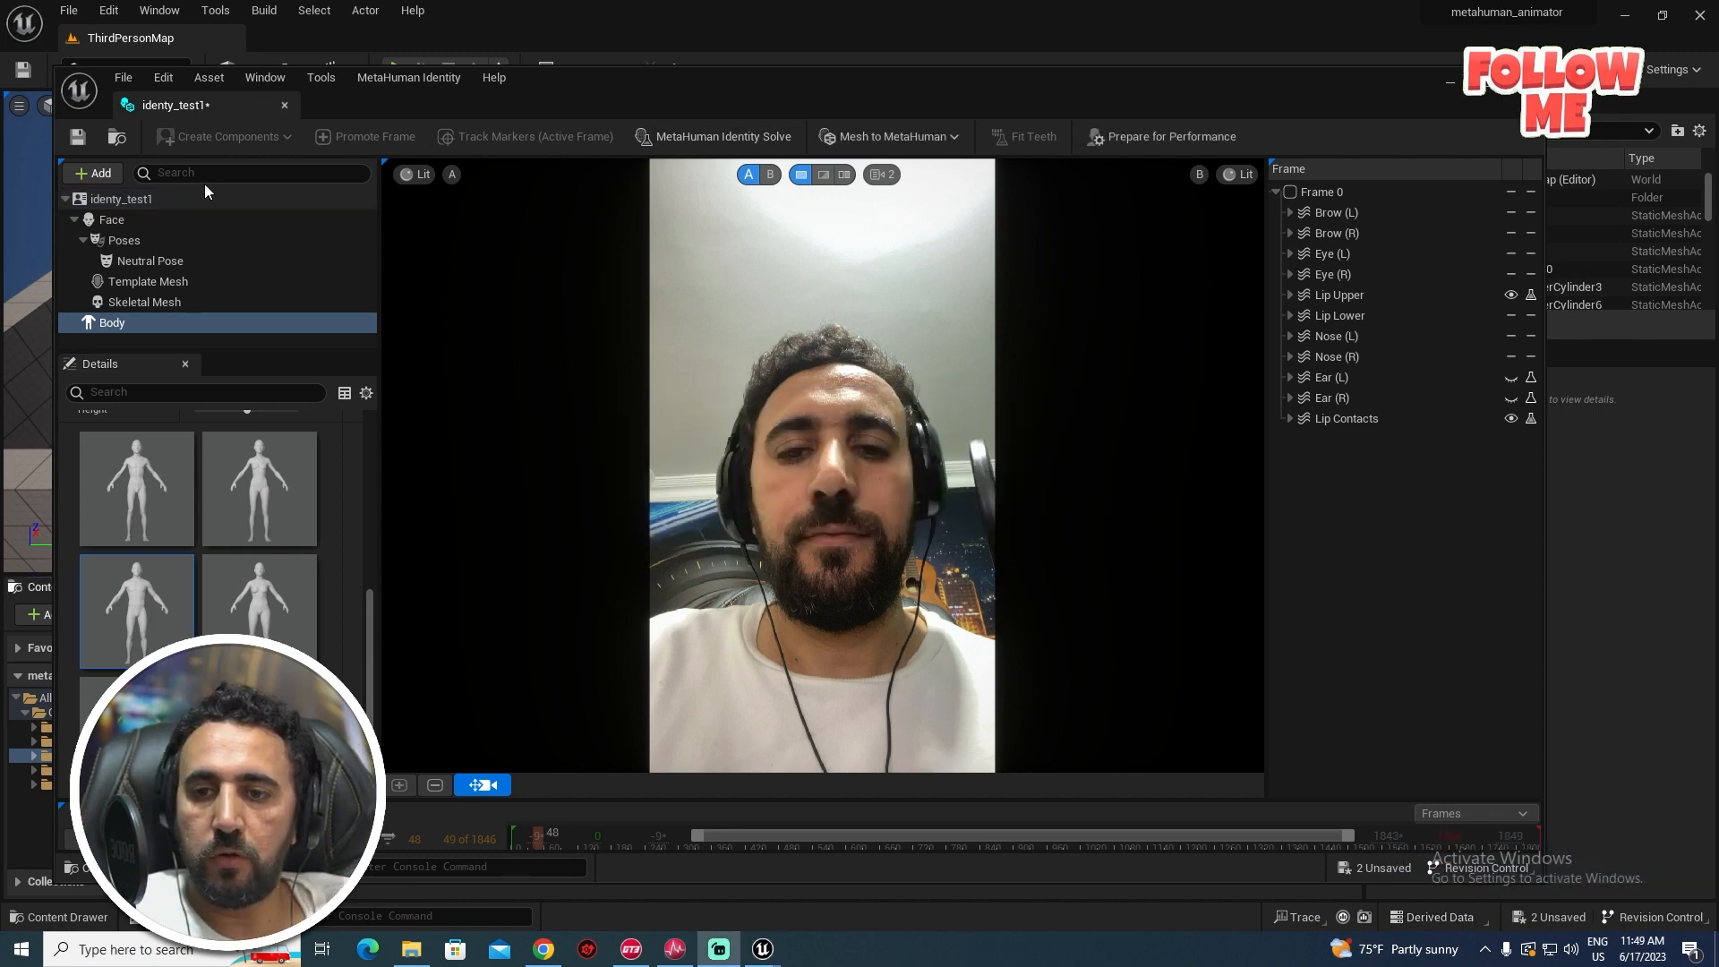
# - Add a new Teeth Pose to the identy_test1 identity's Poses
pyautogui.click(130, 244)
pyautogui.click(97, 174)
pyautogui.moveTo(116, 231)
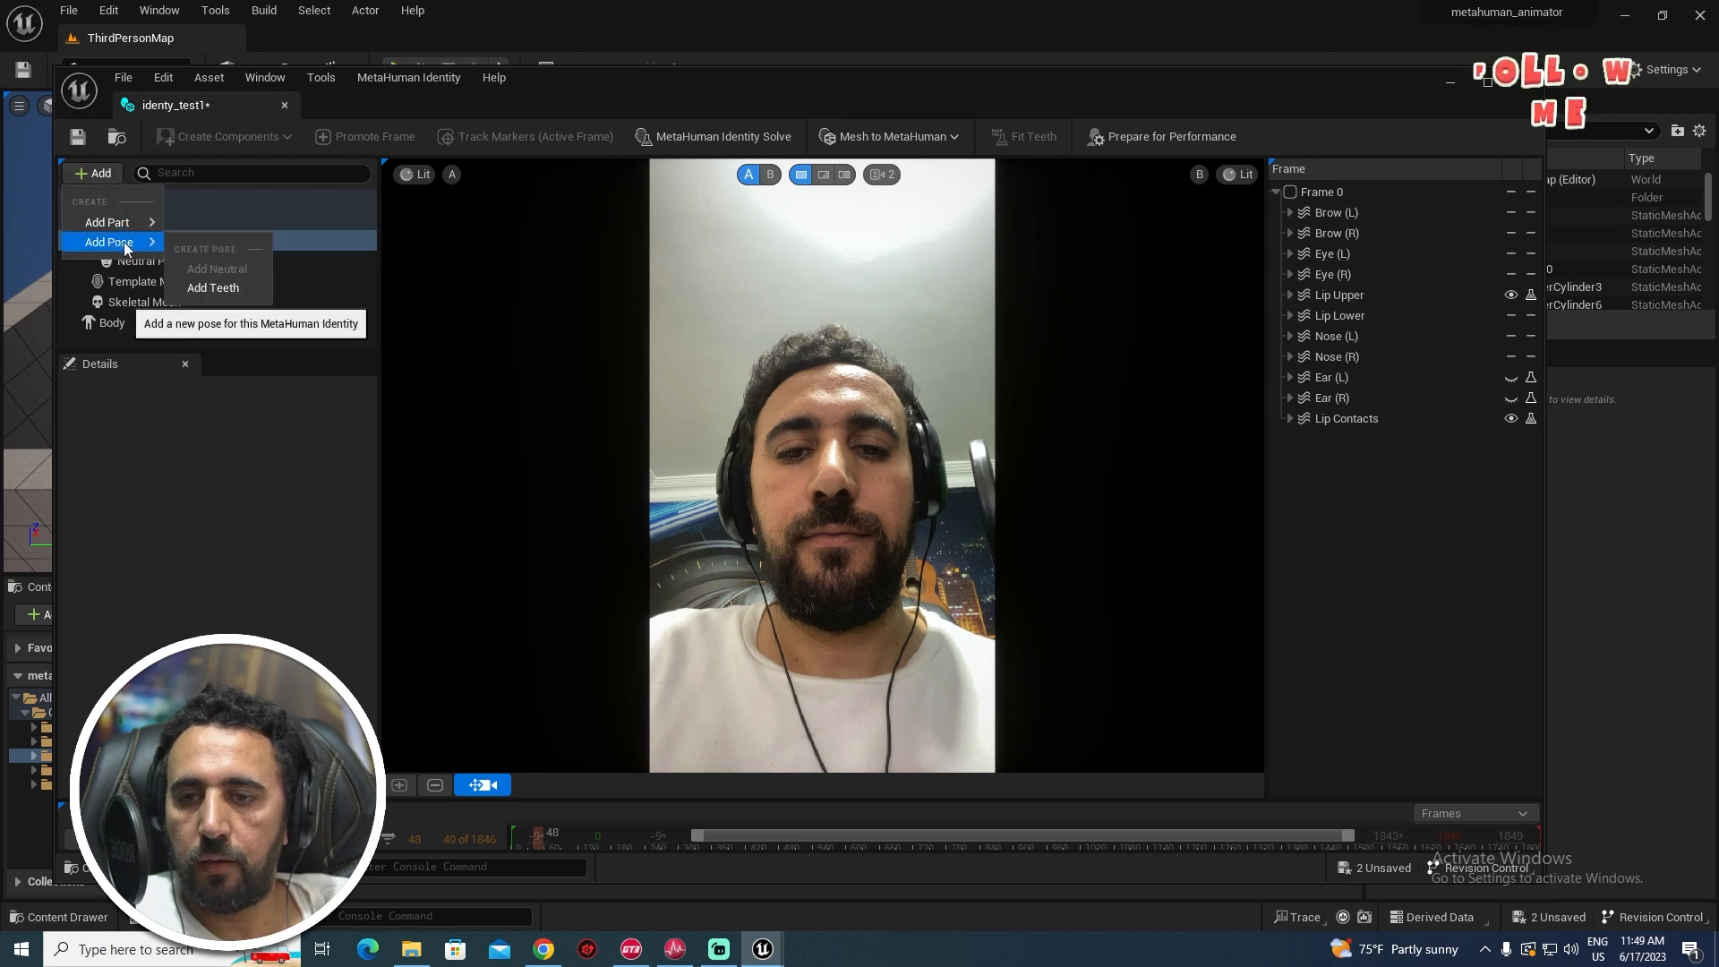
pyautogui.click(215, 288)
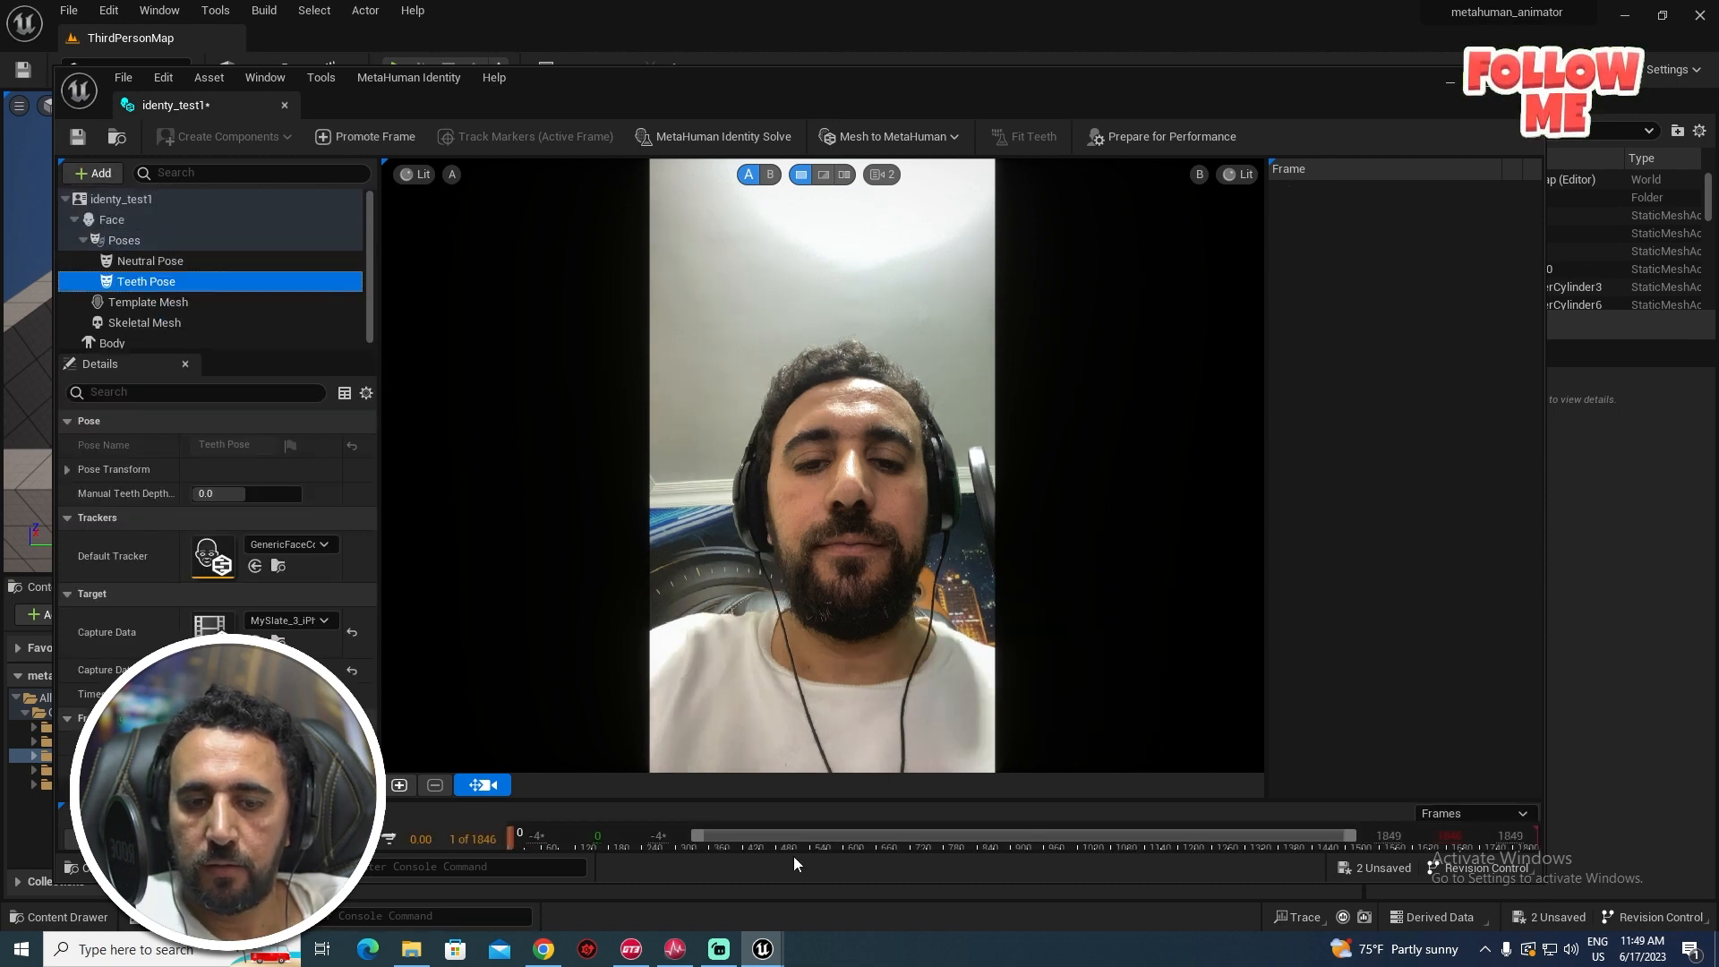
# - Promote frame 675, showing bared teeth, as the Teeth Pose front view
pyautogui.moveTo(797, 800); pyautogui.dragTo(814, 674)
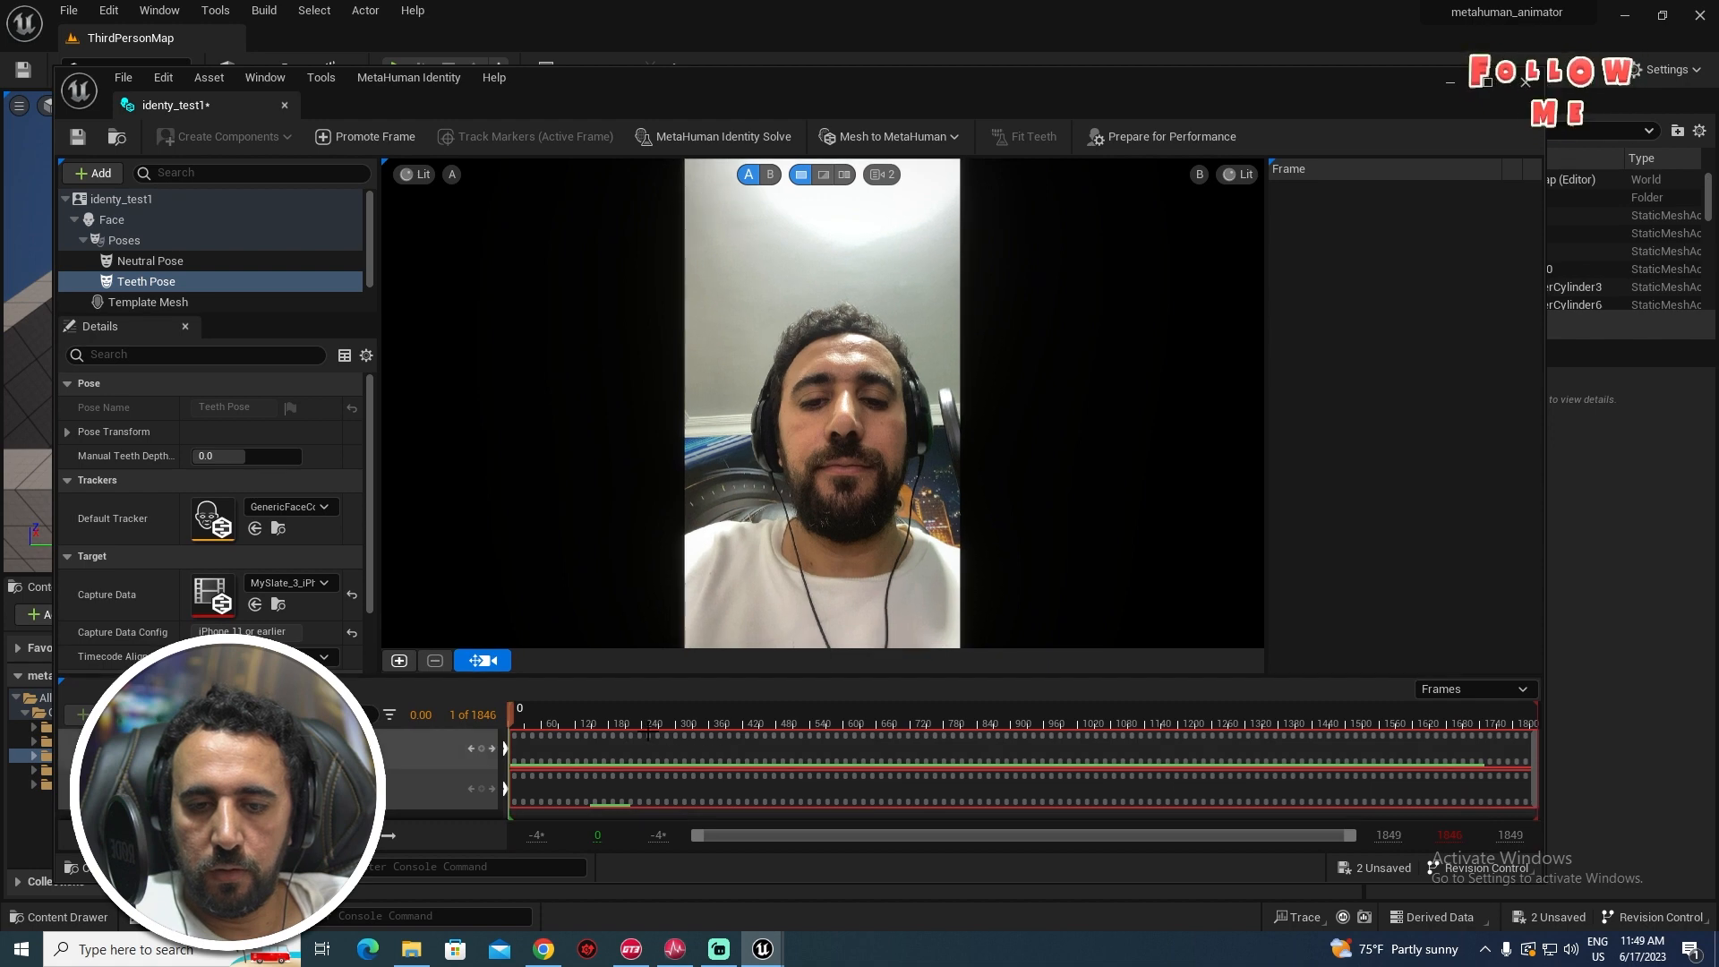
pyautogui.moveTo(529, 716); pyautogui.dragTo(887, 727)
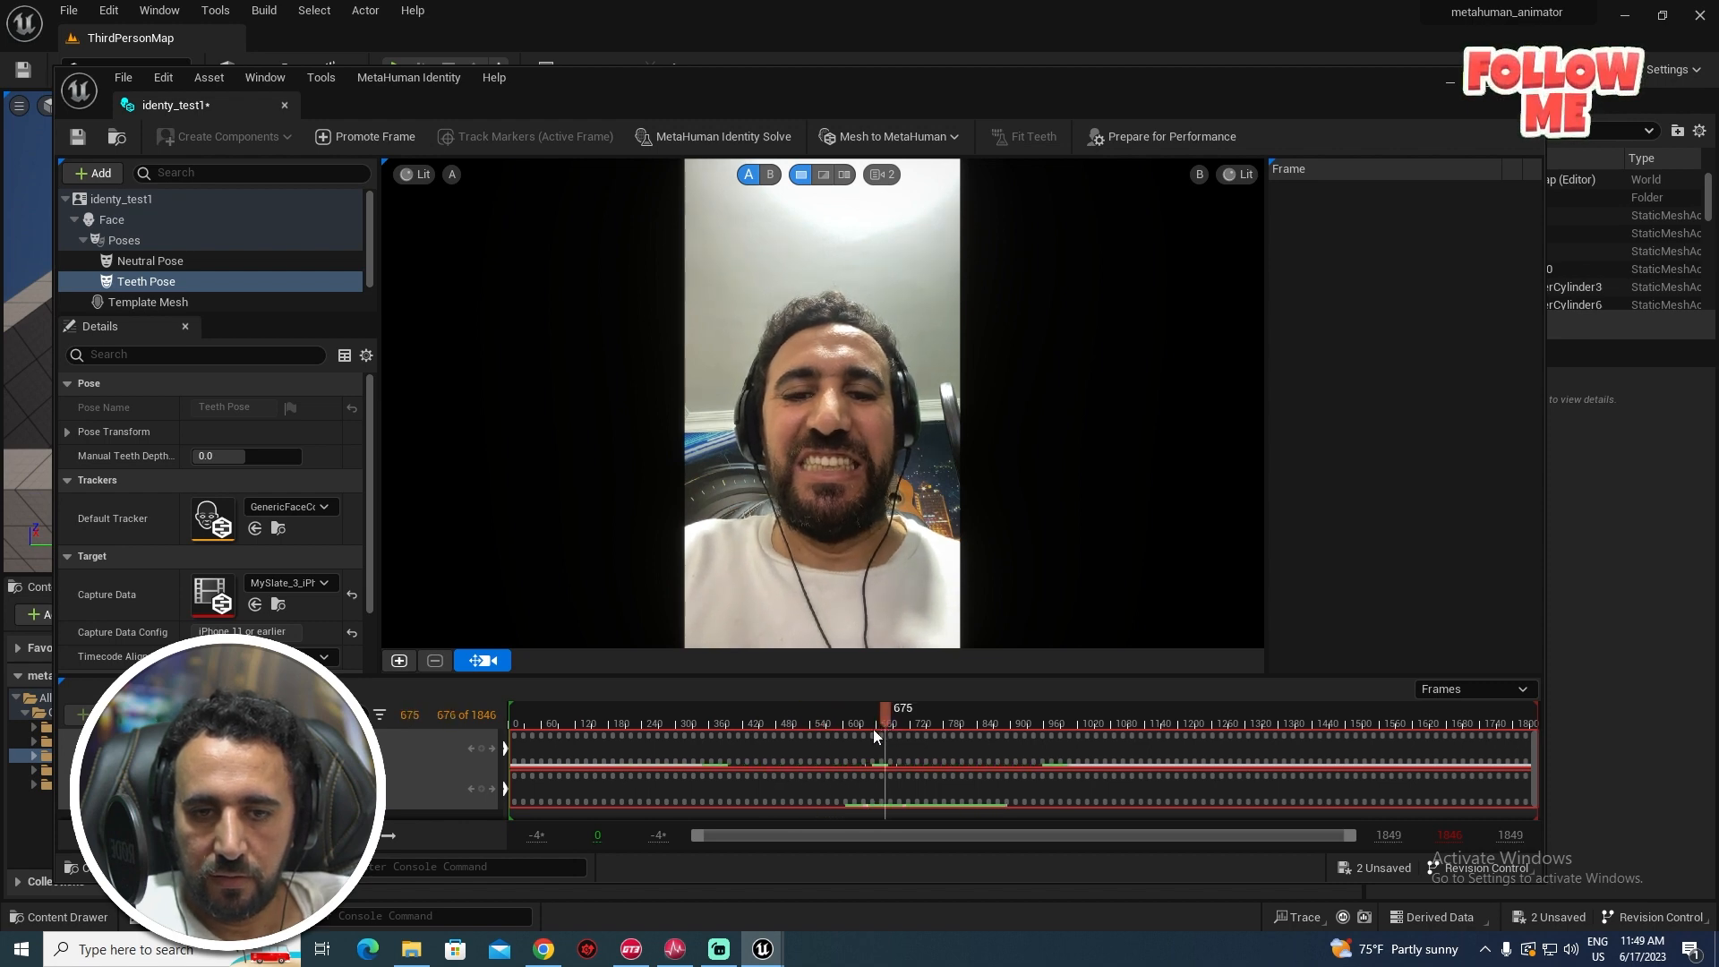
pyautogui.click(488, 661)
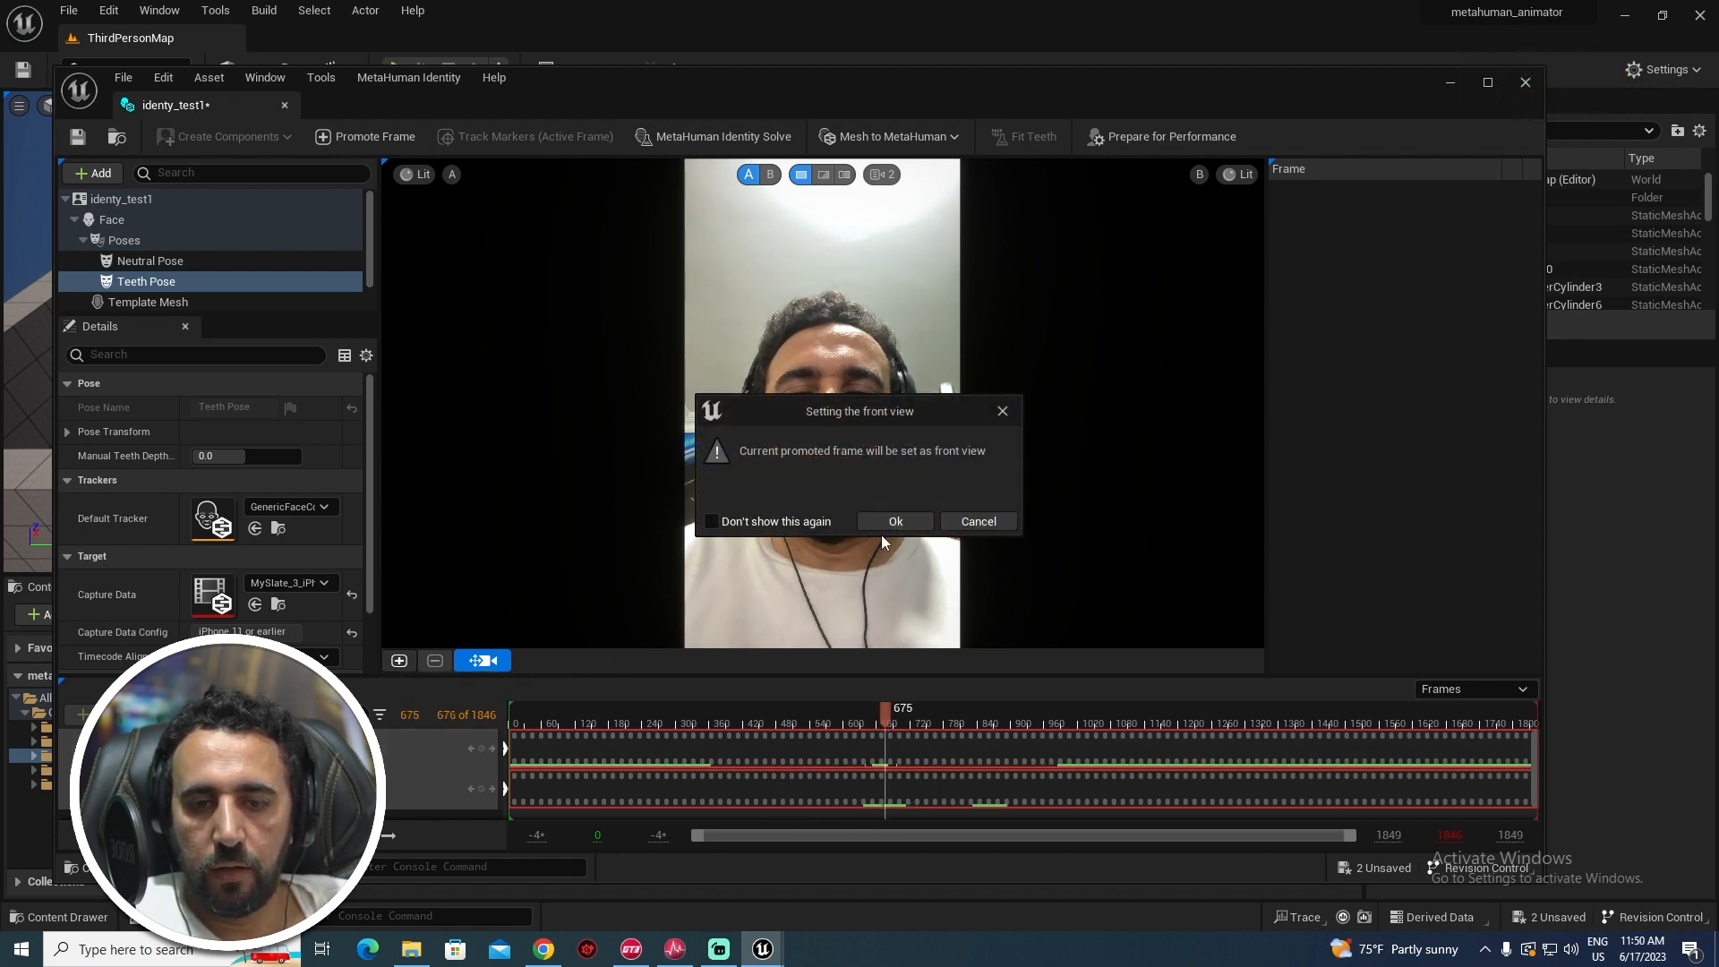
pyautogui.click(893, 522)
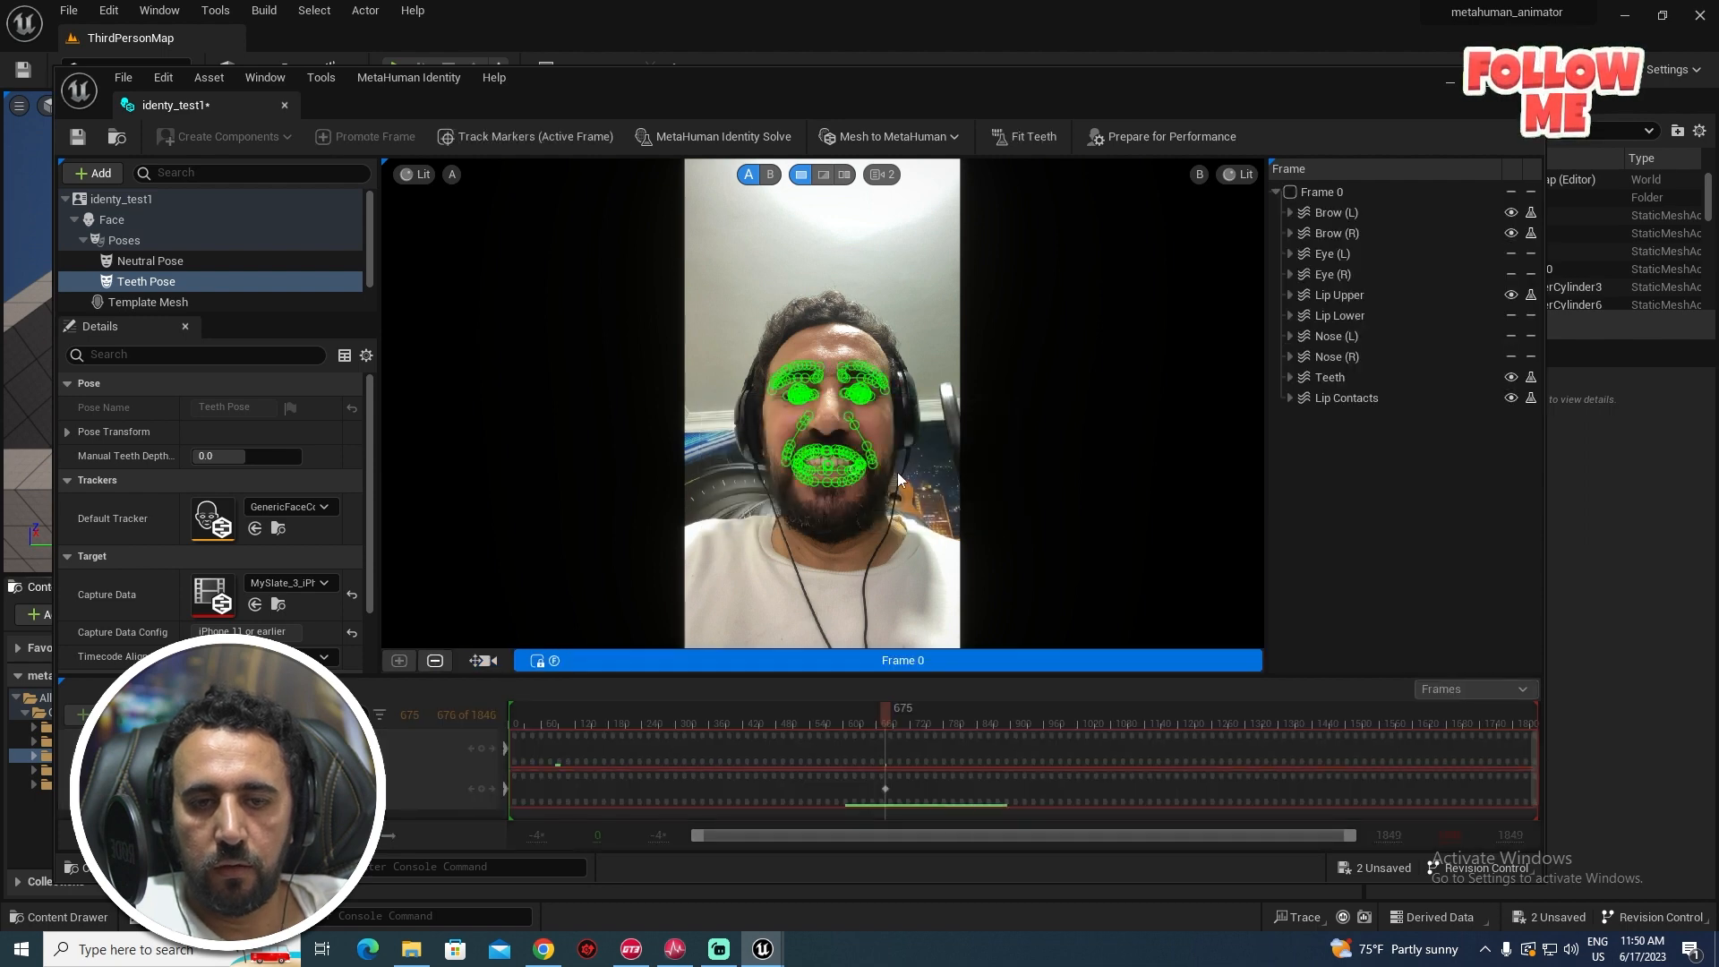
# - Zoom into the mouth and enable the Tooth Lower curve under Teeth, accepting refinement curves
pyautogui.scroll(10, 824, 455)
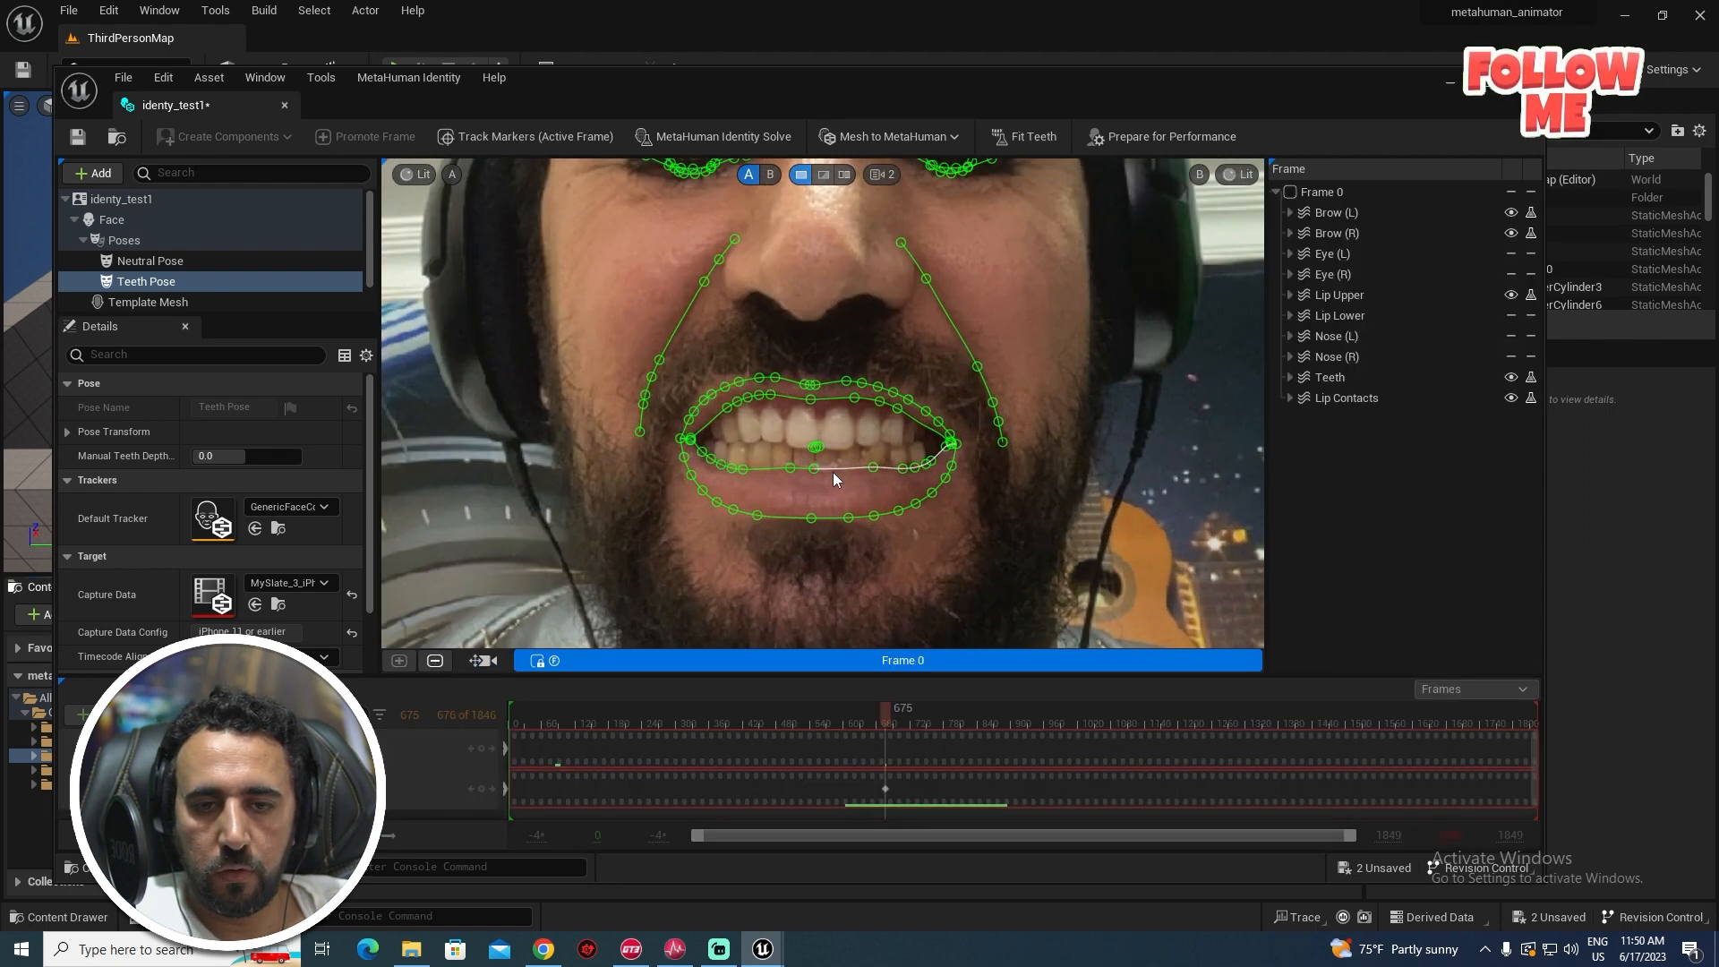
pyautogui.scroll(4, 831, 473)
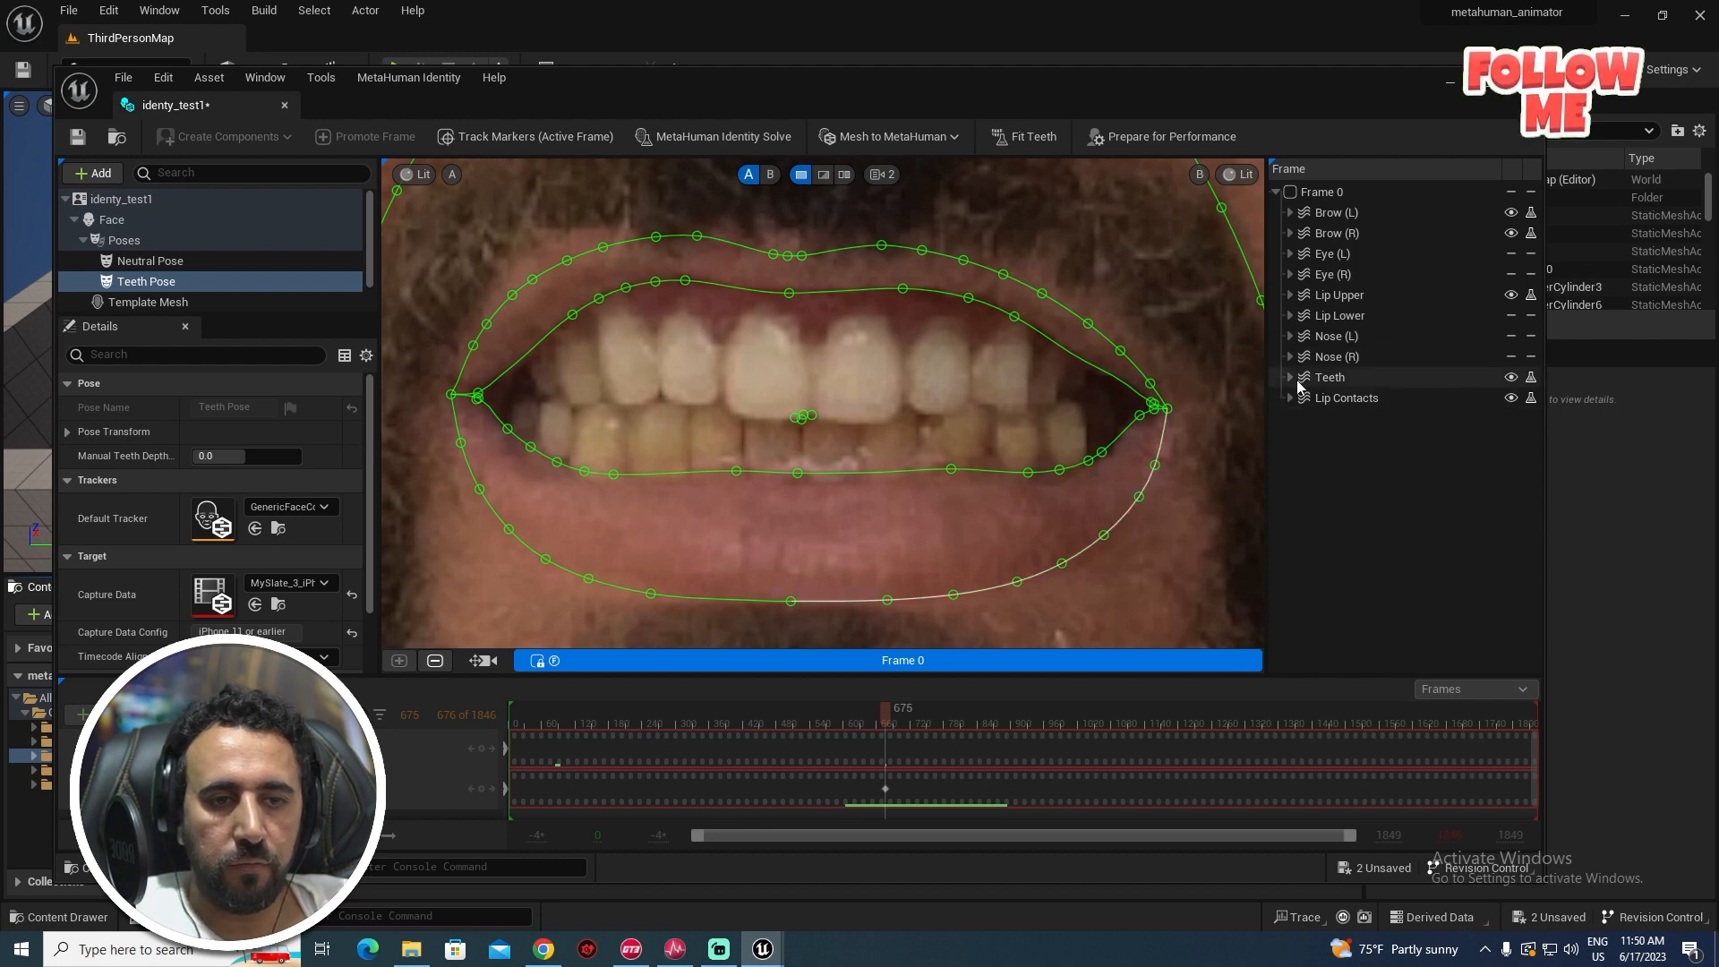
pyautogui.click(1290, 378)
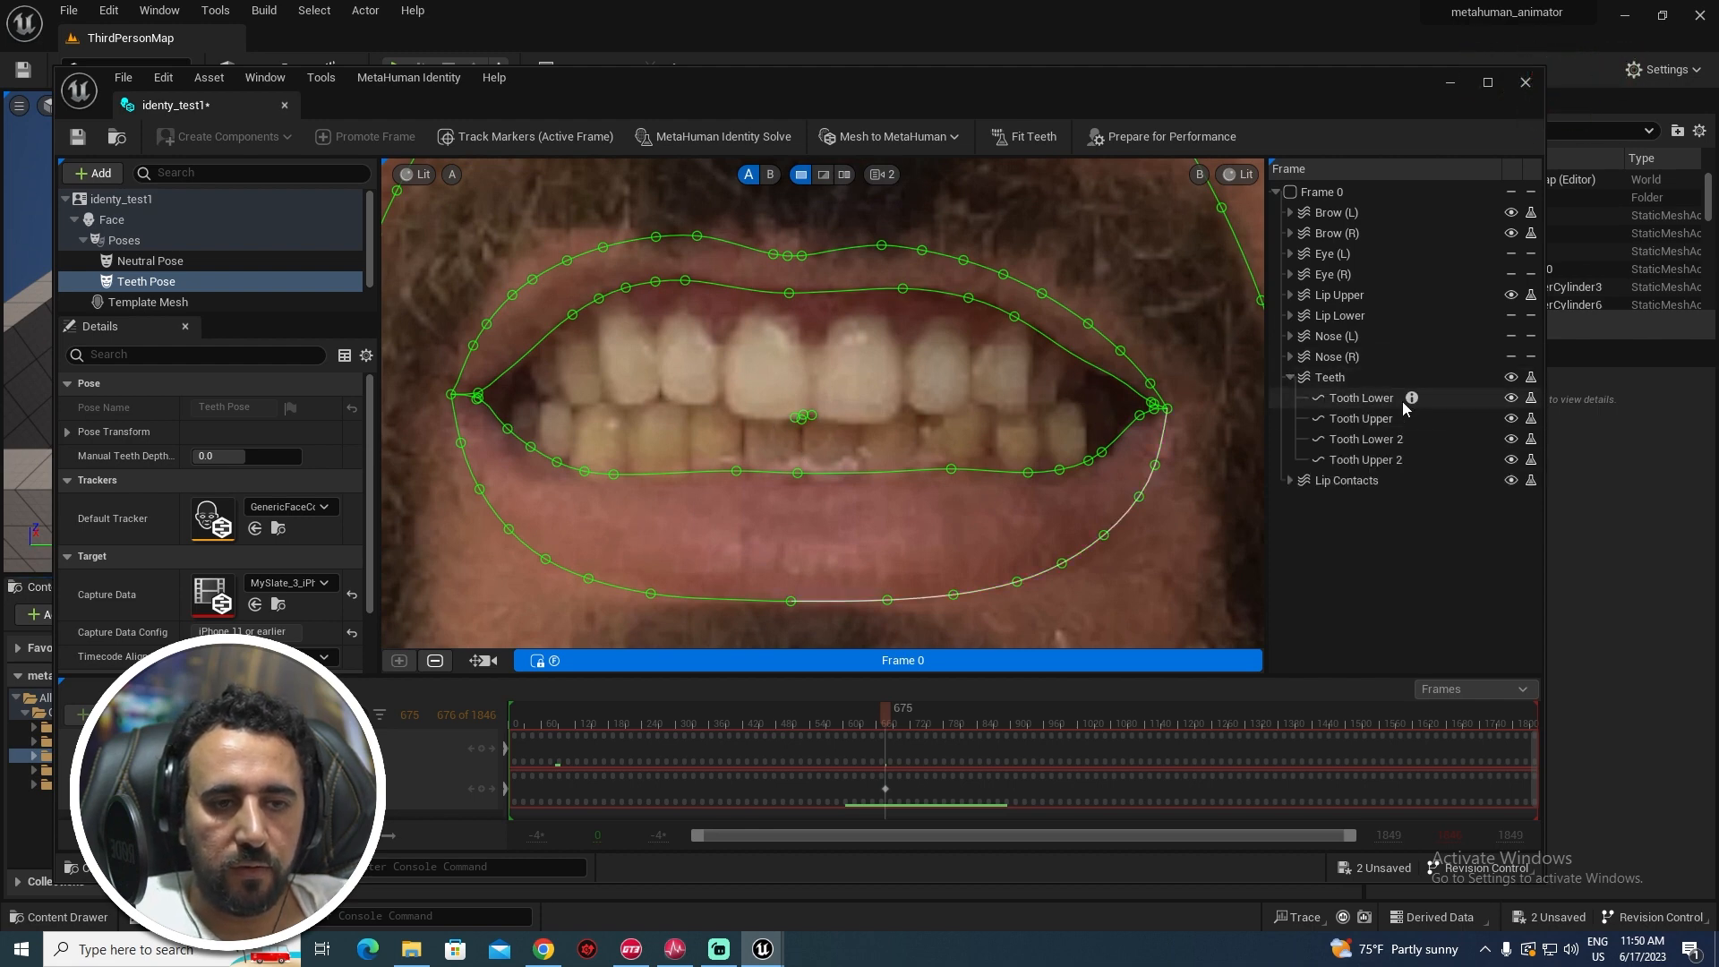
pyautogui.click(1517, 402)
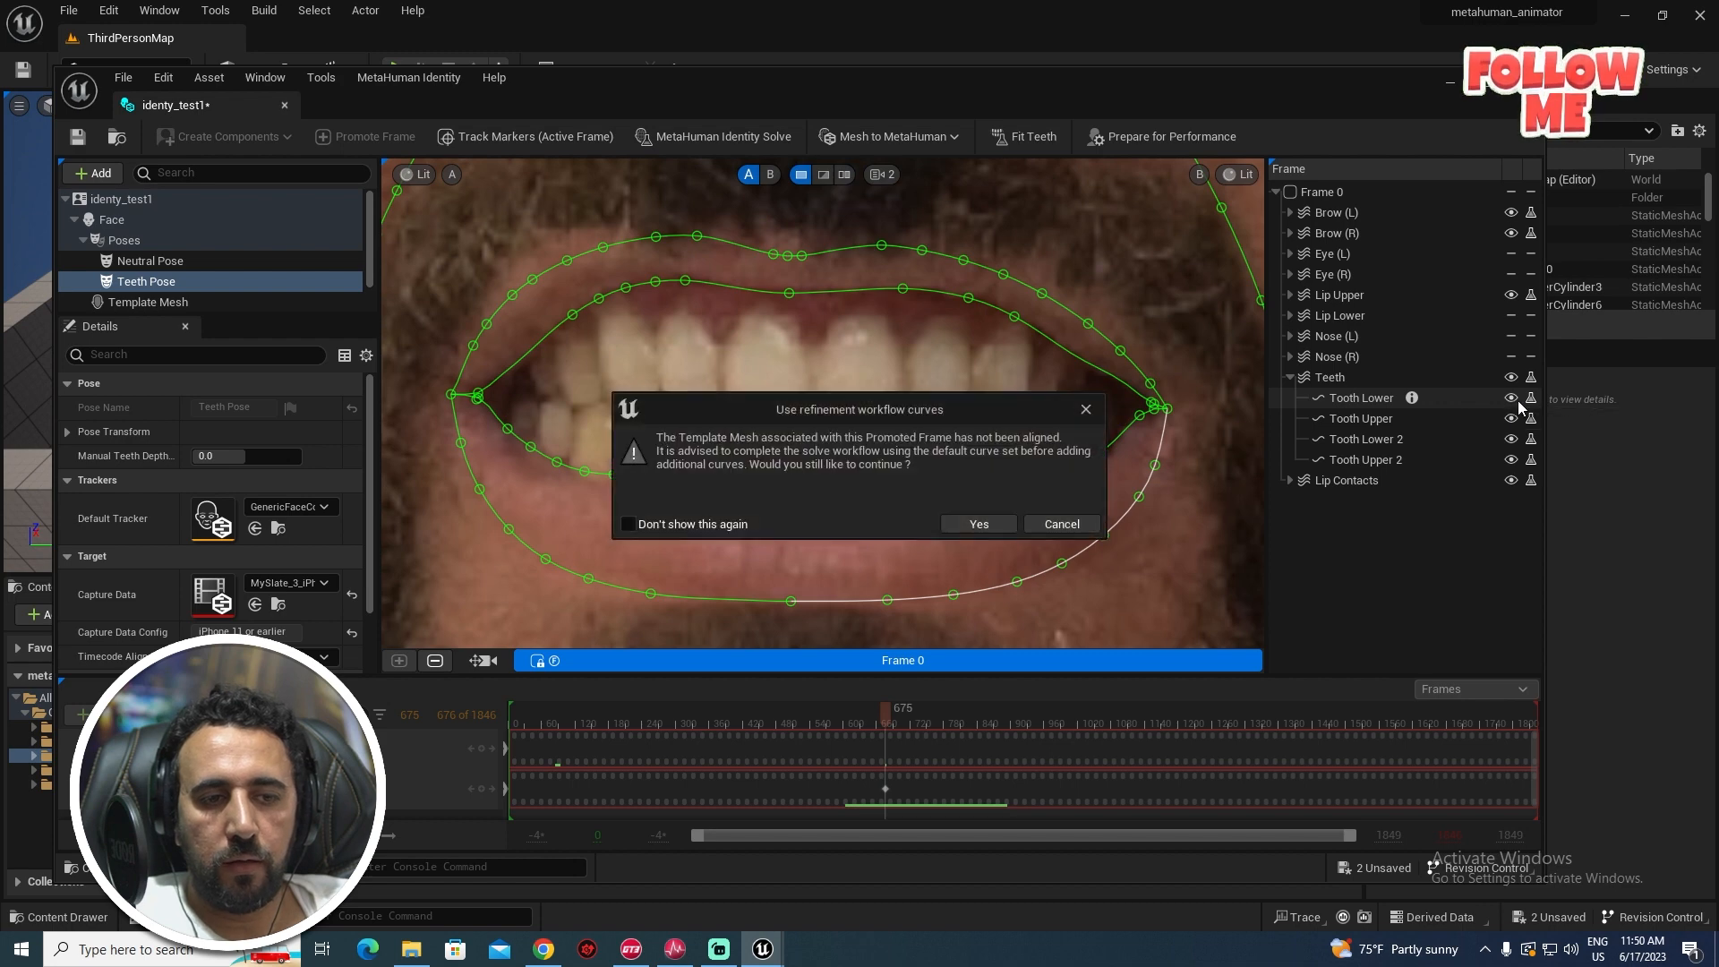
pyautogui.click(979, 525)
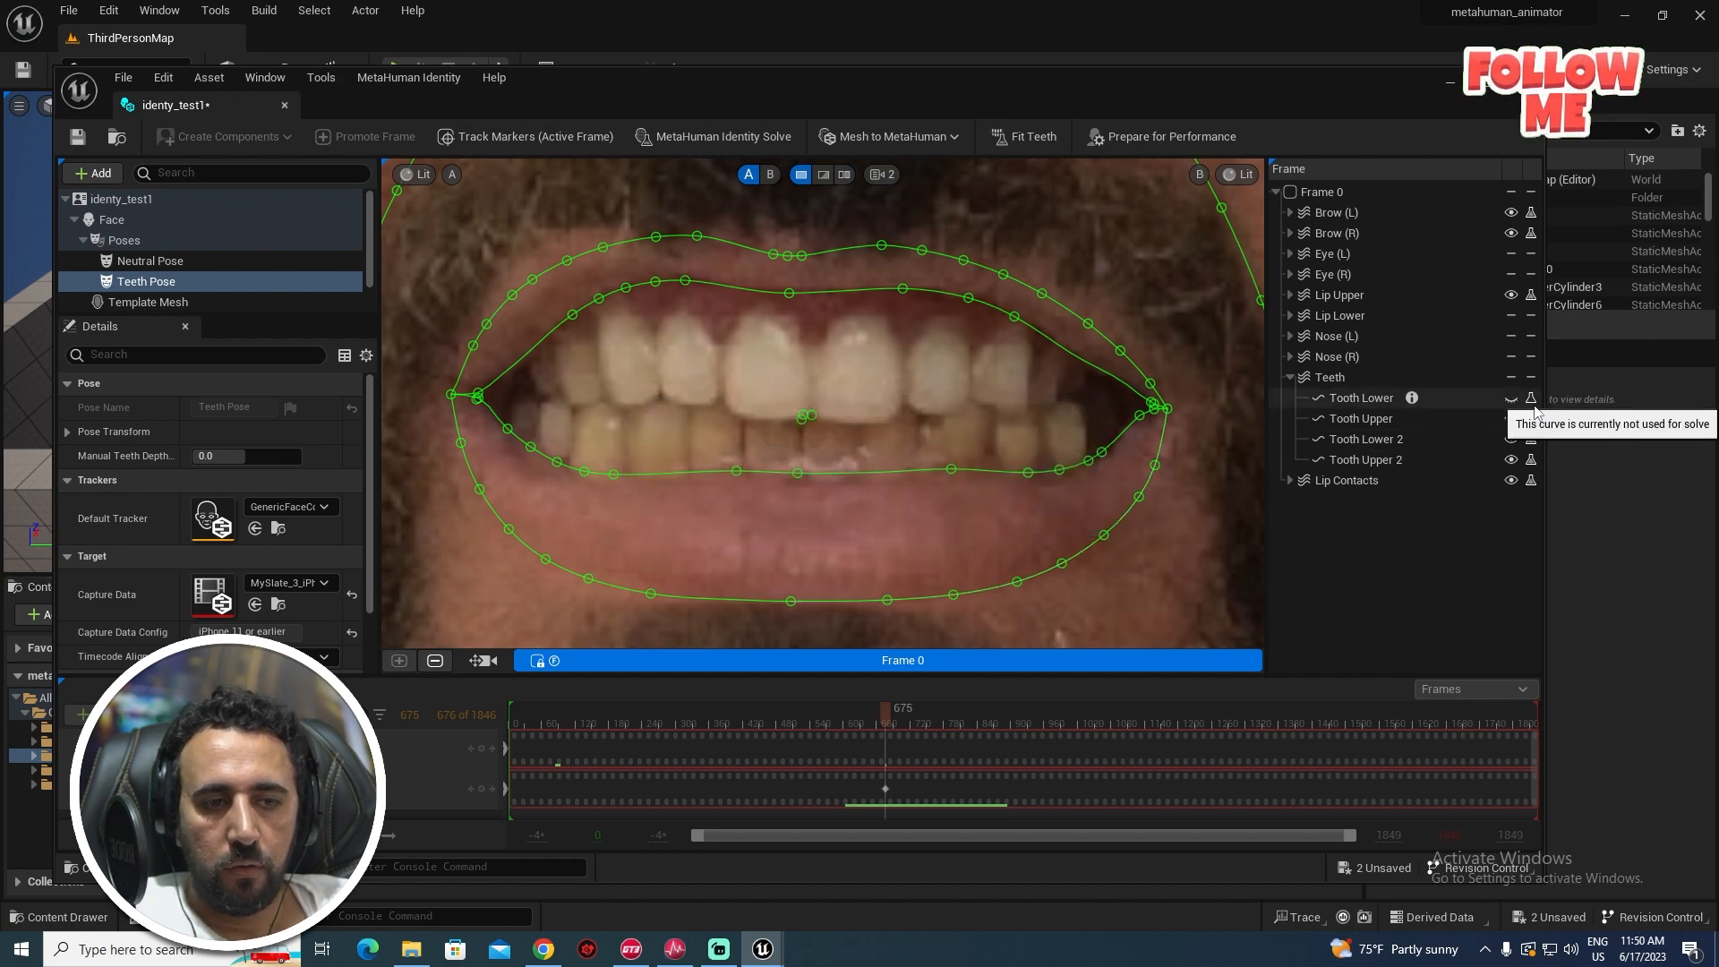
# - Place the Tooth Lower 2, Tooth Upper 2 and Tooth Upper points, then fit the teeth
pyautogui.click(799, 421)
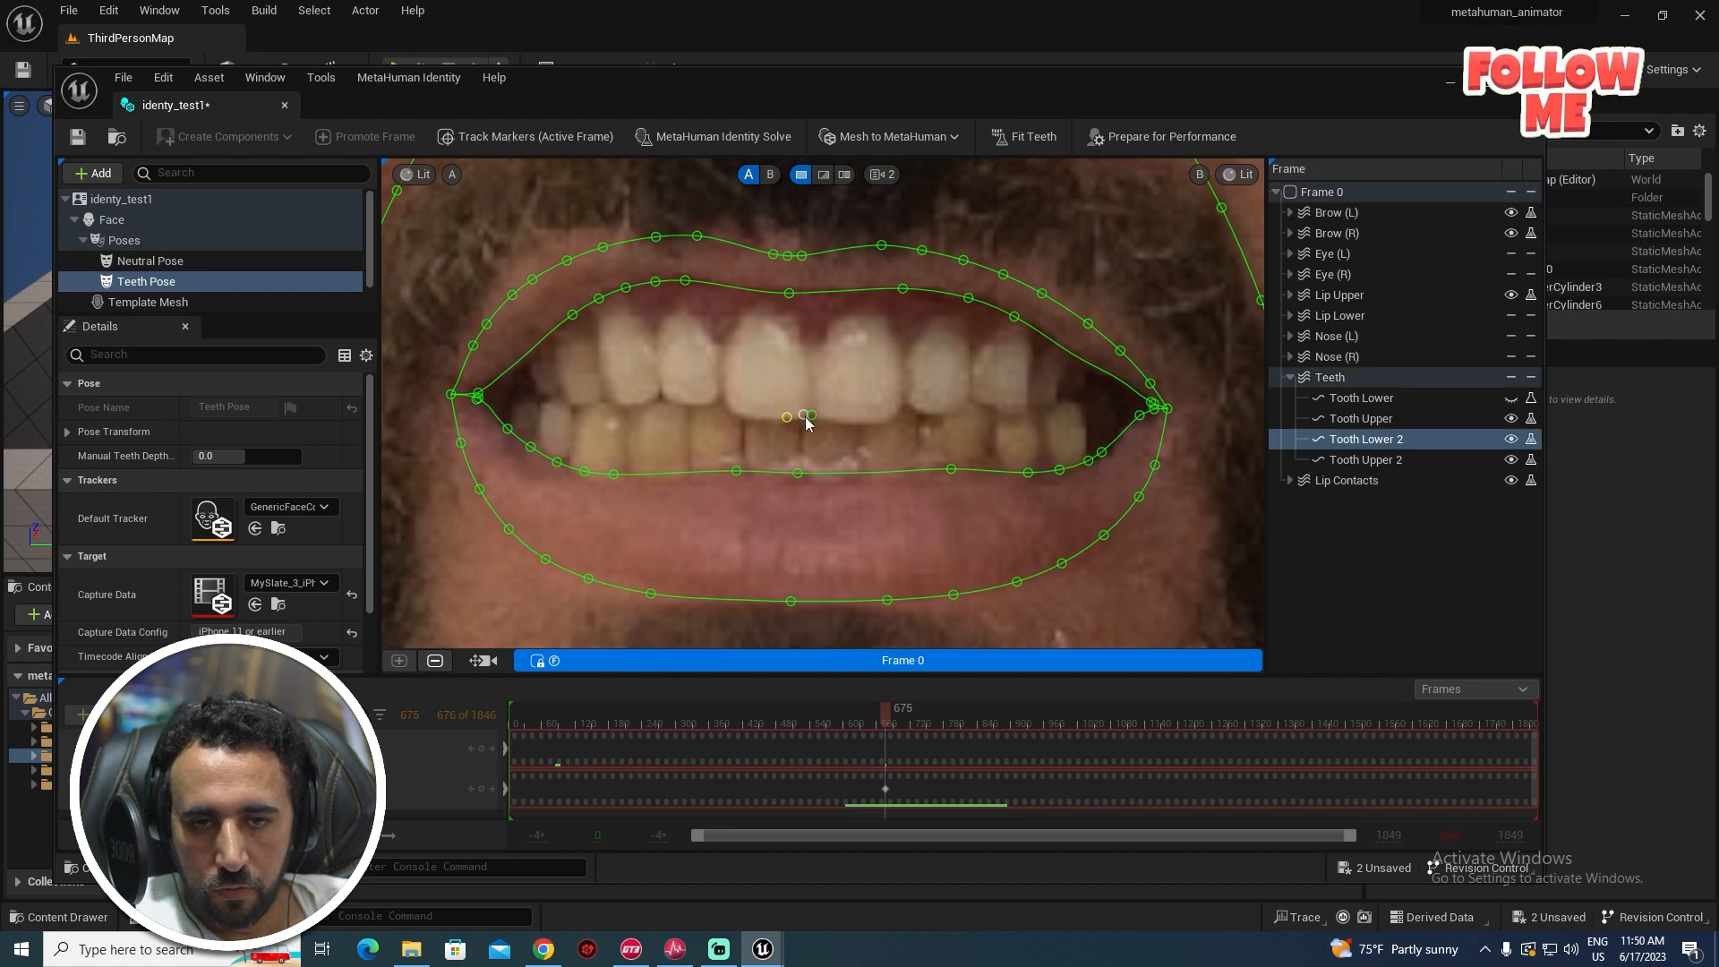
pyautogui.click(814, 420)
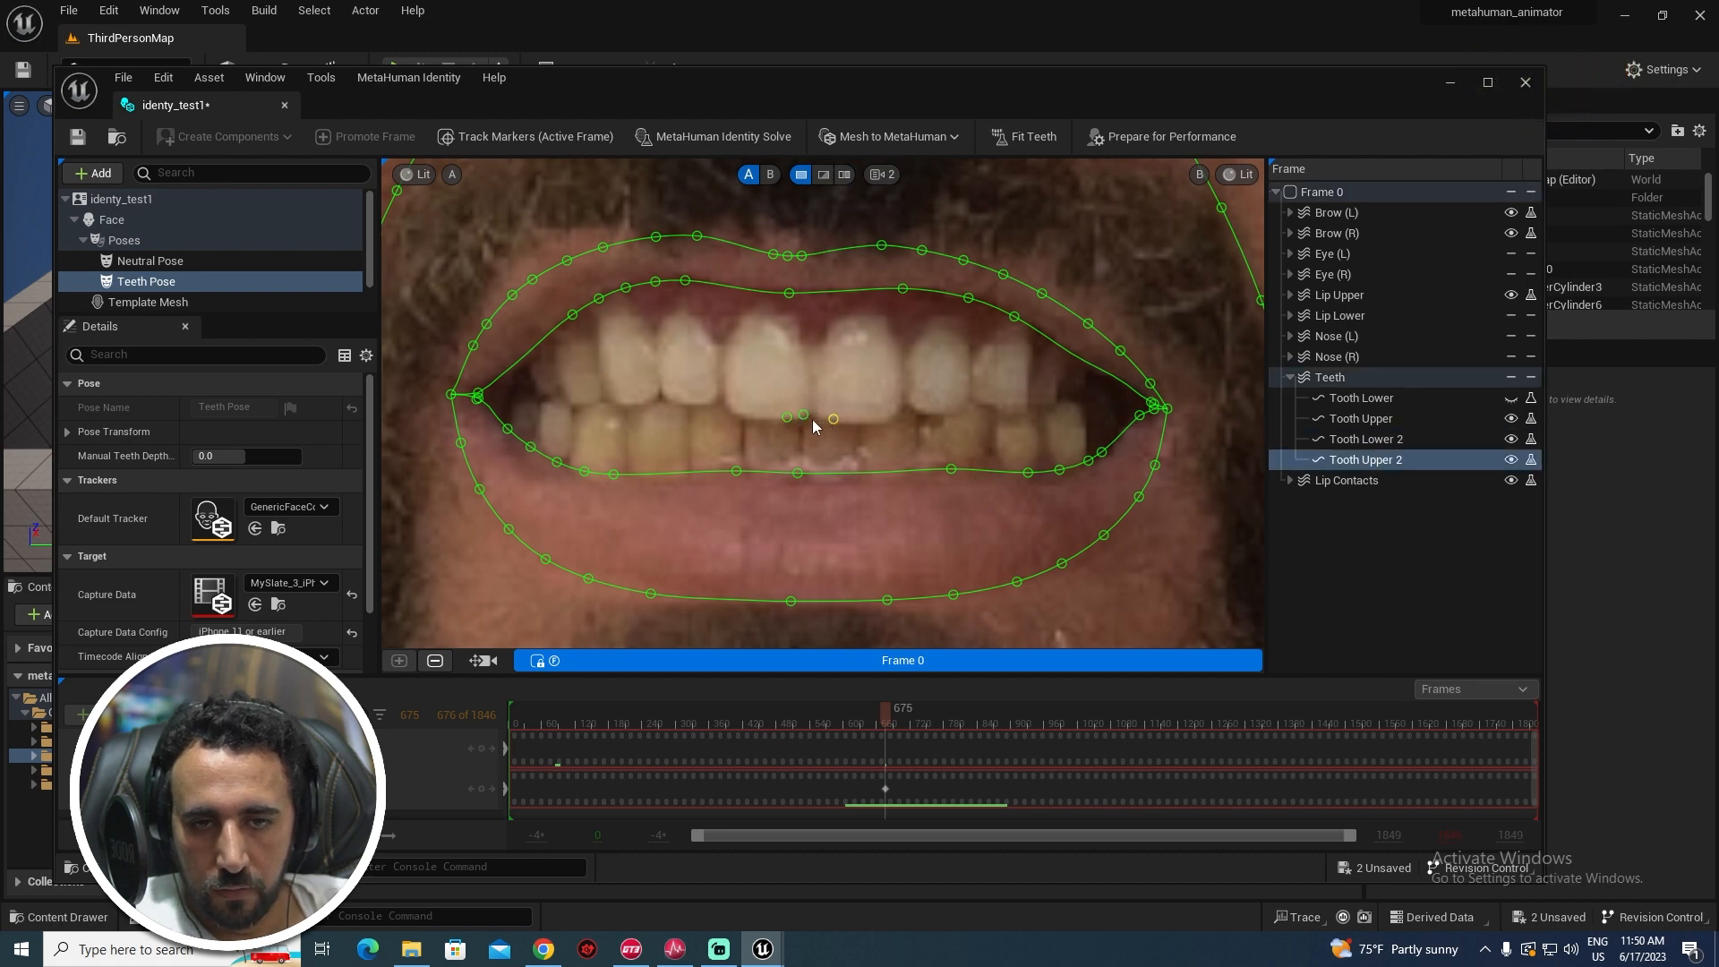
pyautogui.click(815, 418)
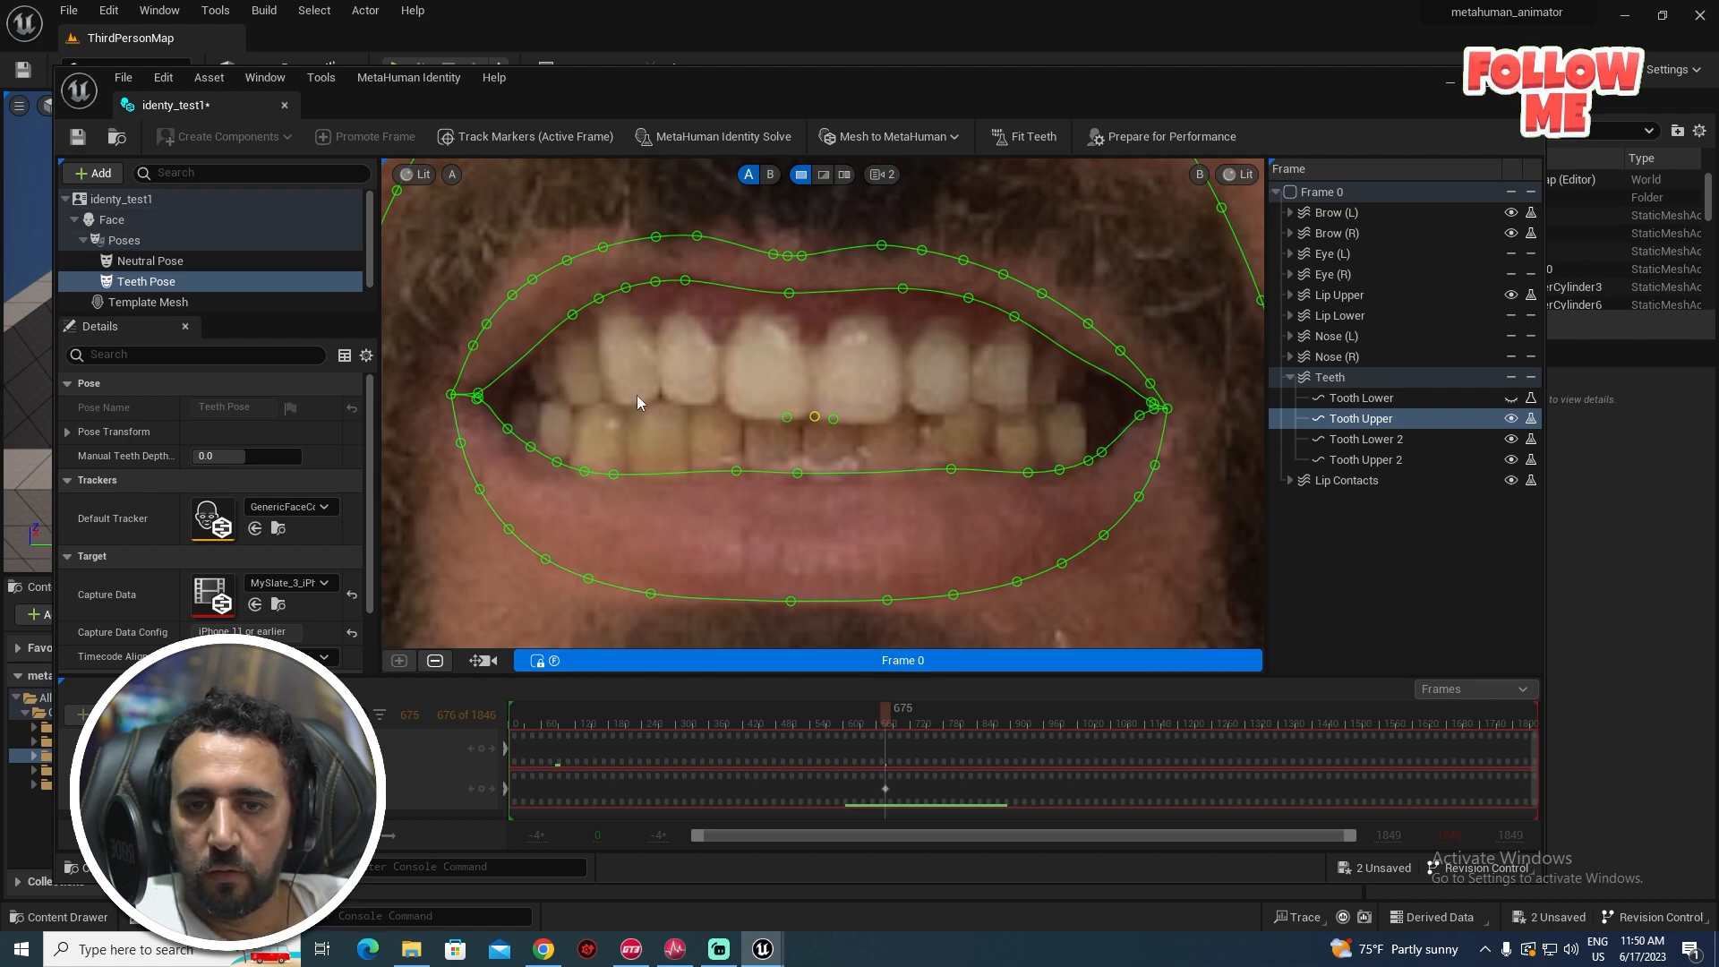
pyautogui.click(1028, 142)
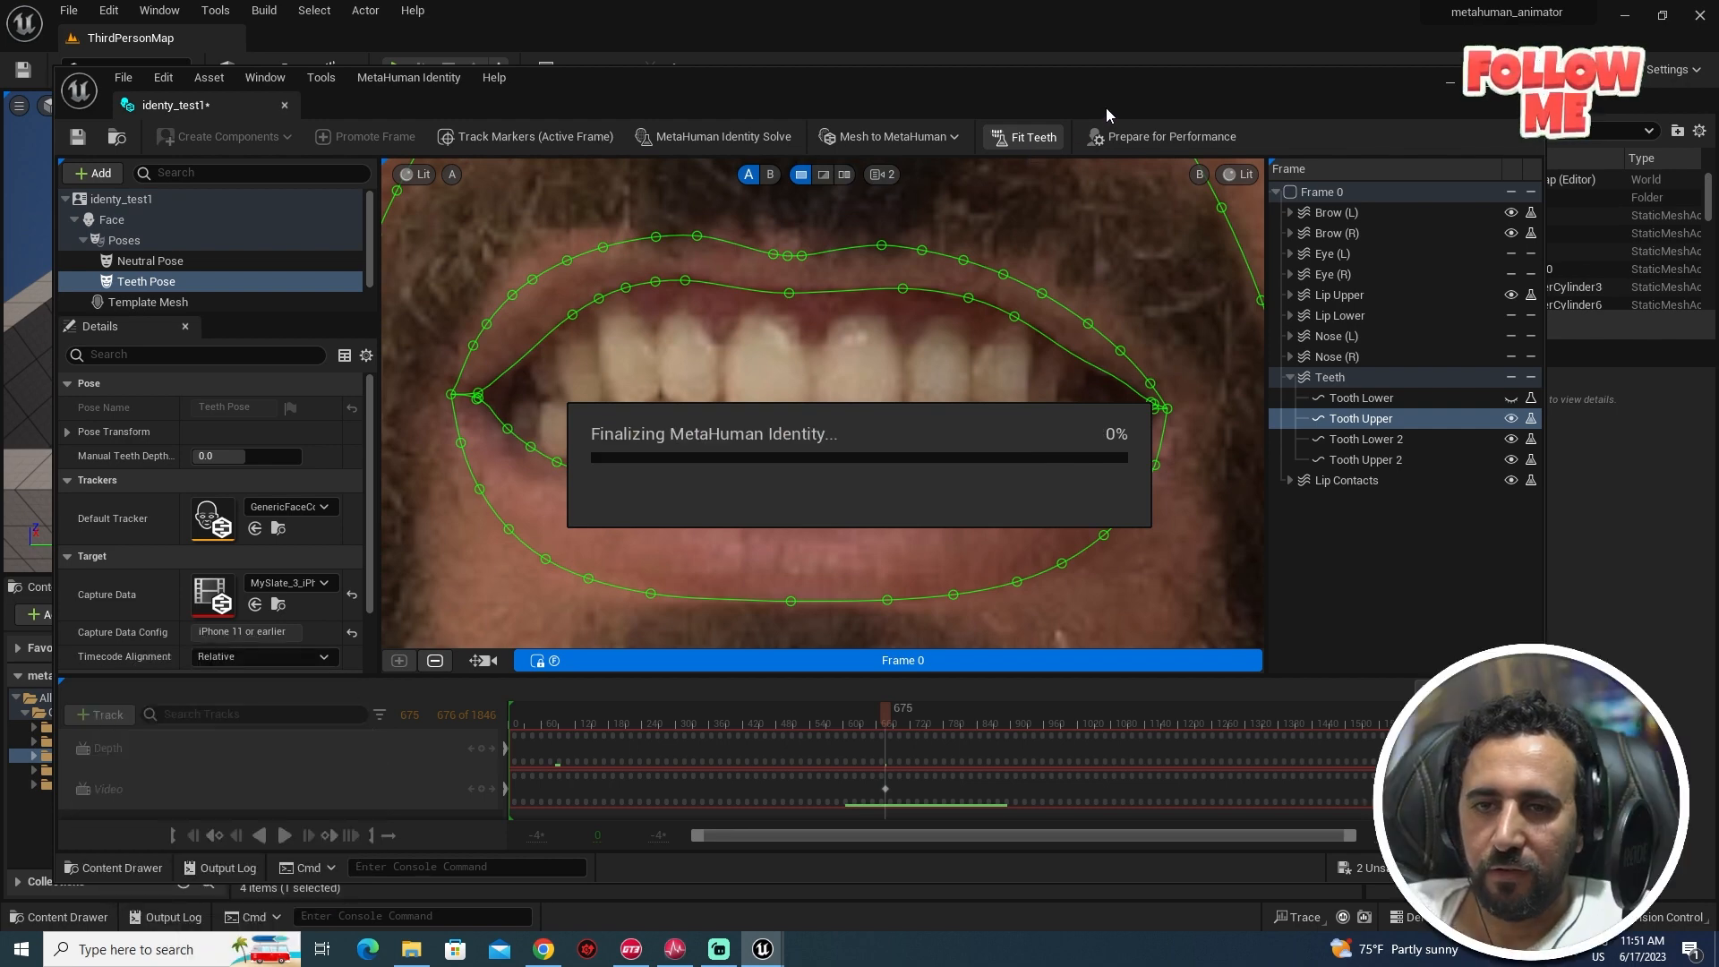
# - Prepare identy_test1 for performance, accept the low-memory warning, save it and close its editor
pyautogui.click(1165, 140)
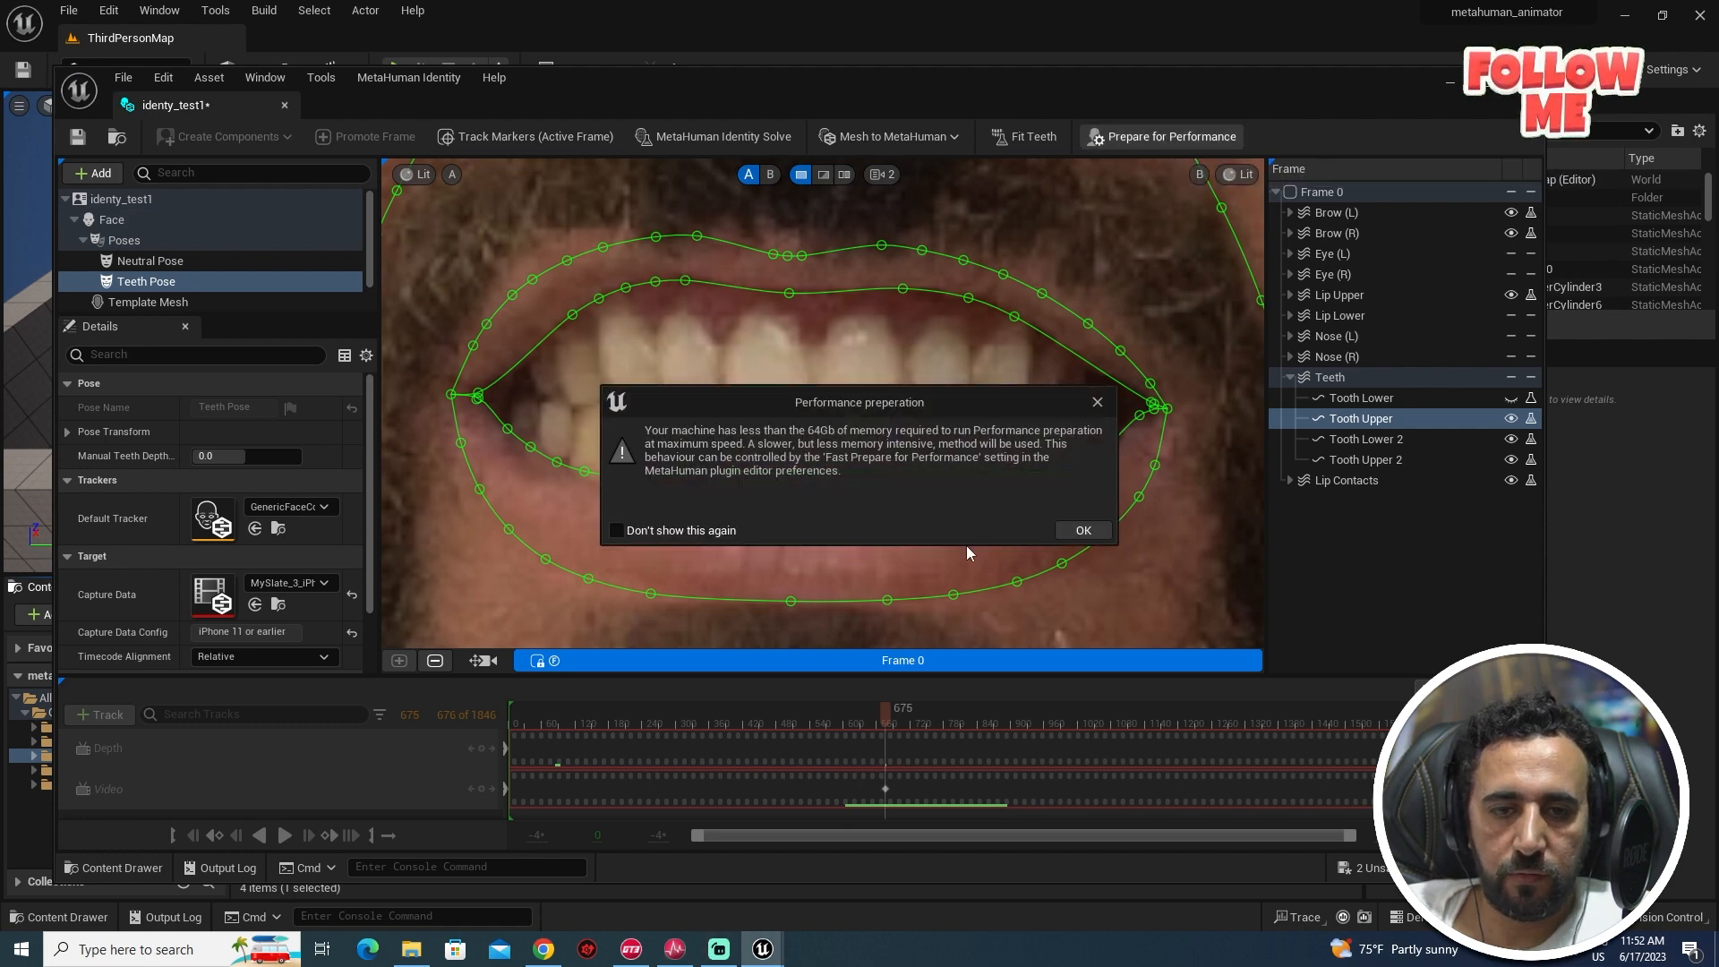
pyautogui.click(1083, 532)
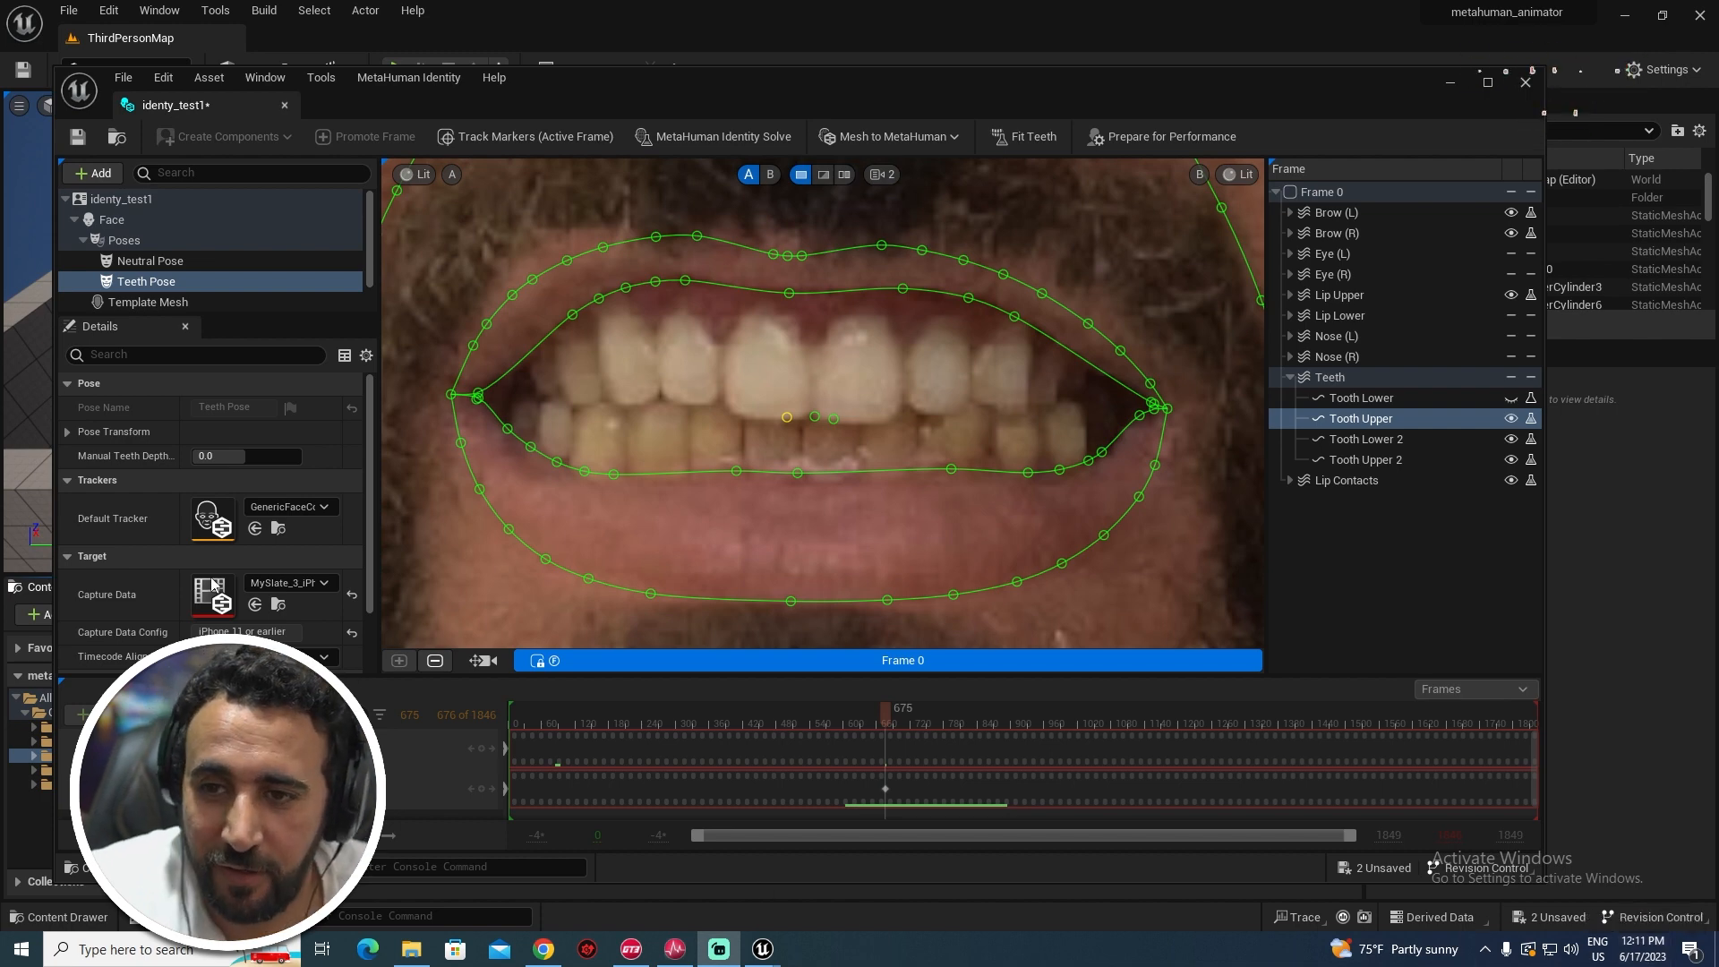
pyautogui.click(78, 137)
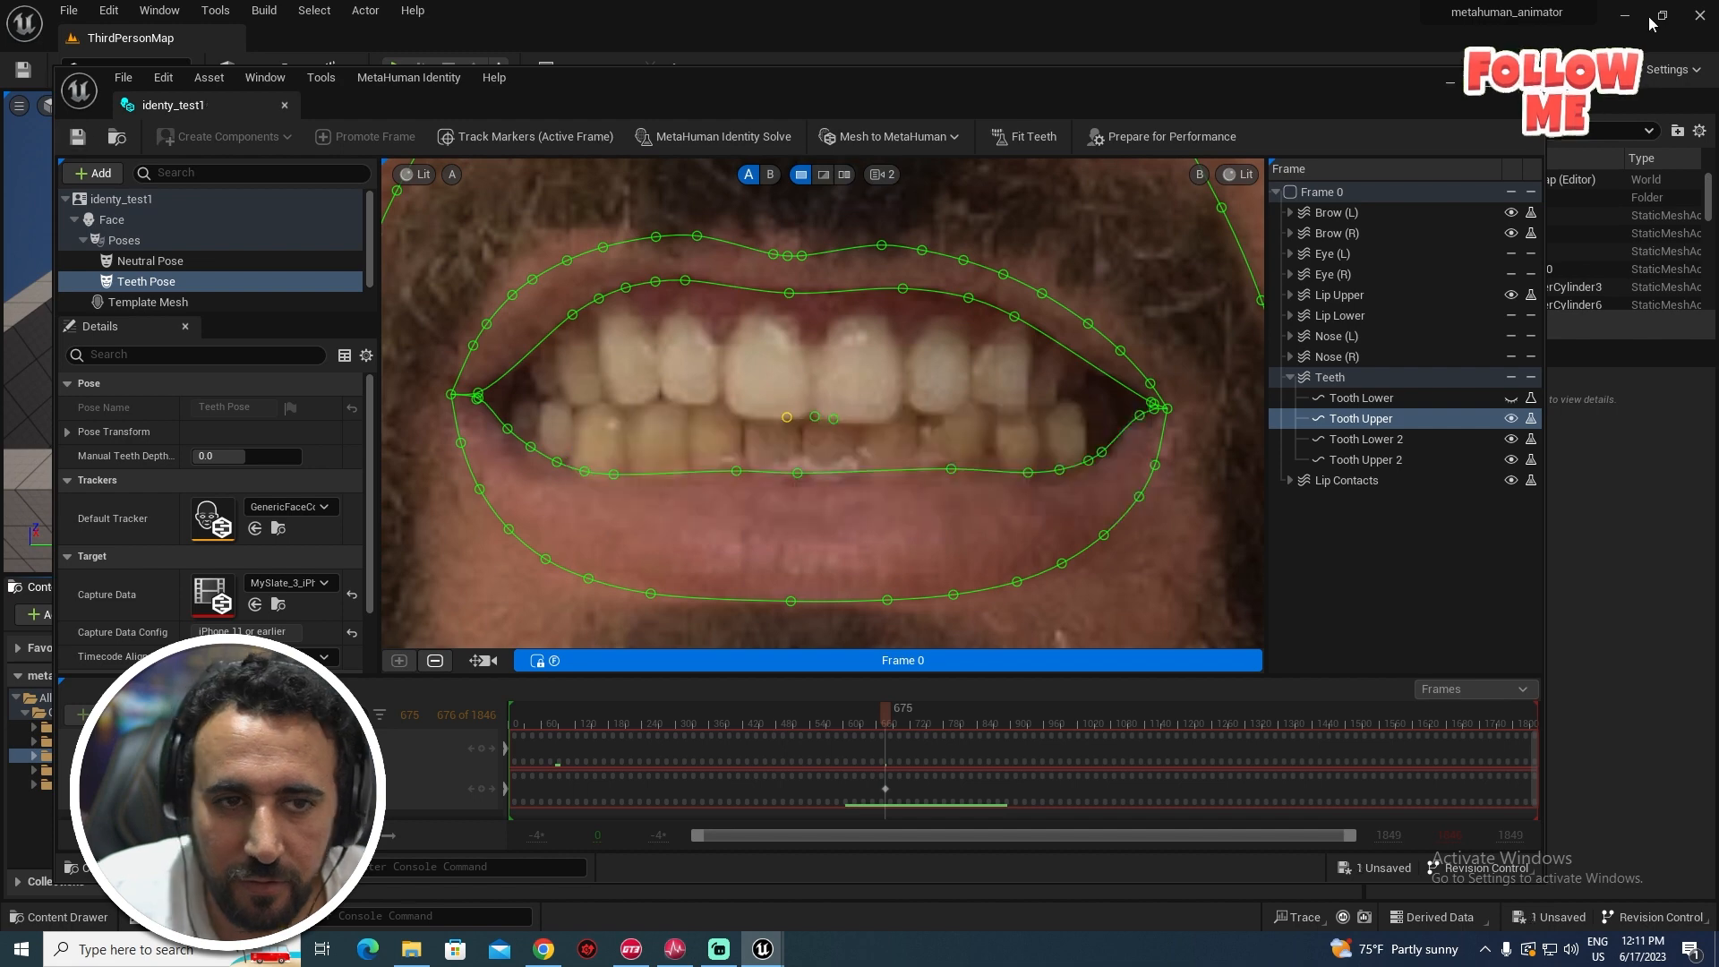
pyautogui.click(1526, 82)
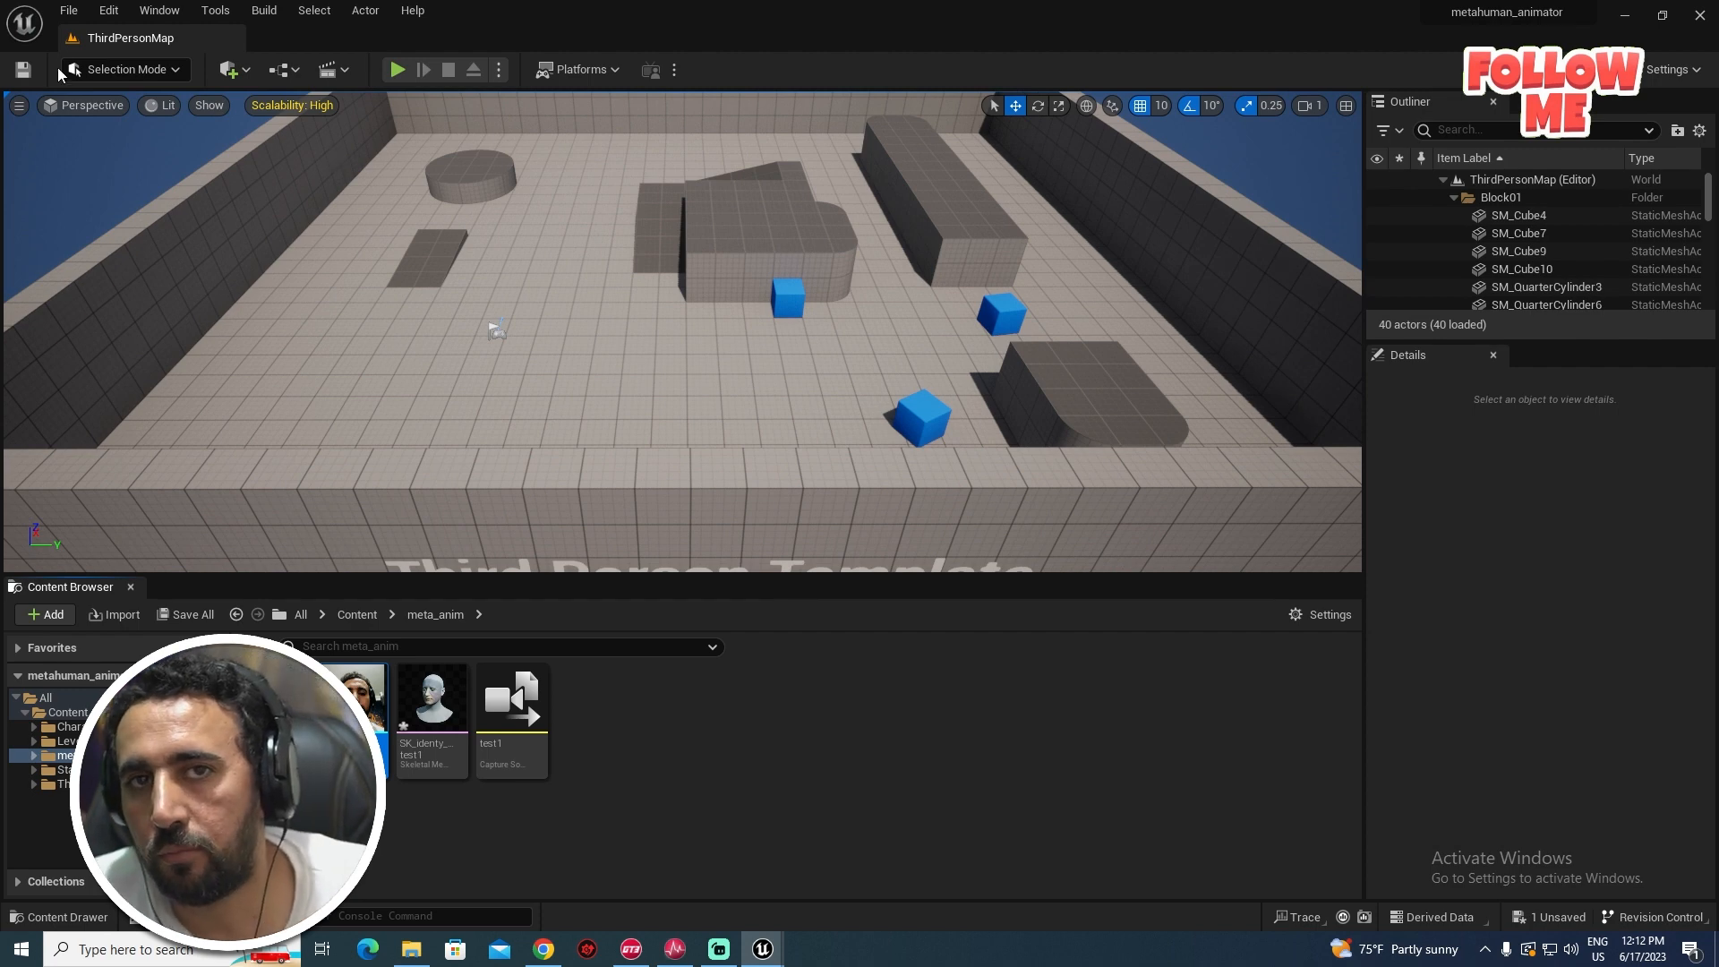
# - Find the IMG Media caching settings by searching 'cach' in Project Settings
pyautogui.click(108, 9)
pyautogui.moveTo(156, 11)
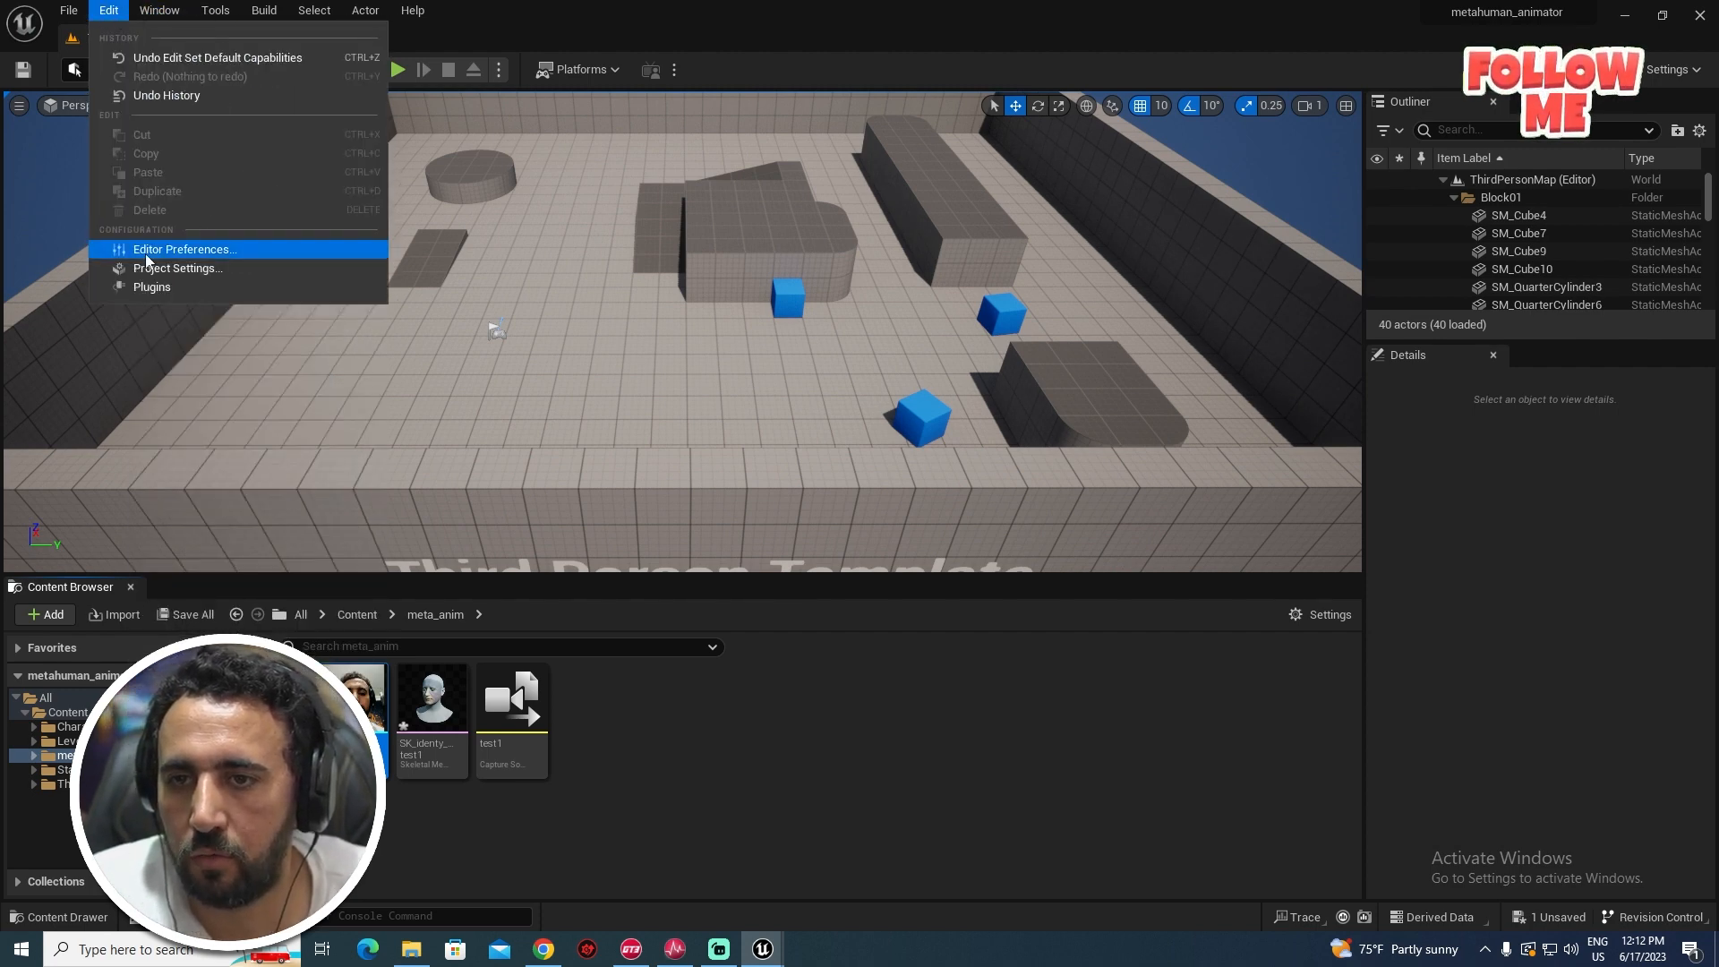
pyautogui.click(177, 268)
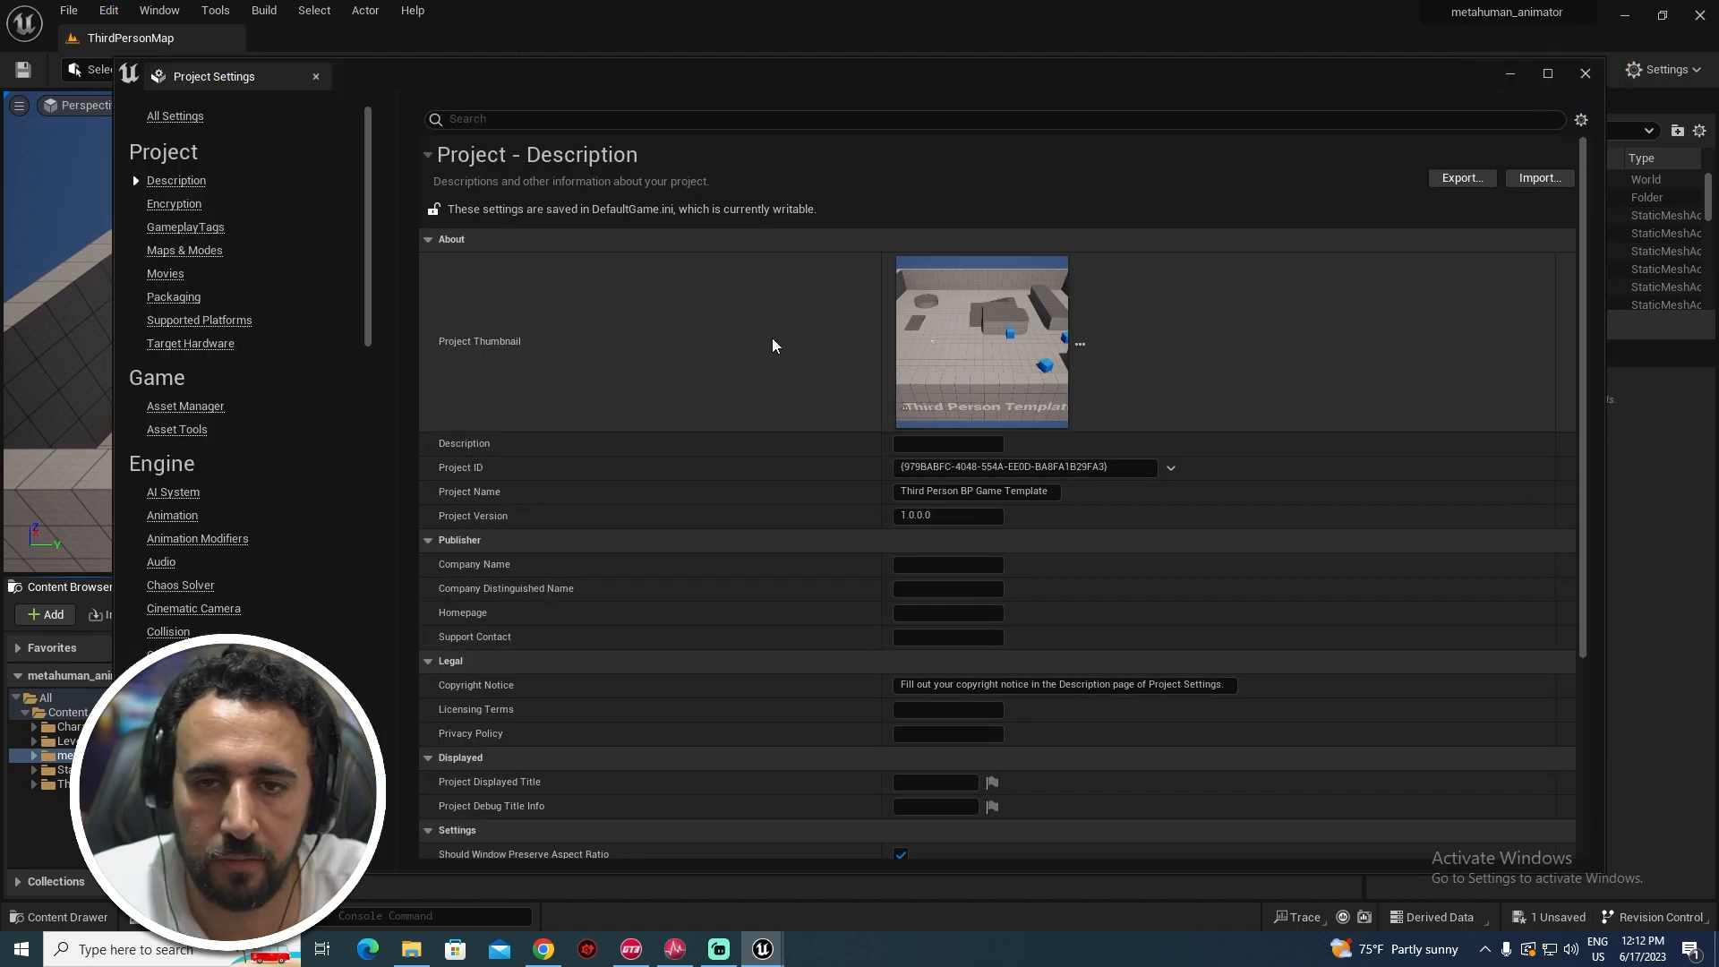
pyautogui.click(1036, 116)
pyautogui.write('cac')
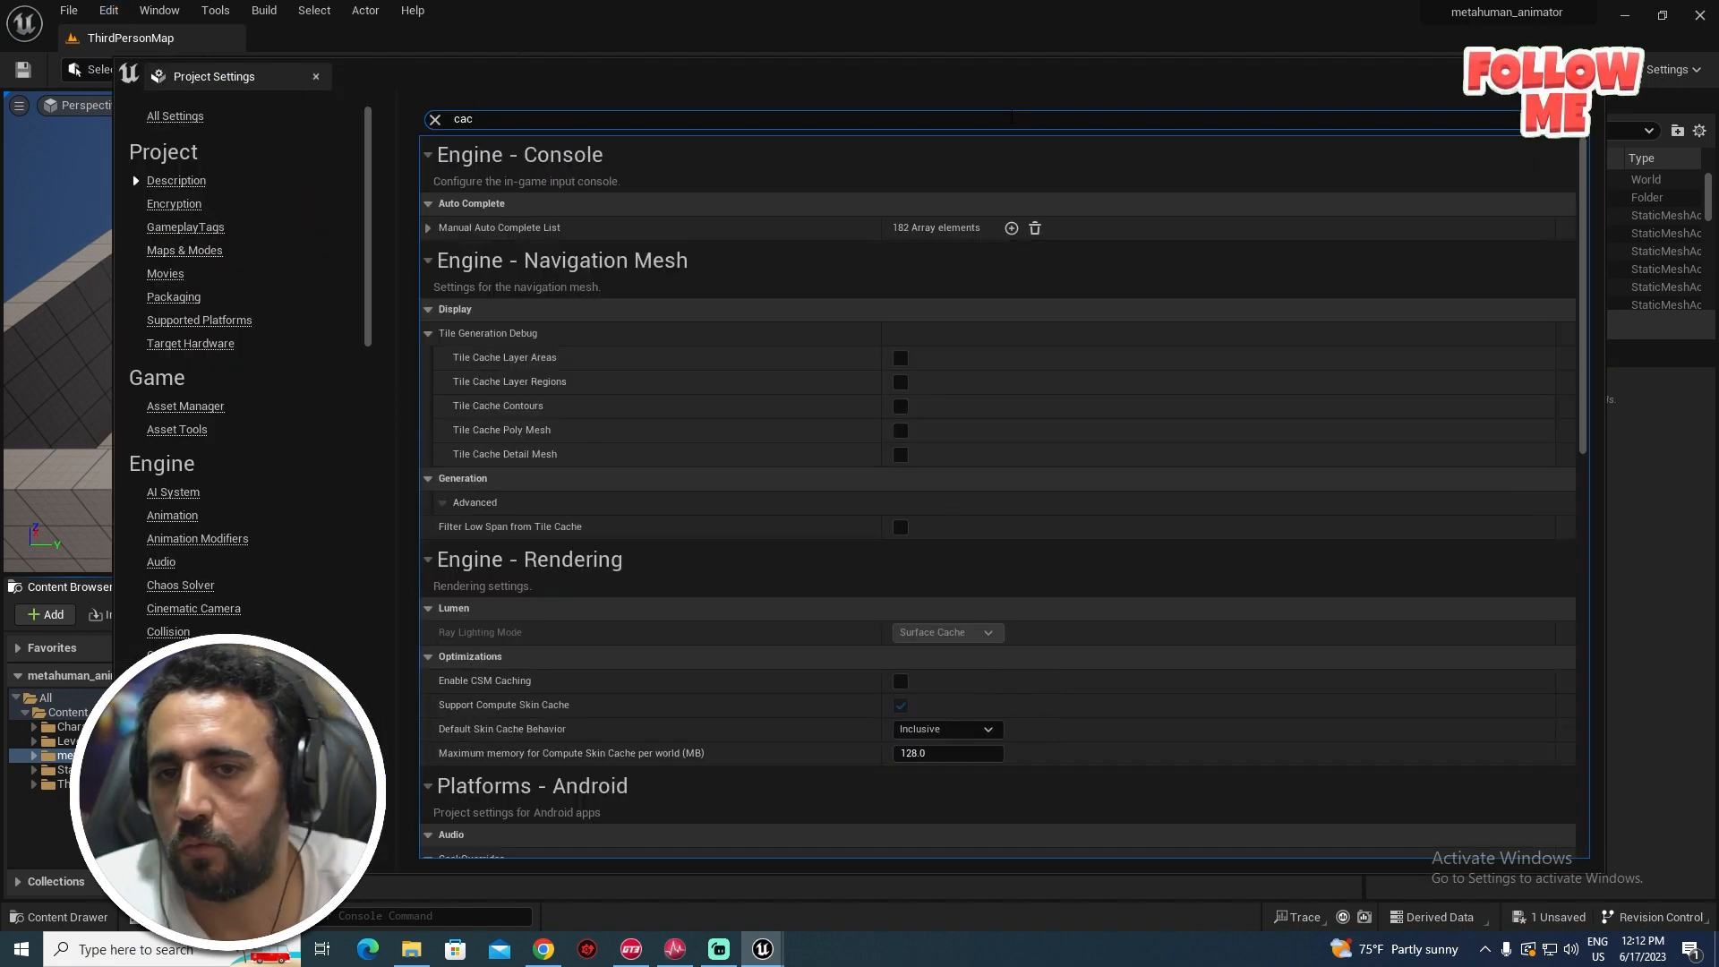
pyautogui.write('s')
pyautogui.press('BackSpace')
pyautogui.write('h')
pyautogui.scroll(-5, 1510, 481)
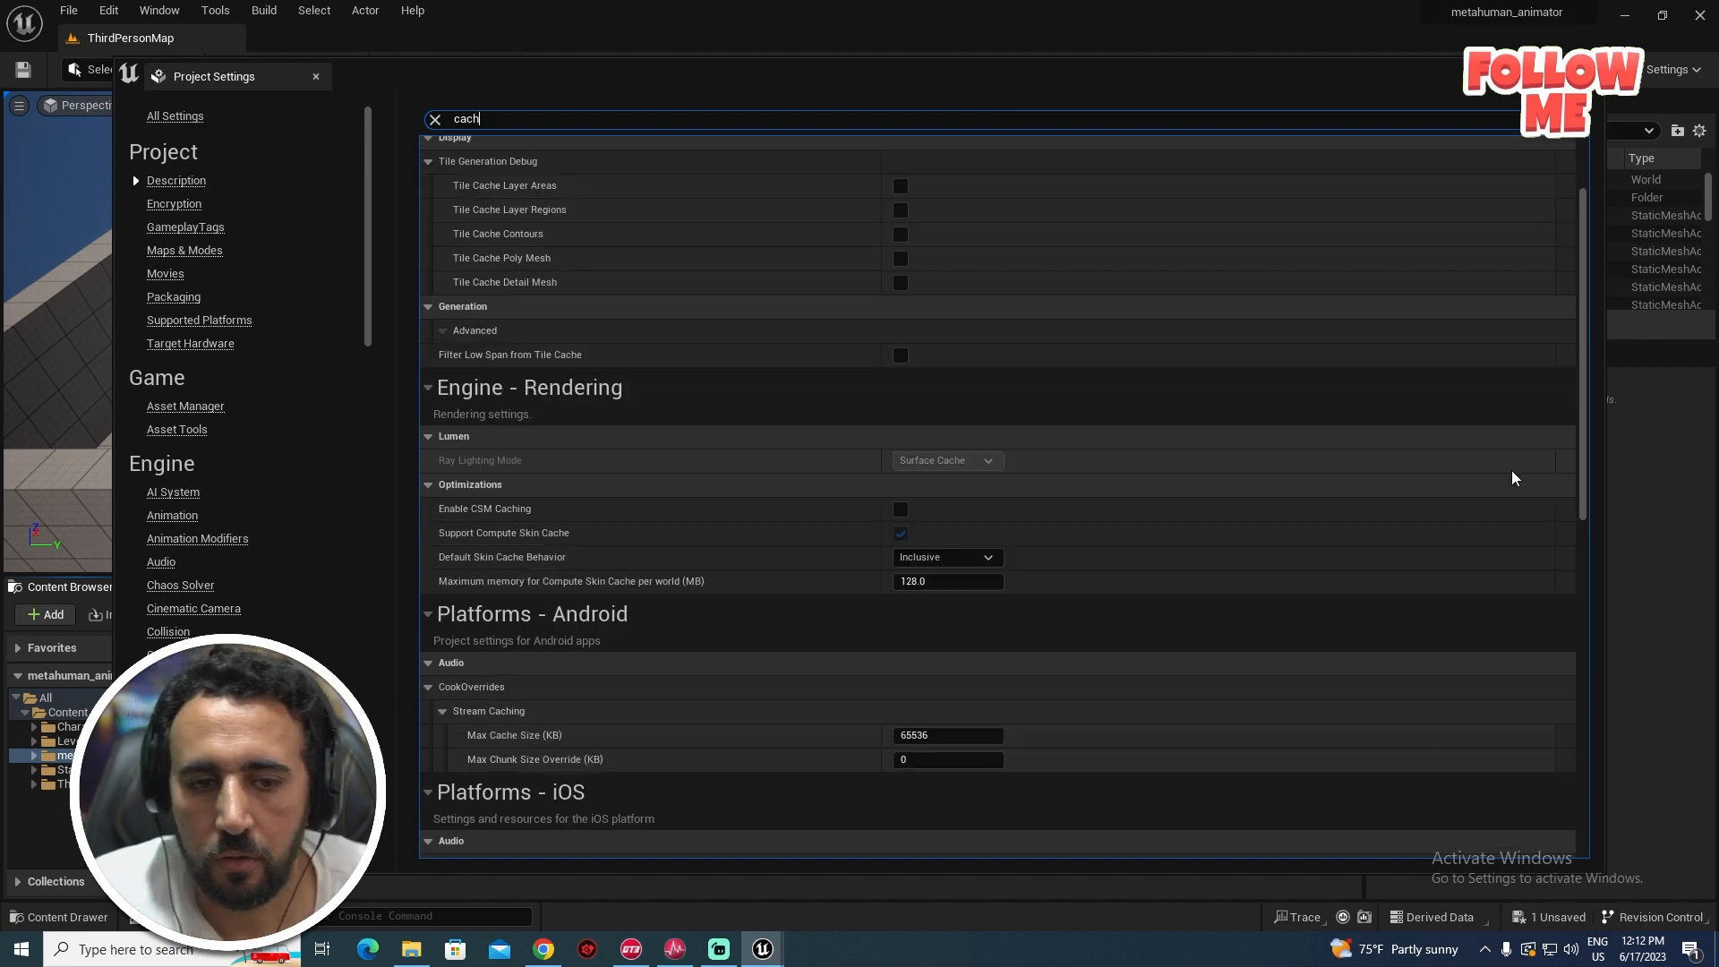
pyautogui.scroll(-7, 1510, 481)
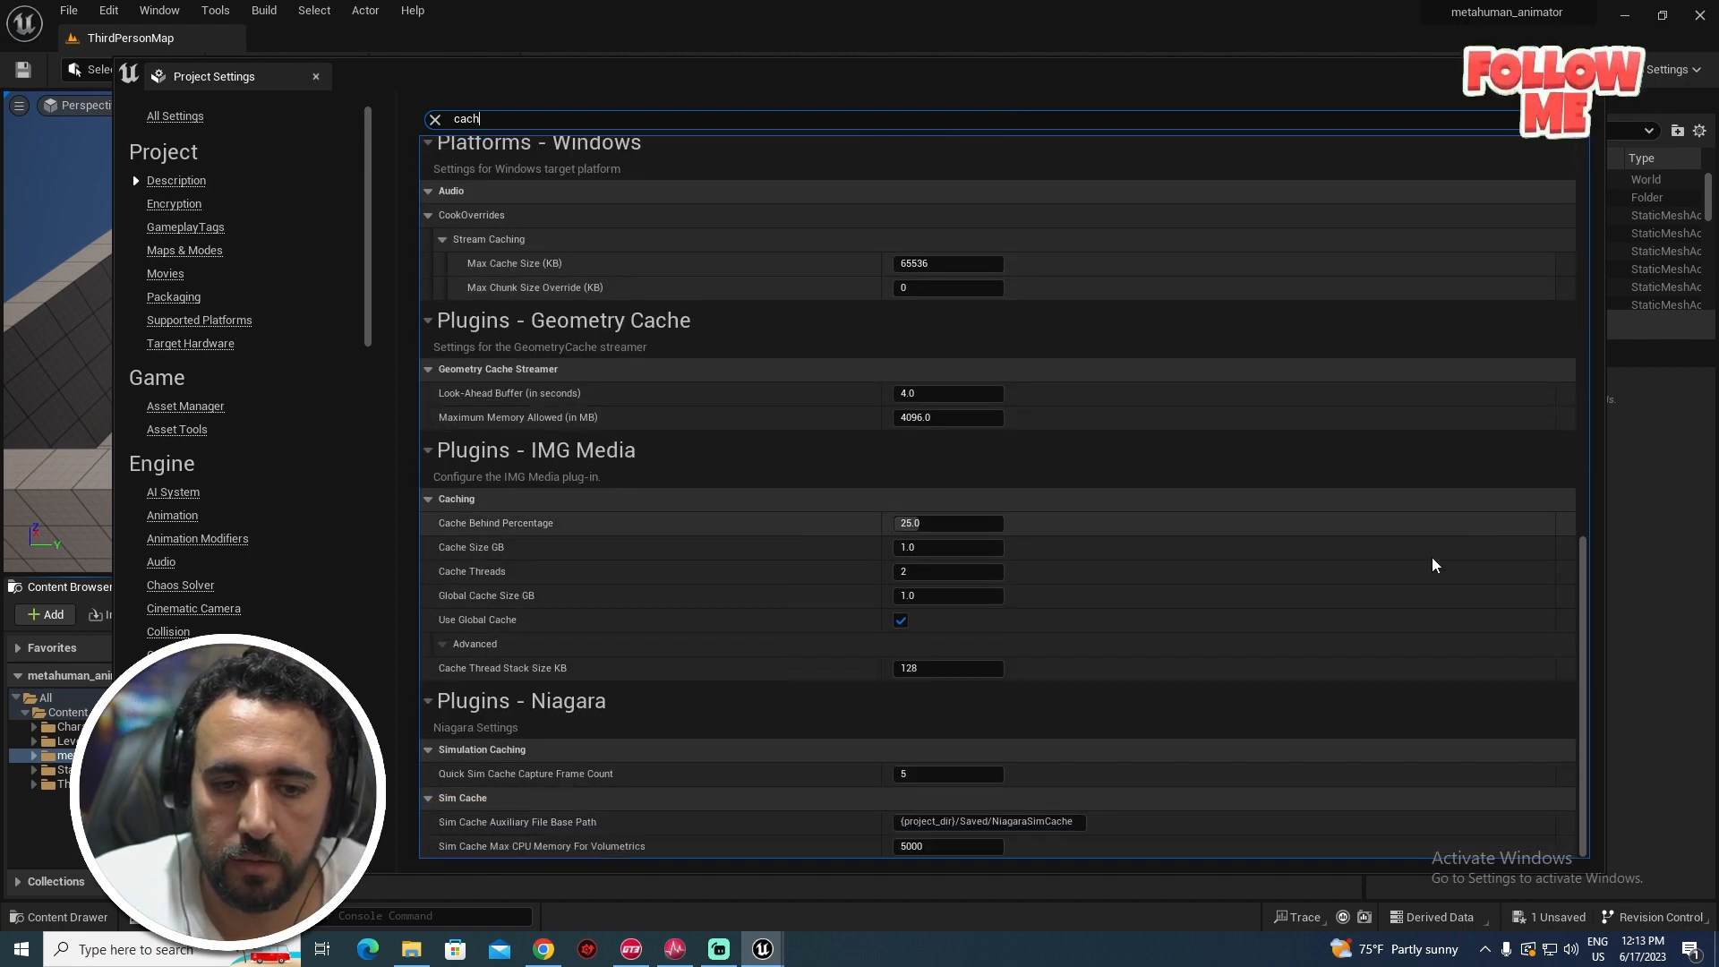
# - Set cache behind 35%, cache size 6 GB, 6 threads, global cache 6 GB, then close
pyautogui.click(966, 522)
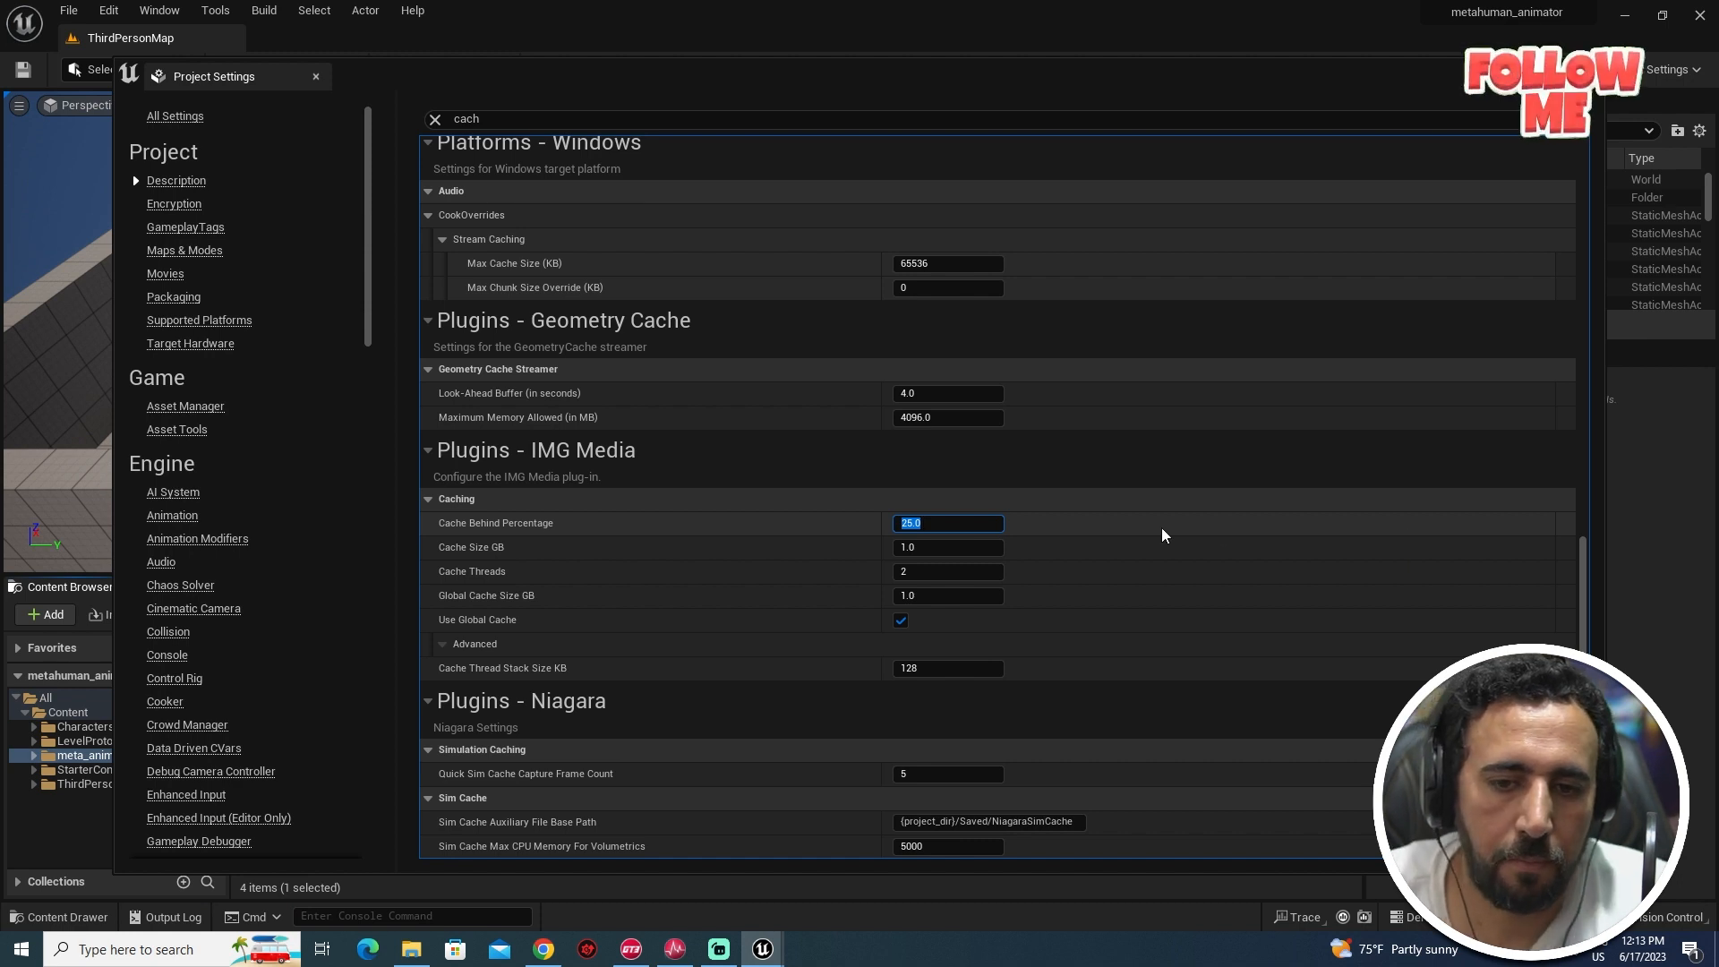
pyautogui.write('35')
pyautogui.press('Tab')
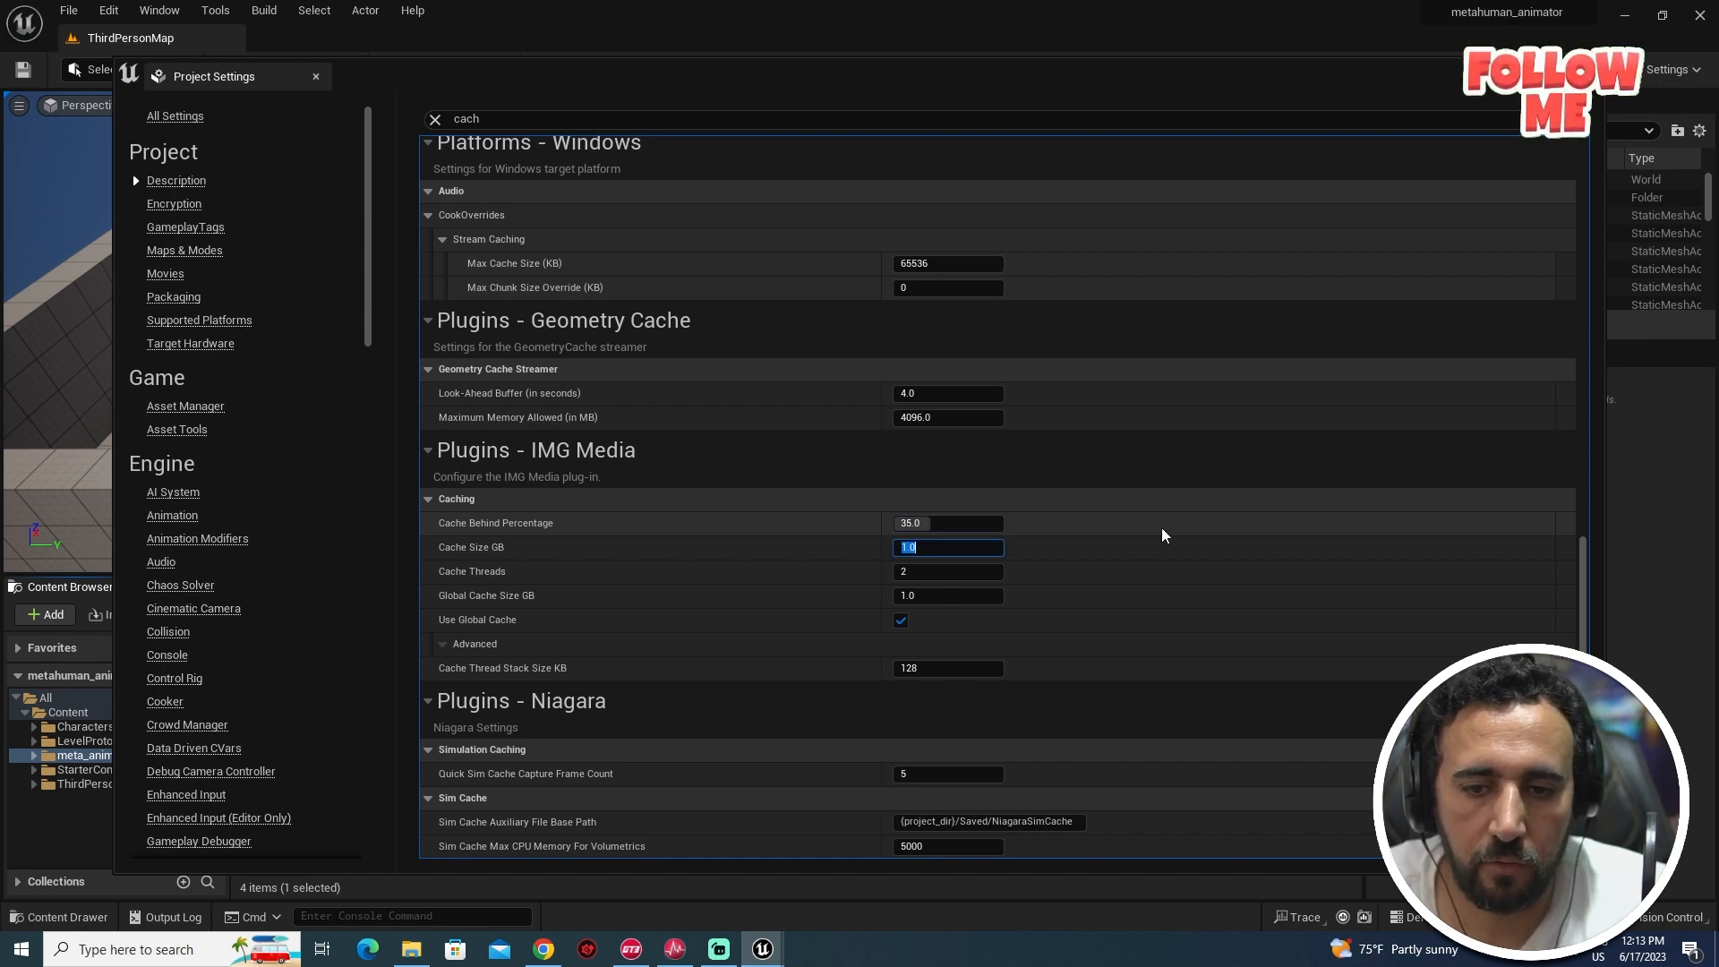
pyautogui.write('6')
pyautogui.press('Tab')
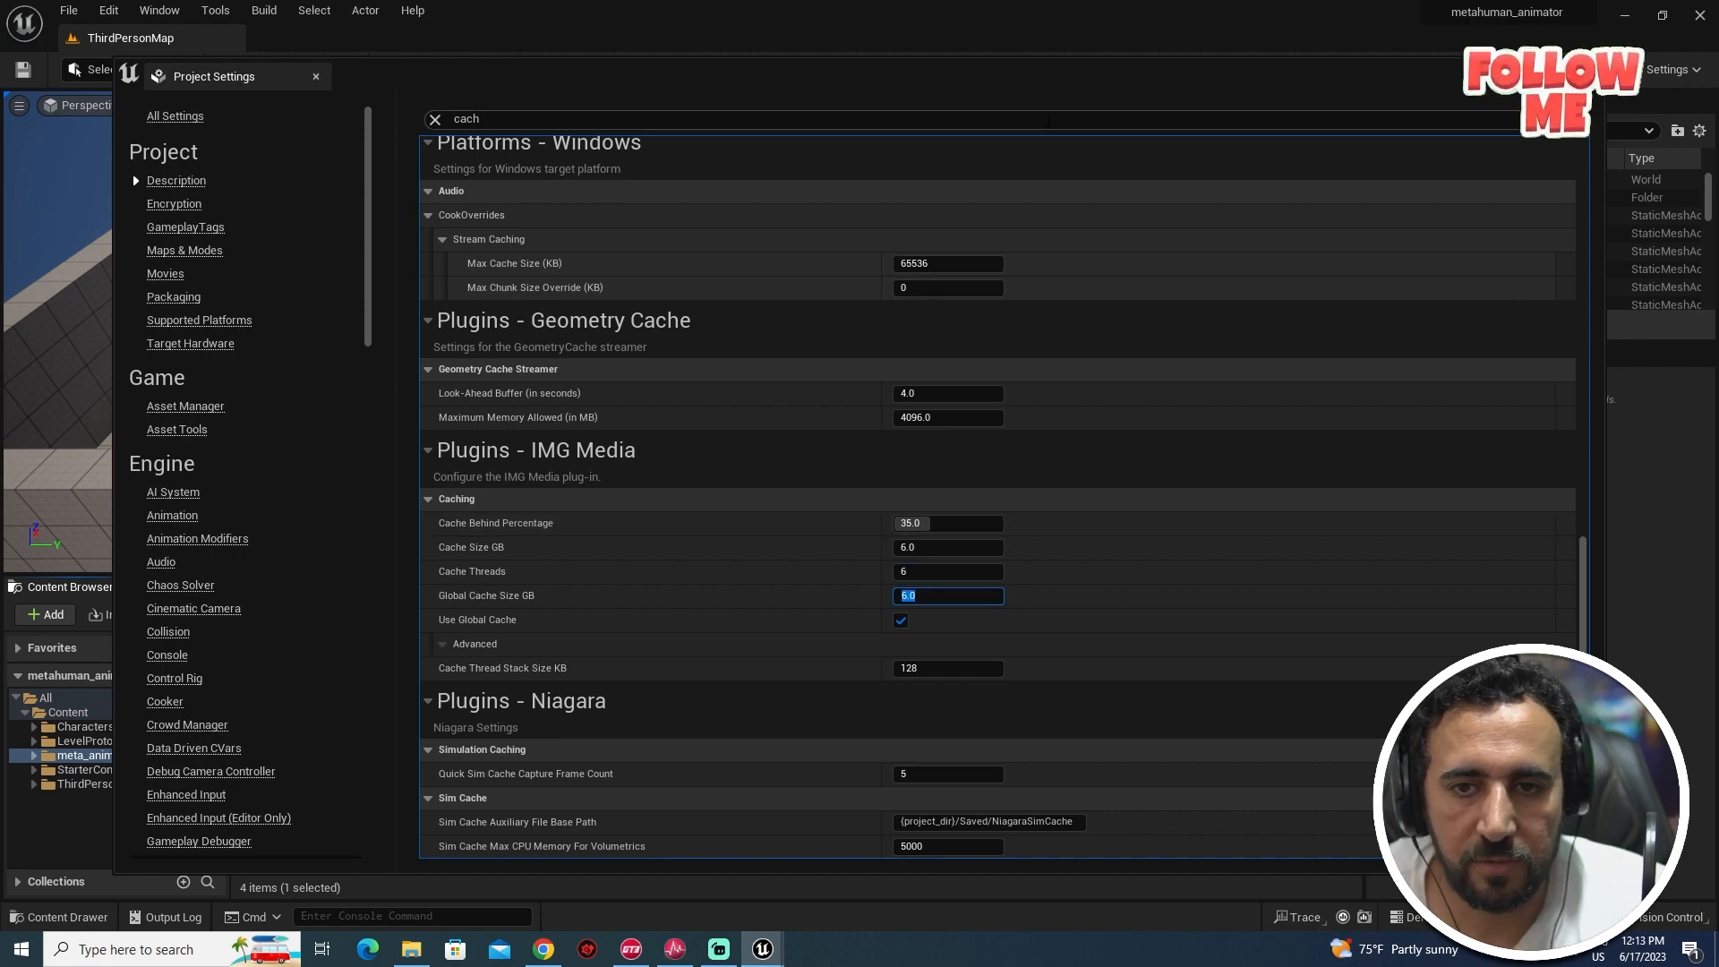
pyautogui.moveTo(1045, 97); pyautogui.dragTo(991, 82)
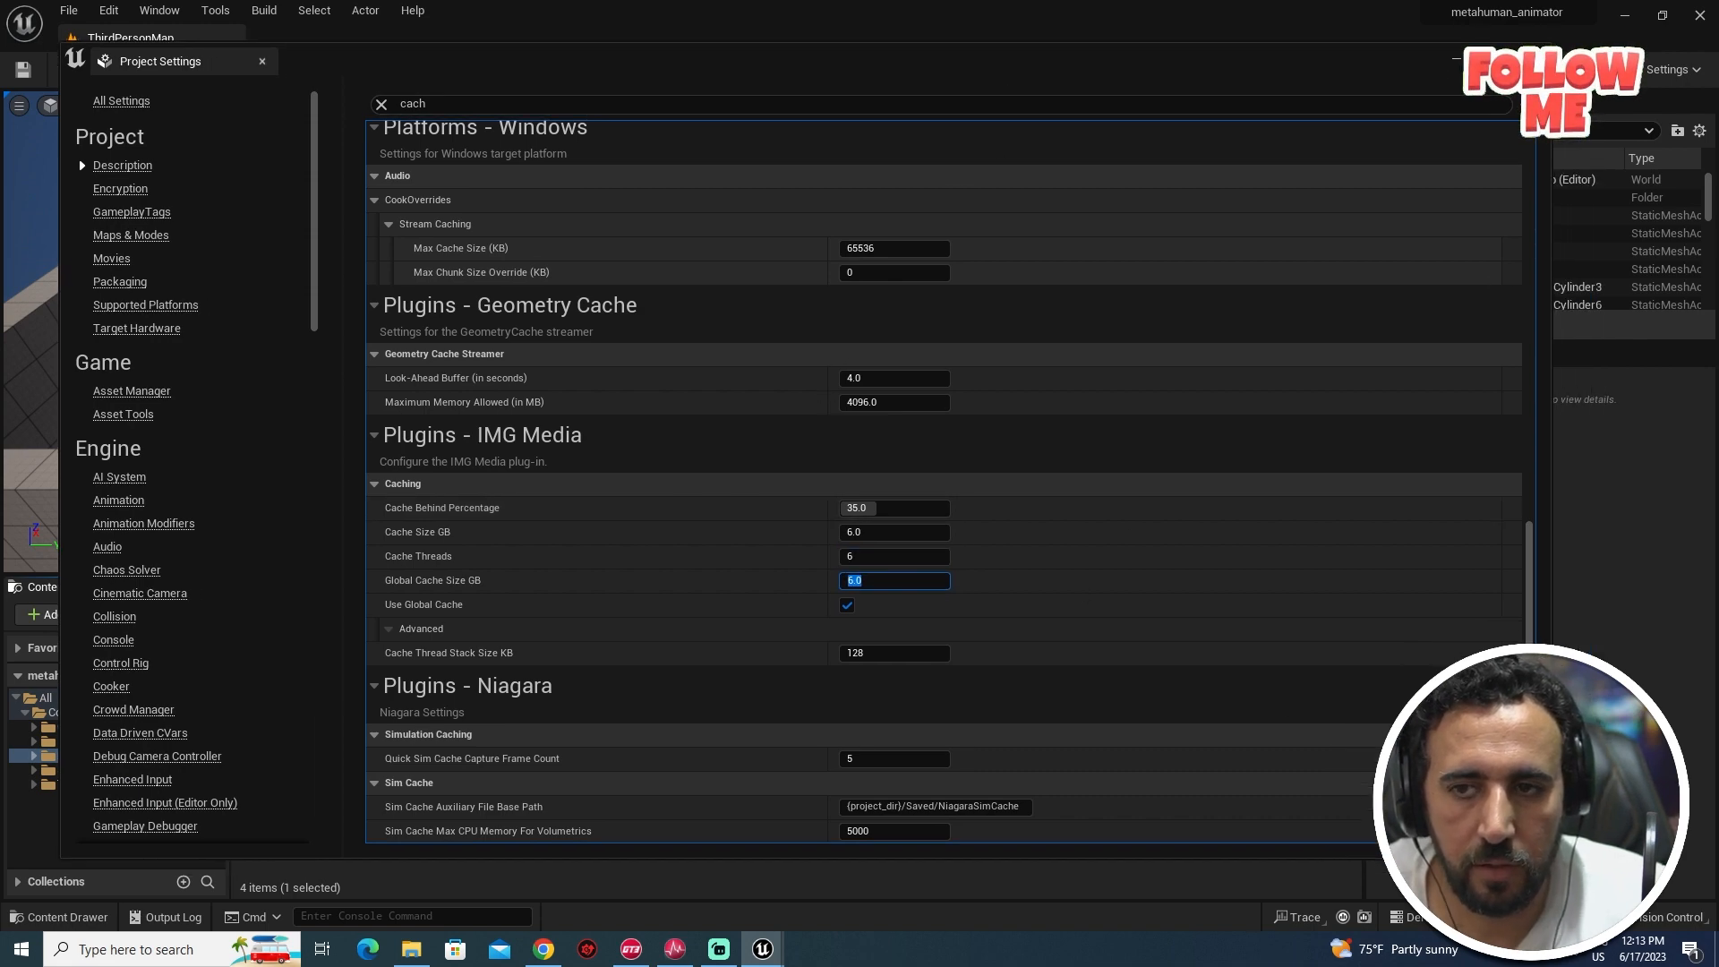
pyautogui.click(1532, 60)
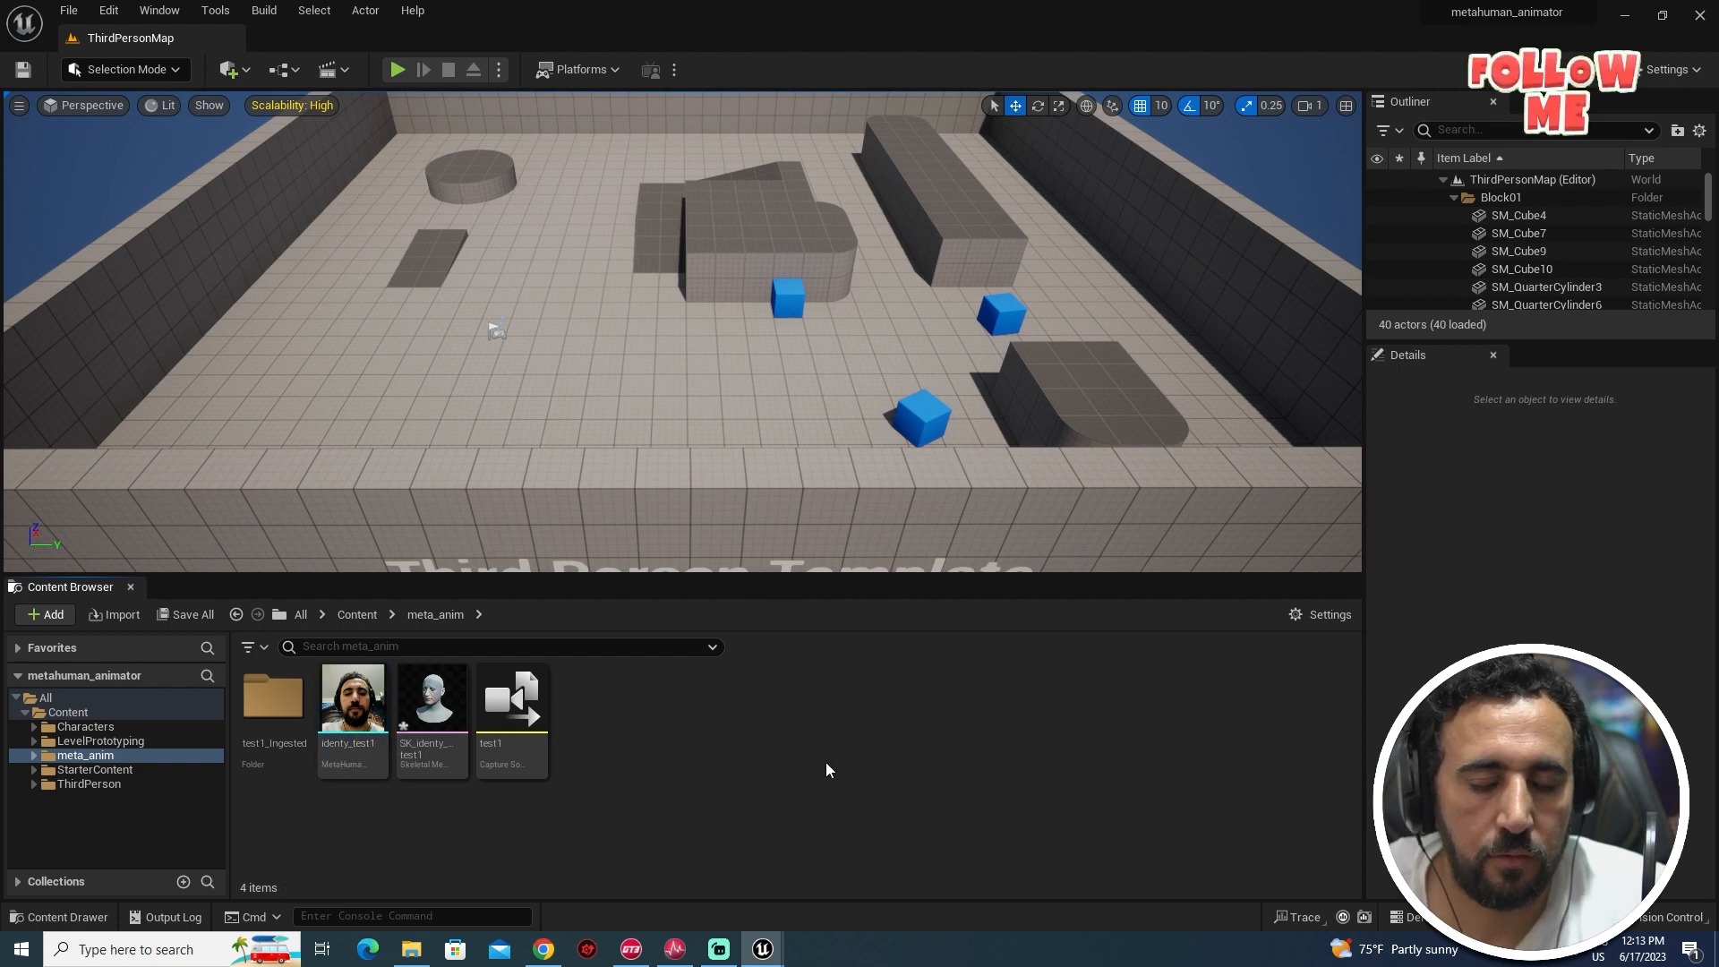
# - Create a MetaHuman Performance asset, then discard it after naming it test1_pre by mistake
pyautogui.rightClick(669, 772)
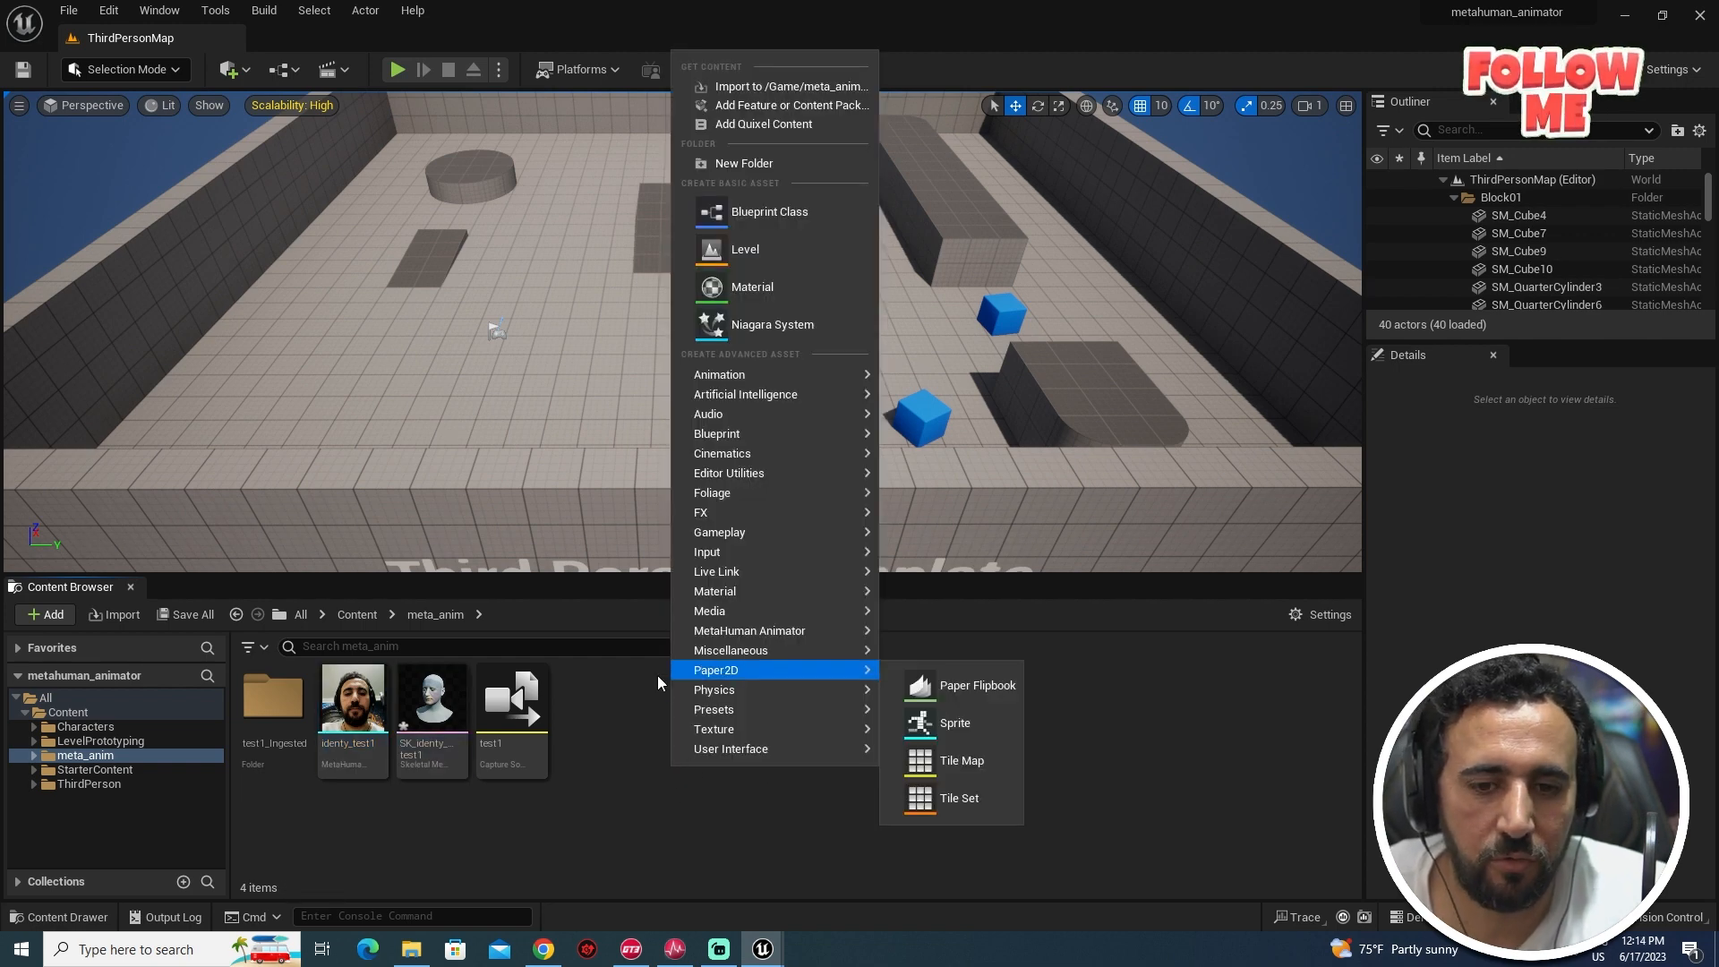
pyautogui.moveTo(748, 637)
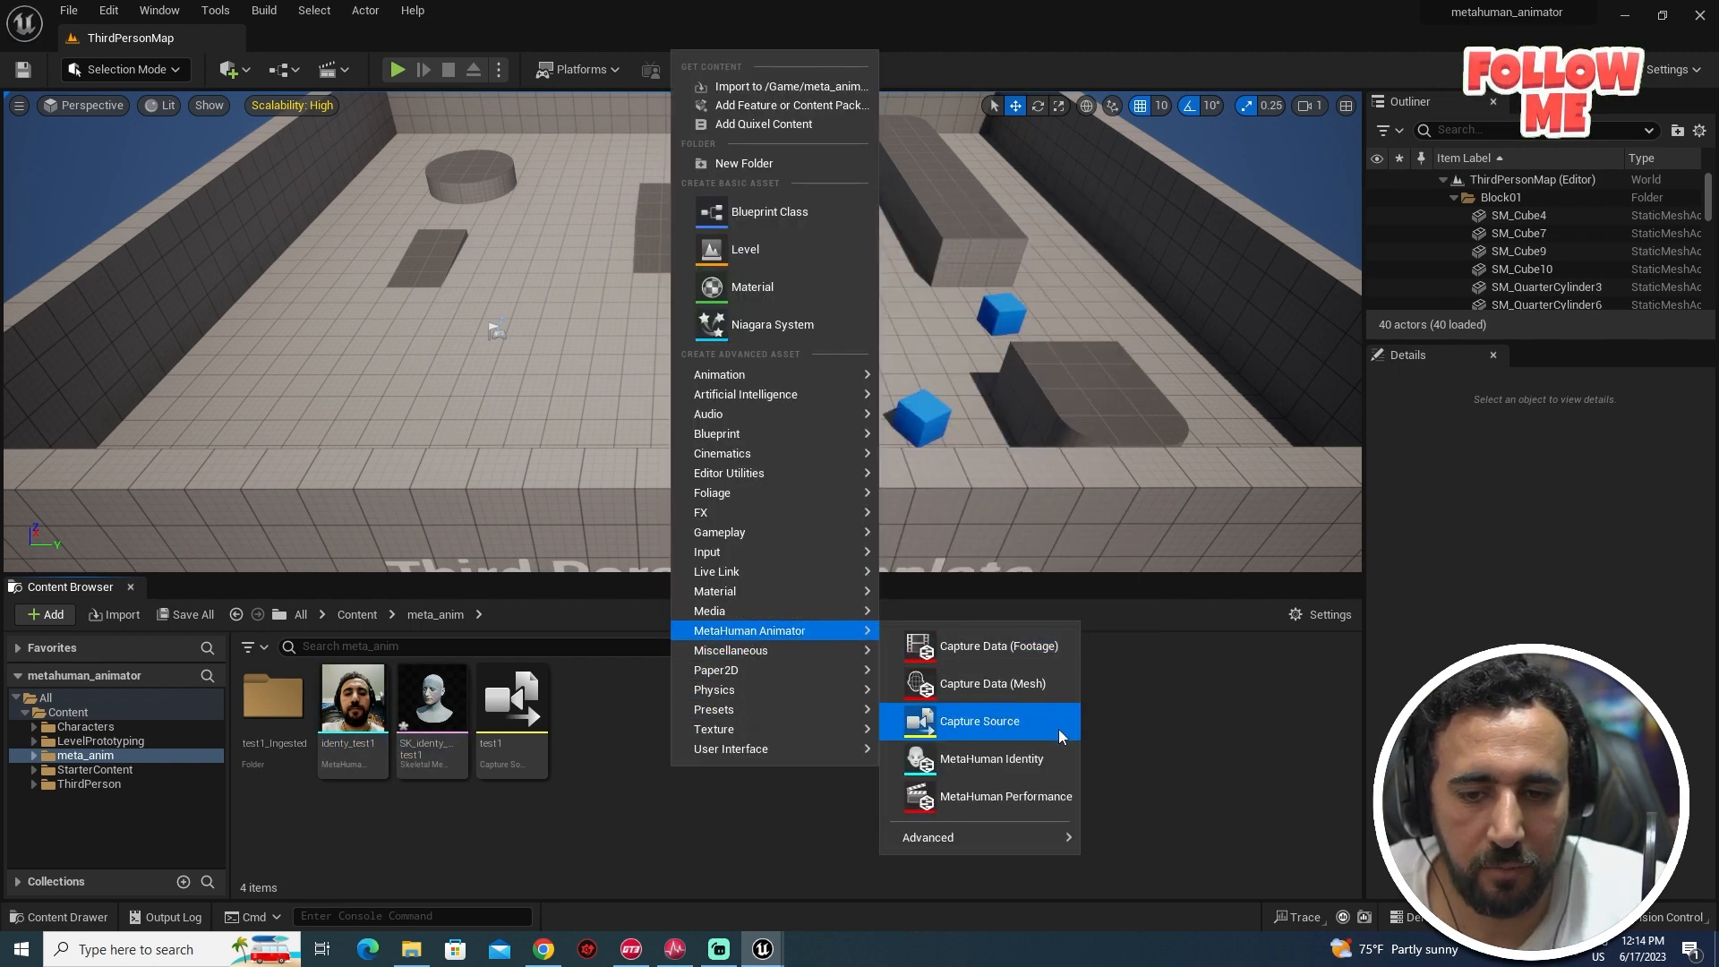
pyautogui.click(997, 797)
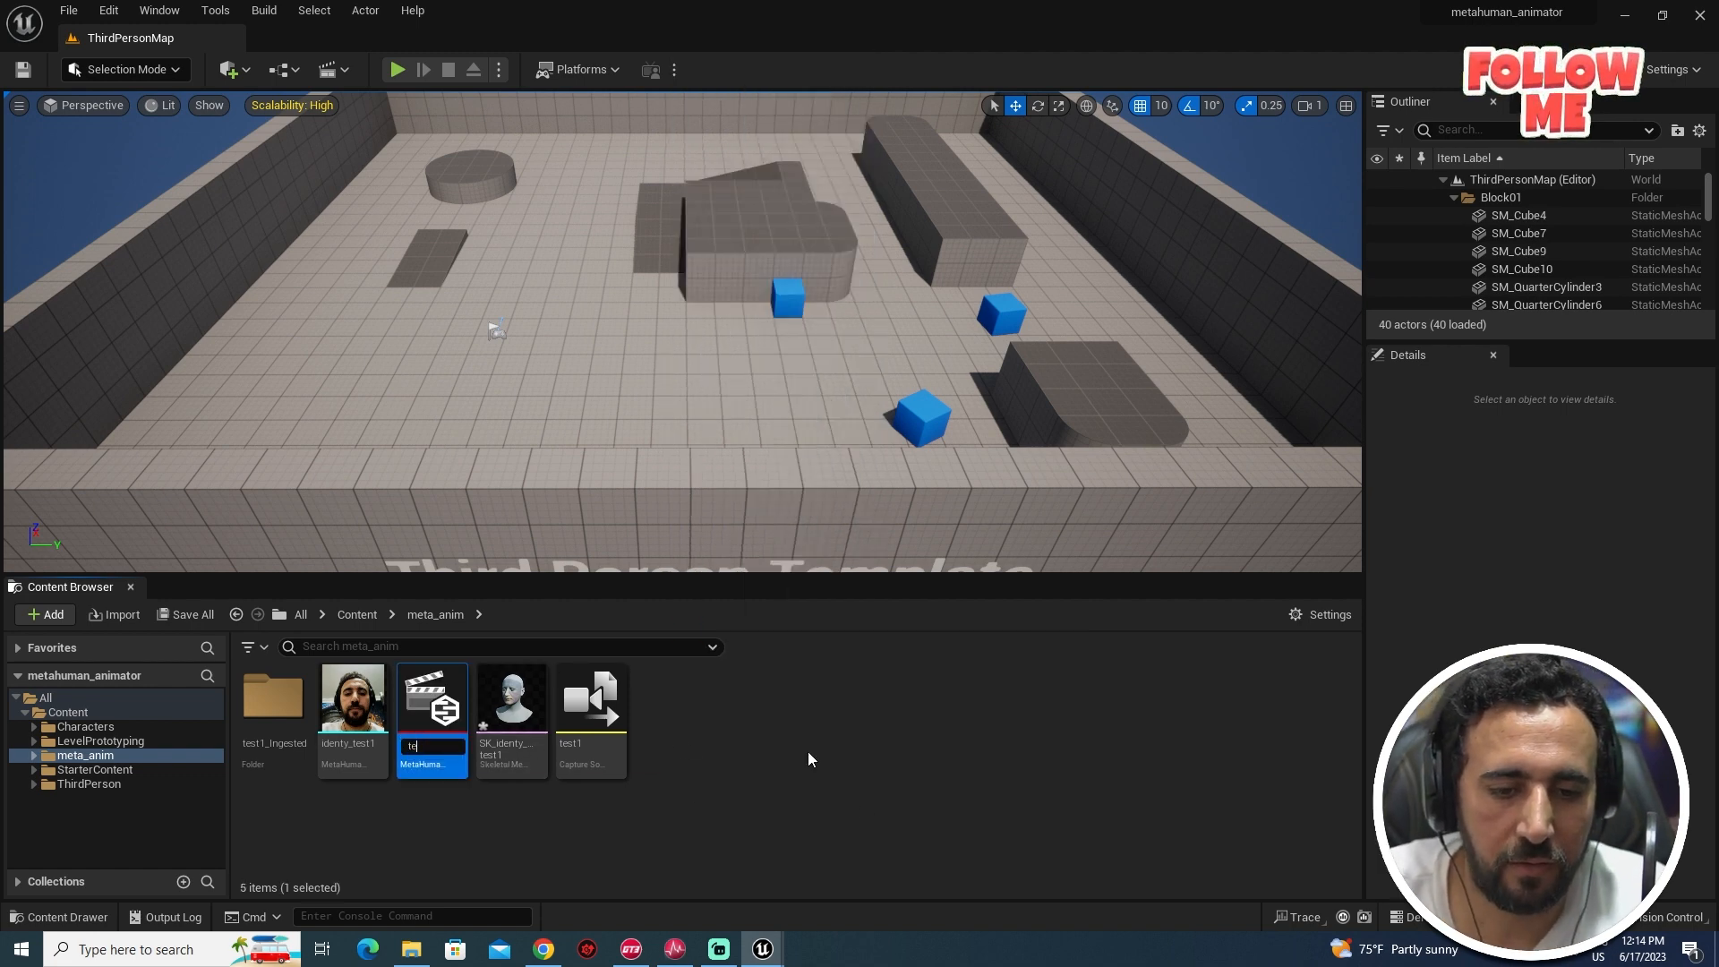
pyautogui.write('test1_')
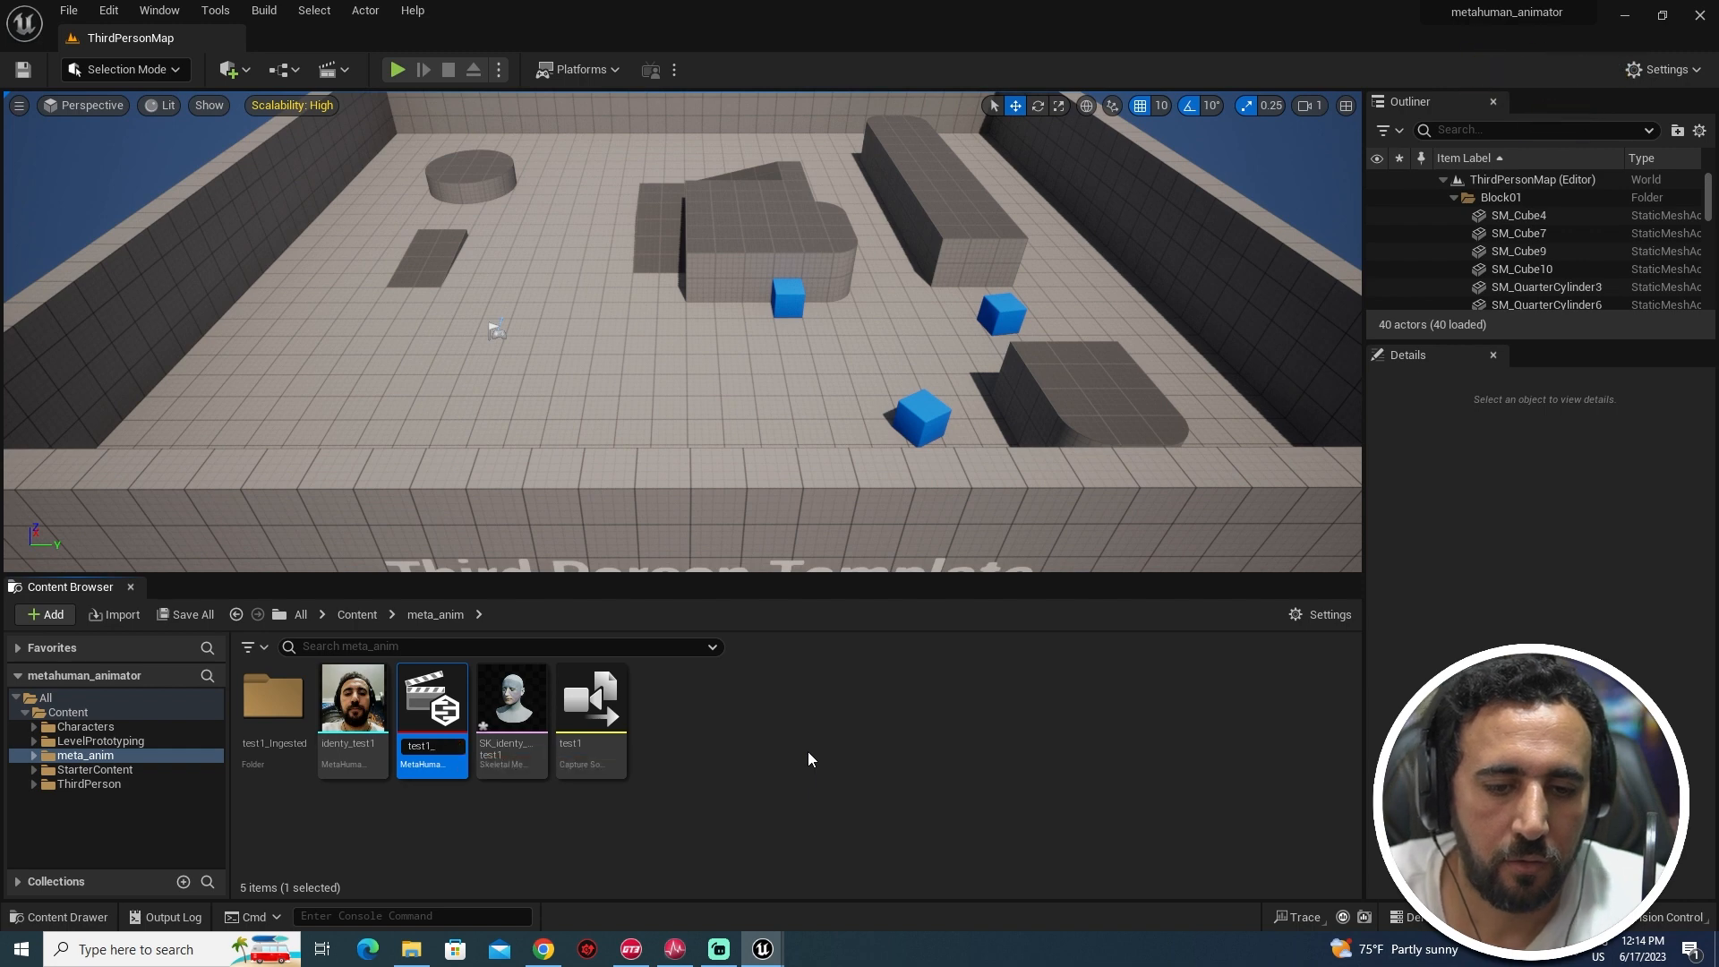
pyautogui.write('pre')
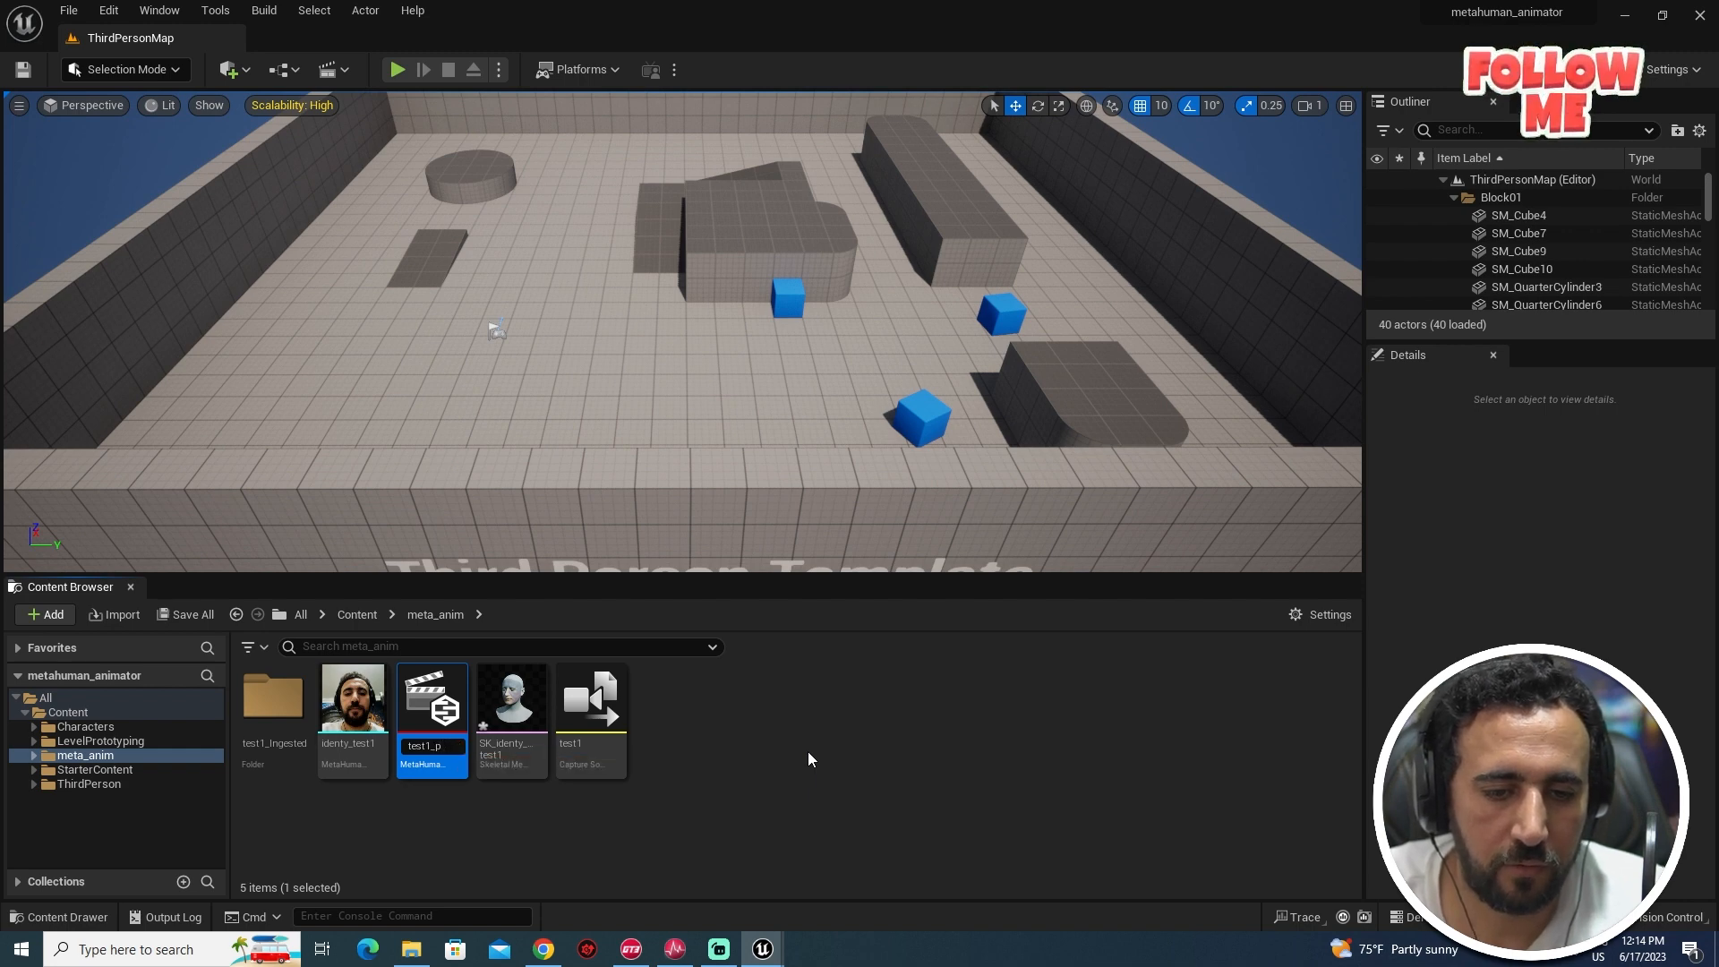
pyautogui.press('Escape')
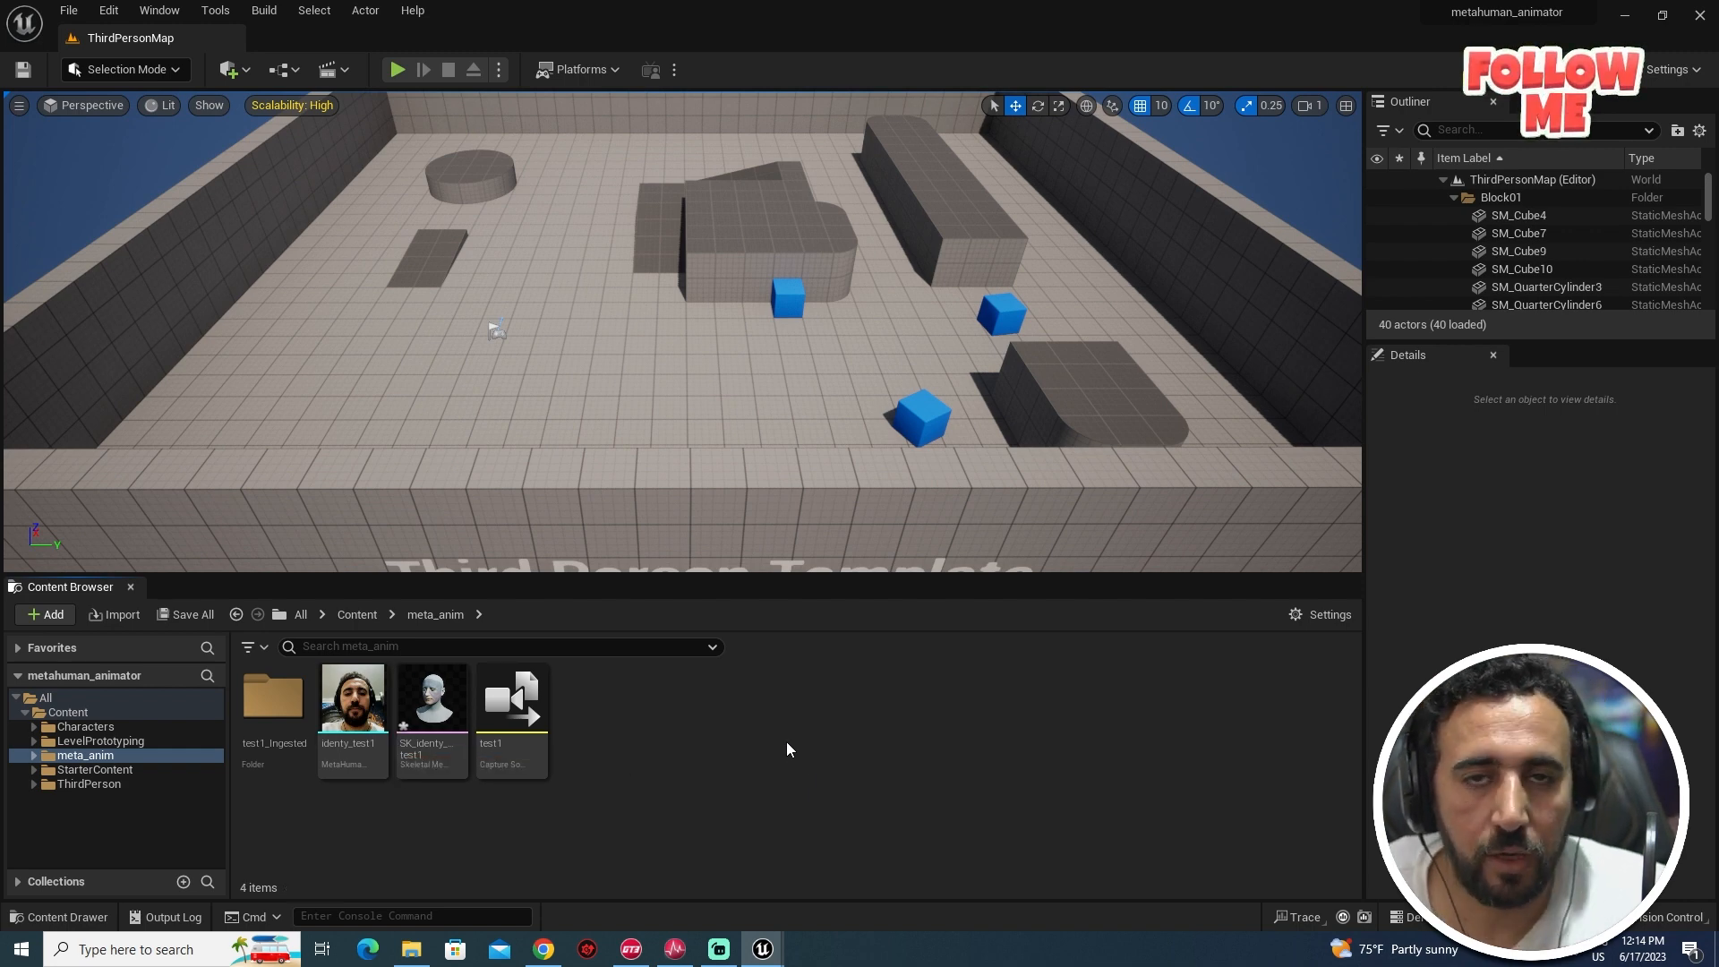
# - Create a MetaHuman Performance asset named test_per1 in meta_anim and open it
pyautogui.rightClick(786, 741)
pyautogui.moveTo(868, 605)
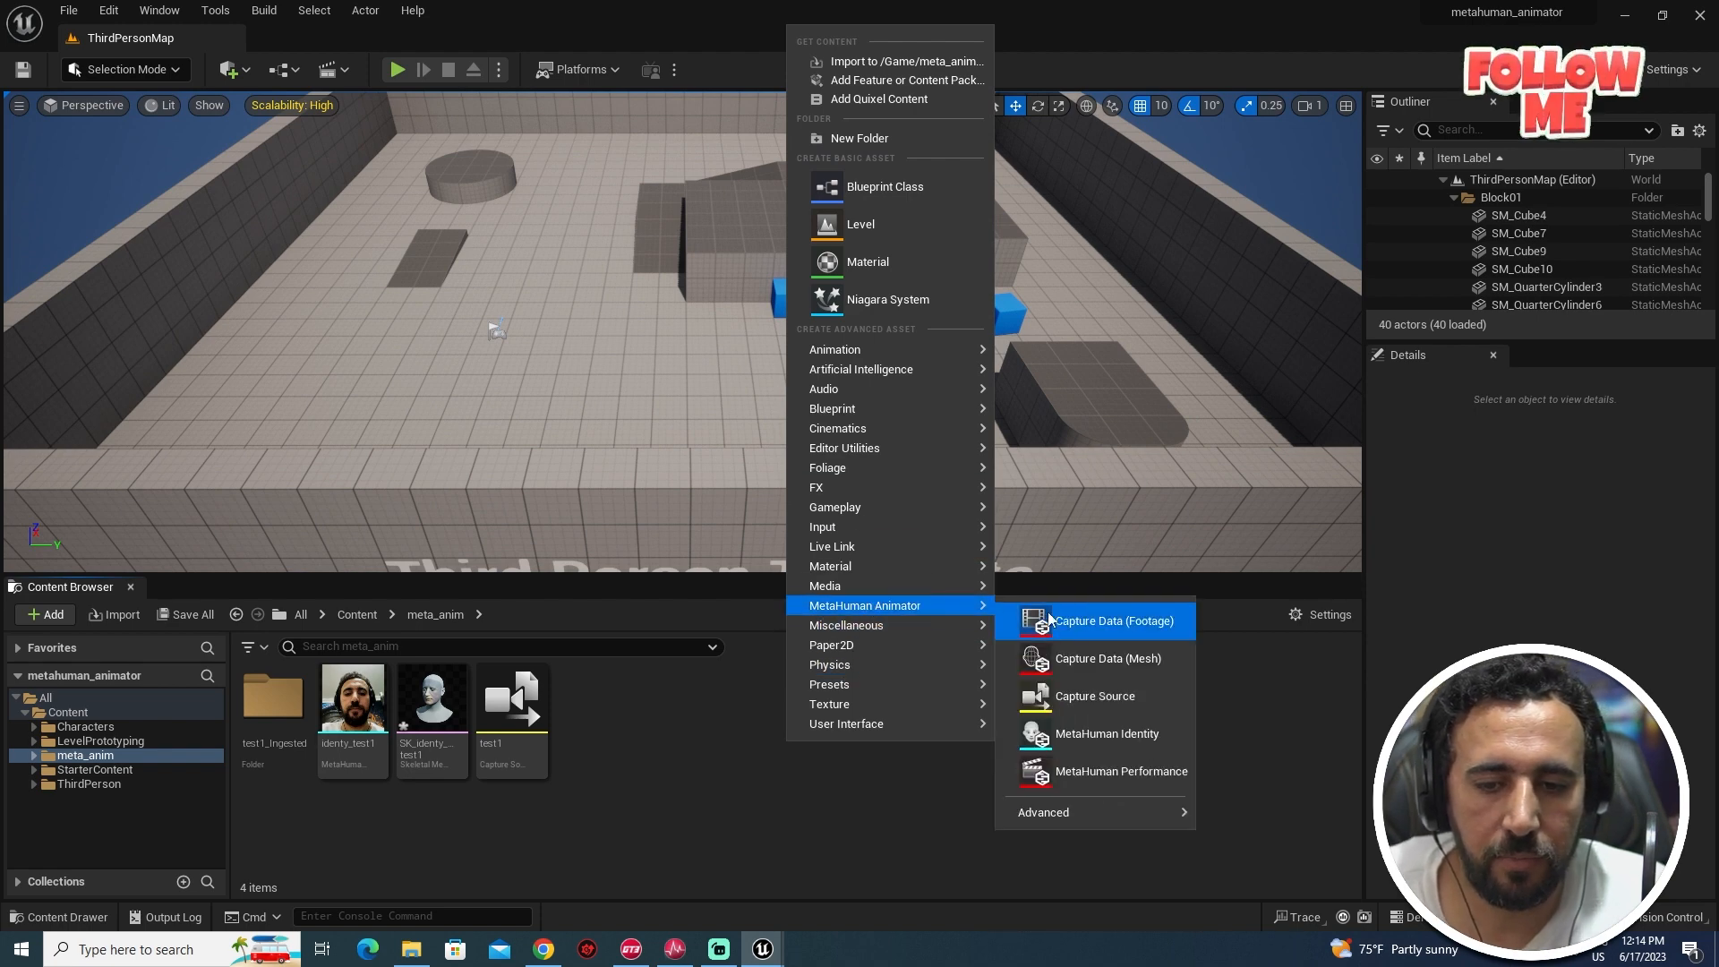
pyautogui.click(1135, 772)
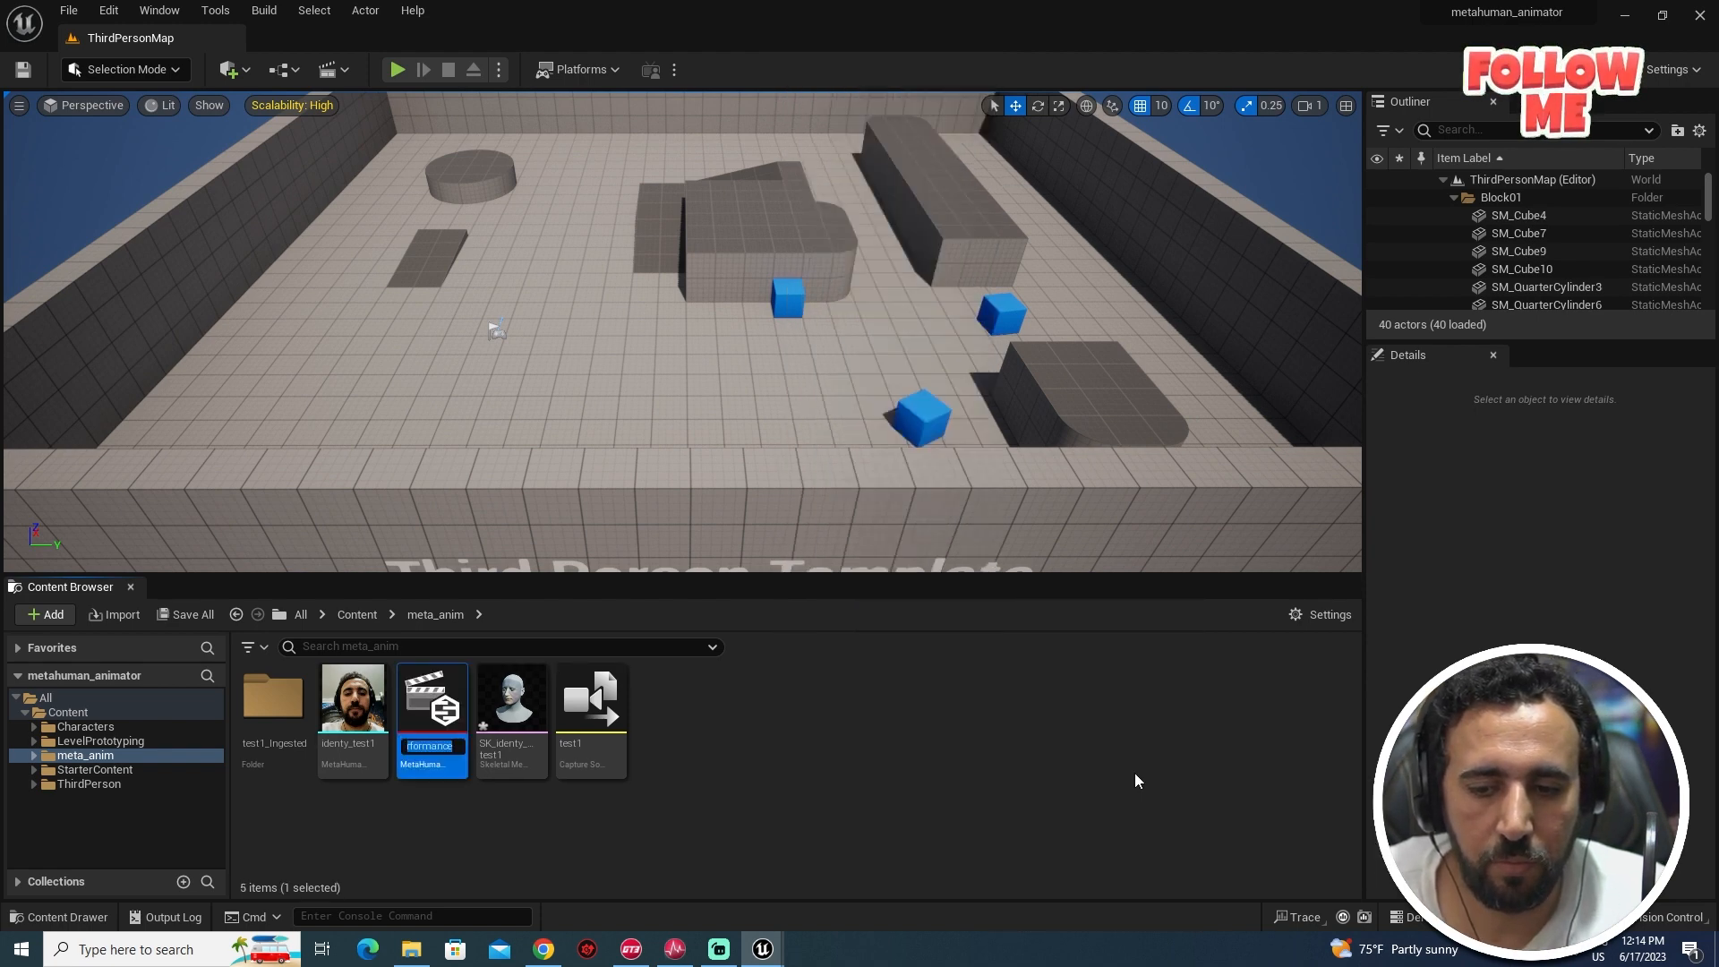
pyautogui.write('test_')
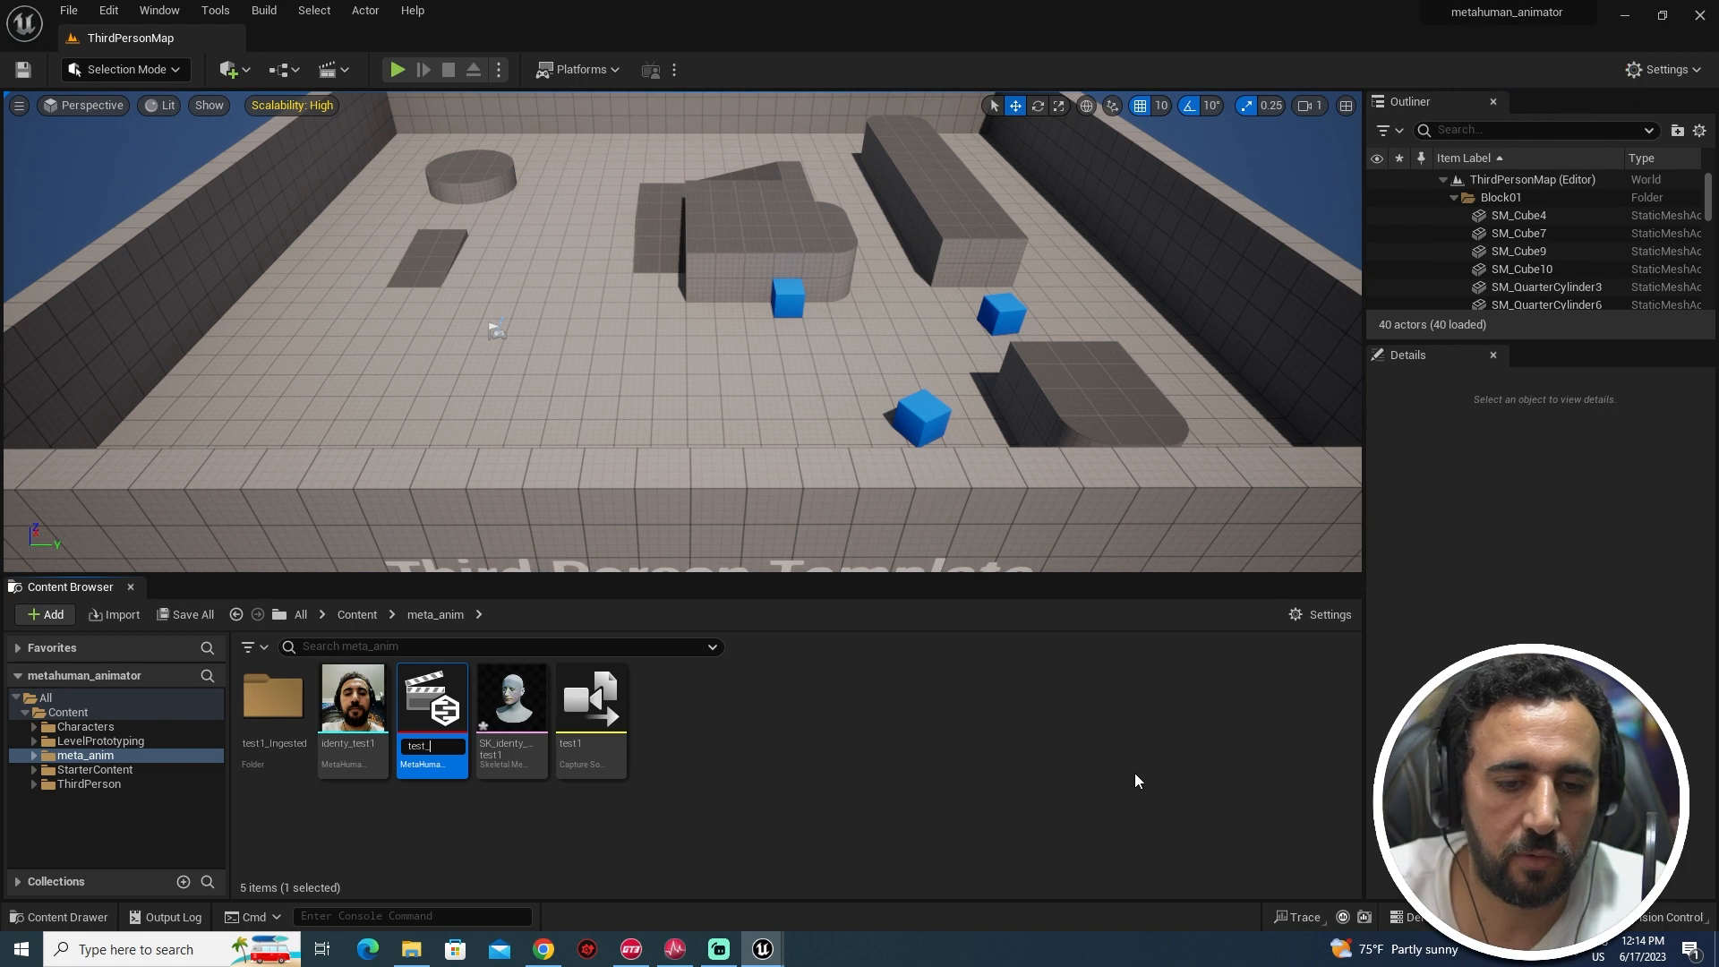
pyautogui.write('per1')
pyautogui.press('Return')
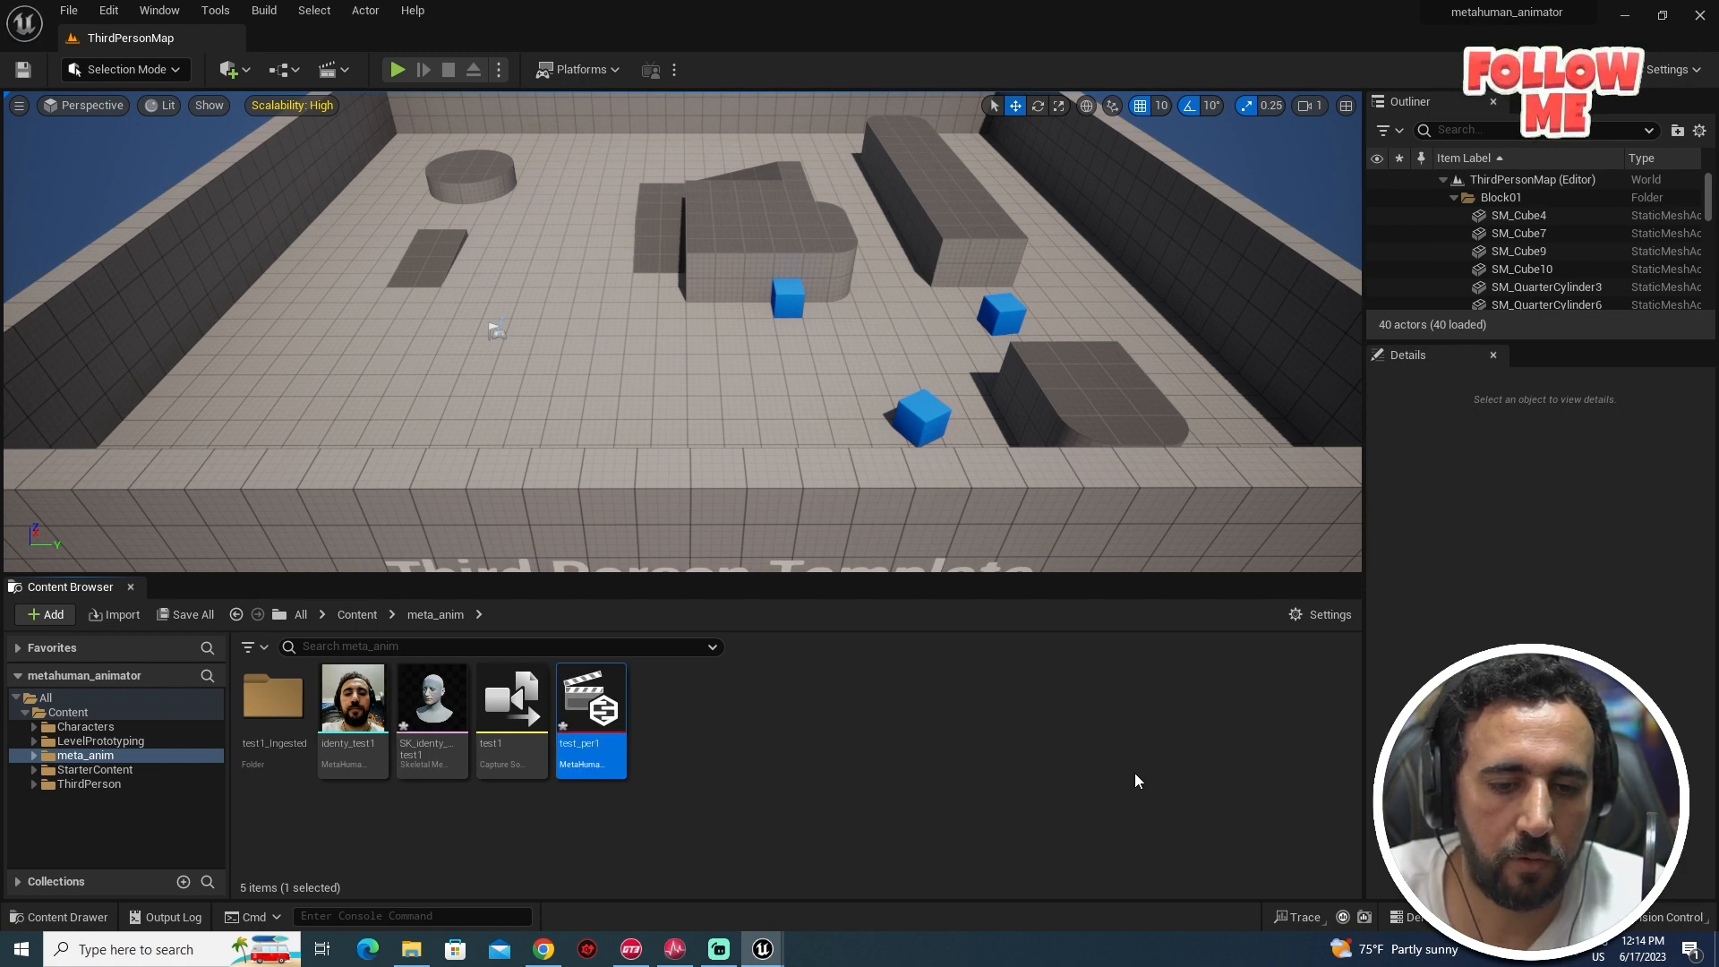
pyautogui.doubleClick(627, 729)
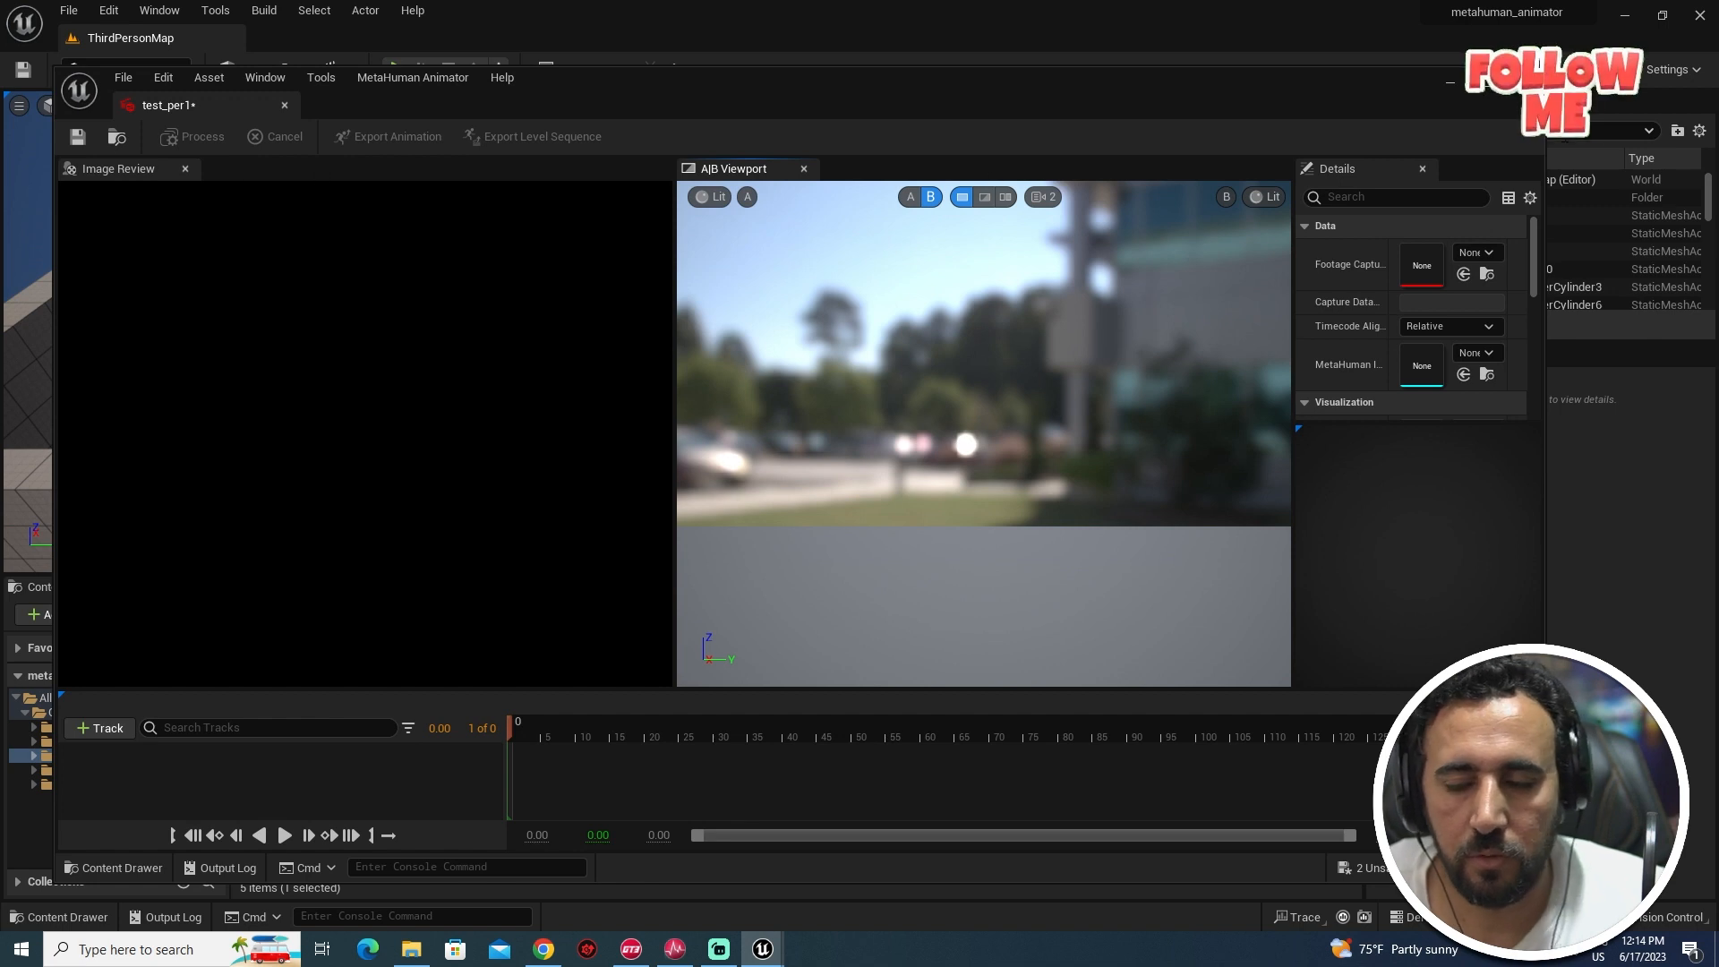
# - Set Footage Capture Data to MySlate_3_iPhone, keeping timecode alignment Relative
pyautogui.click(1475, 253)
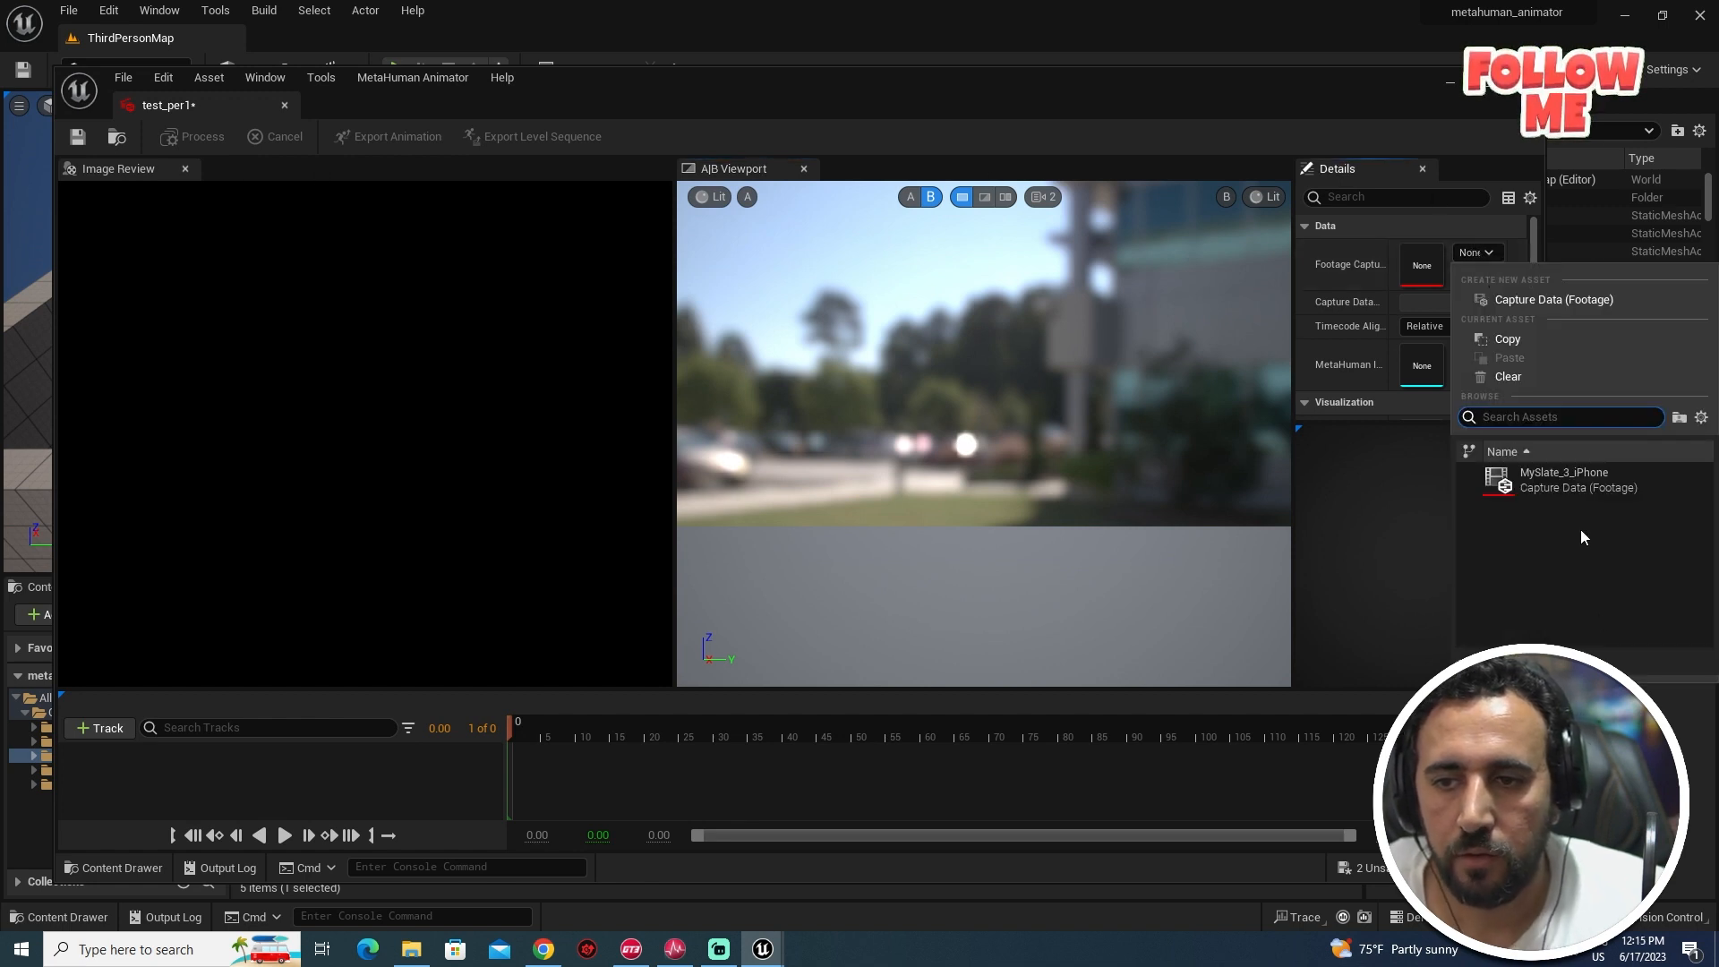
pyautogui.click(1558, 484)
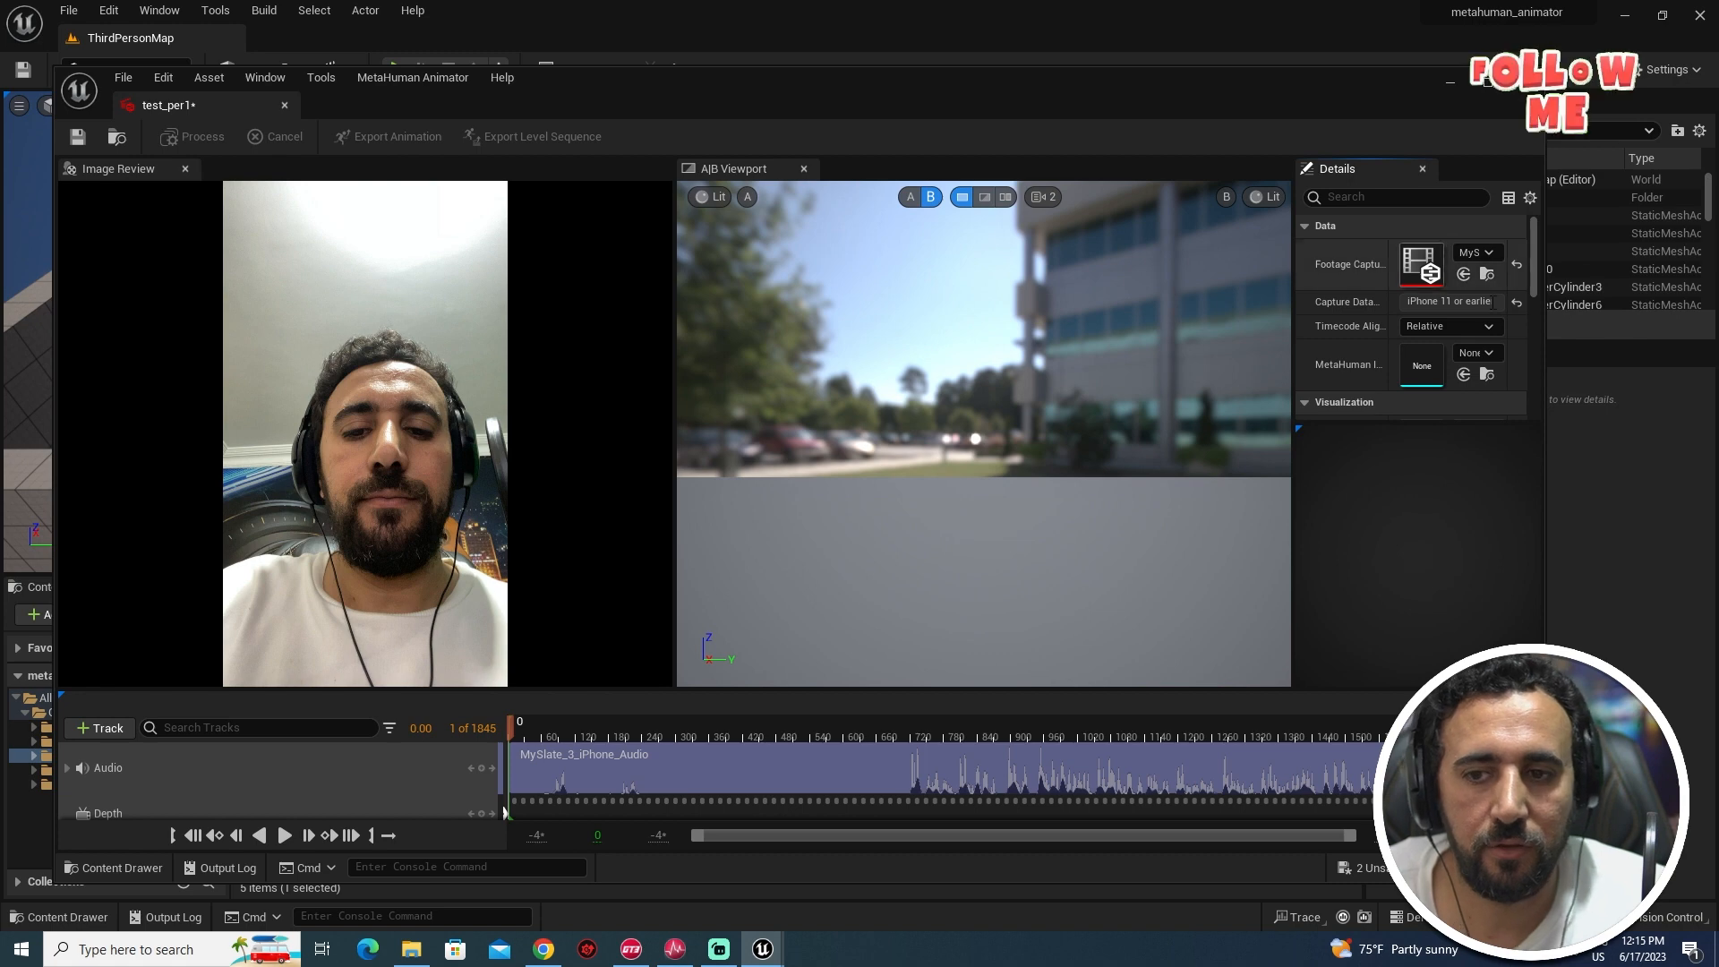
pyautogui.click(1453, 334)
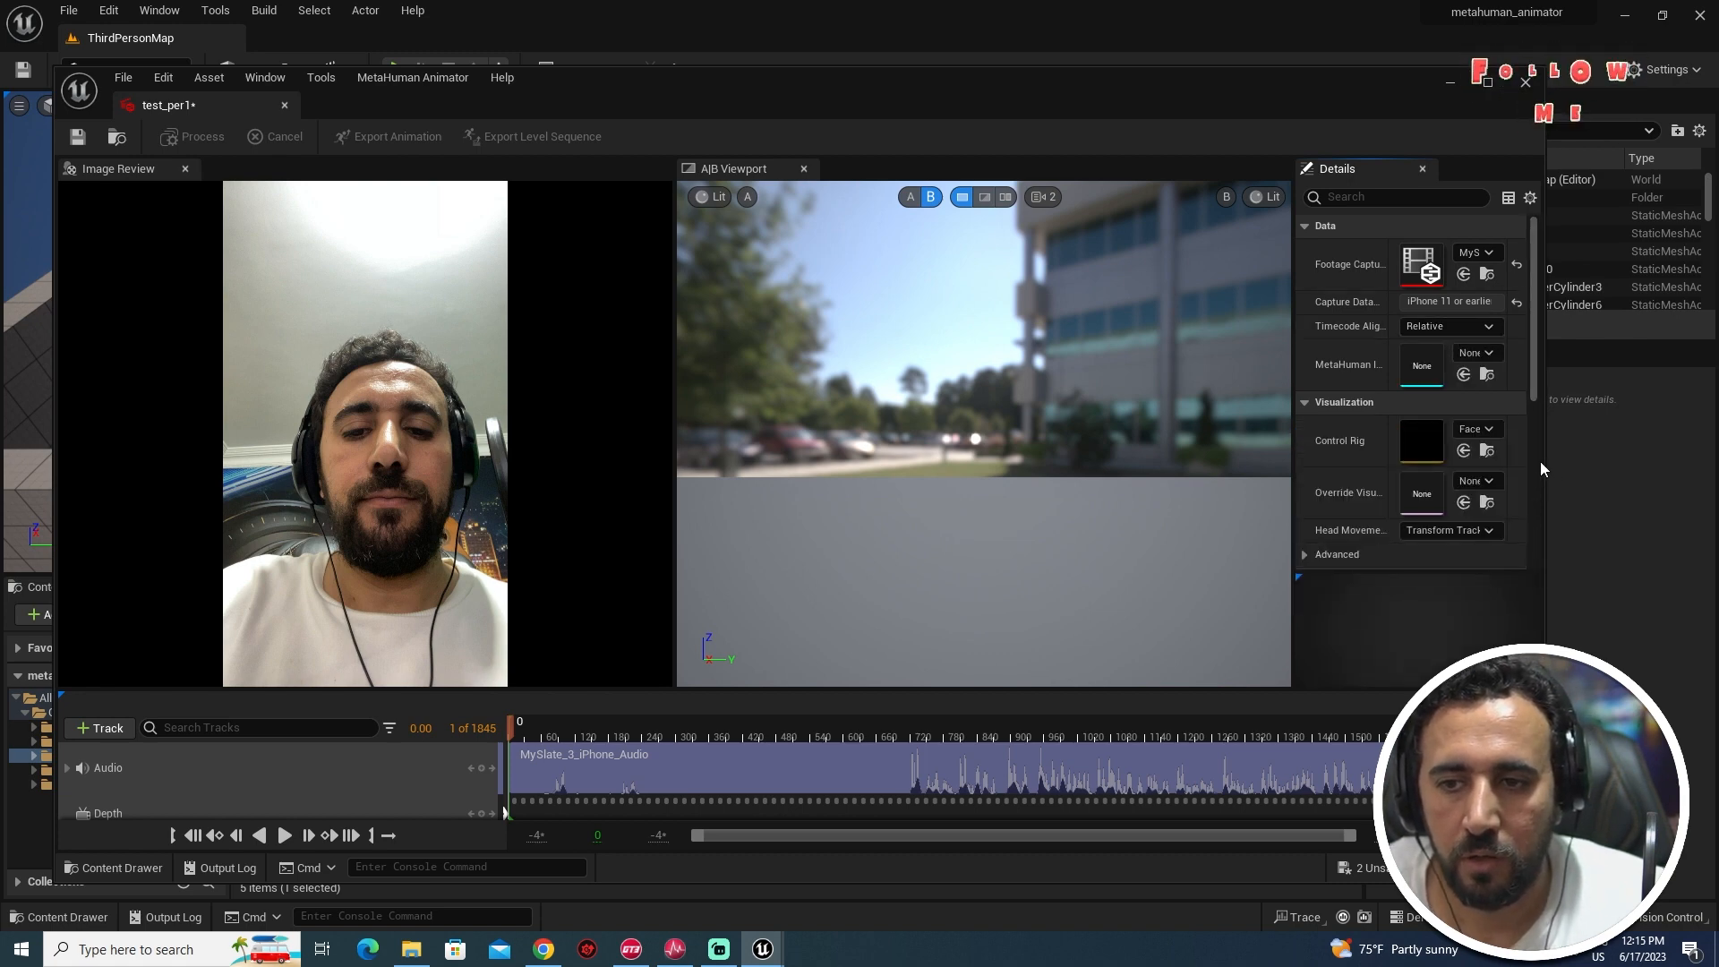
# - Widen the window and Details panel, then assign identy_test1 as the MetaHuman Identity
pyautogui.moveTo(1547, 463); pyautogui.dragTo(1706, 457)
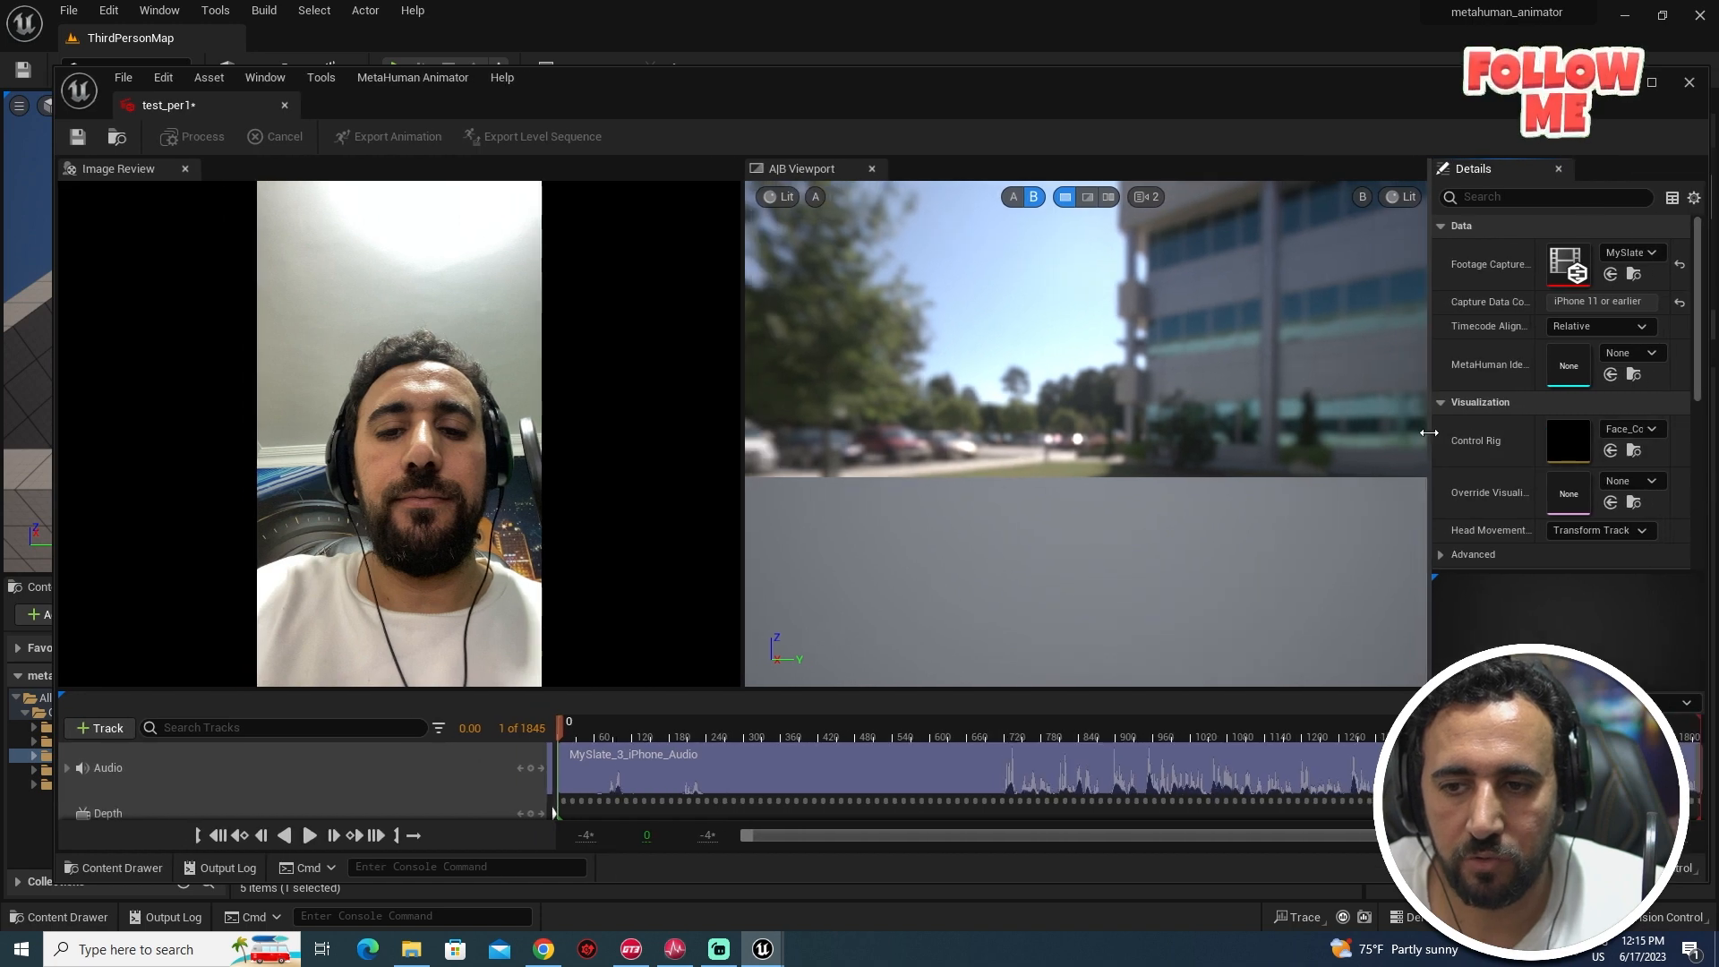
pyautogui.moveTo(1310, 437); pyautogui.dragTo(1272, 437)
pyautogui.click(1650, 355)
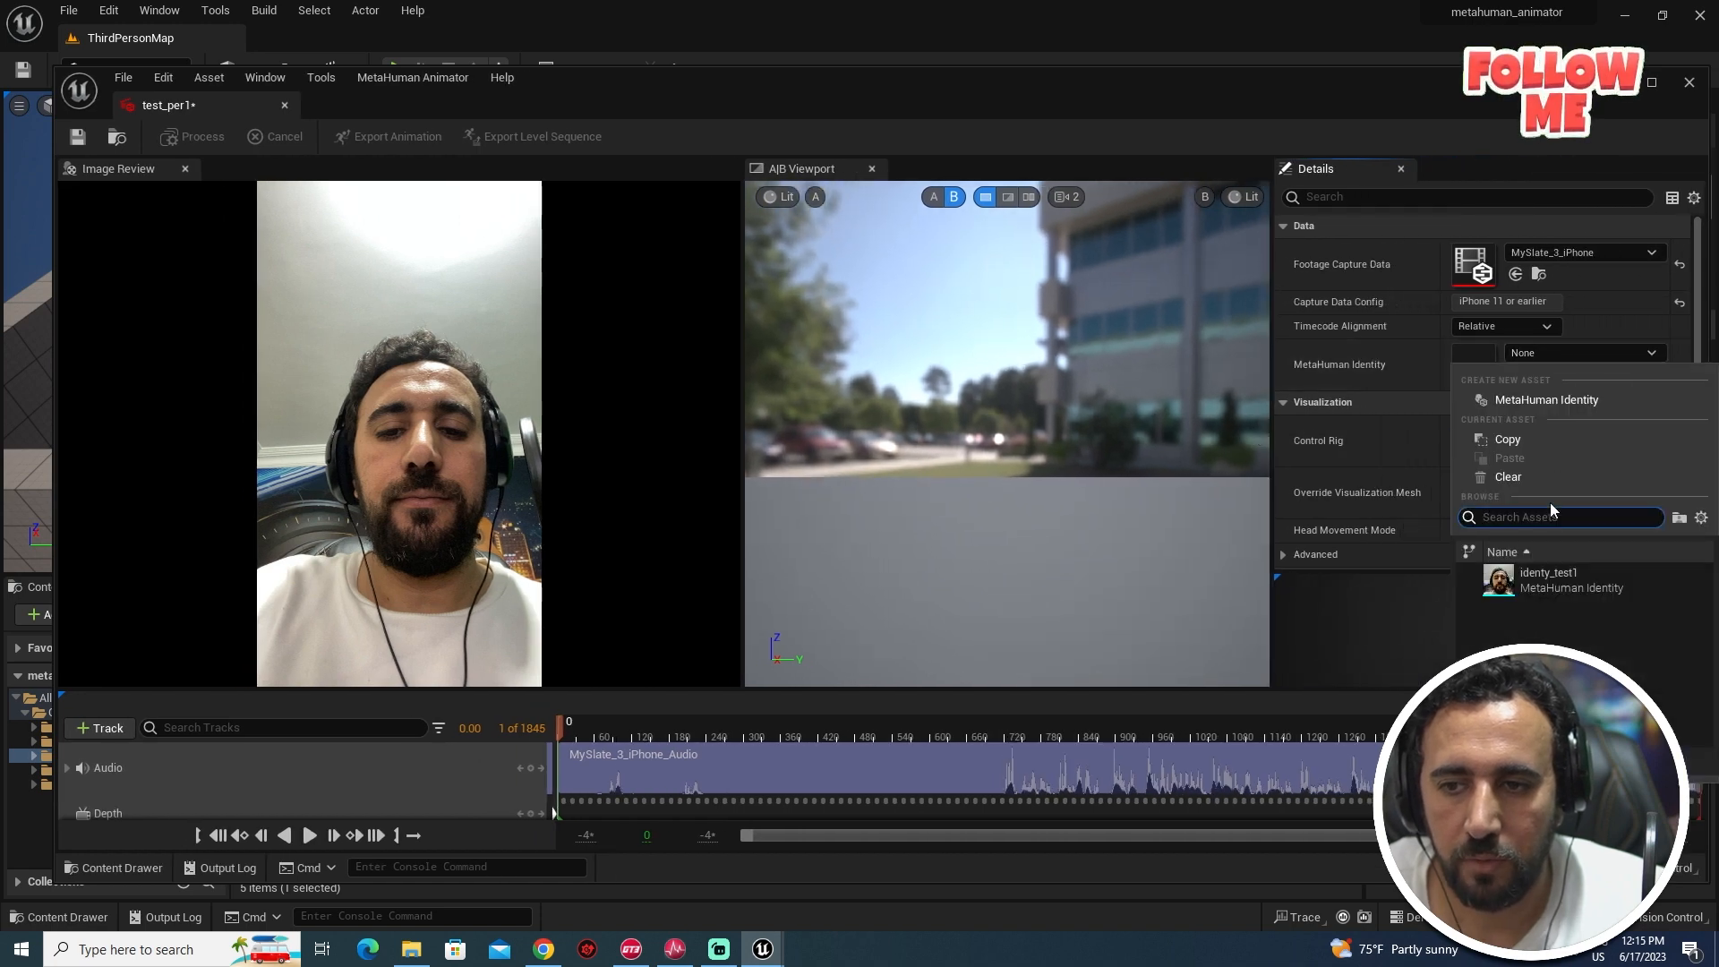
pyautogui.click(1556, 585)
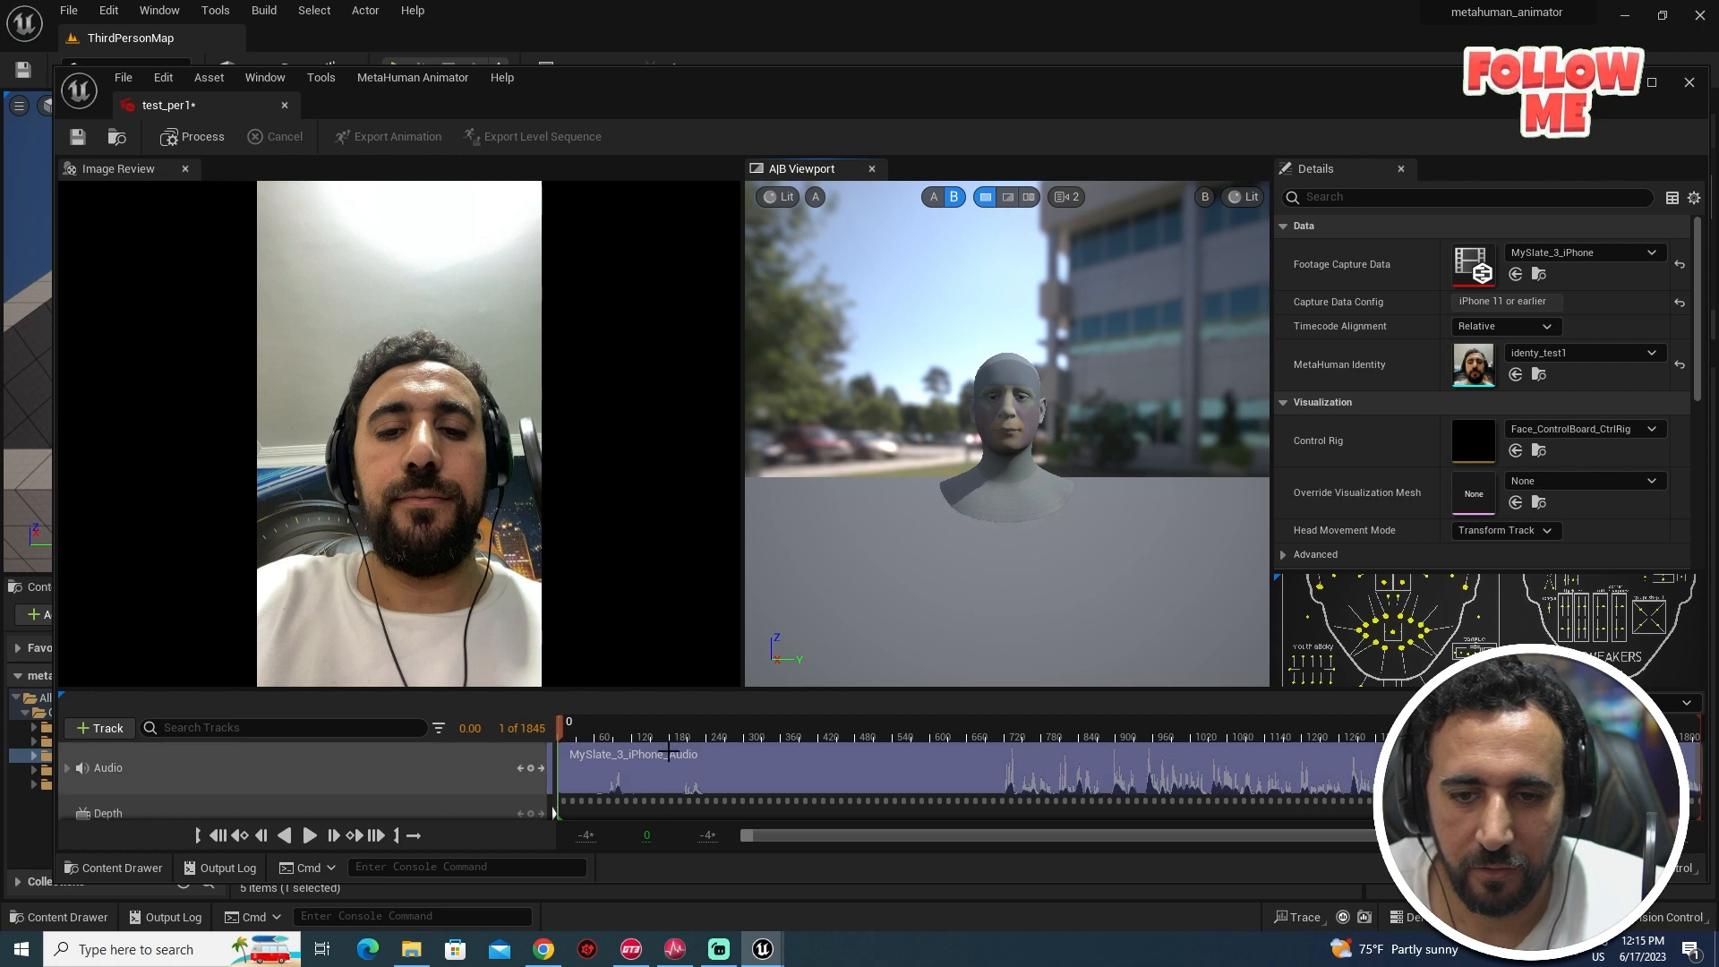
pyautogui.moveTo(667, 739)
pyautogui.mouseDown()
pyautogui.moveTo(553, 748)
pyautogui.moveTo(675, 750)
pyautogui.moveTo(643, 743)
pyautogui.mouseUp()
# - Play and scrub the take to find the start, setting 945 as the first frame to process
pyautogui.press('space')
pyautogui.click(1050, 736)
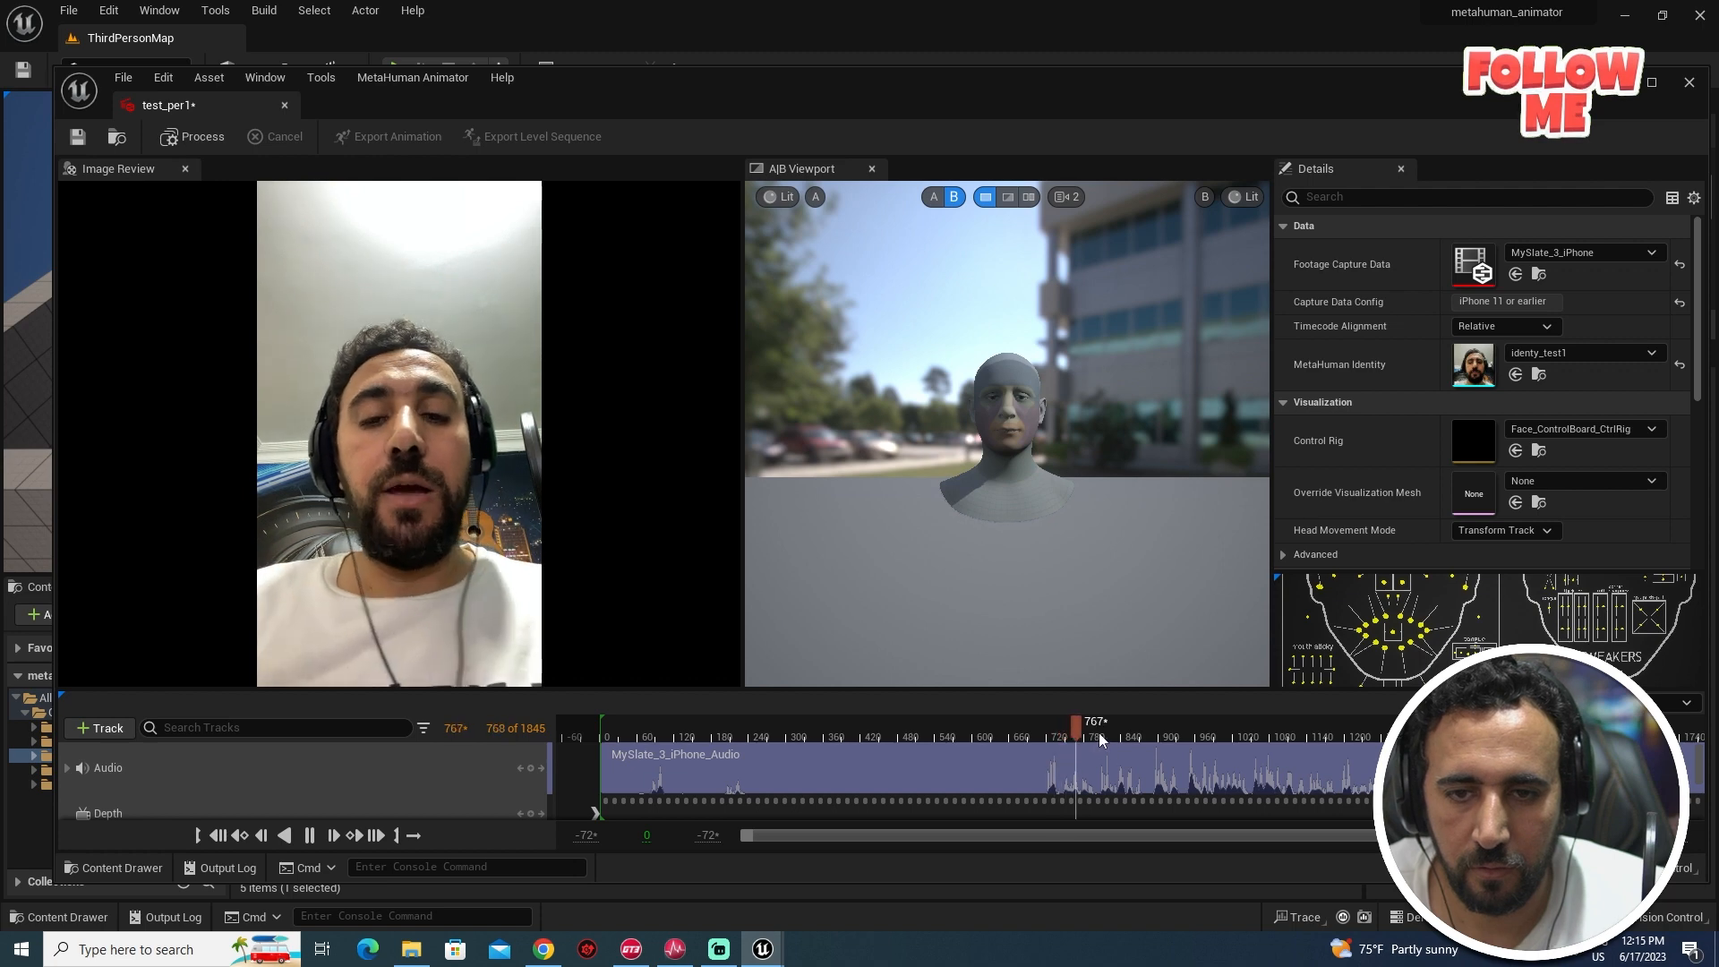
pyautogui.moveTo(1088, 736); pyautogui.dragTo(1154, 744)
pyautogui.keyDown('ctrl'); pyautogui.scroll(-1, 1130, 768); pyautogui.keyUp('ctrl')
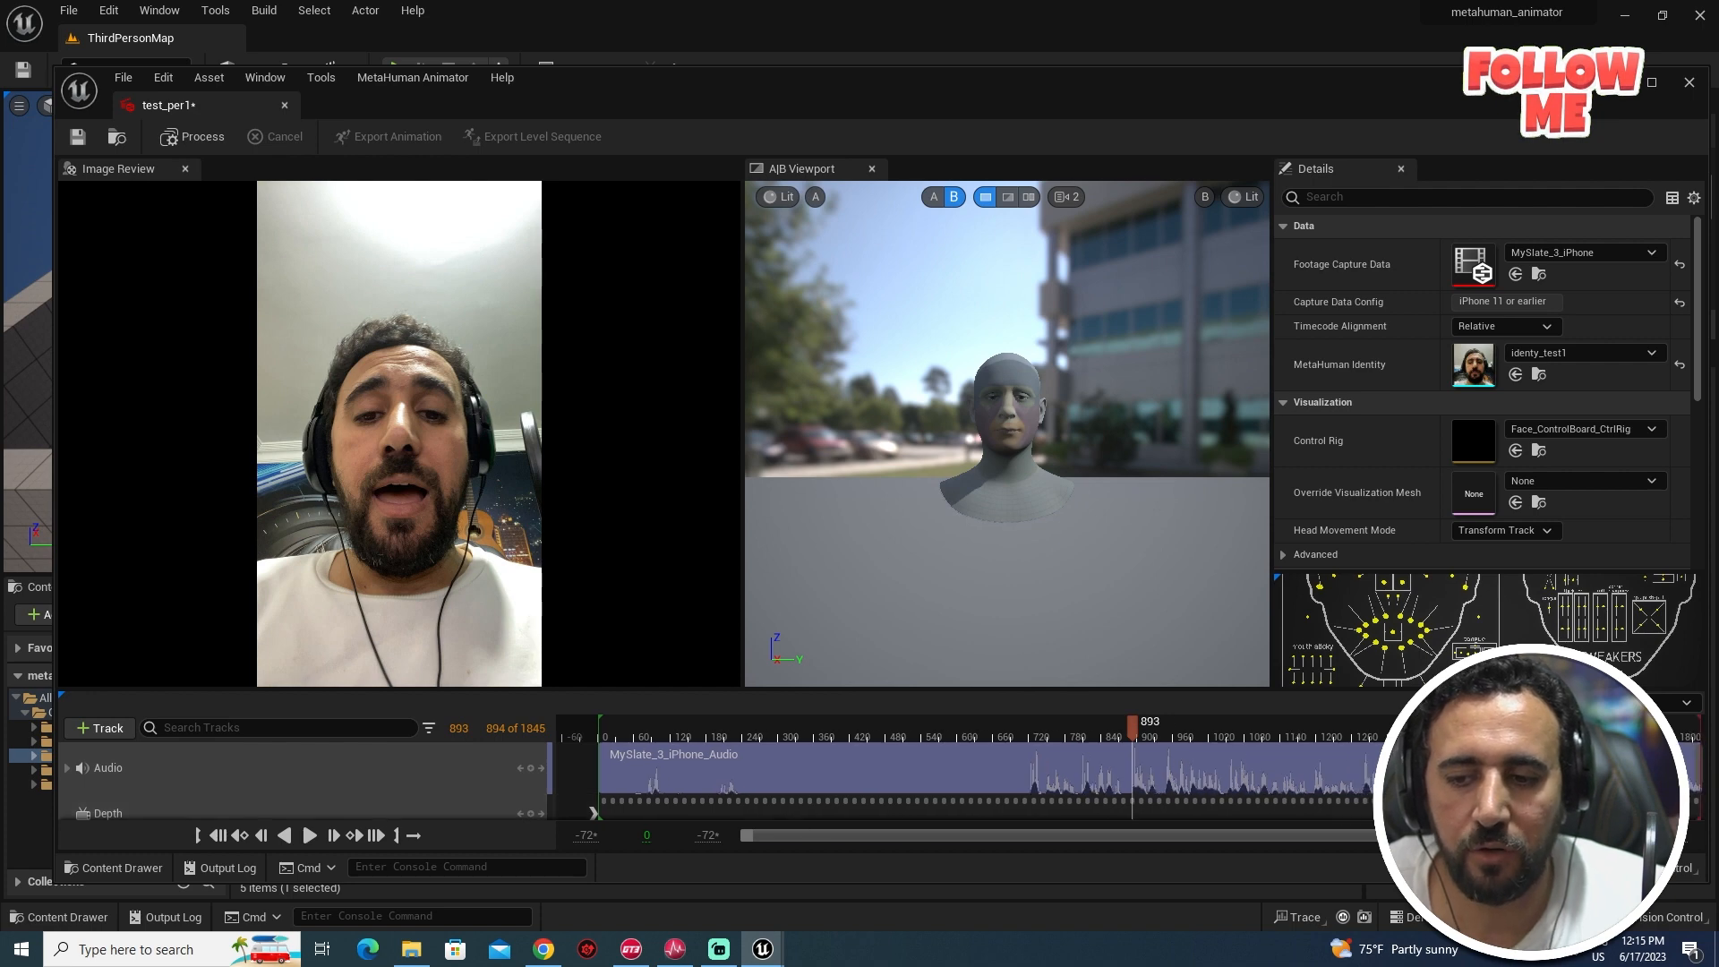
pyautogui.click(1163, 736)
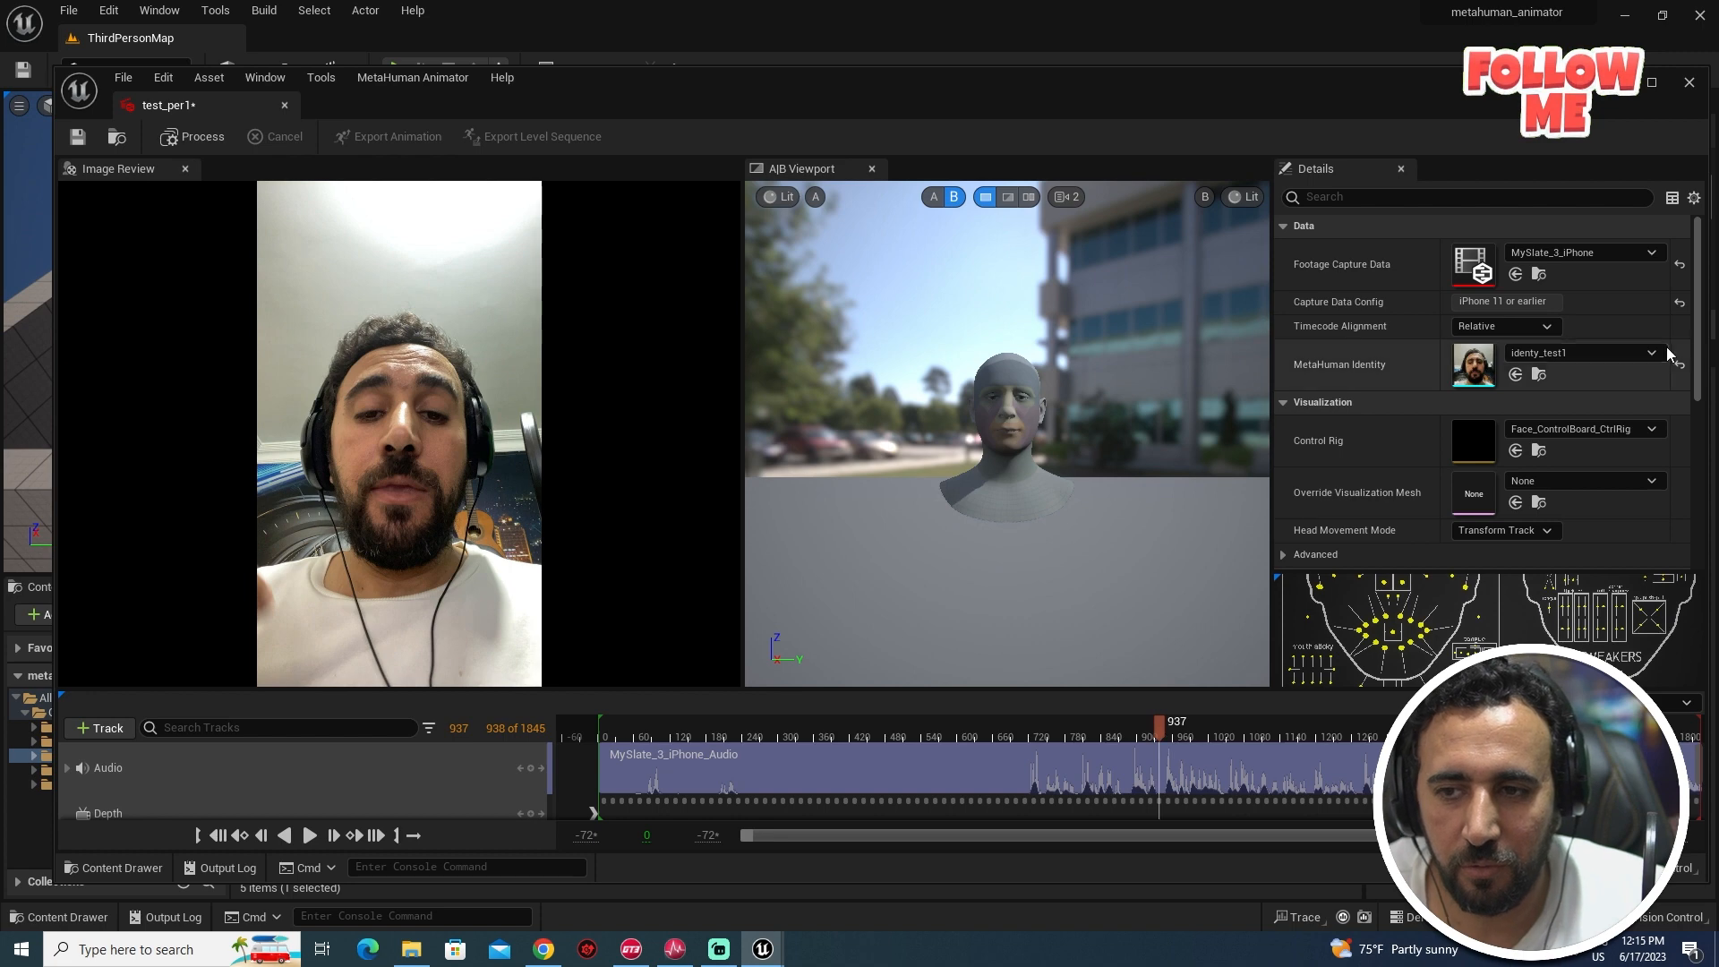
pyautogui.moveTo(1698, 358); pyautogui.dragTo(1706, 494)
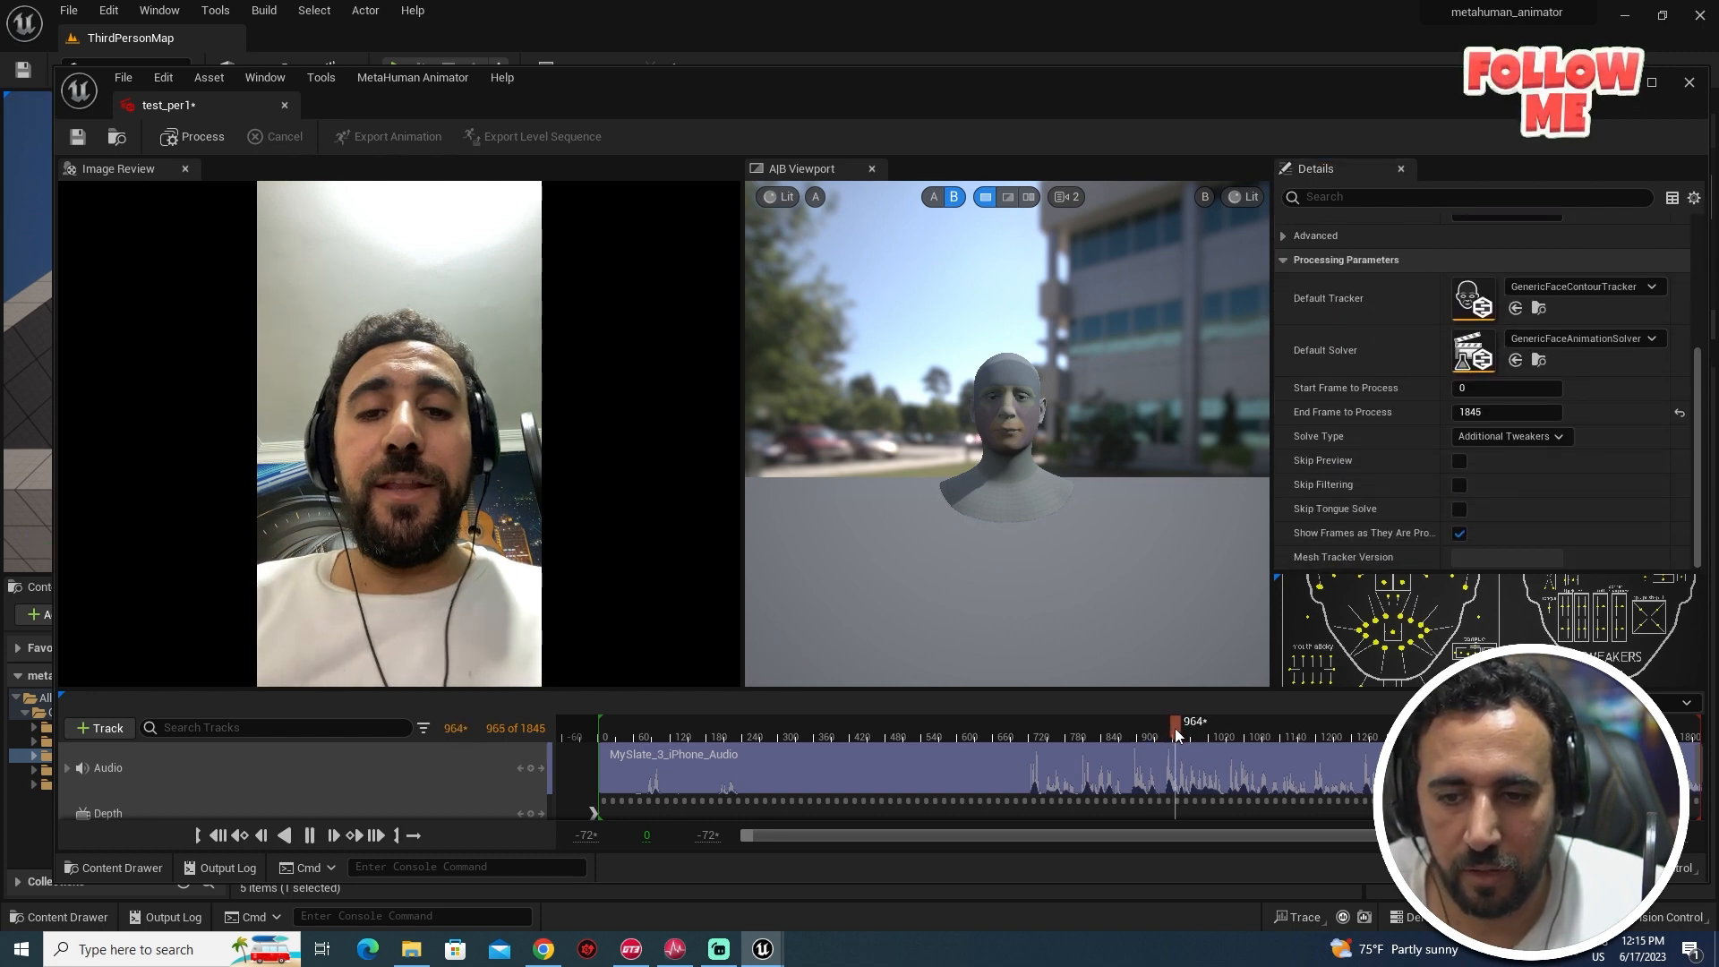
pyautogui.press('space')
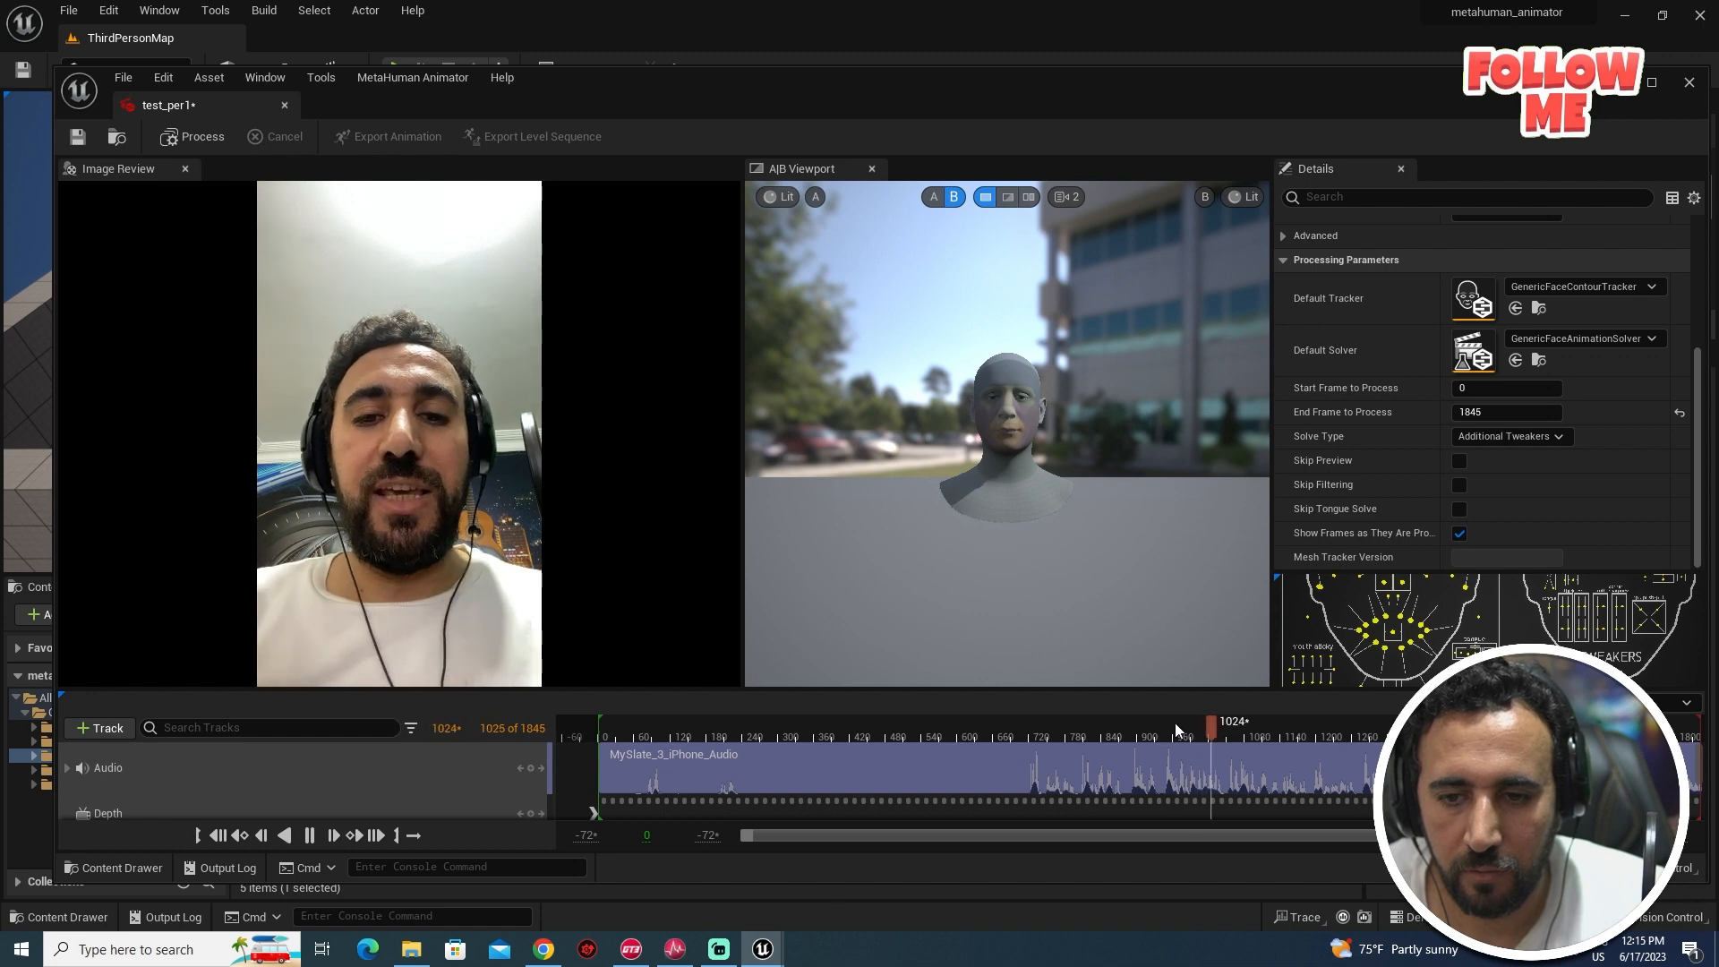
pyautogui.click(1187, 735)
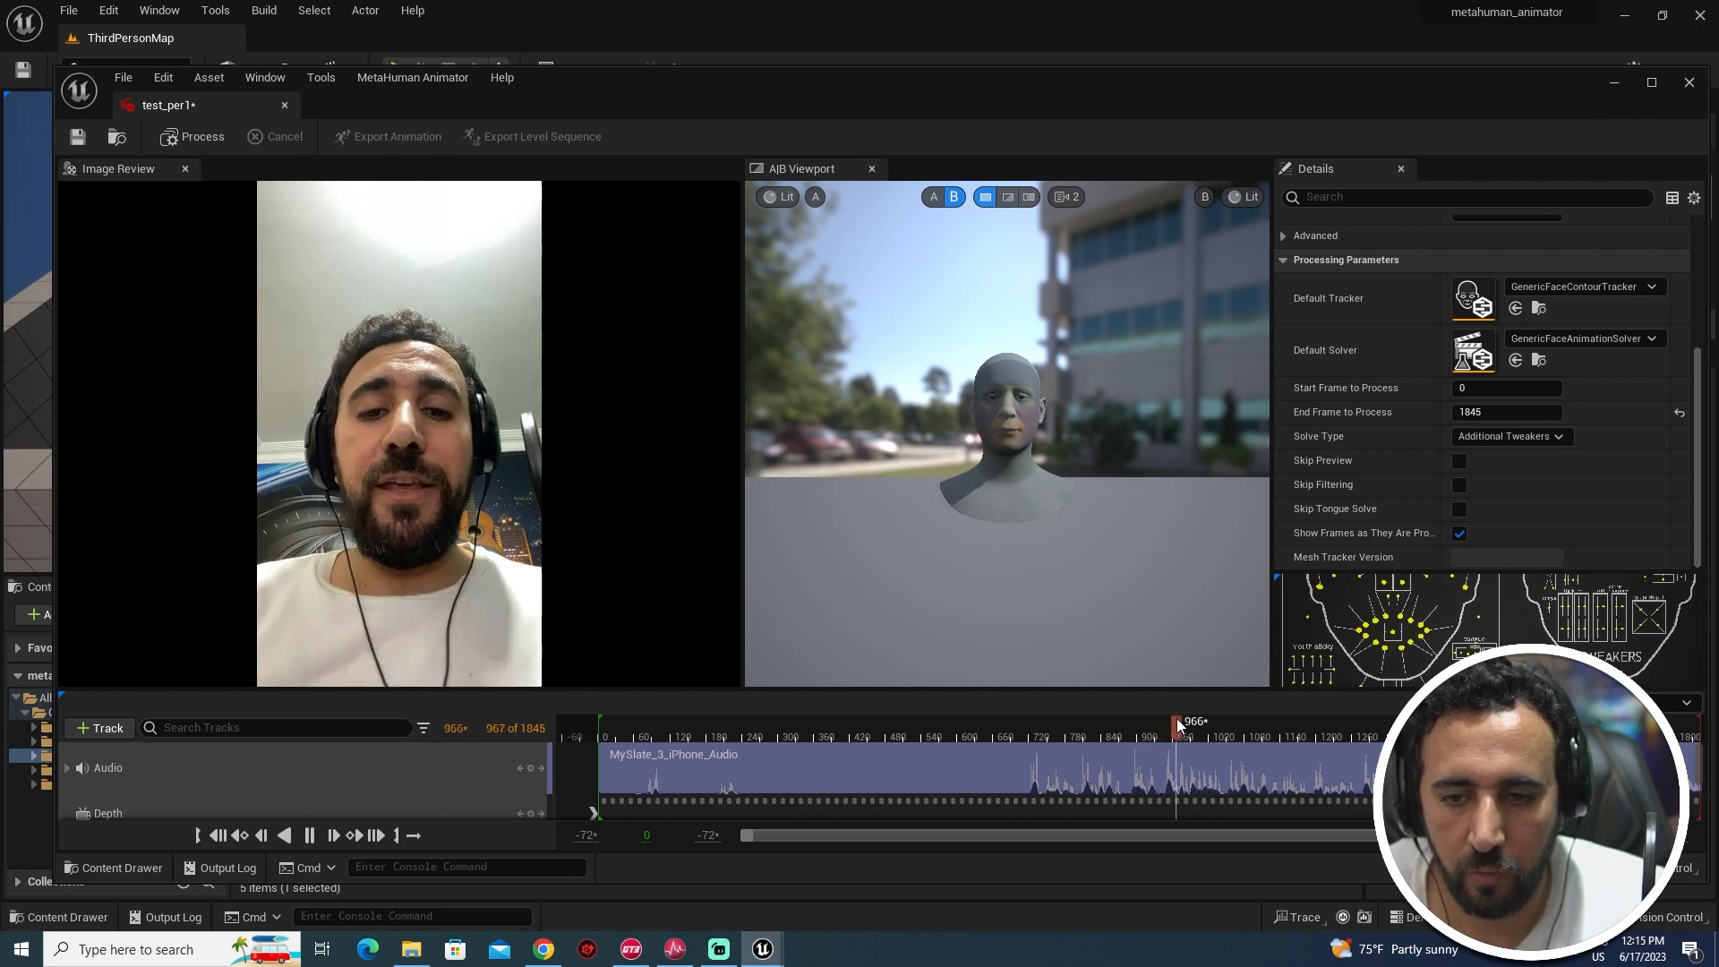
pyautogui.click(1135, 722)
pyautogui.moveTo(1133, 728); pyautogui.dragTo(1169, 736)
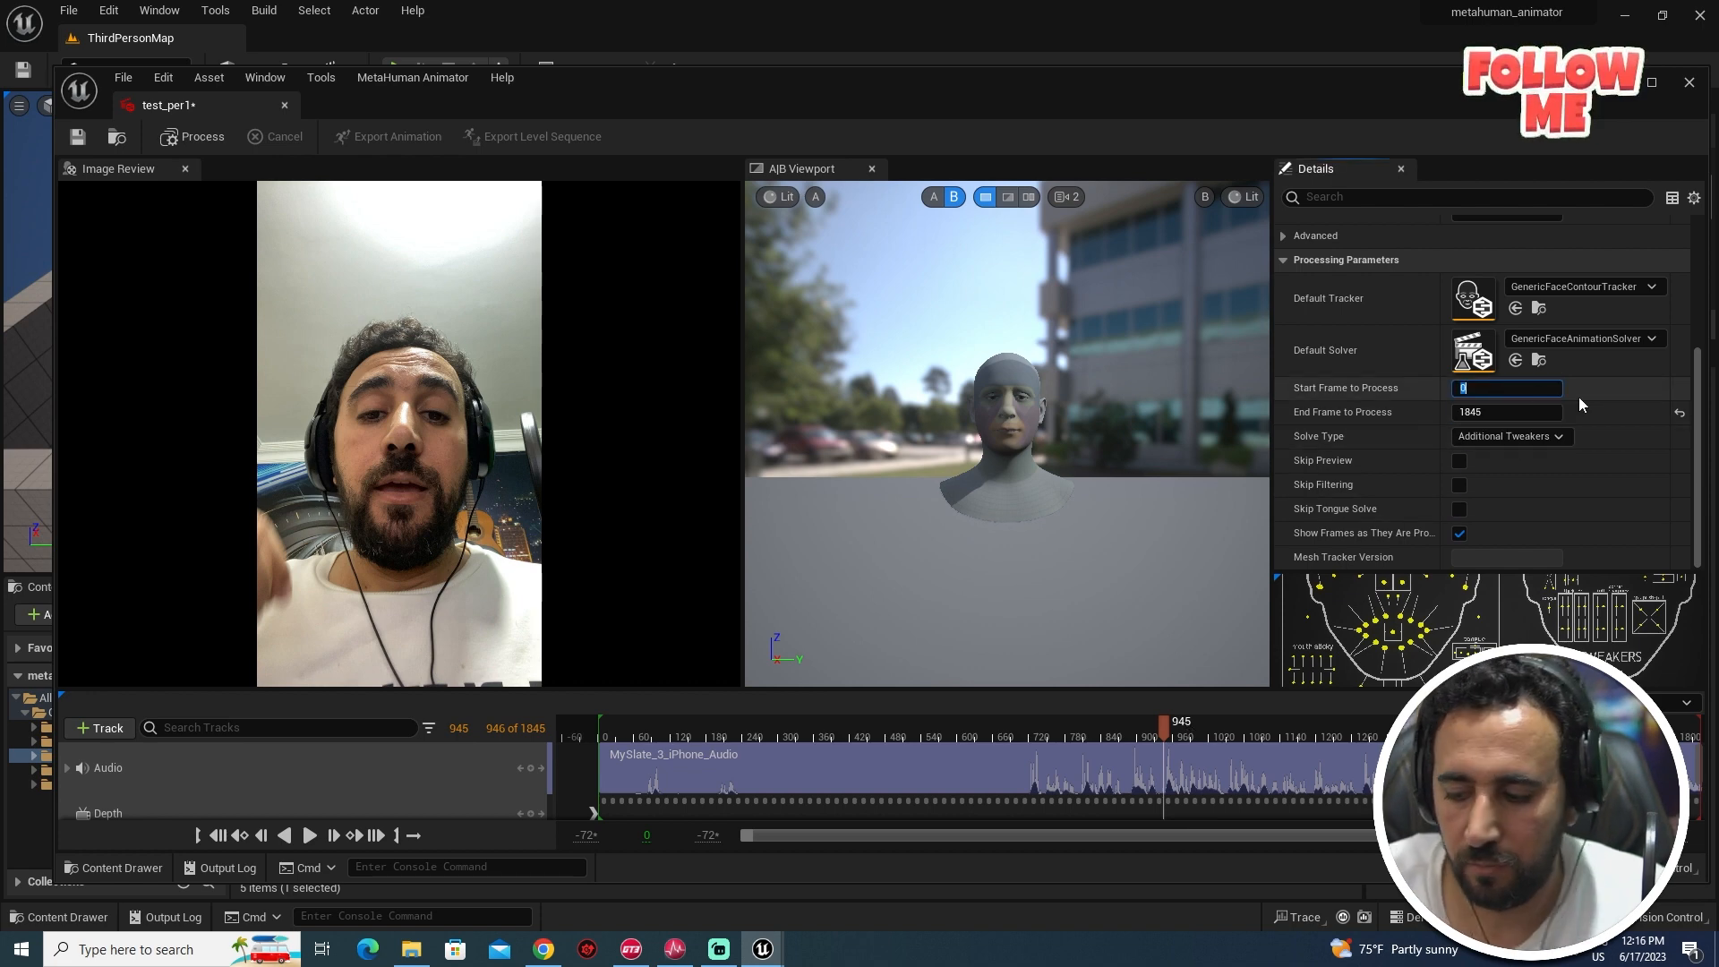
pyautogui.write('945')
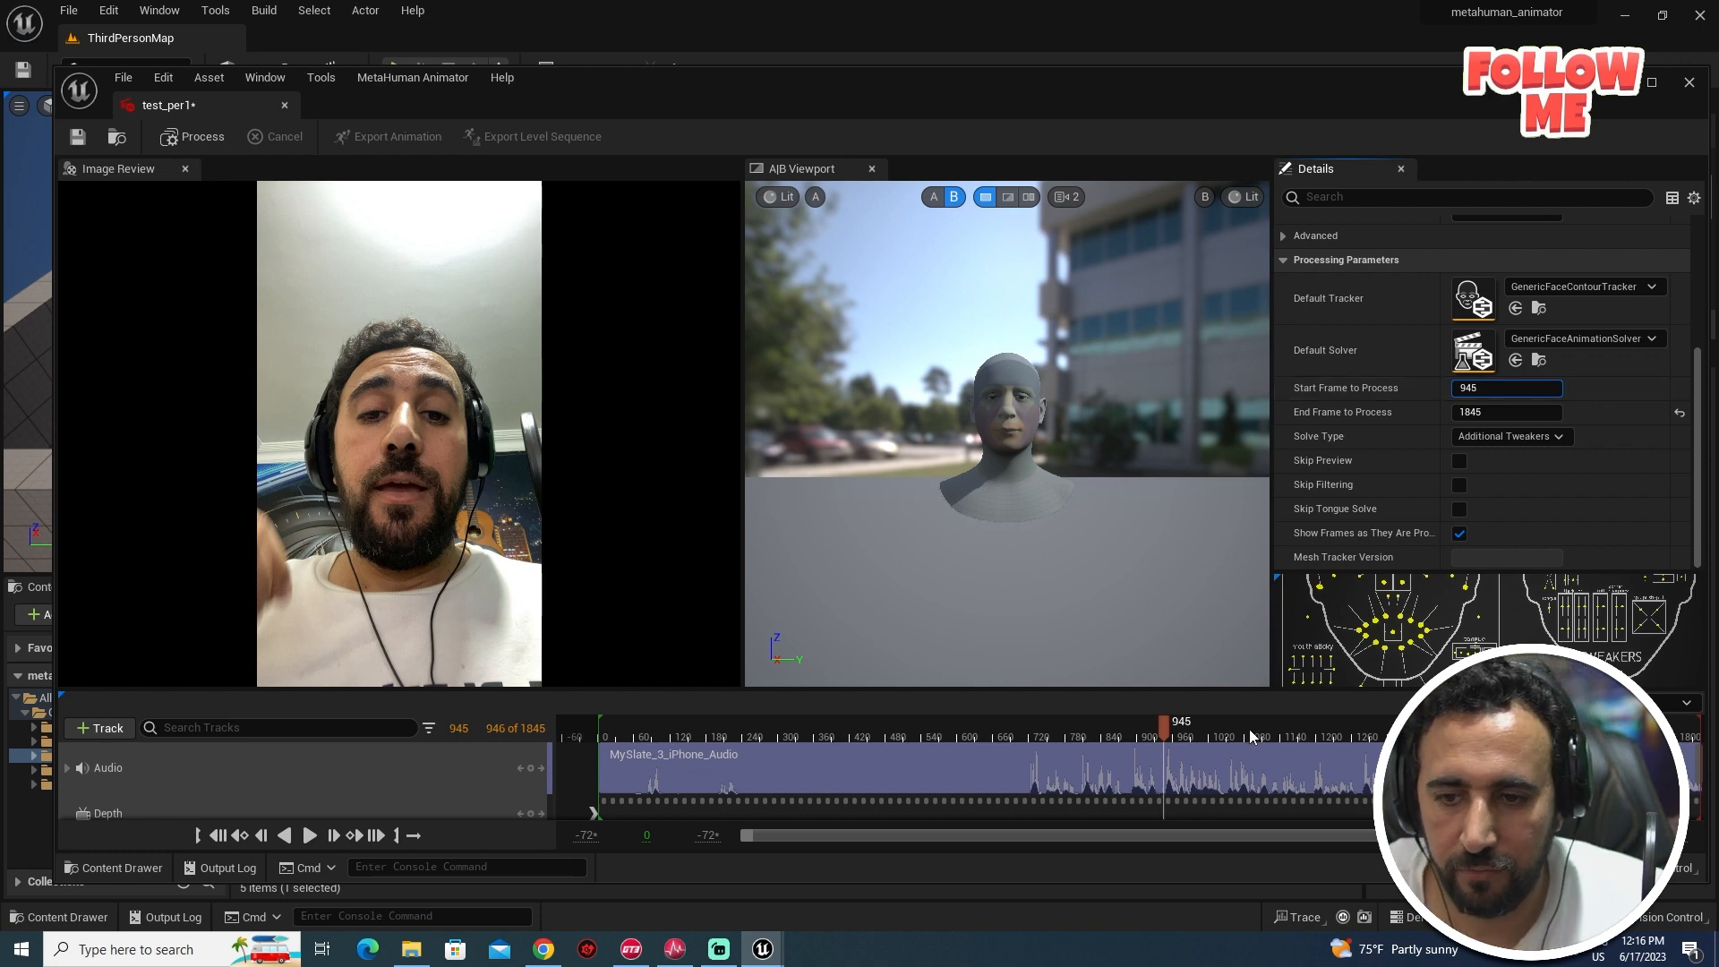
pyautogui.press('Return')
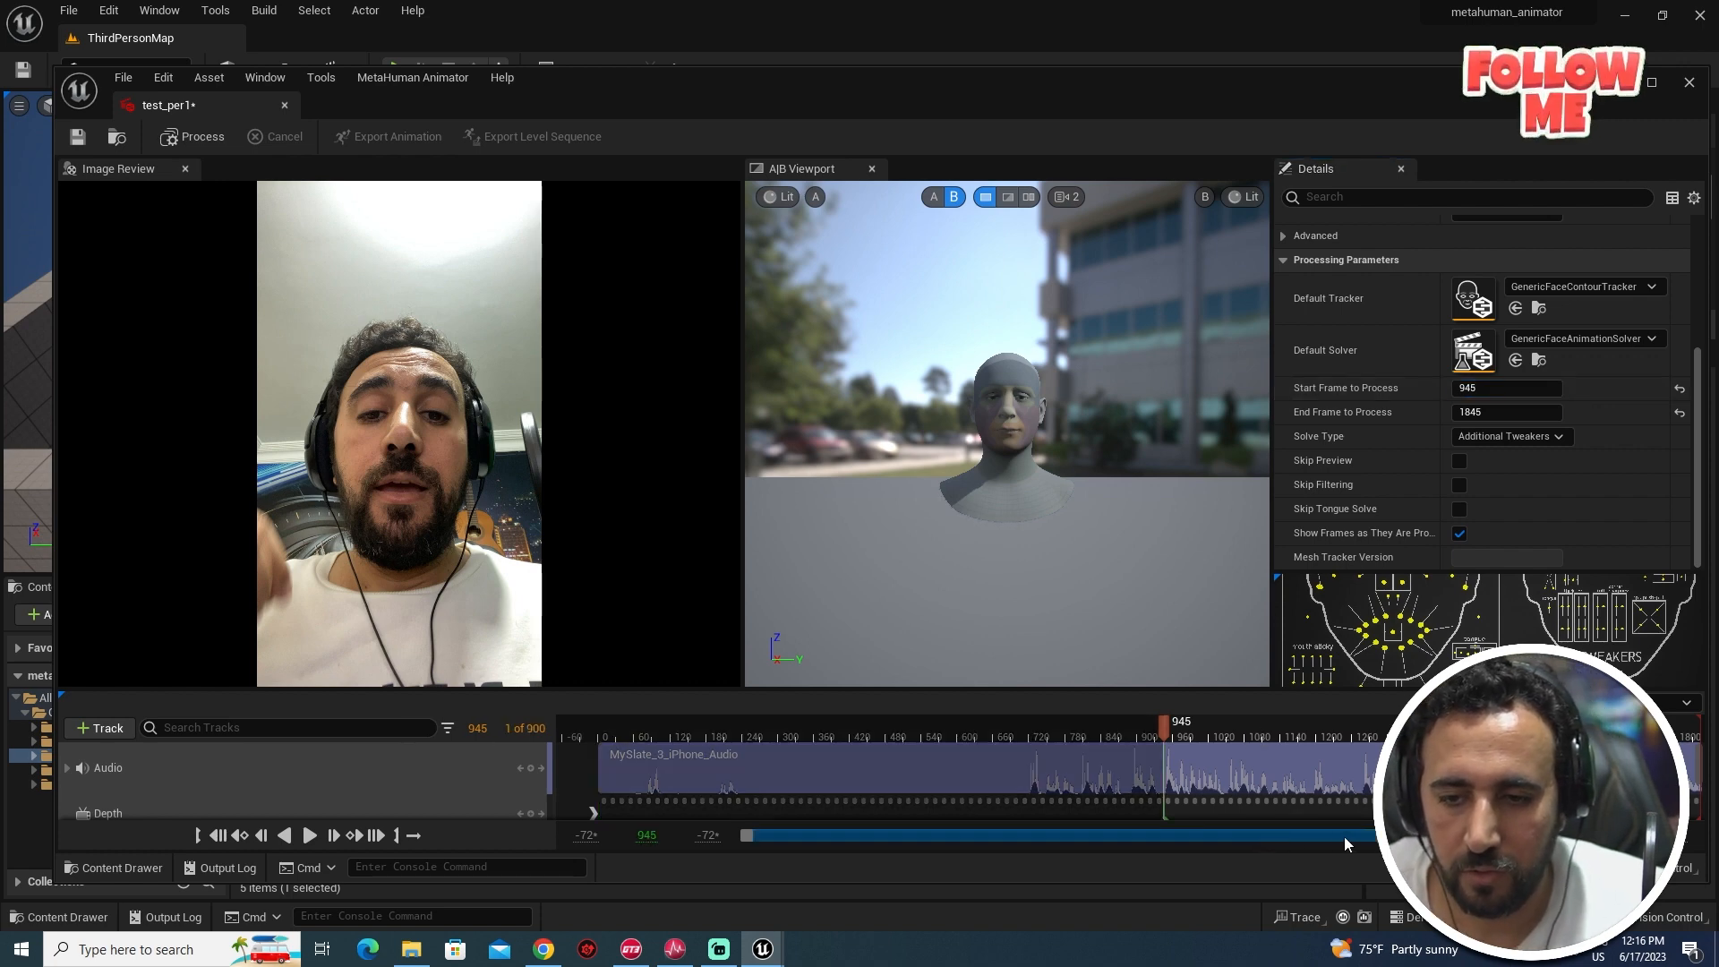
# - Preview past frame 945, pause at 1594 and set it as End Frame to Process
pyautogui.moveTo(1165, 730); pyautogui.dragTo(1415, 731)
pyautogui.press('space')
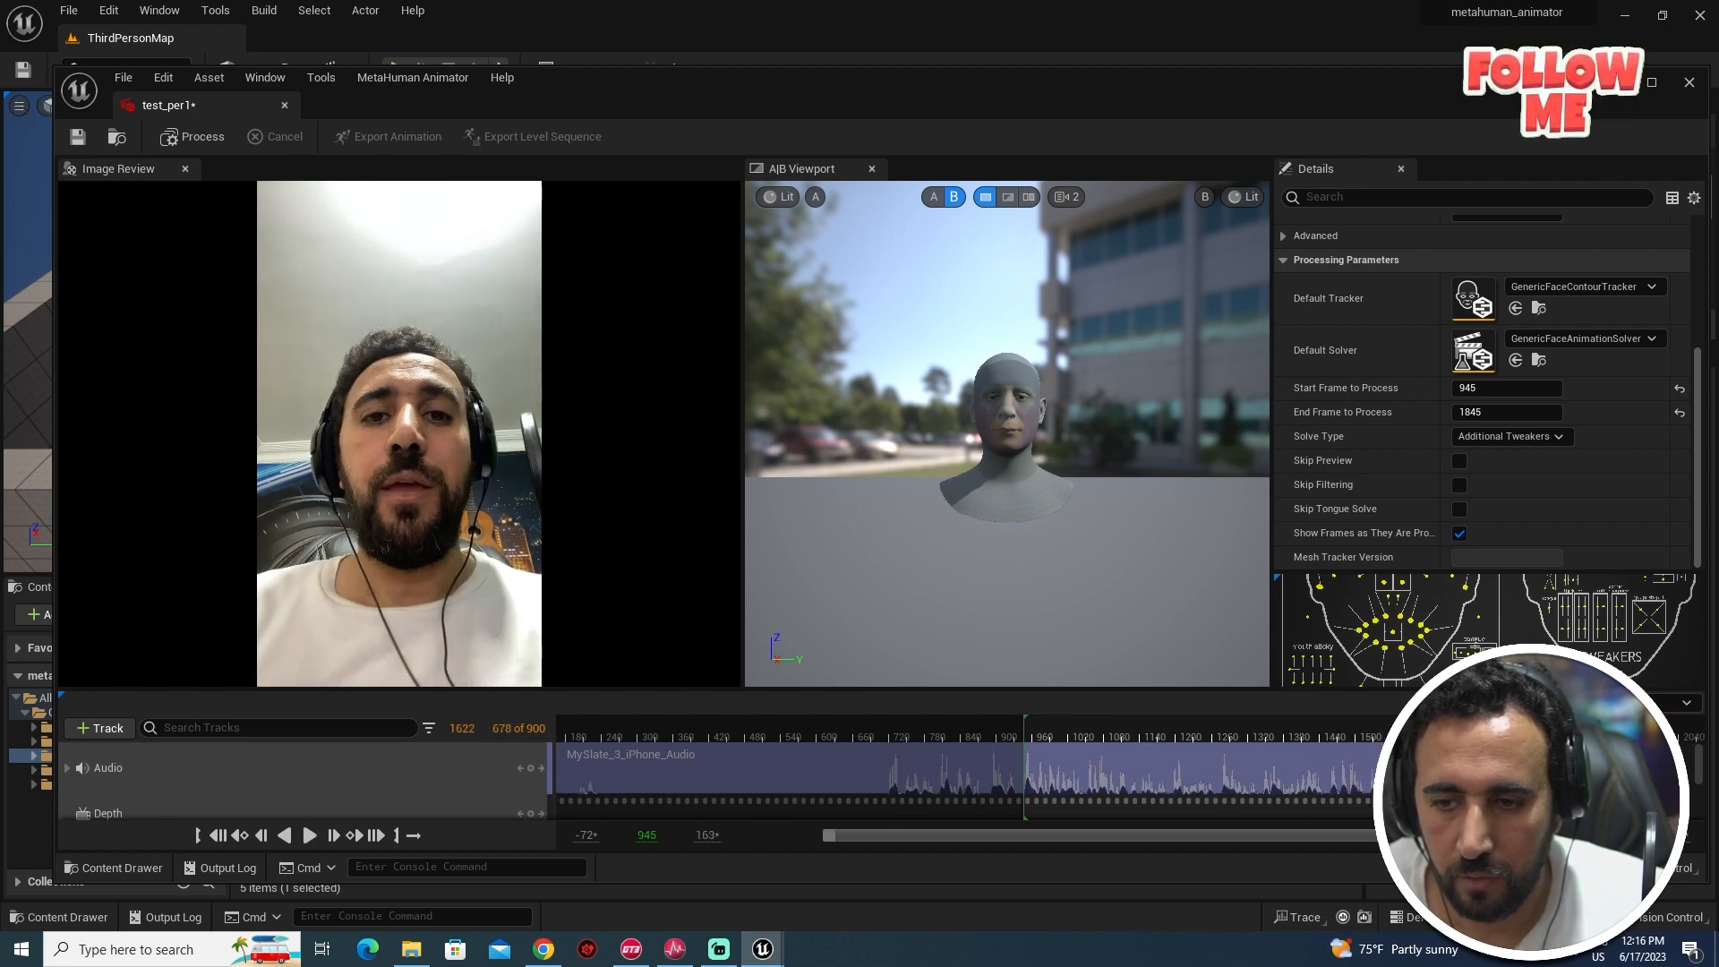
pyautogui.press('space')
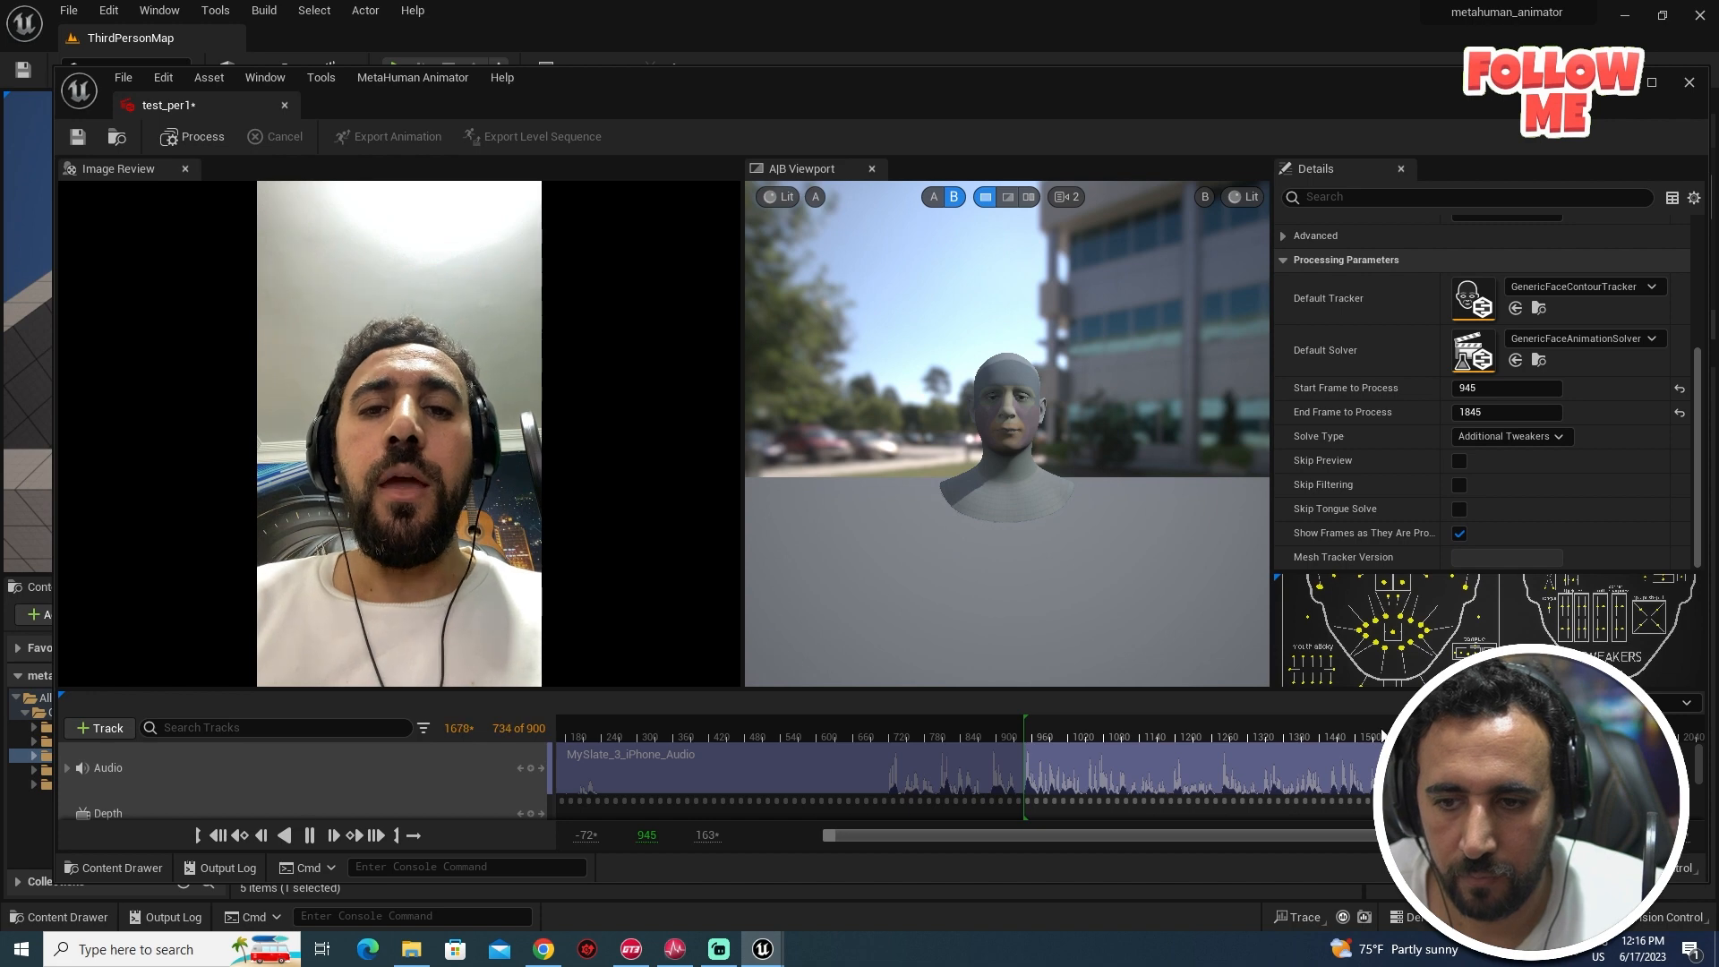
pyautogui.click(1372, 731)
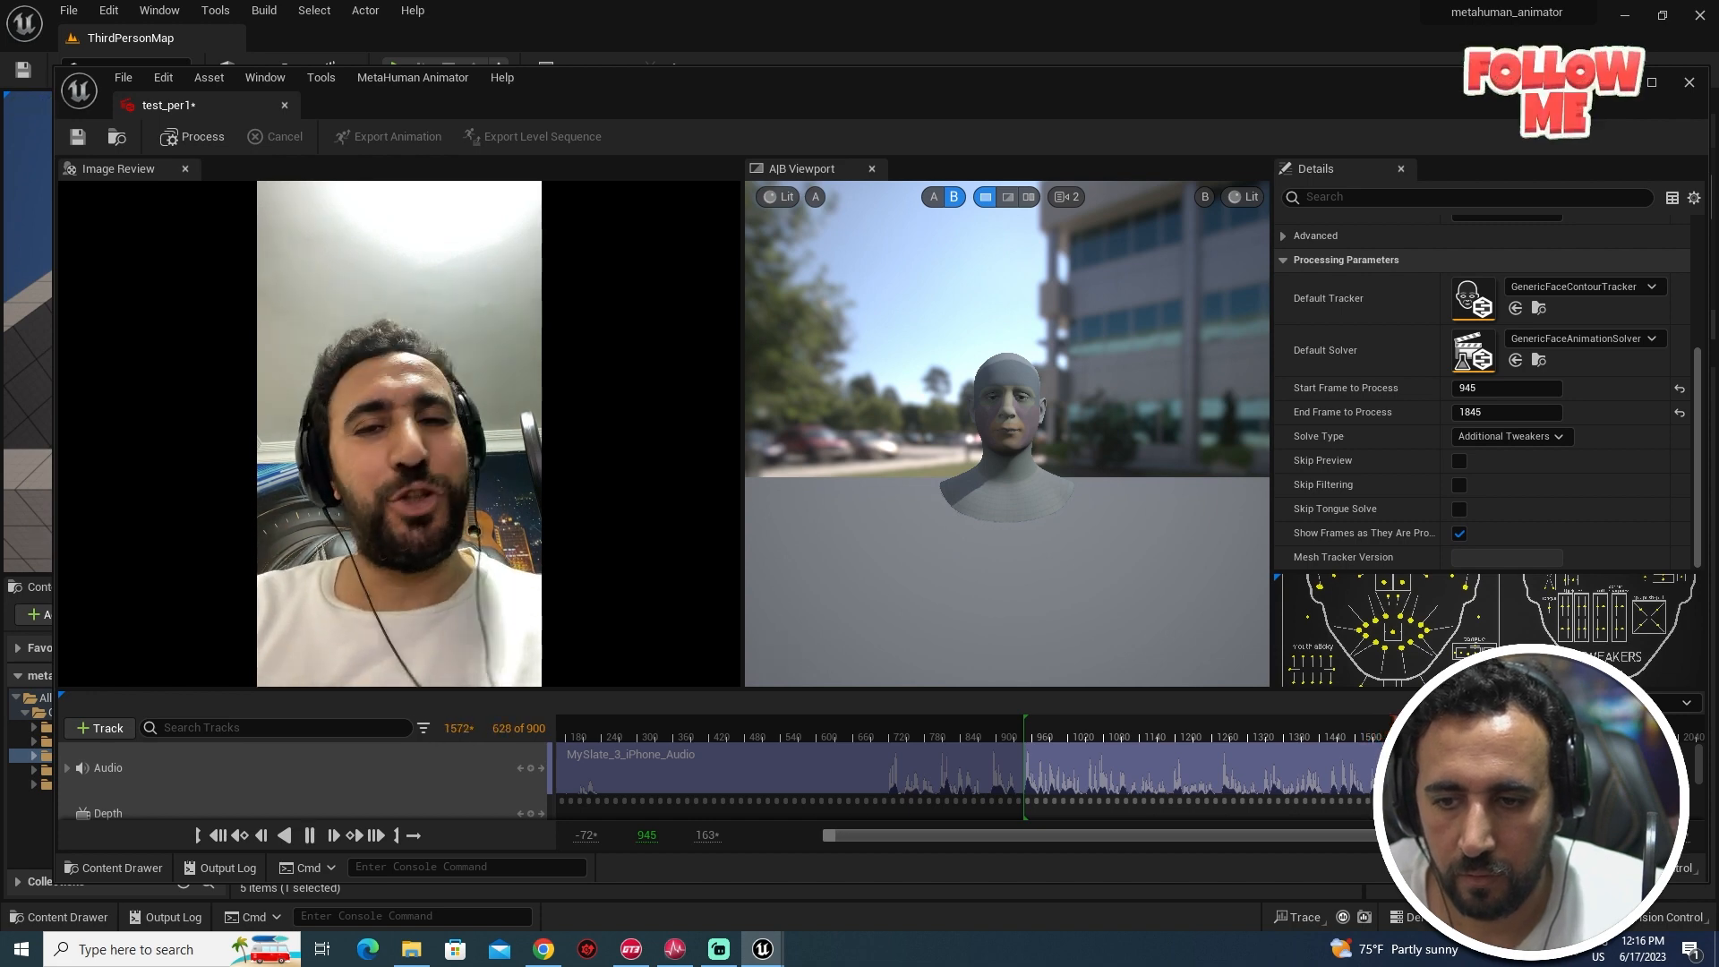
pyautogui.press('space')
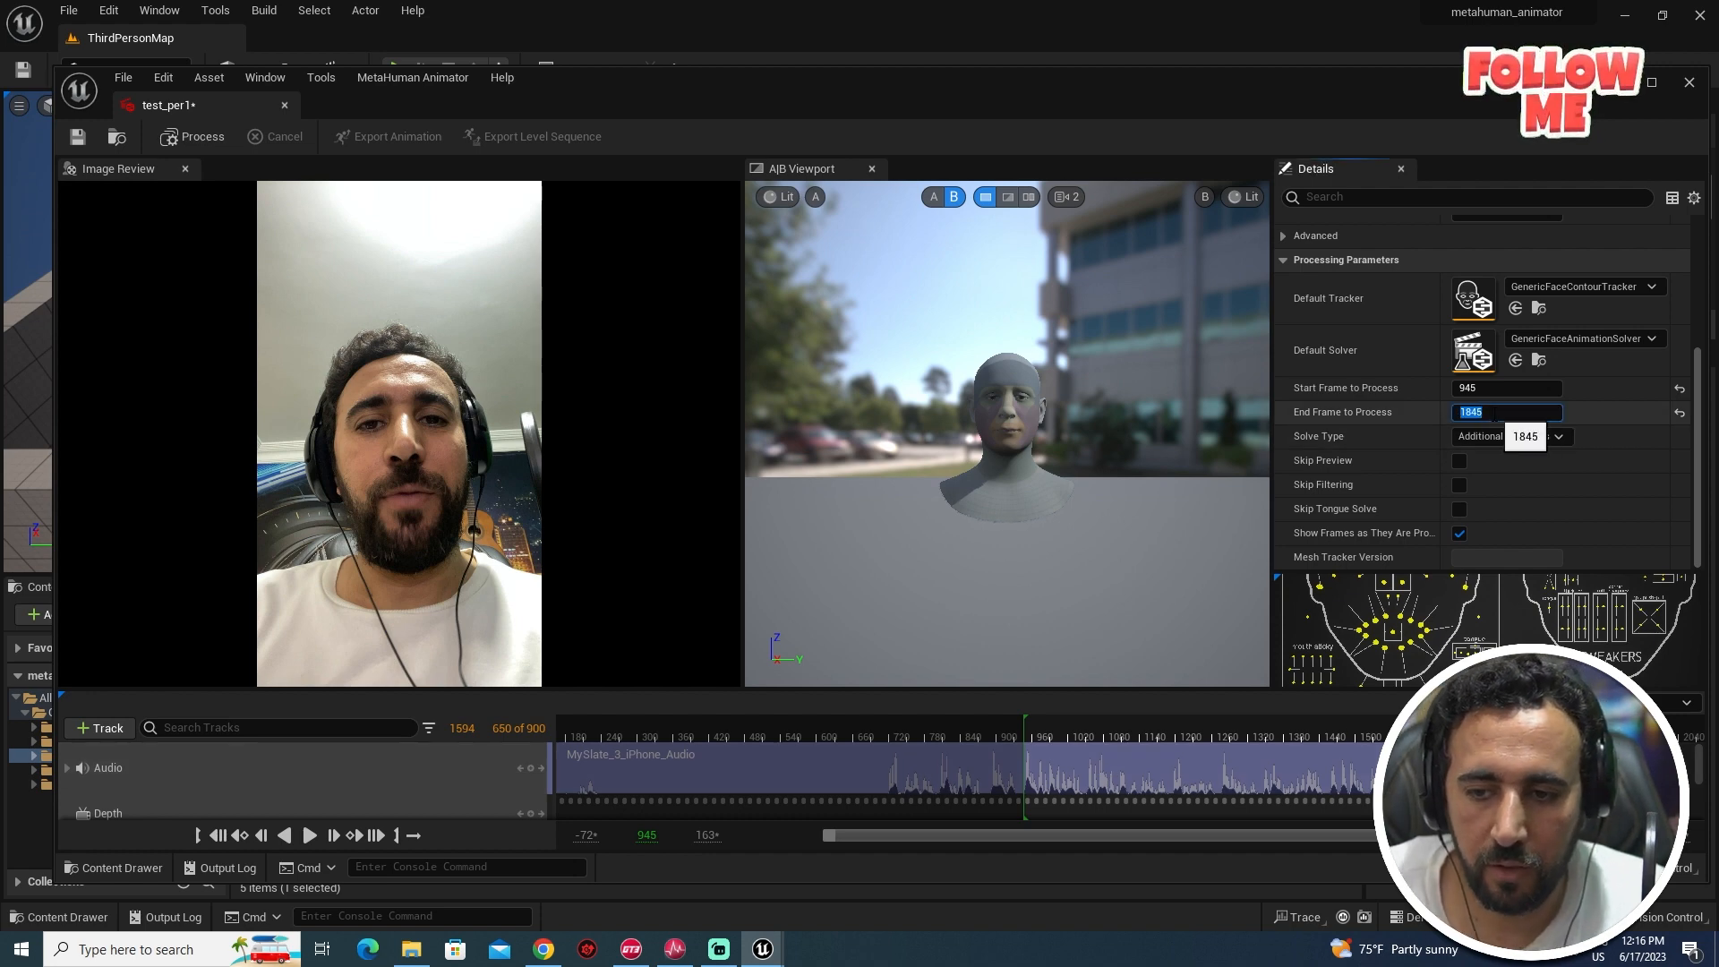
pyautogui.write('1594')
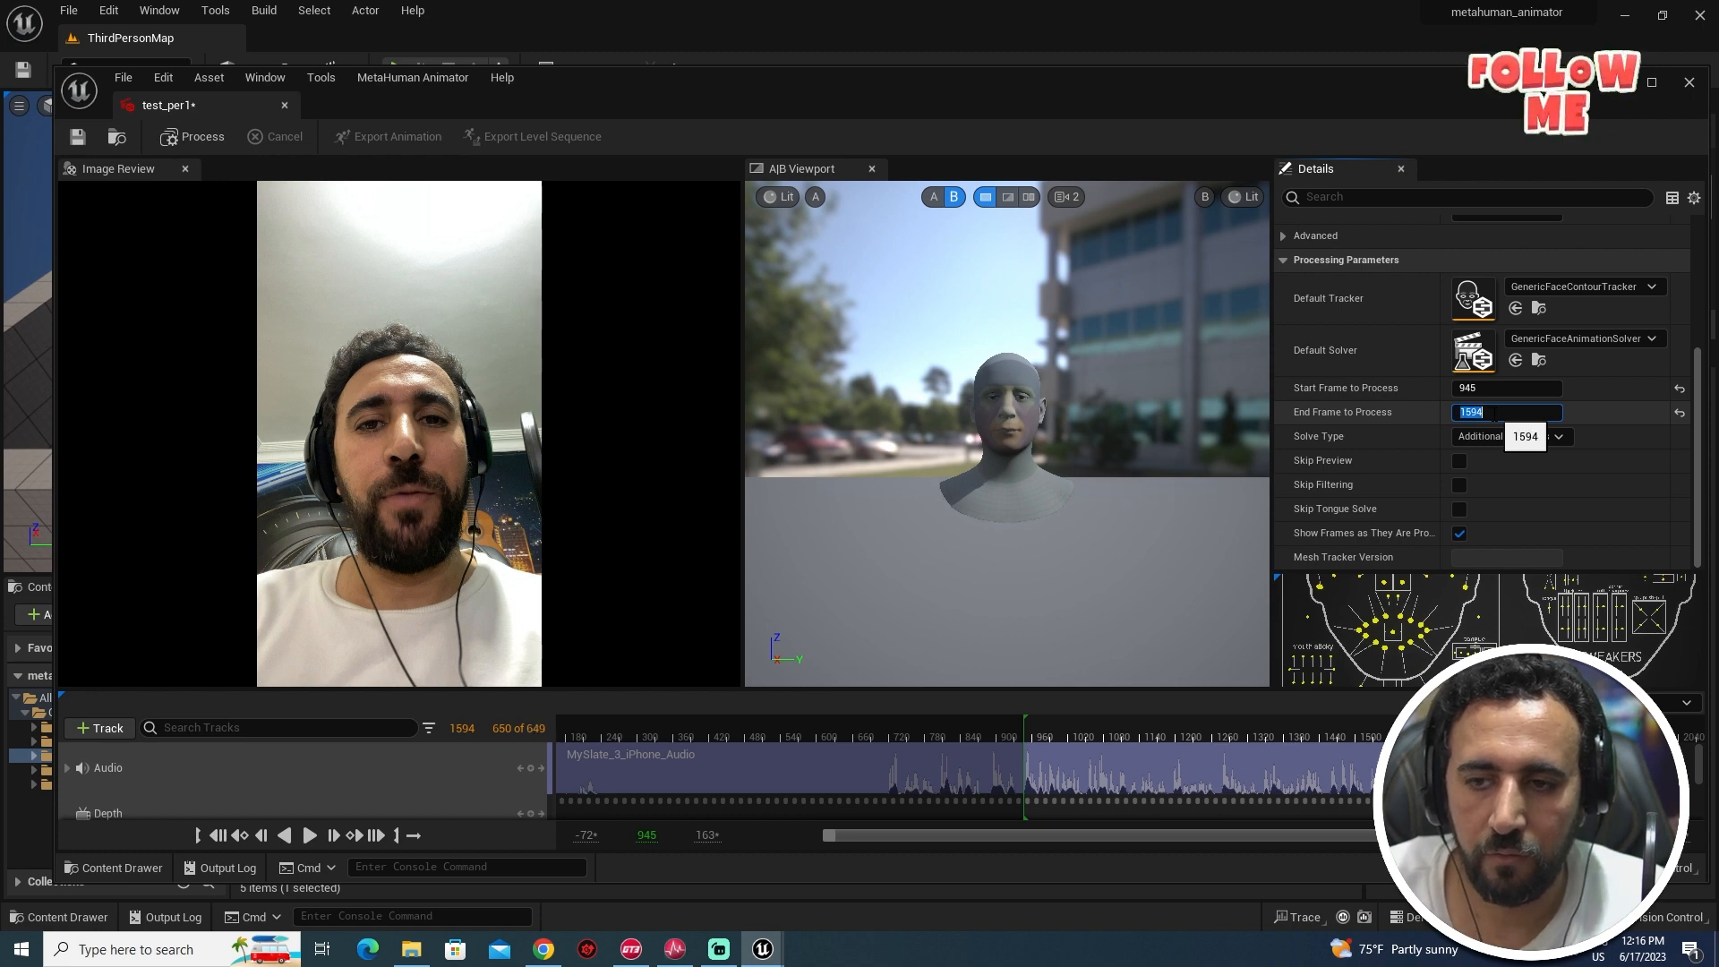
pyautogui.press('Return')
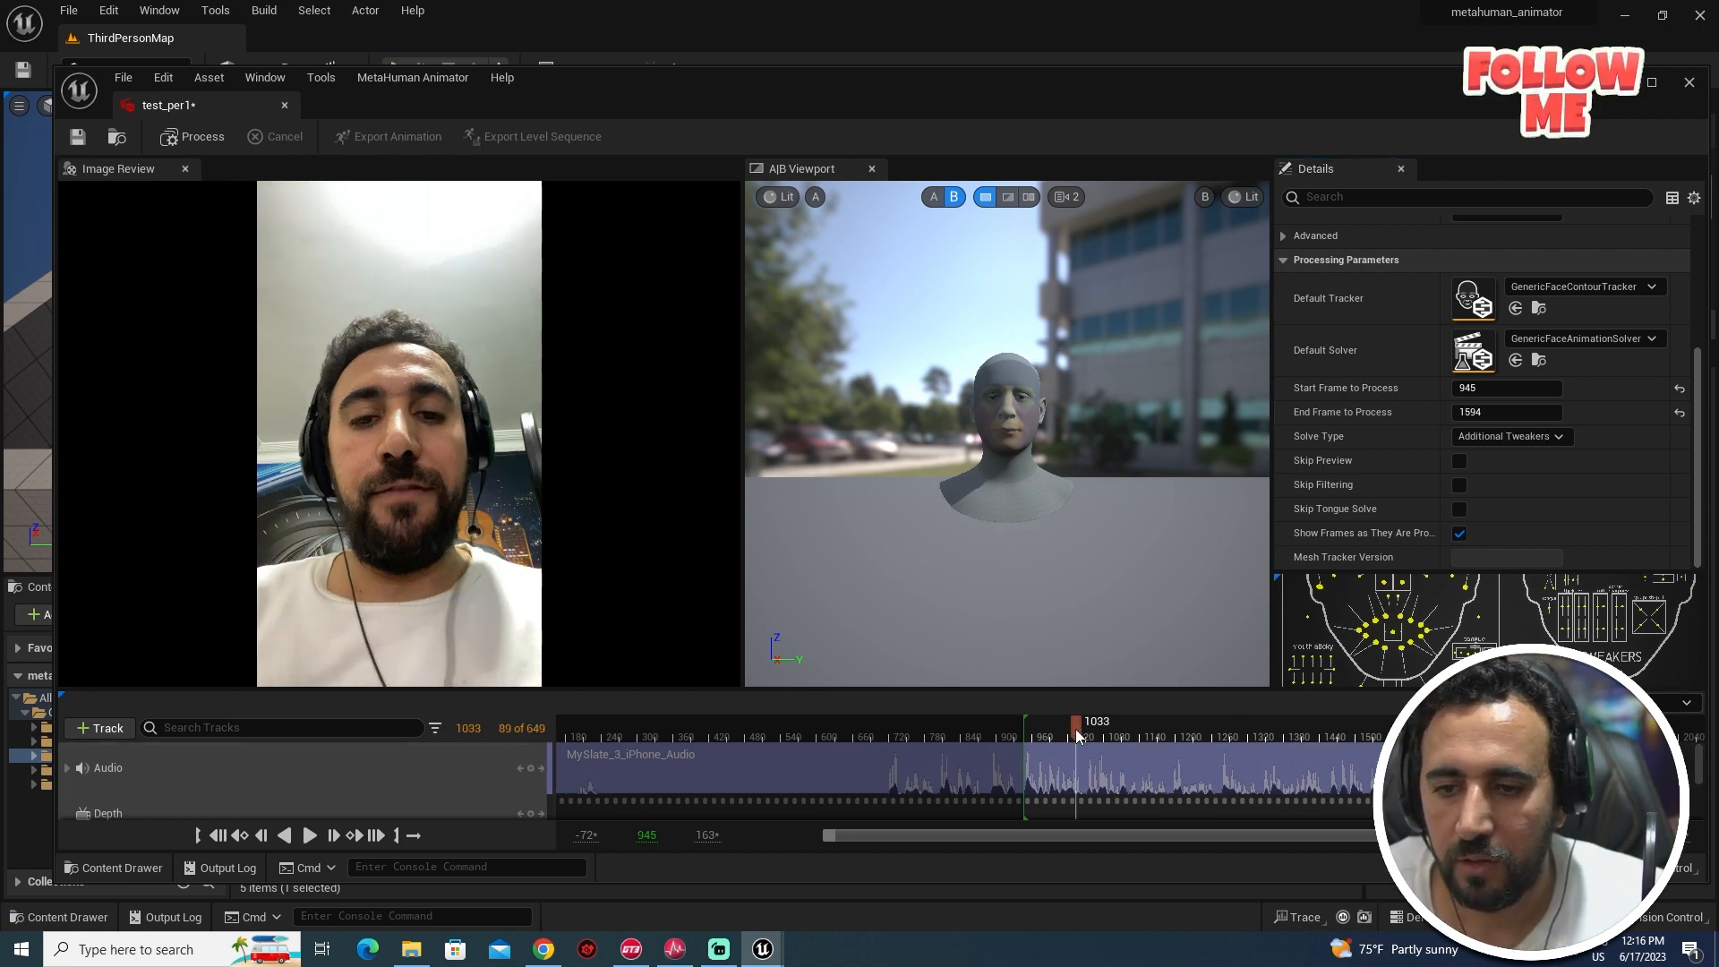
pyautogui.click(1209, 736)
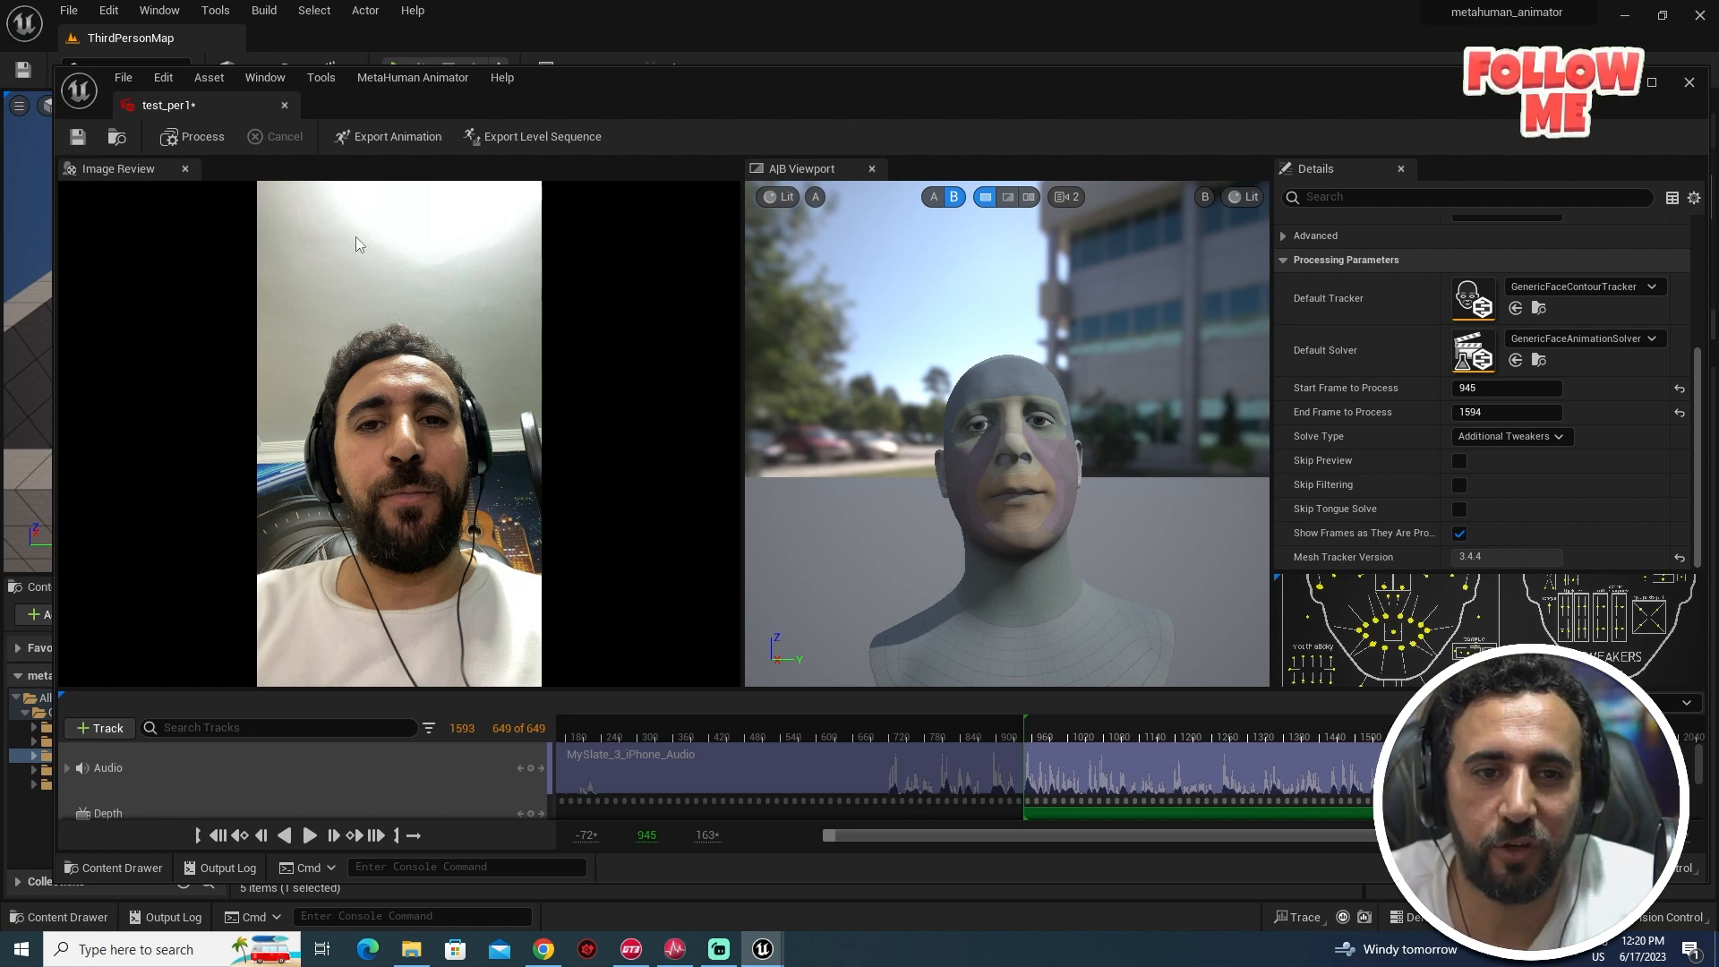
# - Start exporting the solved 945–1594 performance as an animation sequence
pyautogui.click(367, 138)
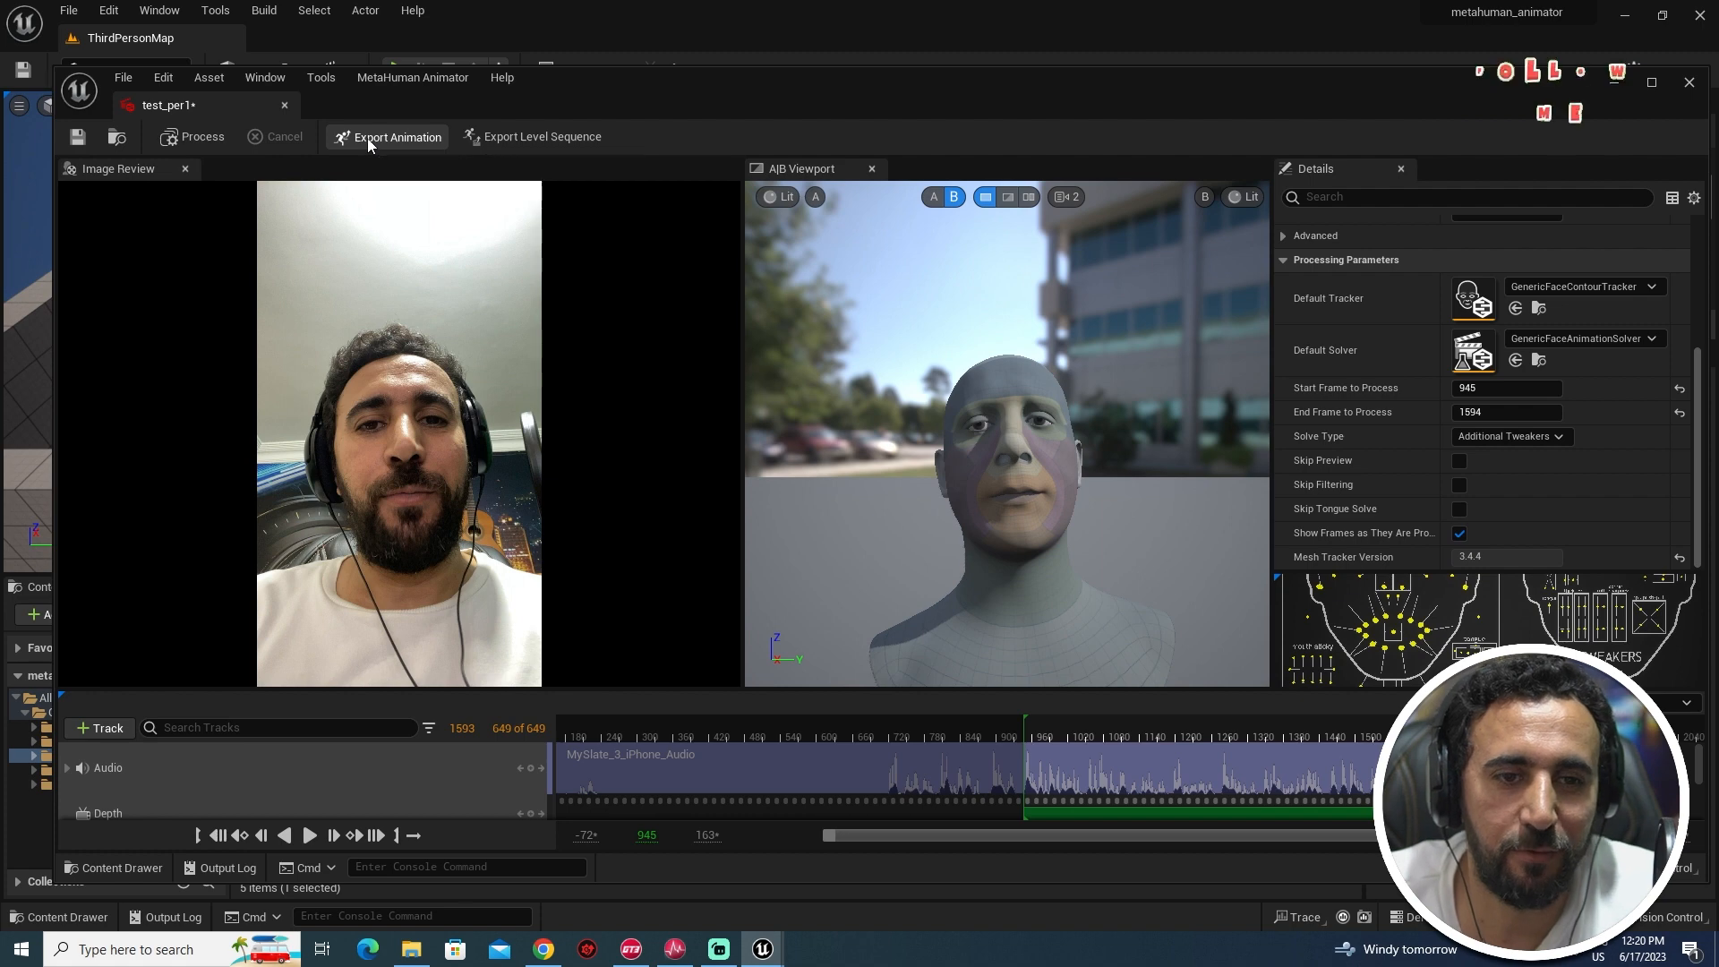
# - Export the animation as test01_final into a new Content/final_anim folder
pyautogui.click(402, 283)
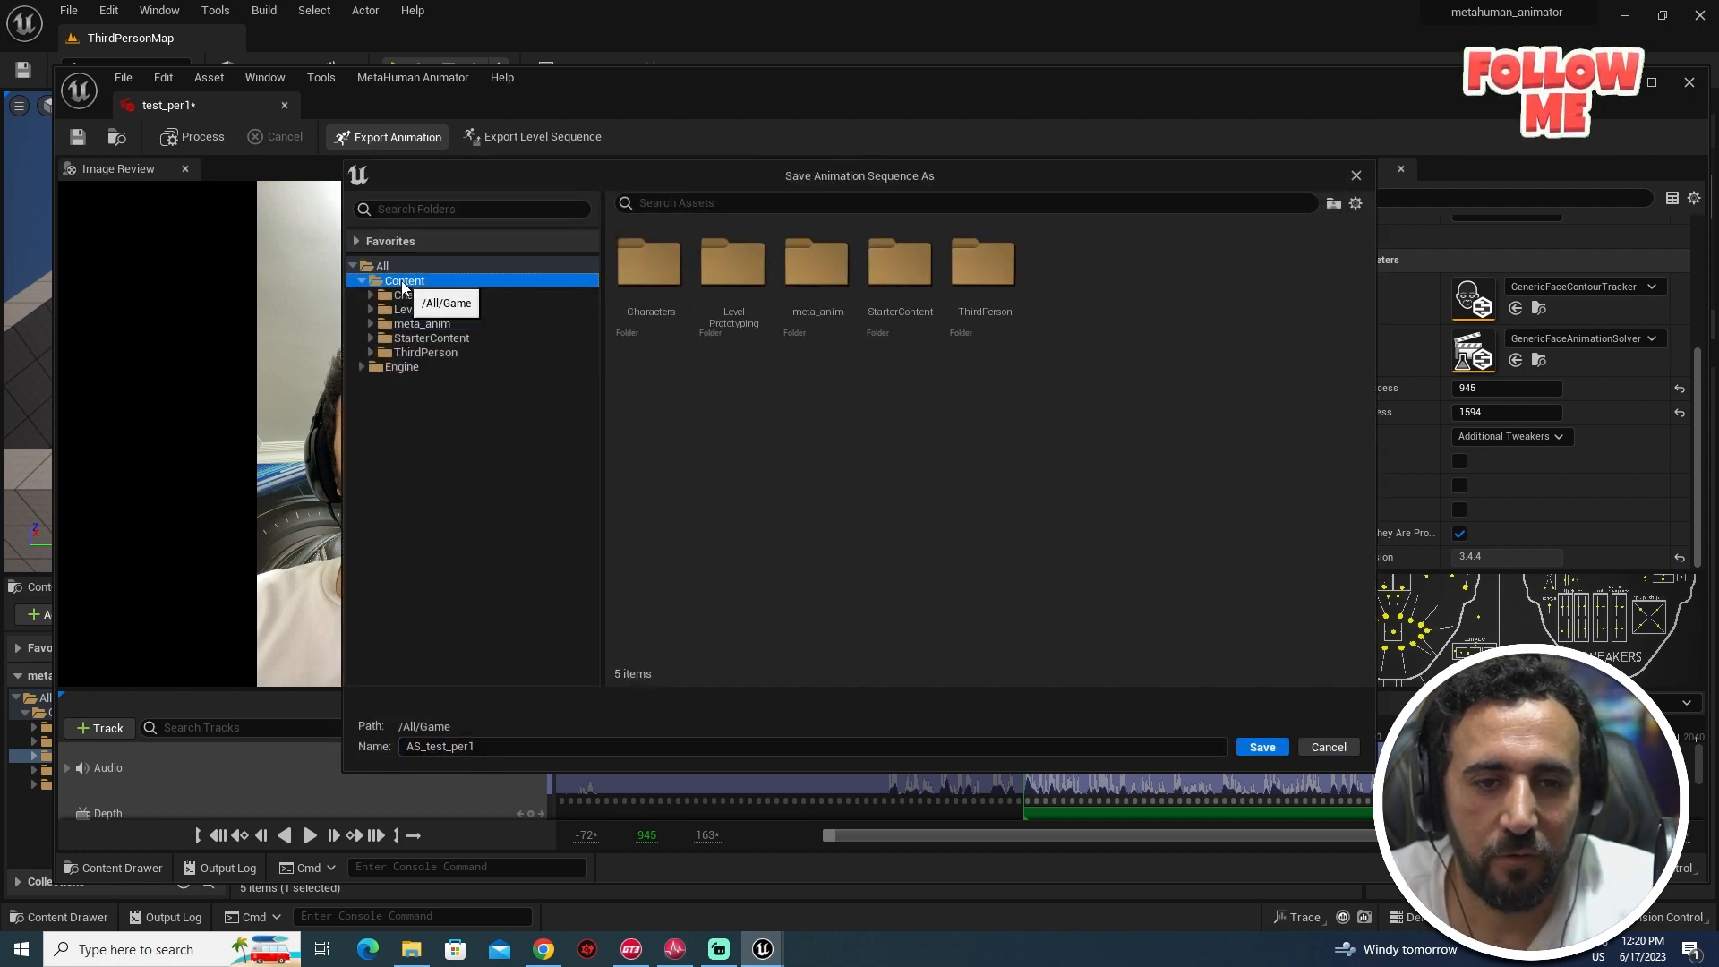
pyautogui.rightClick(401, 281)
pyautogui.click(480, 310)
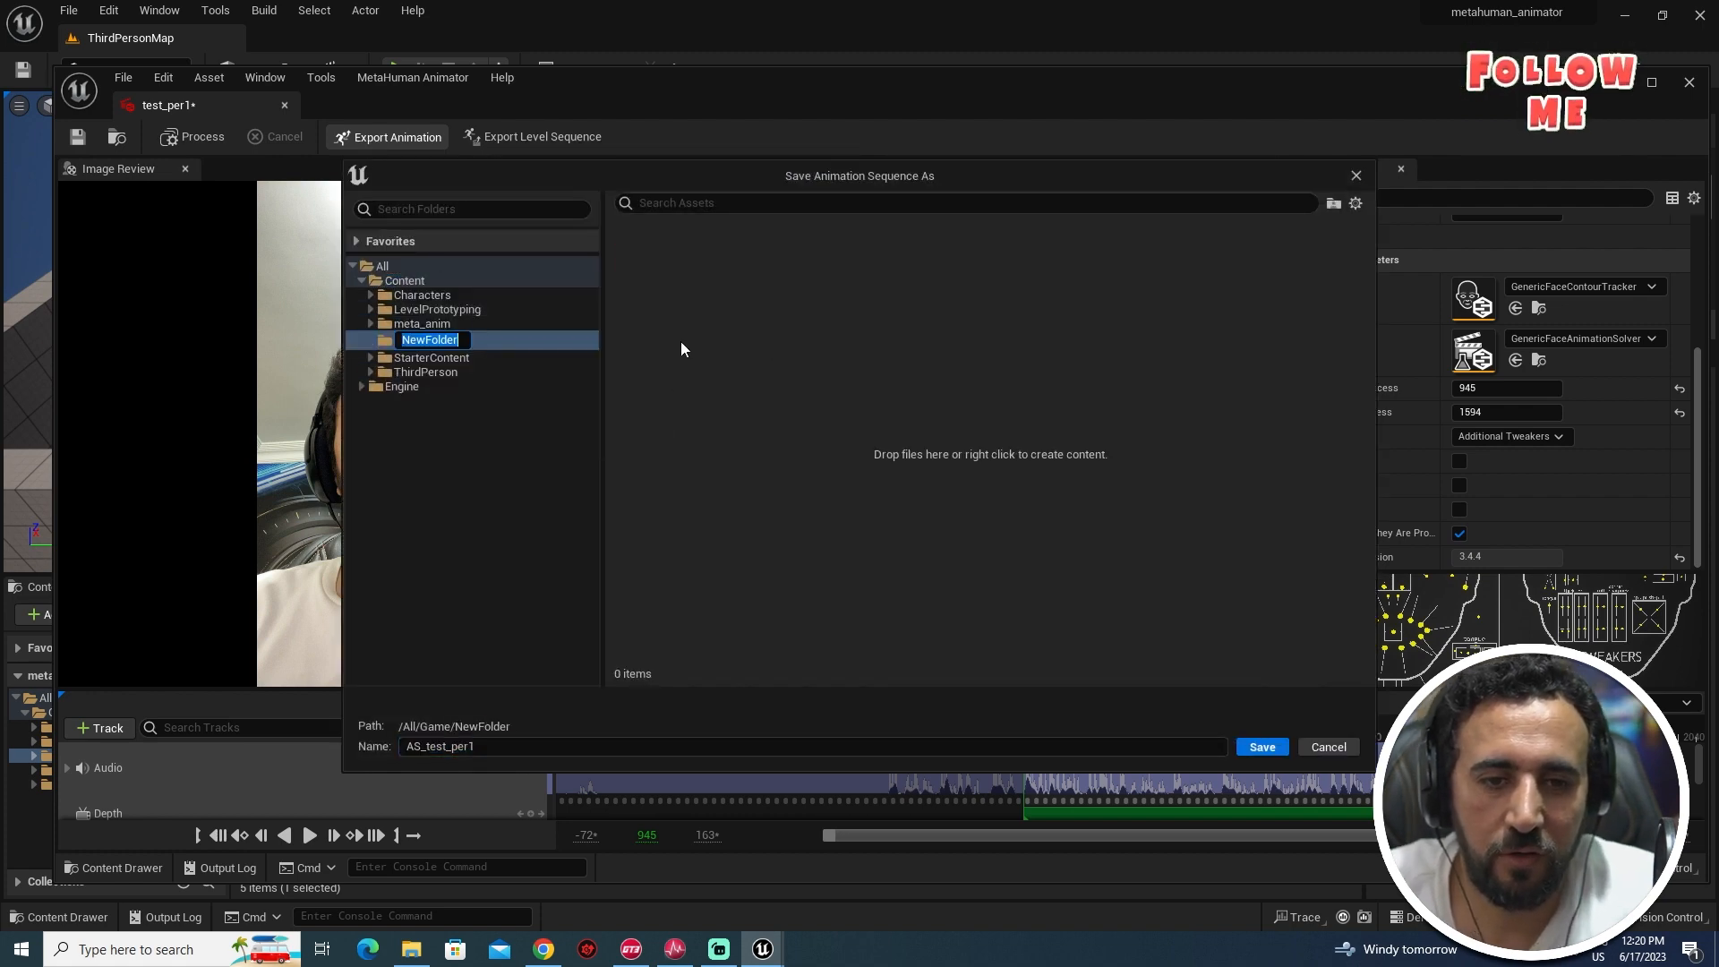
pyautogui.write('fins')
pyautogui.press('BackSpace')
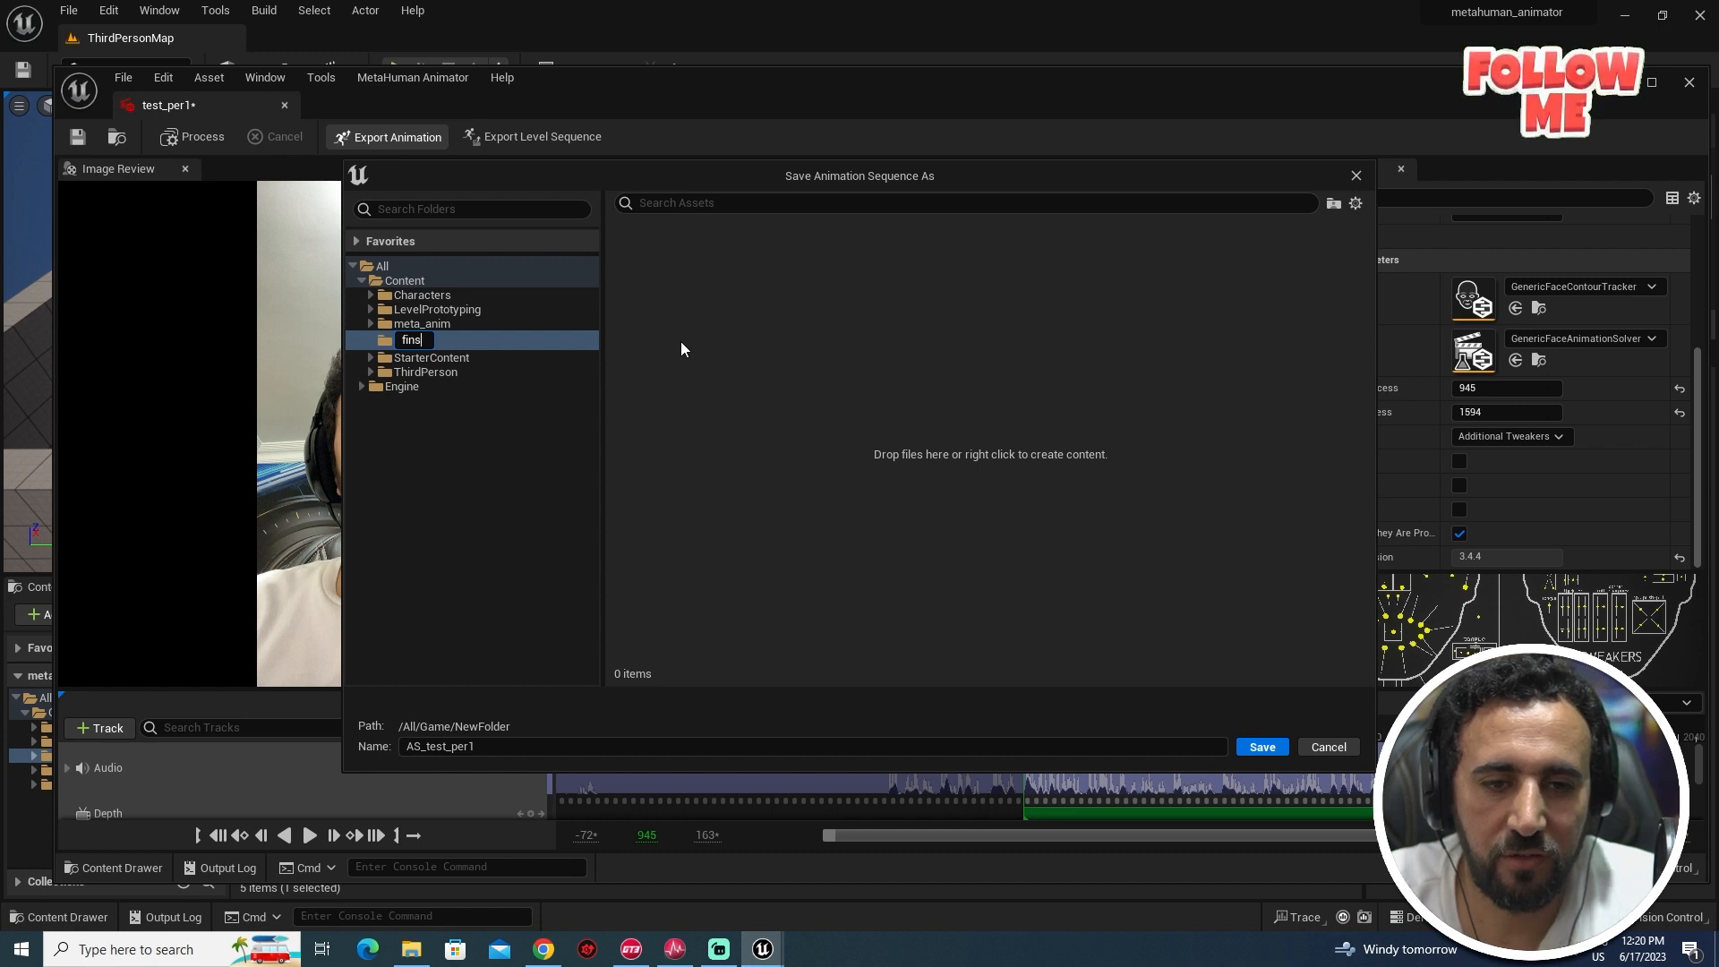
pyautogui.write('al_anim')
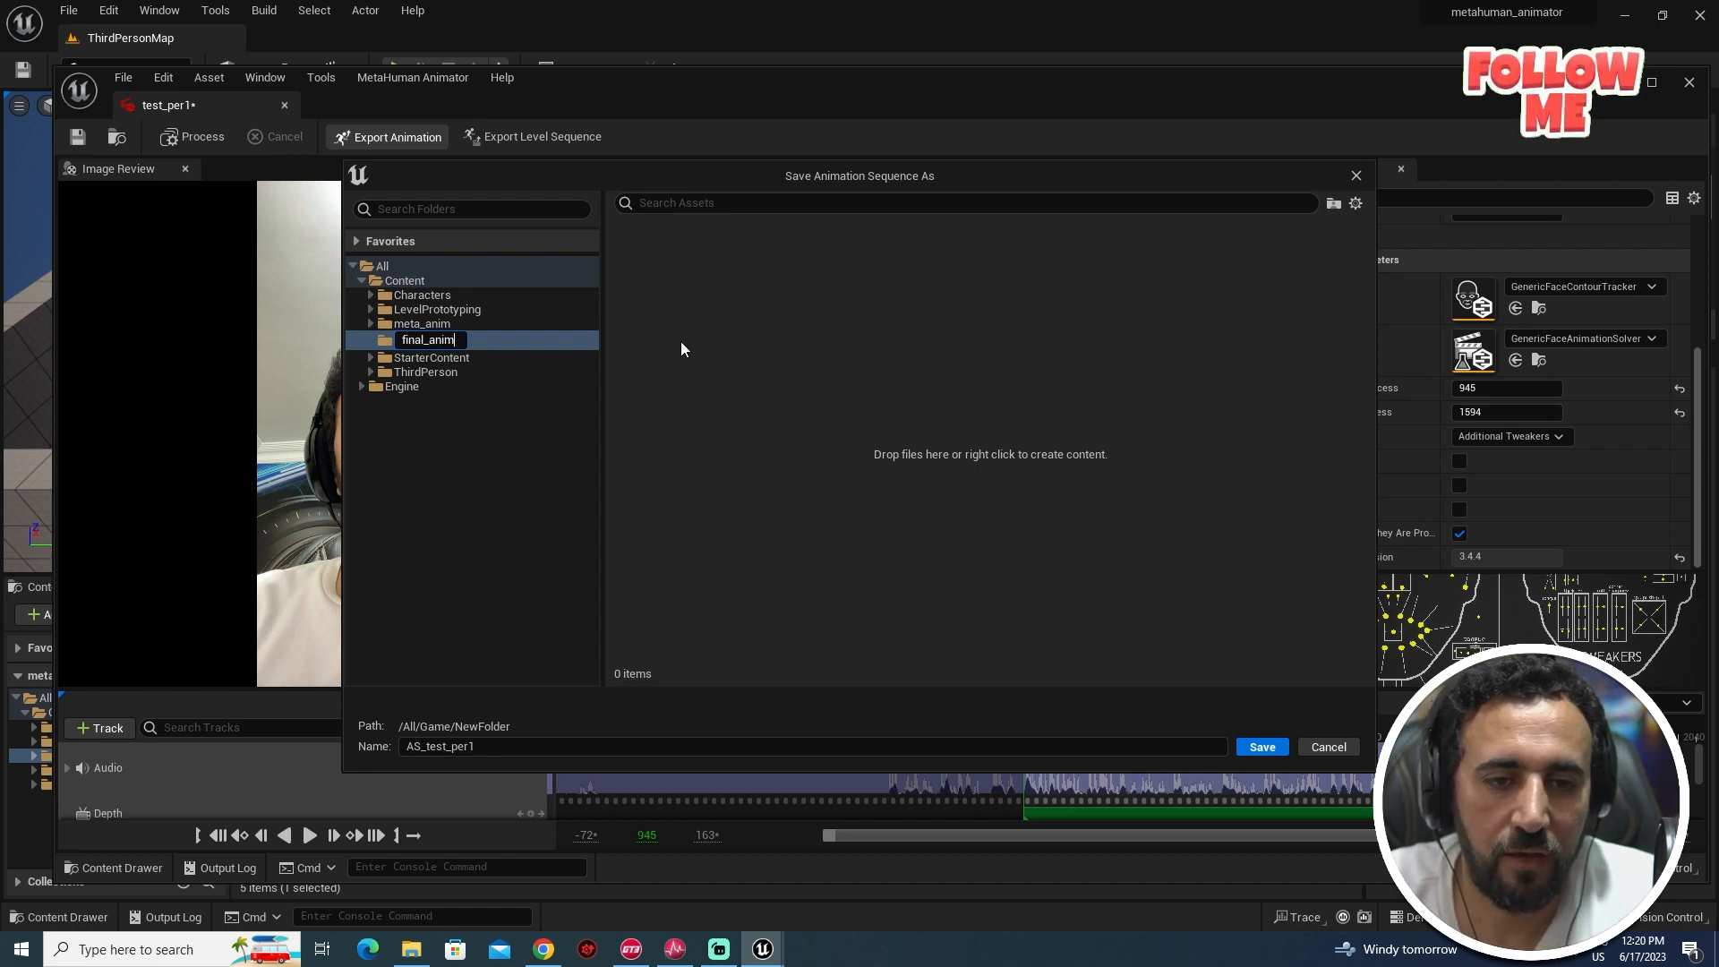
pyautogui.press('Return')
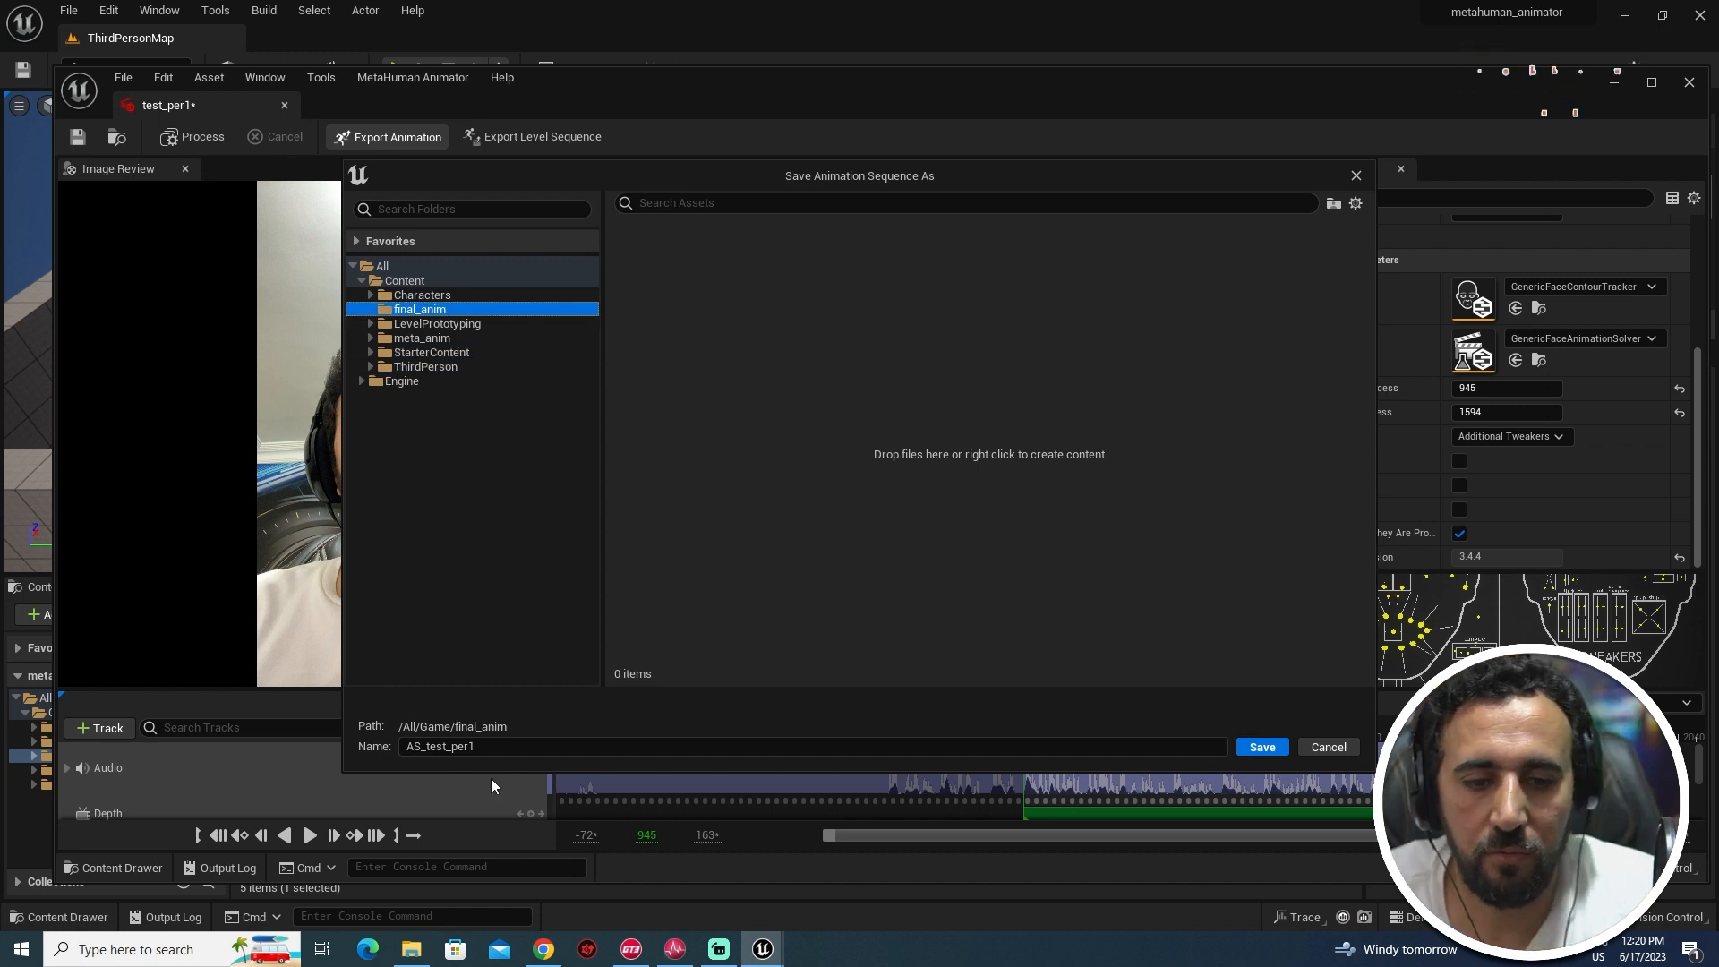
pyautogui.click(448, 746)
pyautogui.write('te')
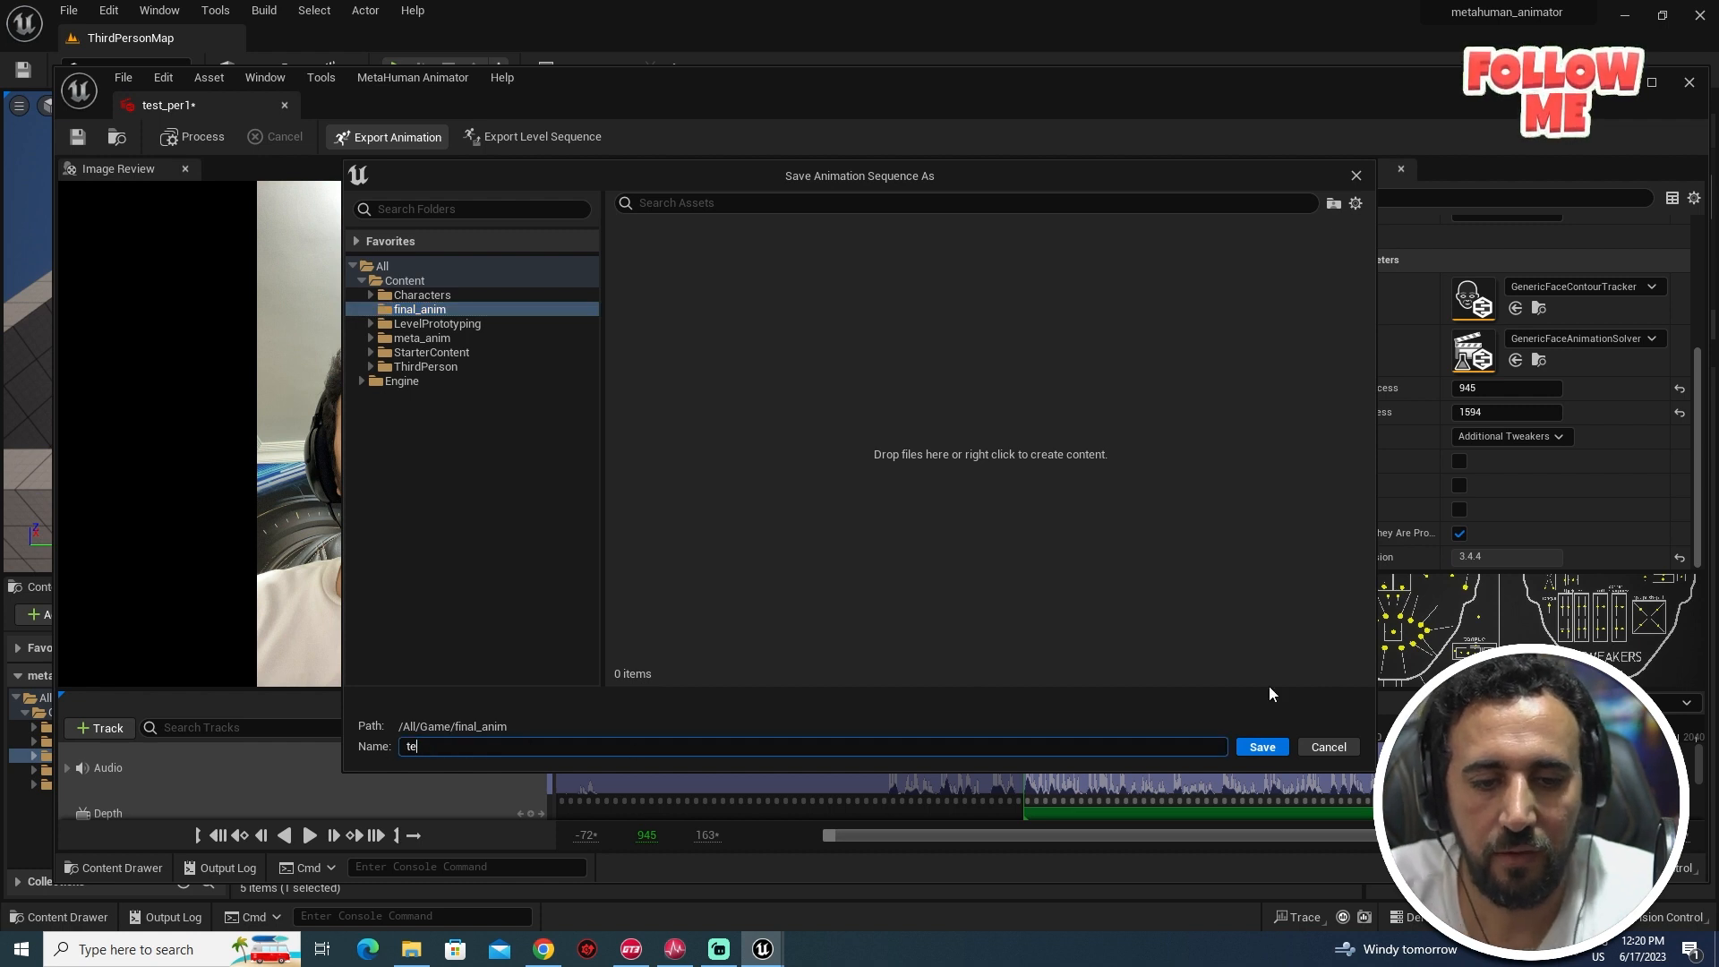
pyautogui.write('st01')
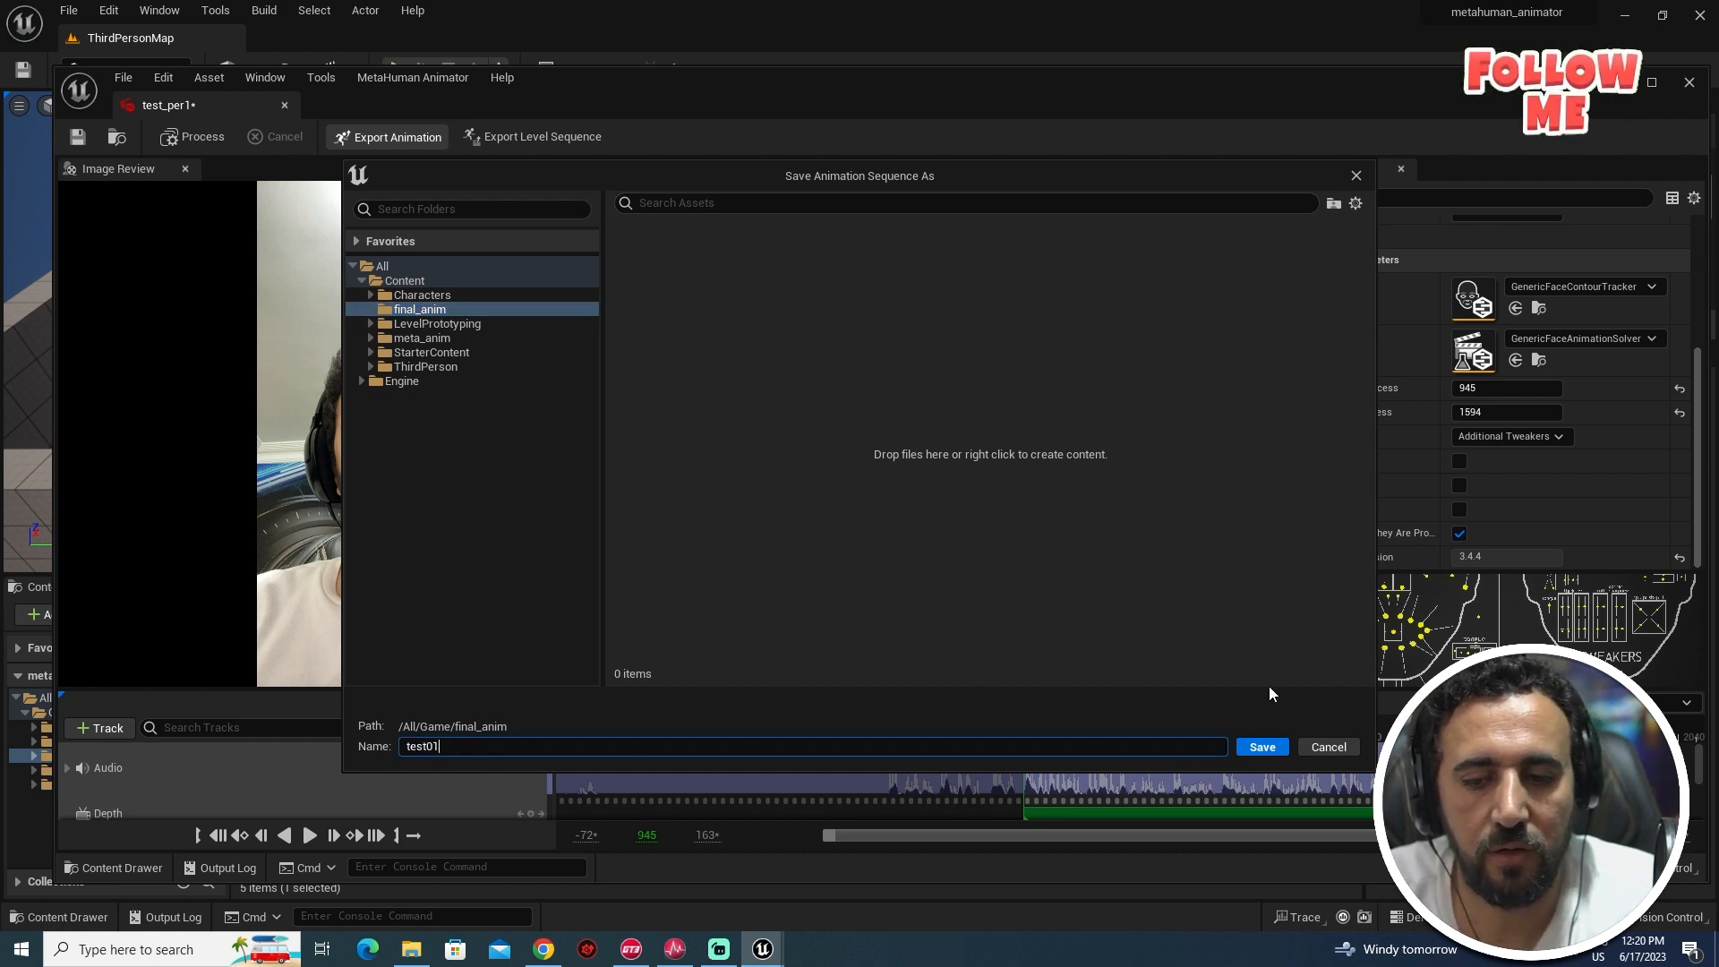
pyautogui.write('_final')
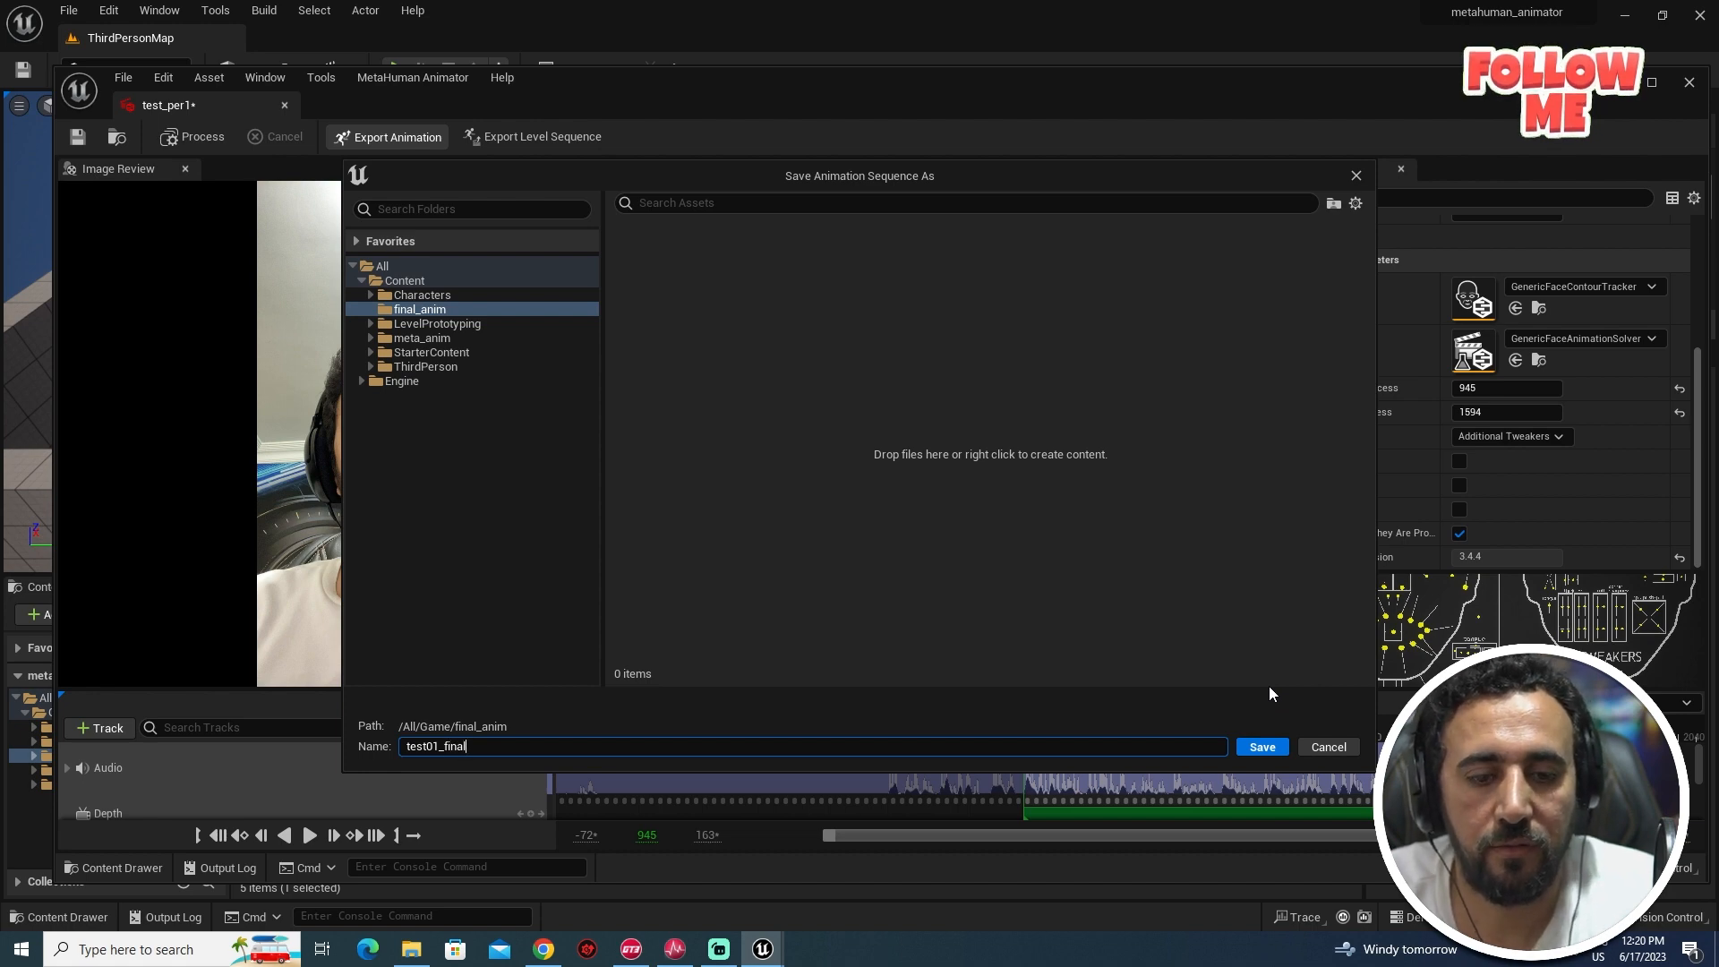
pyautogui.click(1260, 747)
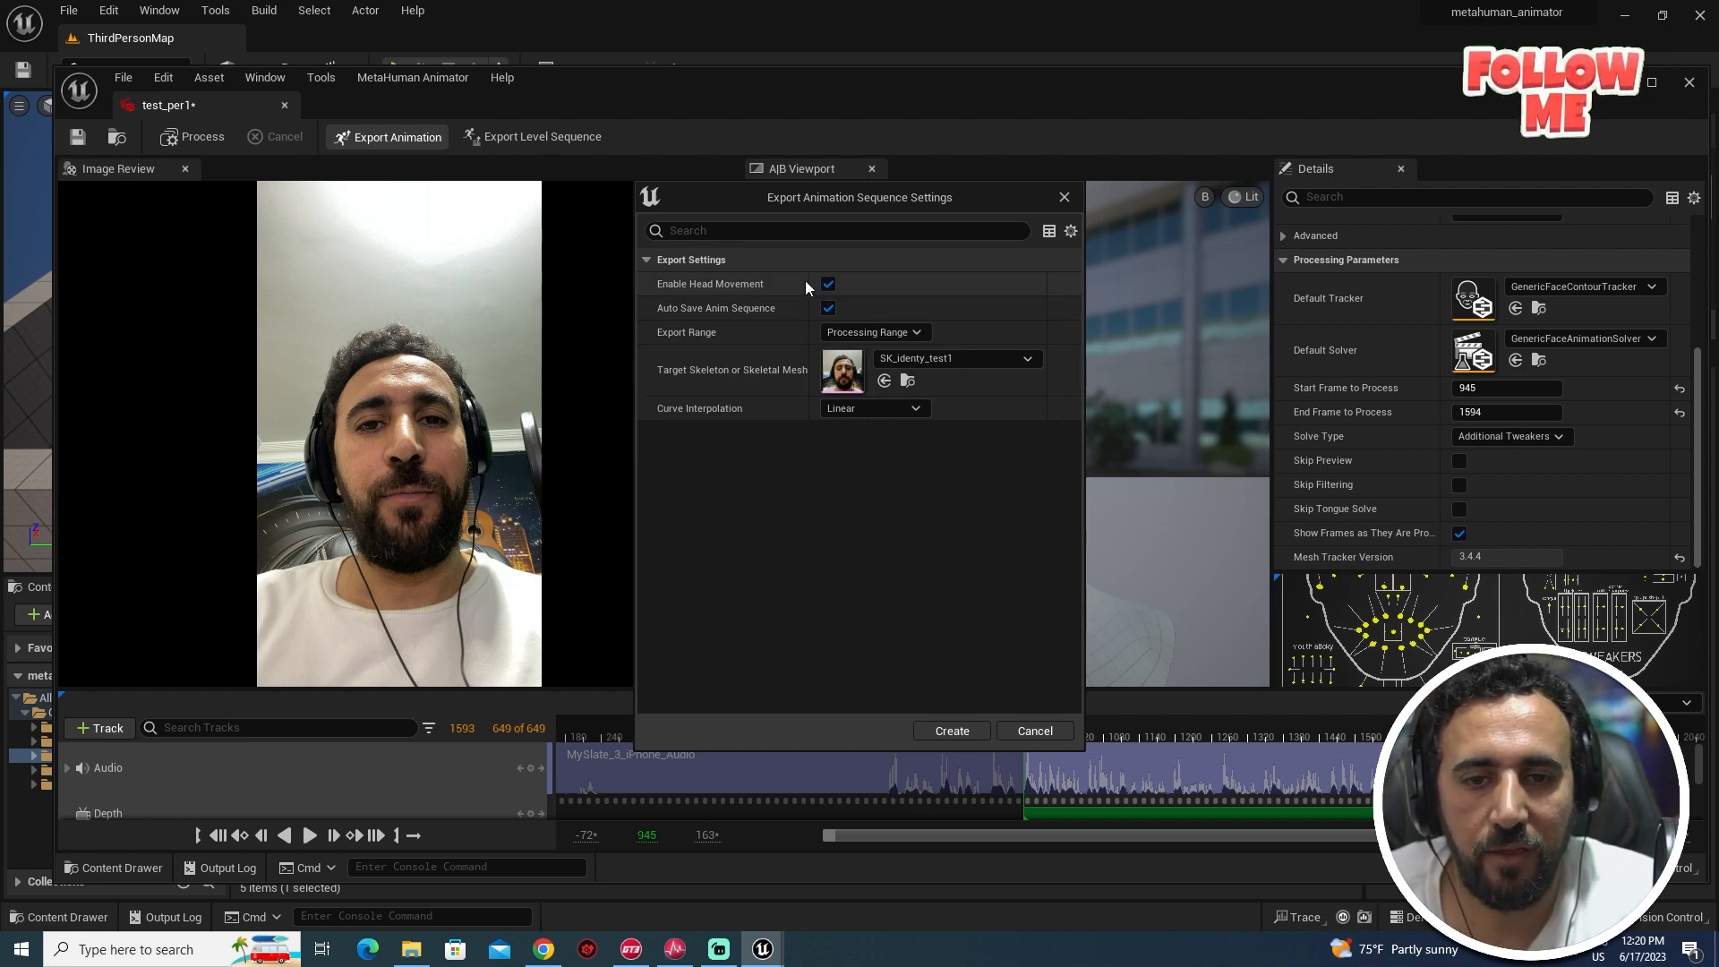
pyautogui.click(952, 731)
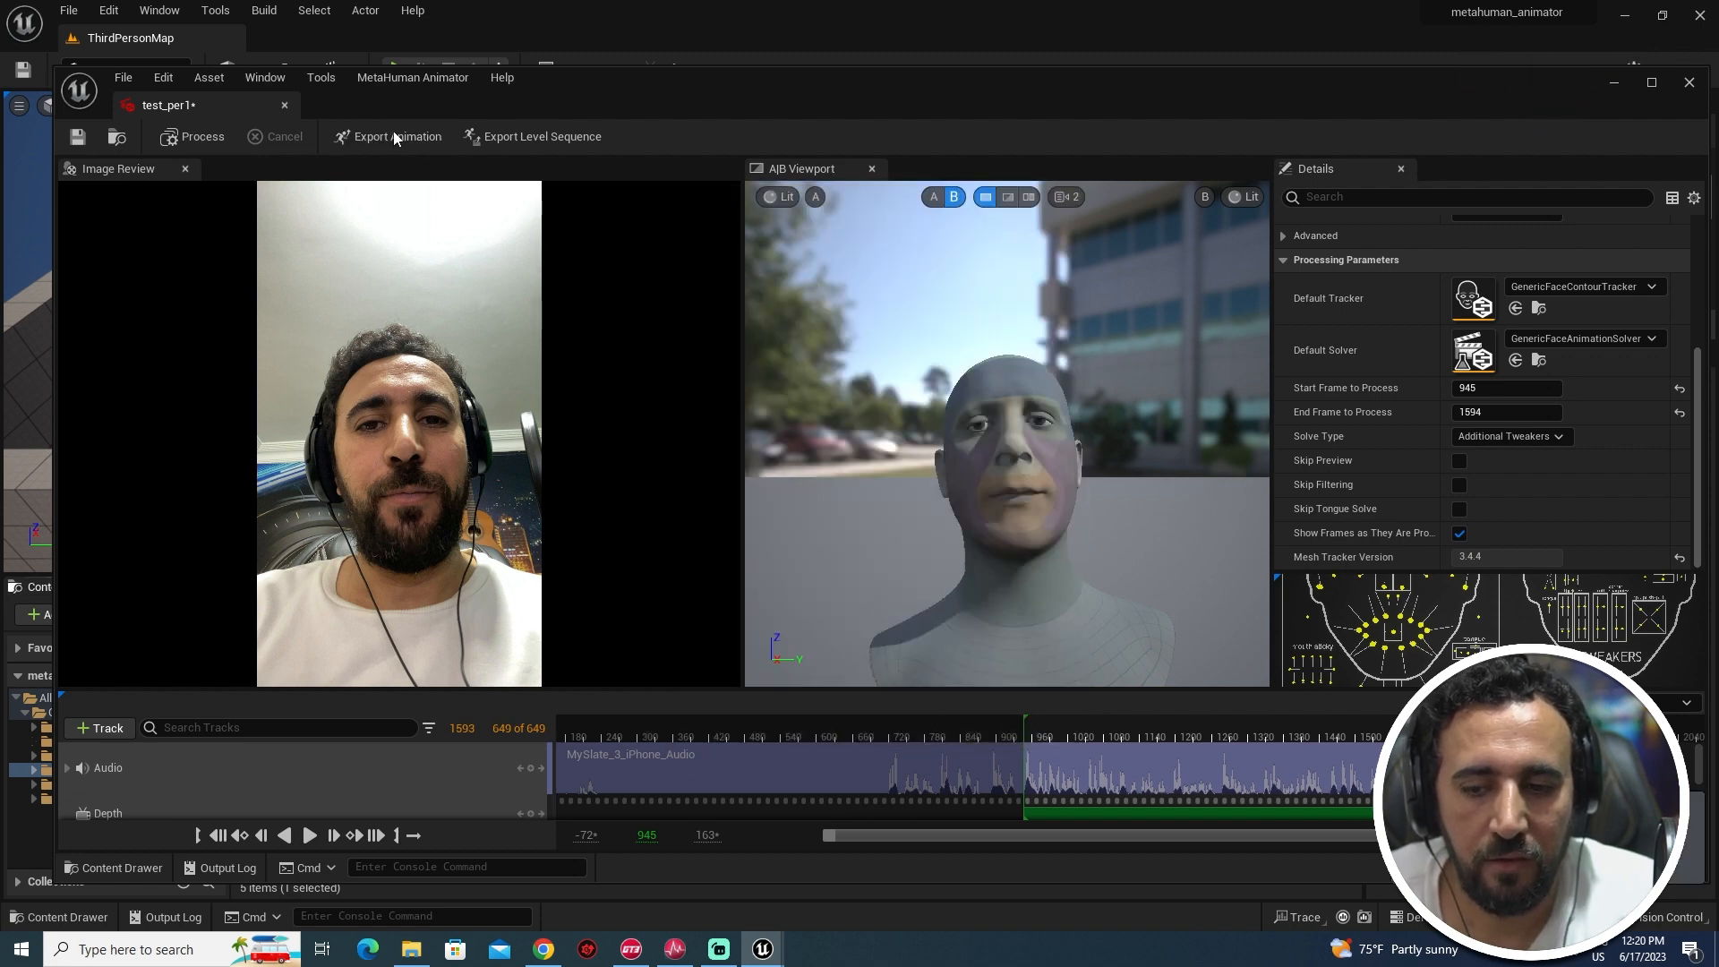
# - Export a second sequence named test01_final_noheadmovement into final_anim and save
pyautogui.click(418, 136)
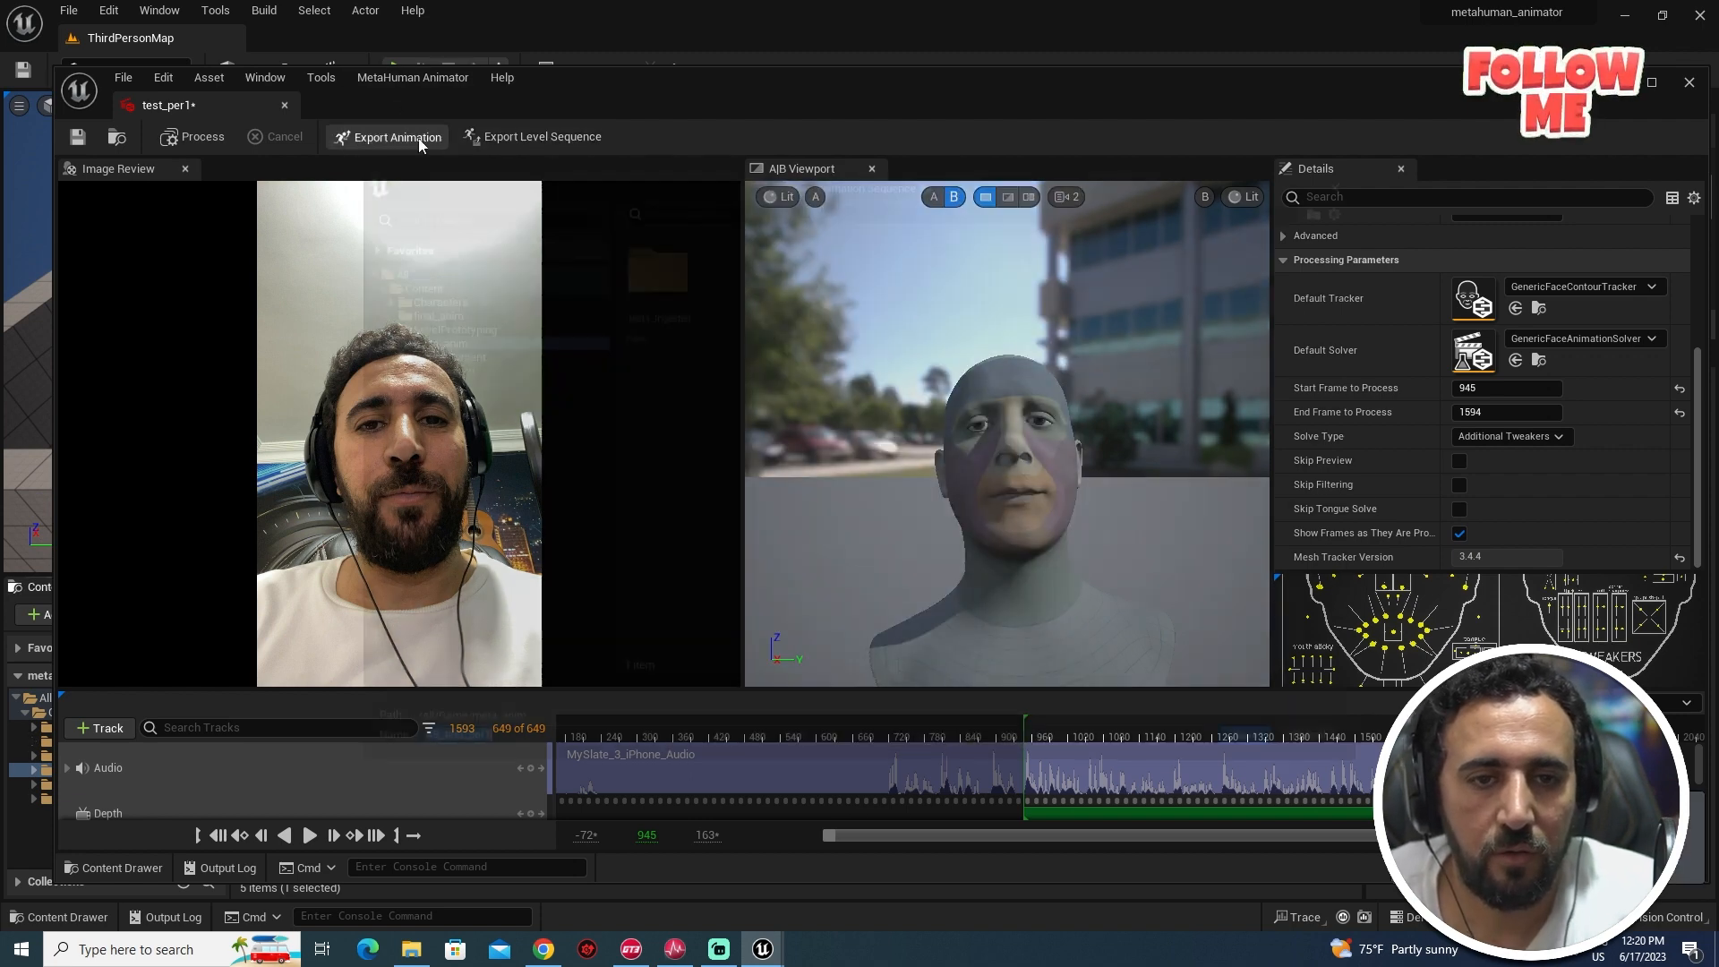
pyautogui.click(428, 310)
pyautogui.click(531, 748)
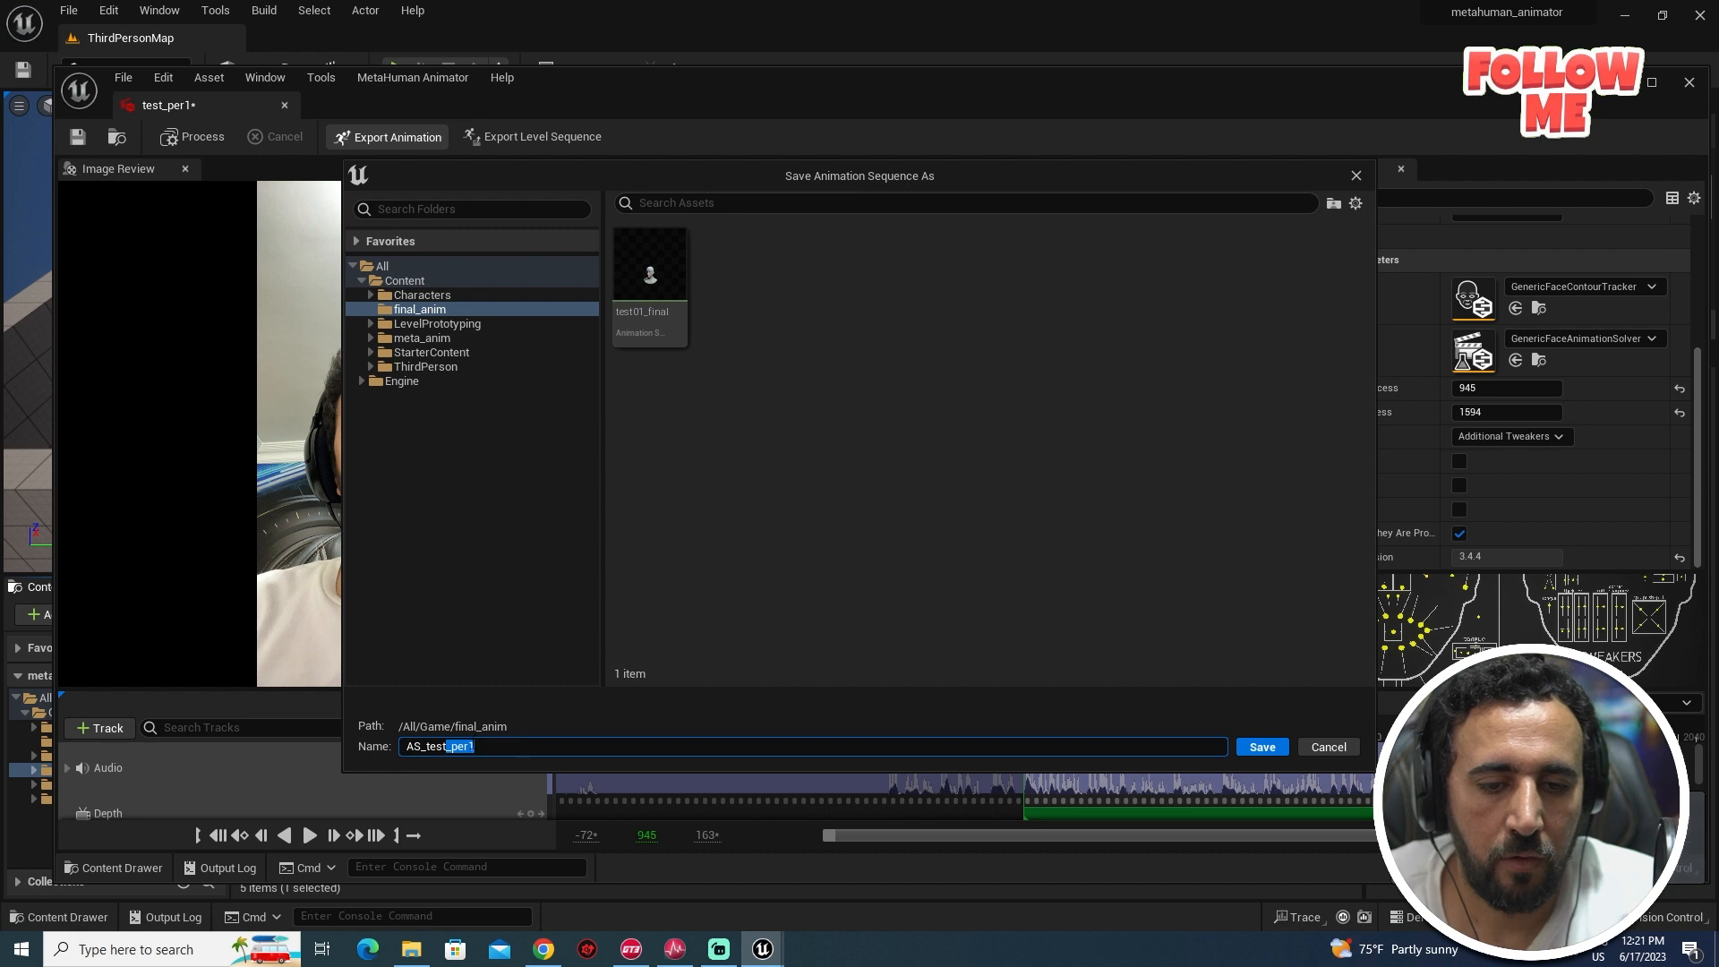
pyautogui.moveTo(448, 751); pyautogui.dragTo(473, 749)
pyautogui.click(475, 747)
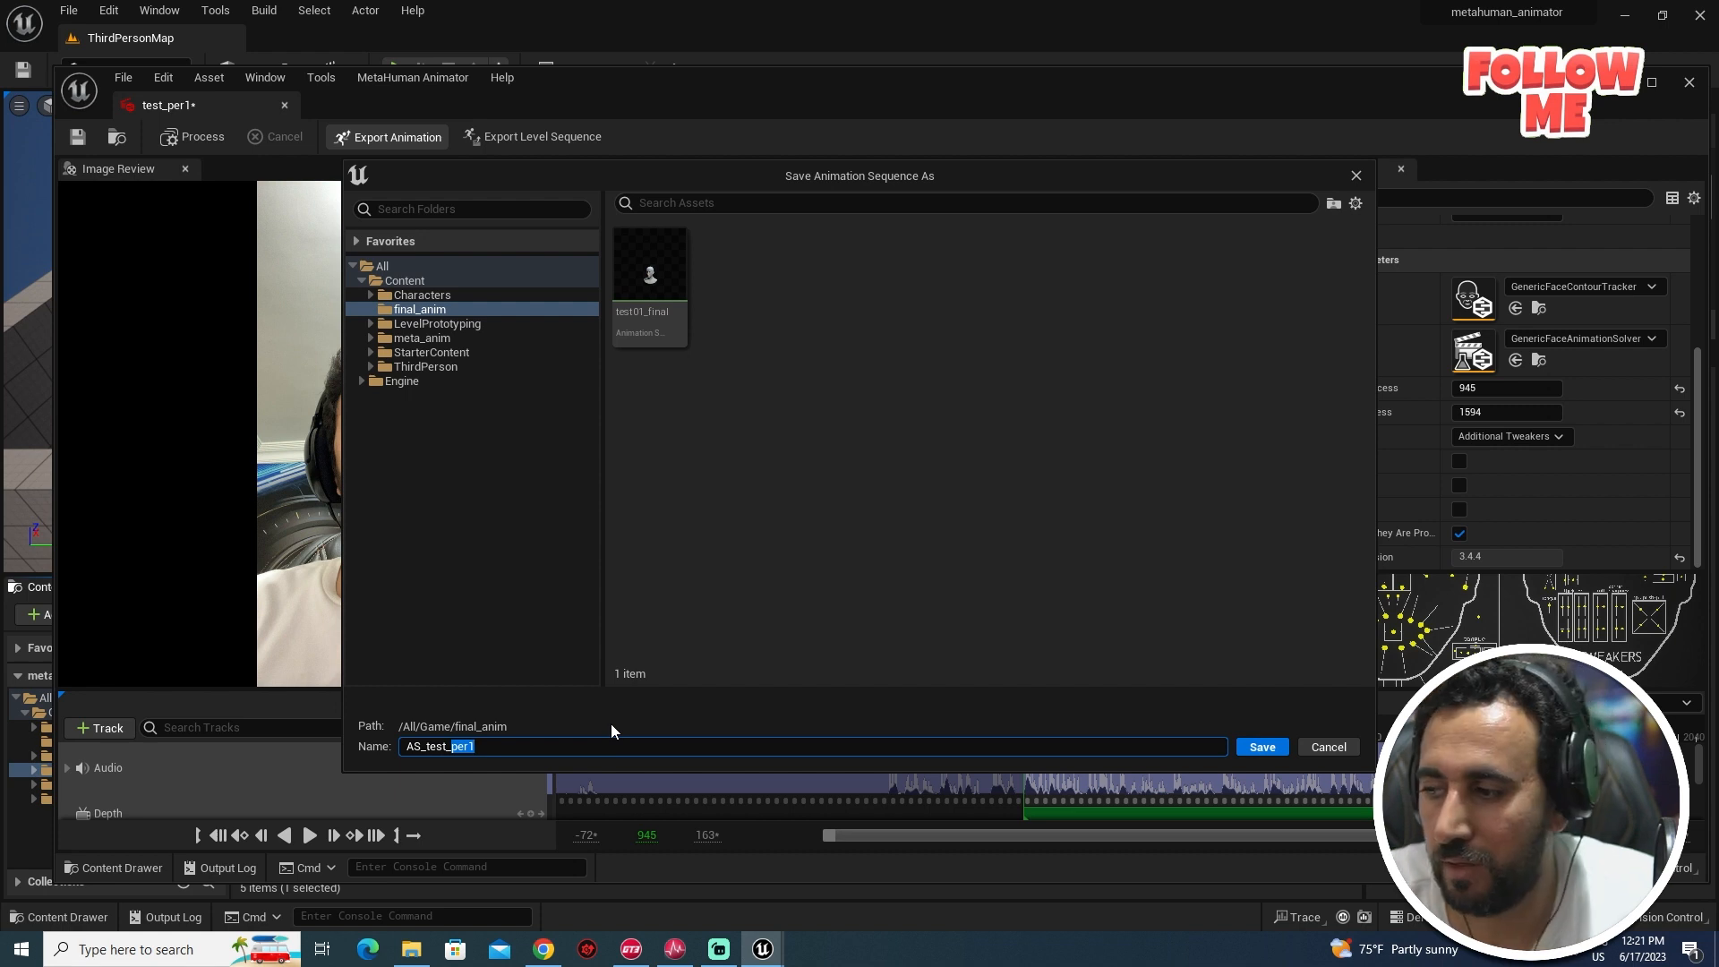
pyautogui.write('no')
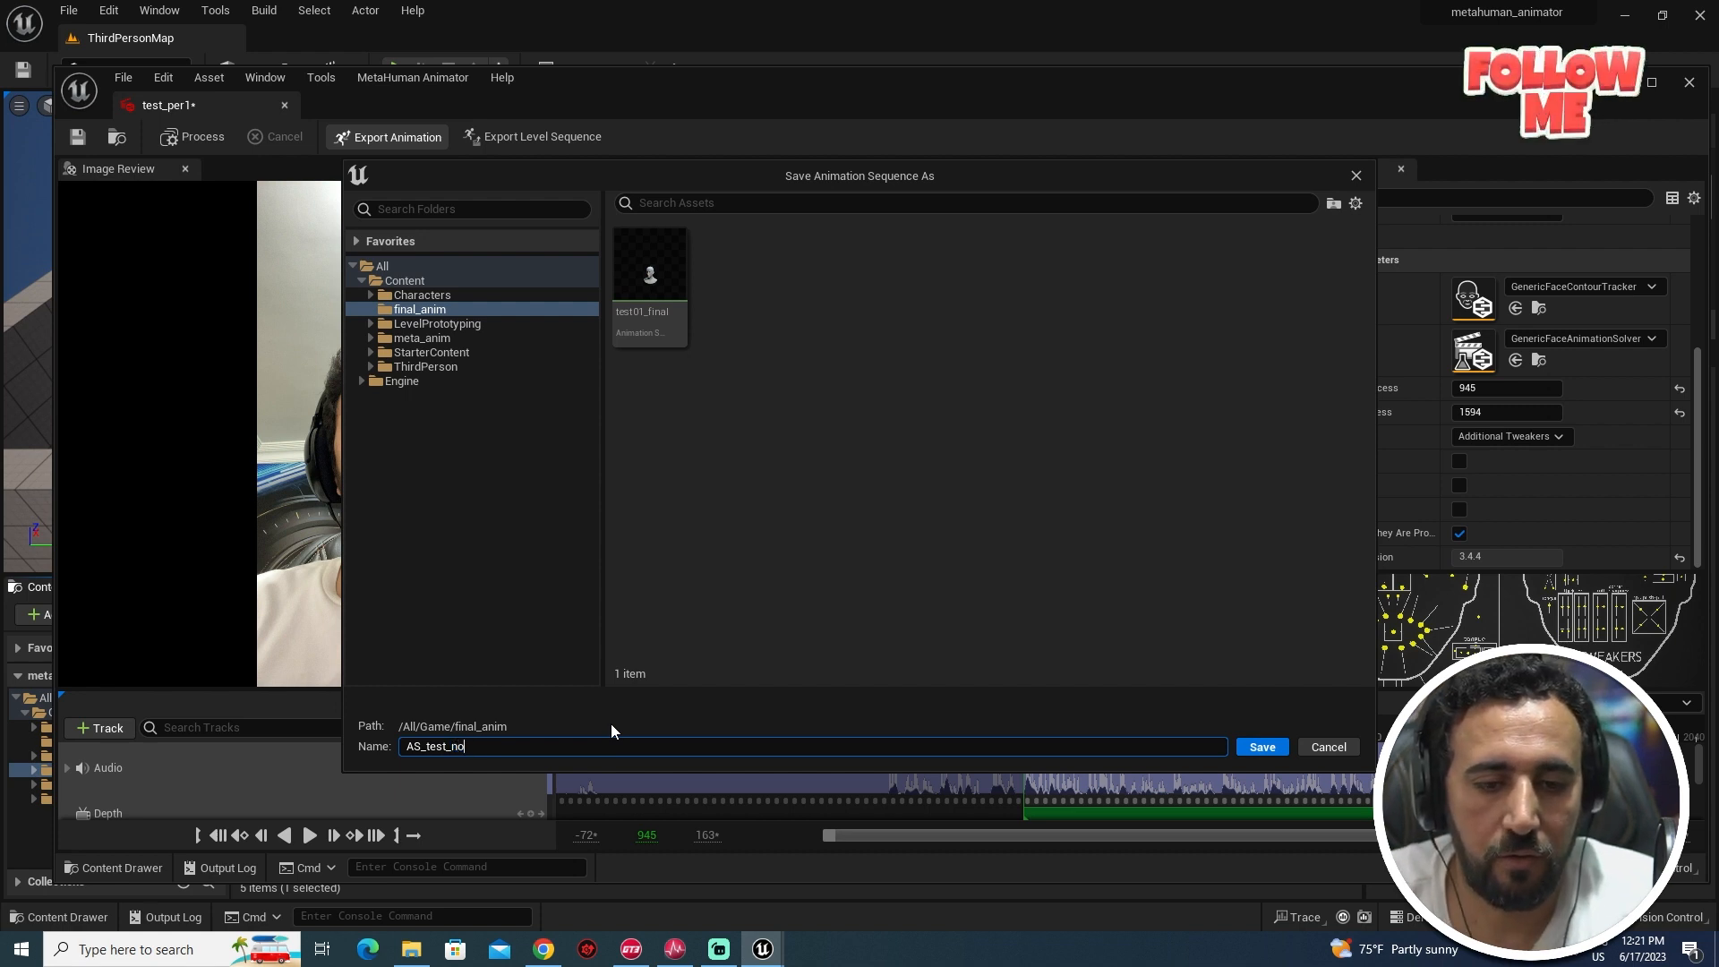
pyautogui.write('_head')
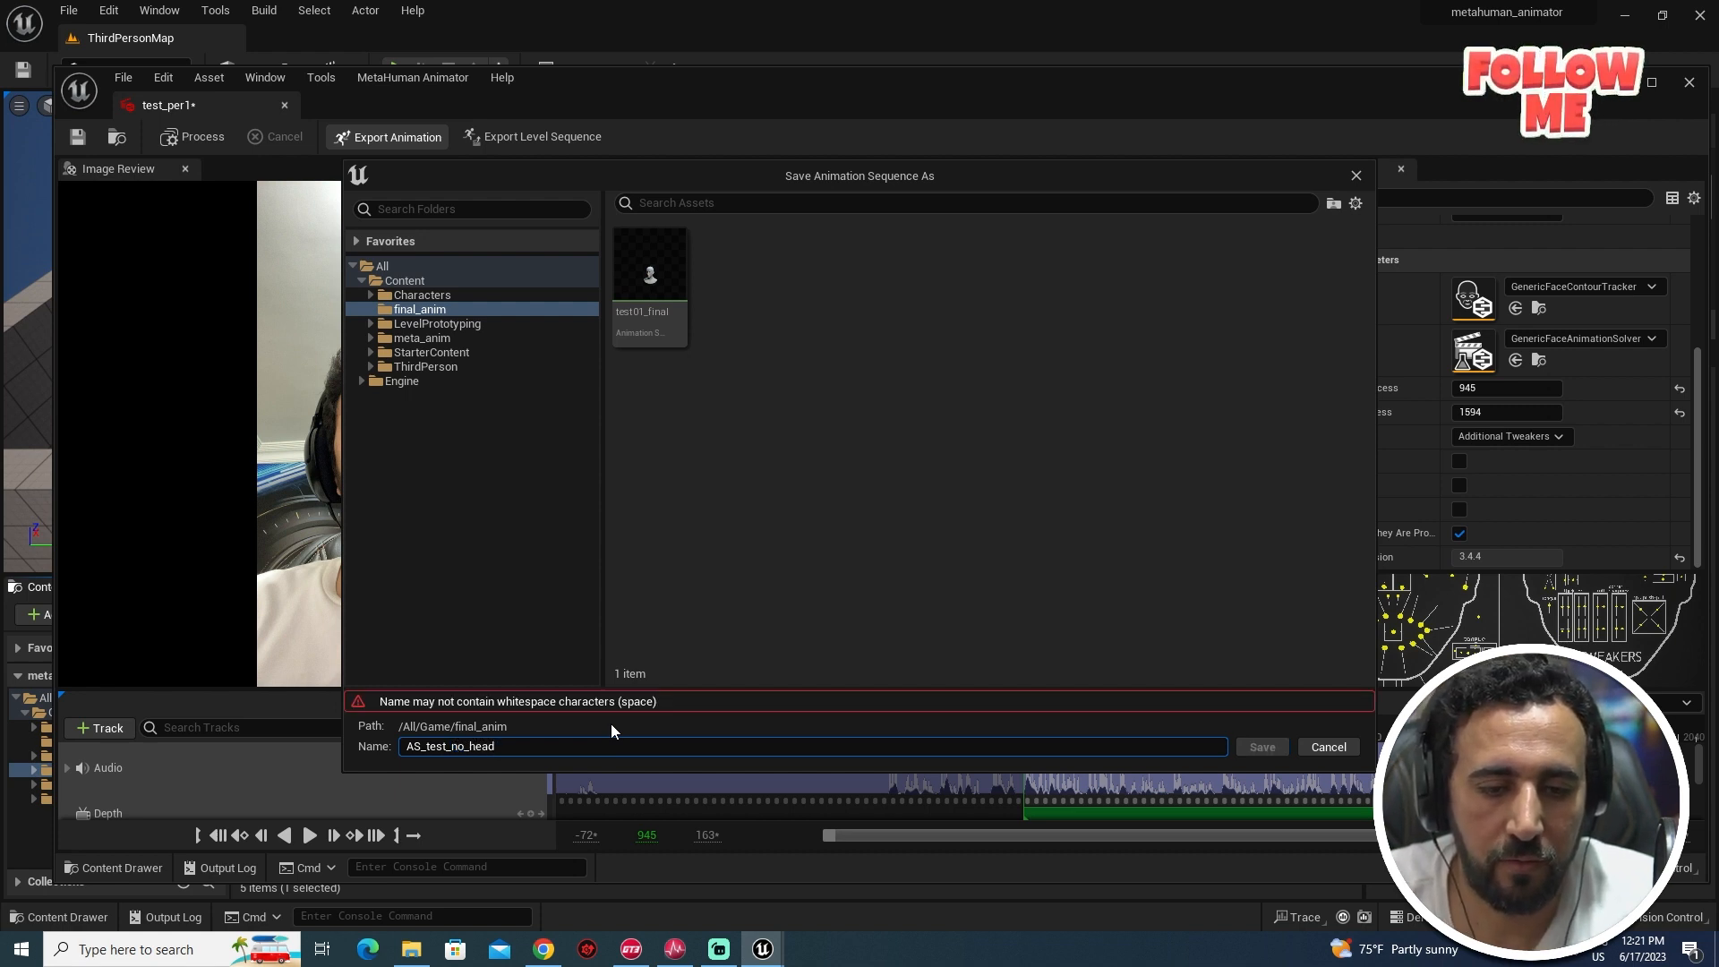
pyautogui.press('BackSpace')
pyautogui.press('BackSpace')
pyautogui.press('BackSpace')
pyautogui.press('BackSpace')
pyautogui.press('BackSpace')
pyautogui.press('BackSpace')
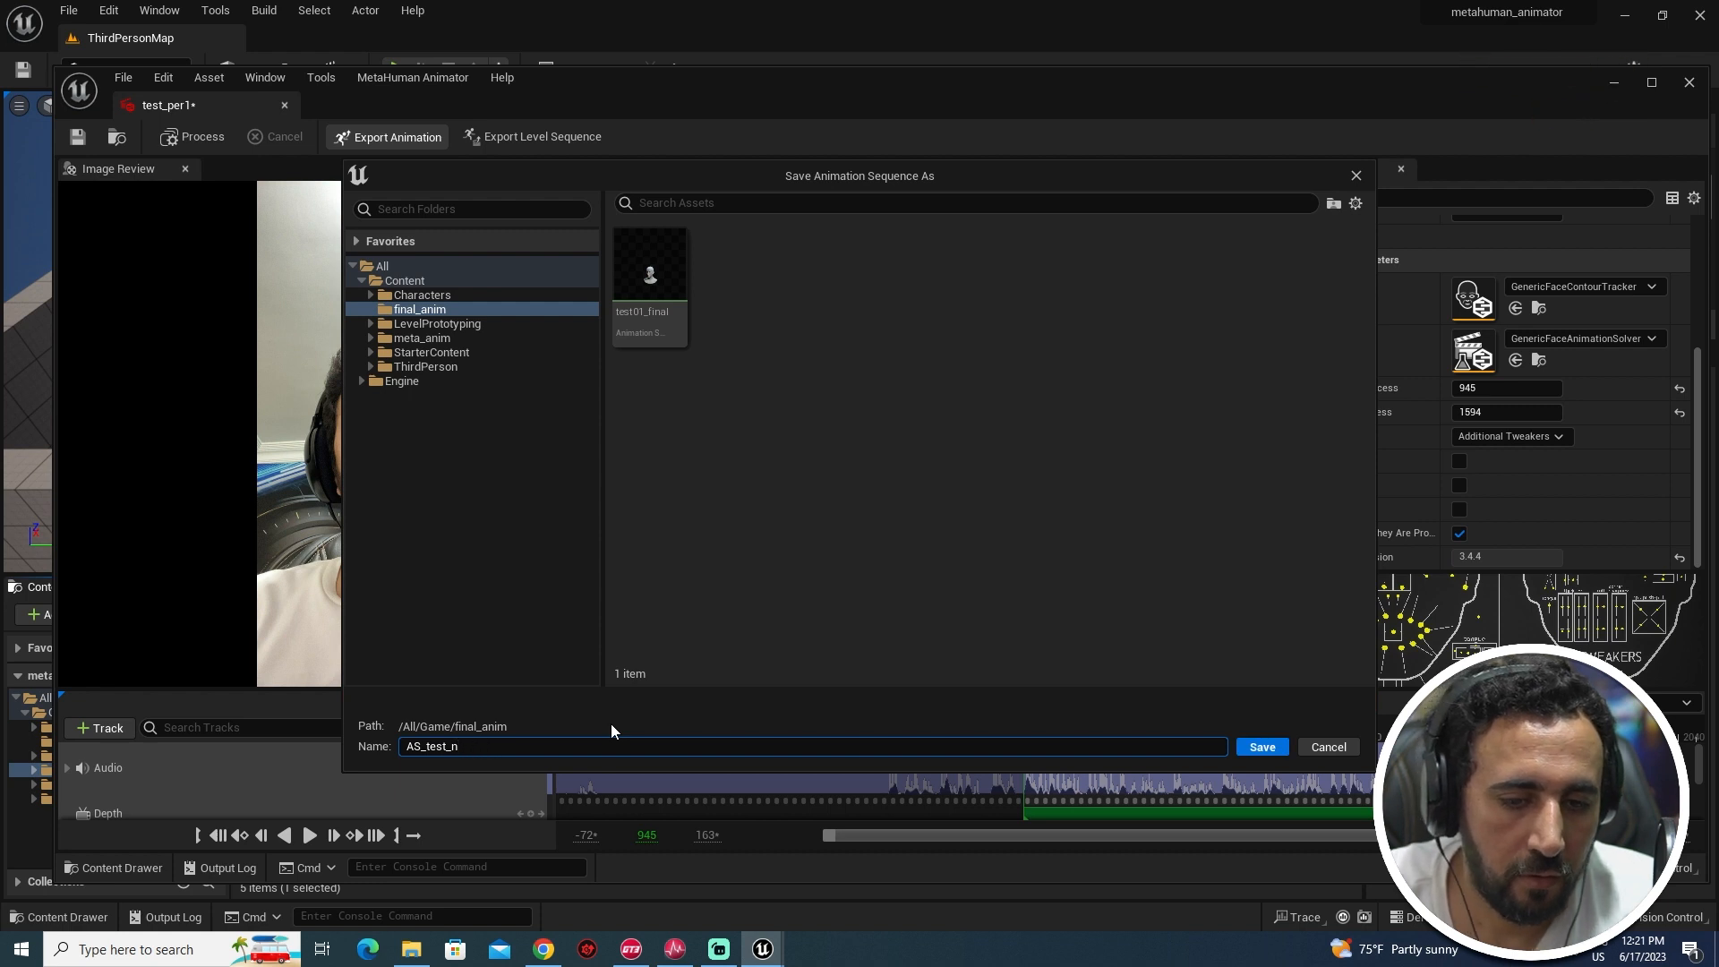
pyautogui.hotkey('ctrl', 'a')
pyautogui.write('te')
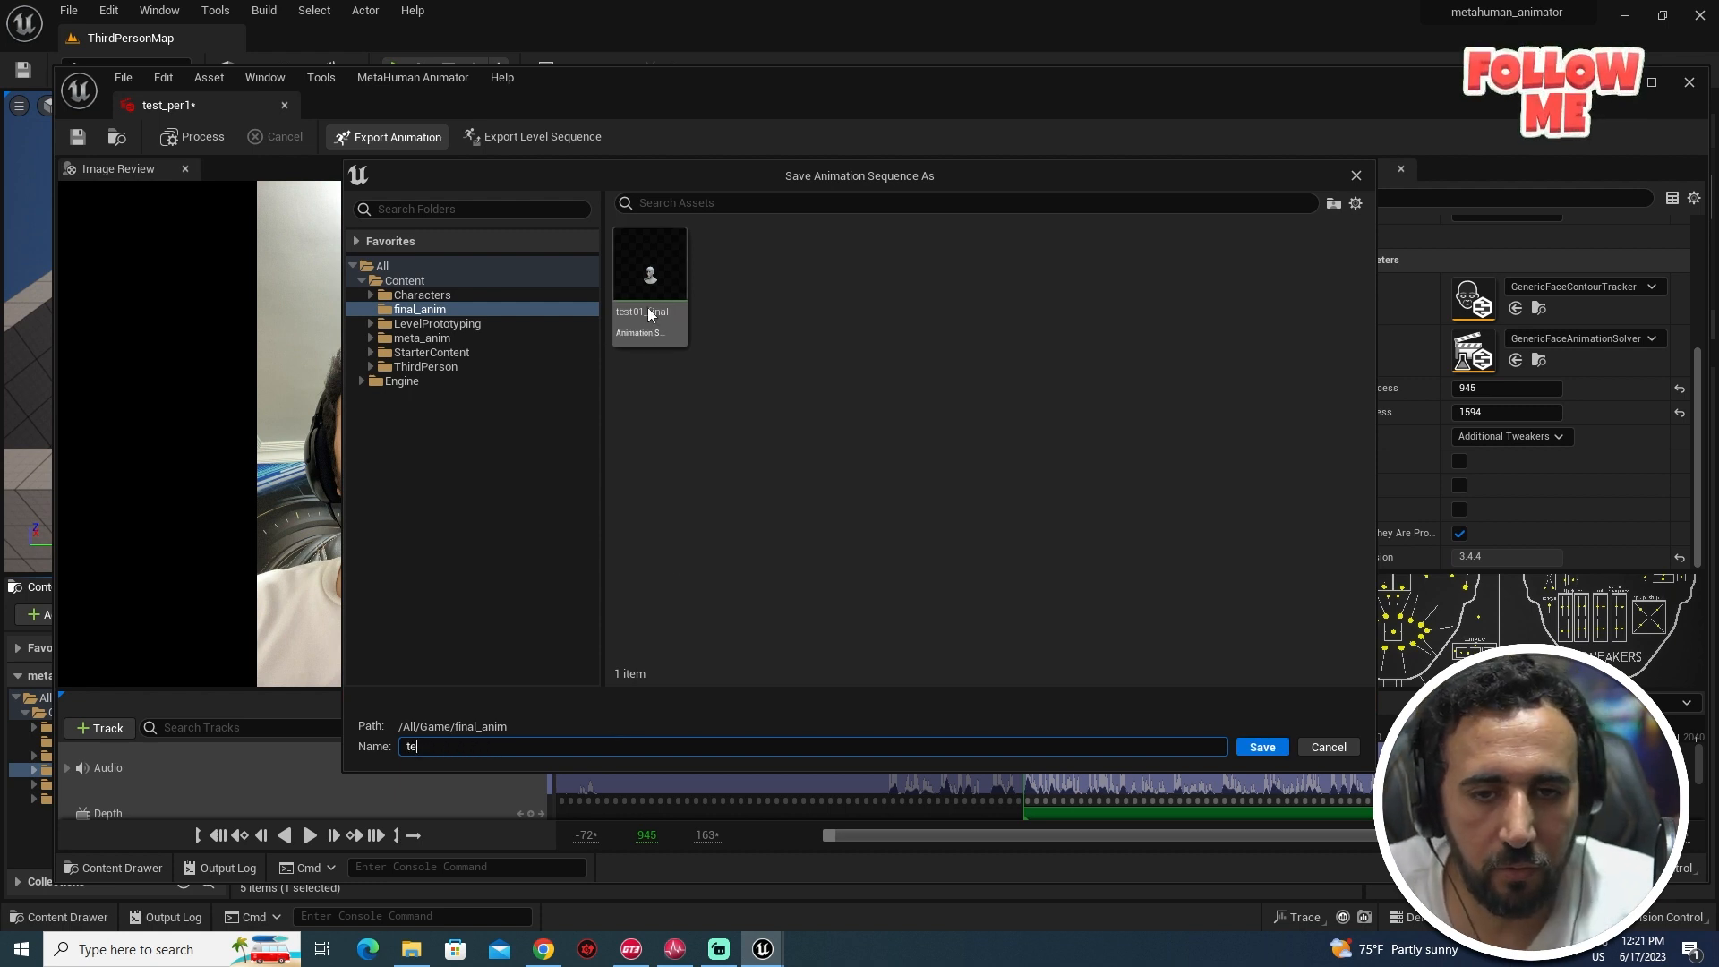
pyautogui.write('st01_final')
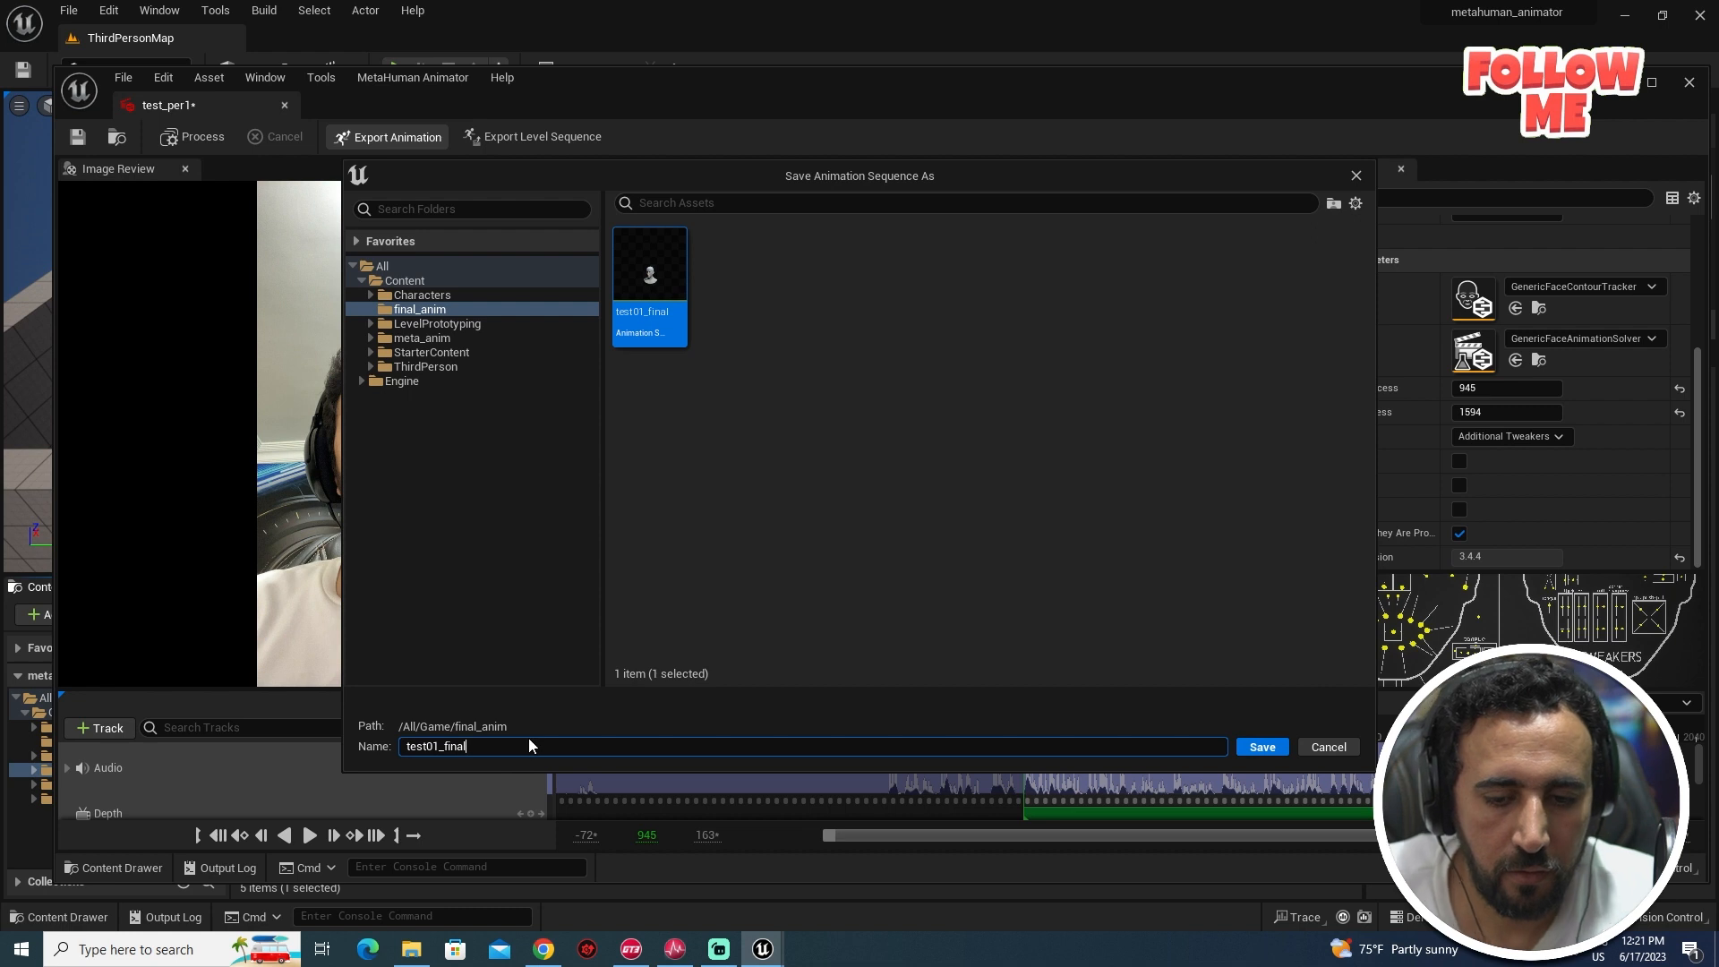
pyautogui.write('_noheadm')
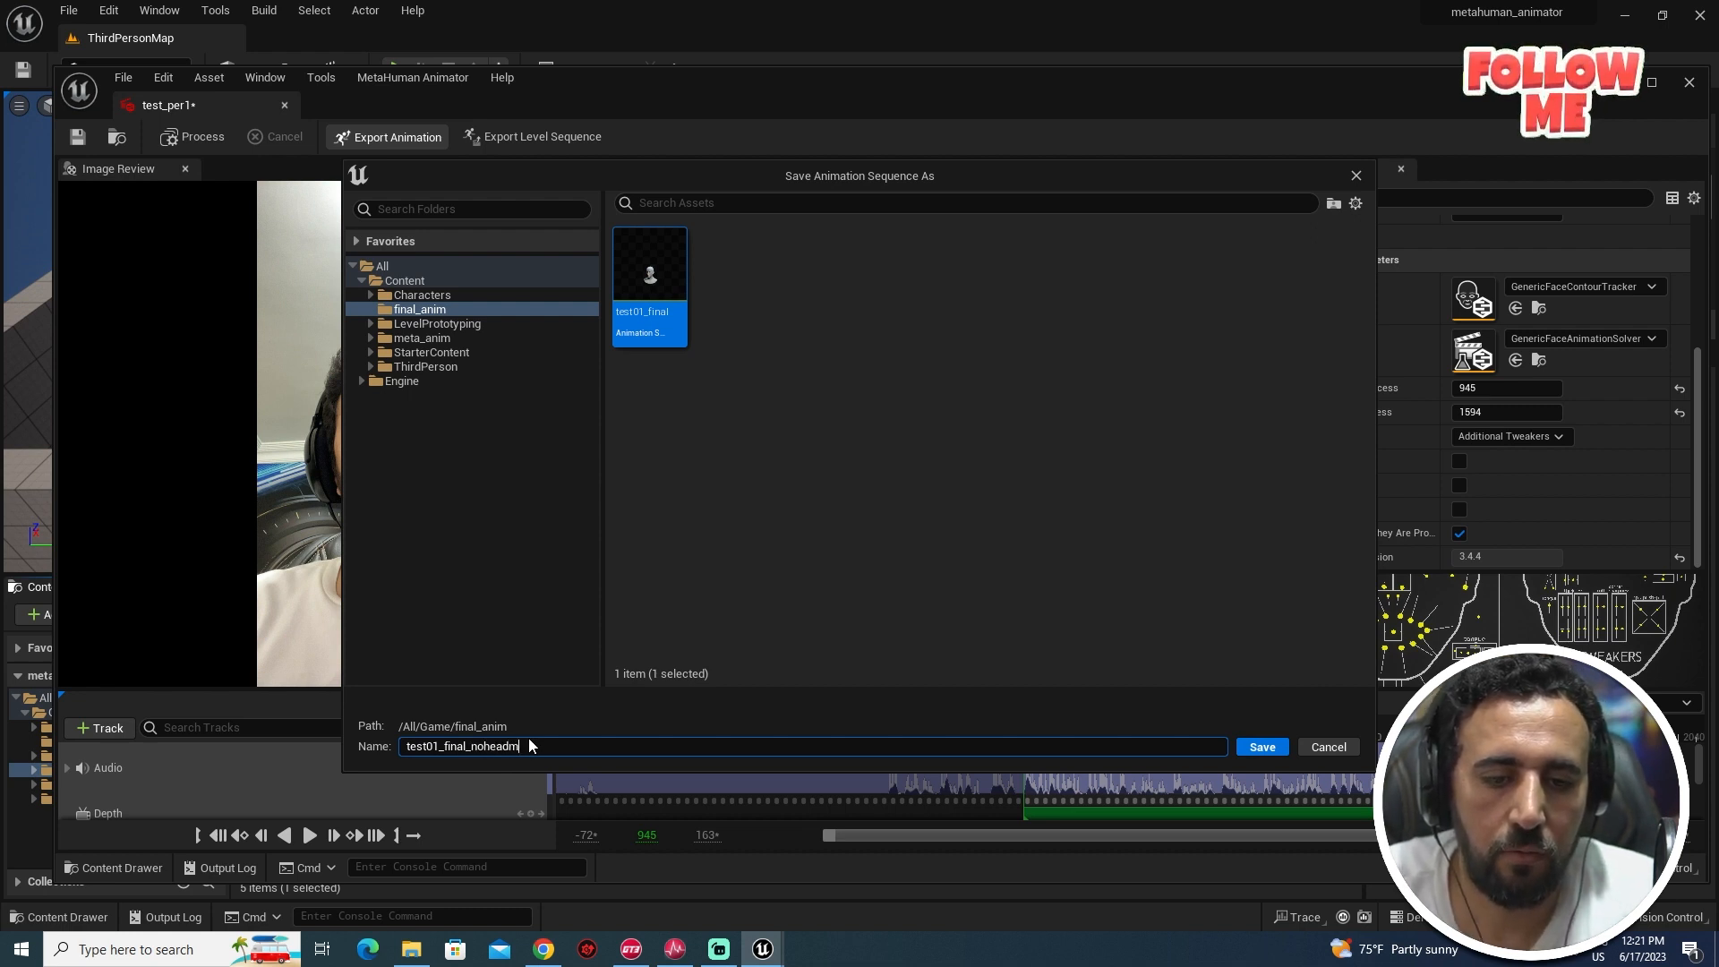
pyautogui.write('oven')
pyautogui.write('ent')
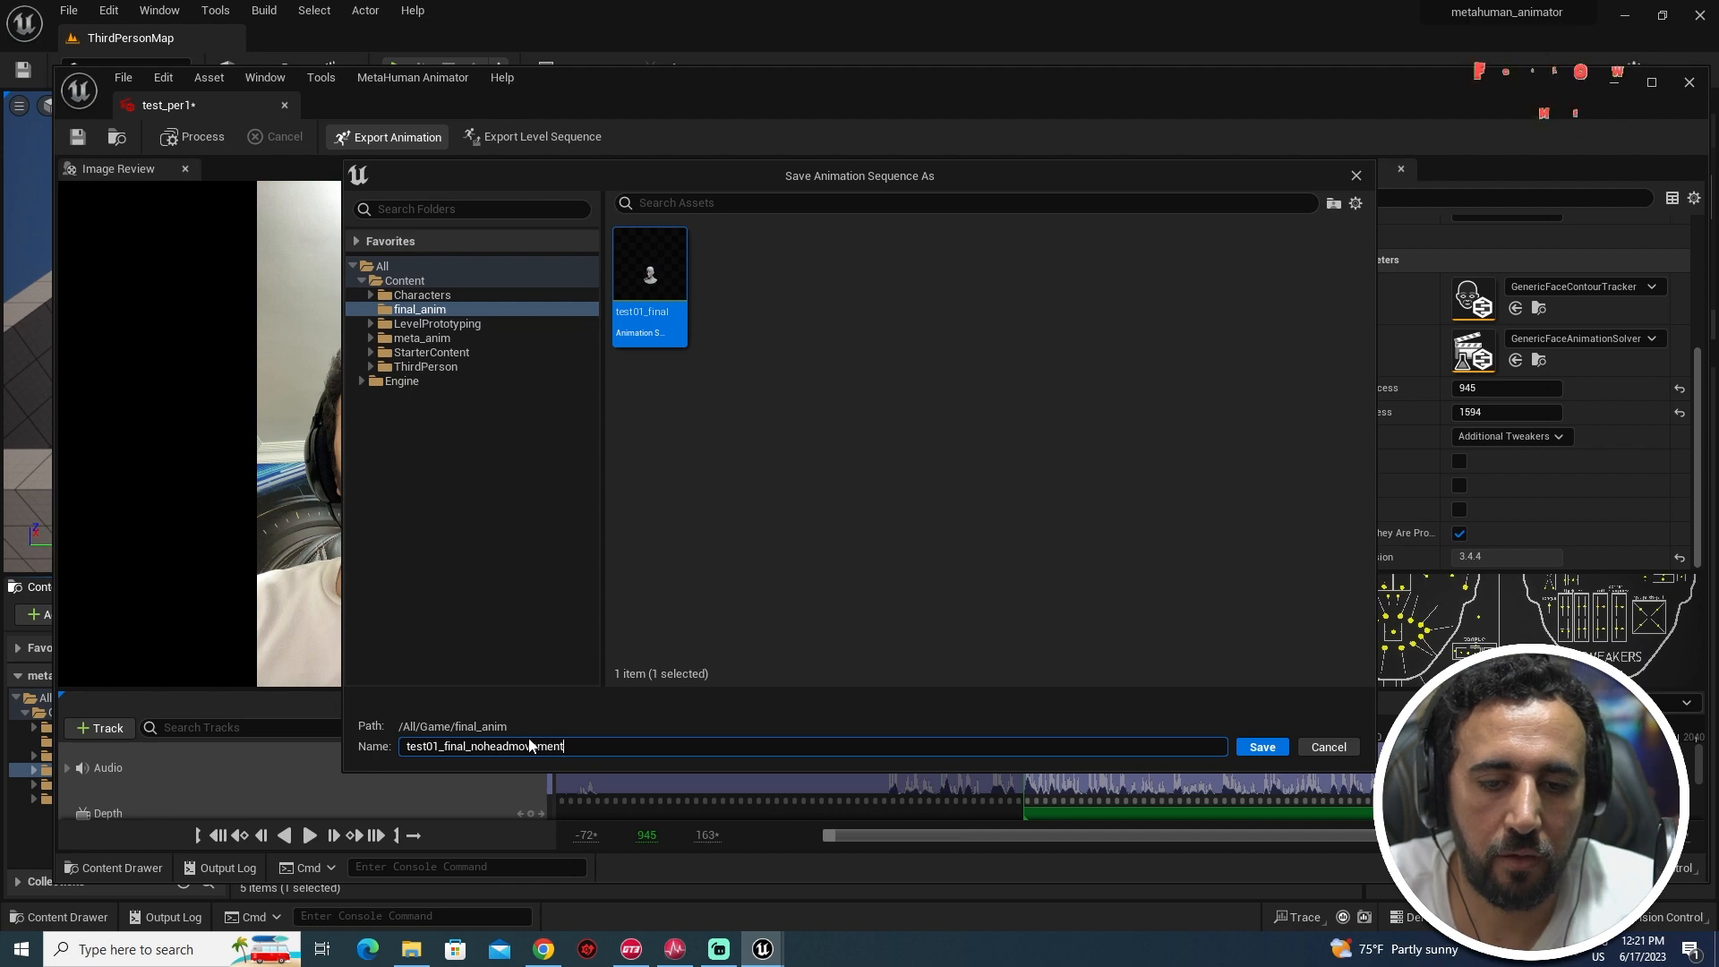
pyautogui.press('Return')
pyautogui.press('Return')
pyautogui.hotkey('ctrl', 's')
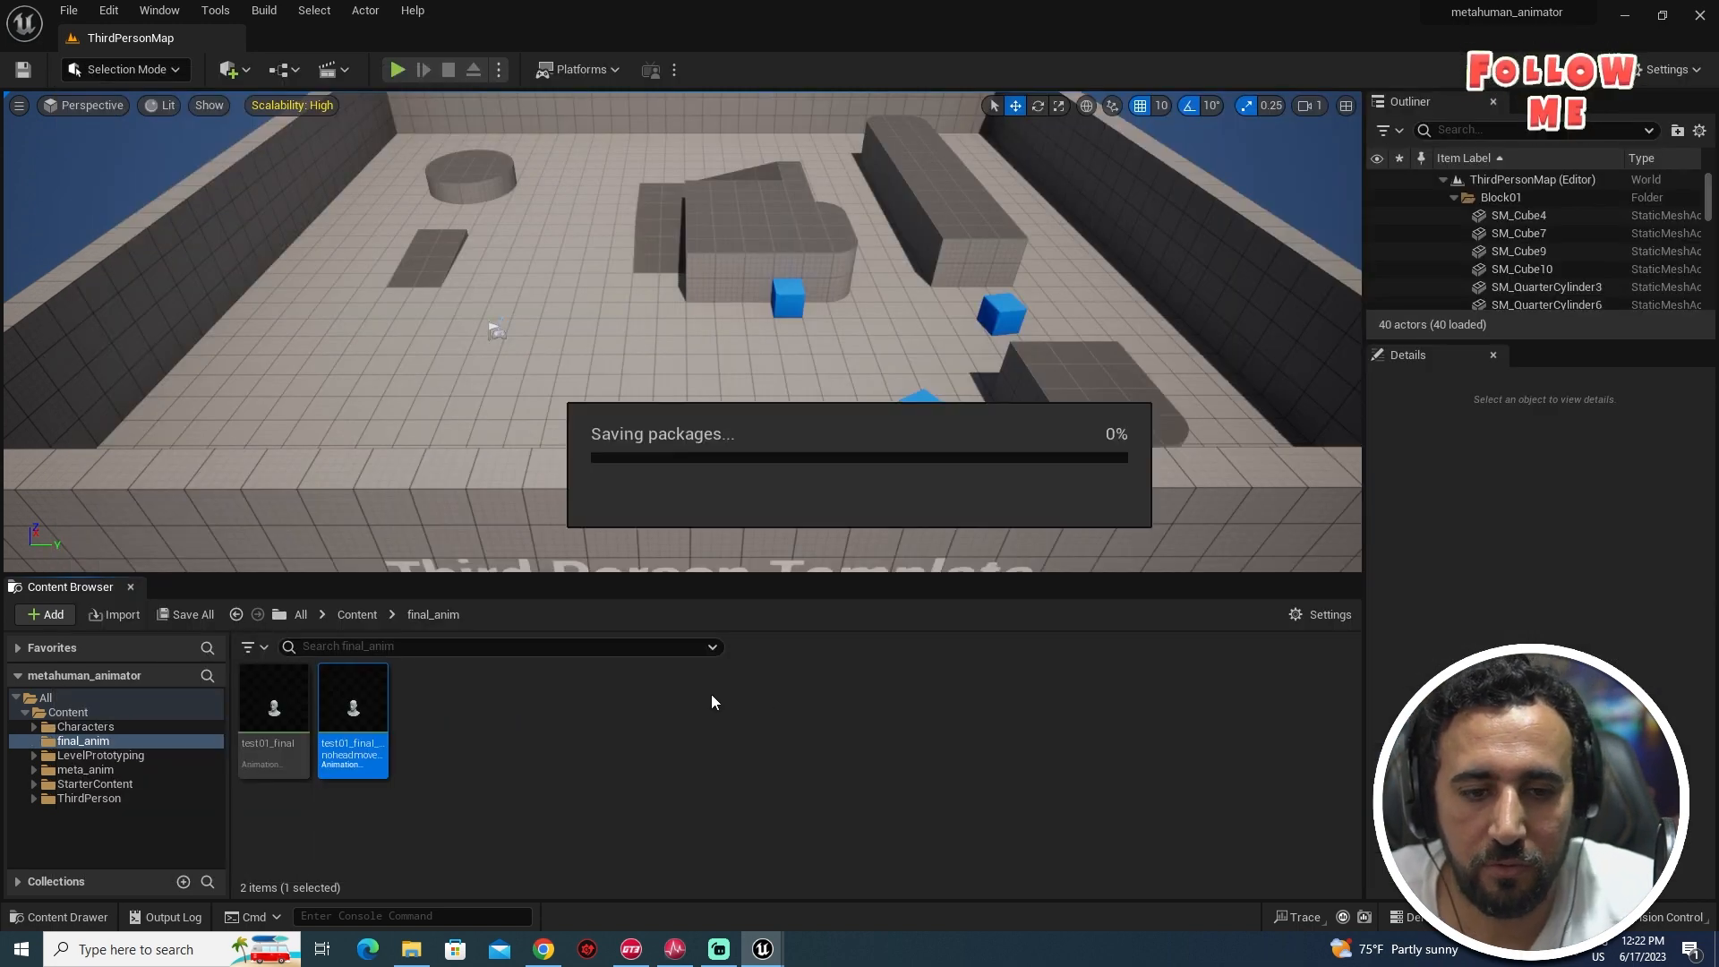
# - Launch Quixel Bridge, sign in, and show My MetaHumans under MetaHumans
pyautogui.click(161, 12)
pyautogui.moveTo(105, 11)
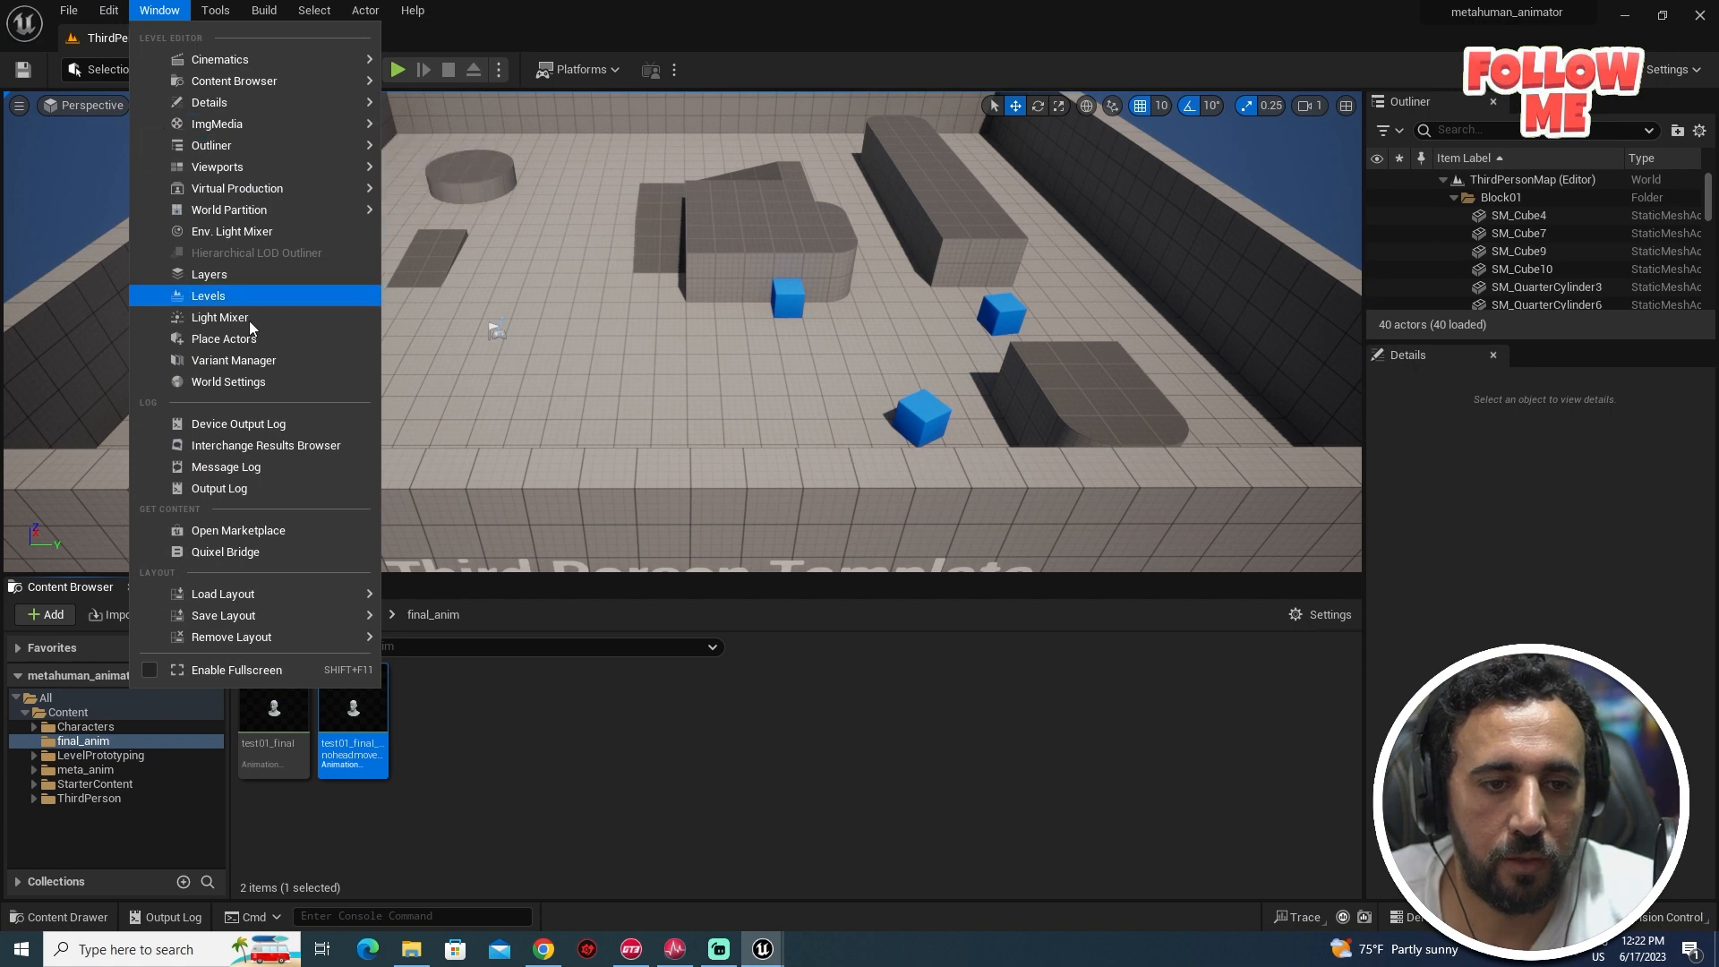
pyautogui.click(274, 552)
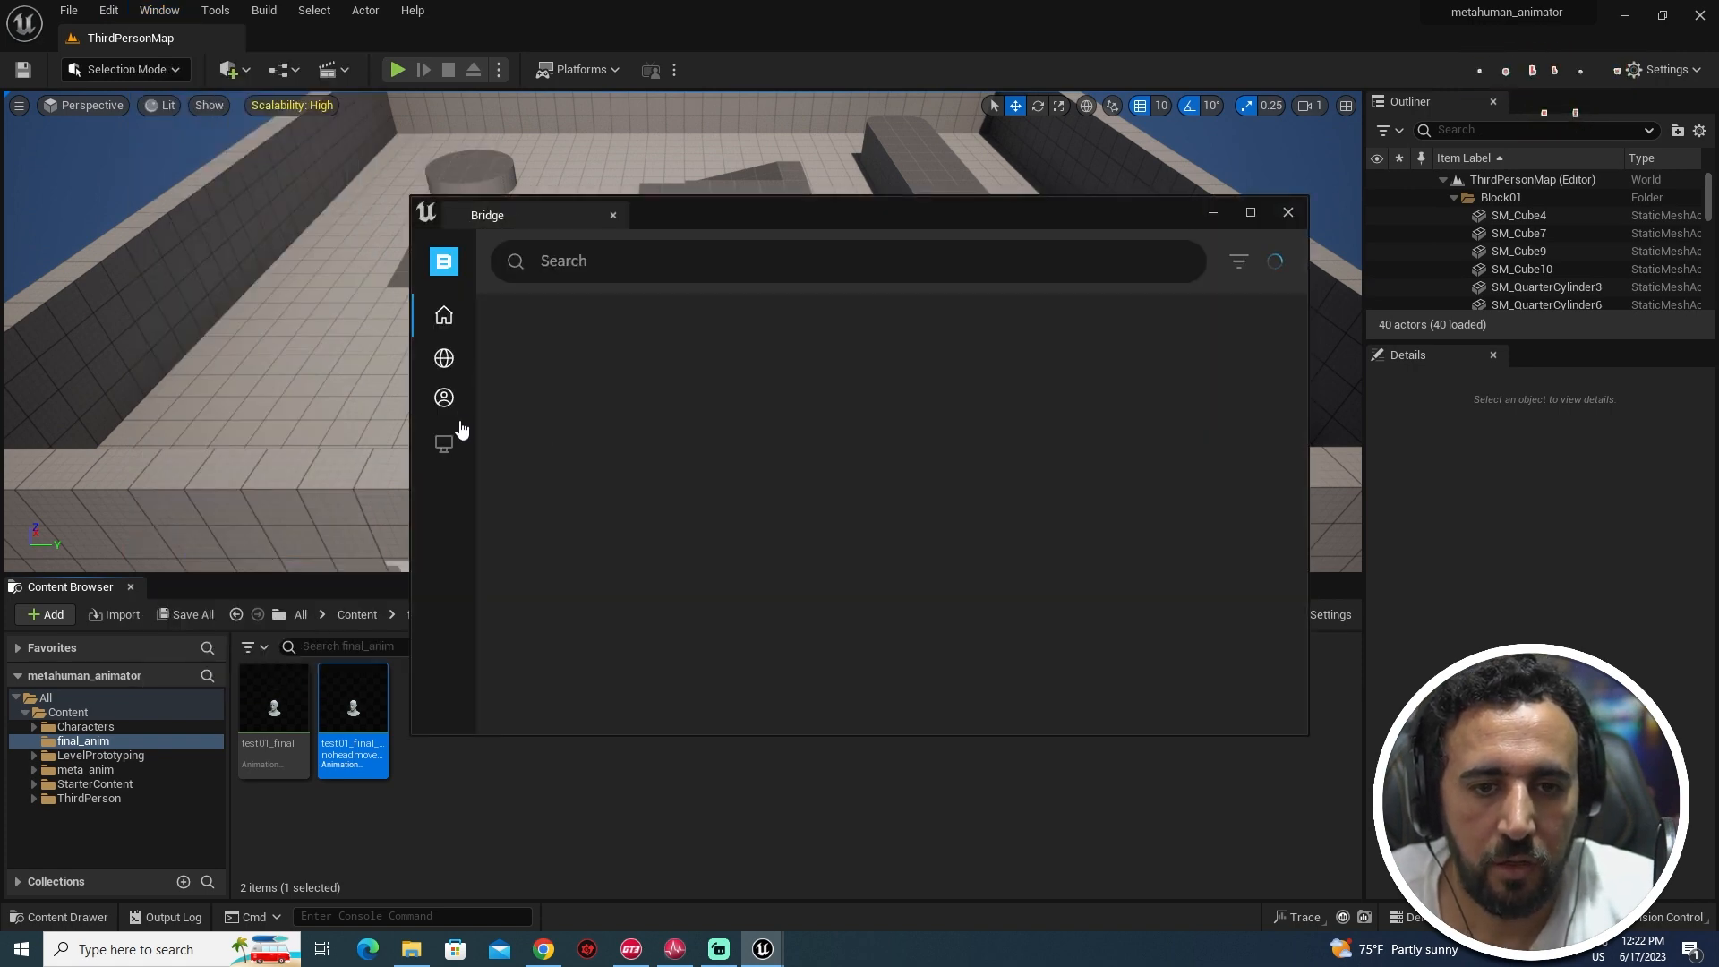
pyautogui.click(445, 398)
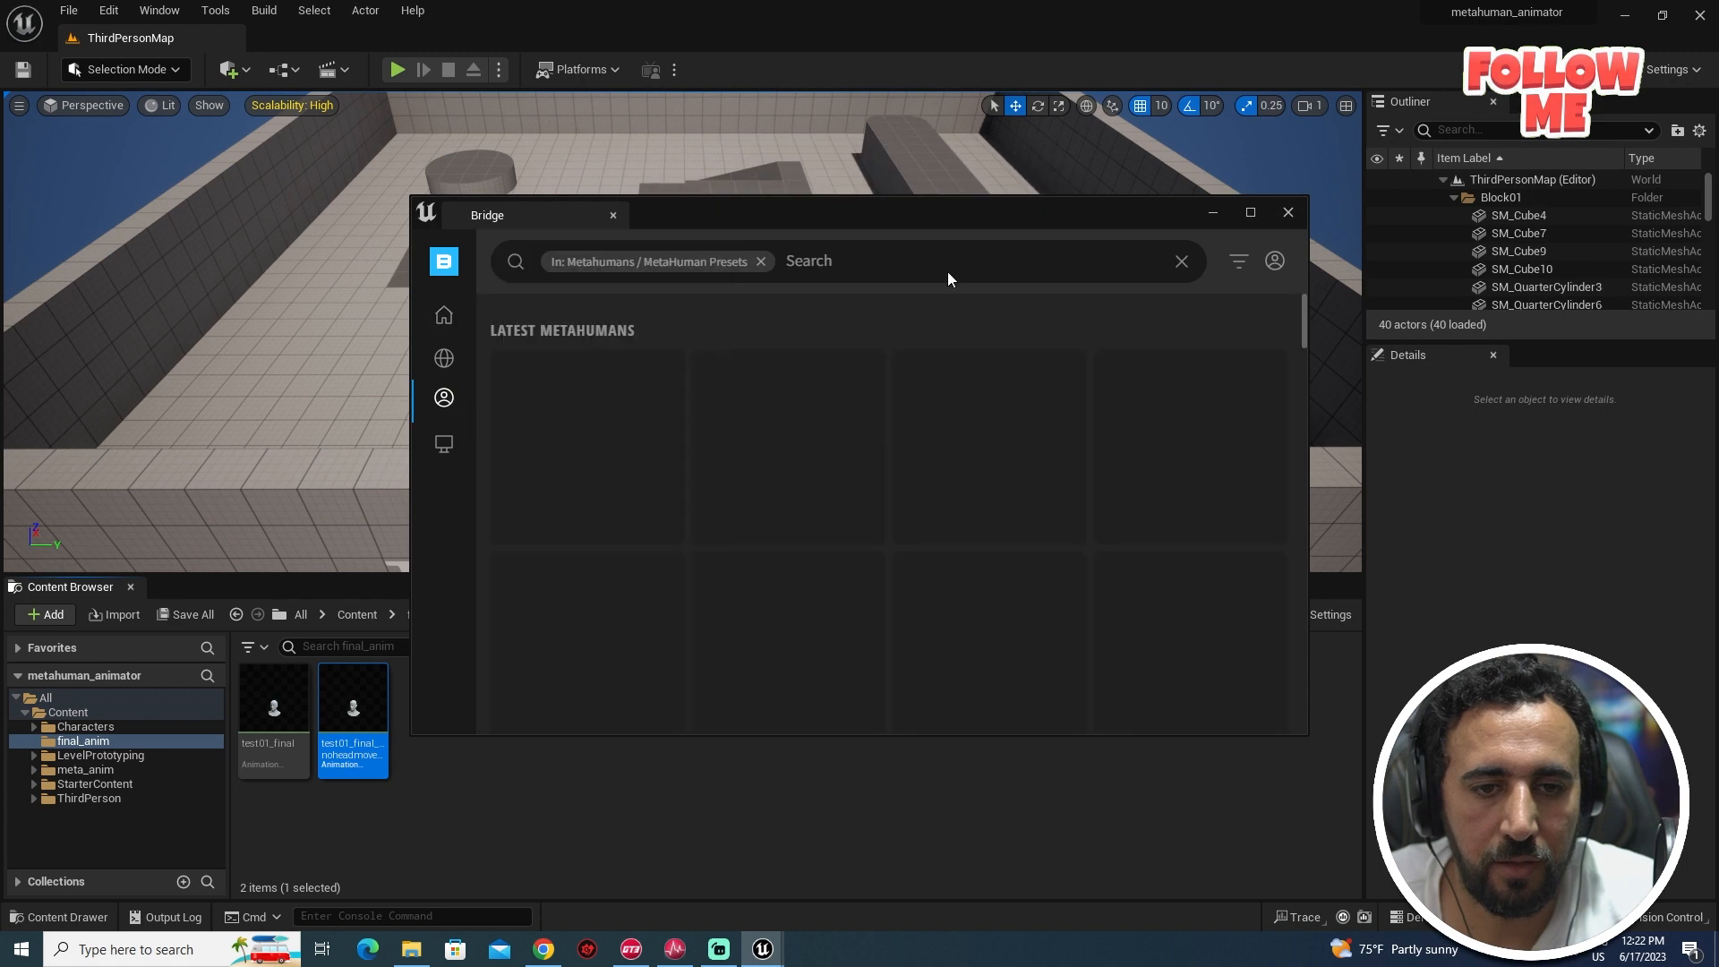
pyautogui.click(1275, 260)
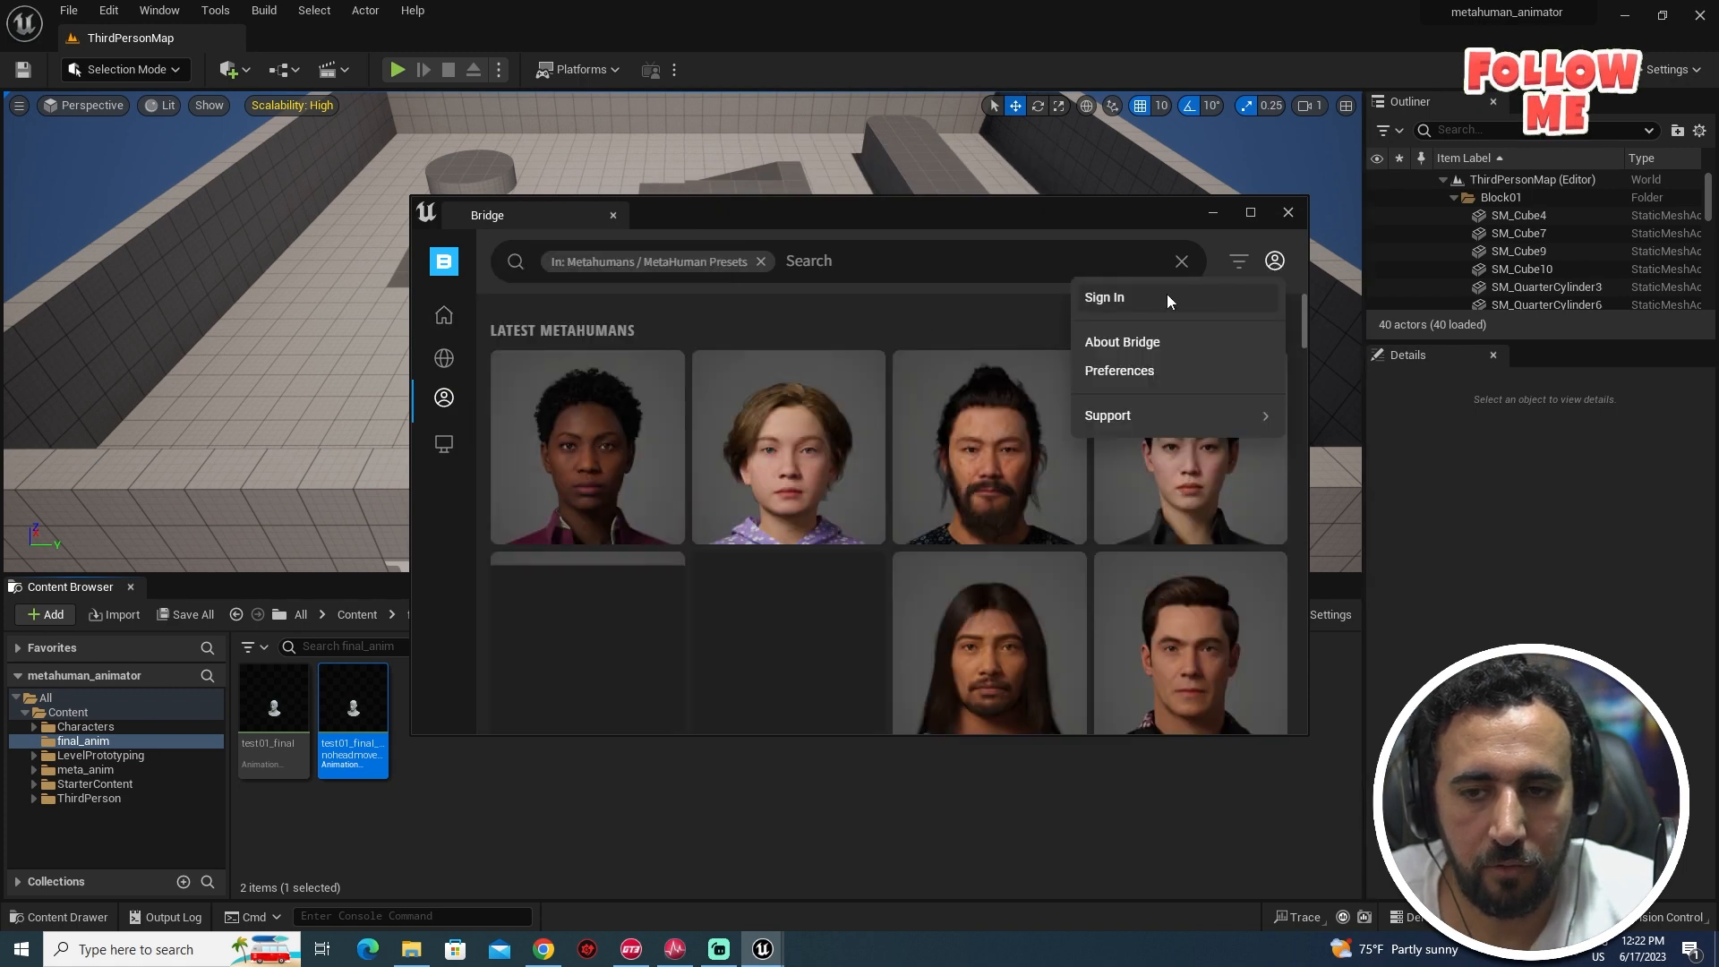
pyautogui.click(1168, 293)
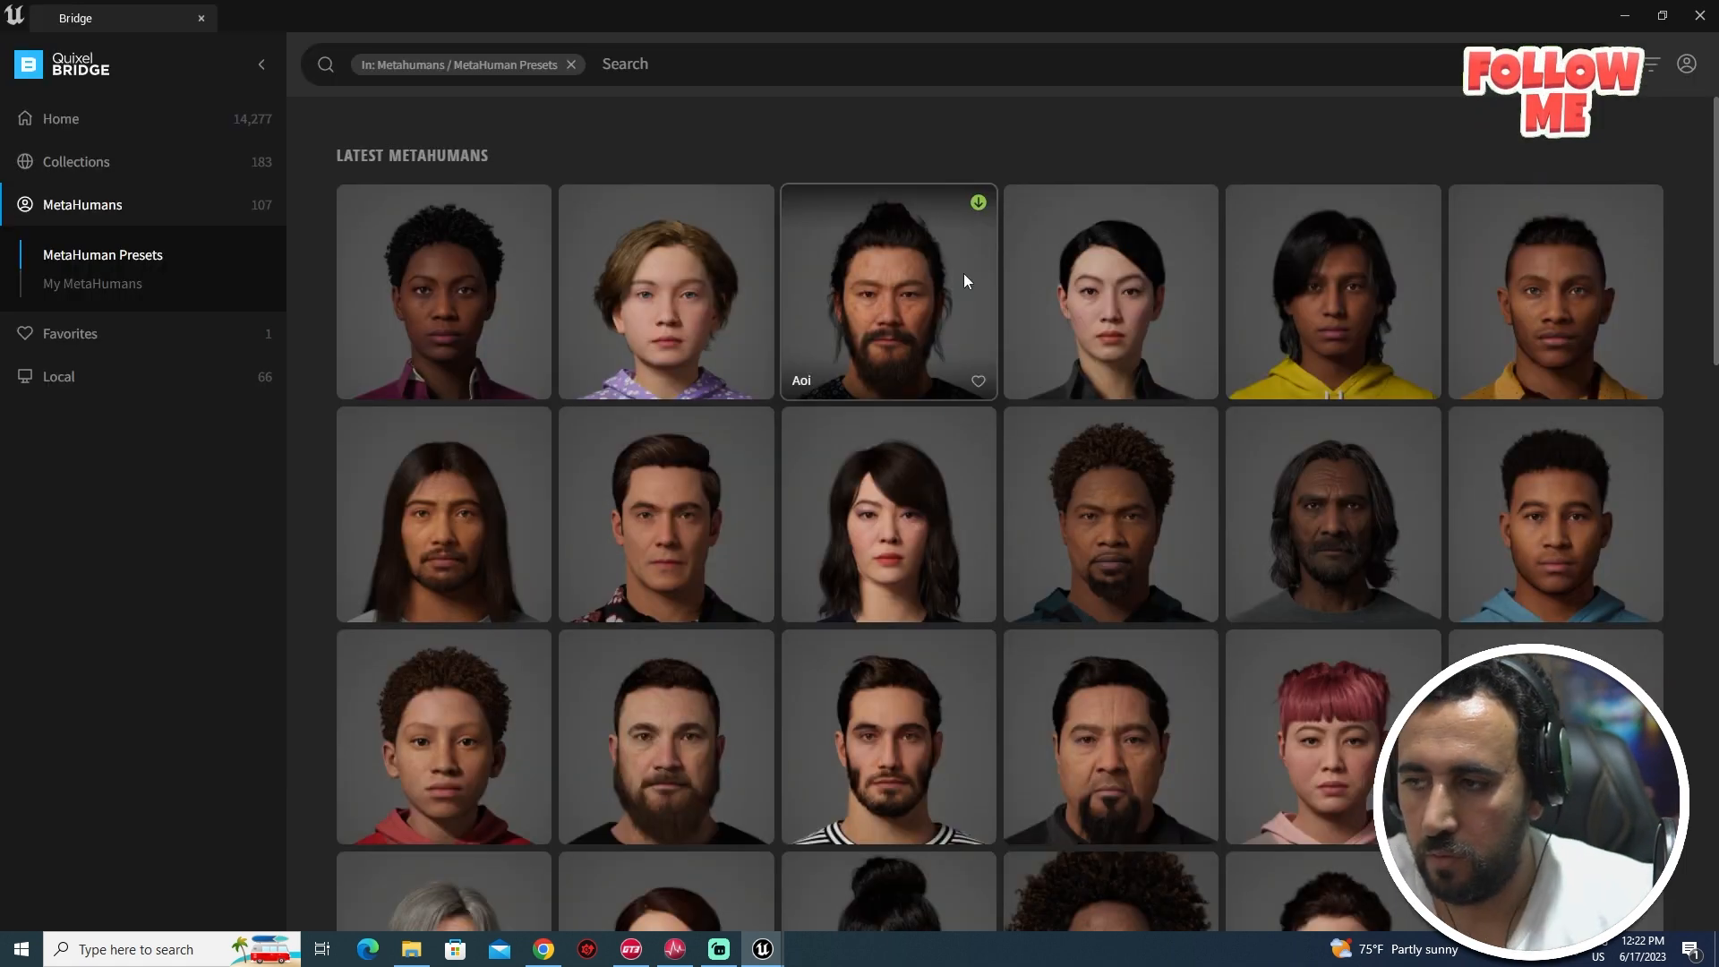
pyautogui.click(89, 284)
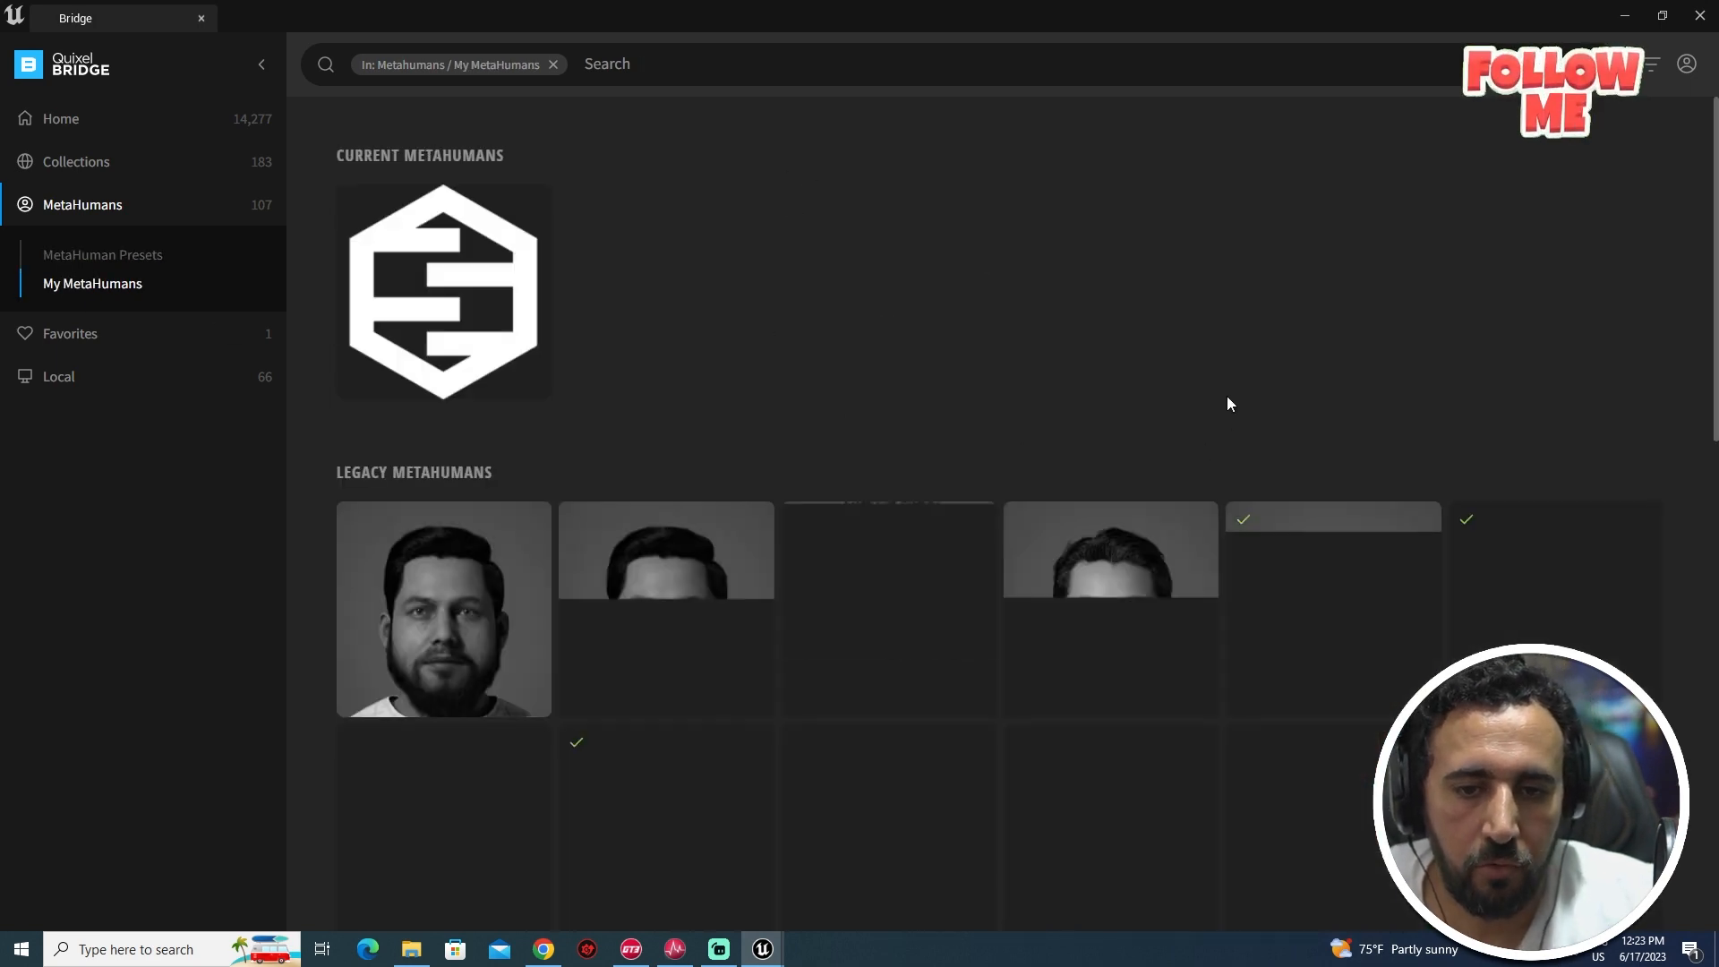
# - Scroll through the Legacy MetaHumans grid, then close Bridge
pyautogui.scroll(-2, 1162, 432)
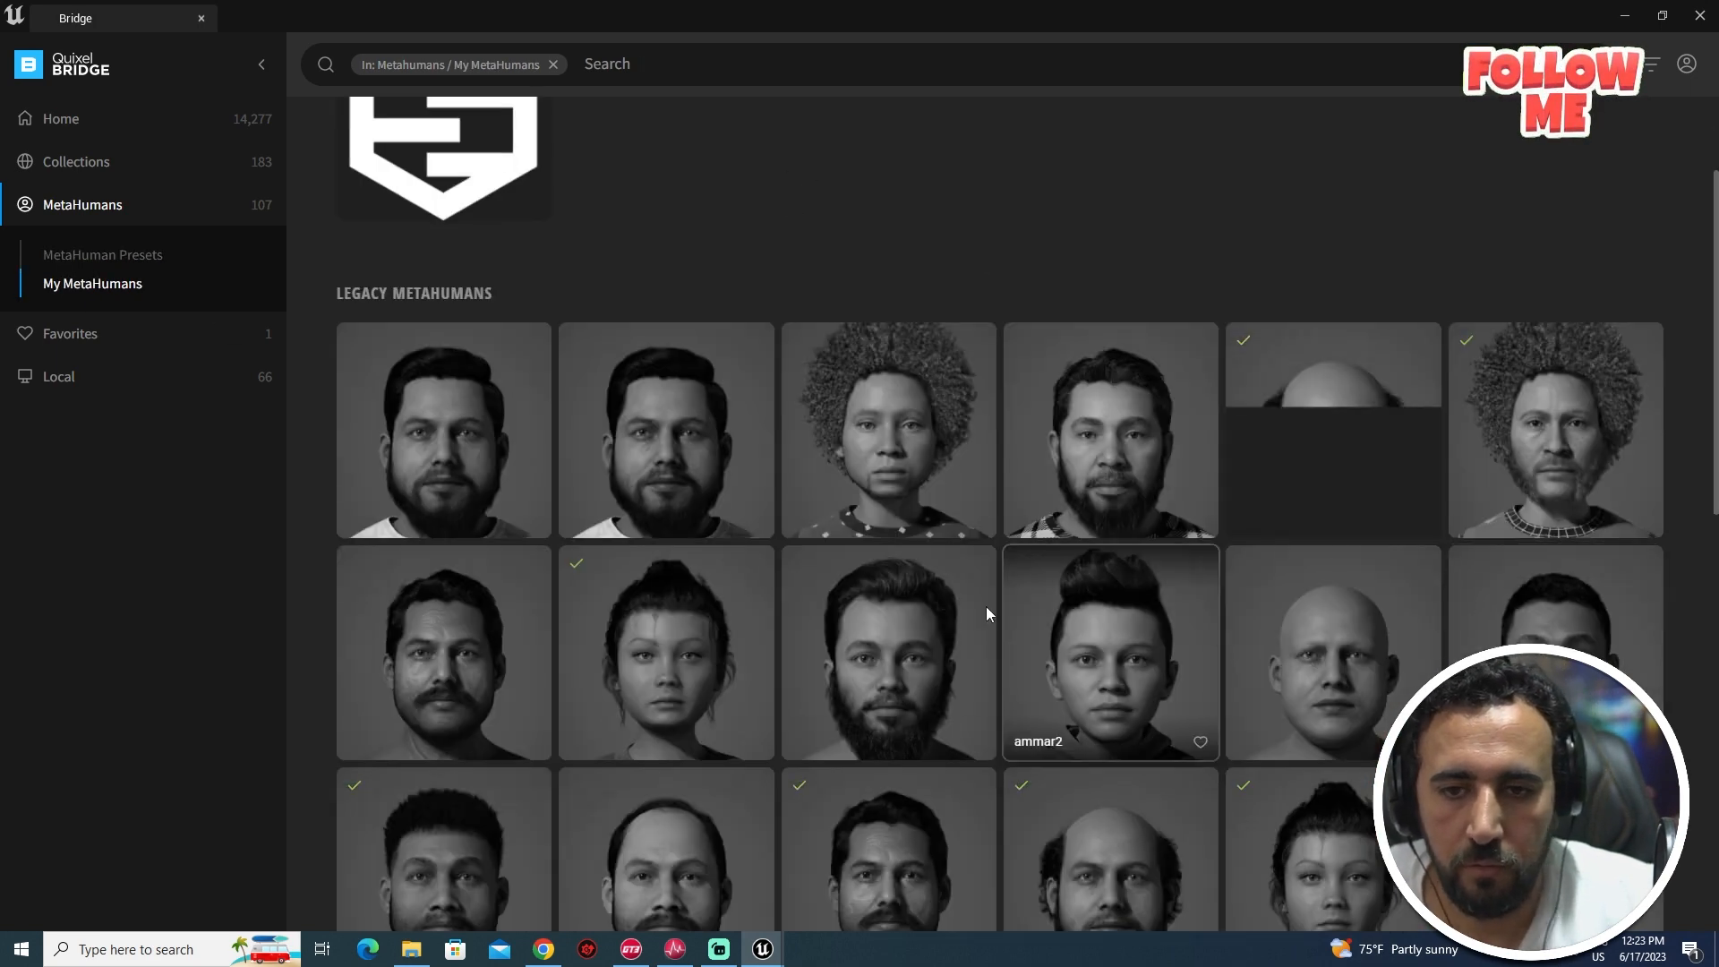
pyautogui.scroll(-2, 1253, 661)
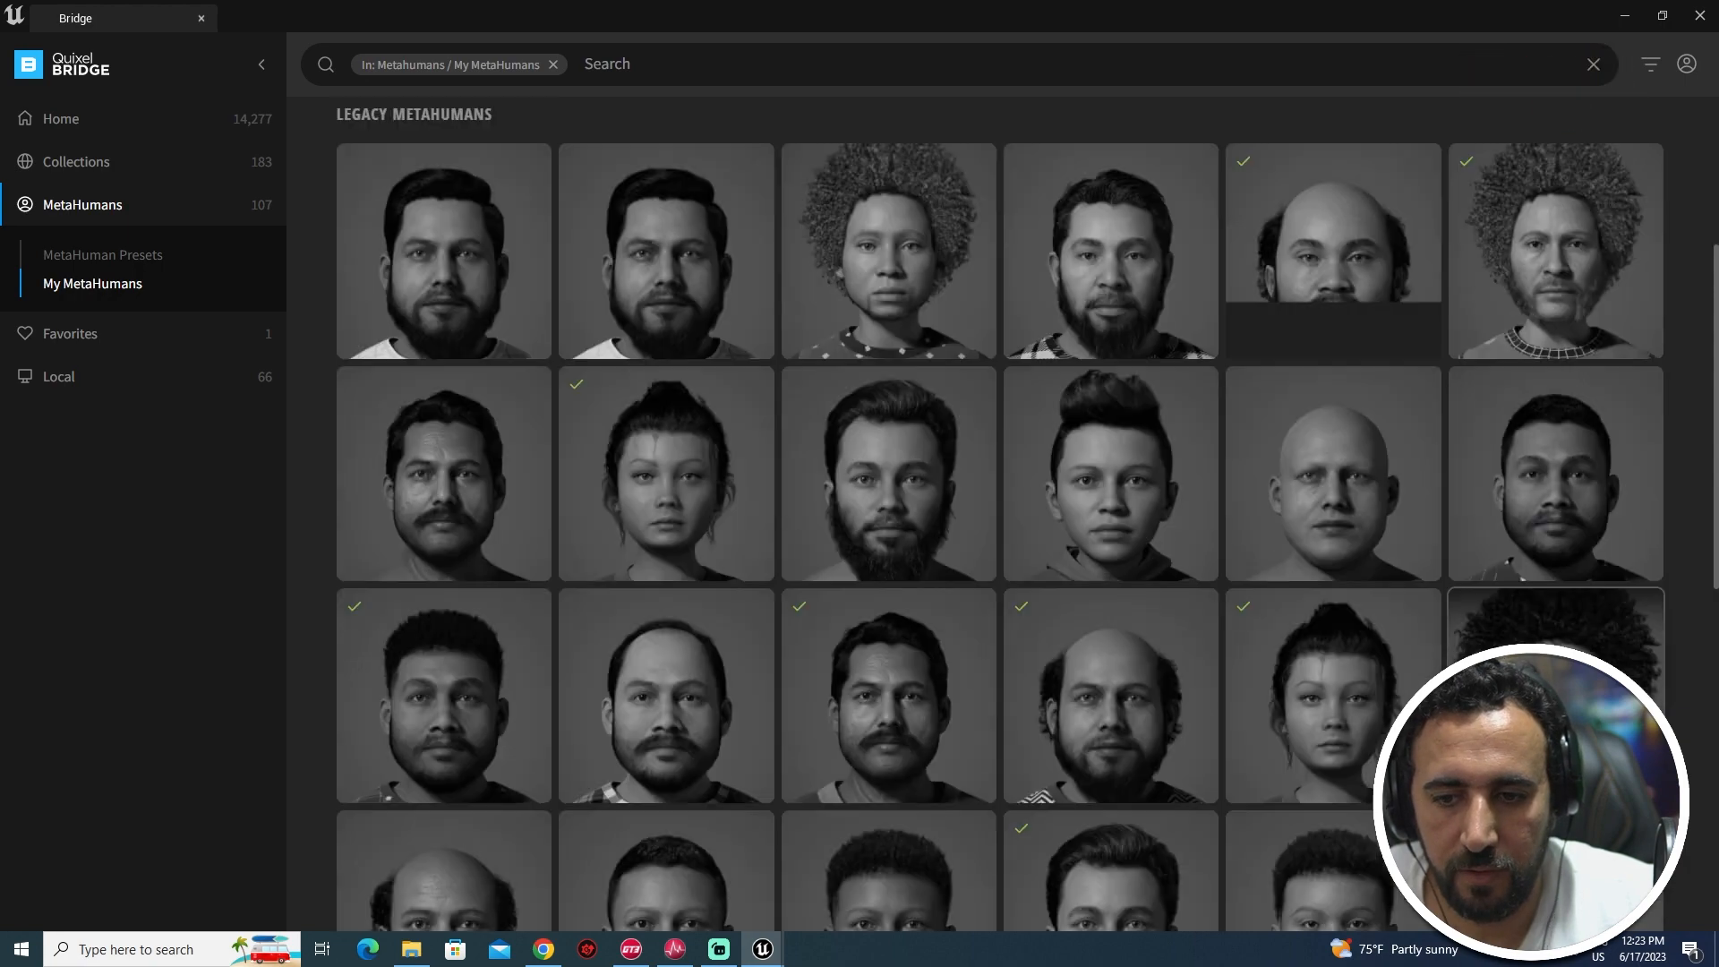
pyautogui.scroll(-3, 1374, 666)
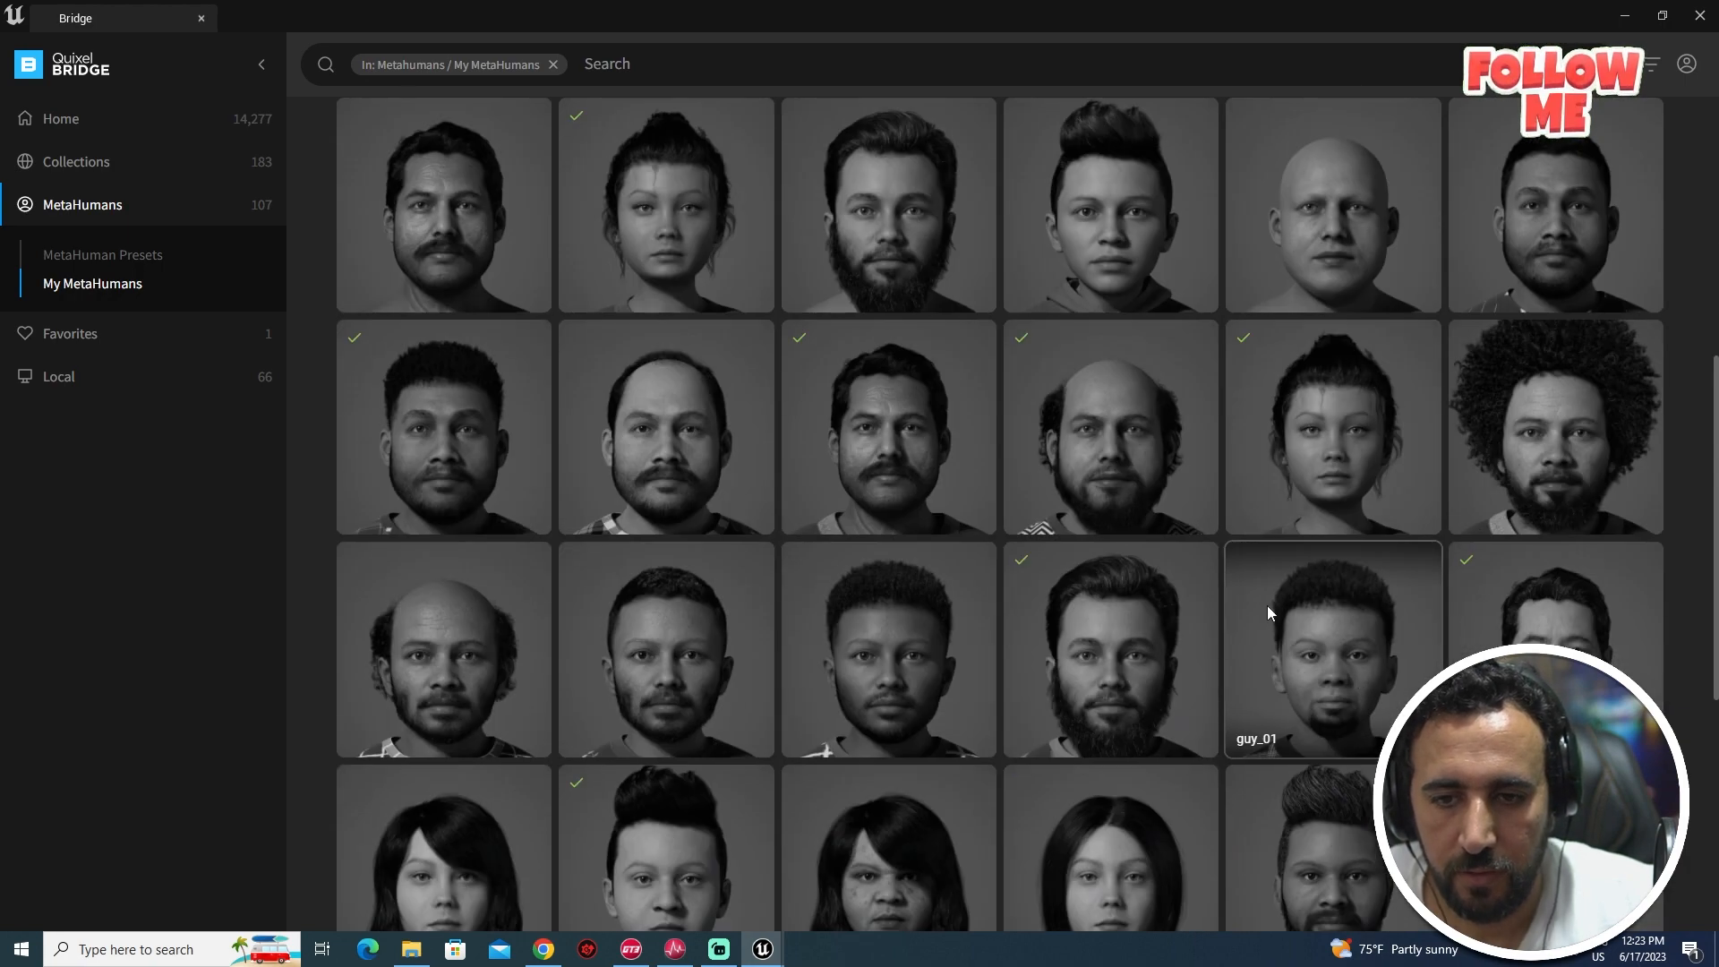
pyautogui.scroll(2, 1266, 609)
pyautogui.scroll(3, 1392, 632)
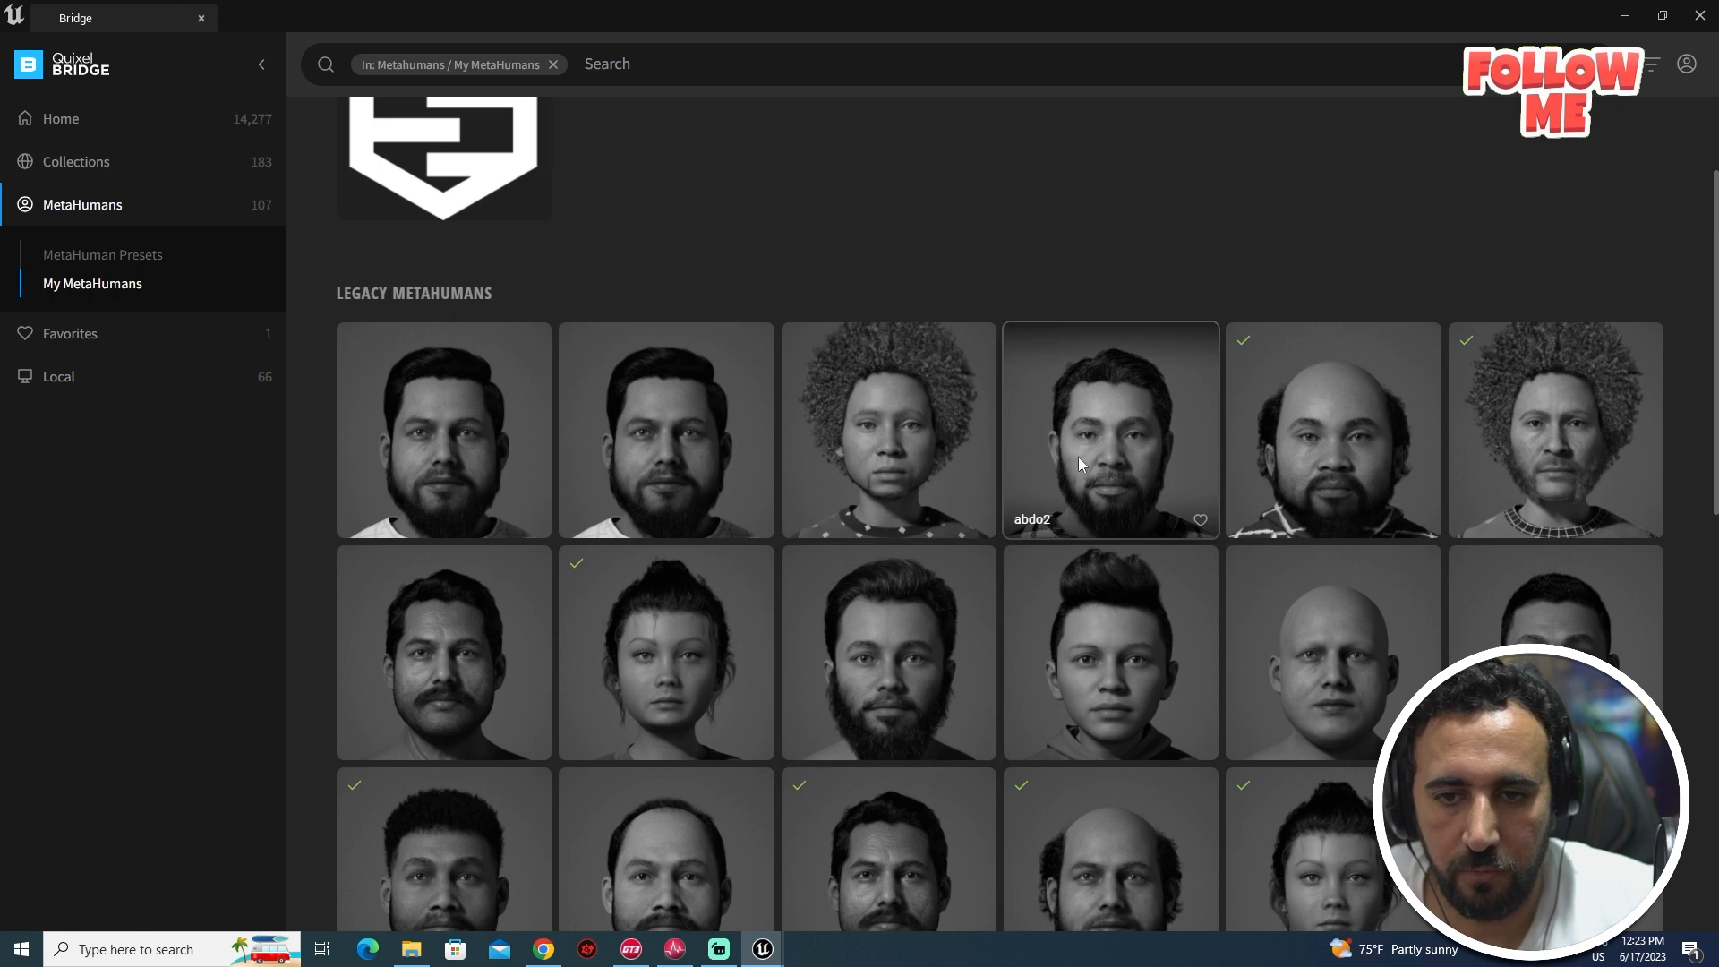
pyautogui.scroll(2, 421, 497)
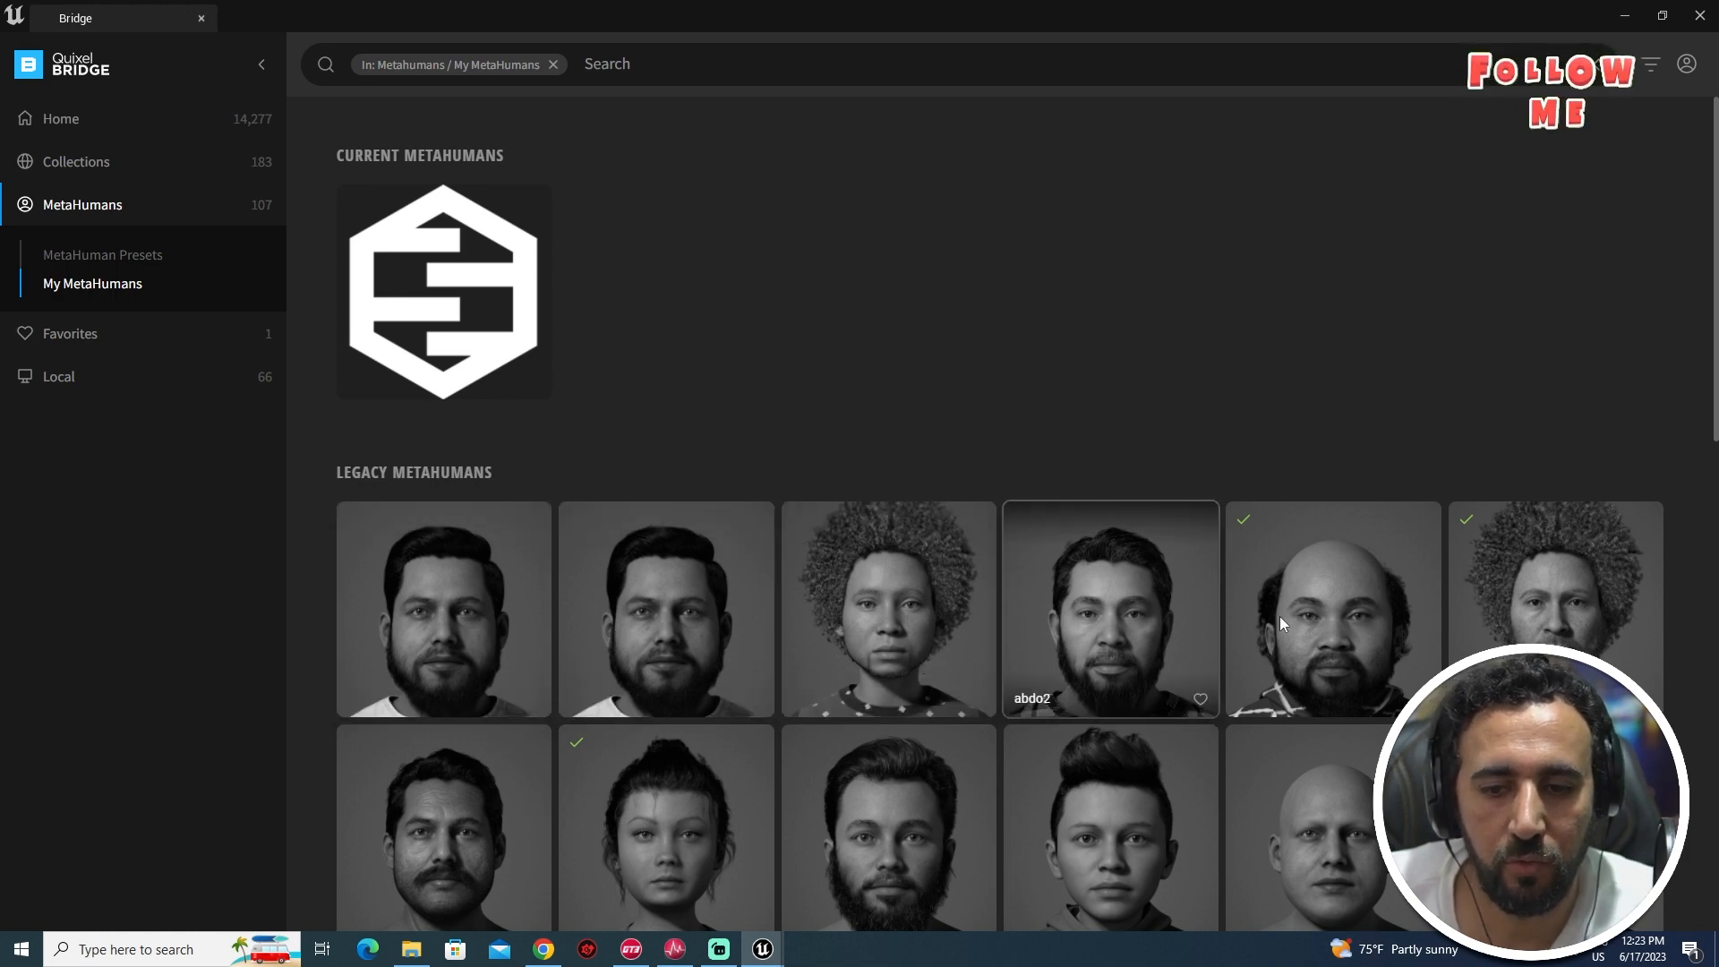
pyautogui.click(1701, 15)
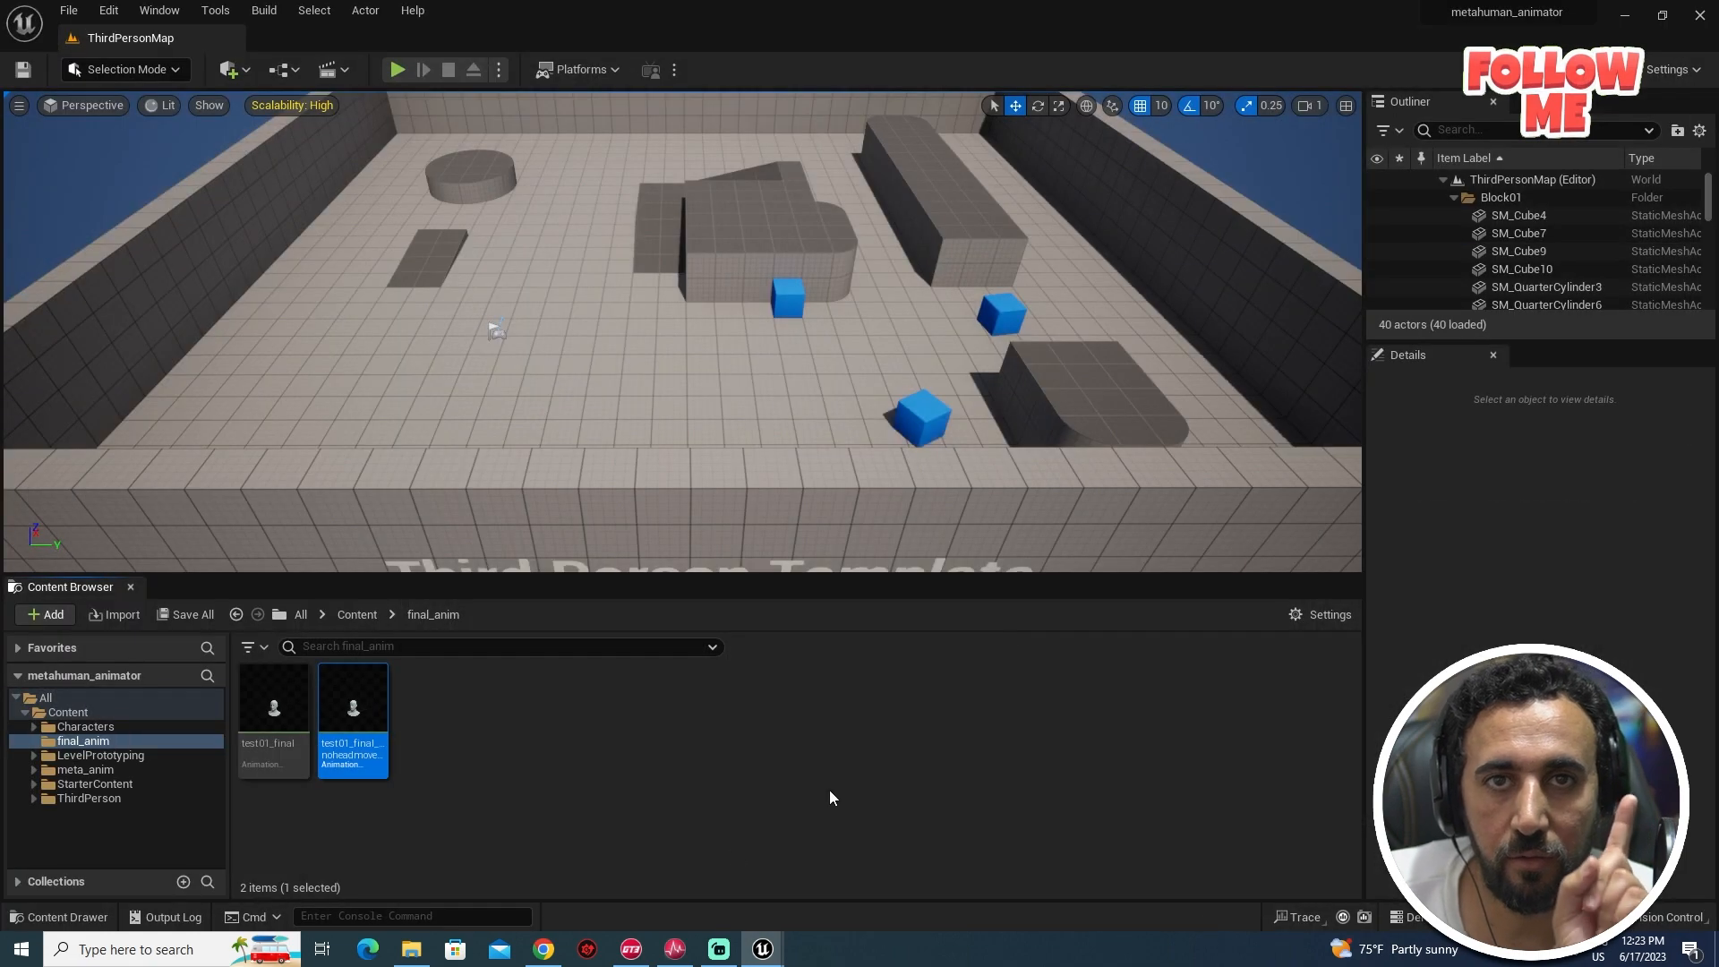
# - Reopen Quixel Bridge, go to My MetaHumans and open the baba3 details
pyautogui.rightClick(543, 951)
pyautogui.click(108, 10)
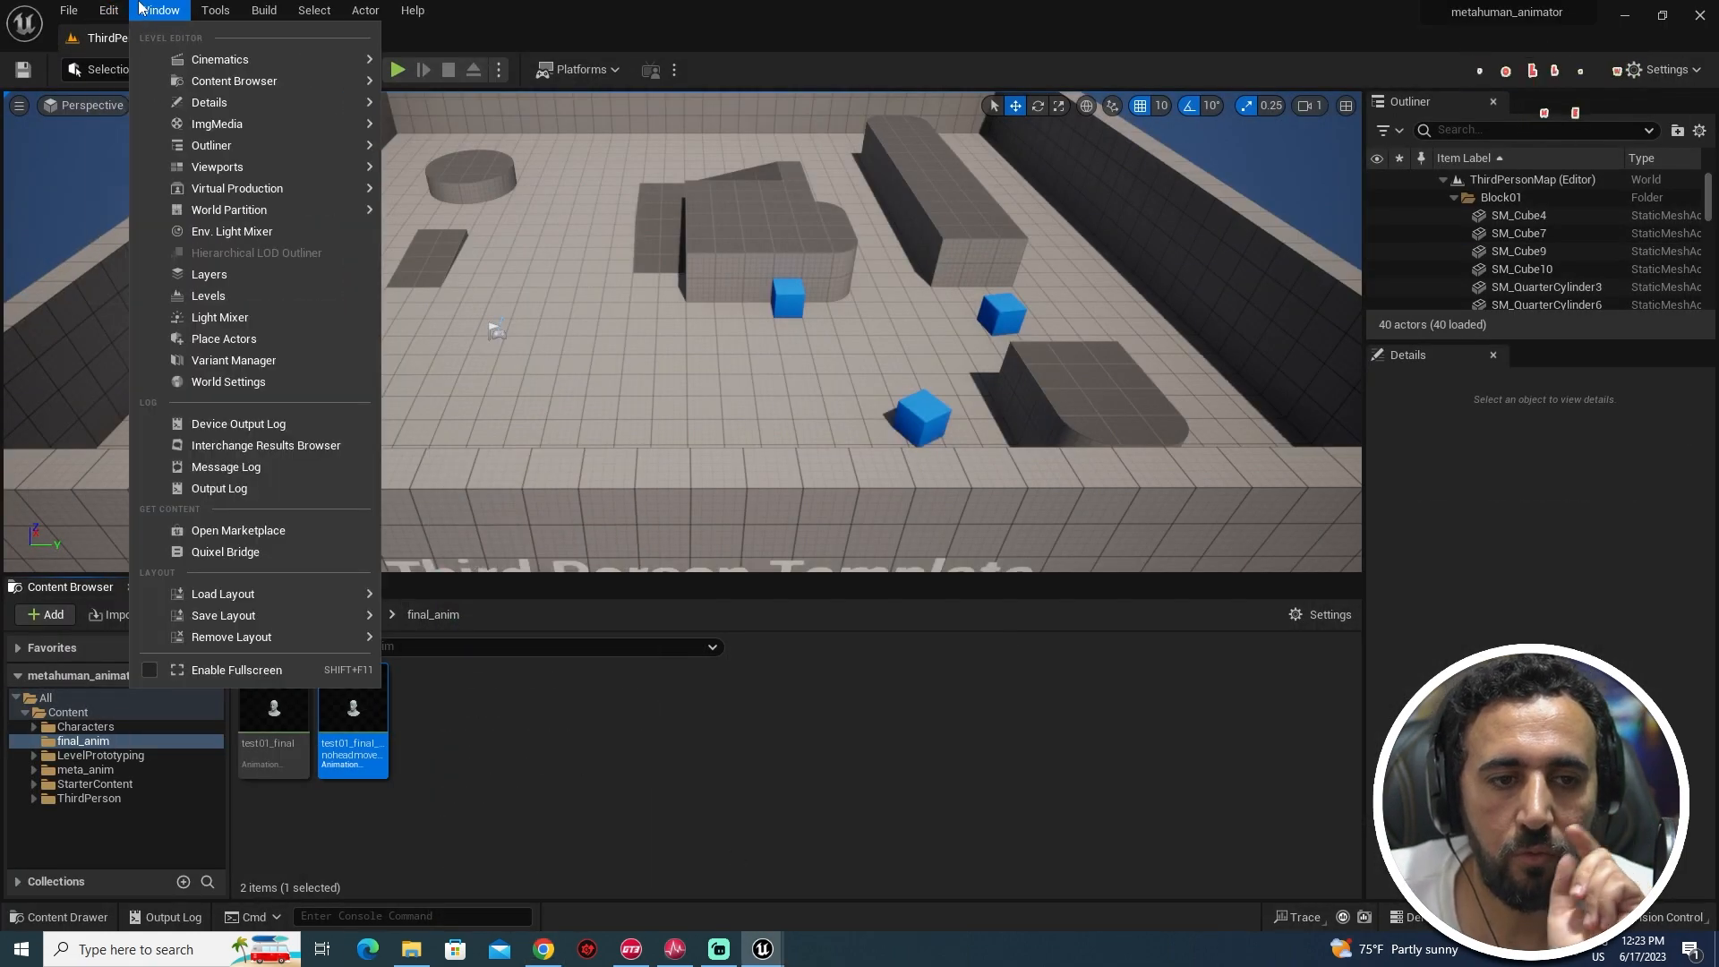
pyautogui.moveTo(117, 12)
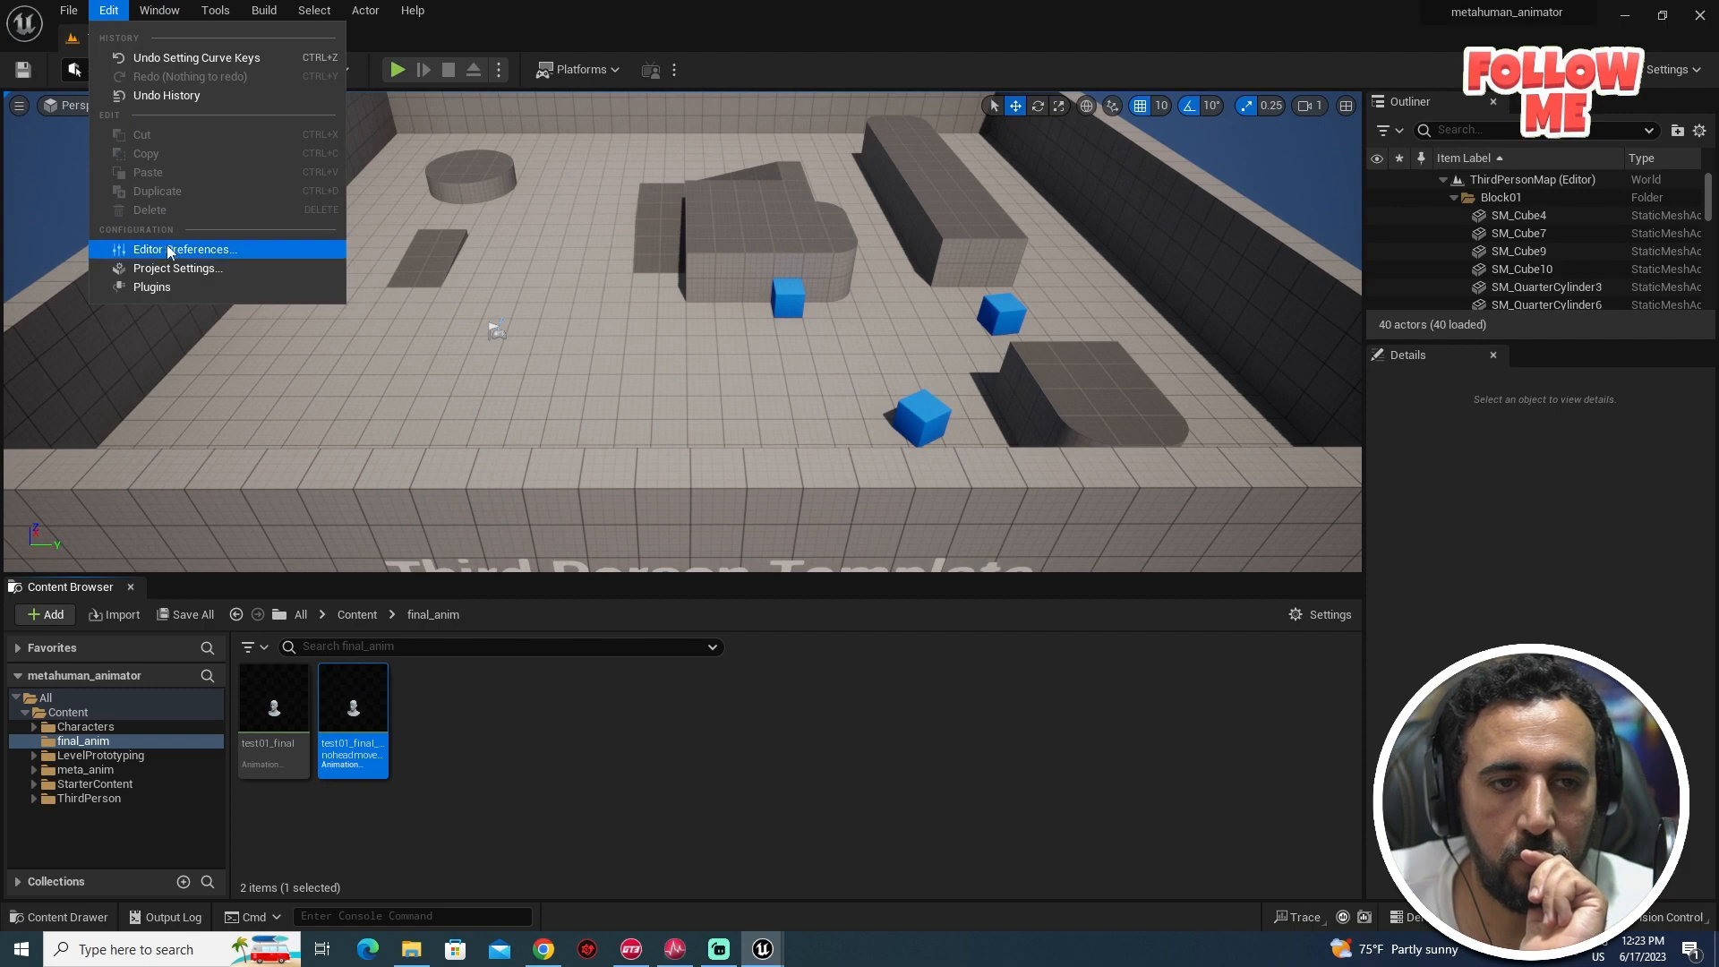
pyautogui.click(246, 548)
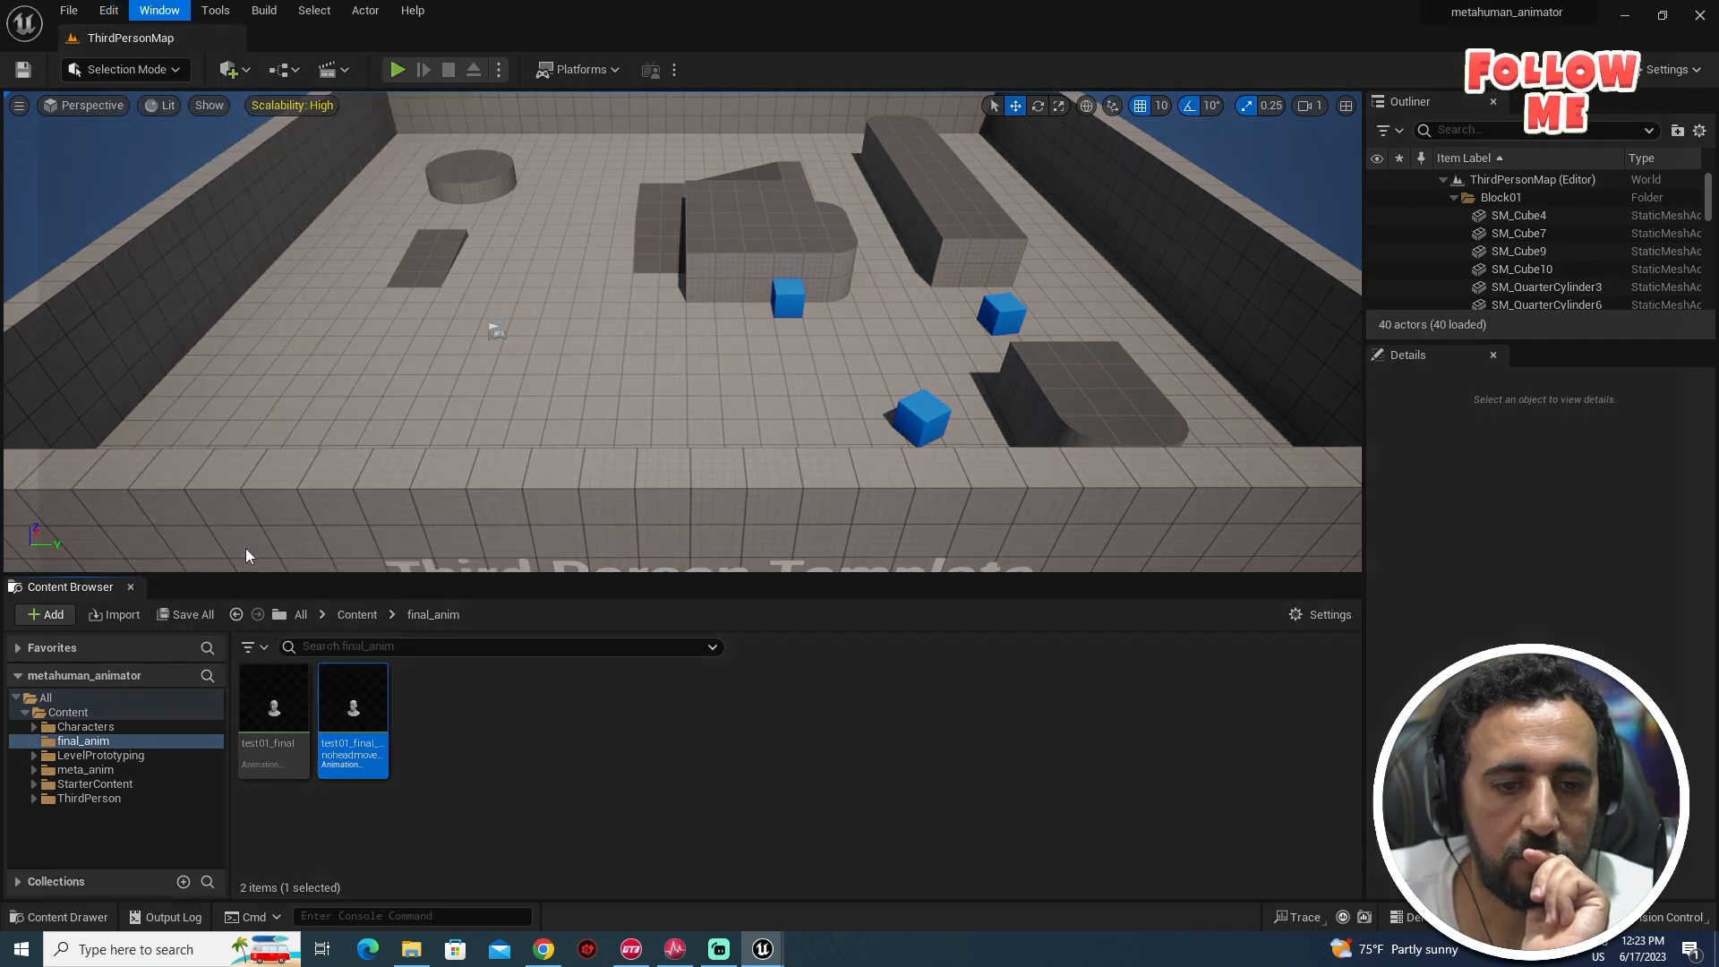
pyautogui.click(103, 217)
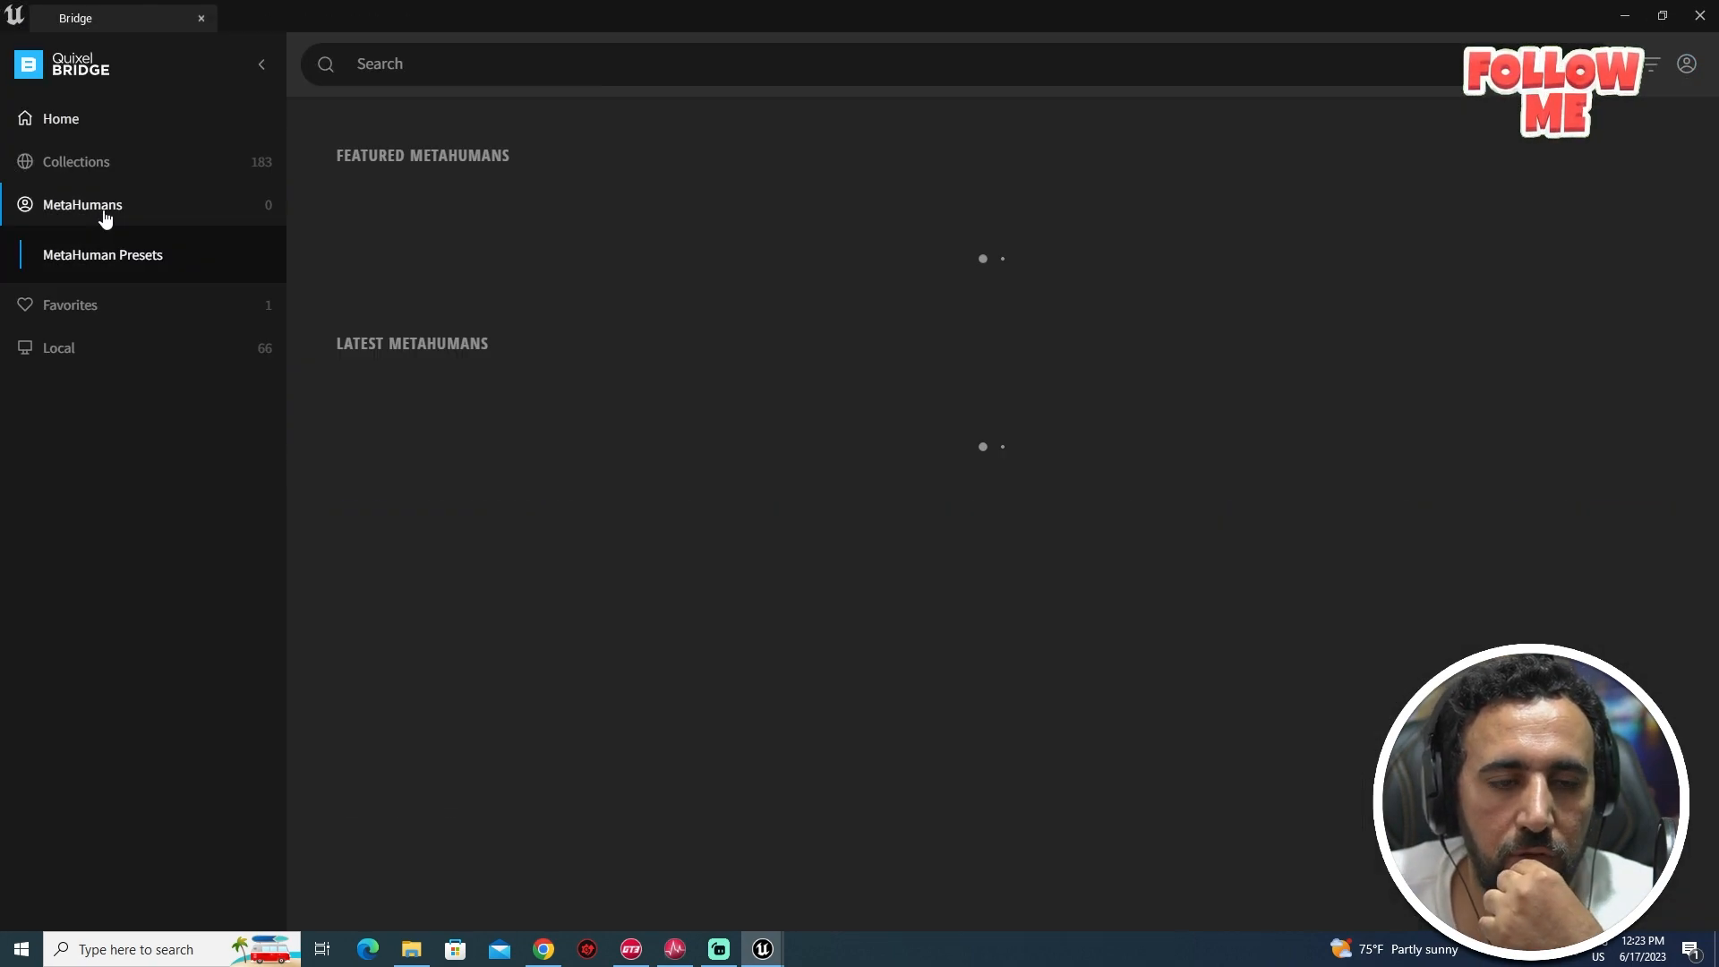
pyautogui.click(115, 284)
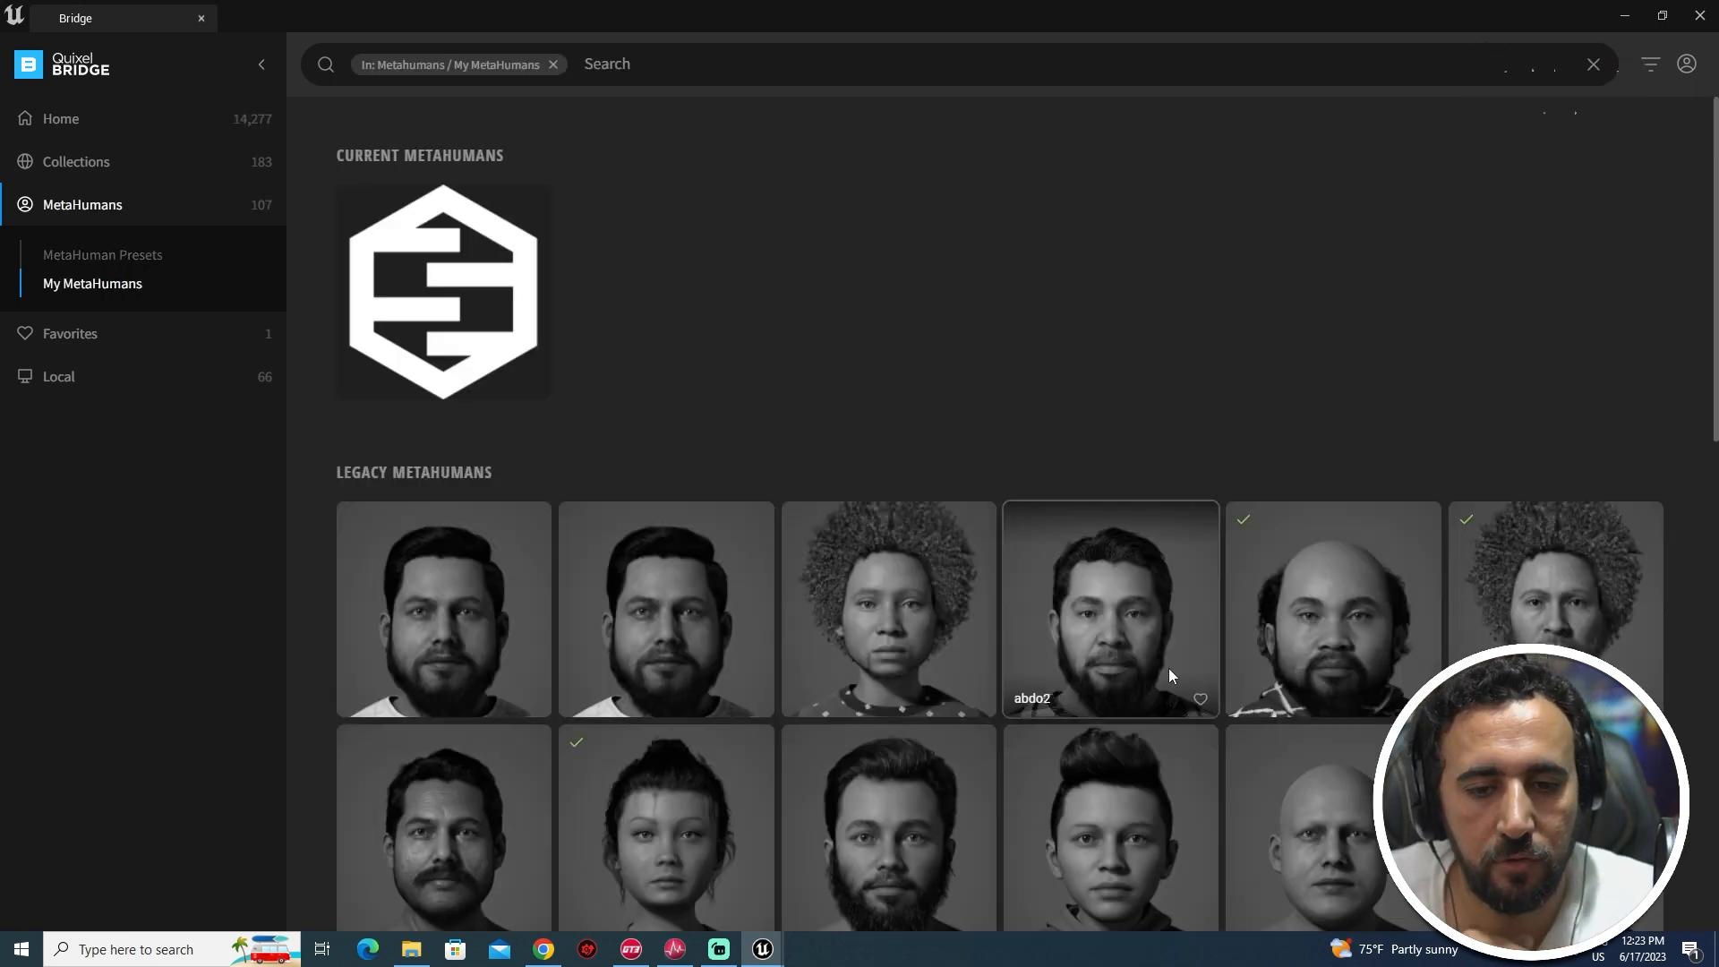
pyautogui.scroll(-4, 1173, 663)
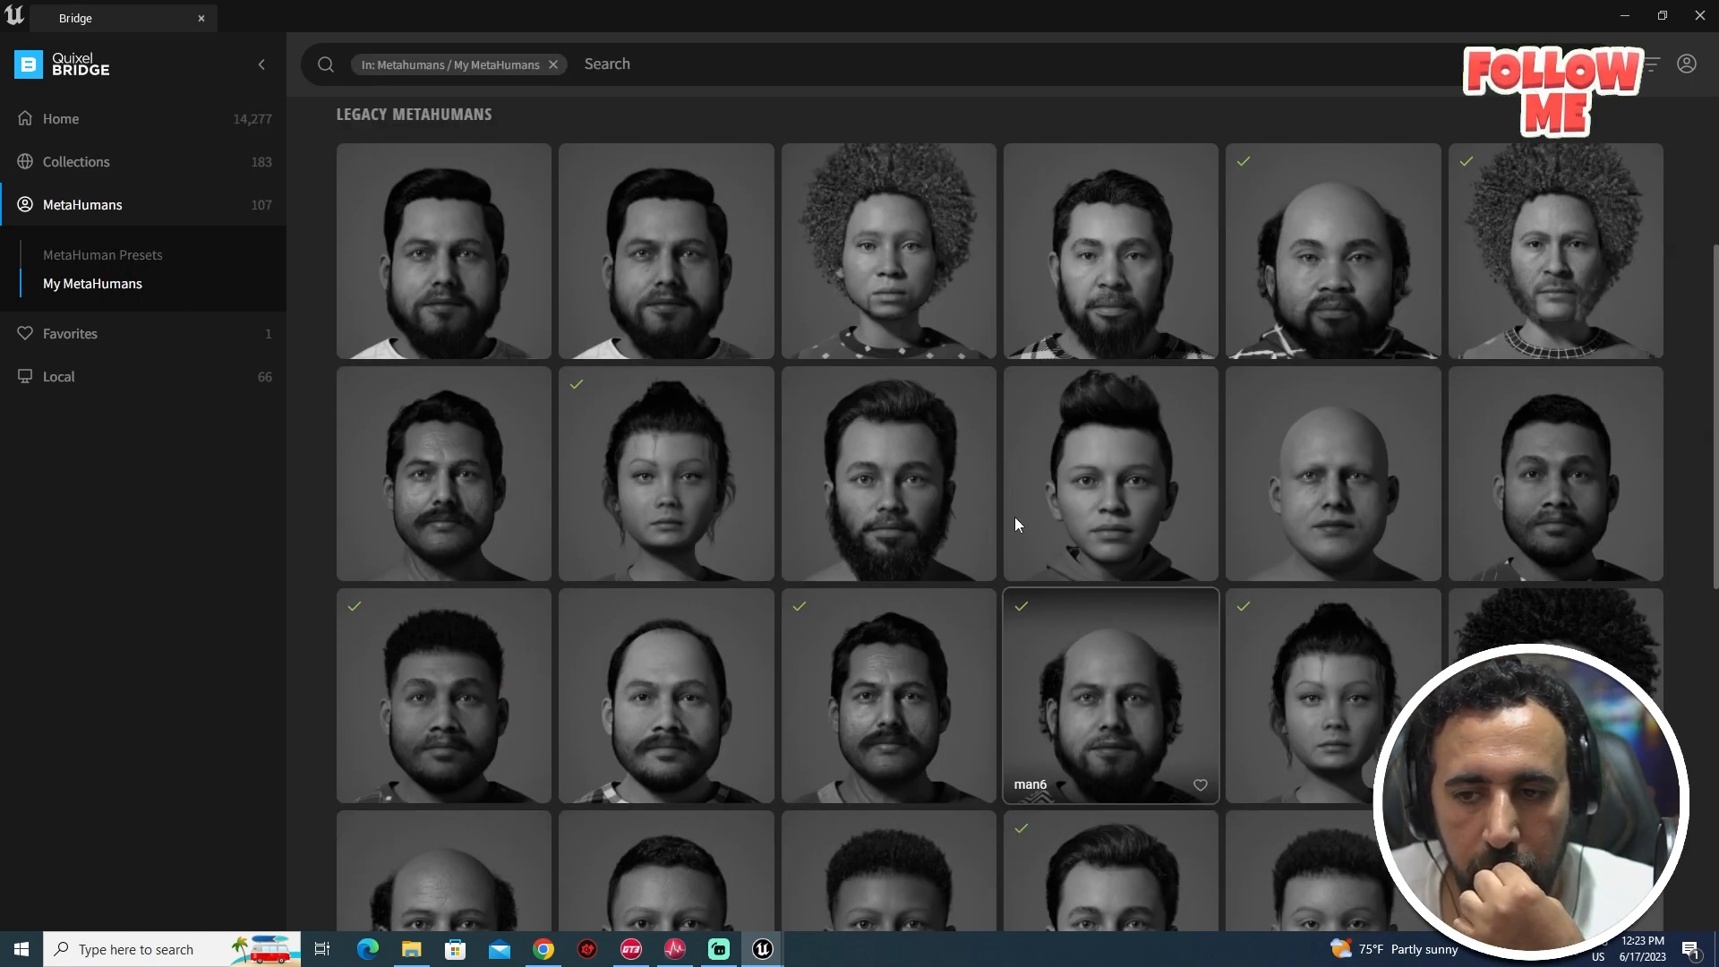
pyautogui.click(622, 245)
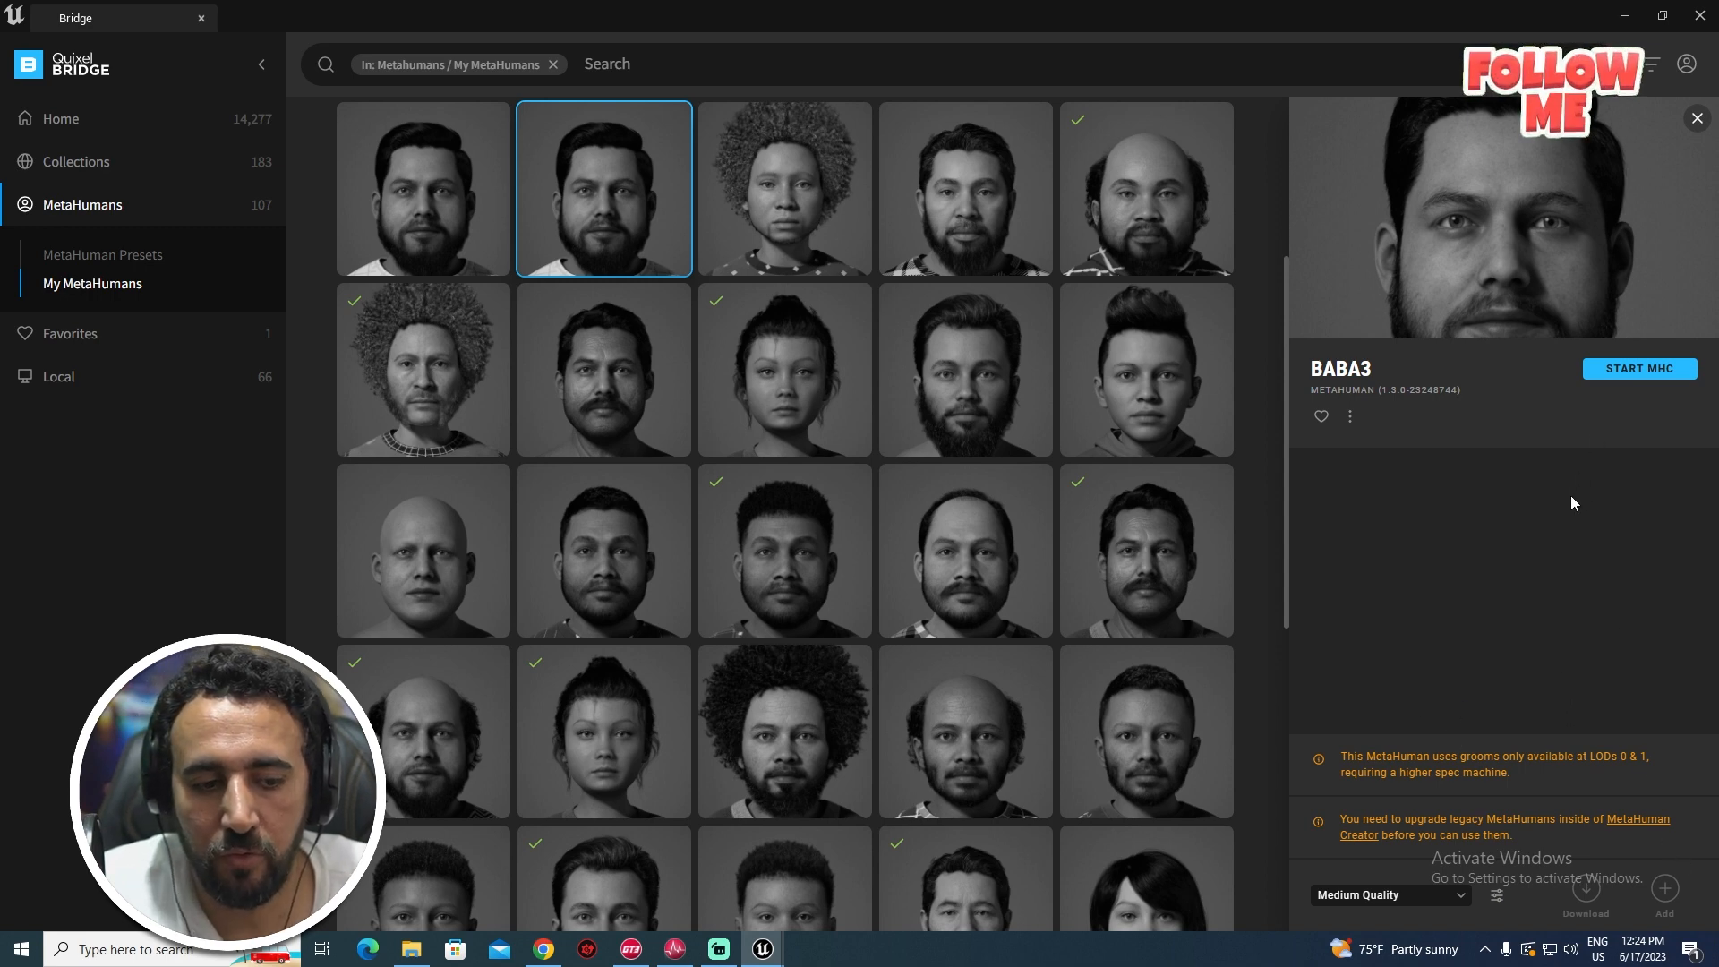
# - Launch MetaHuman Creator and load the ch1_xcloth legacy MetaHuman
pyautogui.click(1646, 377)
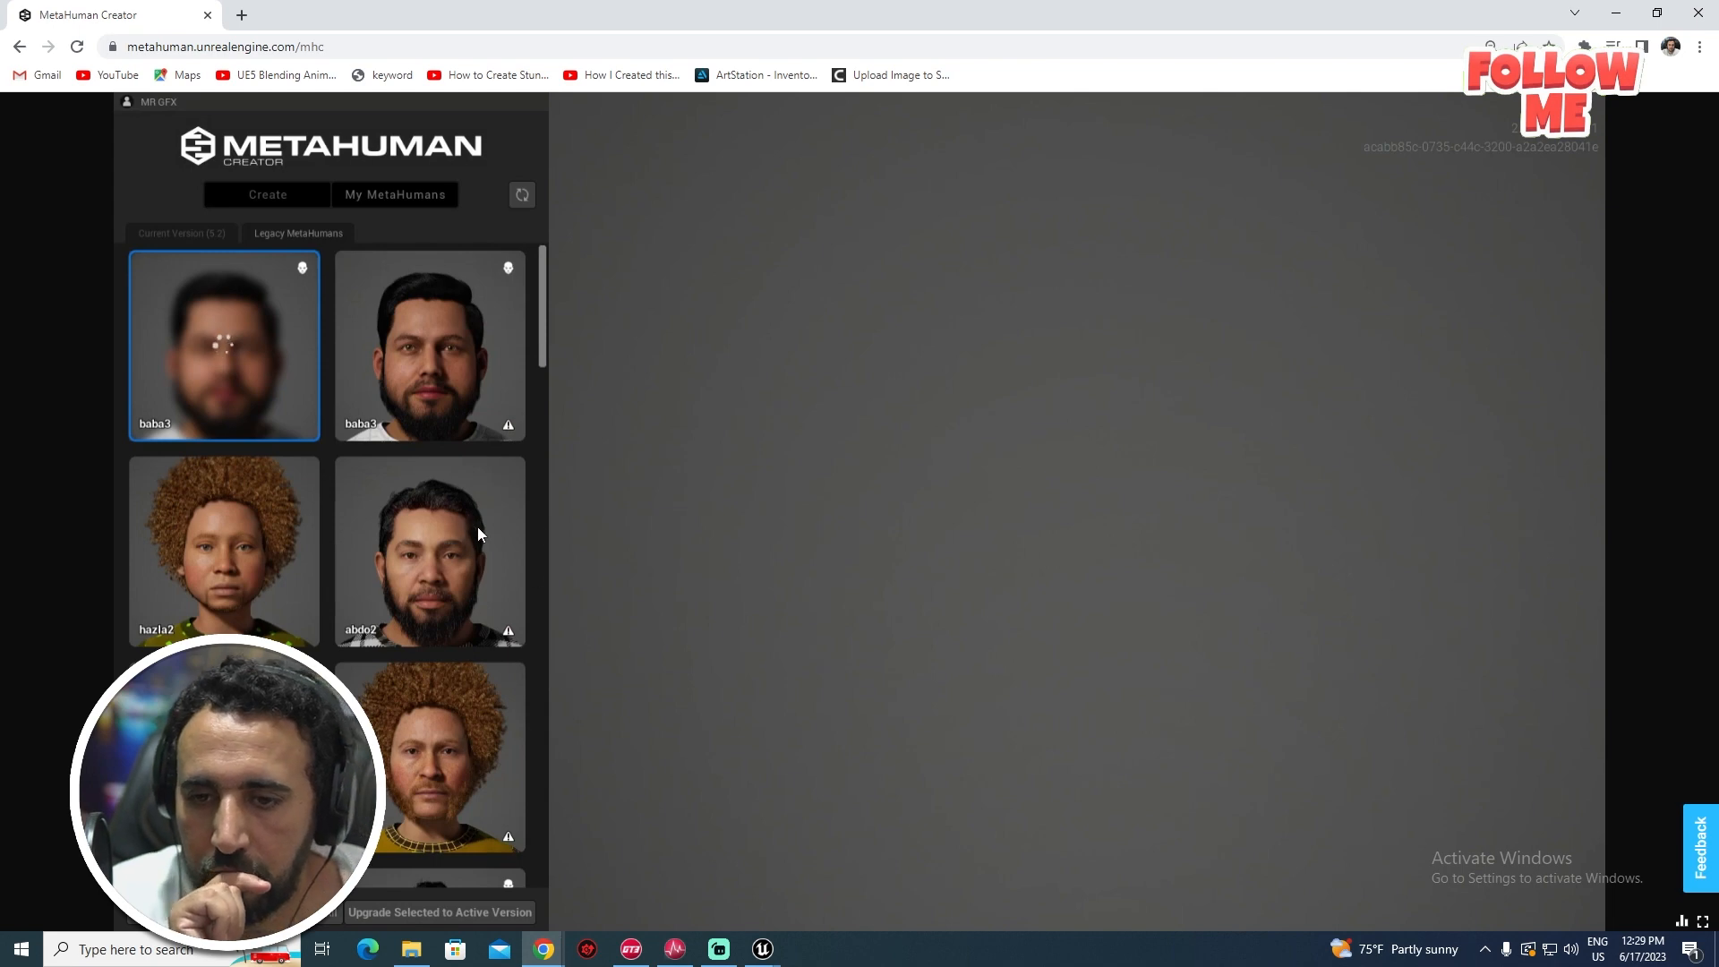
pyautogui.scroll(-5, 442, 553)
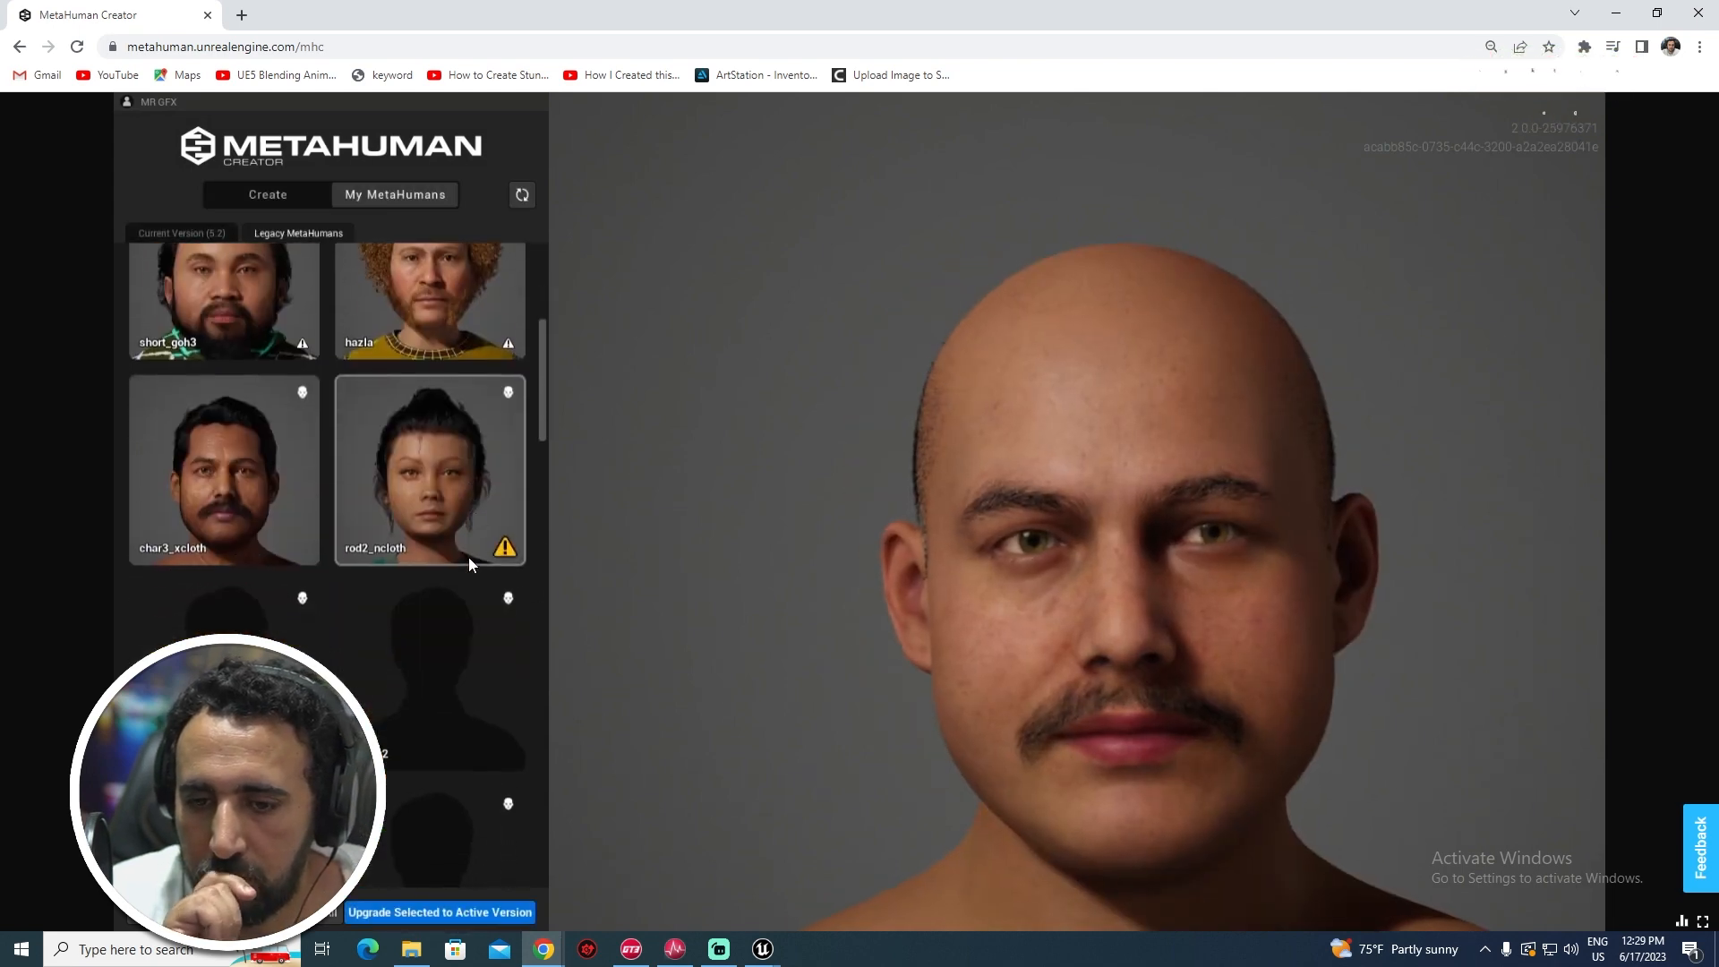
pyautogui.scroll(-2, 469, 557)
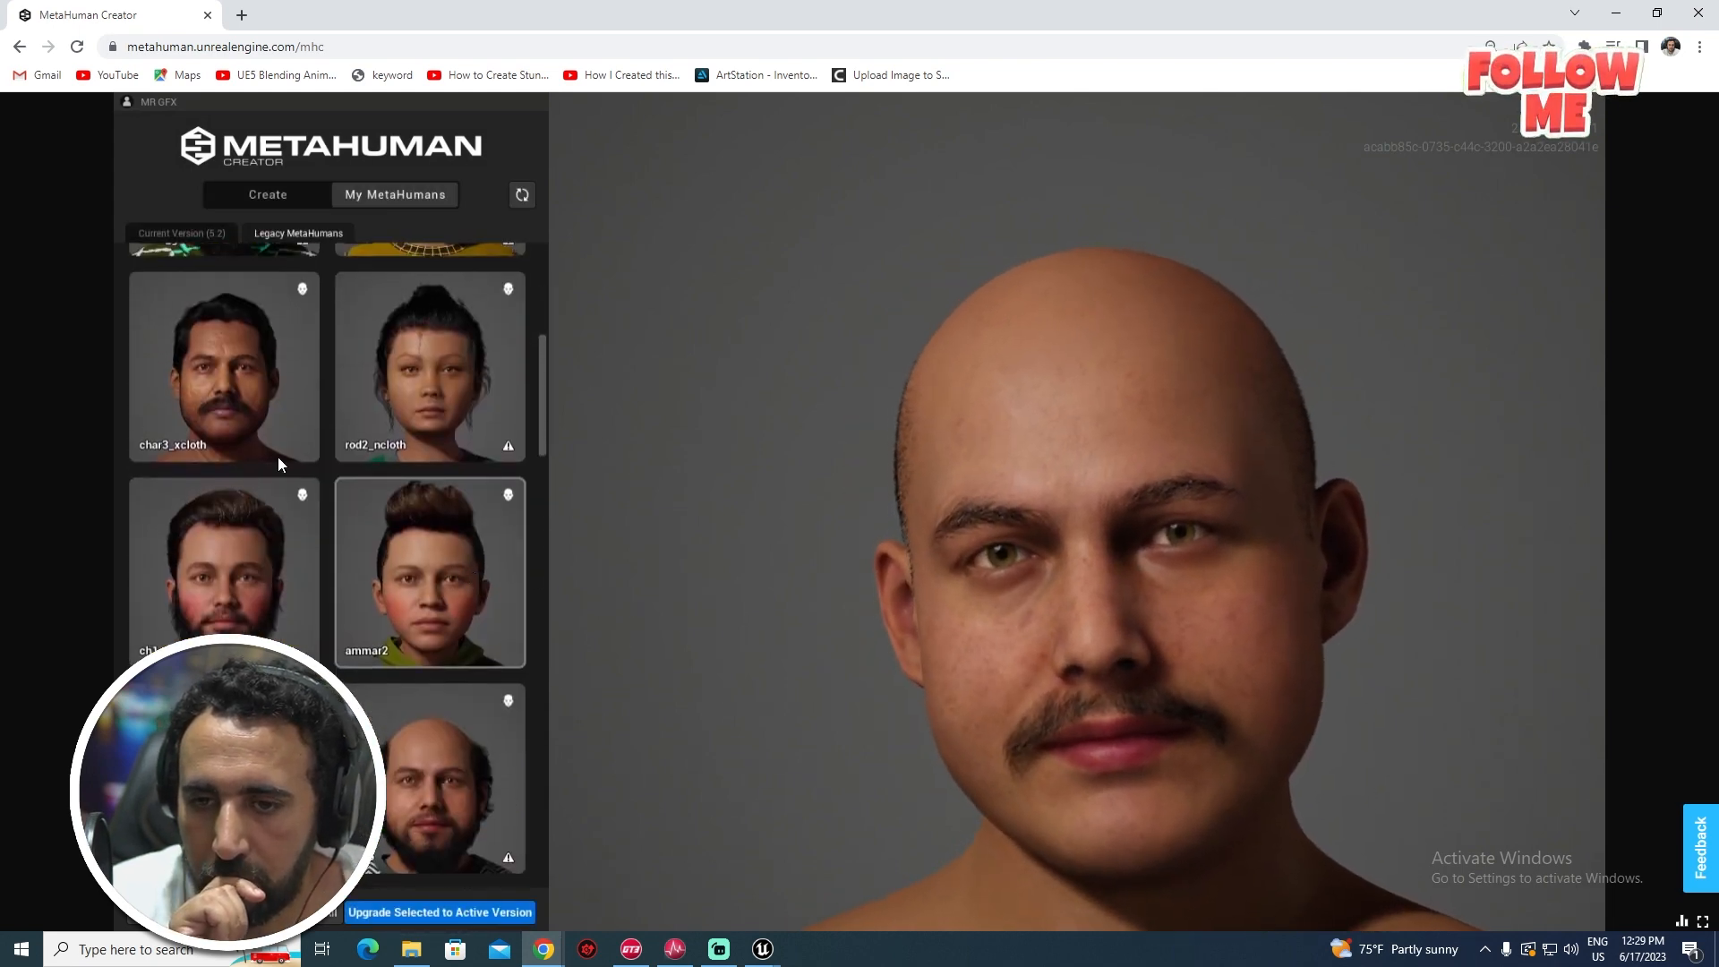
pyautogui.click(267, 583)
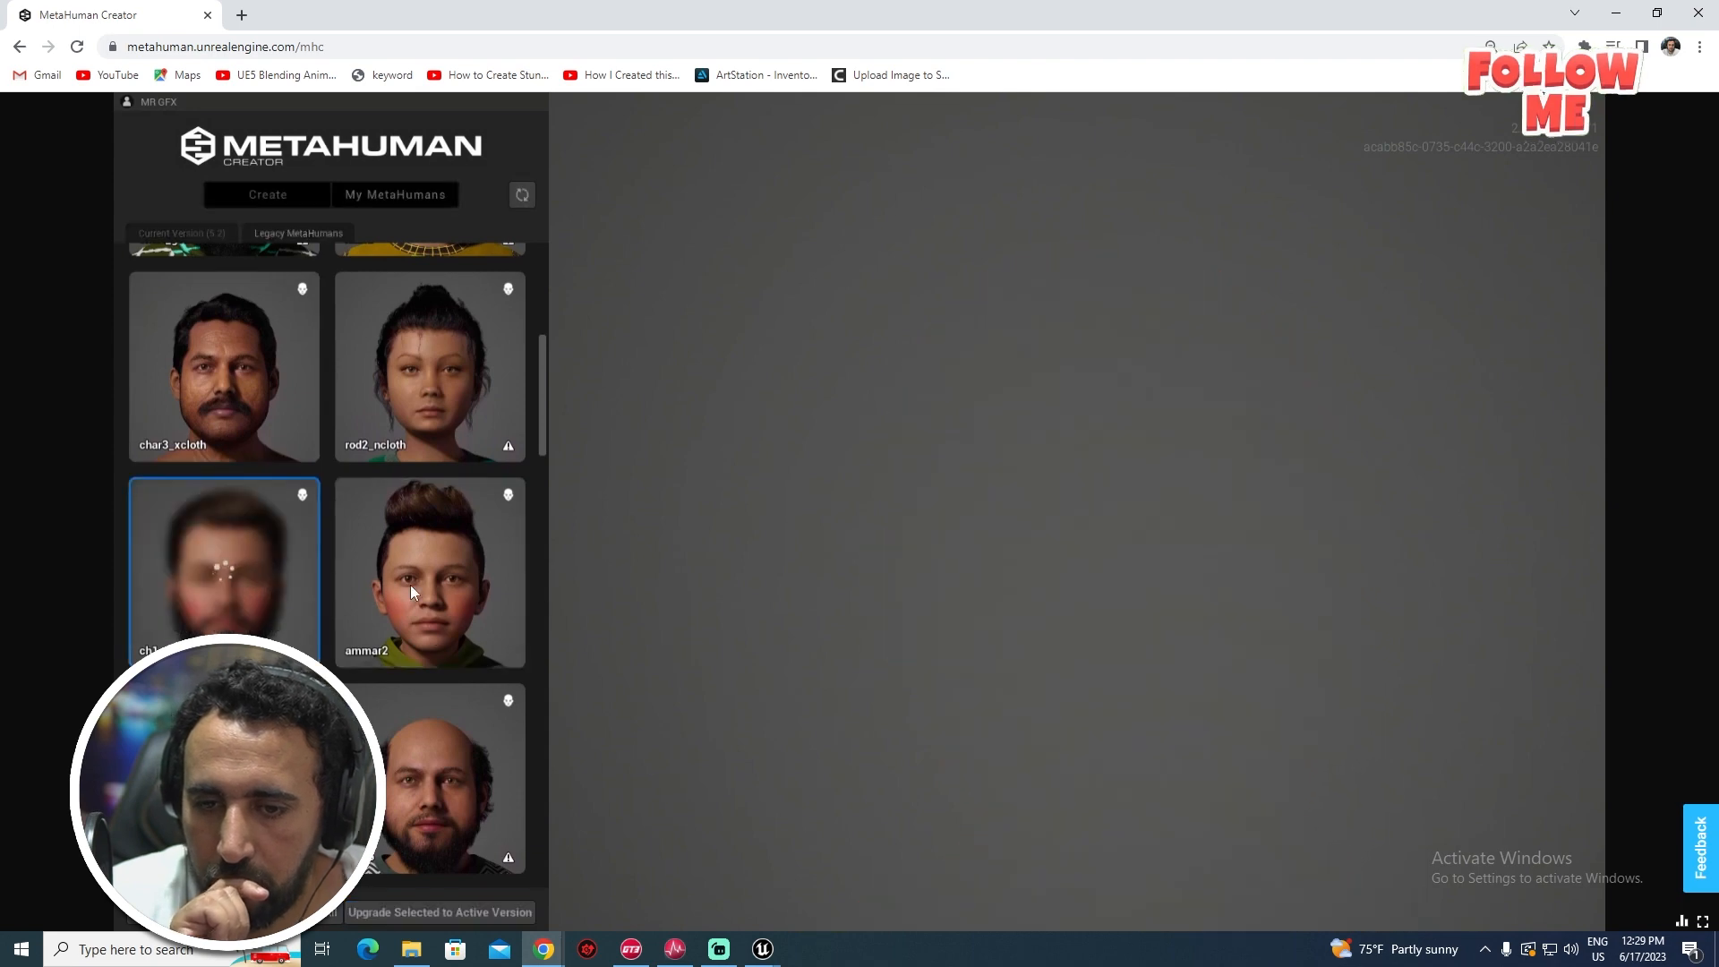
# - Load the curly-haired, bearded man5 character from further down the legacy list
pyautogui.scroll(-3, 424, 627)
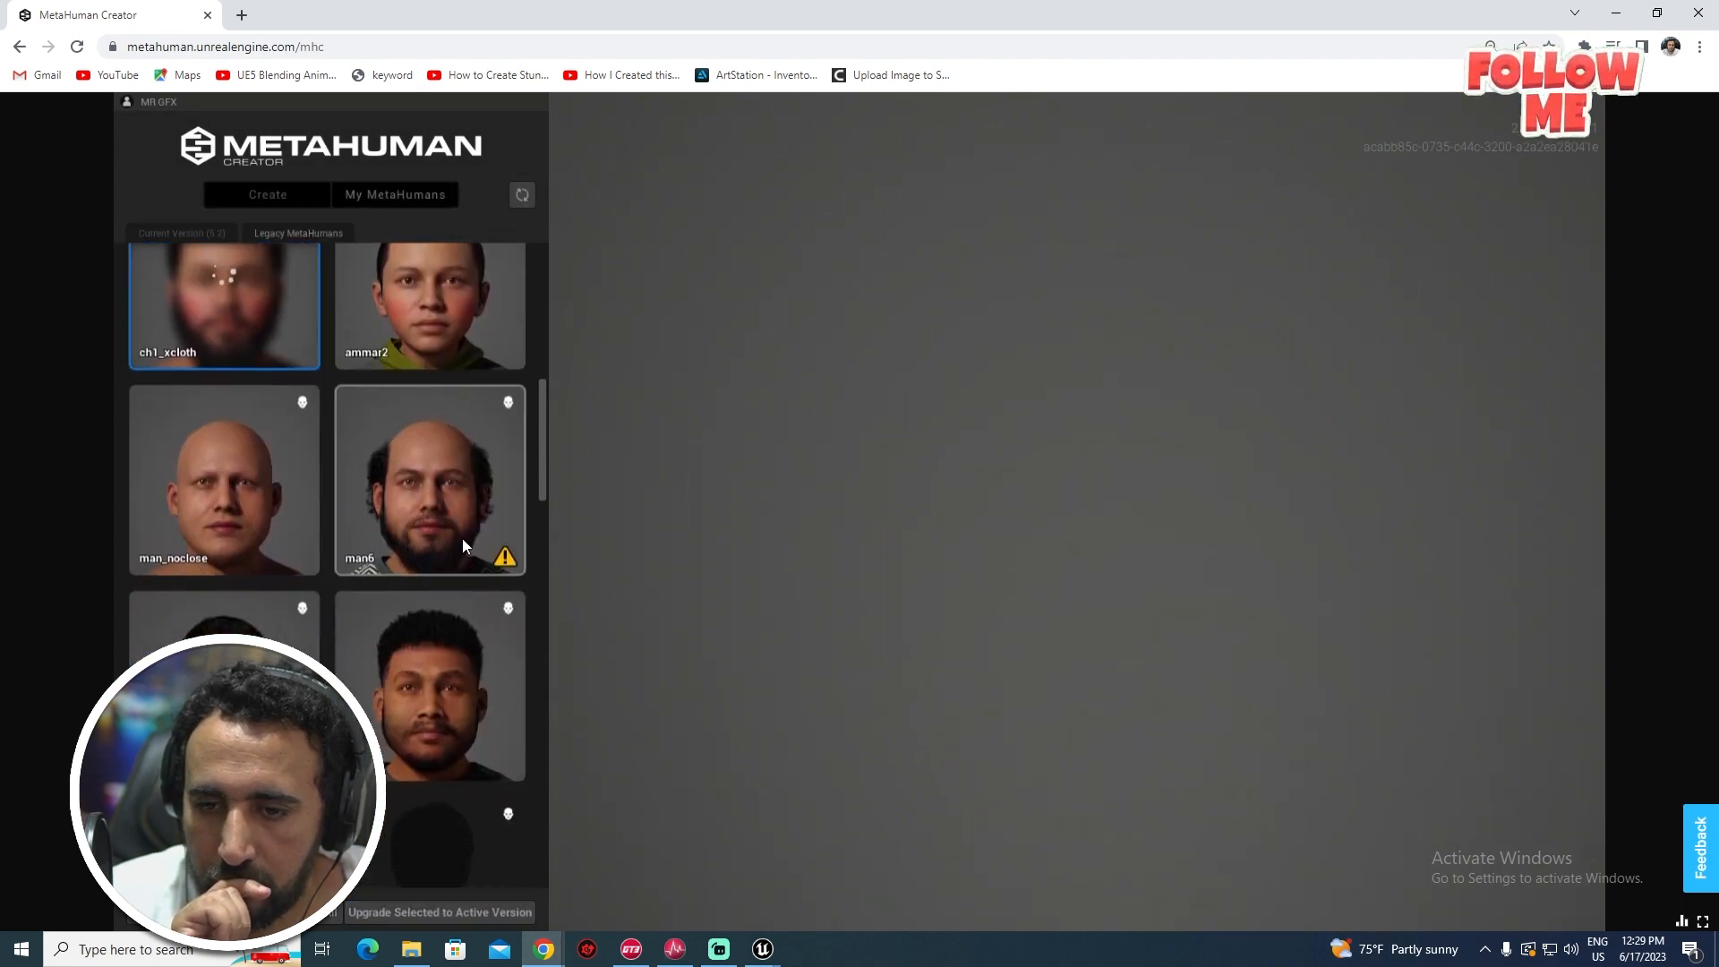
pyautogui.scroll(-3, 396, 573)
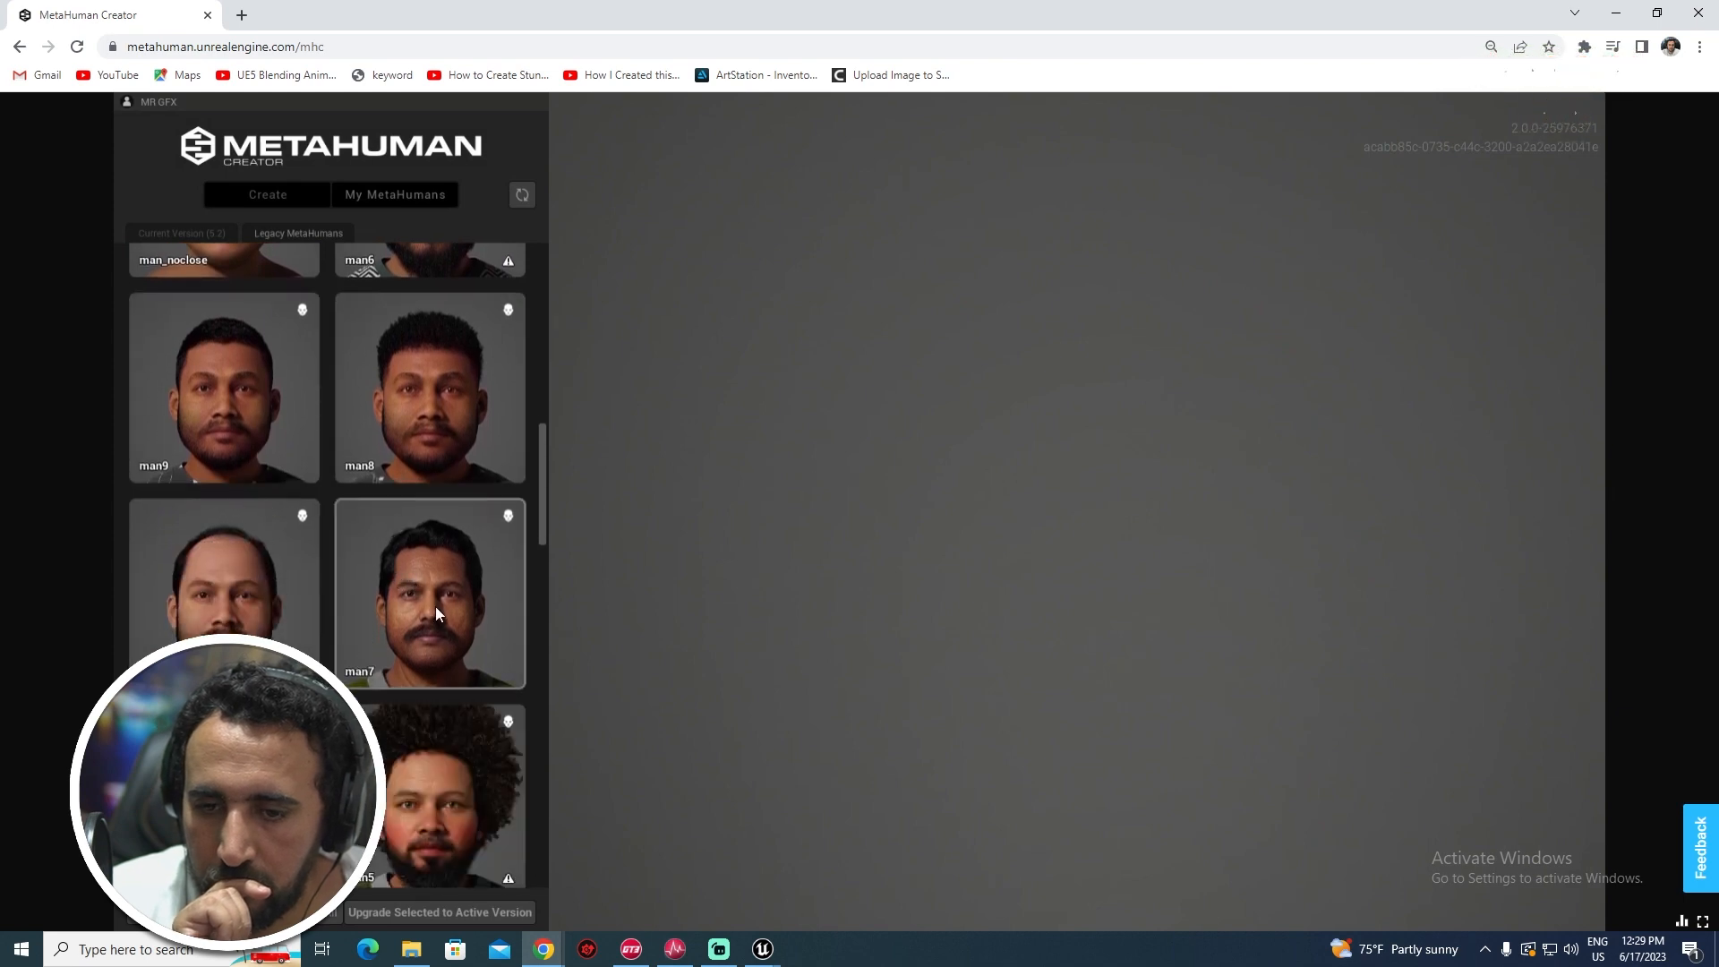
pyautogui.scroll(-2, 458, 695)
pyautogui.click(455, 594)
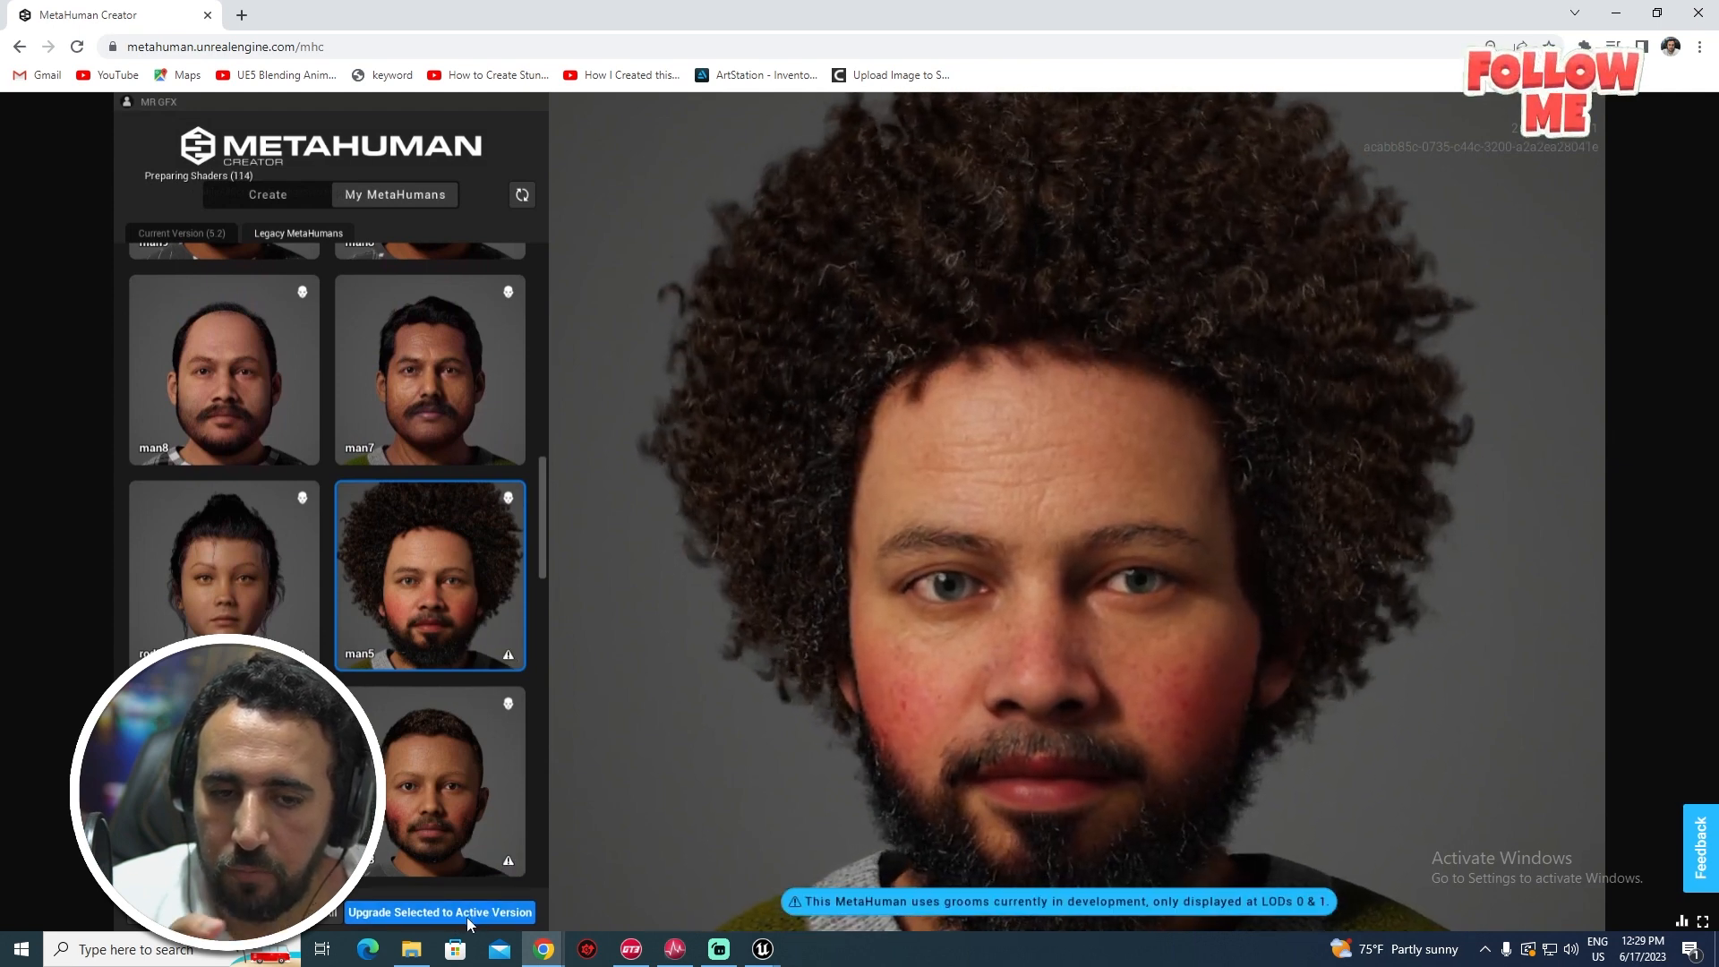
# - Upgrade man5 to the current MetaHuman version and open it for editing
pyautogui.click(458, 913)
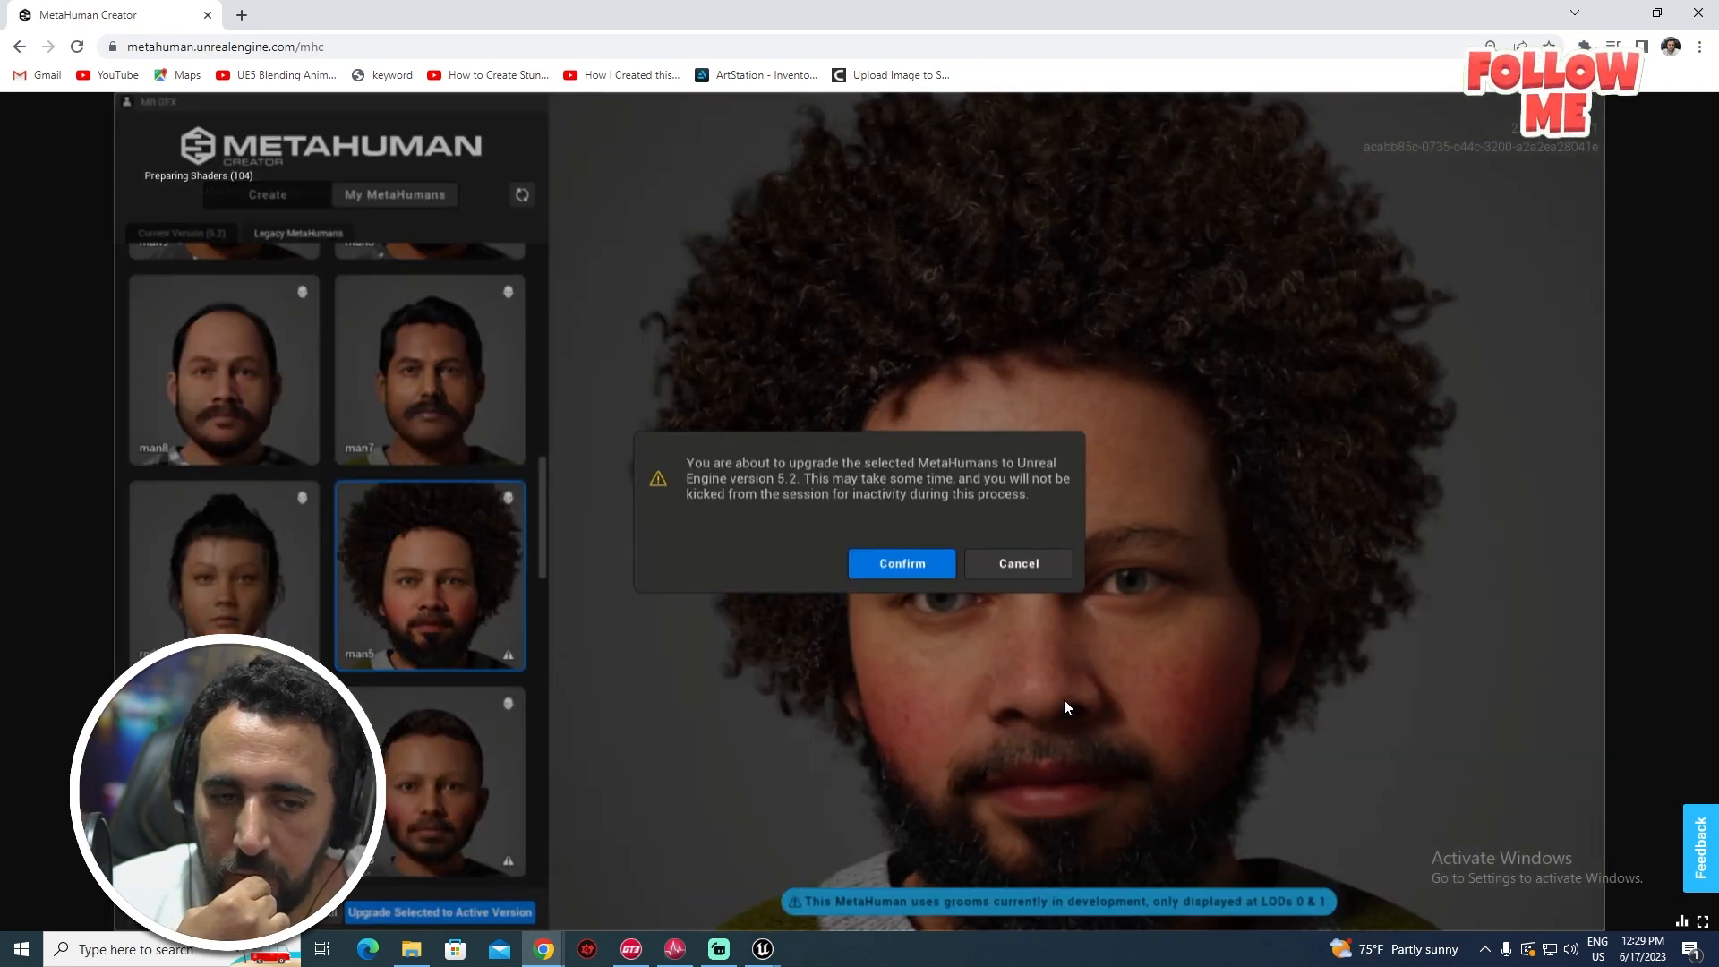
pyautogui.click(902, 566)
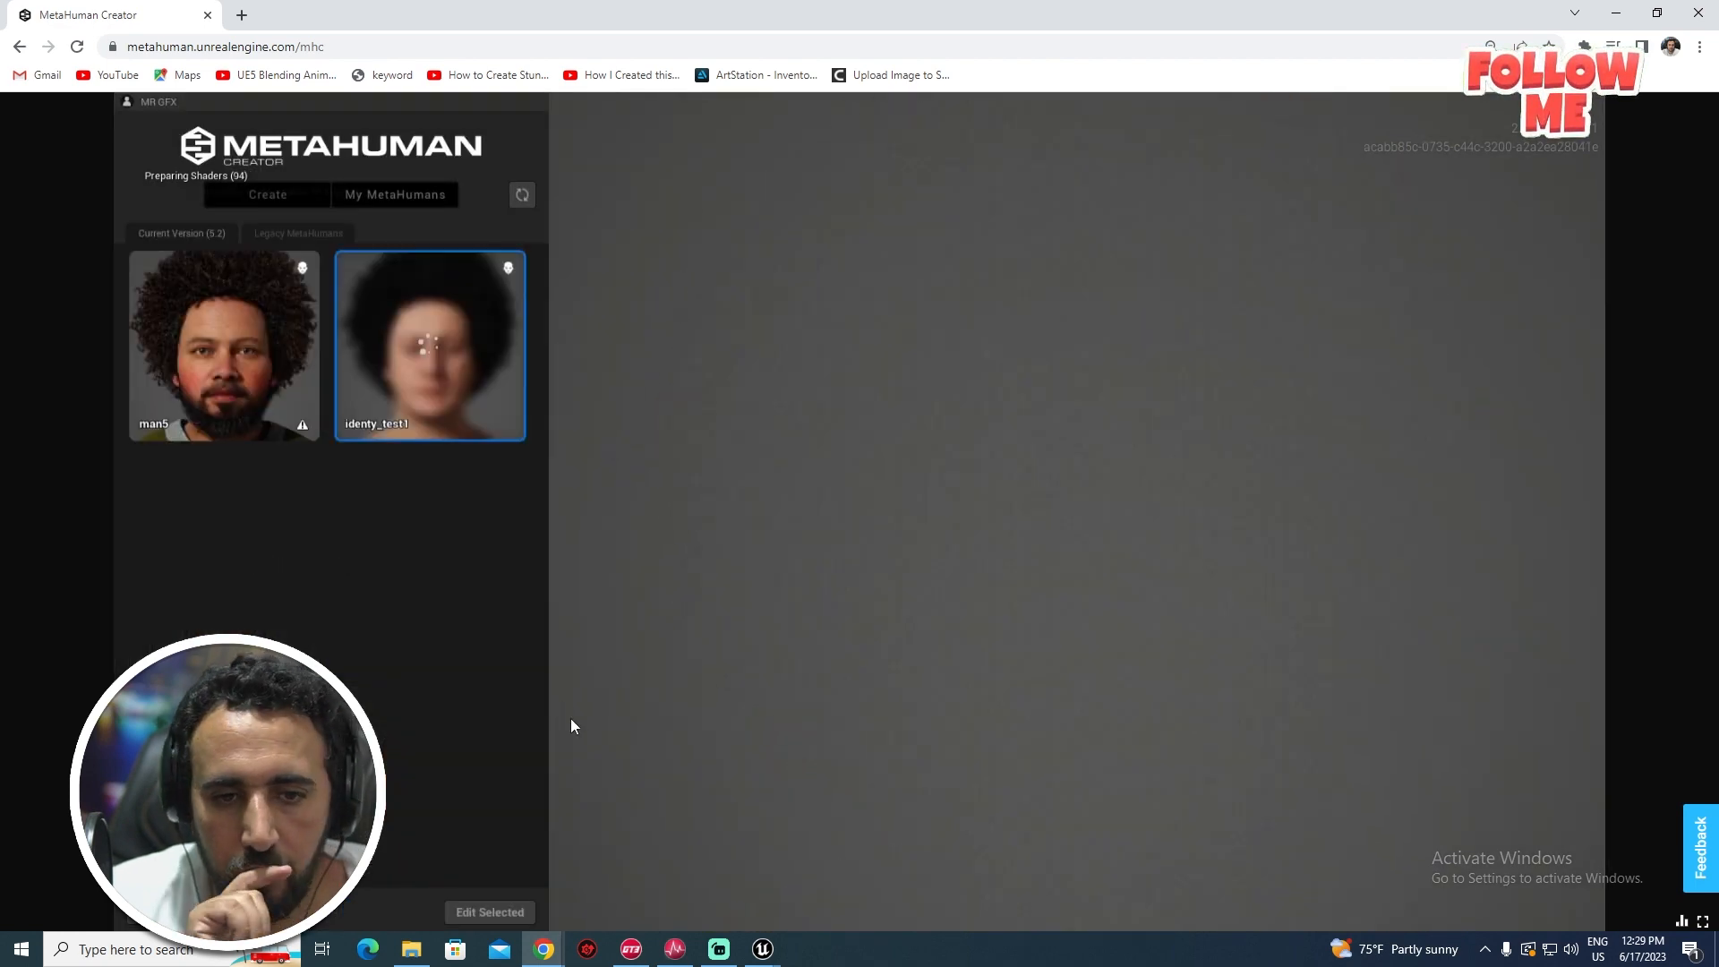
pyautogui.click(196, 344)
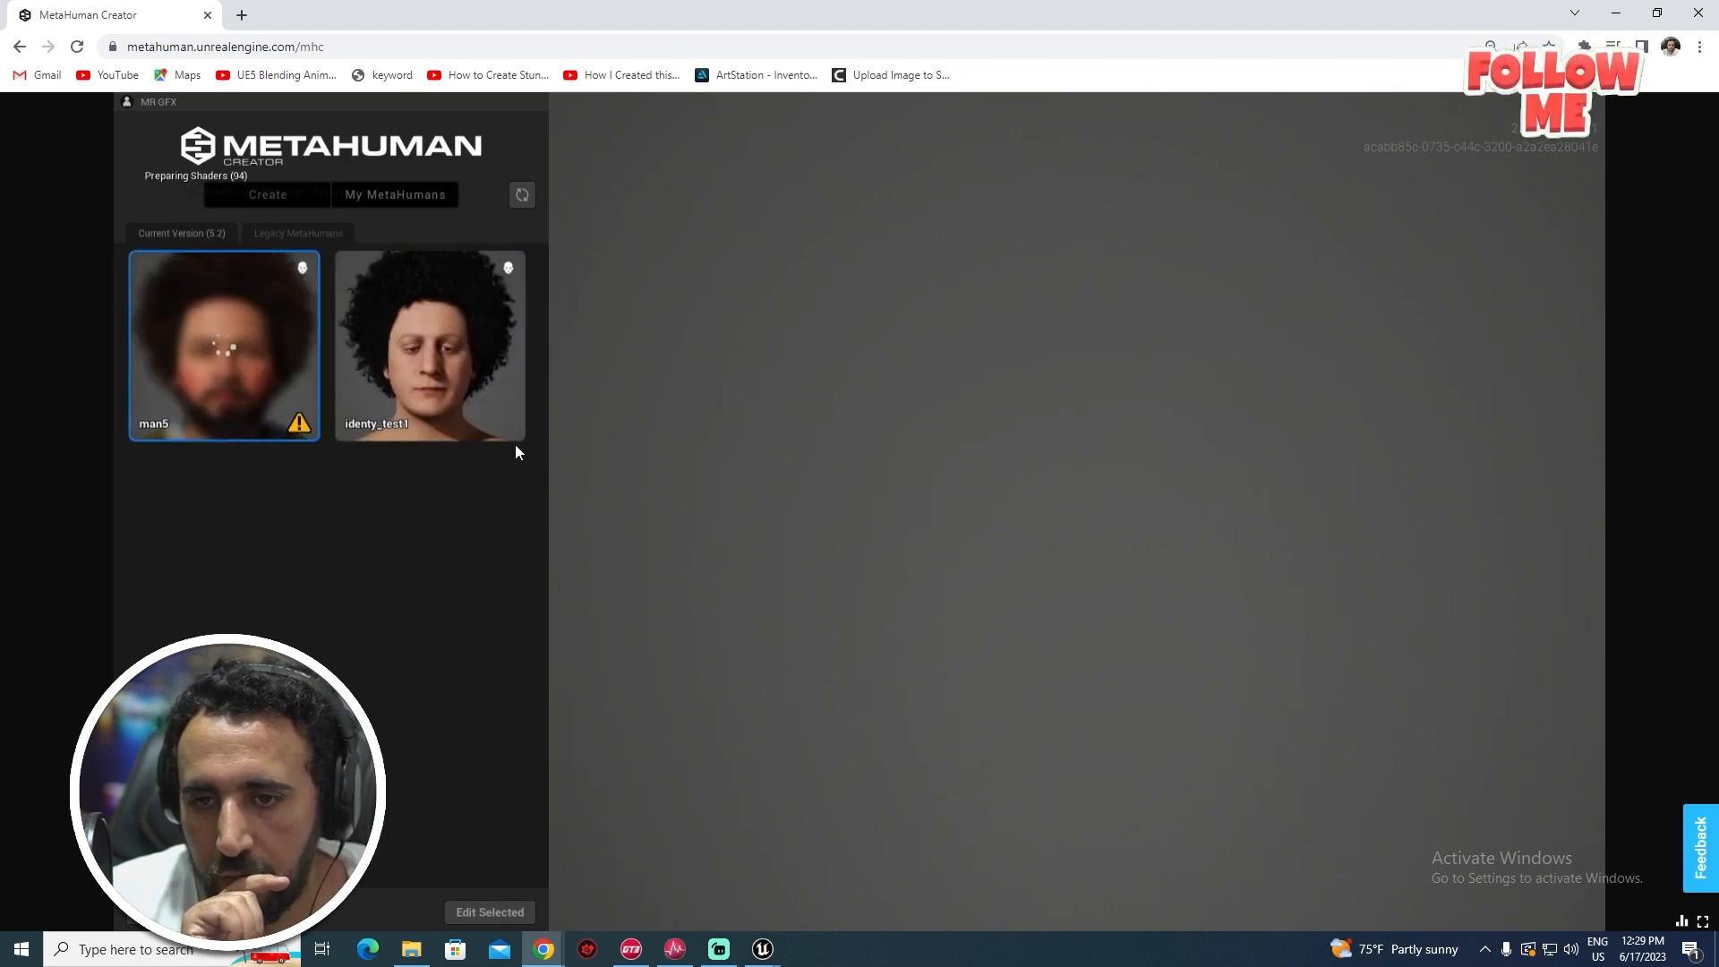
pyautogui.doubleClick(242, 328)
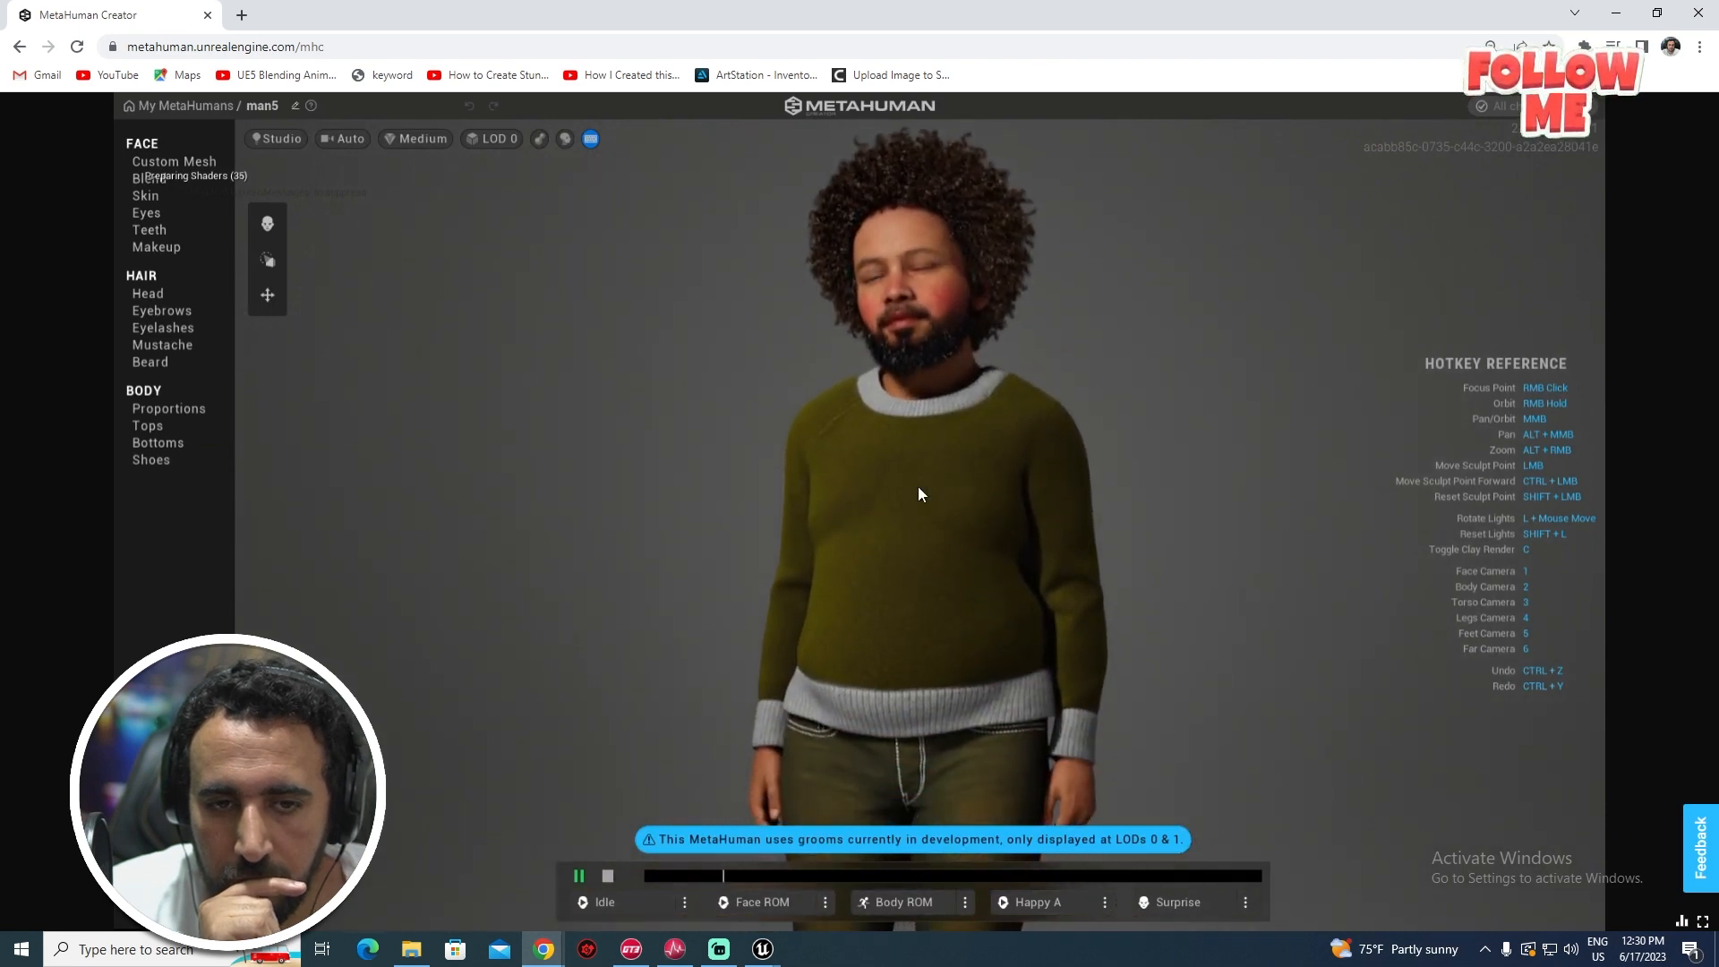
pyautogui.scroll(5, 727, 551)
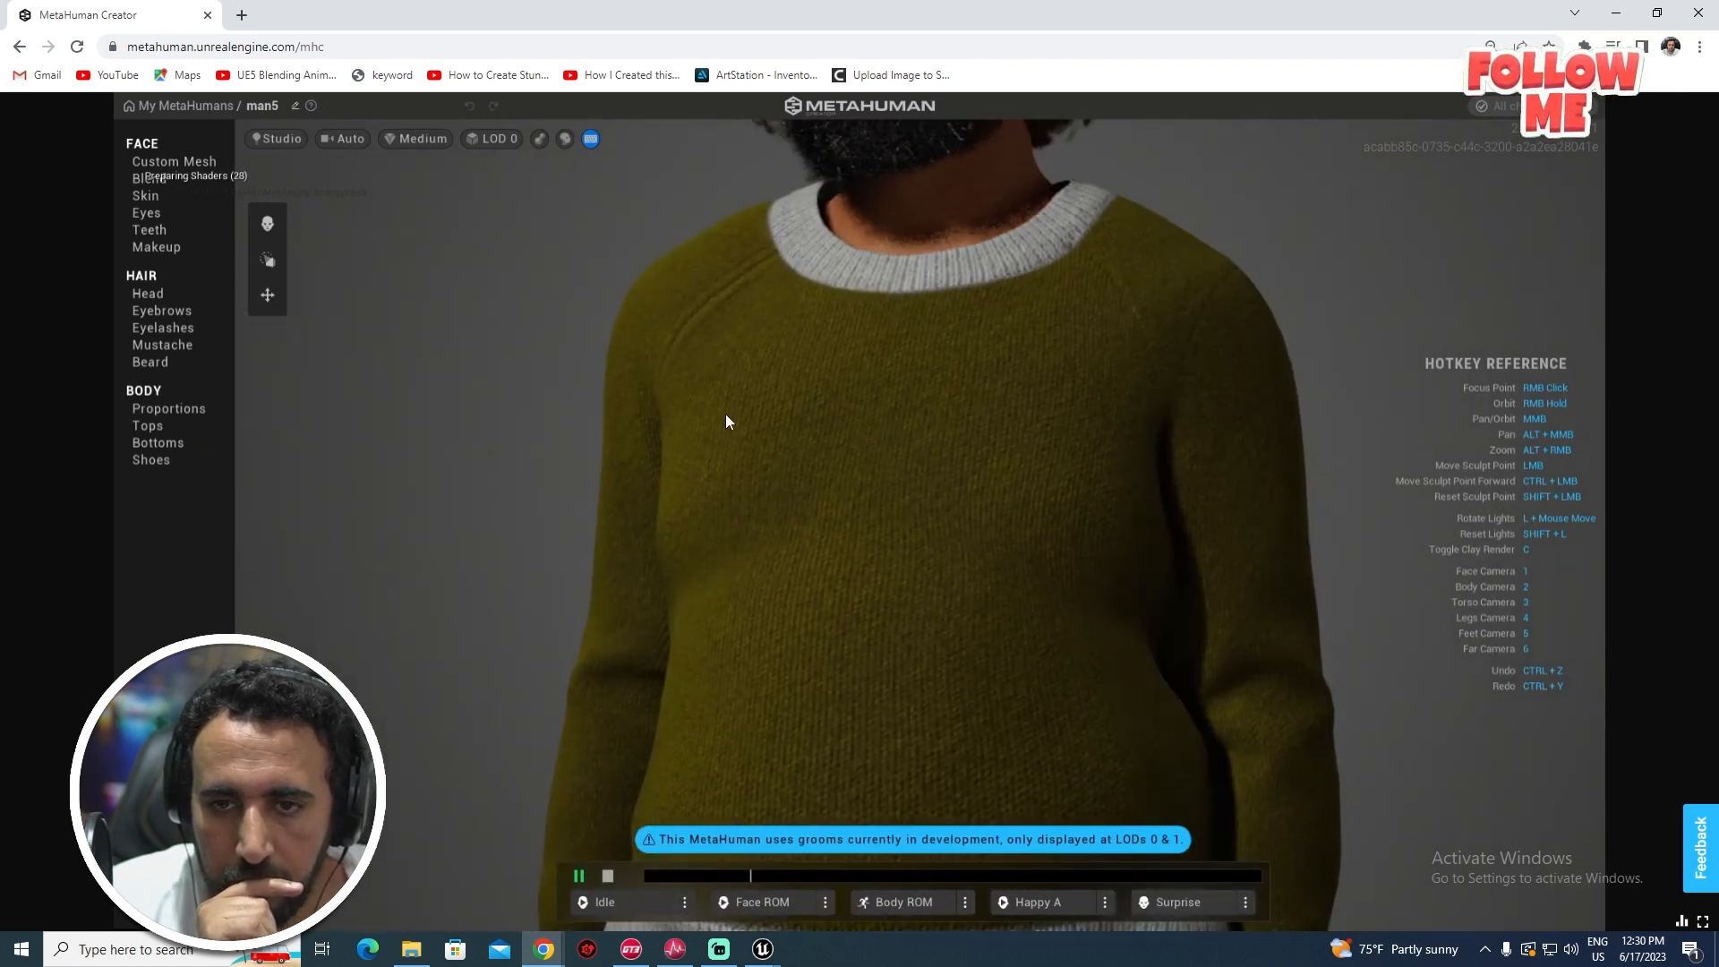
pyautogui.scroll(-5, 727, 421)
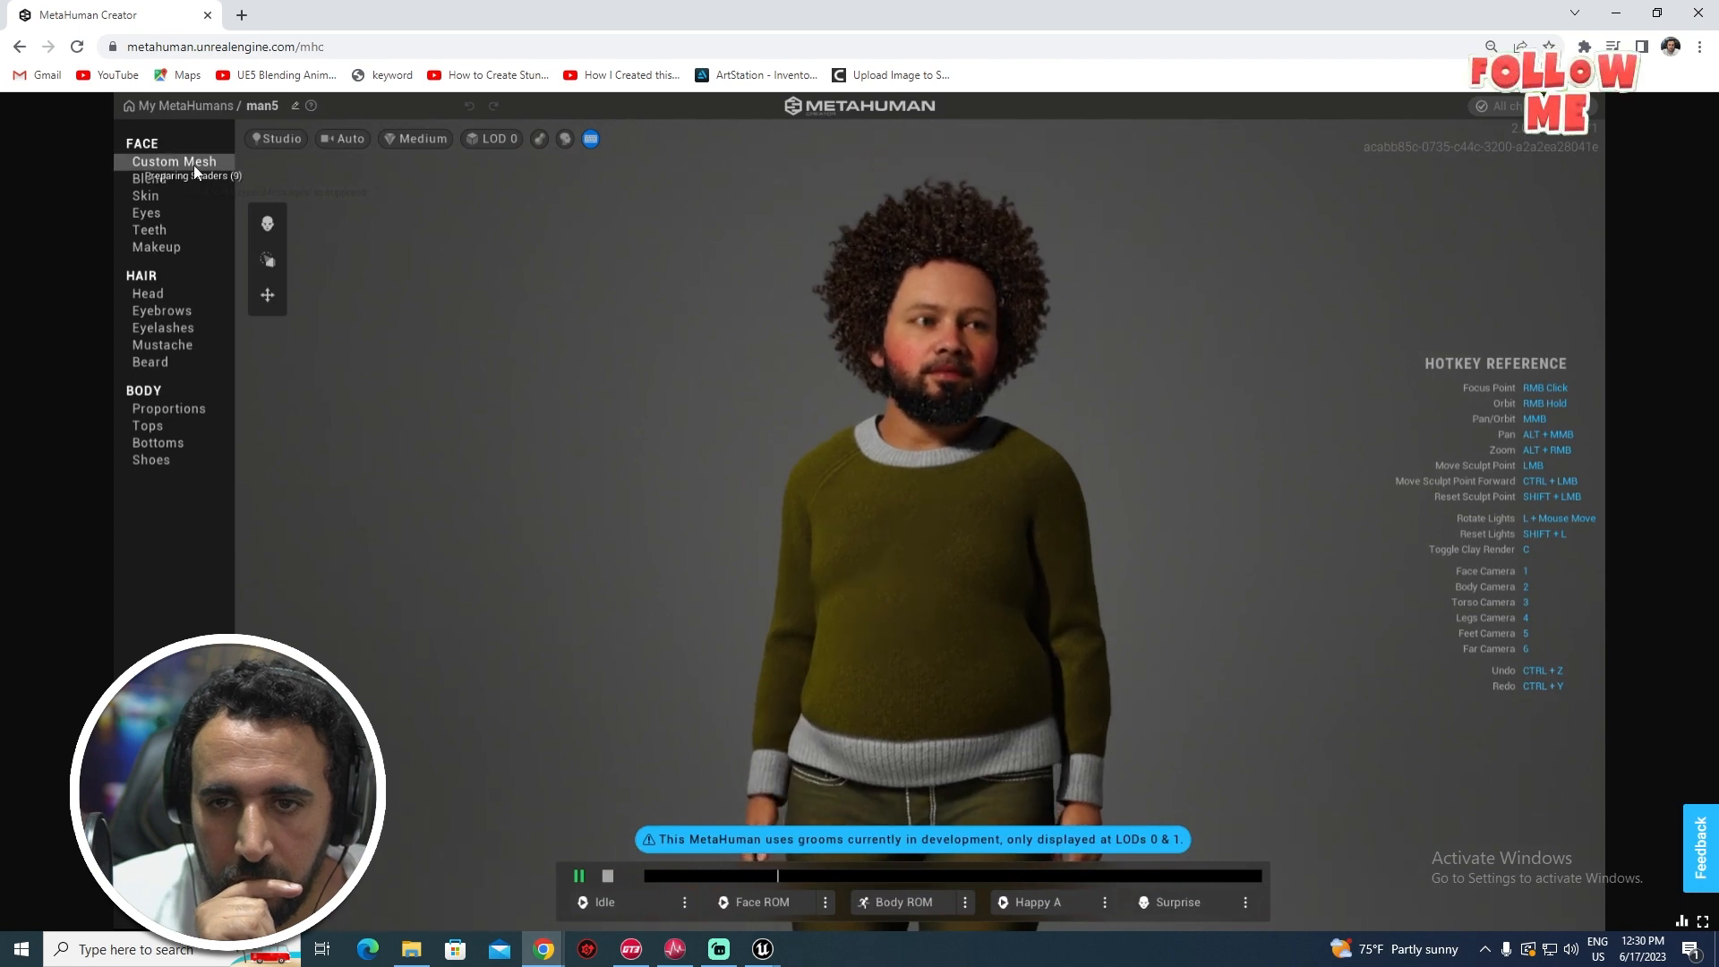
# - Rename the character to man5_n and exit to the My MetaHumans list
pyautogui.click(294, 106)
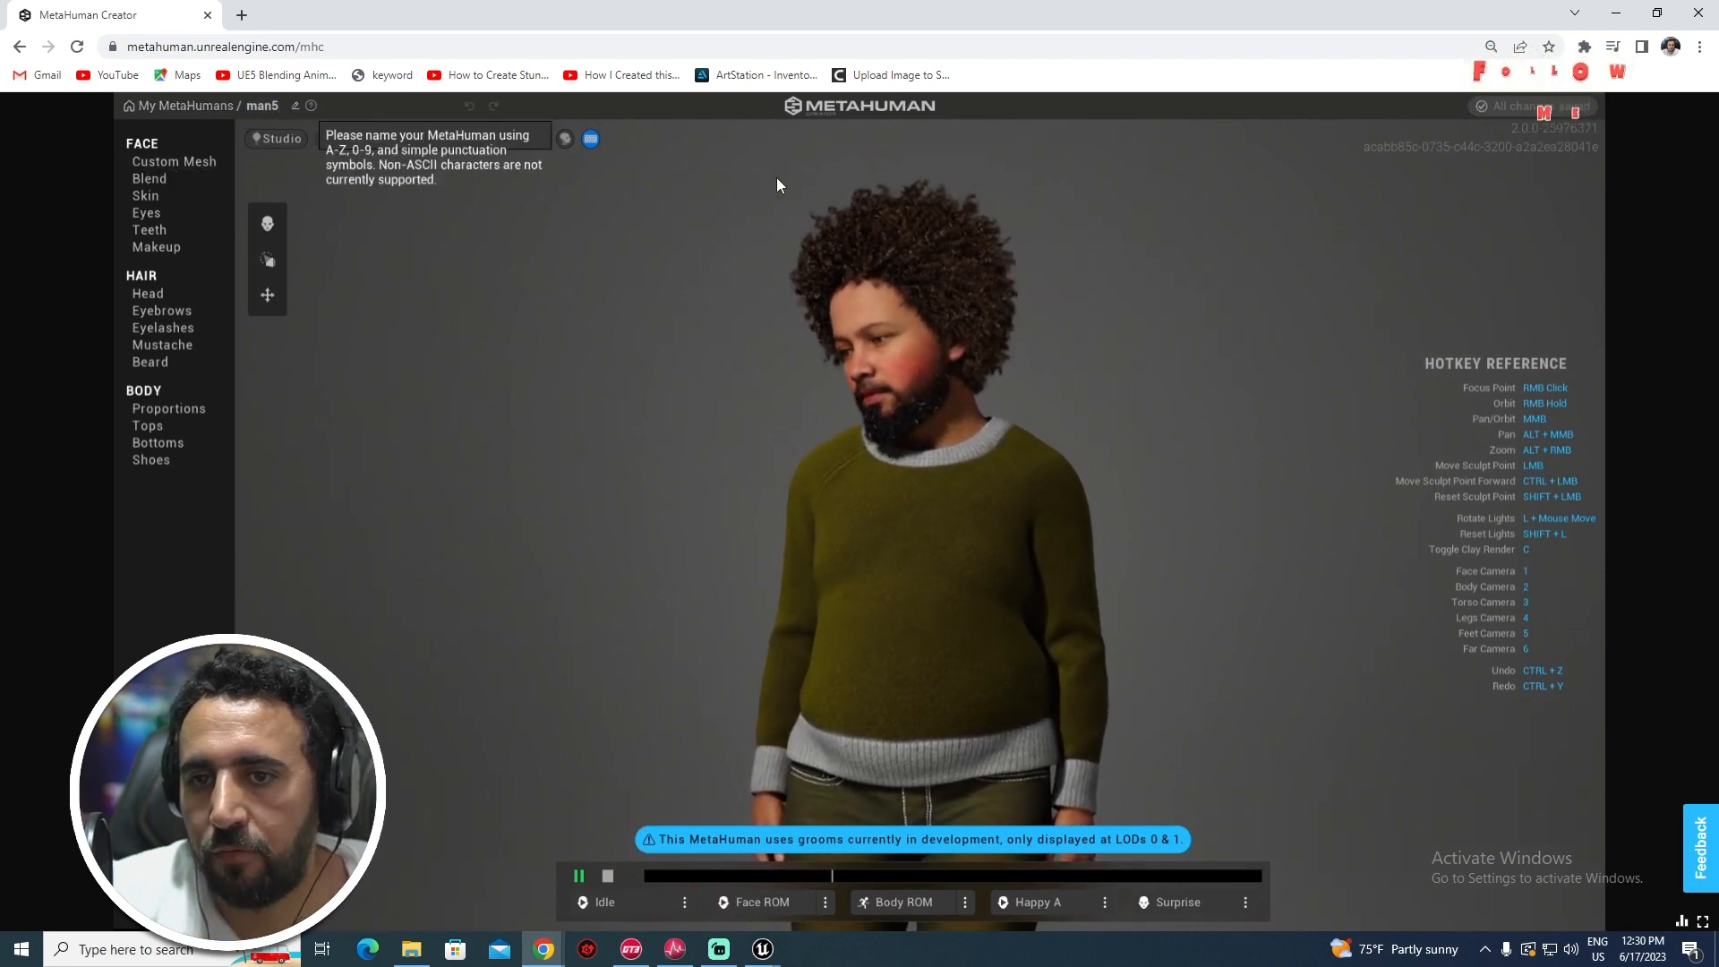
pyautogui.write('_n')
pyautogui.press('Return')
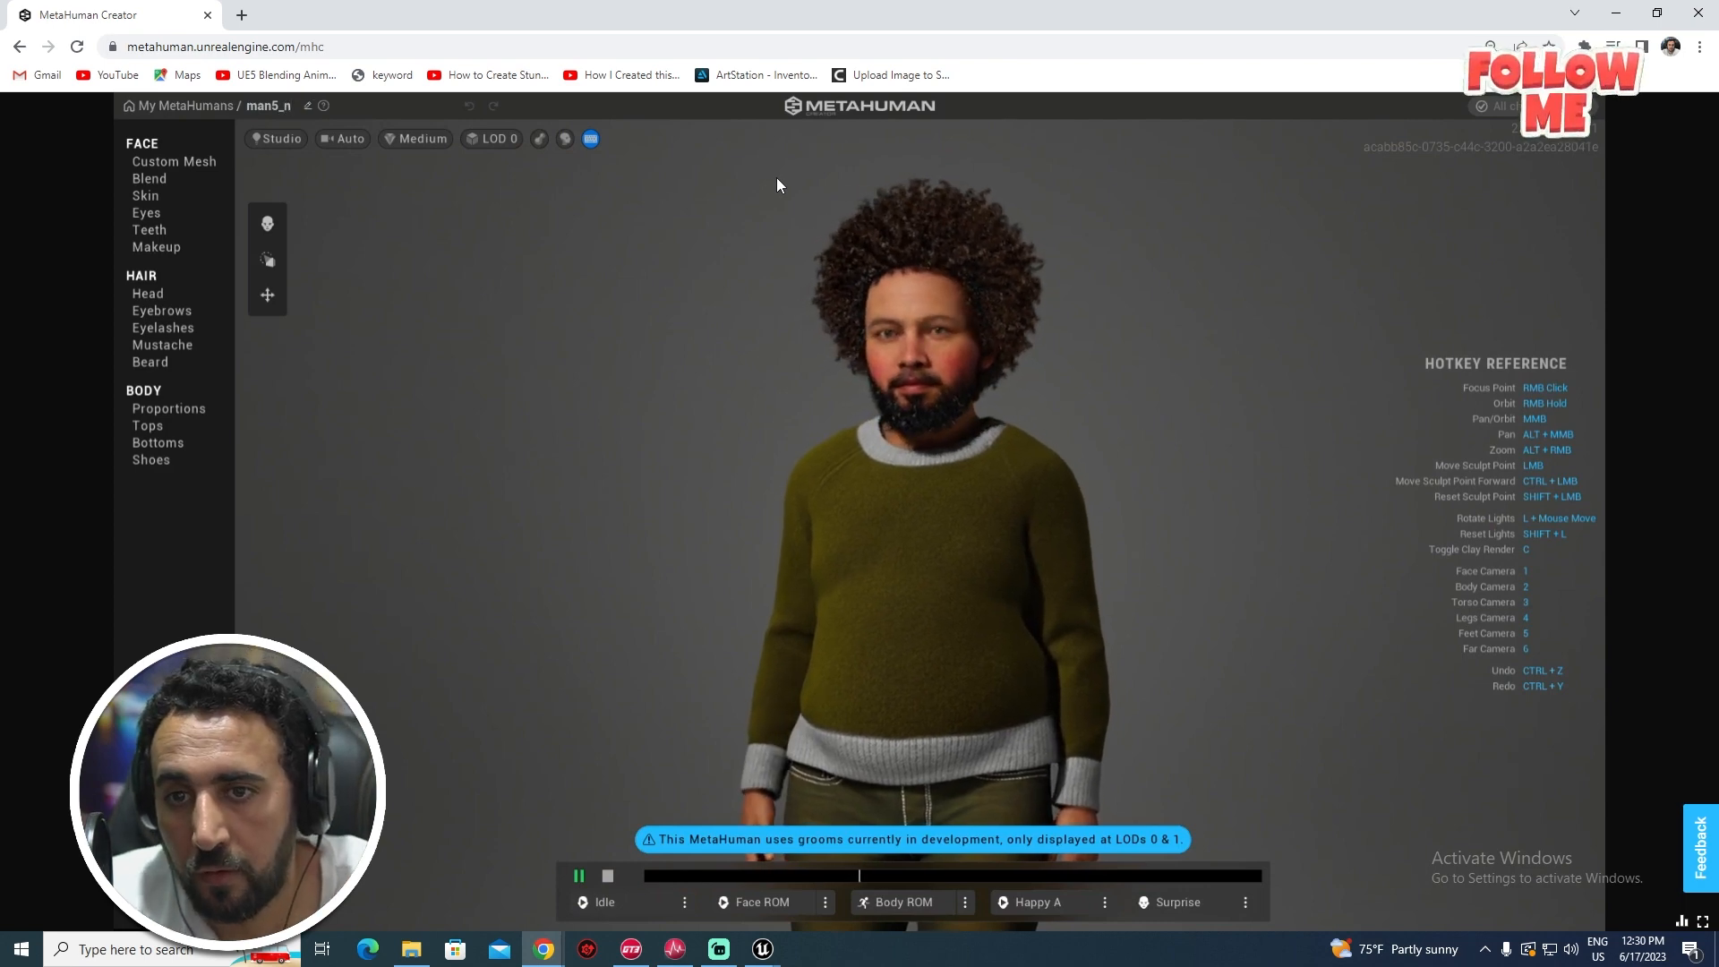
pyautogui.click(190, 107)
# - Return to Unreal, close the test01_final window and launch Quixel Bridge from the Window menu
pyautogui.moveTo(763, 947)
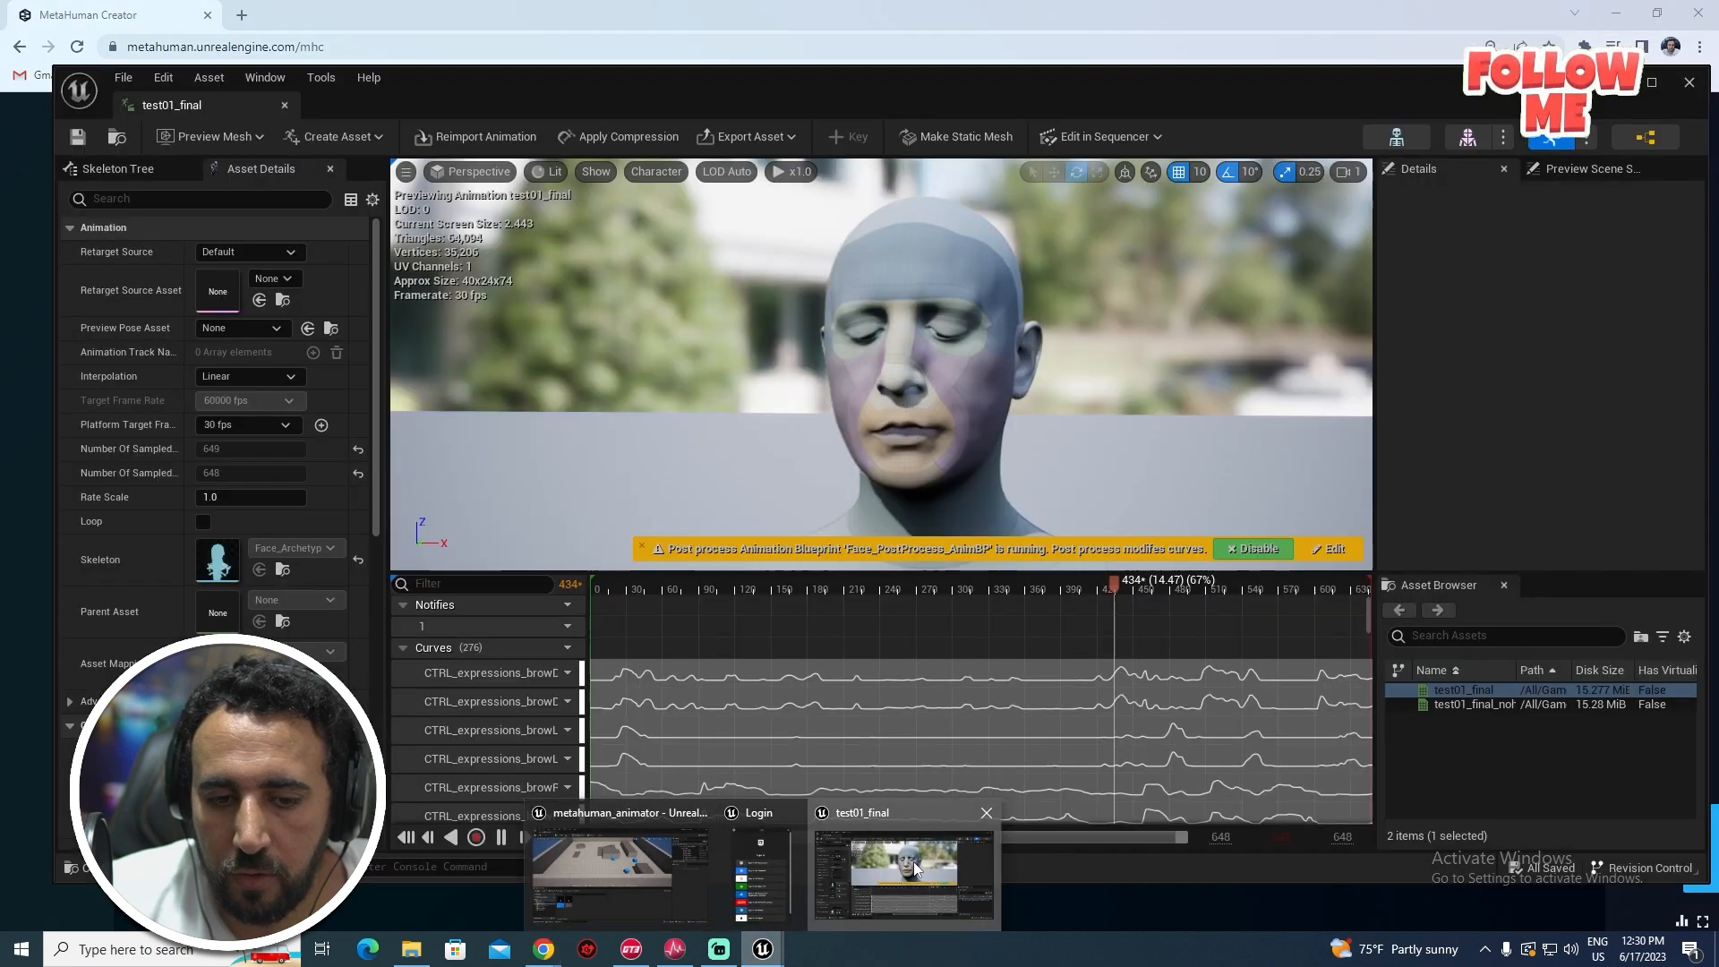
pyautogui.click(913, 862)
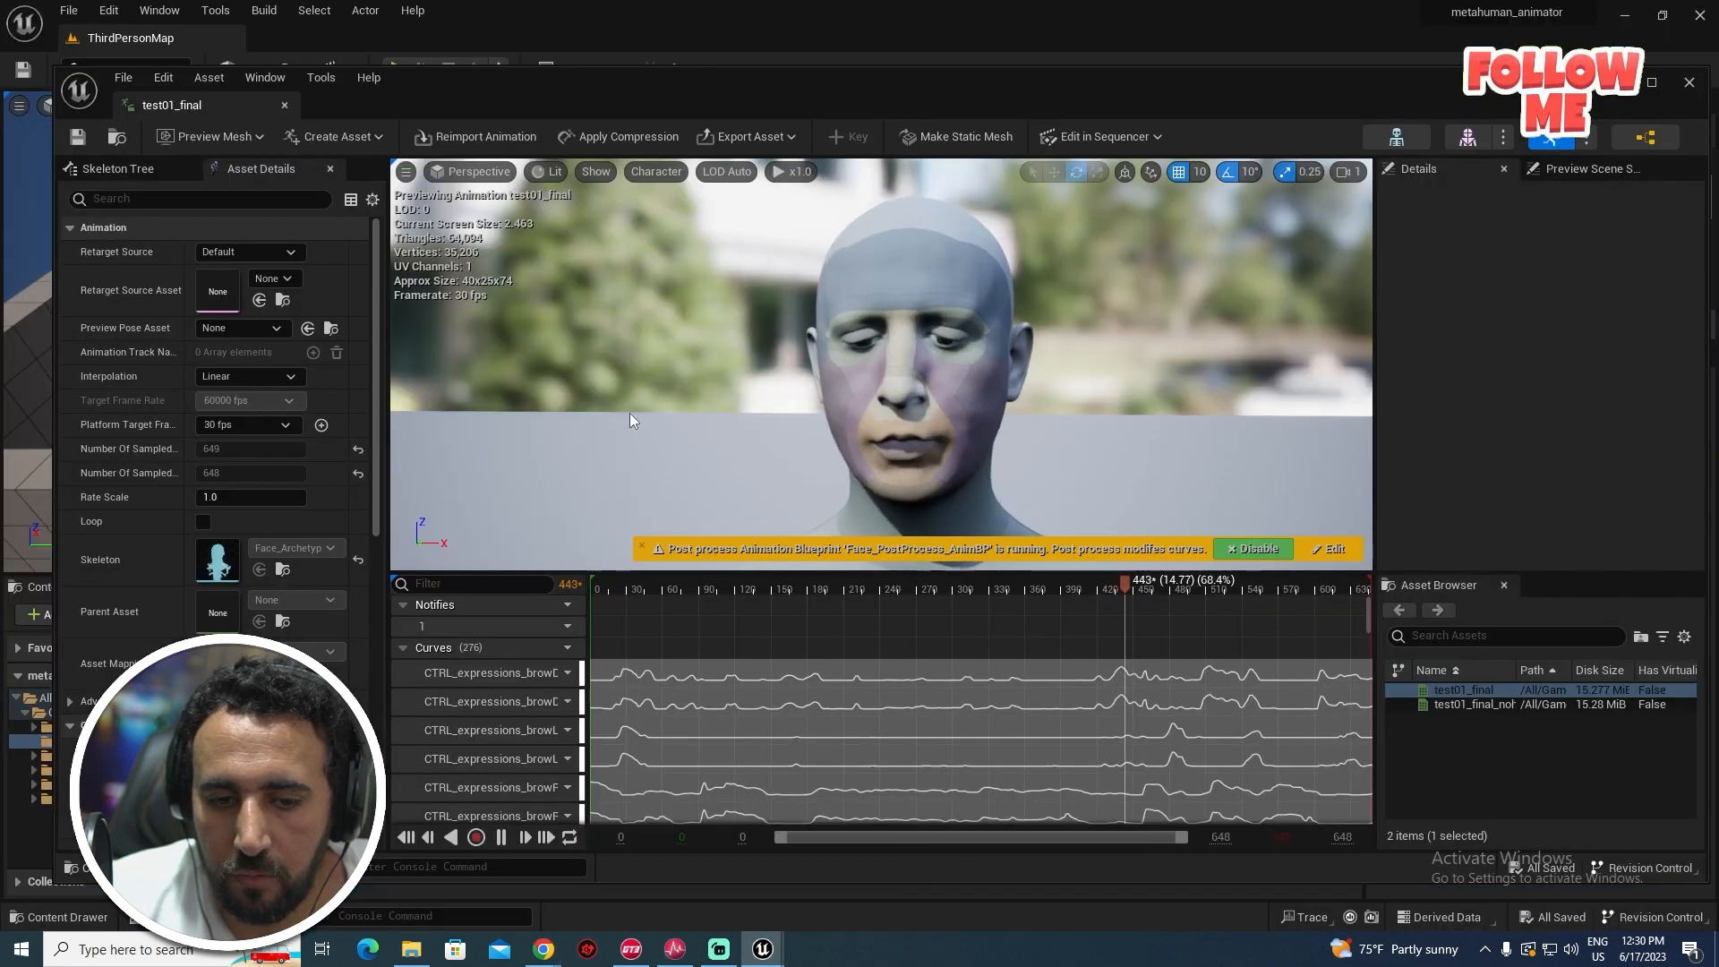
pyautogui.click(1614, 82)
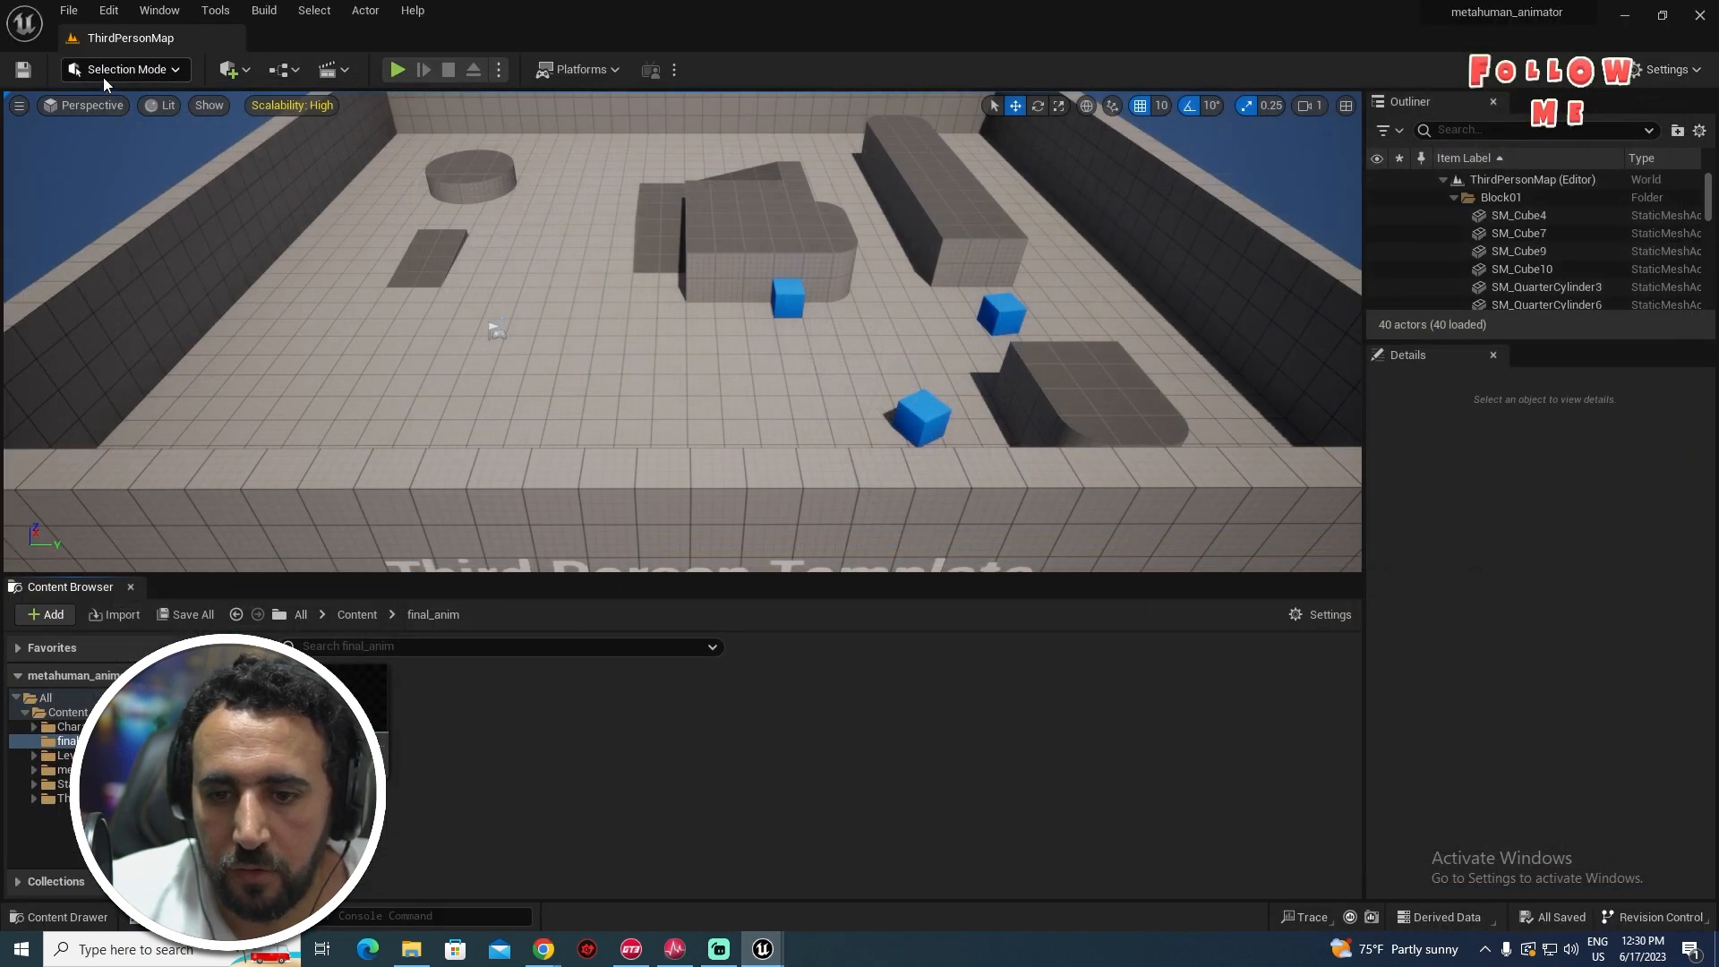
pyautogui.click(159, 9)
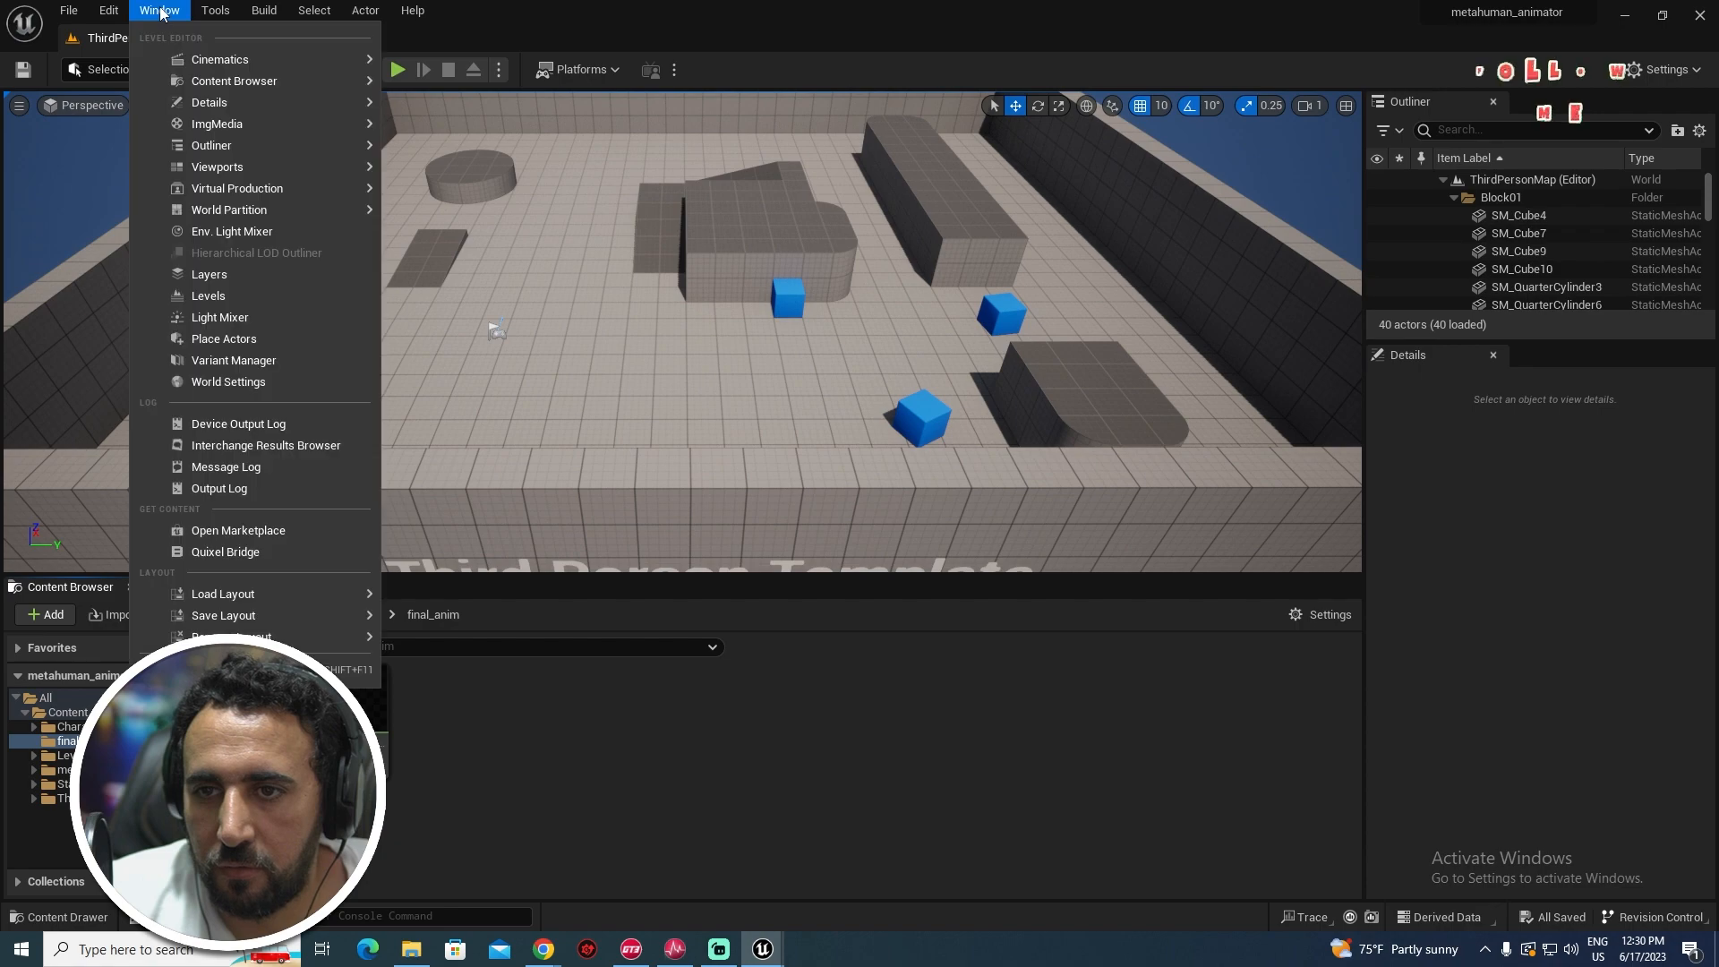
pyautogui.click(242, 557)
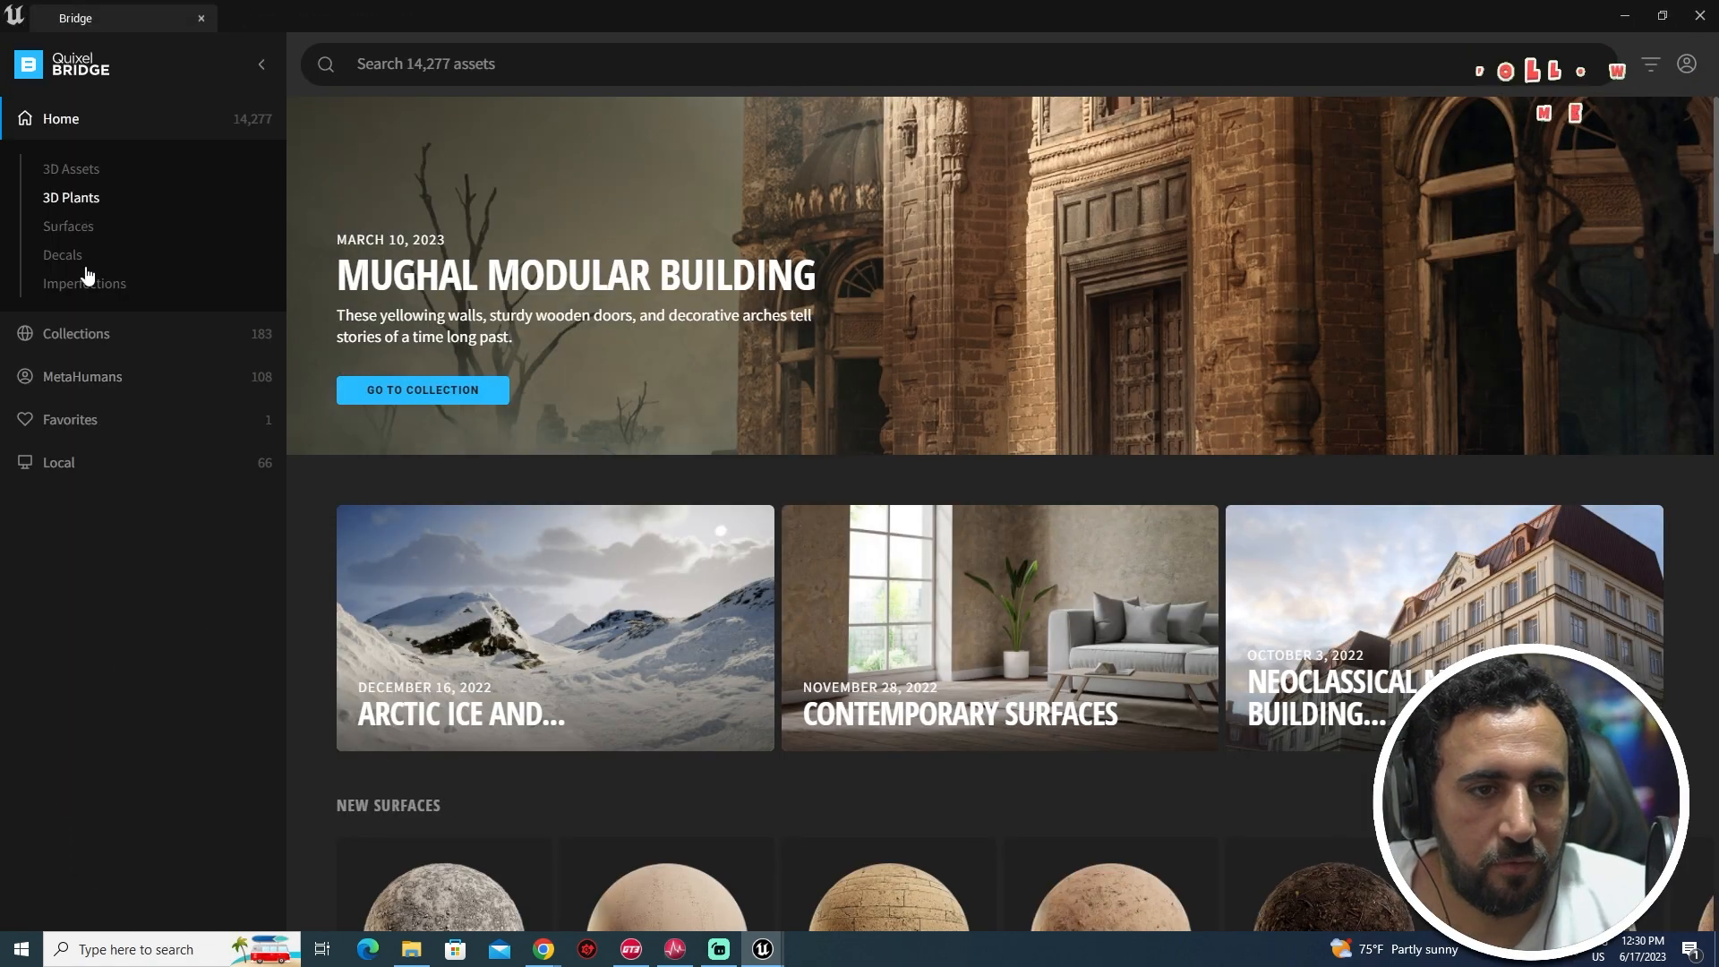
# - Download man5_n from My MetaHumans at Highest Quality and add it to the project
pyautogui.click(74, 379)
pyautogui.click(85, 283)
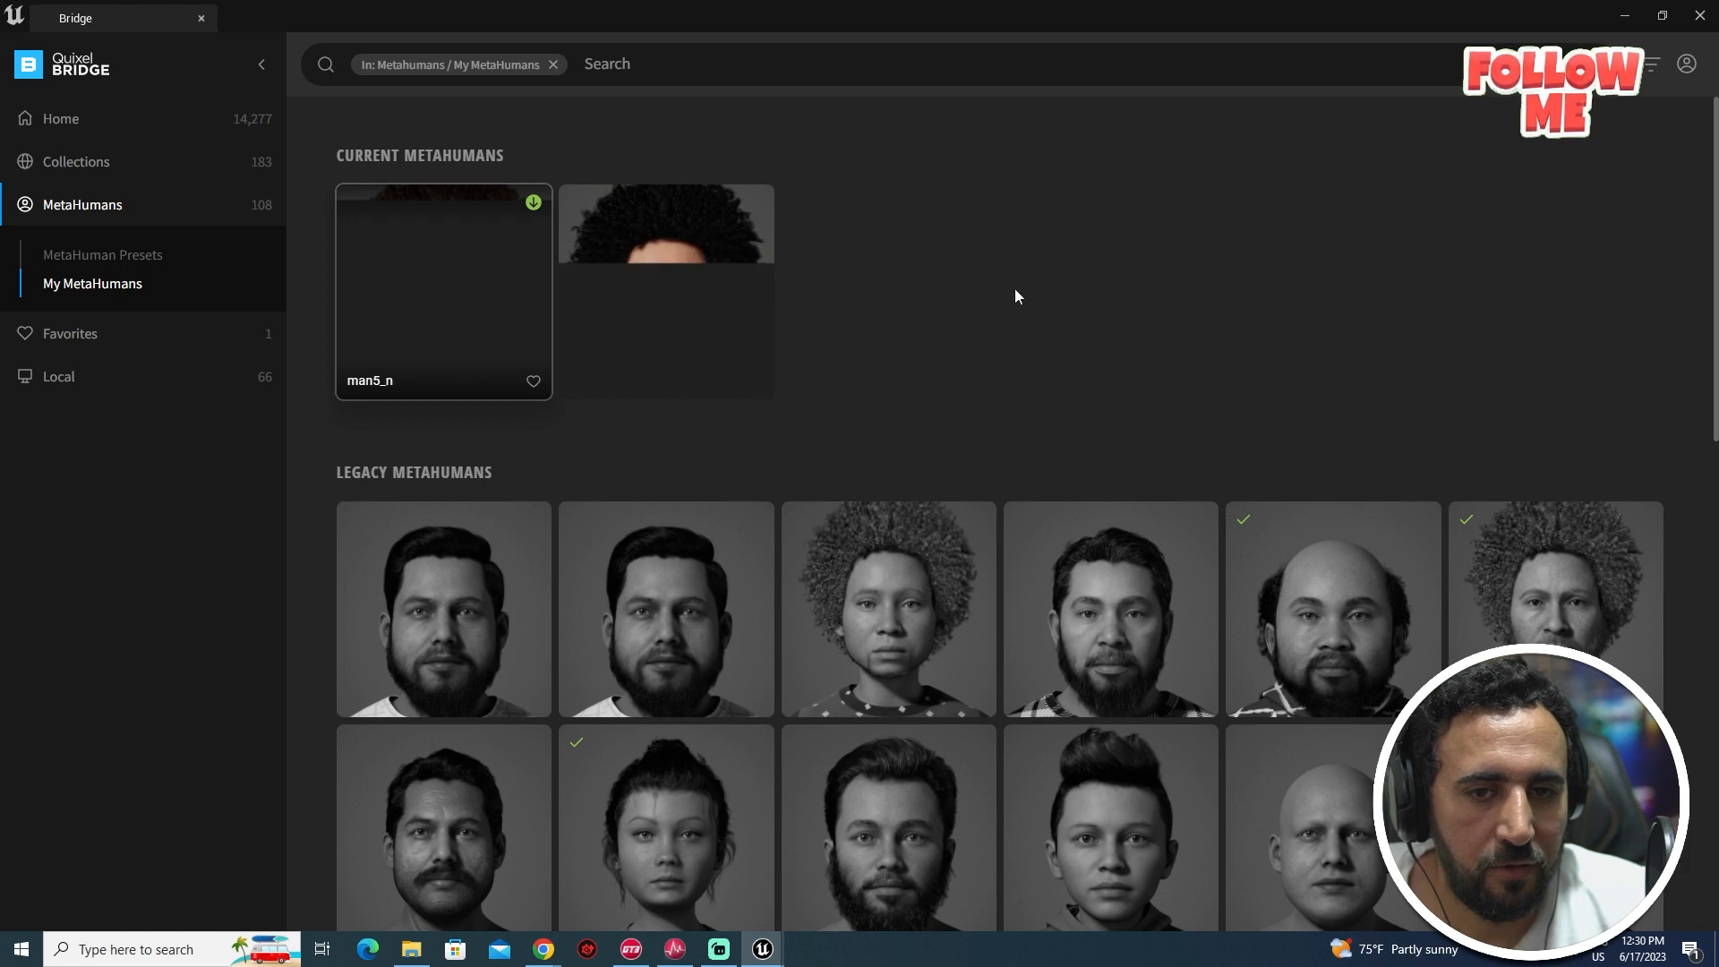
pyautogui.click(466, 235)
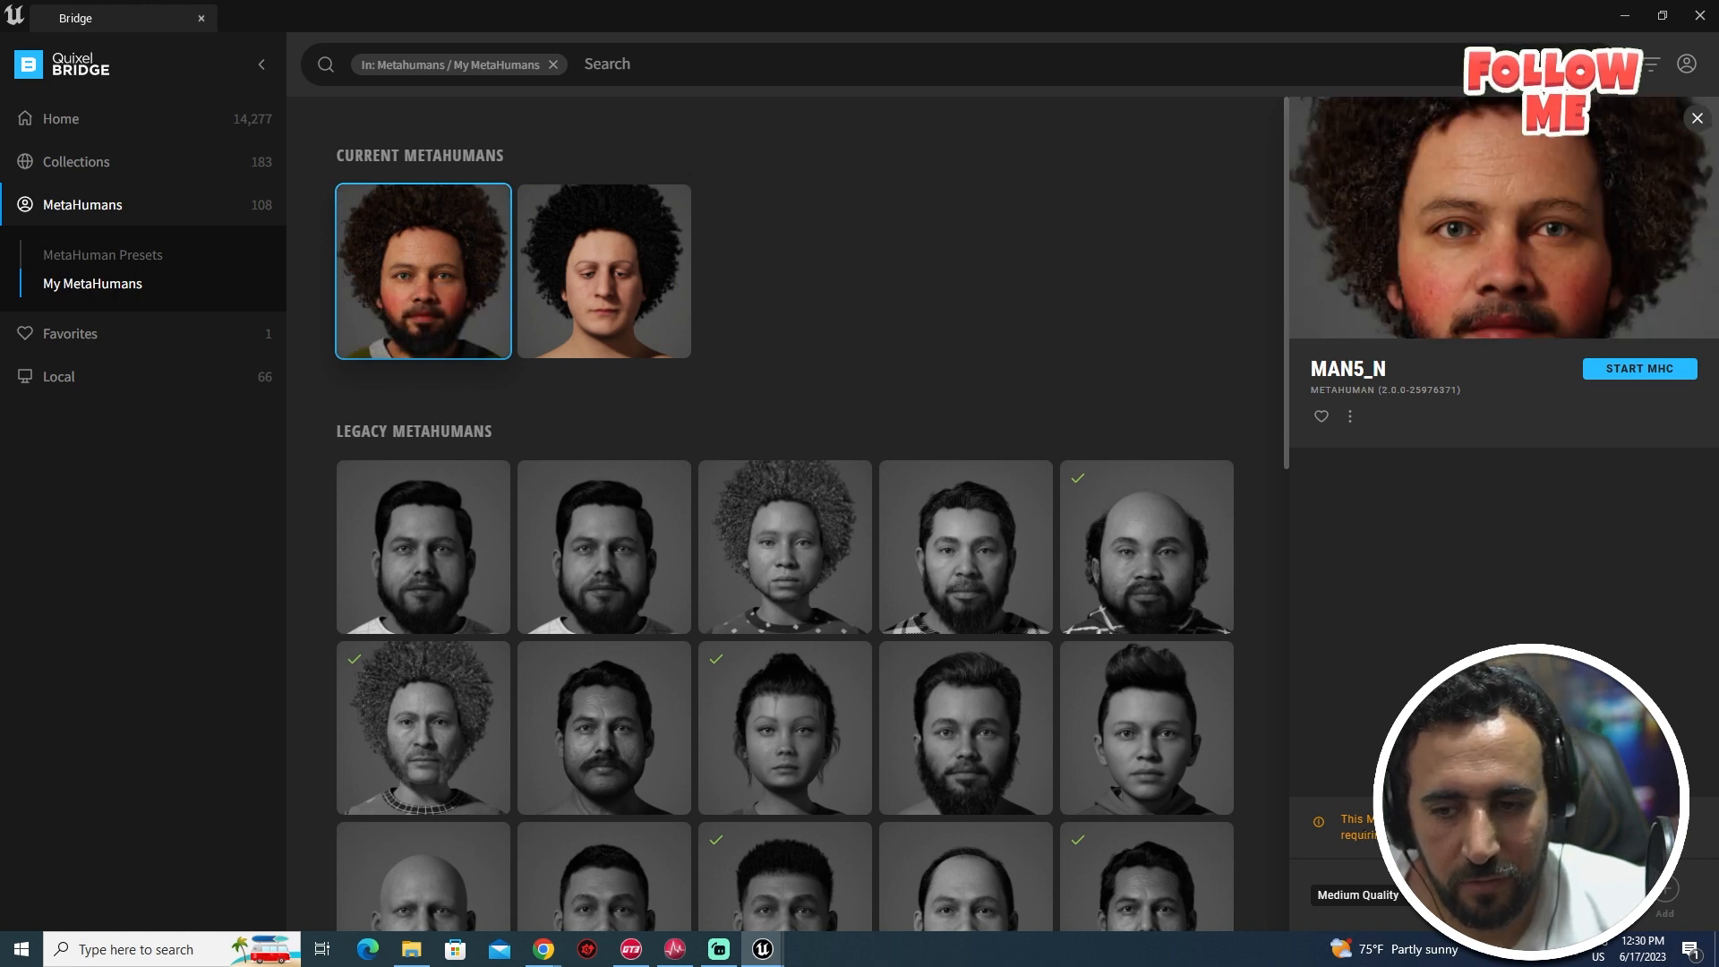
pyautogui.click(1358, 895)
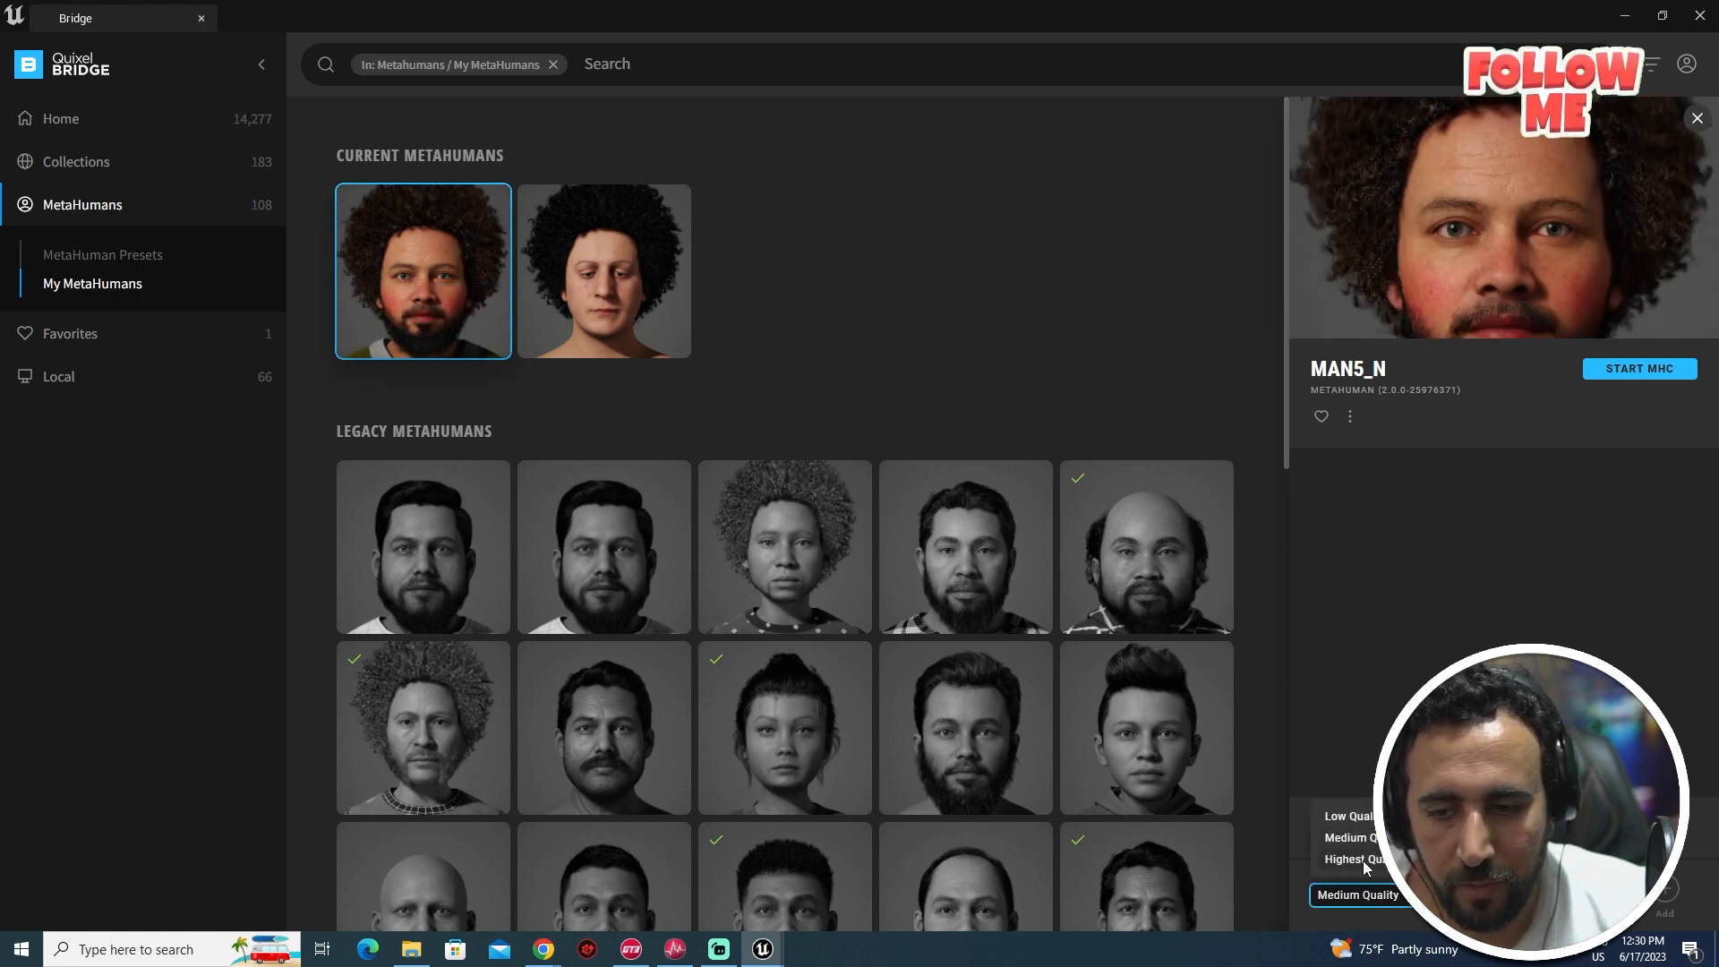
pyautogui.click(1363, 860)
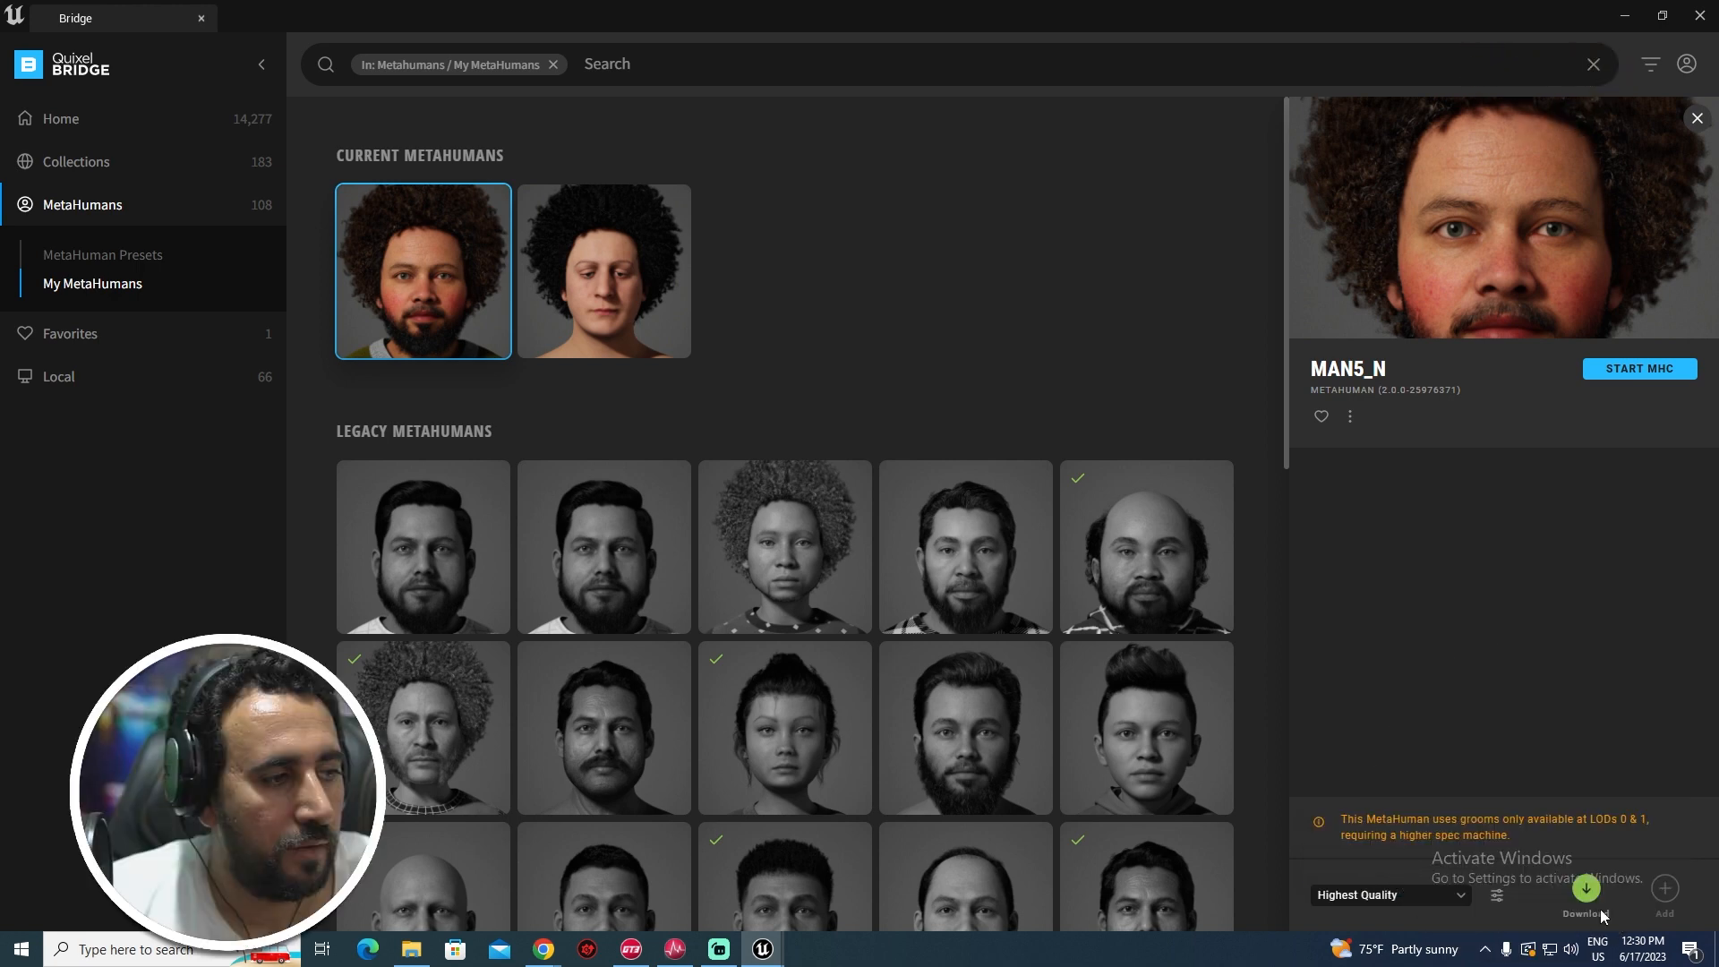
pyautogui.click(1586, 889)
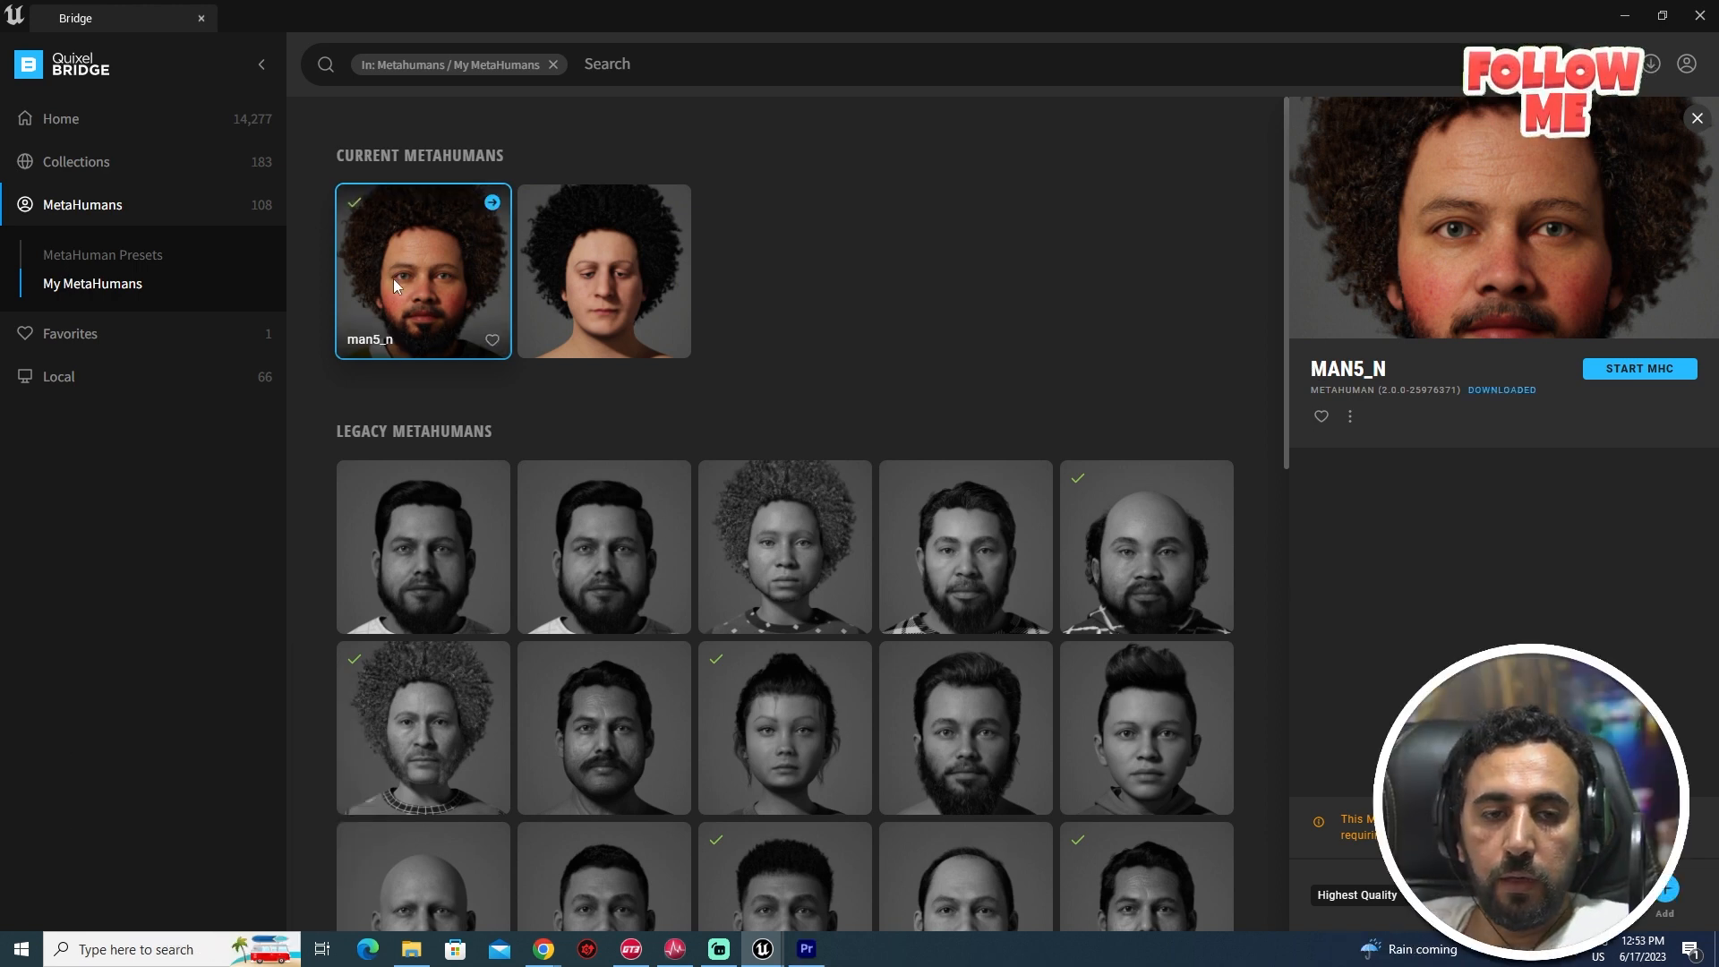
pyautogui.click(1664, 891)
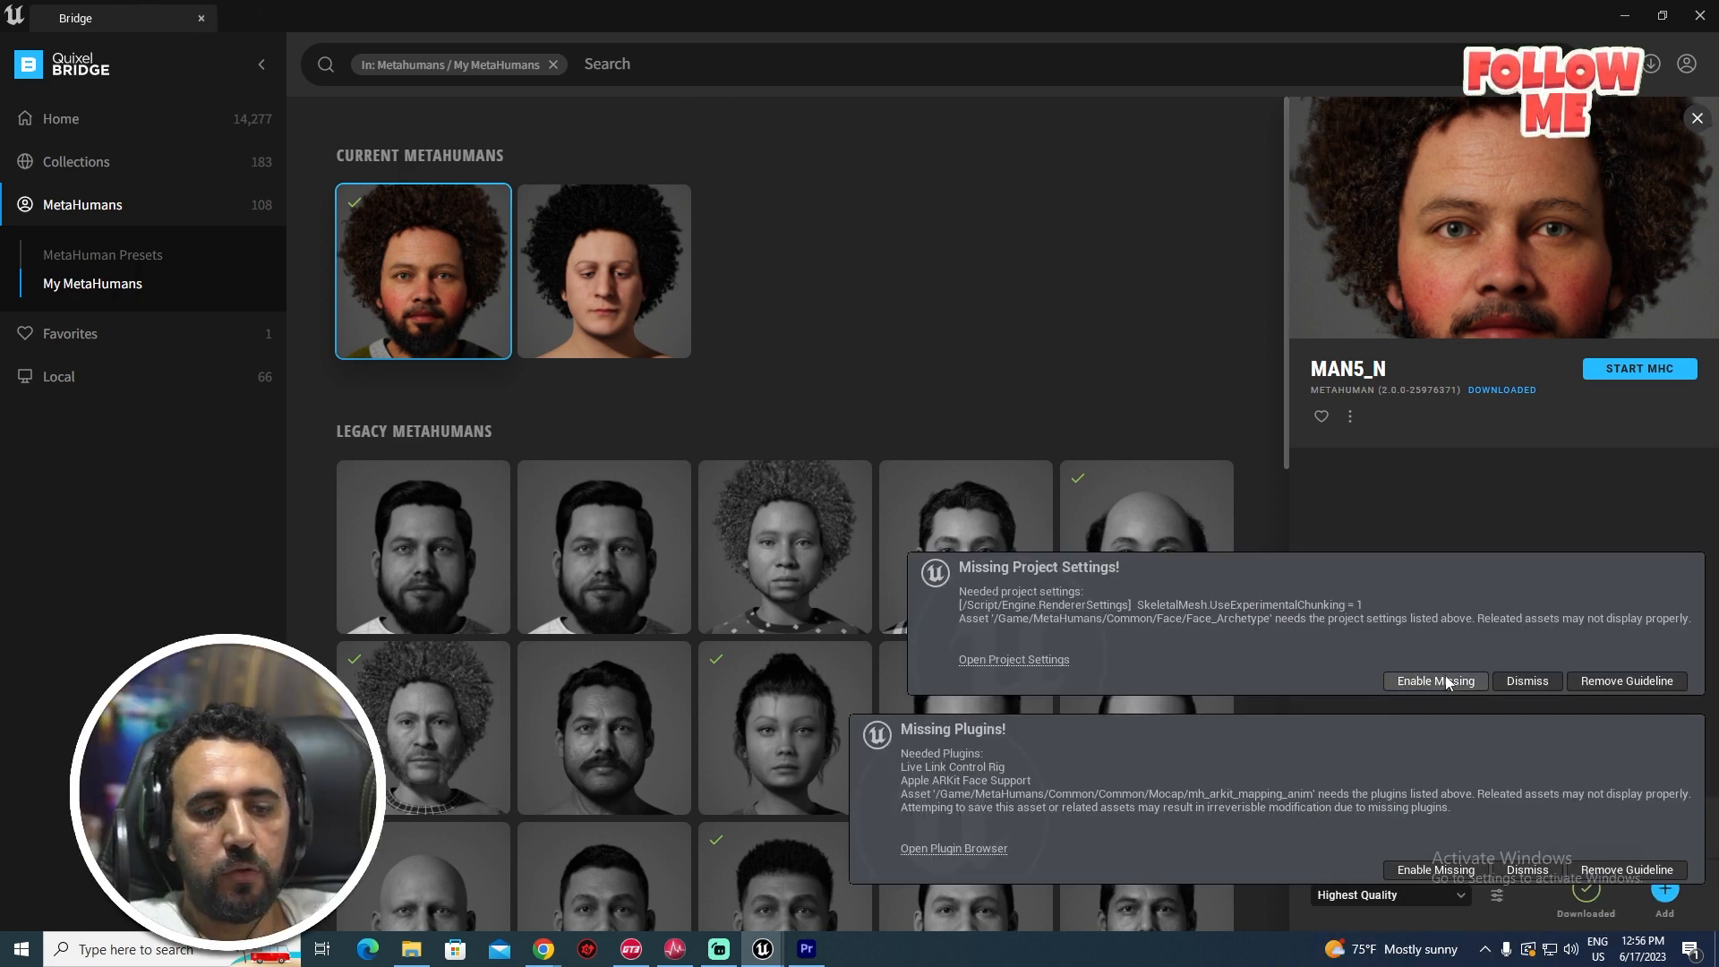
# - Enable the missing project settings and plugins, restart the editor, and choose File > New Level
pyautogui.click(1436, 682)
pyautogui.click(1437, 869)
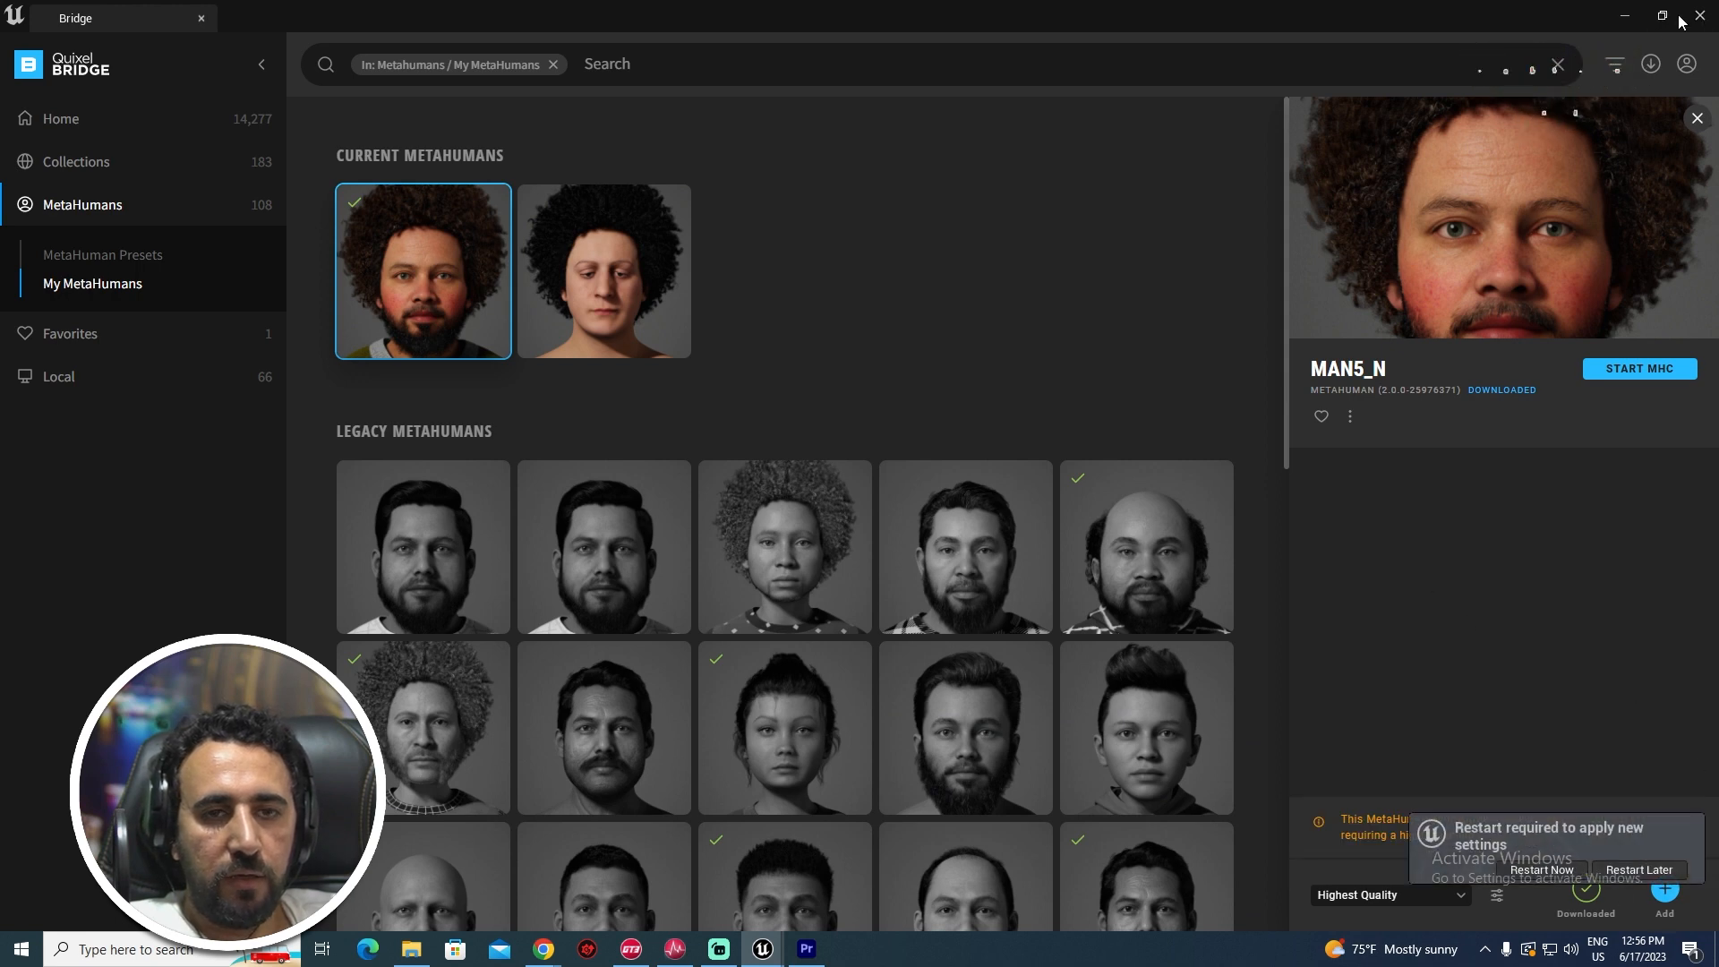
pyautogui.click(1542, 869)
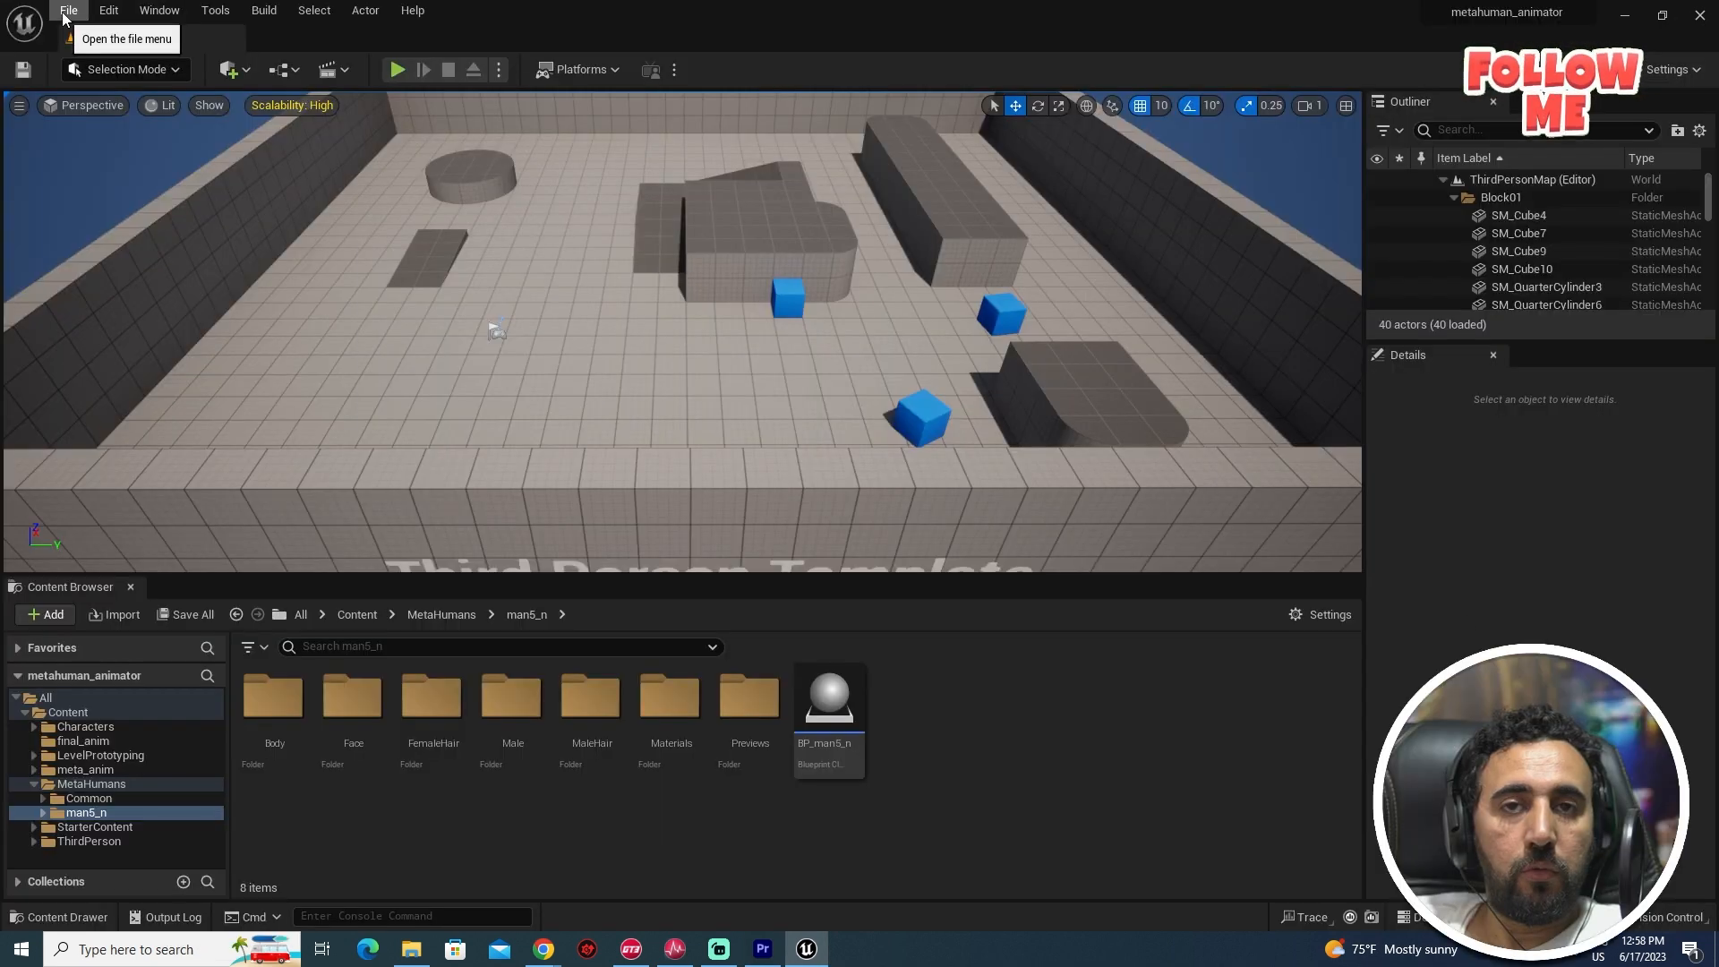
pyautogui.click(68, 9)
pyautogui.click(99, 58)
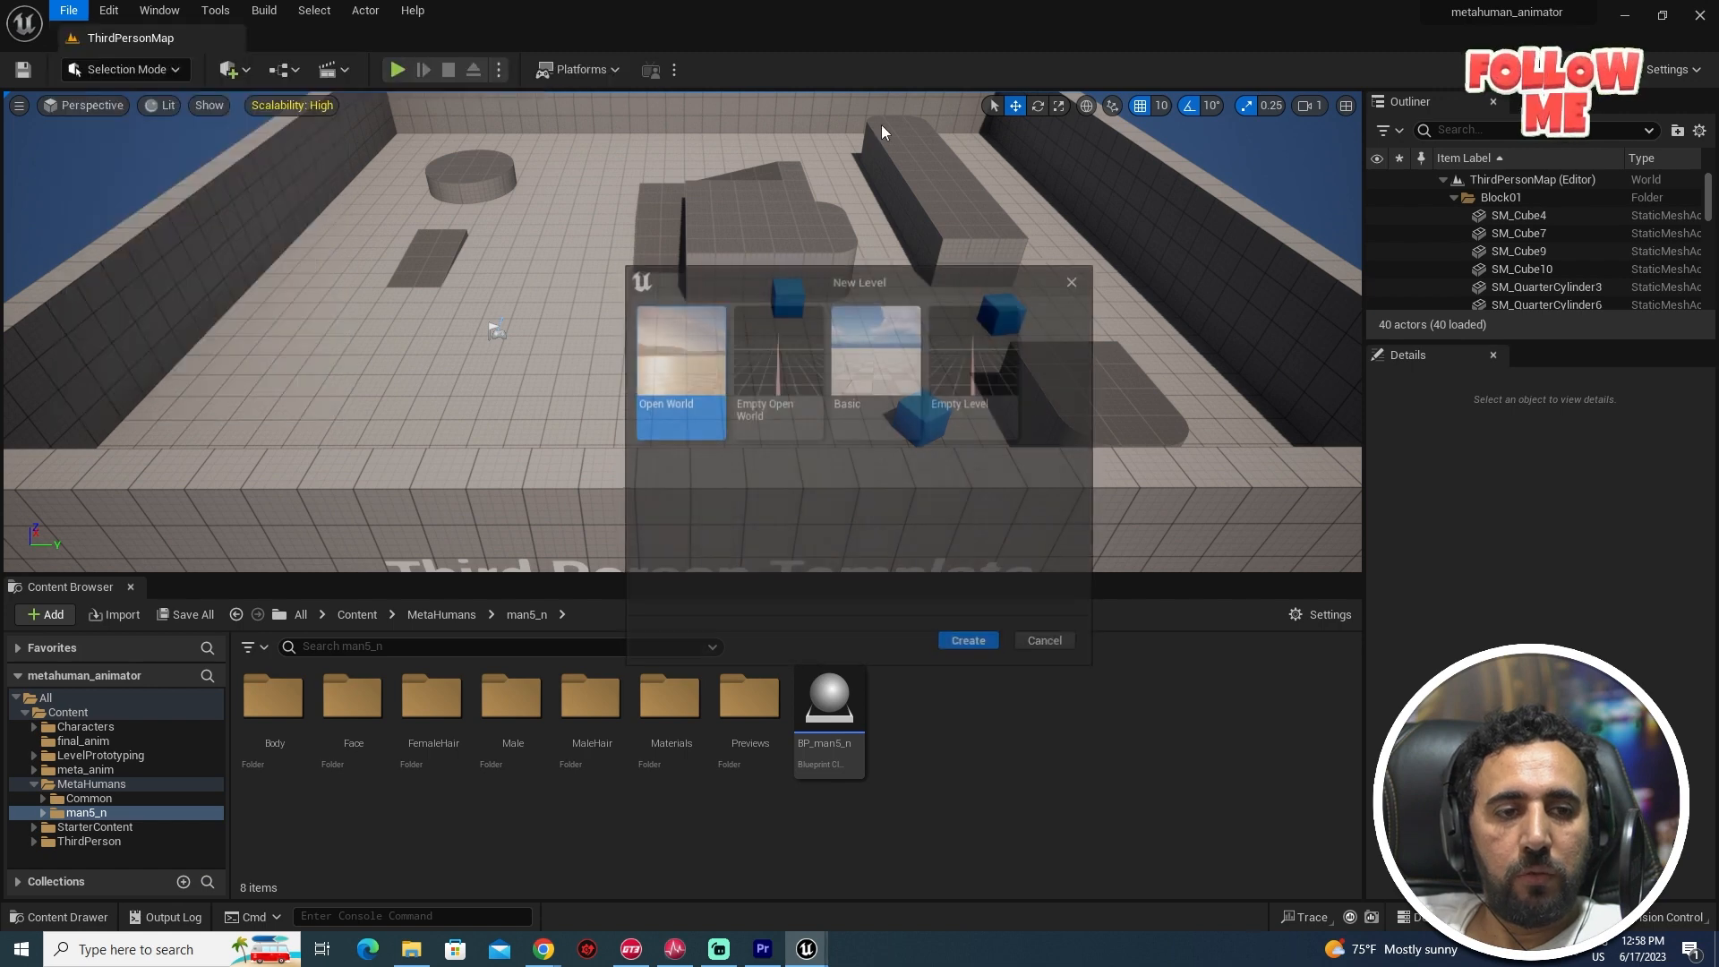
# - Create an Empty Level and open BP_man5_n, framing the character's face in the preview
pyautogui.doubleClick(987, 339)
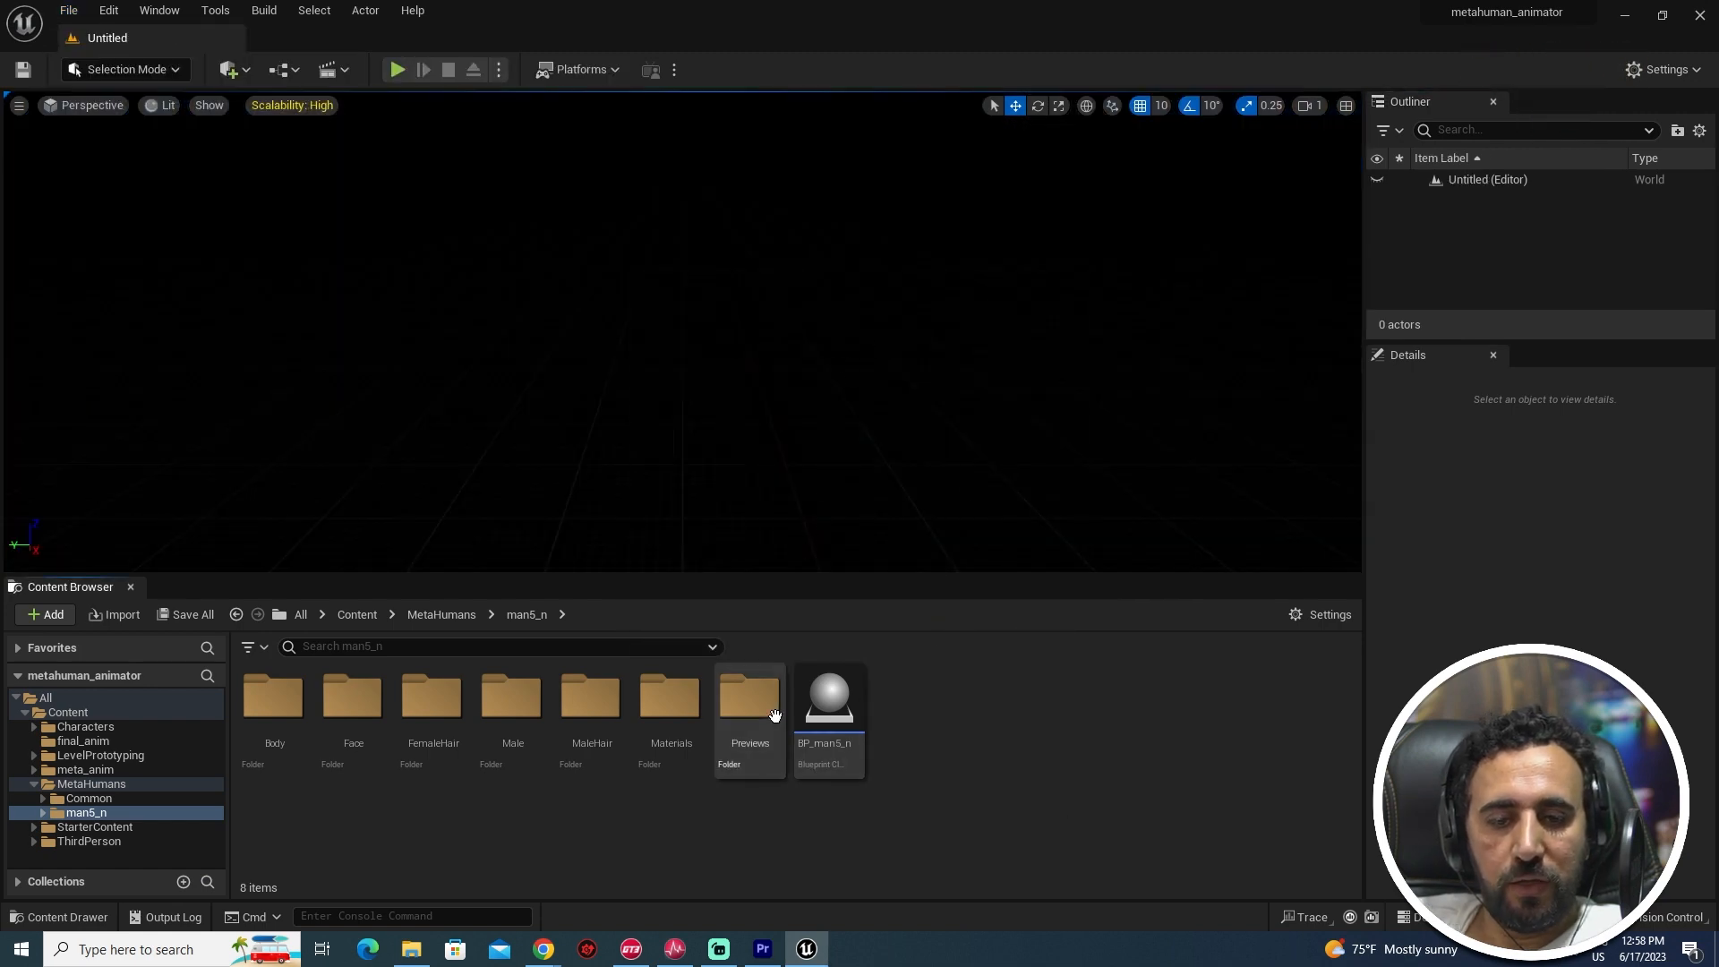
pyautogui.click(824, 712)
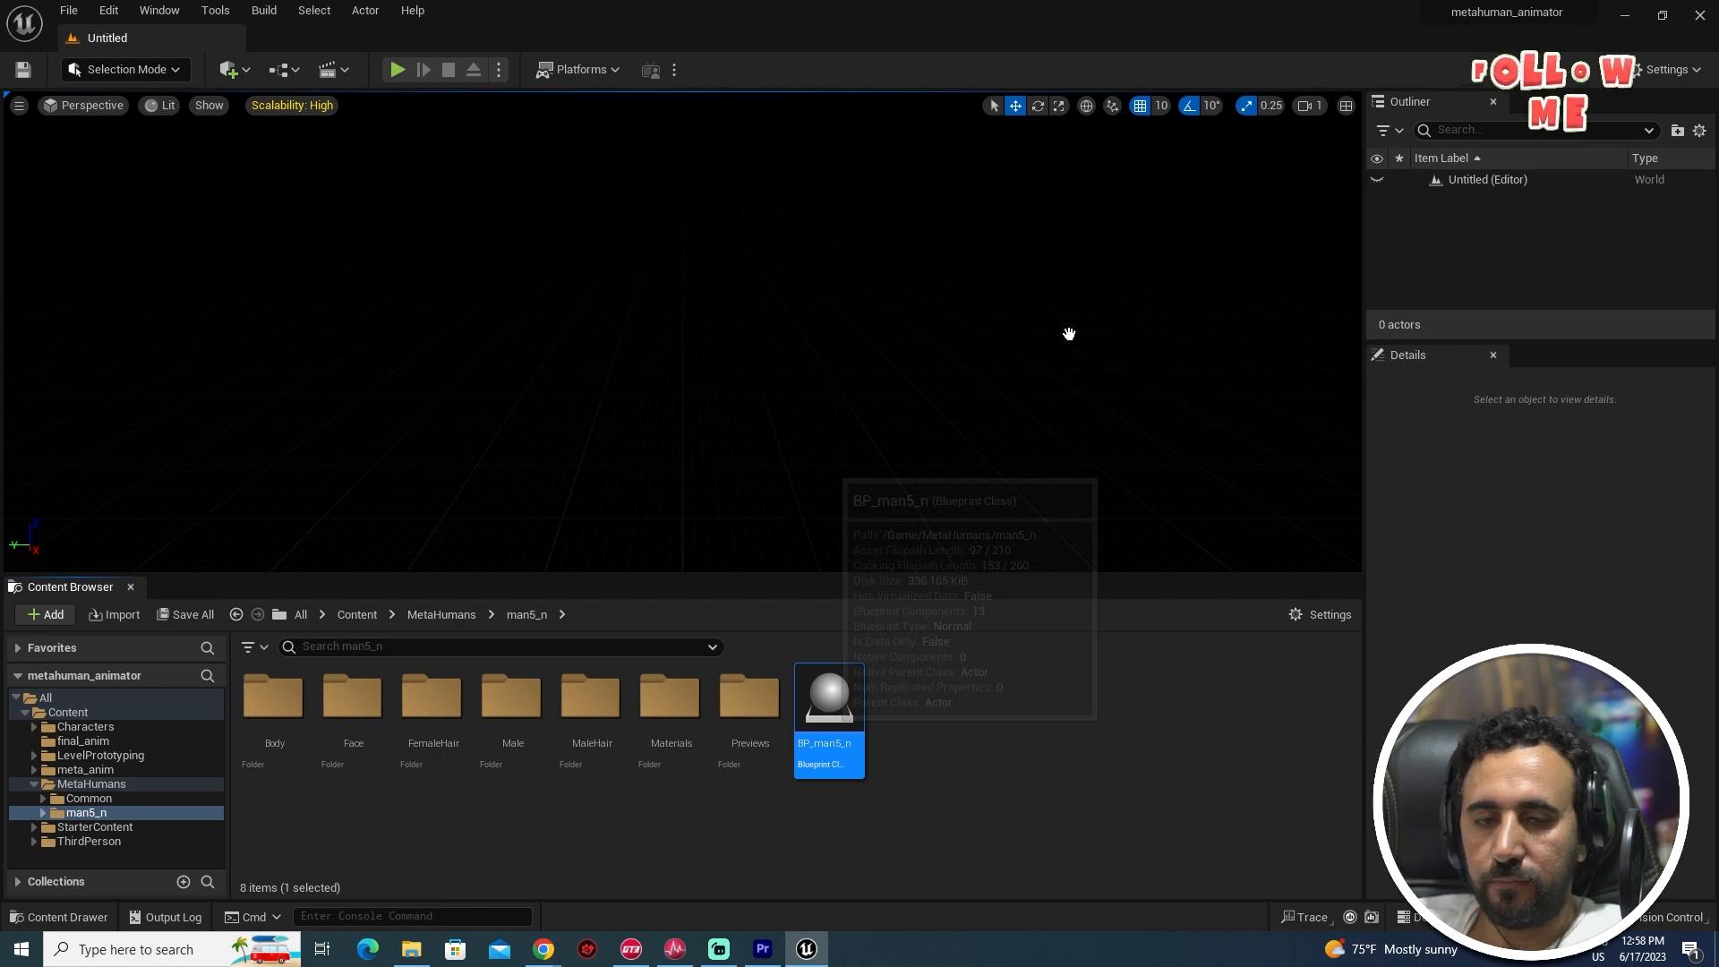
pyautogui.doubleClick(845, 772)
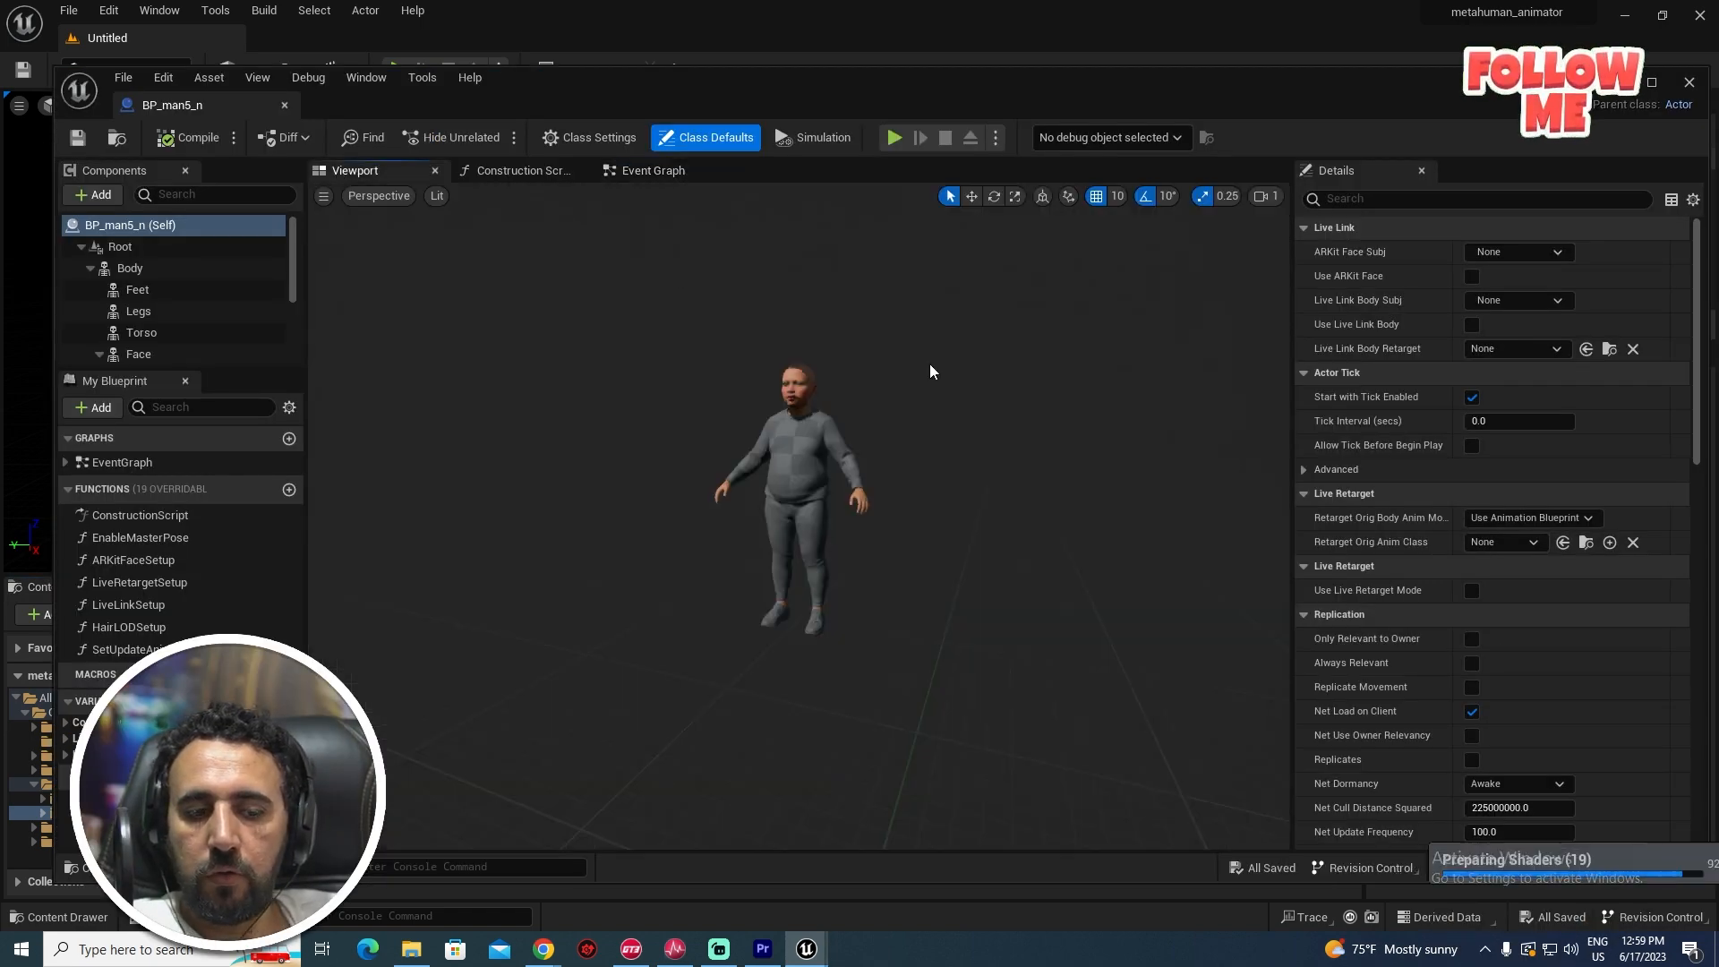
pyautogui.moveTo(871, 427); pyautogui.dragTo(932, 427)
pyautogui.scroll(8, 844, 387)
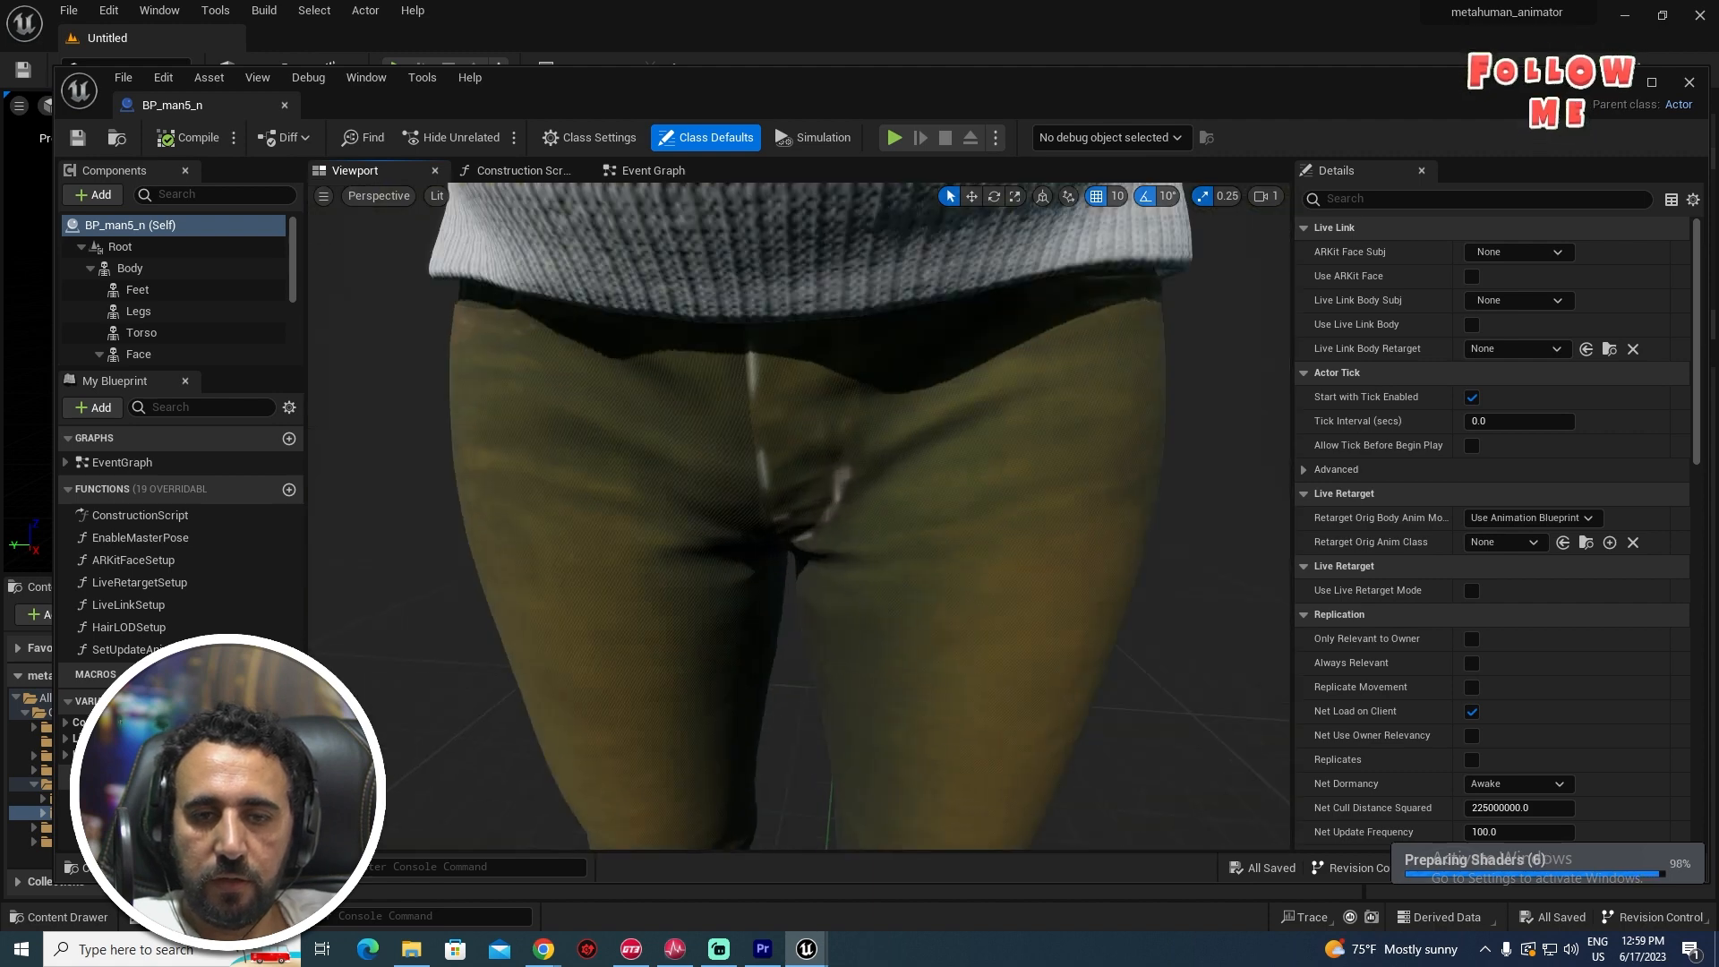
pyautogui.scroll(-5, 844, 387)
pyautogui.moveTo(844, 387)
pyautogui.mouseDown(button='middle')
pyautogui.moveTo(844, 244)
pyautogui.moveTo(820, 220)
pyautogui.mouseUp(button='middle')
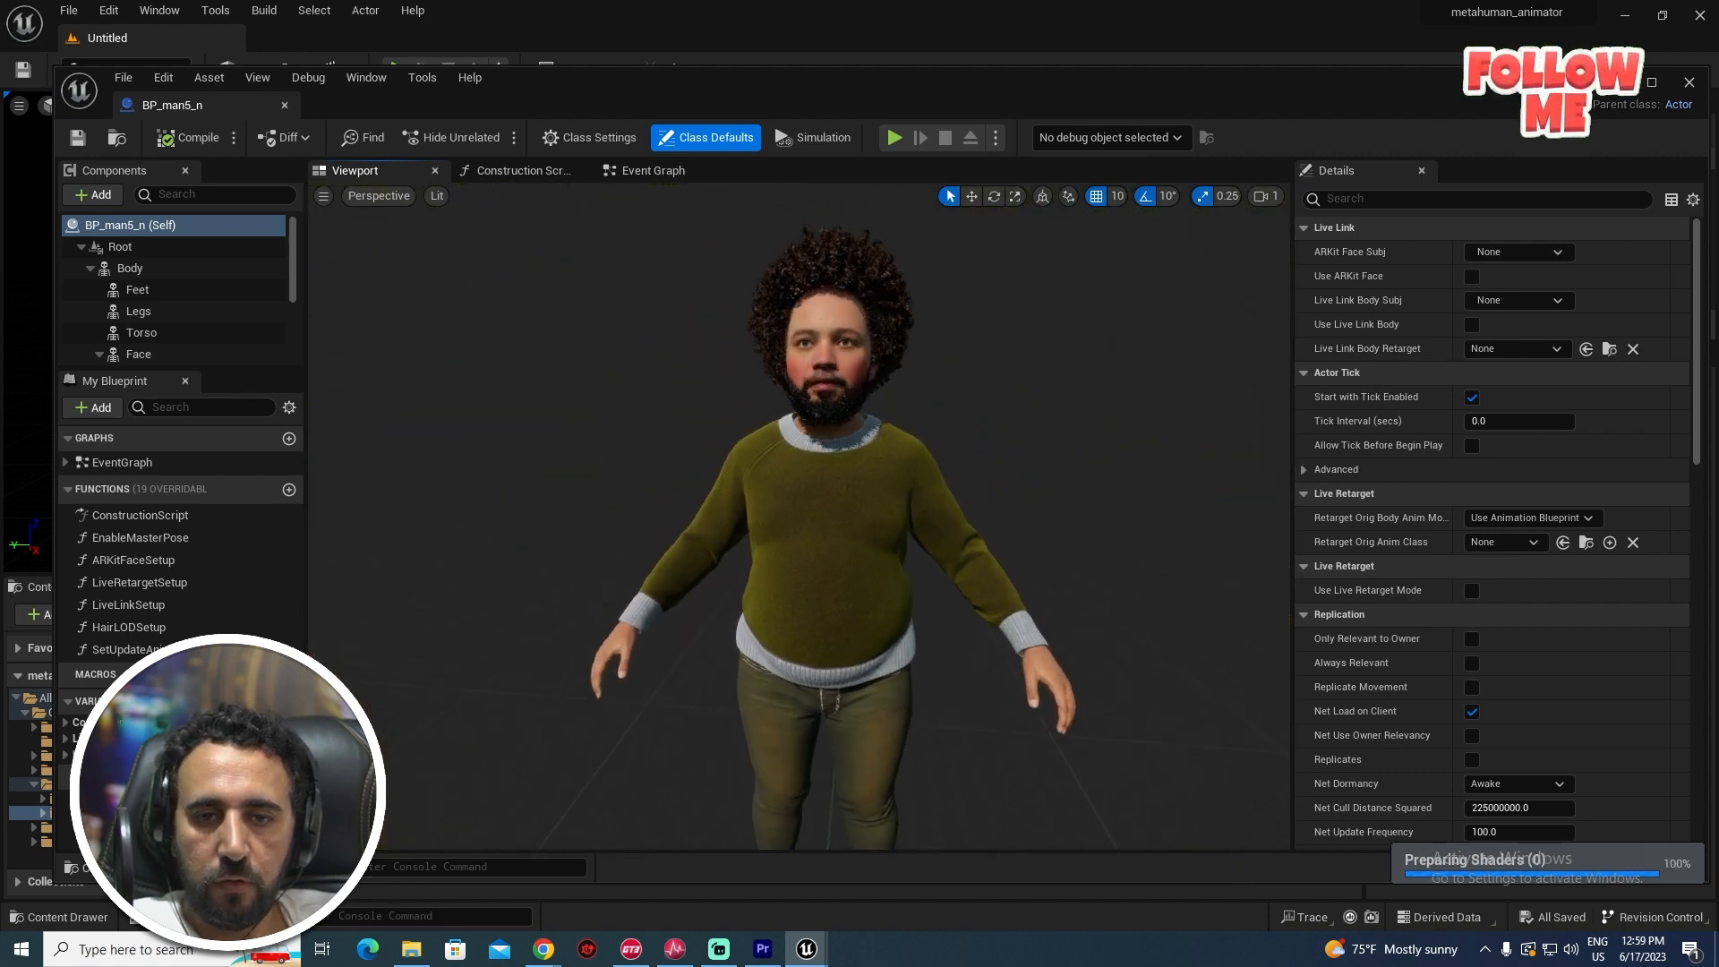
pyautogui.scroll(4, 843, 387)
pyautogui.moveTo(843, 387); pyautogui.dragTo(784, 145, button='middle')
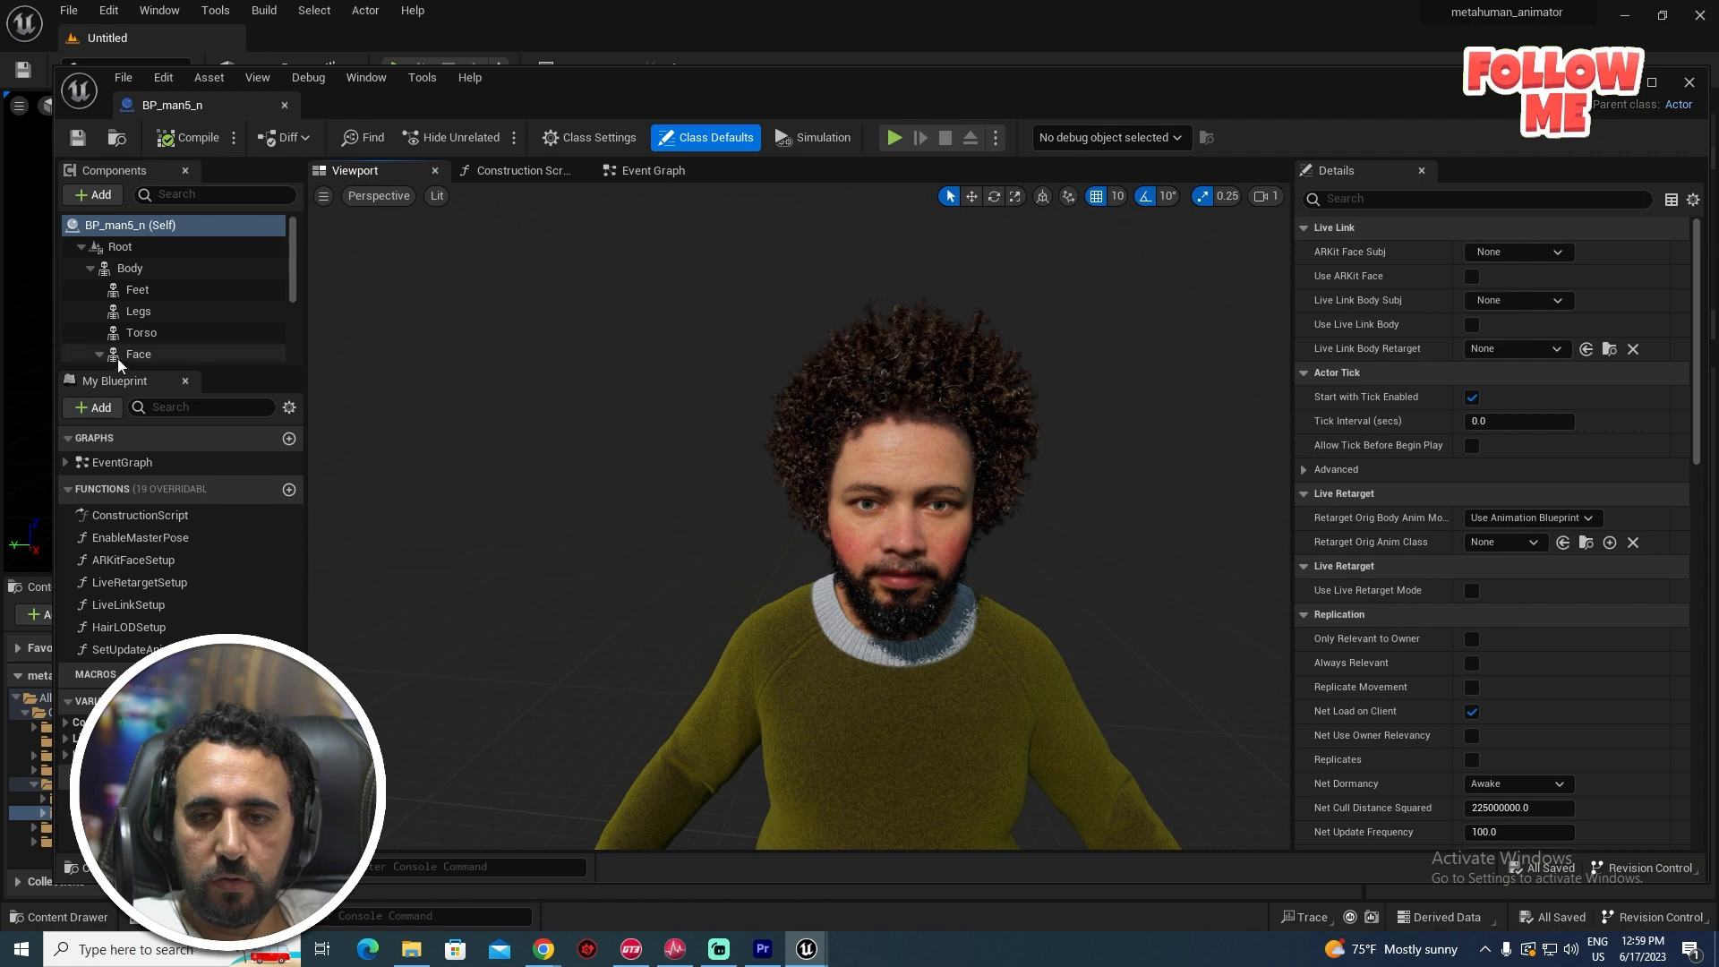
pyautogui.scroll(-3, 168, 340)
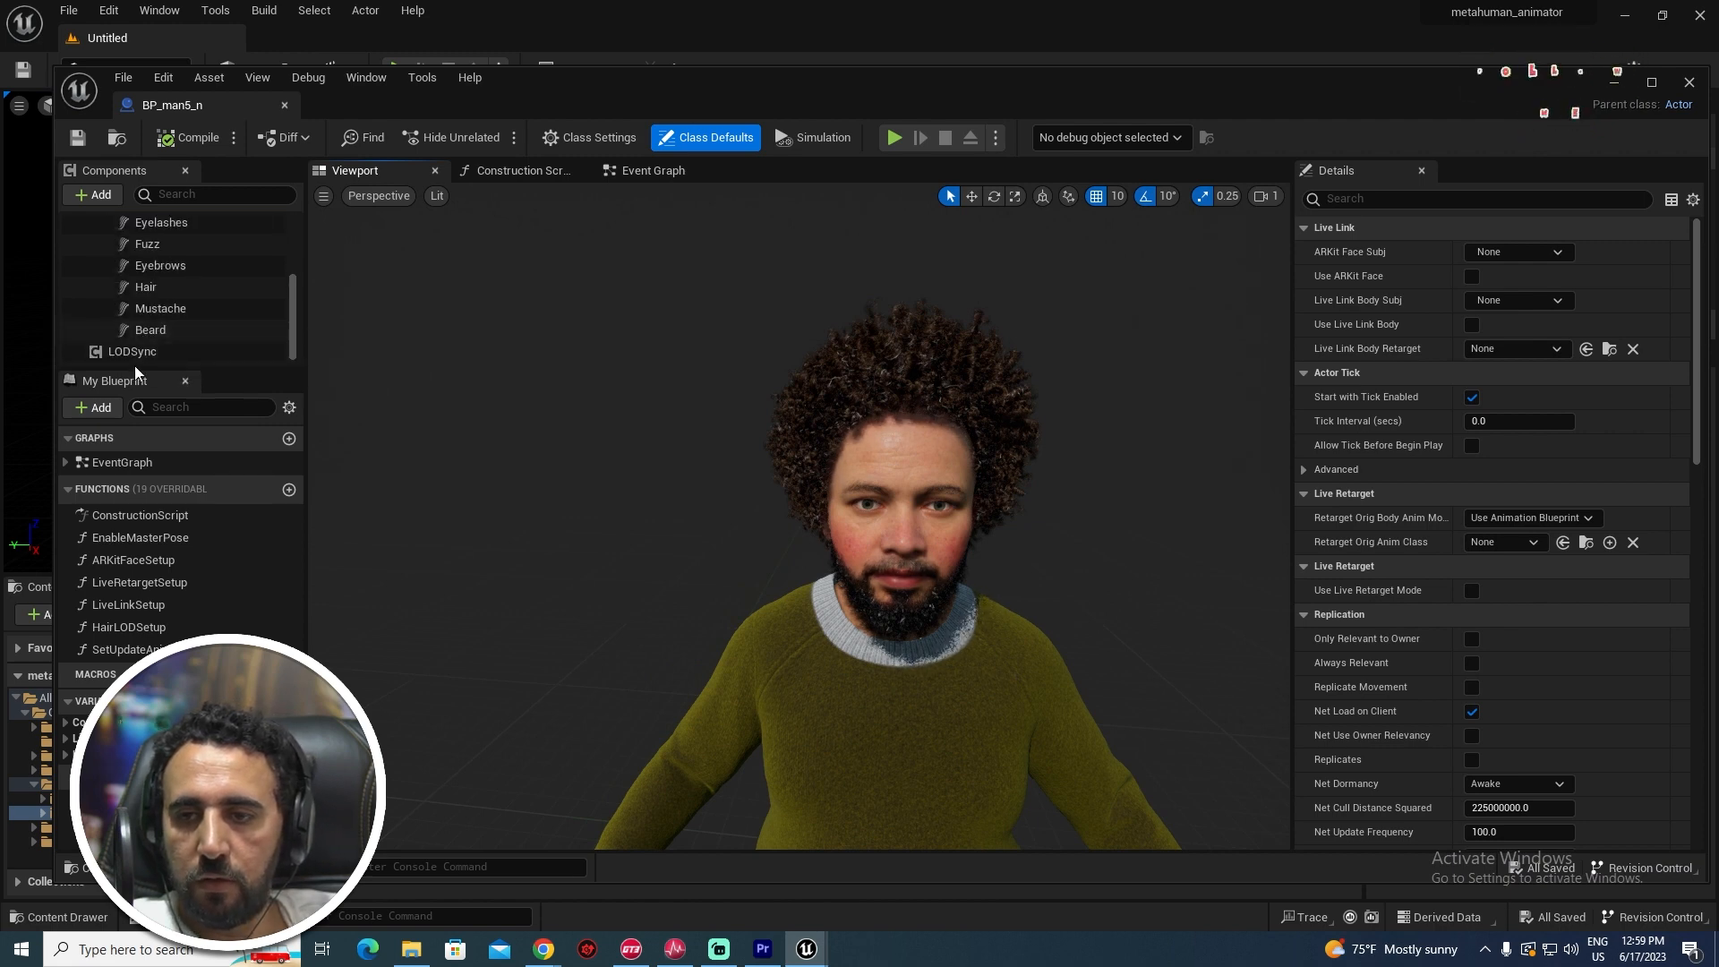
# - Set the LODSync component's Forced LOD to 1 and close the Blueprint editor
pyautogui.click(192, 354)
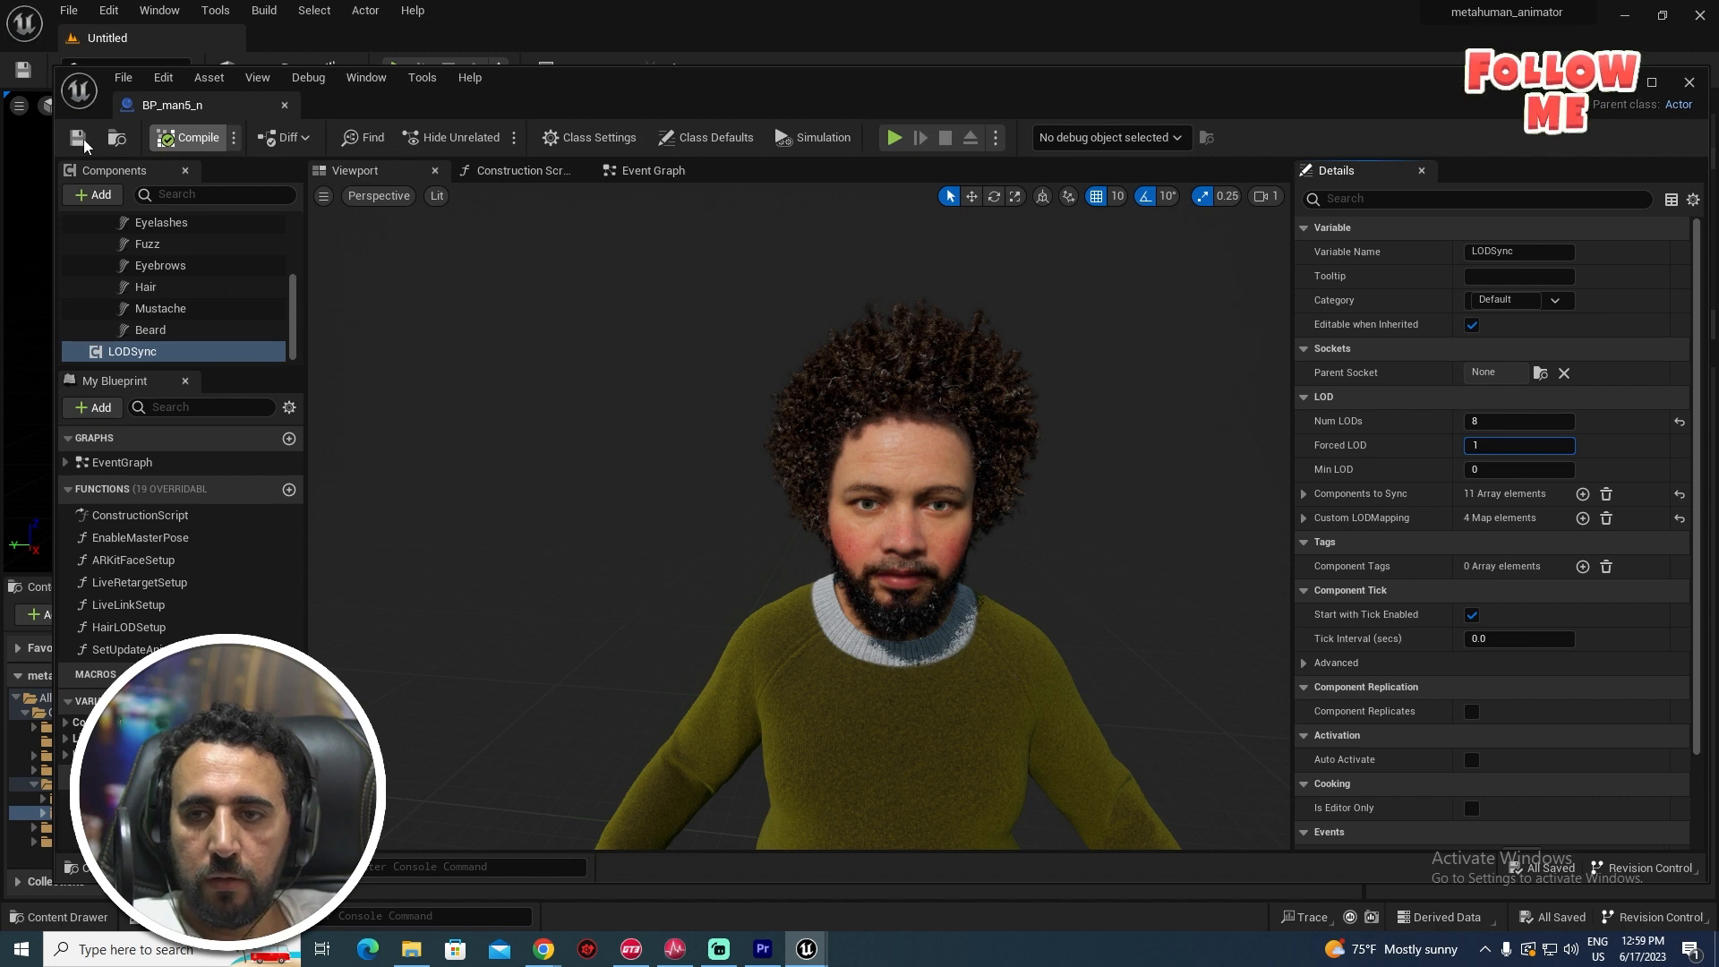
pyautogui.press('Return')
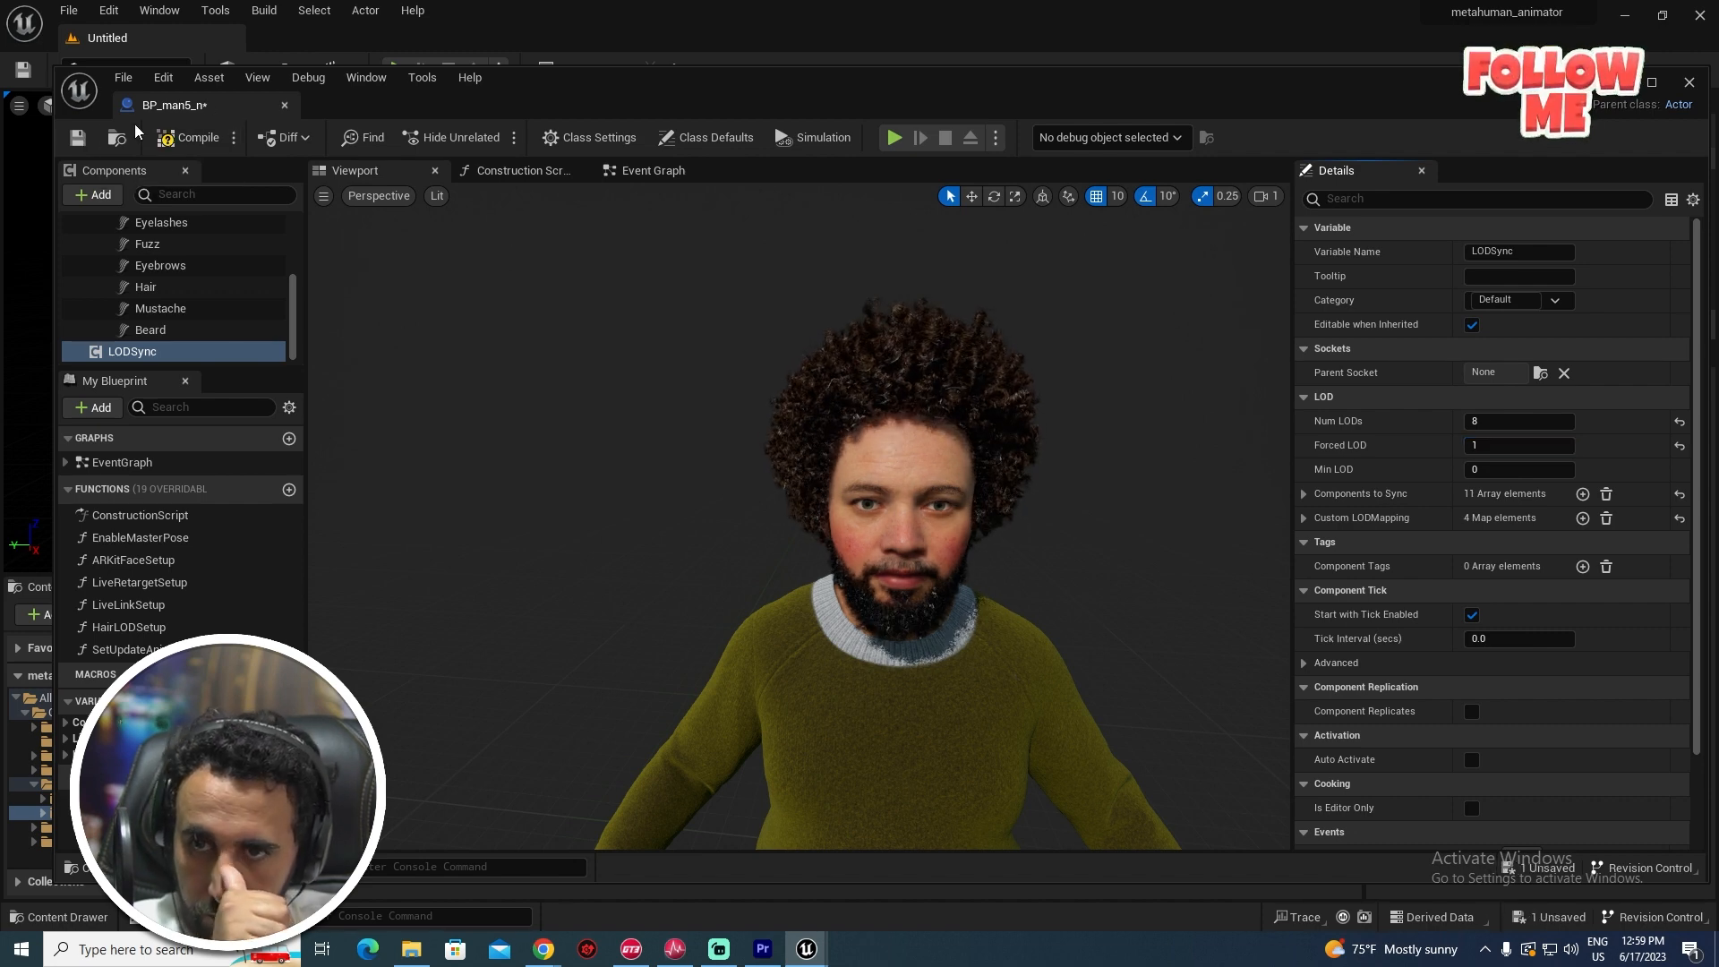
pyautogui.click(286, 105)
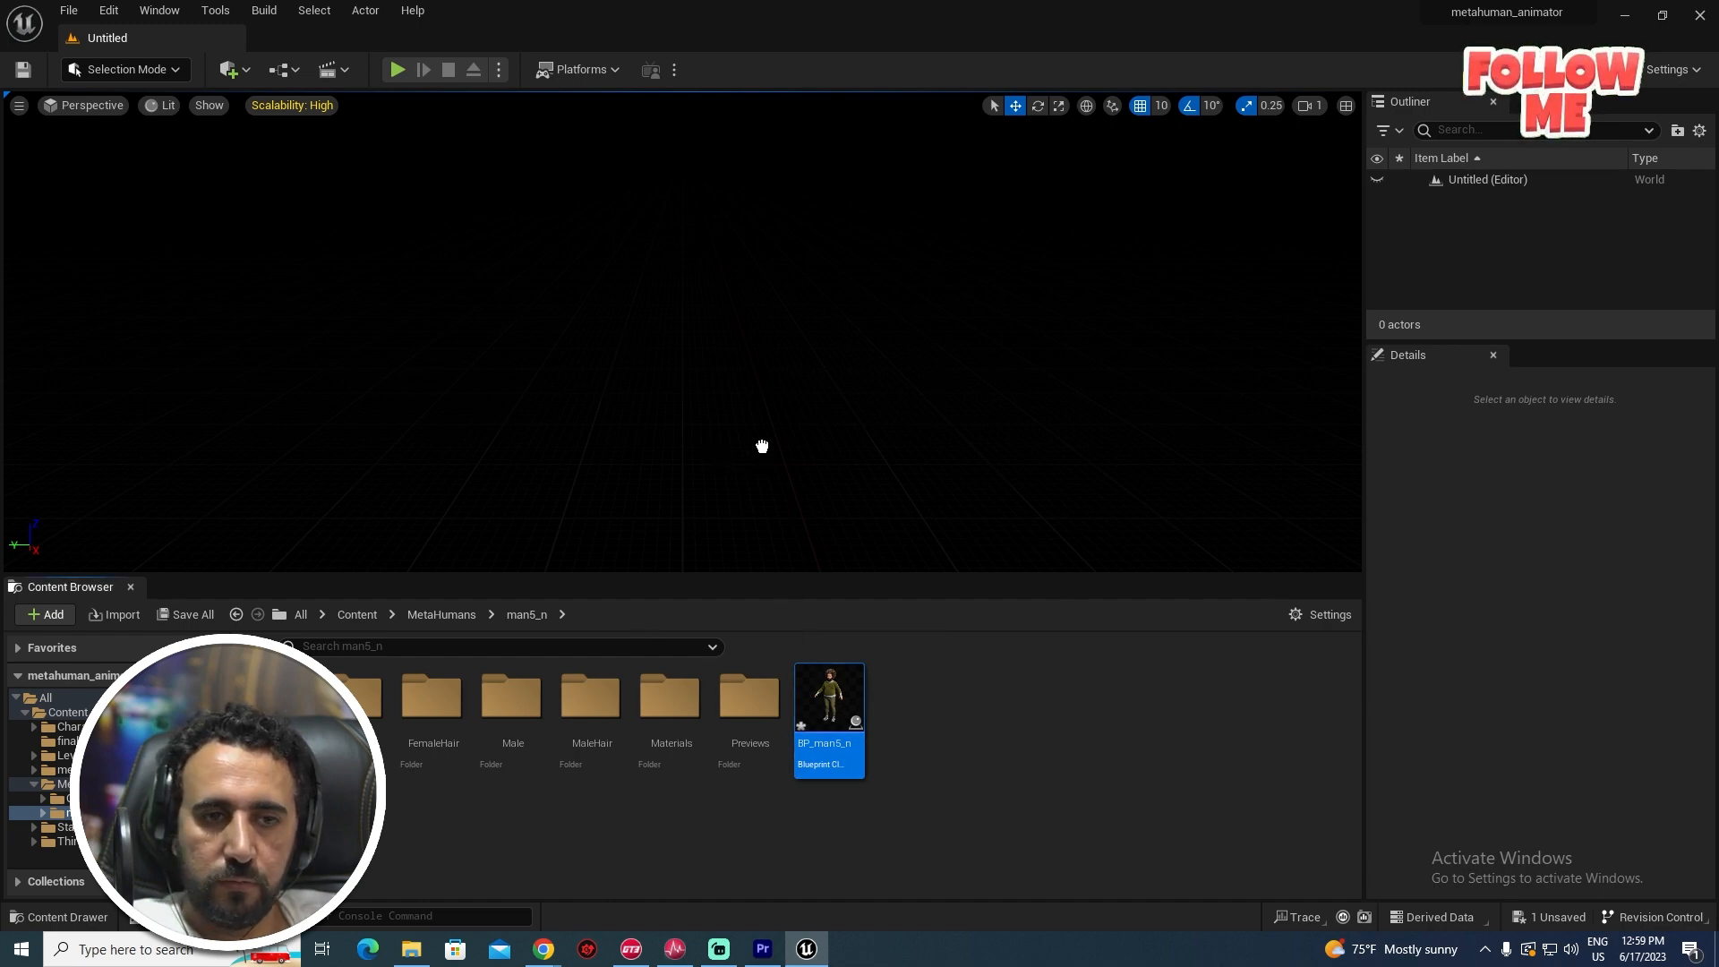
# - Place BP_man5_n in the level, then trial a point light around it and delete it
pyautogui.moveTo(763, 446); pyautogui.dragTo(761, 446)
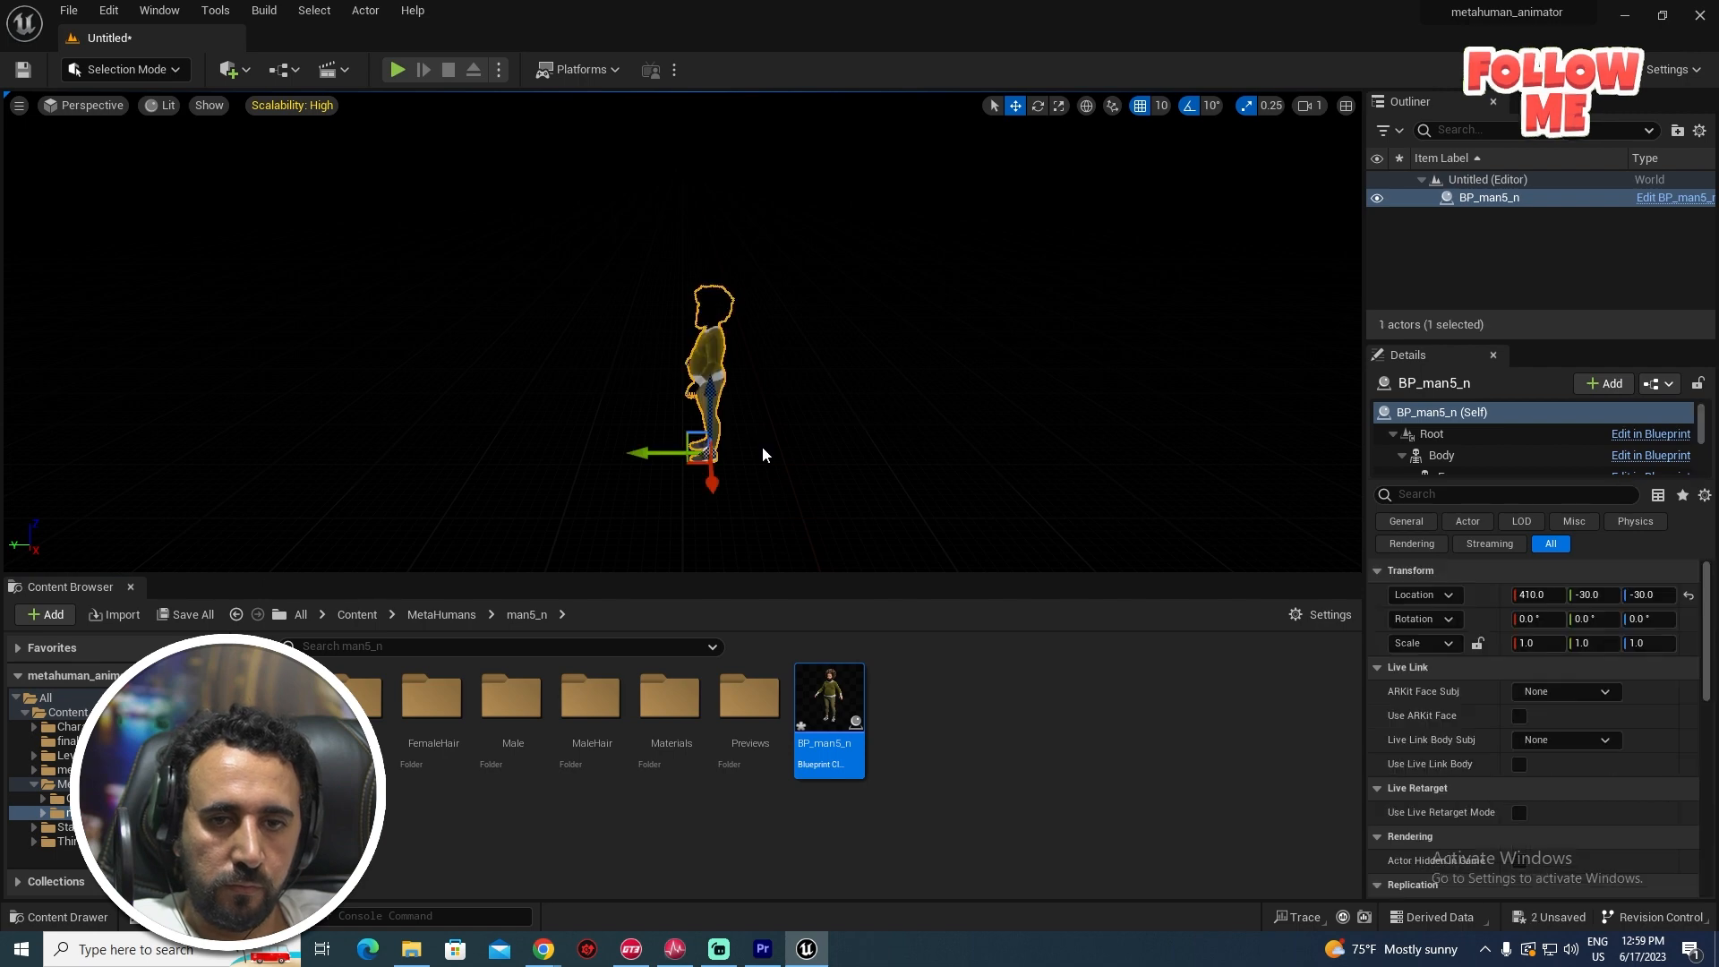
pyautogui.keyDown('alt'); pyautogui.moveTo(315, 151); pyautogui.dragTo(573, 151); pyautogui.keyUp('alt')
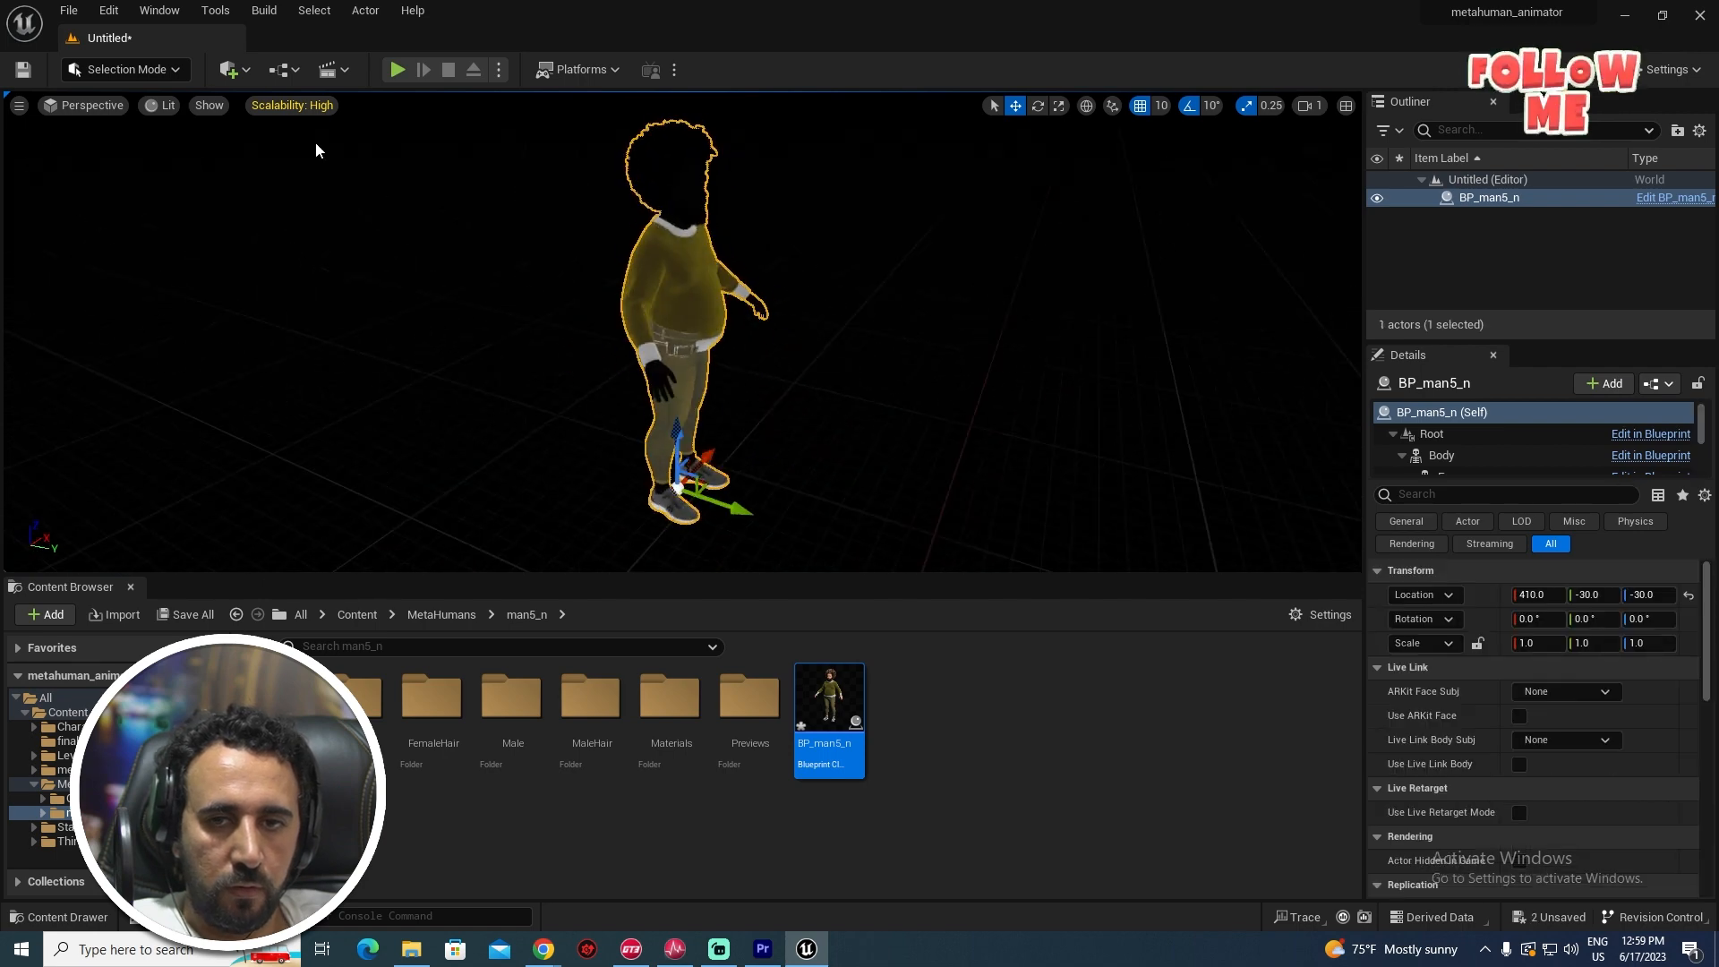
pyautogui.click(233, 70)
pyautogui.moveTo(288, 242)
pyautogui.click(454, 259)
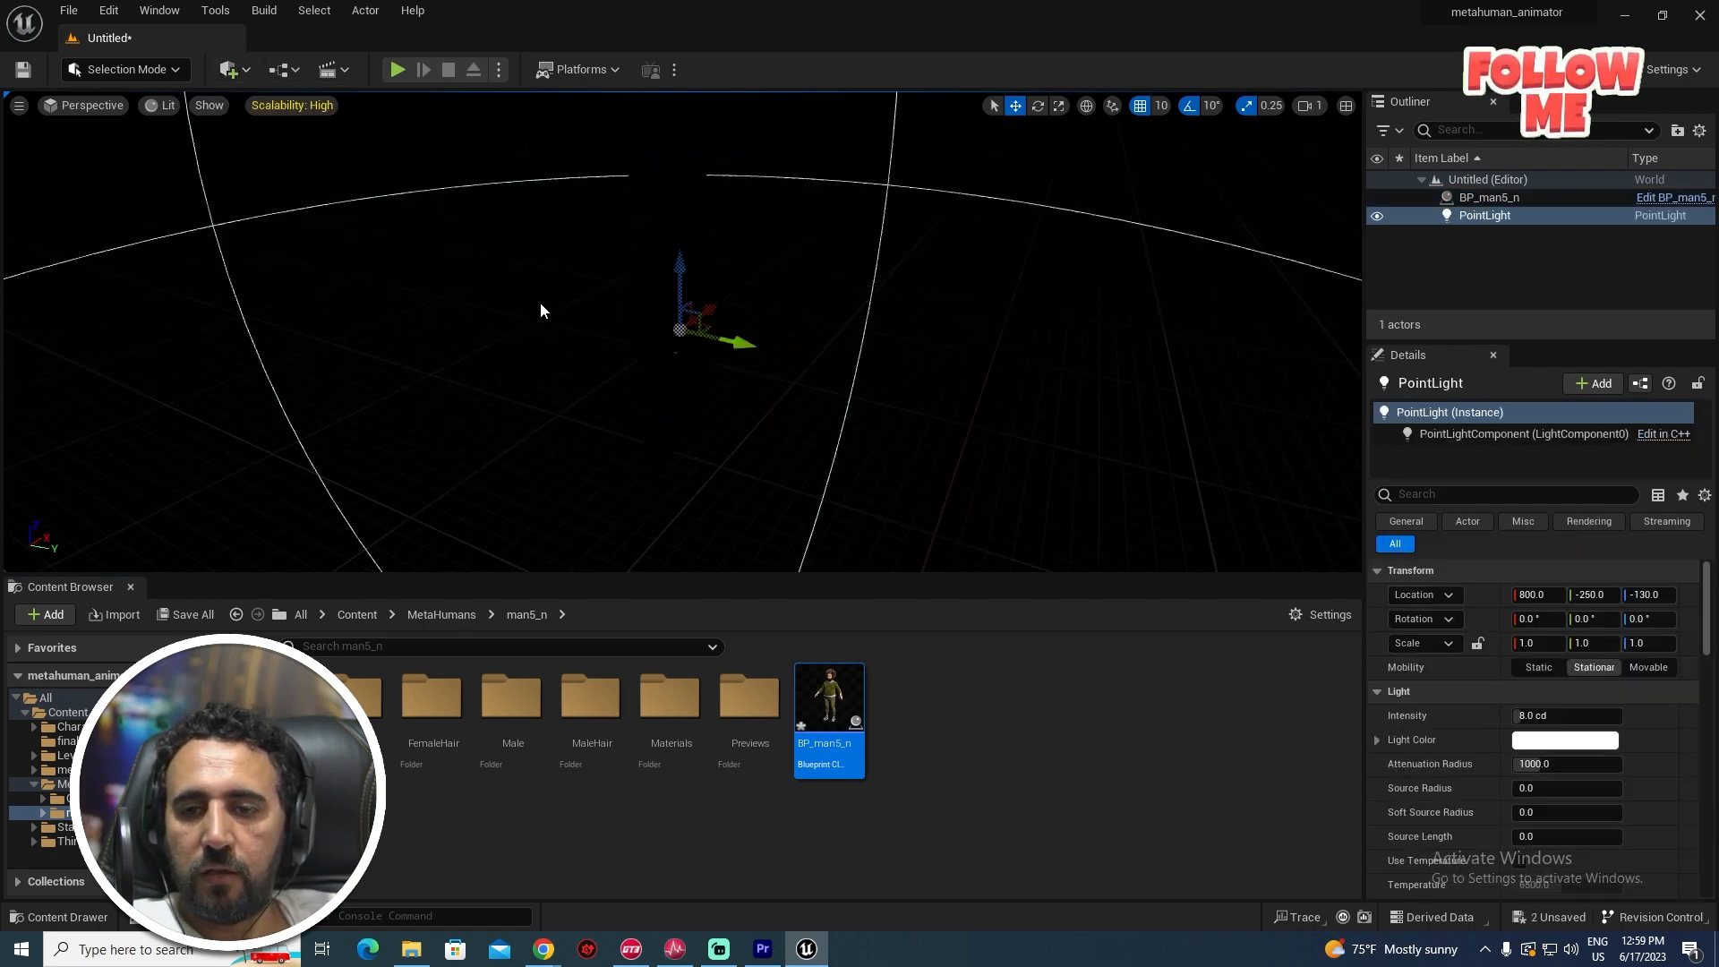
pyautogui.moveTo(740, 341); pyautogui.dragTo(747, 188)
pyautogui.moveTo(819, 269); pyautogui.dragTo(866, 267, button='right')
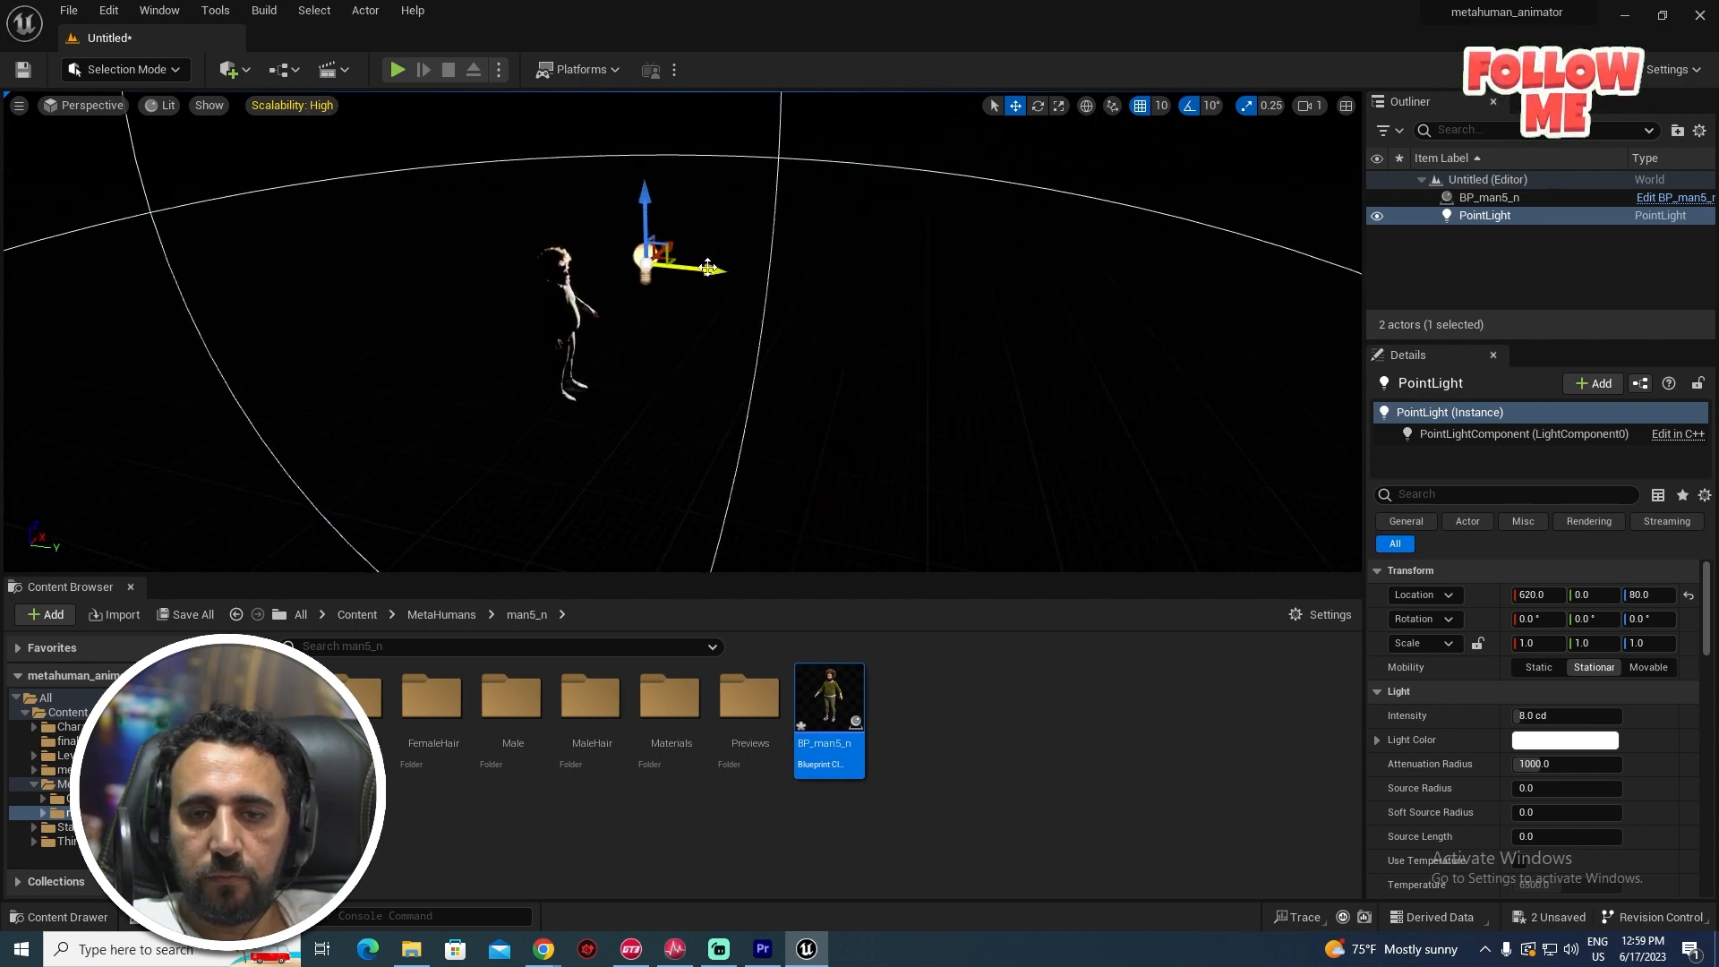
pyautogui.moveTo(707, 267); pyautogui.dragTo(1012, 360)
pyautogui.moveTo(1012, 360); pyautogui.dragTo(582, 410, button='right')
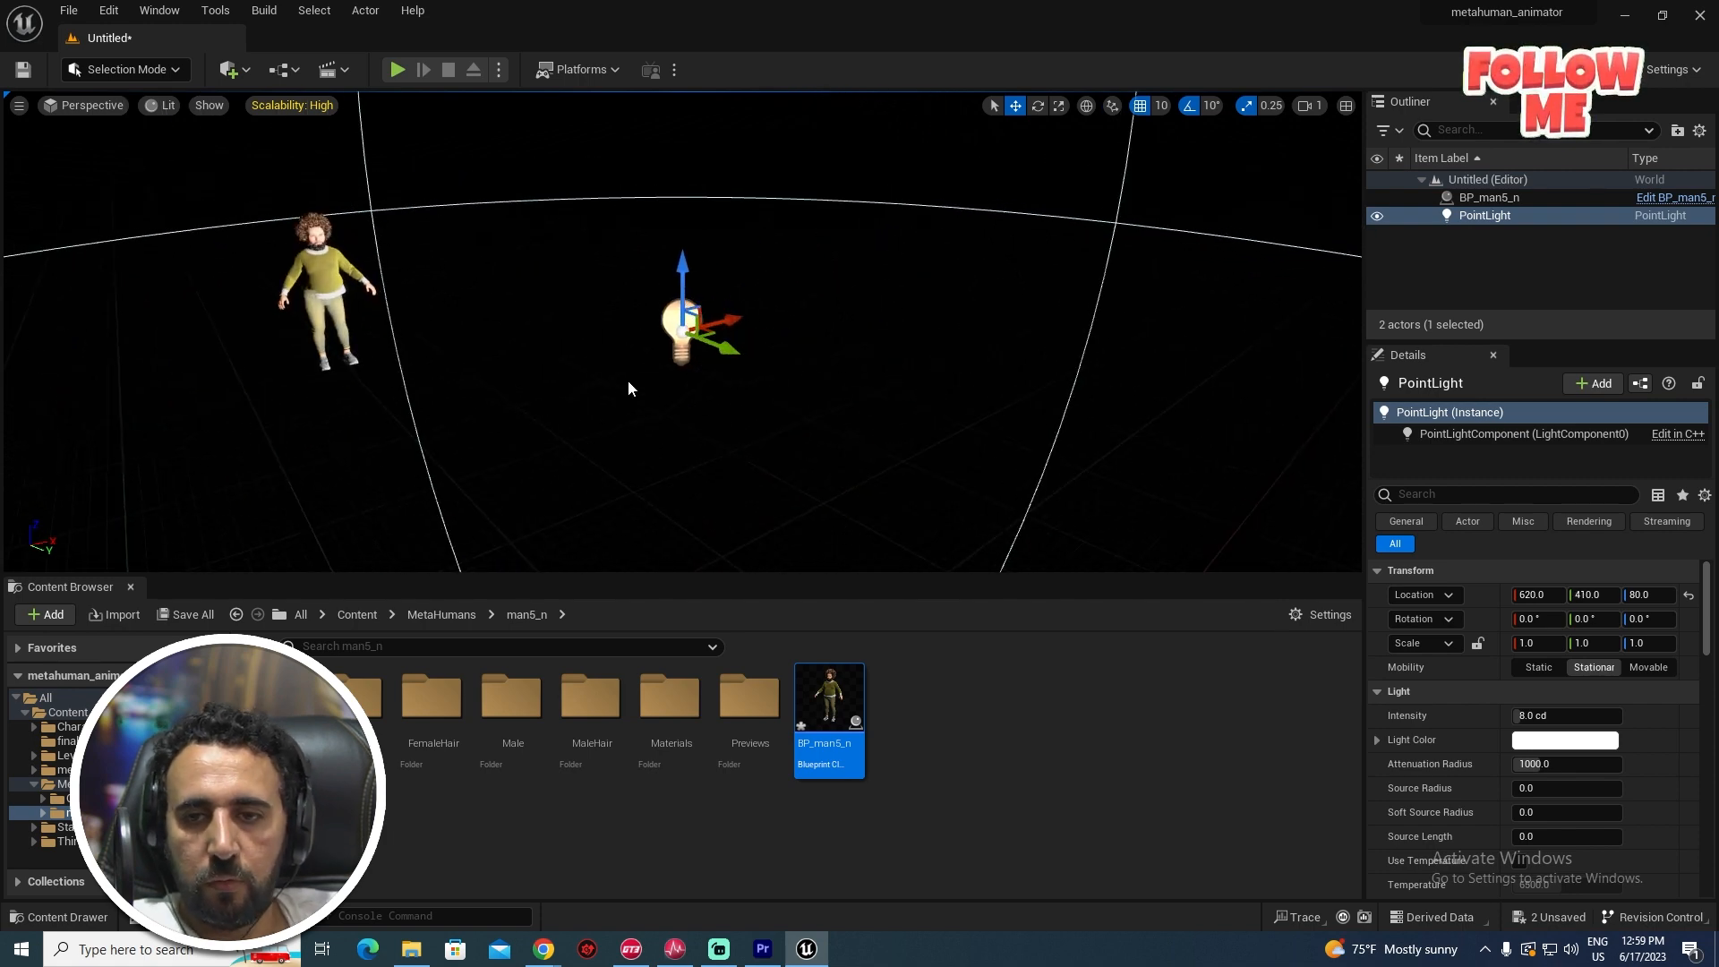
pyautogui.moveTo(722, 351); pyautogui.dragTo(555, 317)
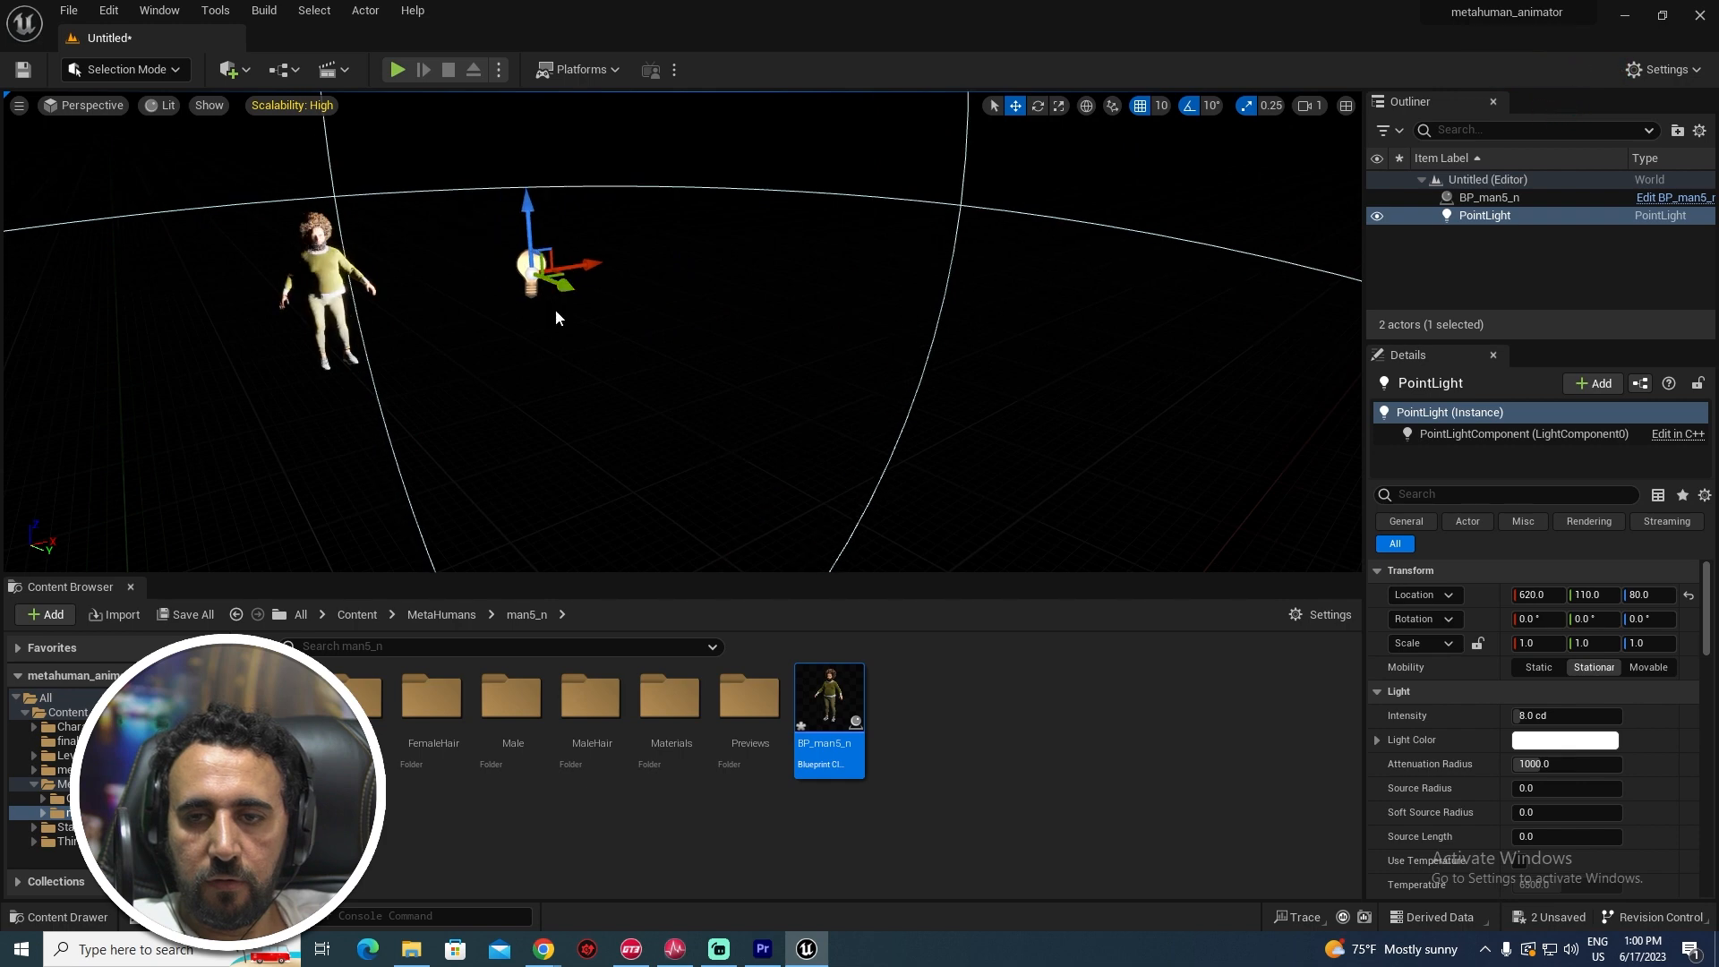
pyautogui.press('Delete')
# - Add a Rect Light and slide it along Y to 360 near the character's face
pyautogui.click(230, 69)
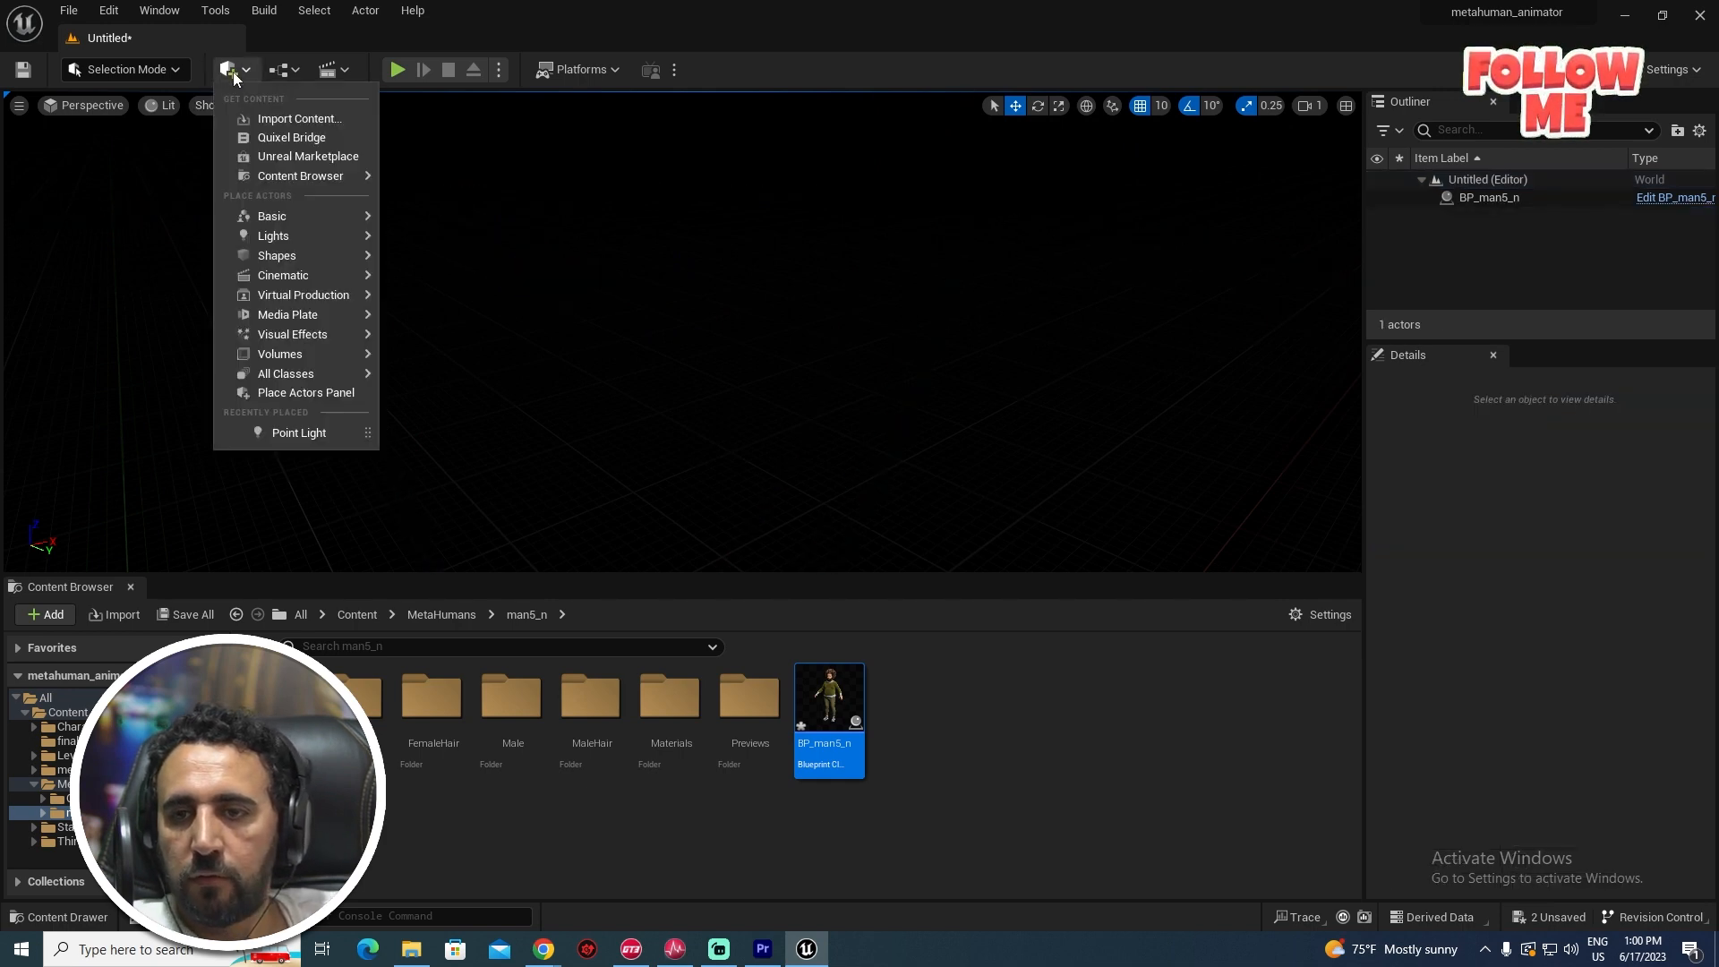
pyautogui.moveTo(331, 238)
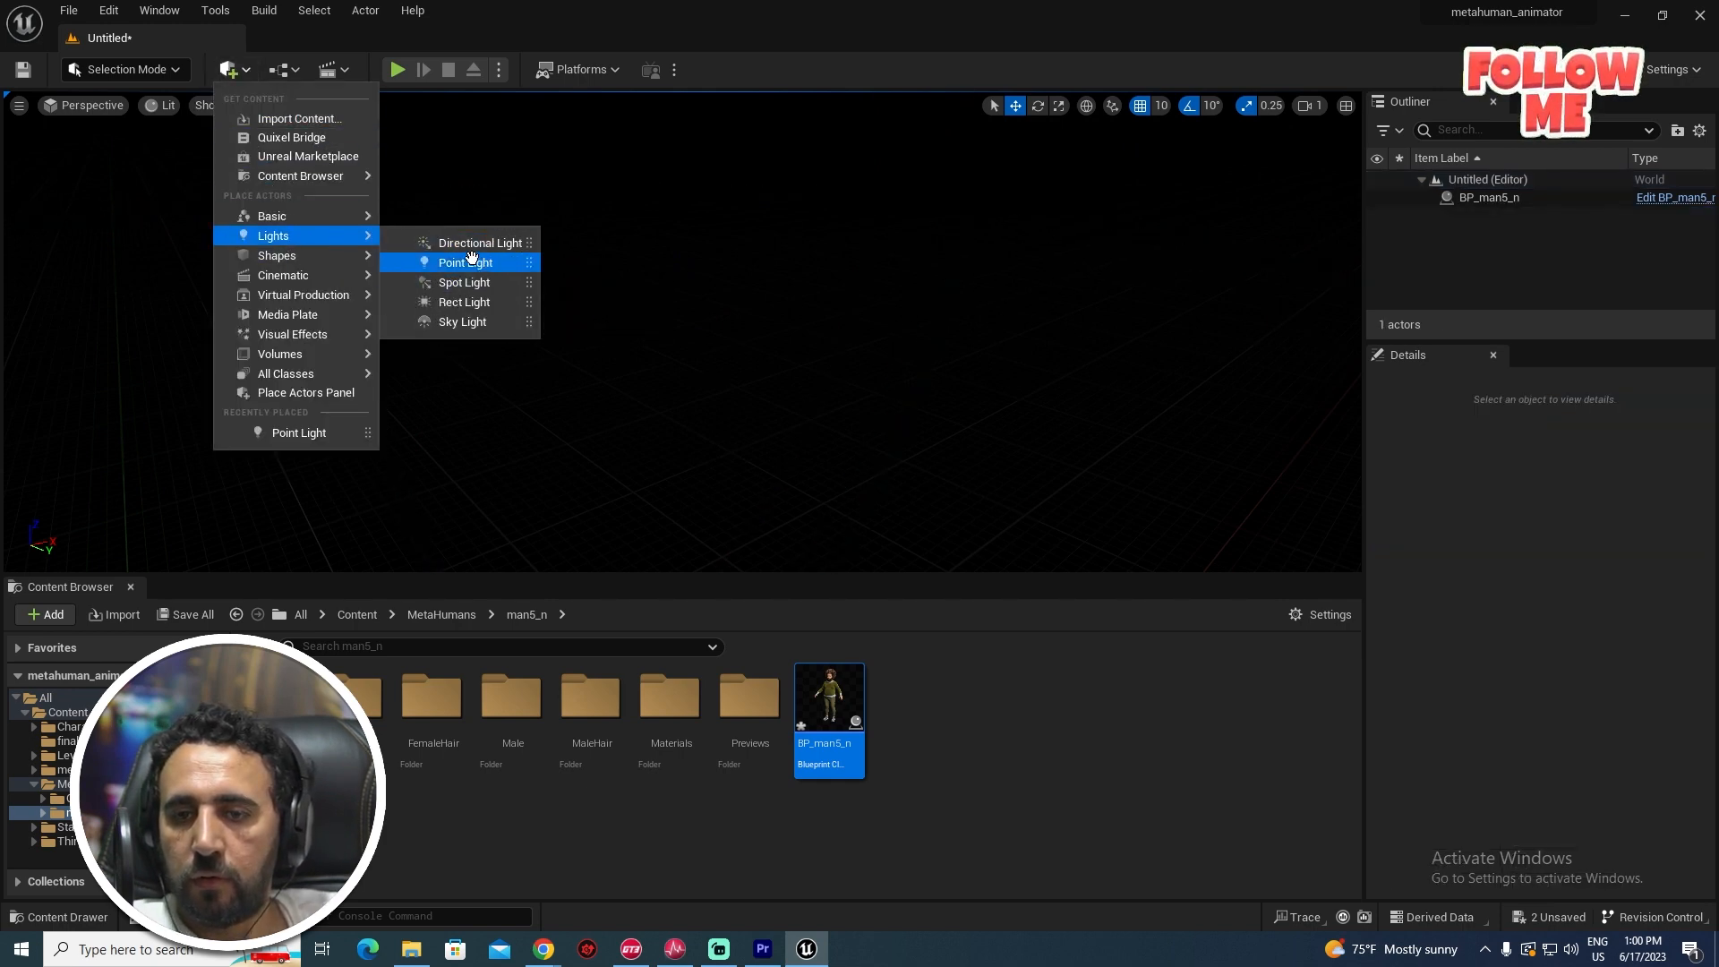
pyautogui.click(475, 302)
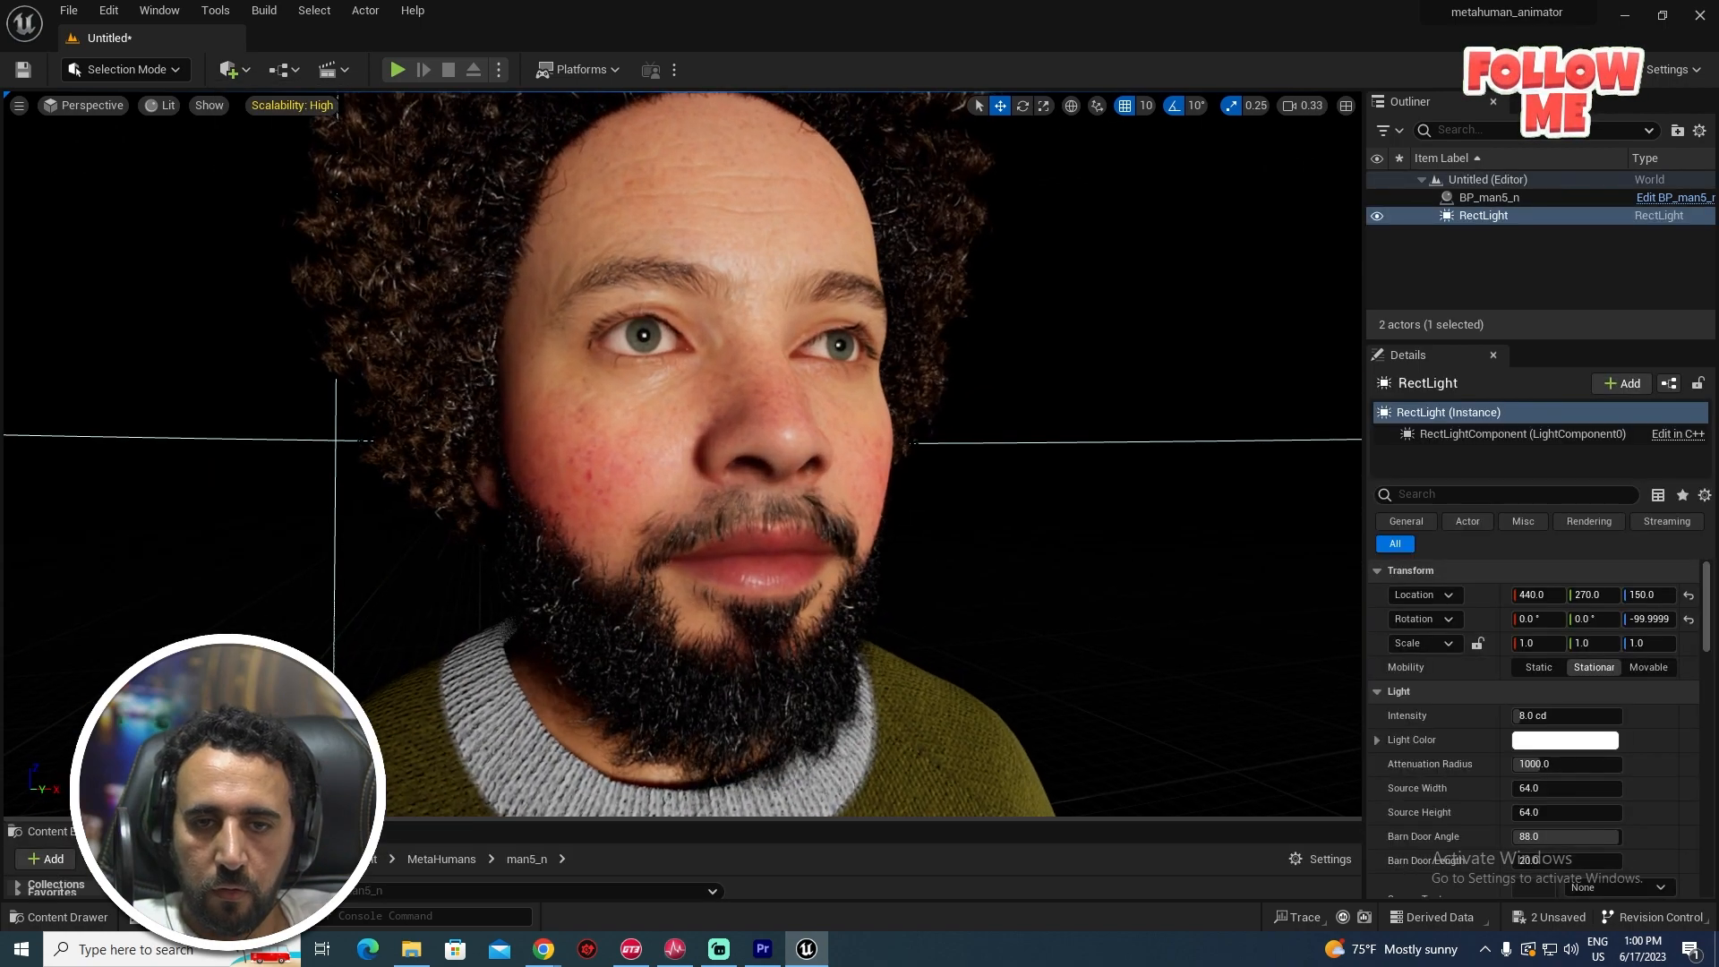
pyautogui.moveTo(680, 447); pyautogui.dragTo(681, 358, button='right')
pyautogui.press('w')
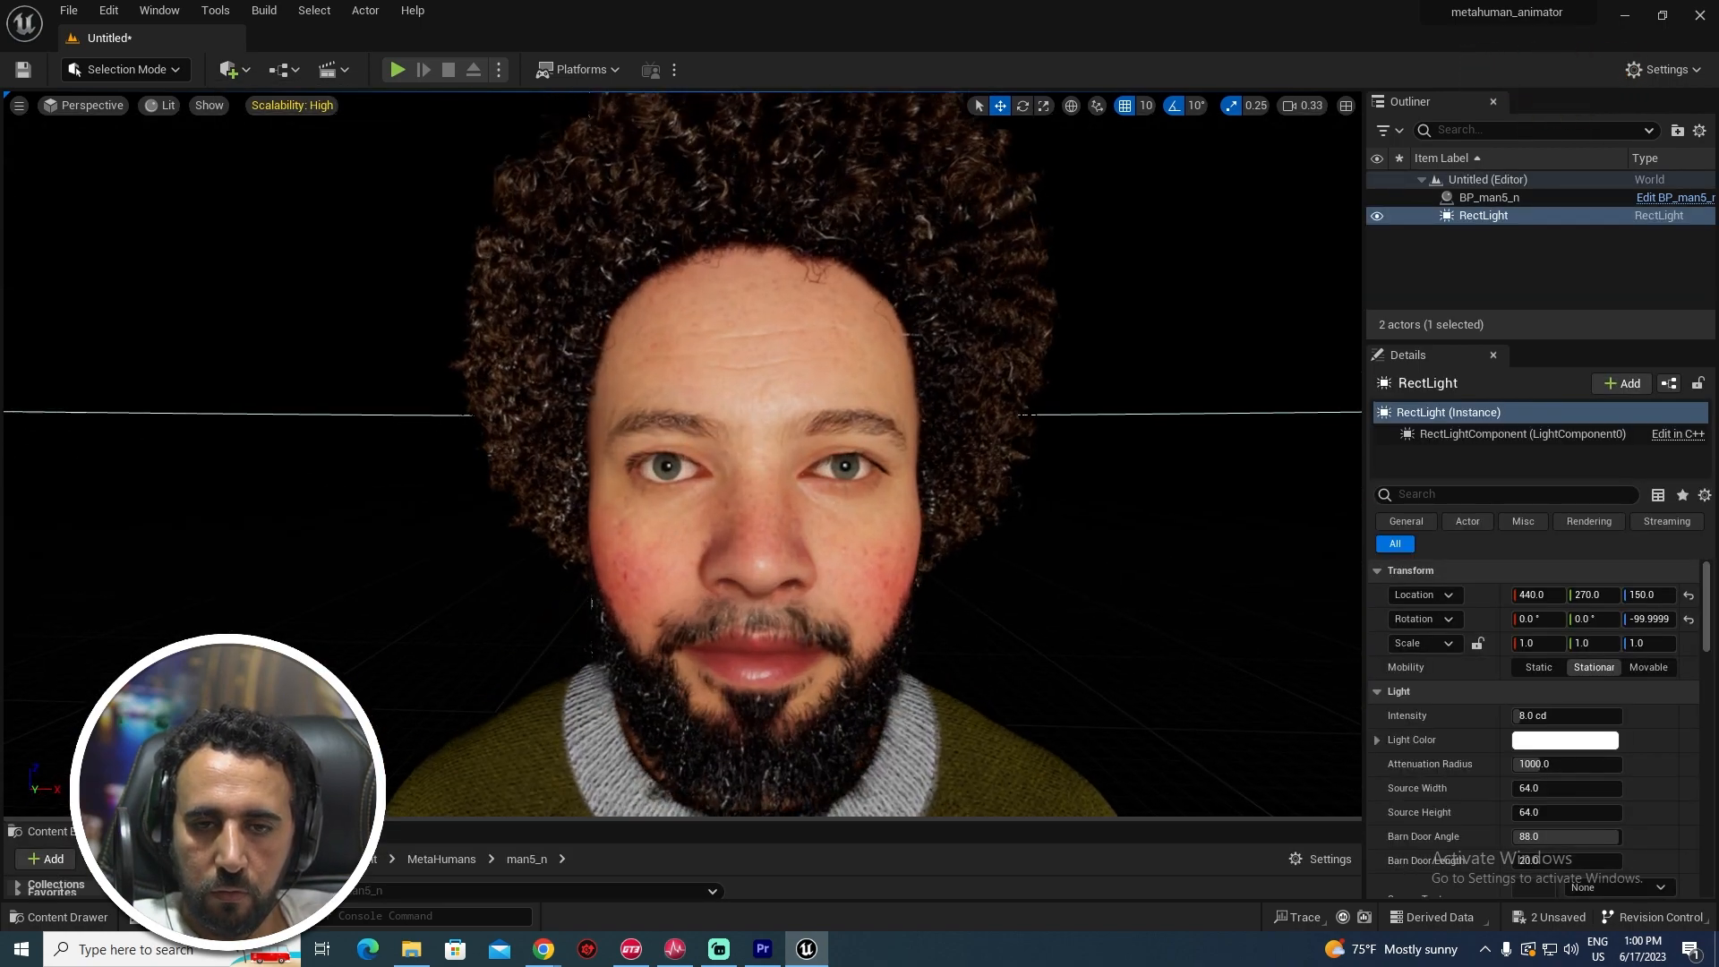
pyautogui.press('f')
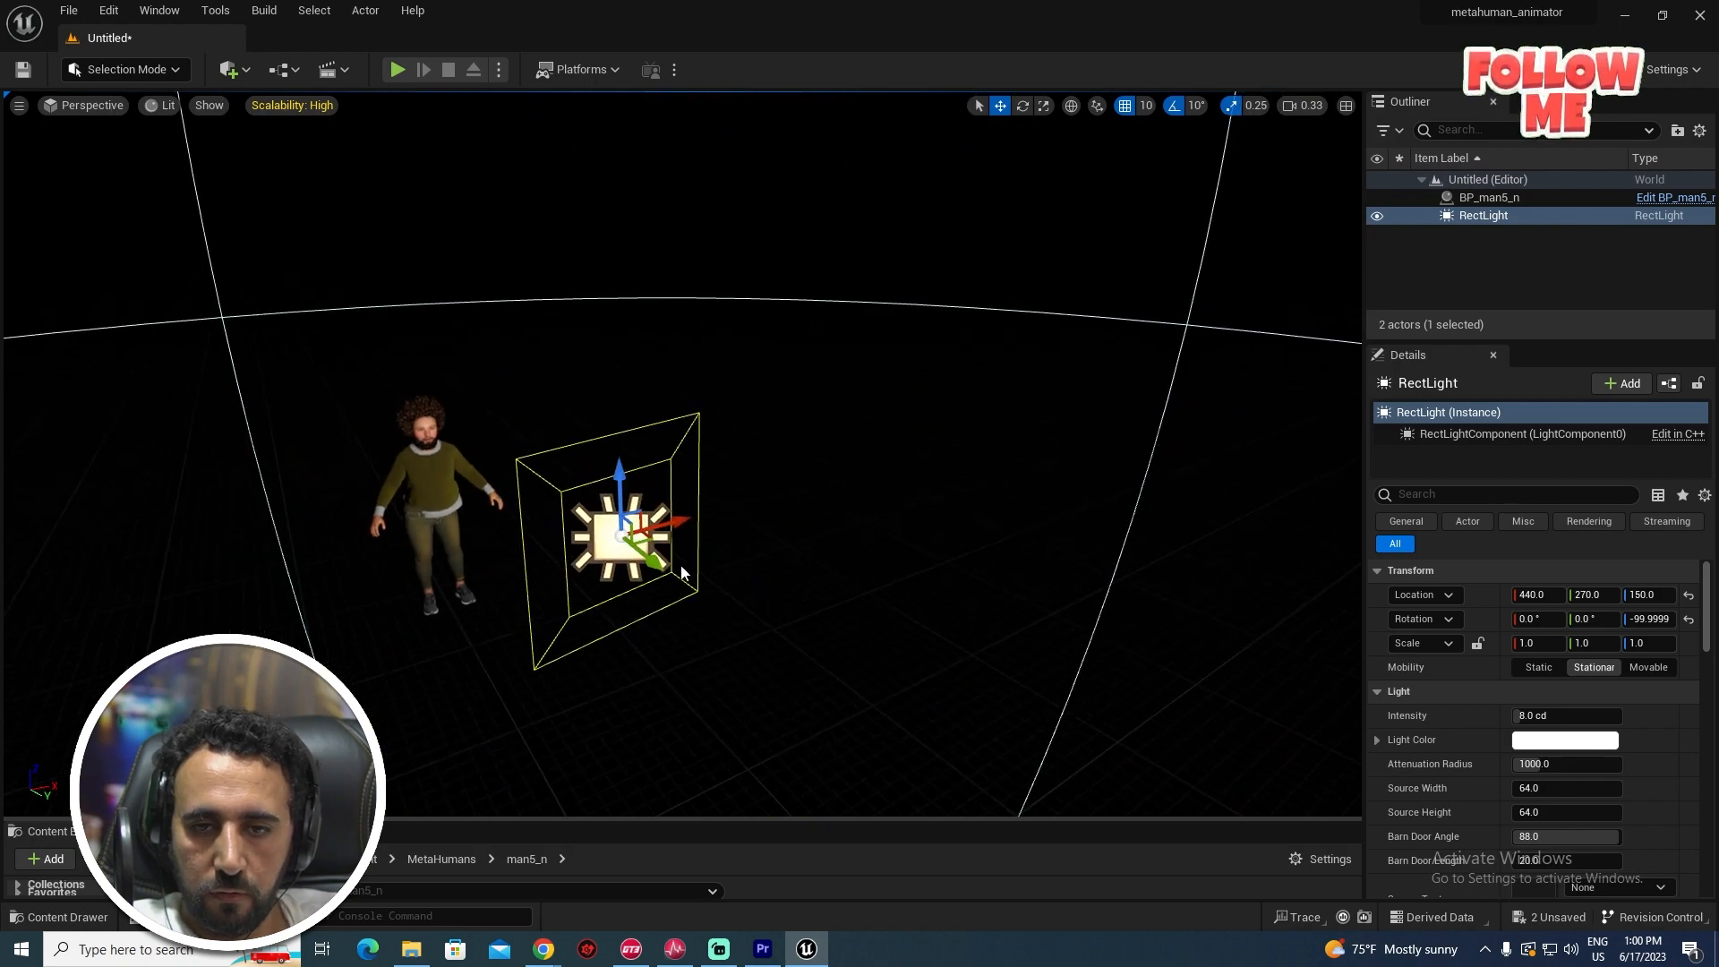
pyautogui.moveTo(656, 562); pyautogui.dragTo(779, 641)
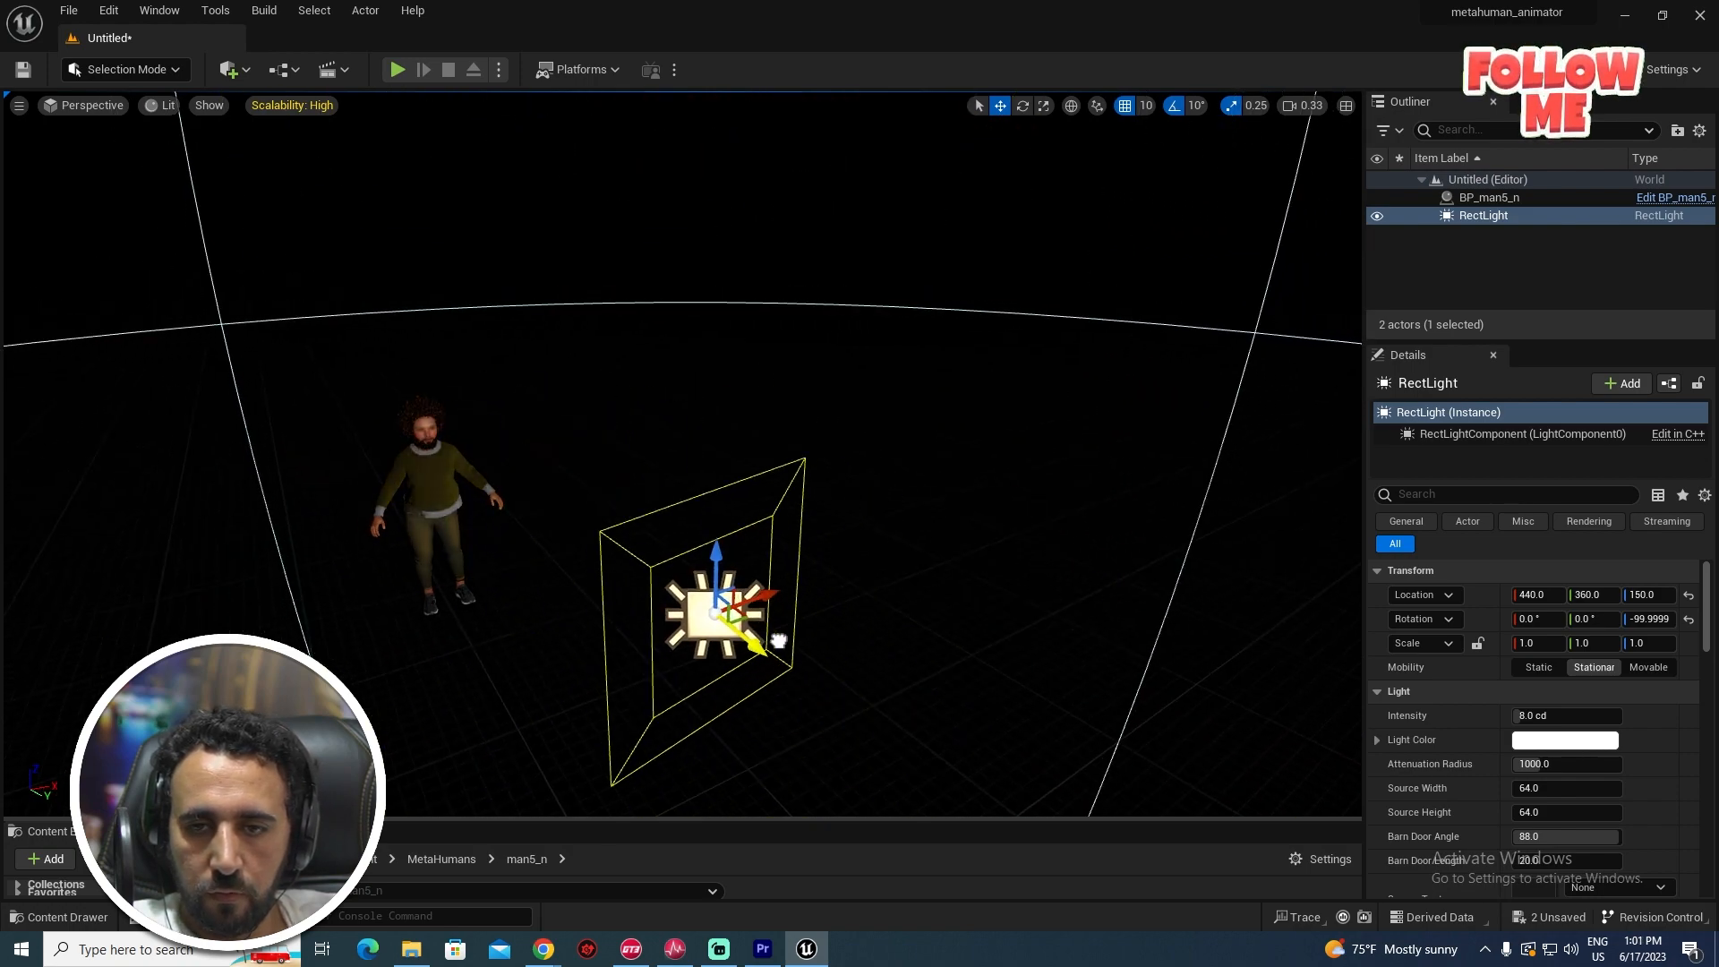
pyautogui.press('w')
pyautogui.moveTo(680, 448)
pyautogui.mouseDown(button='right')
pyautogui.moveTo(573, 439)
pyautogui.moveTo(573, 403)
pyautogui.moveTo(573, 430)
pyautogui.moveTo(734, 430)
pyautogui.moveTo(672, 439)
pyautogui.mouseUp(button='right')
pyautogui.press('a')
pyautogui.press('w')
pyautogui.press('s')
pyautogui.press('e')
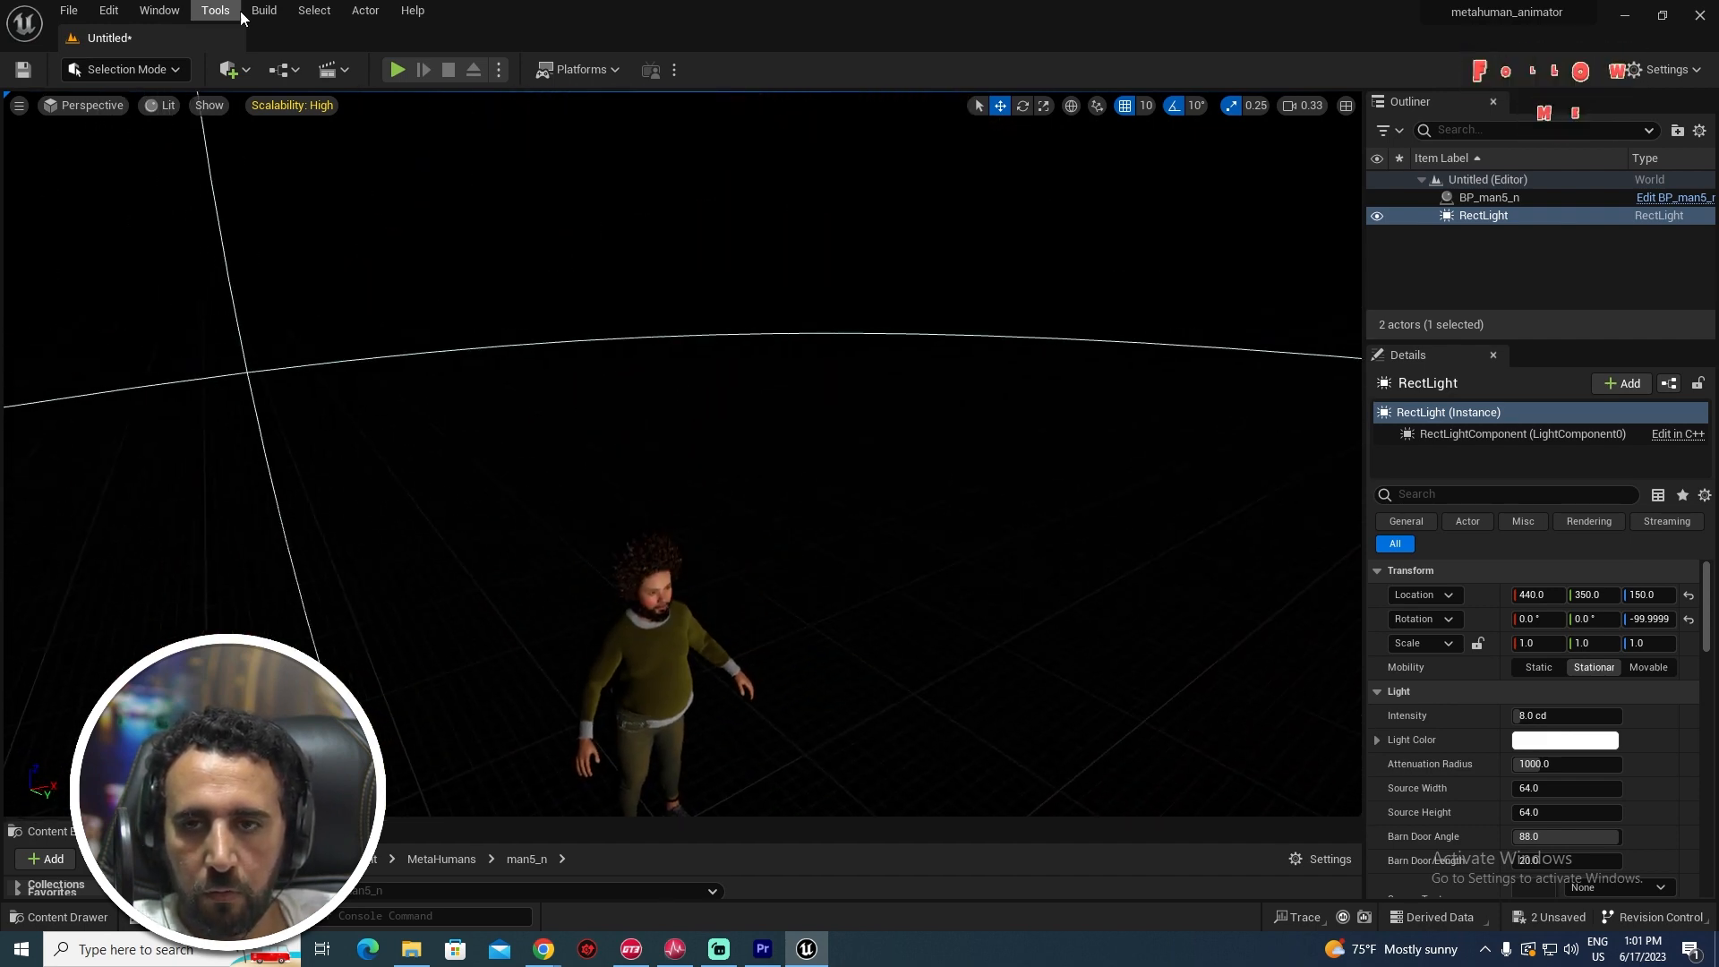
# - Add a Point Light and move it along Y to -550
pyautogui.click(238, 70)
pyautogui.moveTo(281, 221)
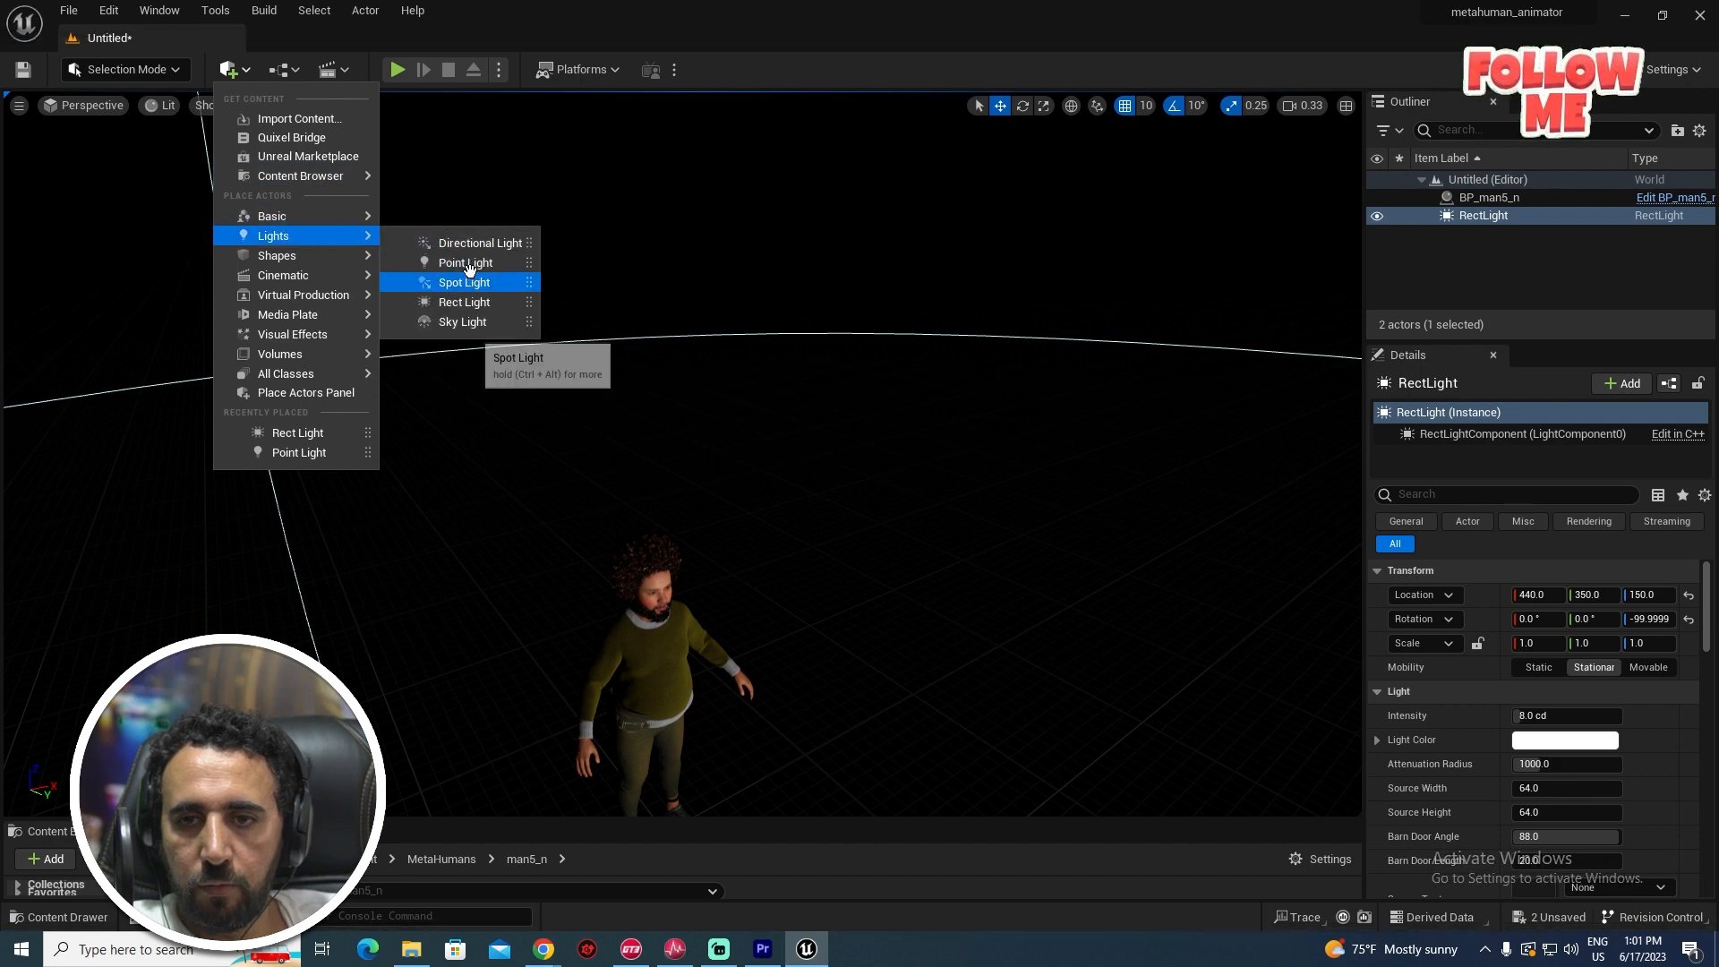
pyautogui.click(462, 261)
pyautogui.moveTo(719, 481); pyautogui.dragTo(674, 418)
pyautogui.press('f')
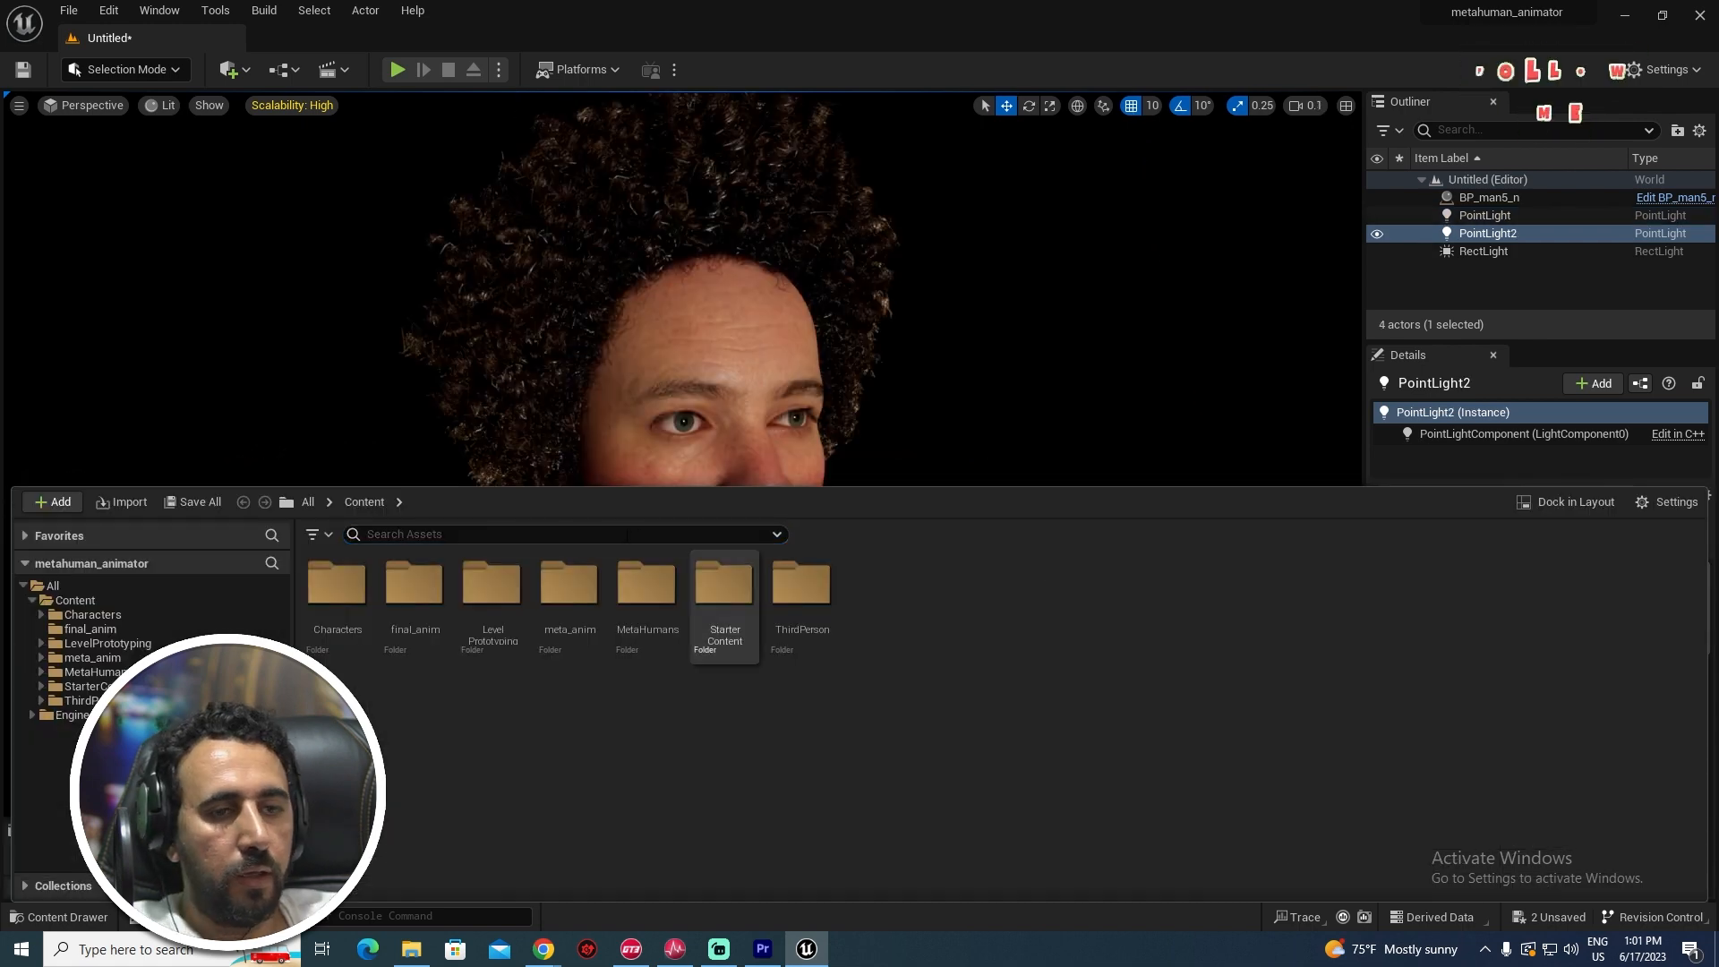
# - Create a Level Sequence in Content named test01 and open it
pyautogui.rightClick(909, 615)
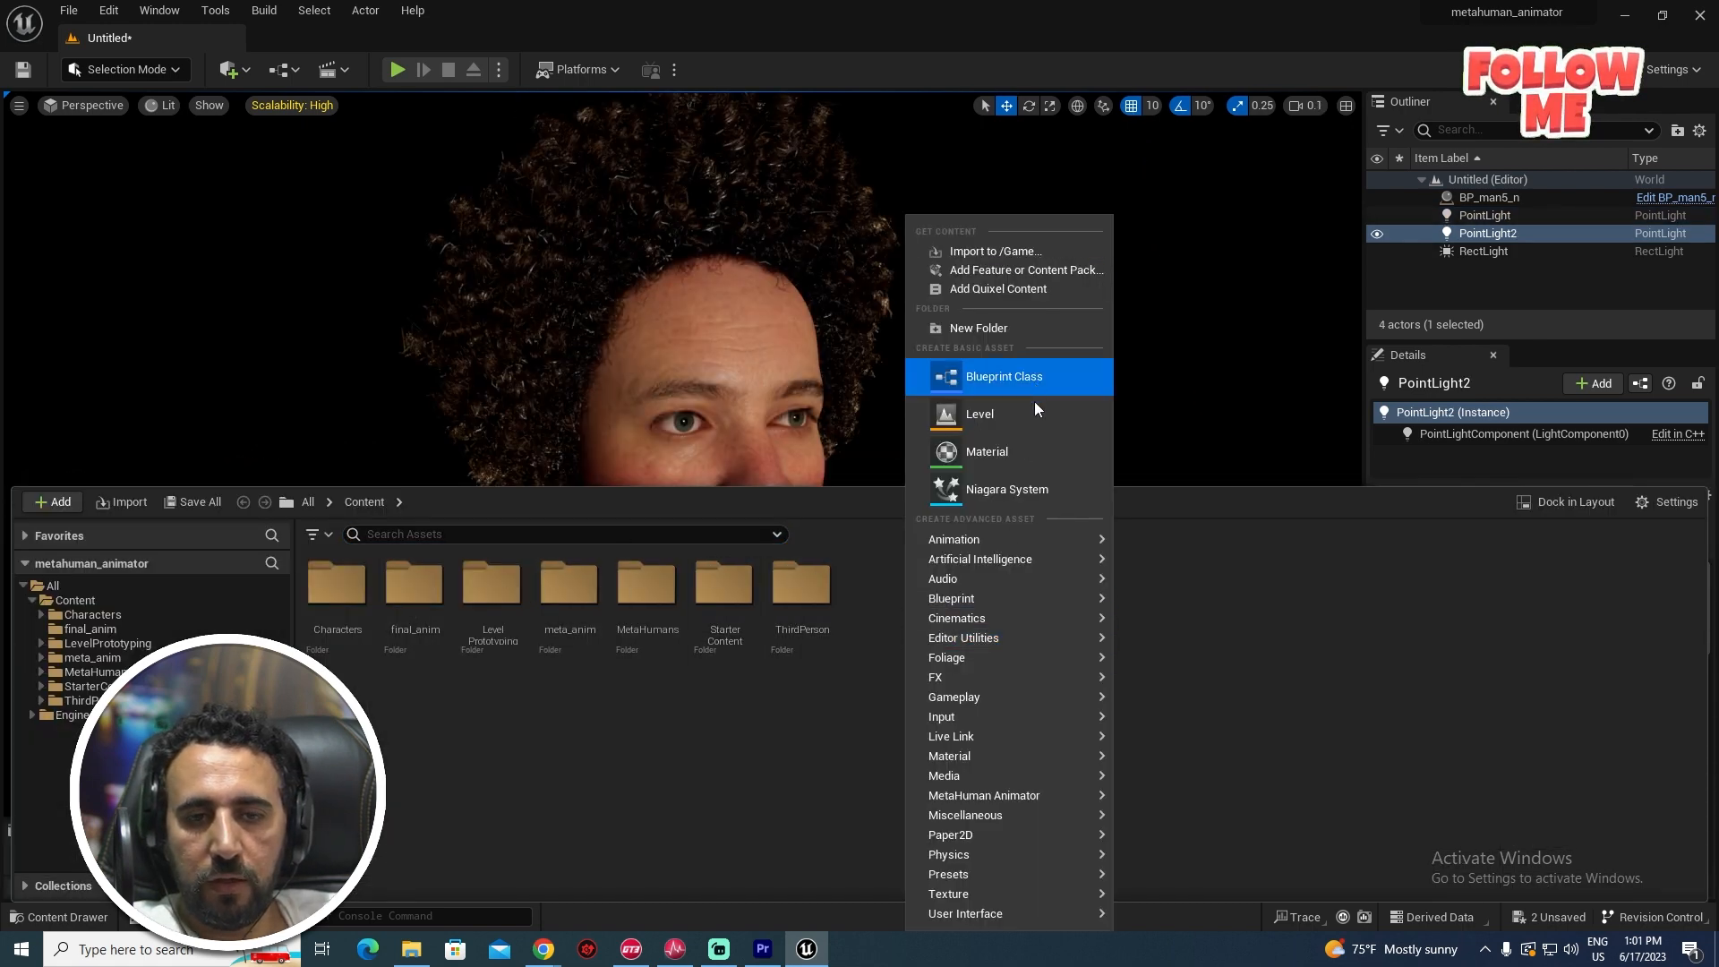
pyautogui.moveTo(1007, 621)
pyautogui.click(1234, 670)
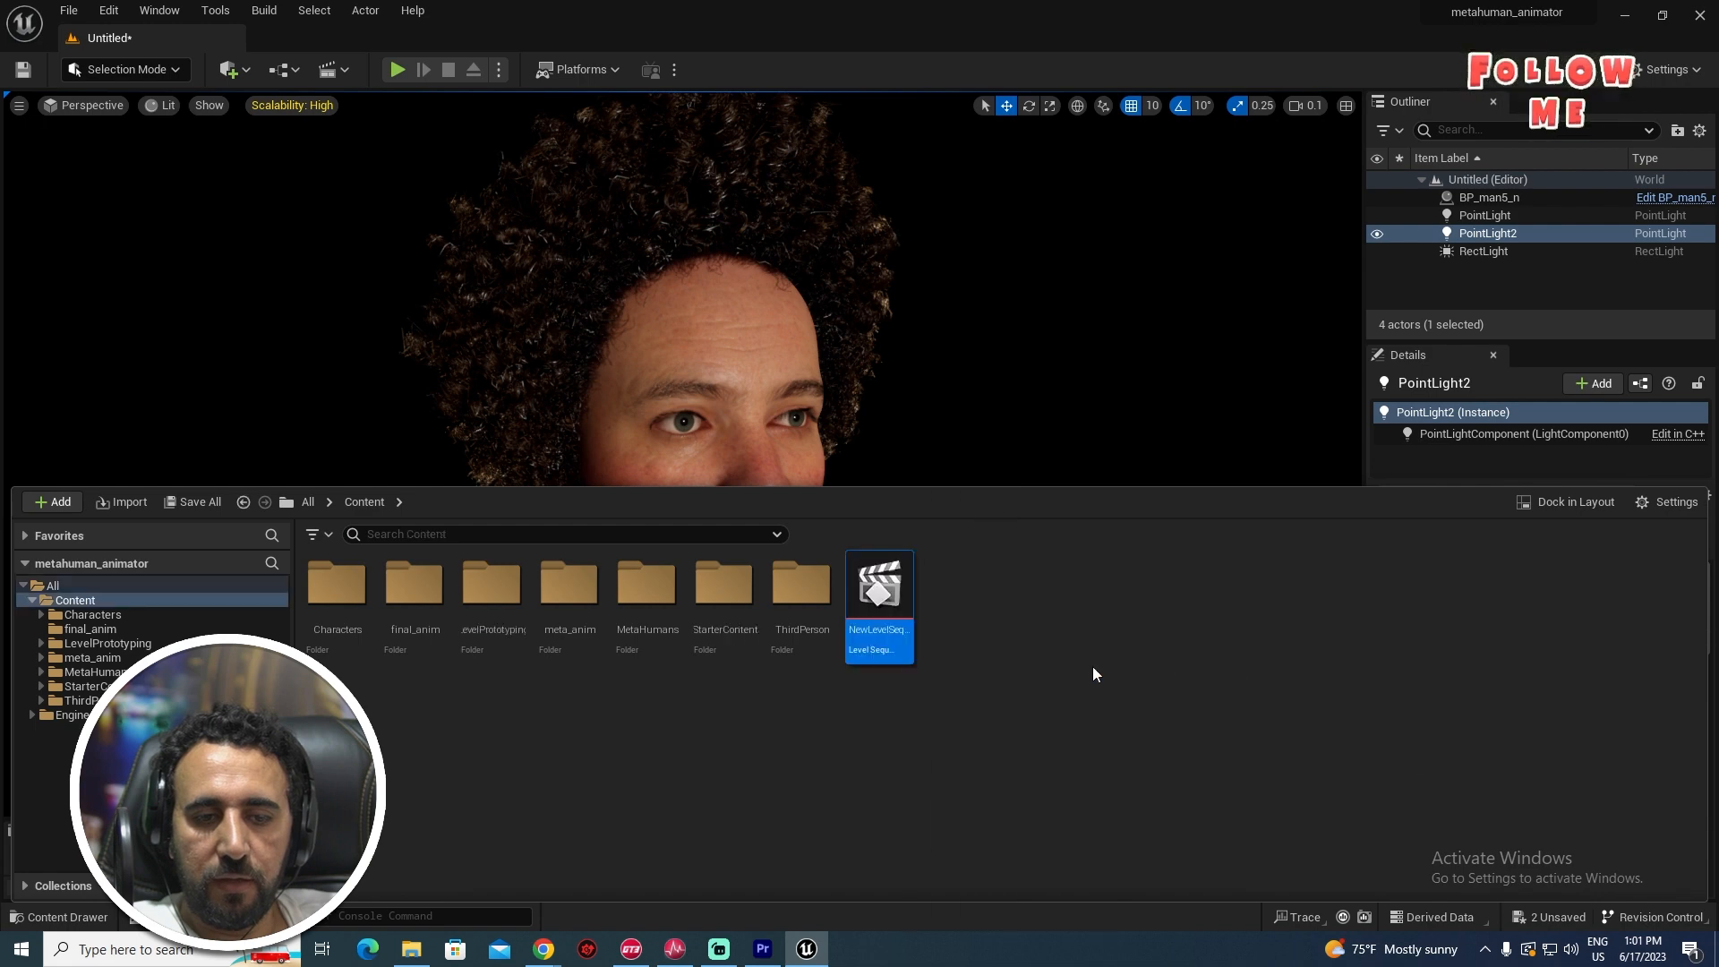
pyautogui.press('F2')
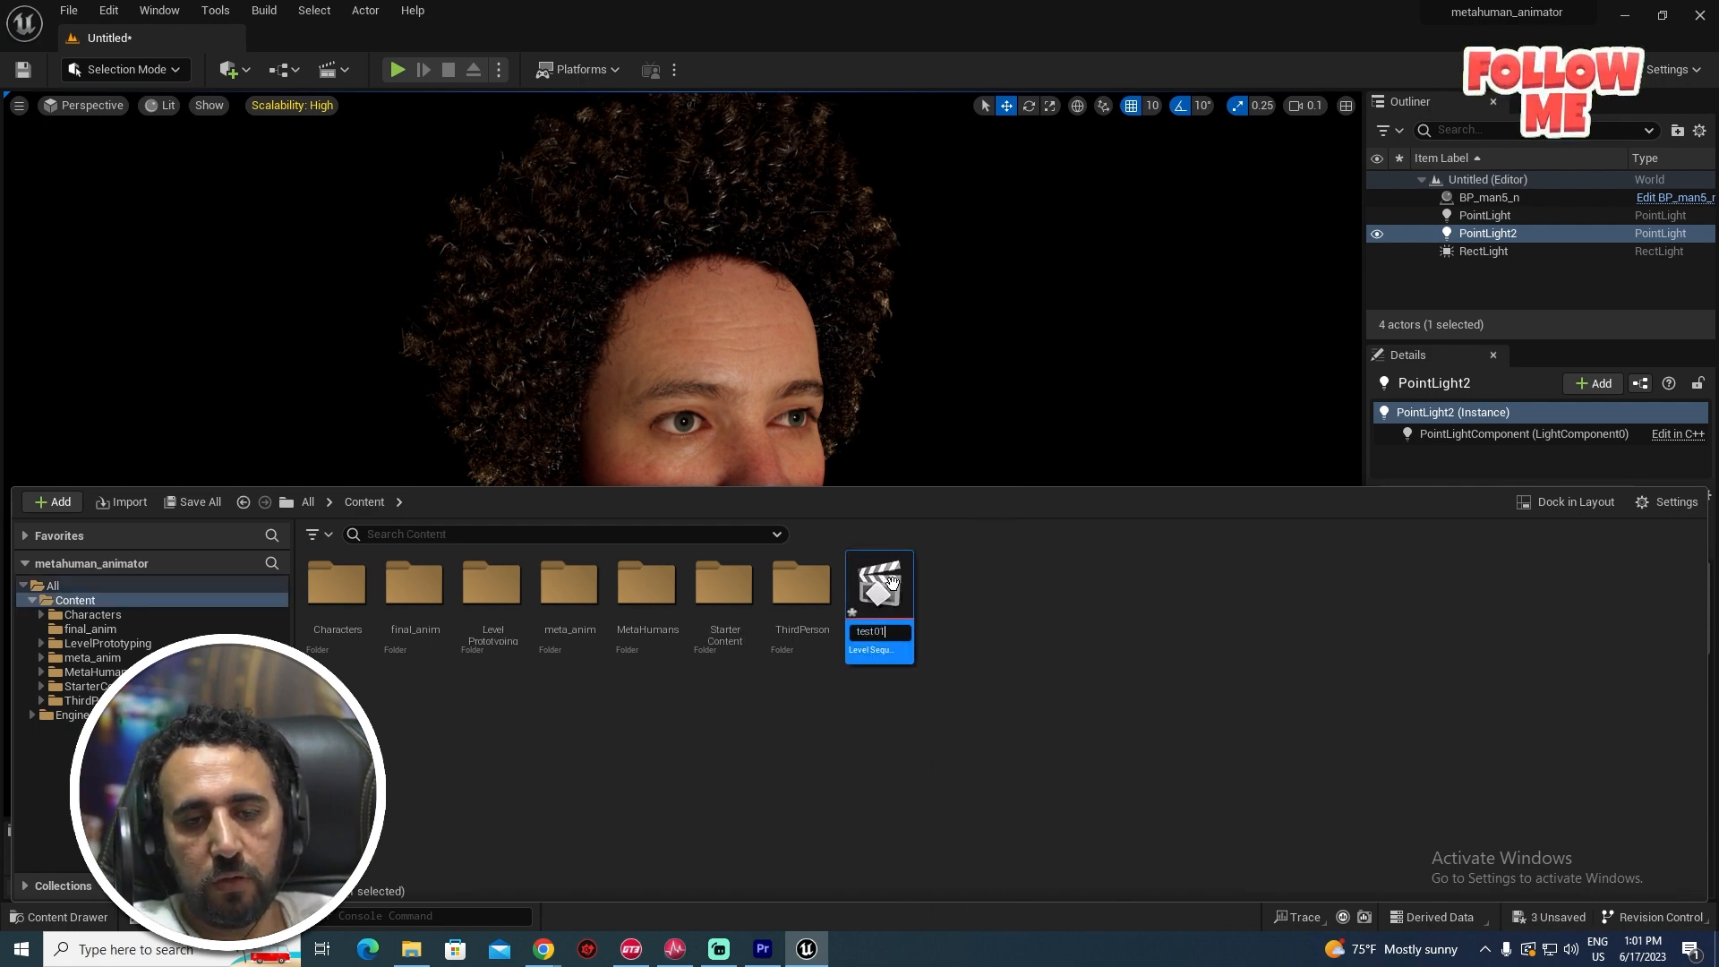
pyautogui.press('Return')
pyautogui.doubleClick(879, 586)
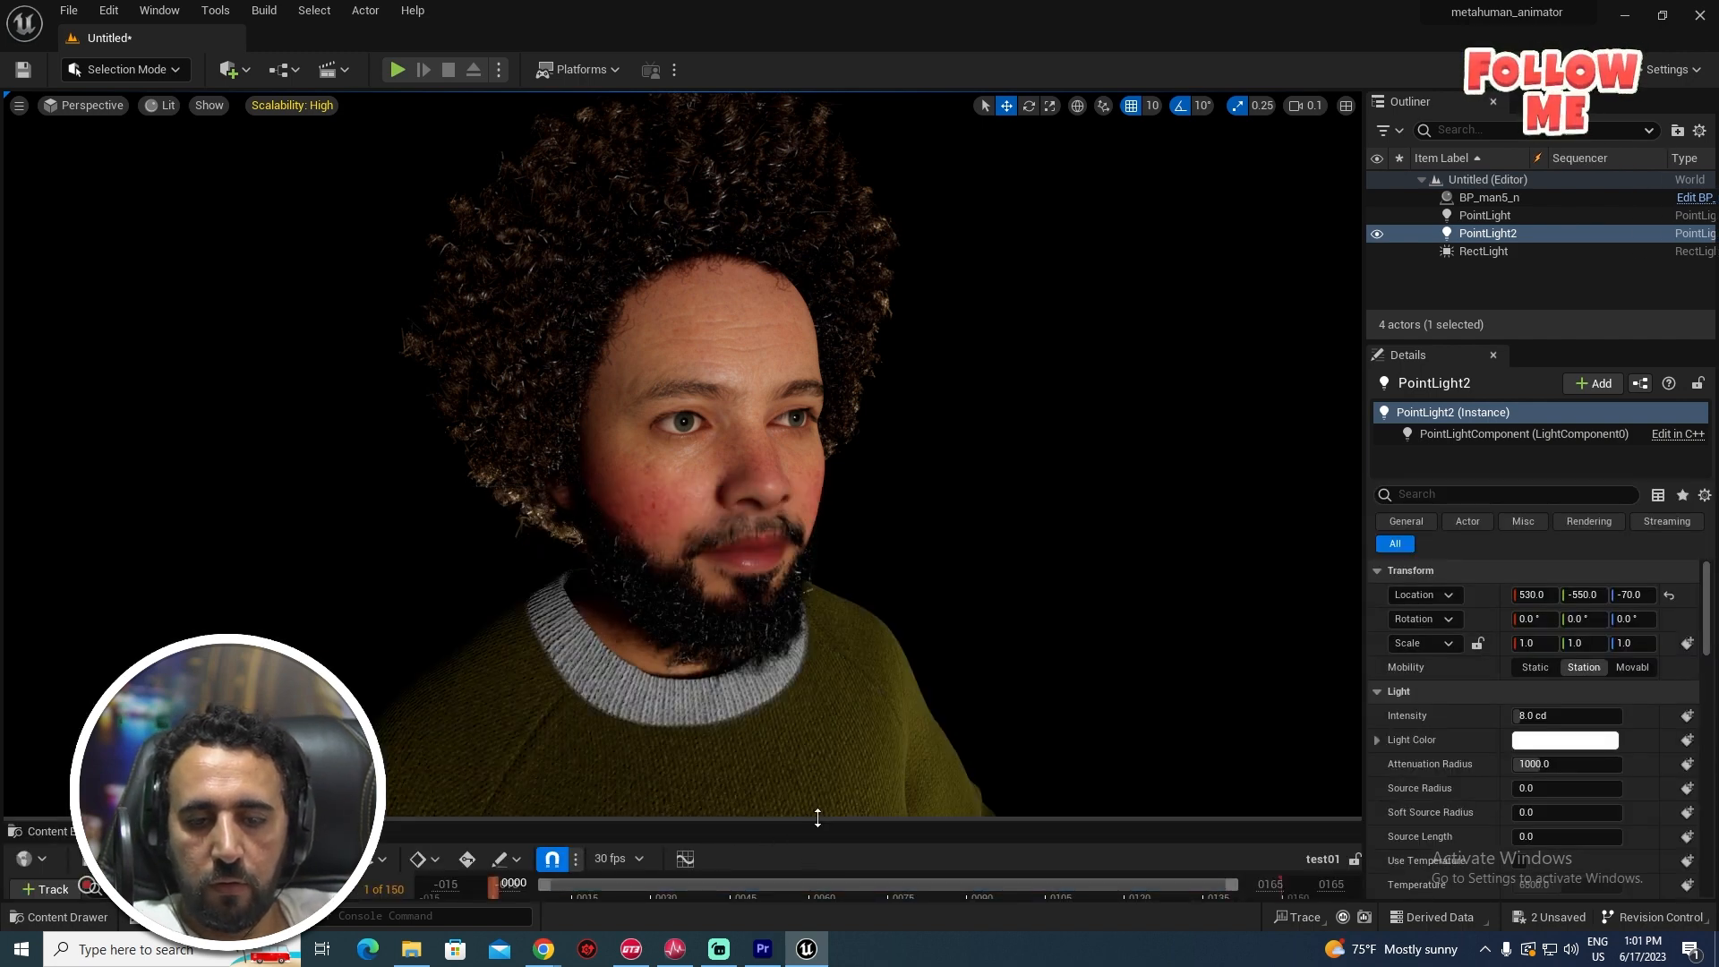
# - Add BP_man5_n to the sequence and delete its face Control Rig track
pyautogui.moveTo(817, 817); pyautogui.dragTo(851, 594)
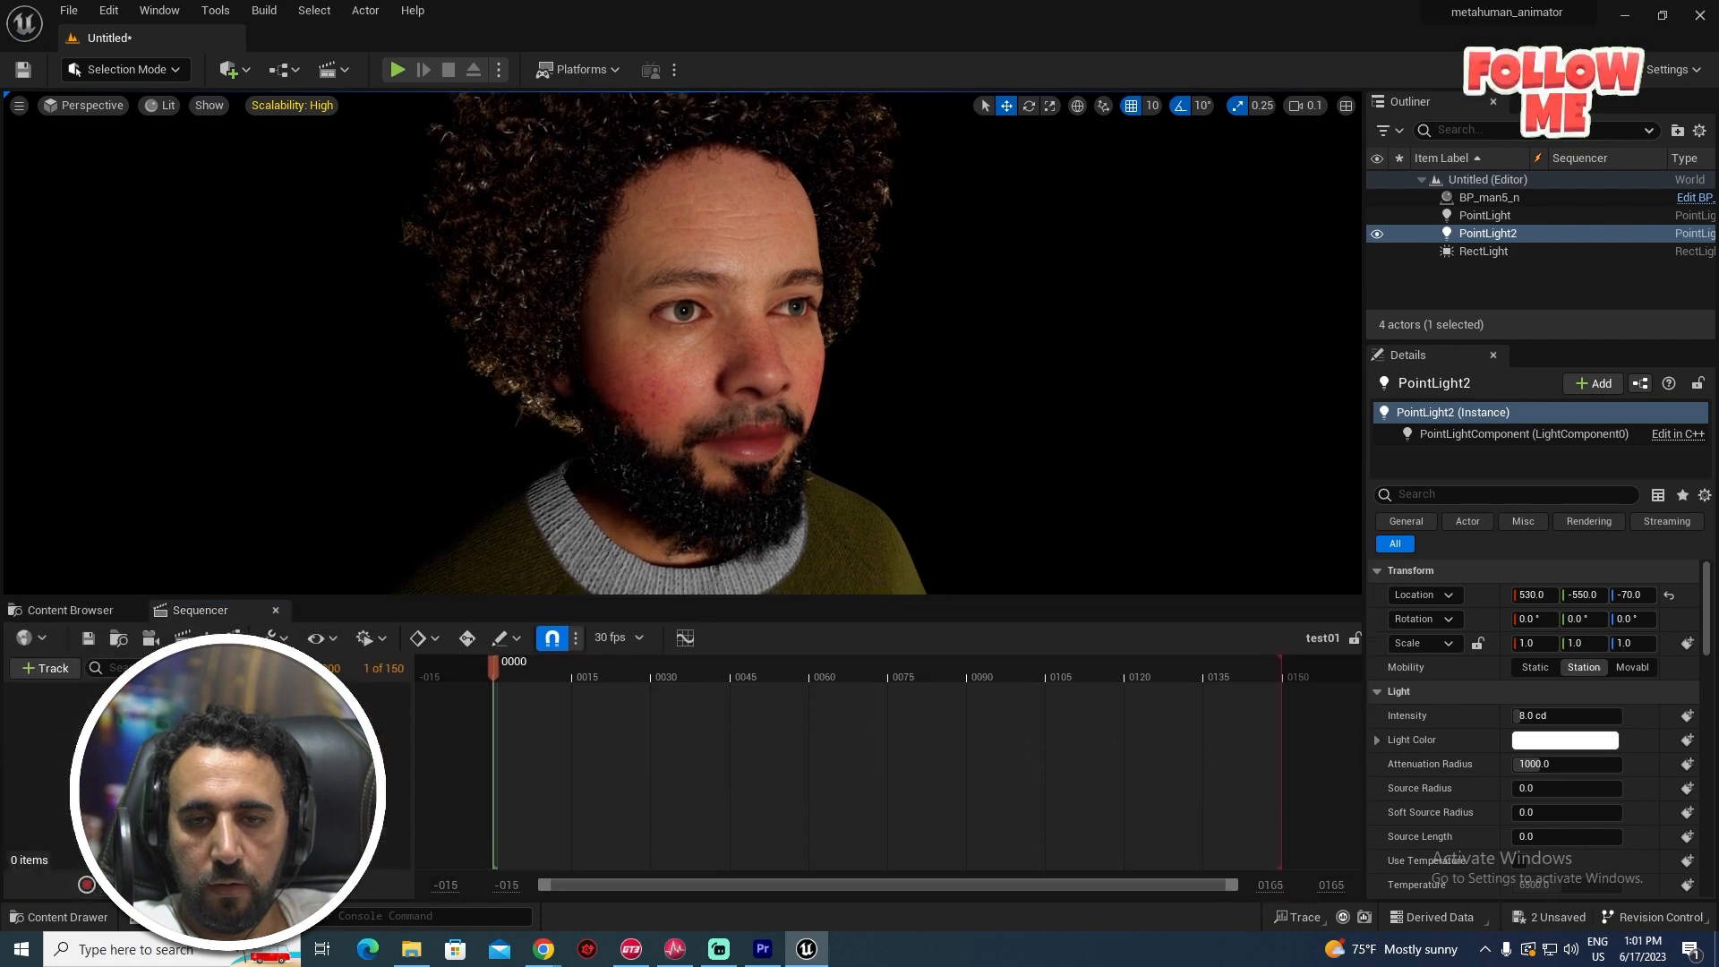
pyautogui.click(879, 582)
pyautogui.click(51, 676)
pyautogui.moveTo(134, 349)
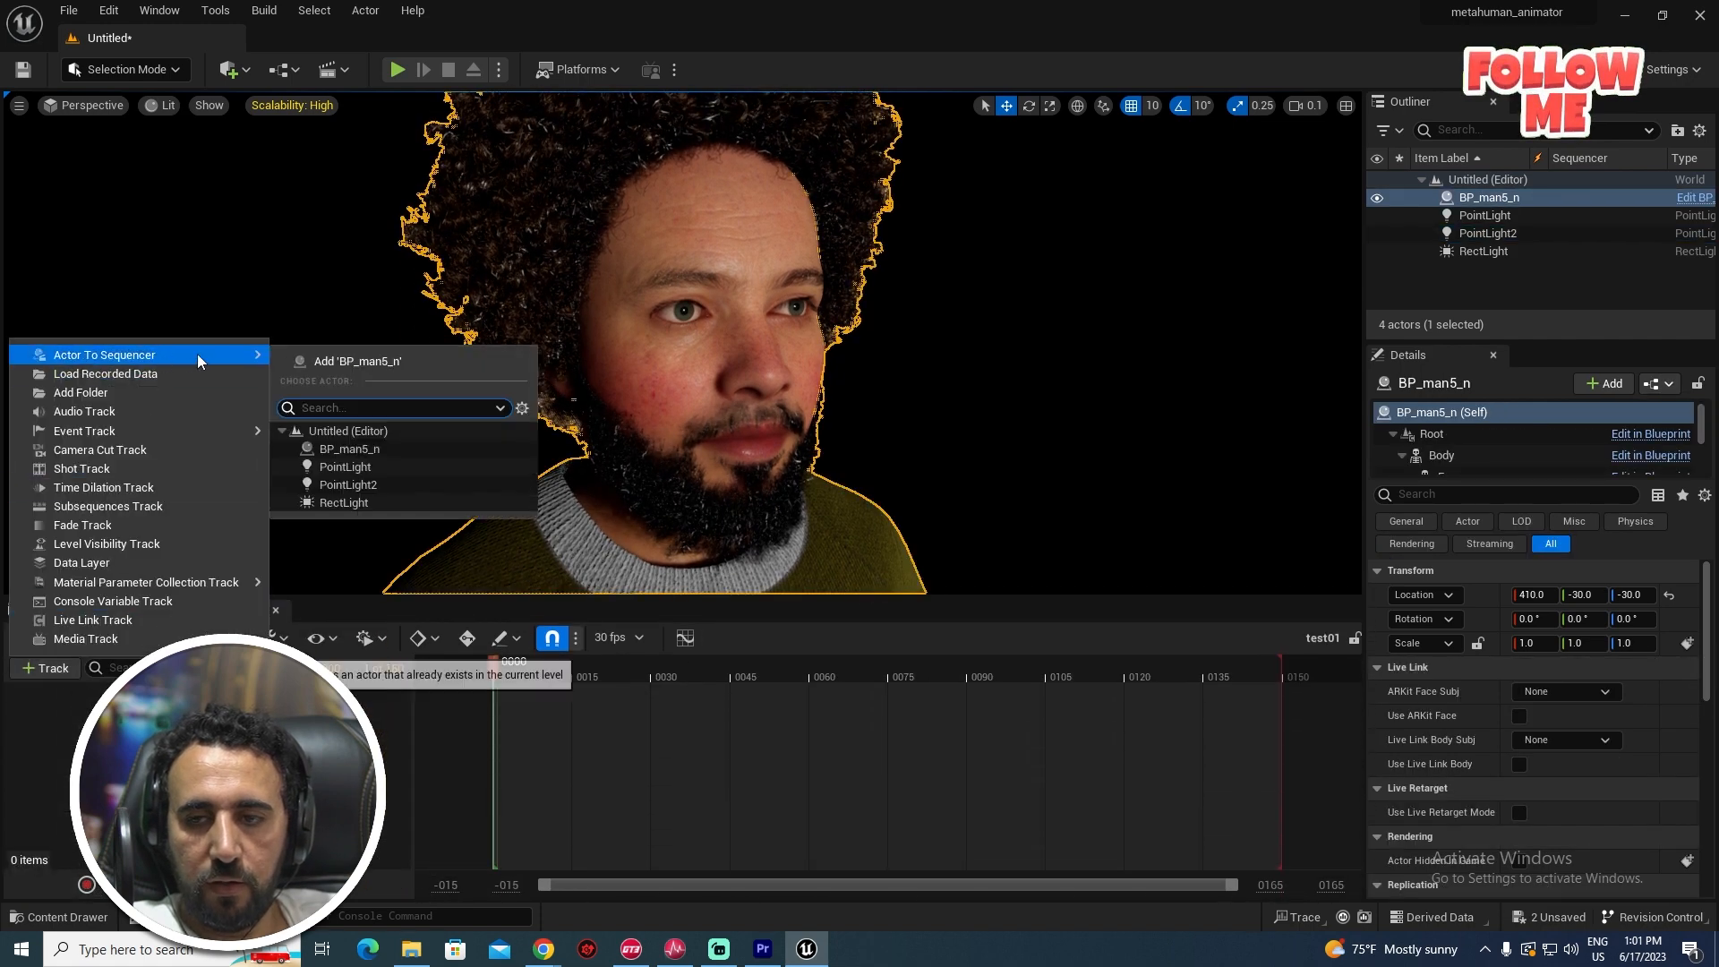
pyautogui.click(335, 411)
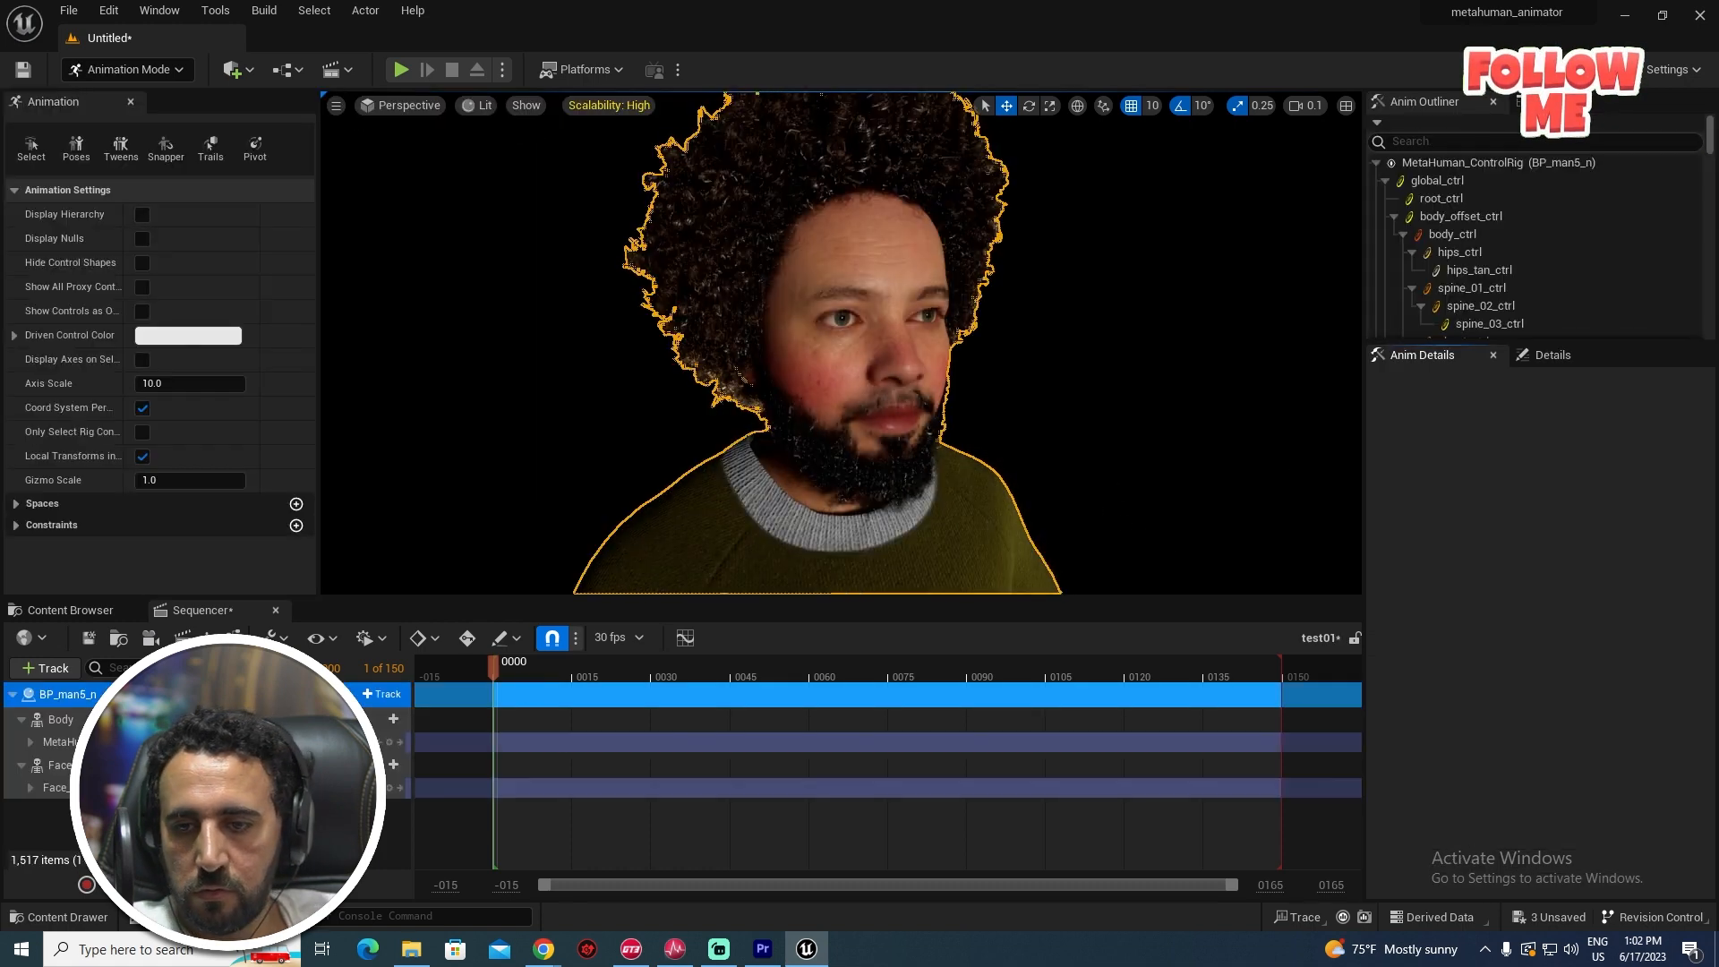
pyautogui.press('Delete')
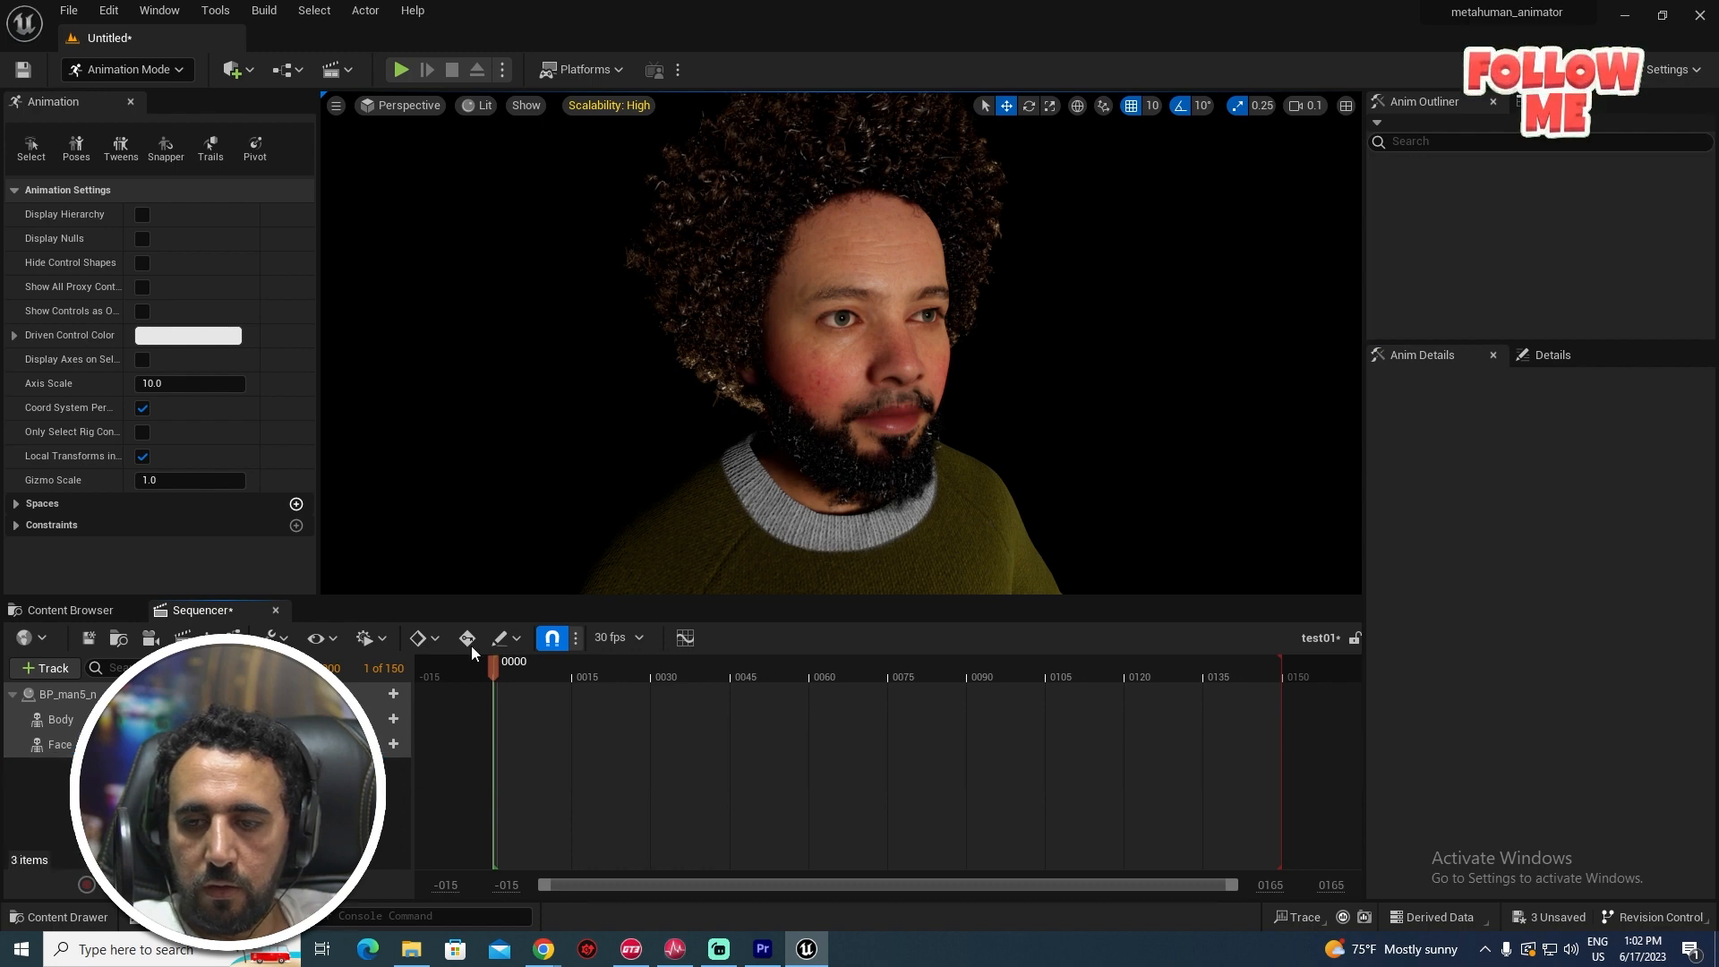
pyautogui.moveTo(633, 598); pyautogui.dragTo(641, 727)
pyautogui.moveTo(680, 538); pyautogui.dragTo(752, 528, button='right')
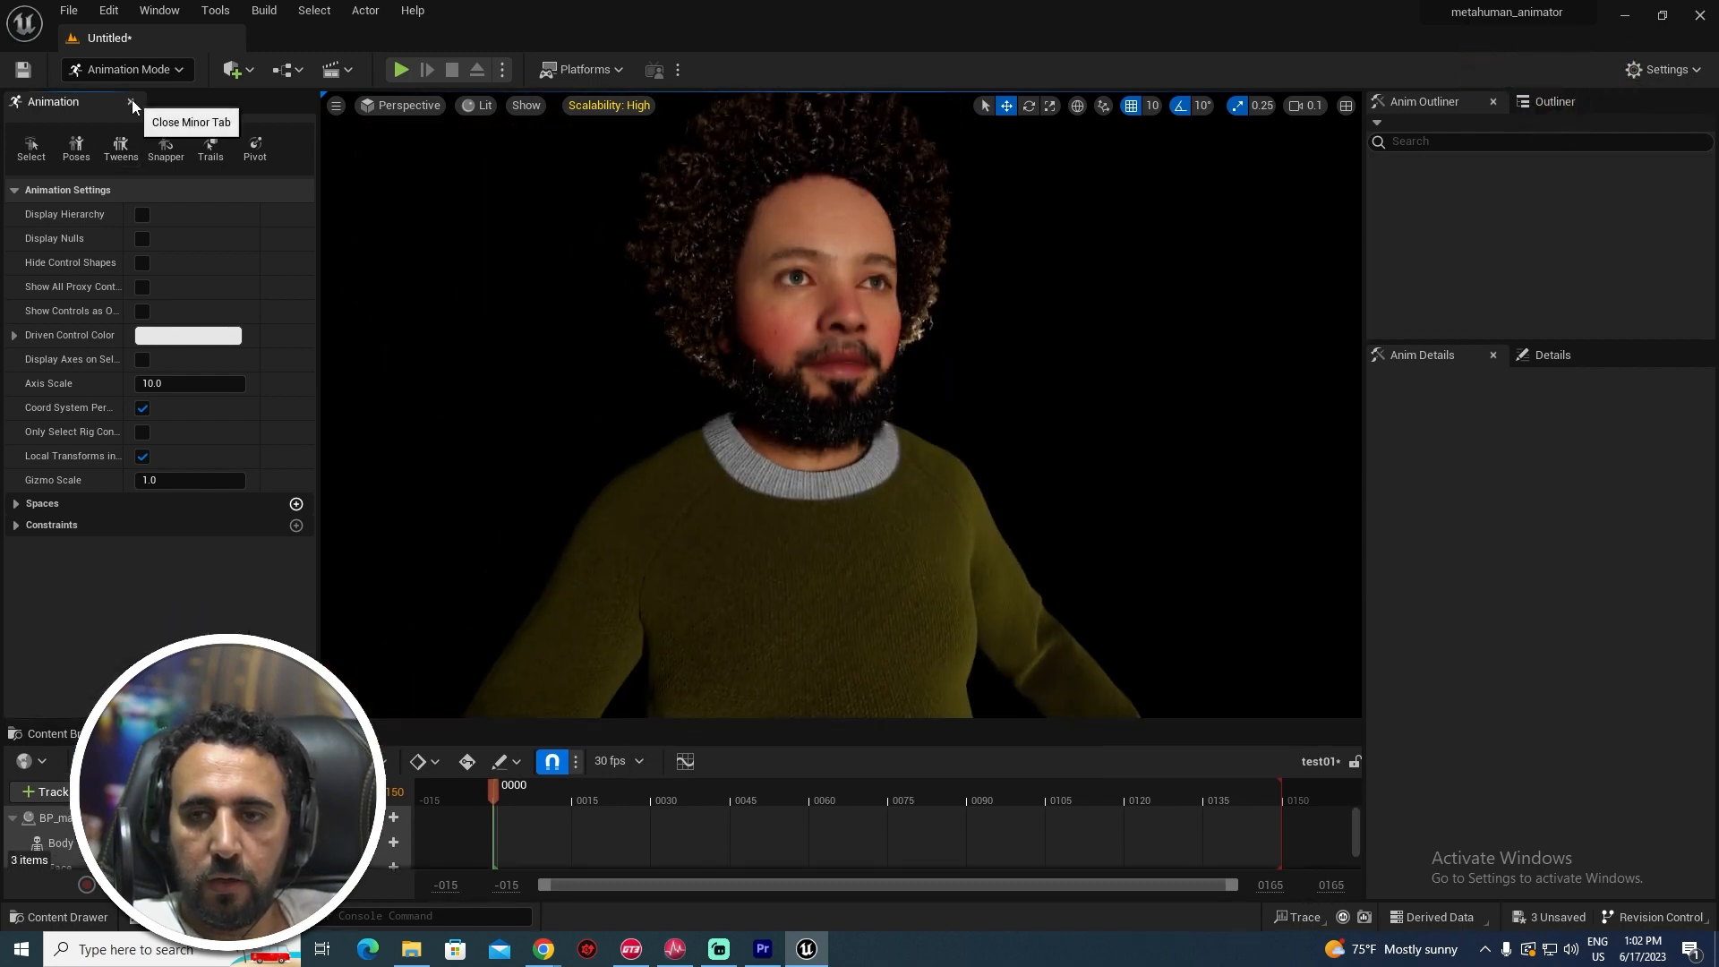
pyautogui.click(132, 105)
pyautogui.moveTo(681, 403); pyautogui.dragTo(582, 368, button='right')
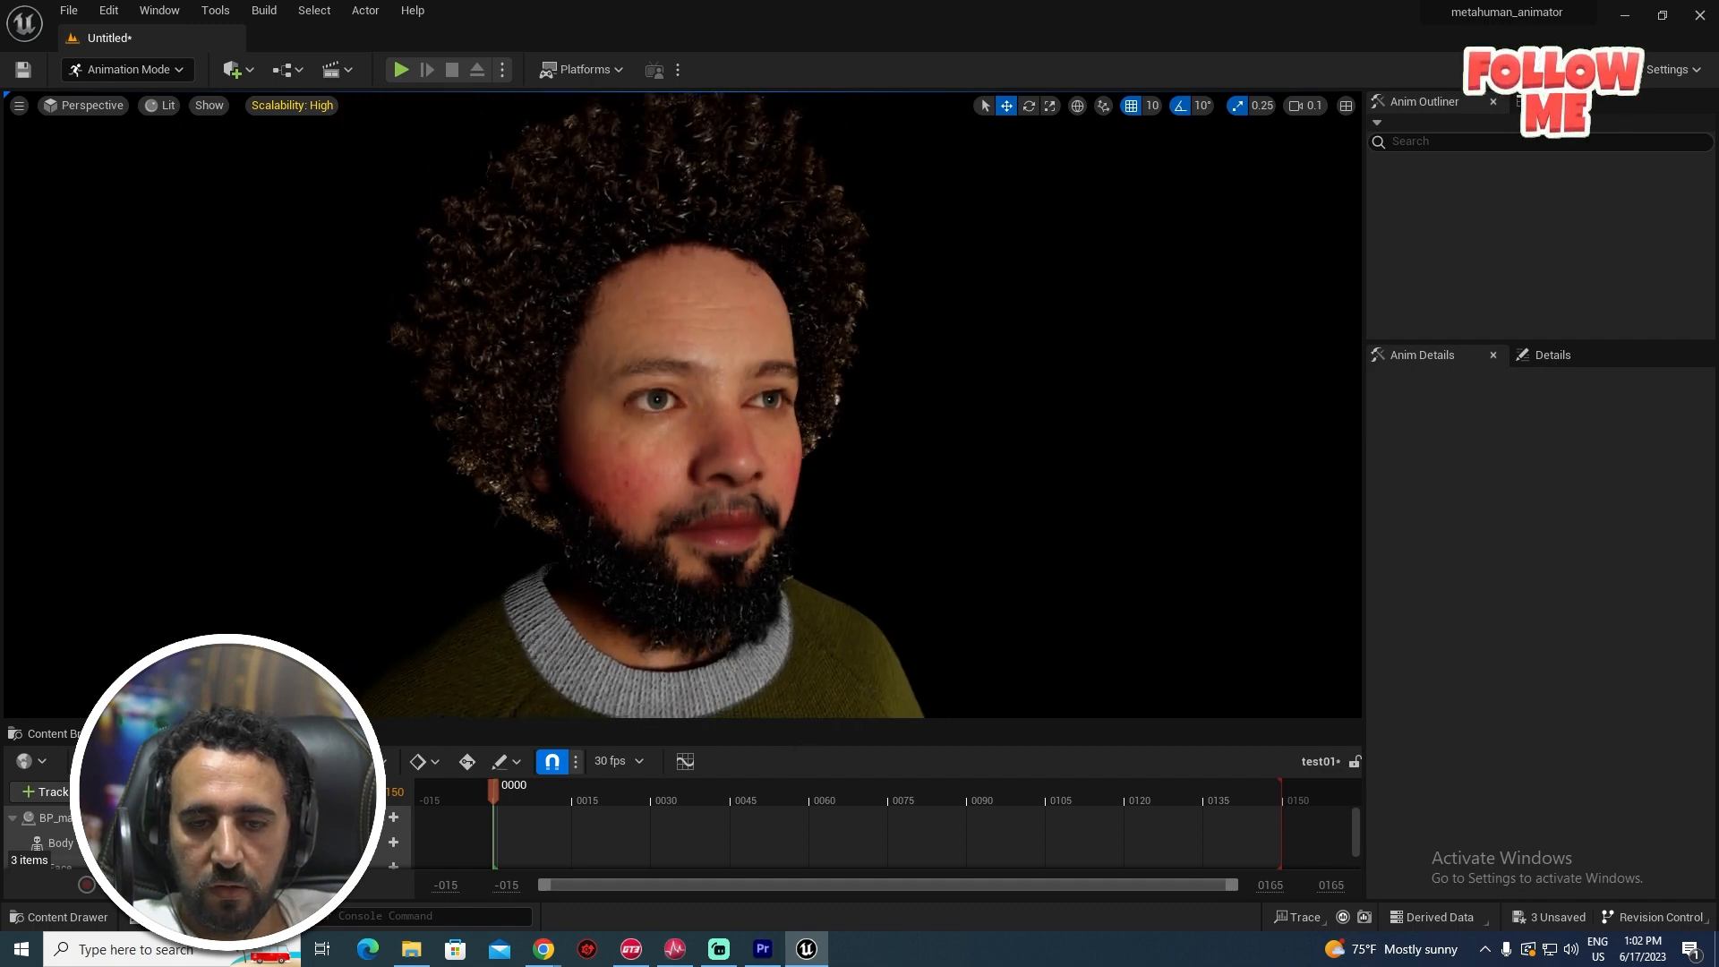
# - Re-maximize the editor and set the application scale to 0.8 in the Widget Reflector
pyautogui.press('super+Down')
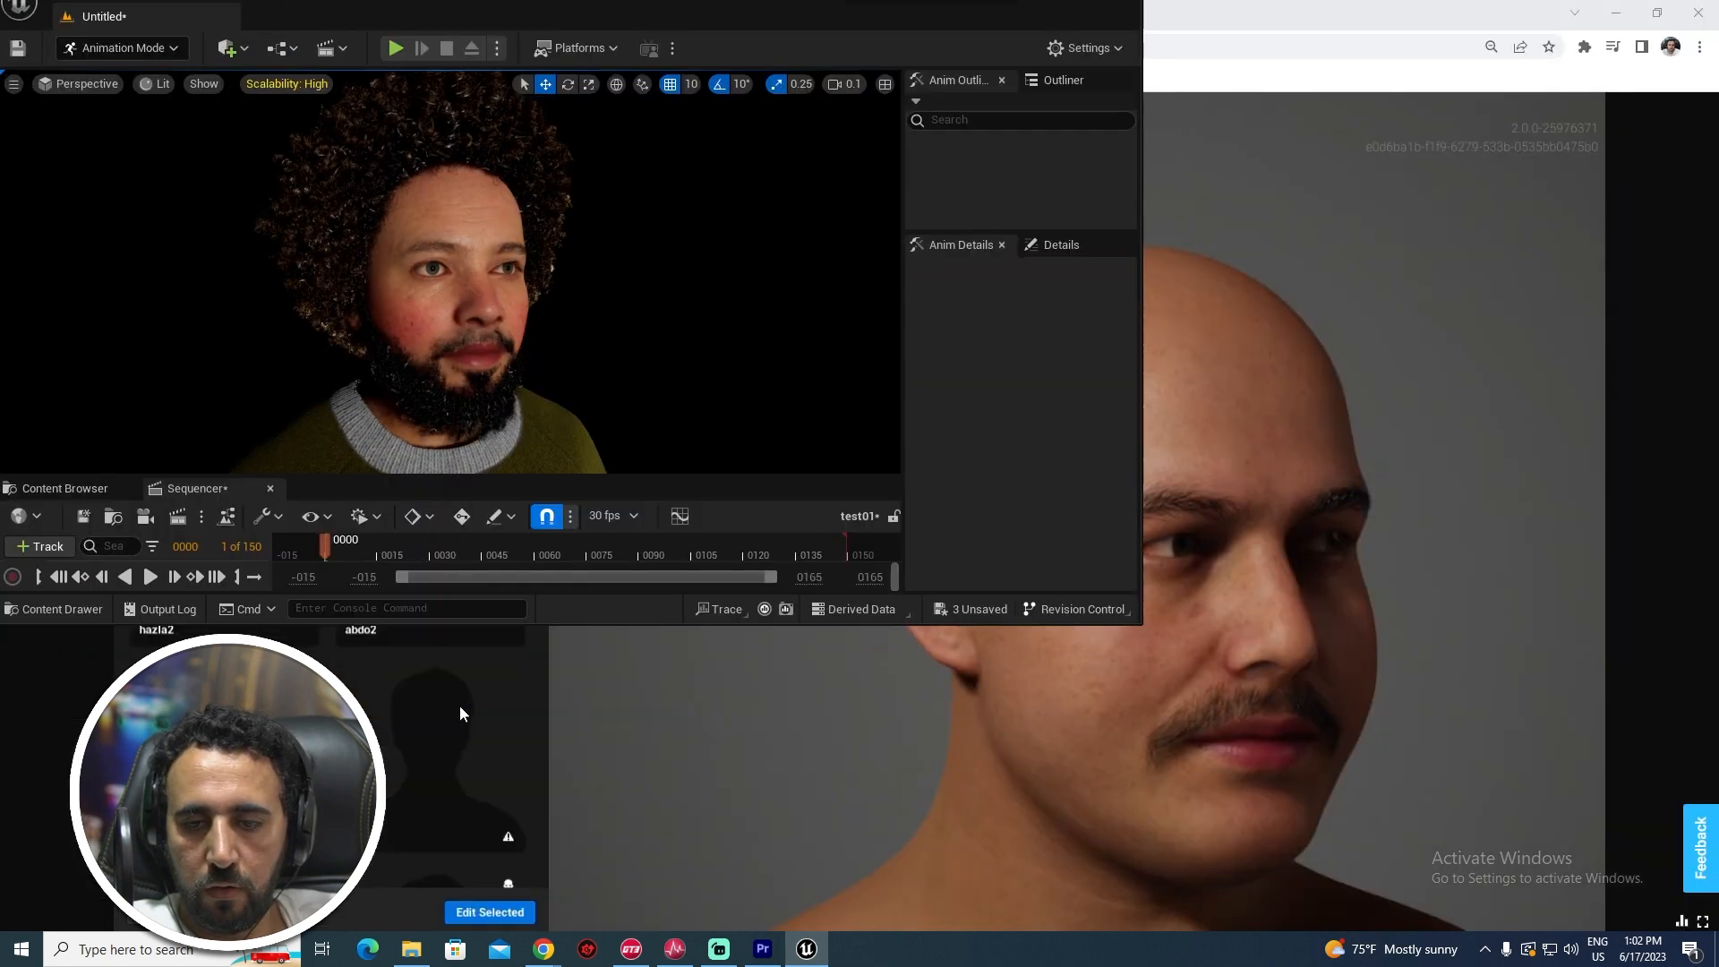
pyautogui.click(1086, 26)
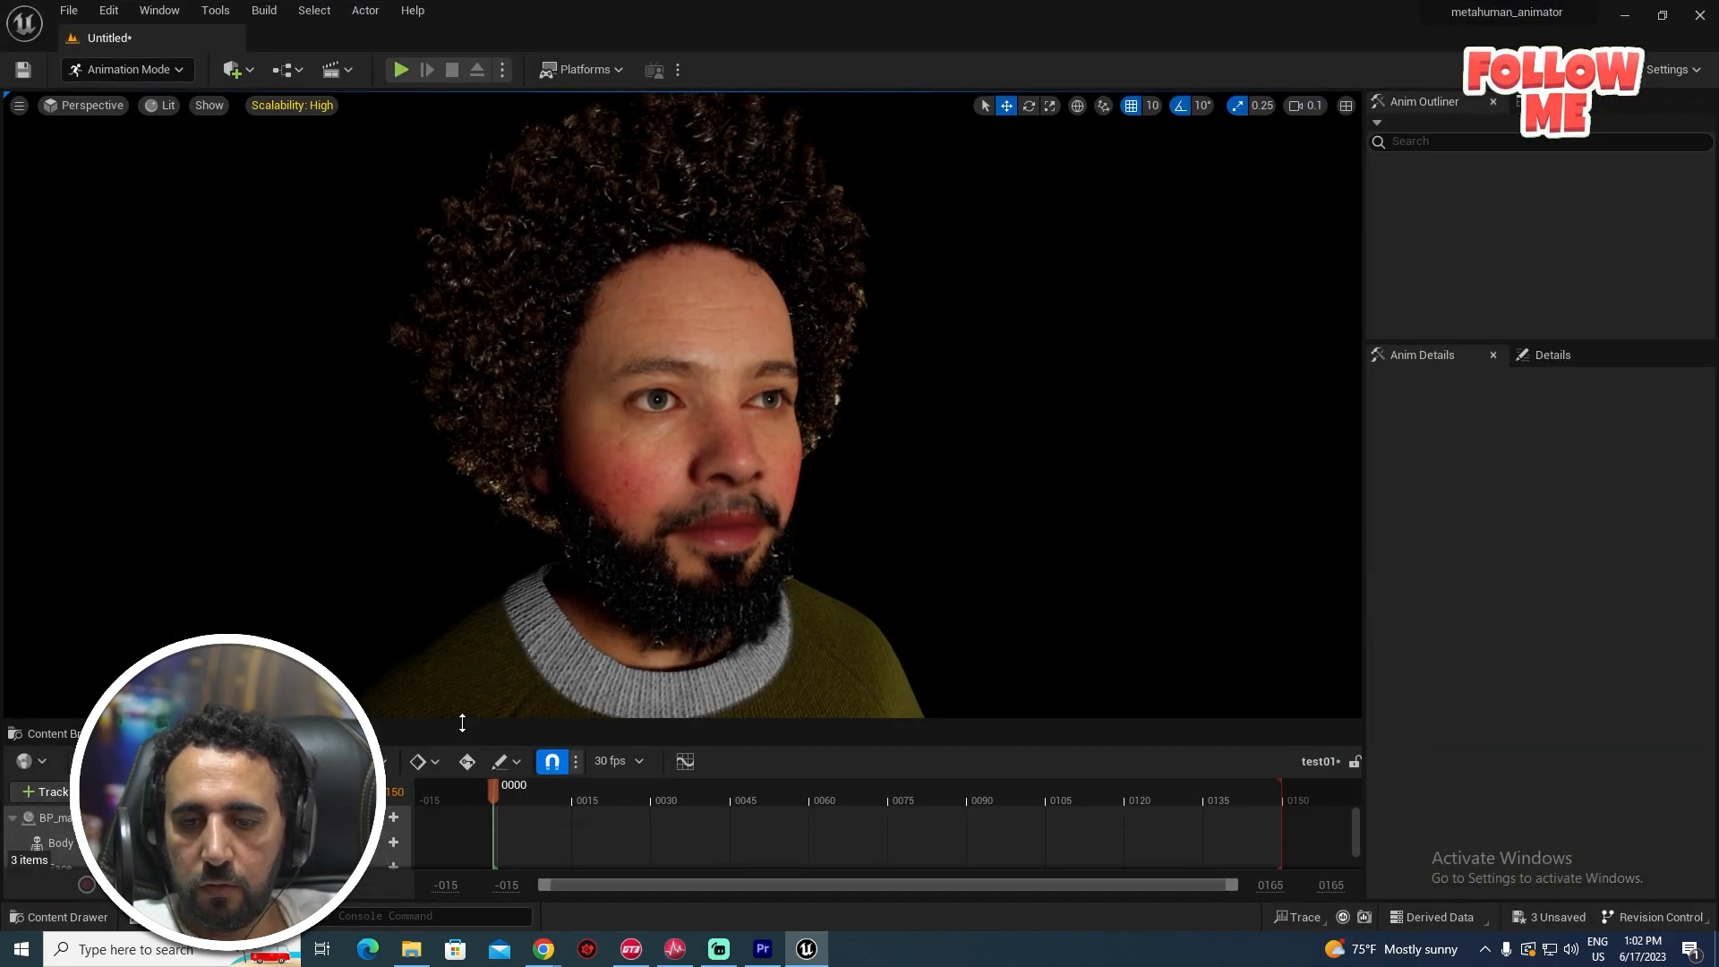
pyautogui.moveTo(463, 723); pyautogui.dragTo(464, 701)
pyautogui.hotkey('ctrl', 'shift', 'w')
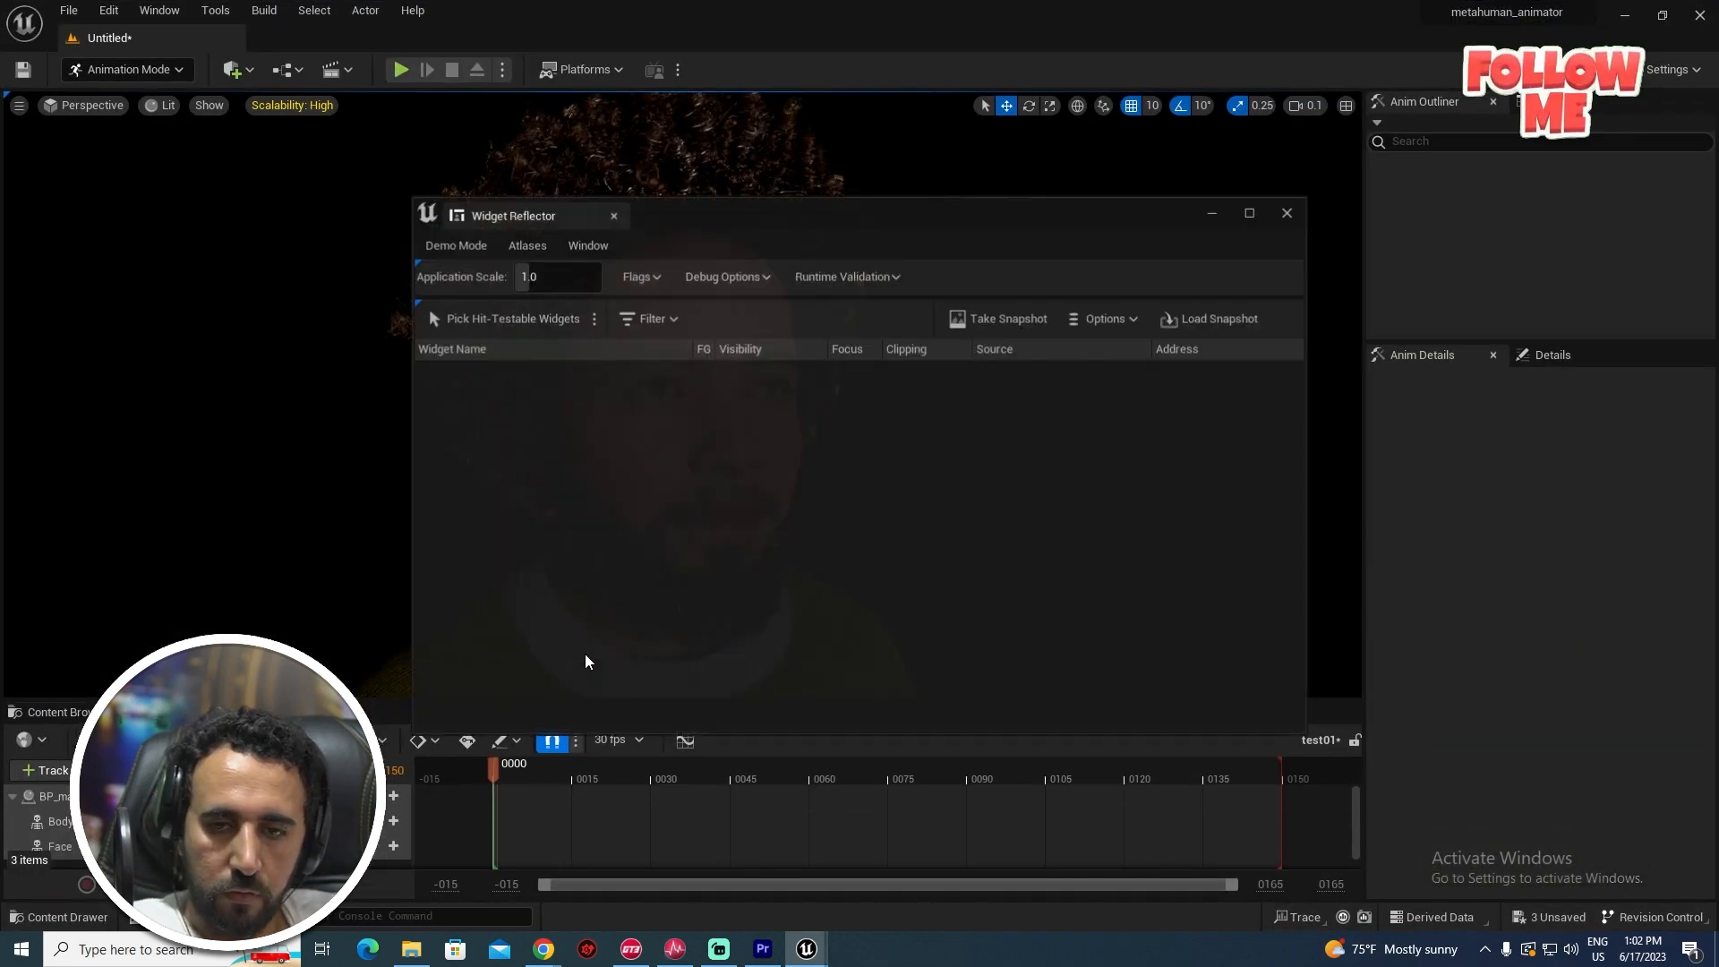
pyautogui.click(556, 276)
pyautogui.write('0')
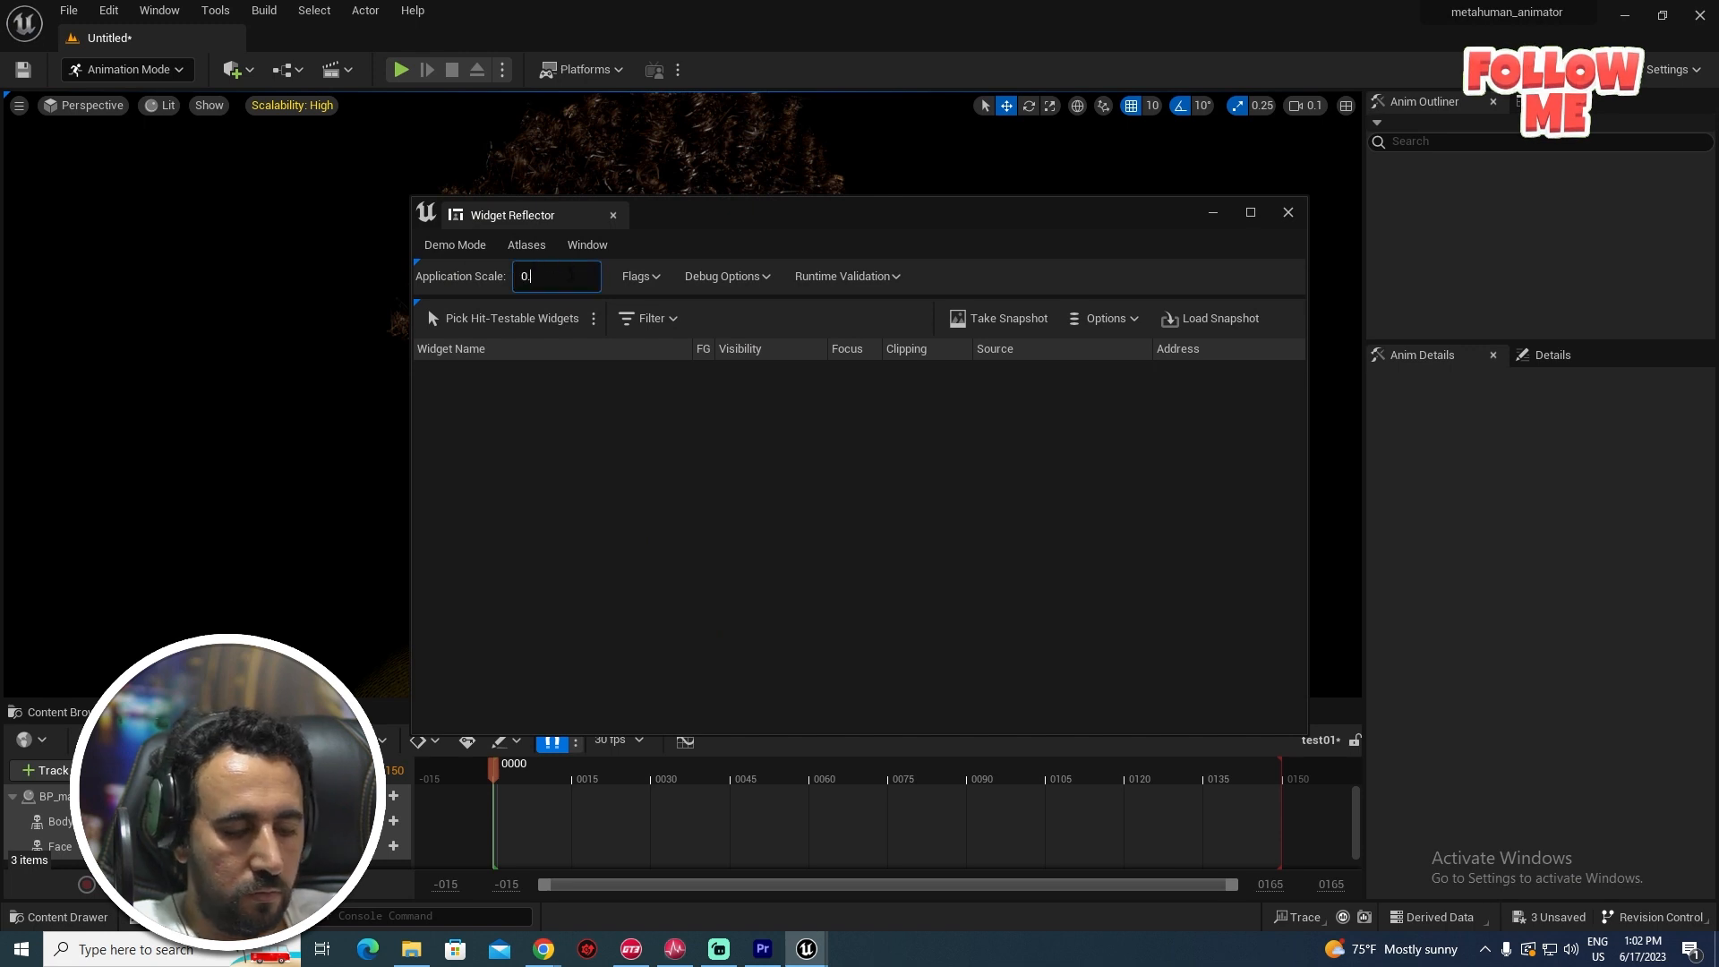
pyautogui.write('.8')
pyautogui.press('Return')
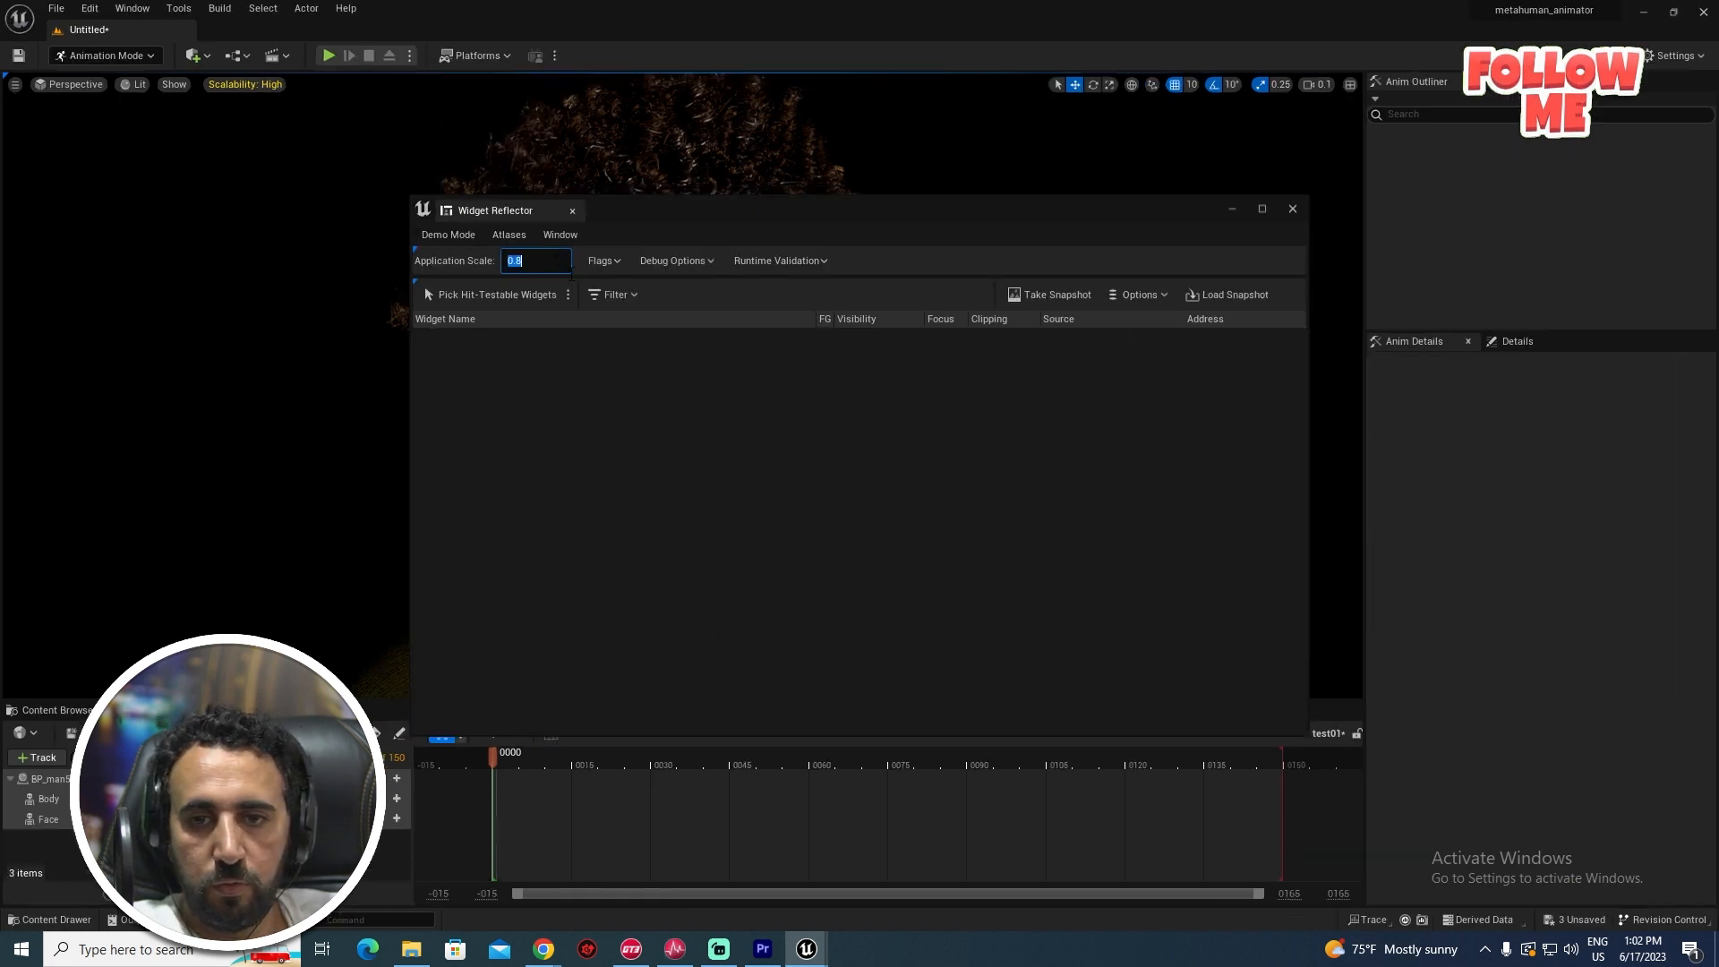
pyautogui.click(1297, 212)
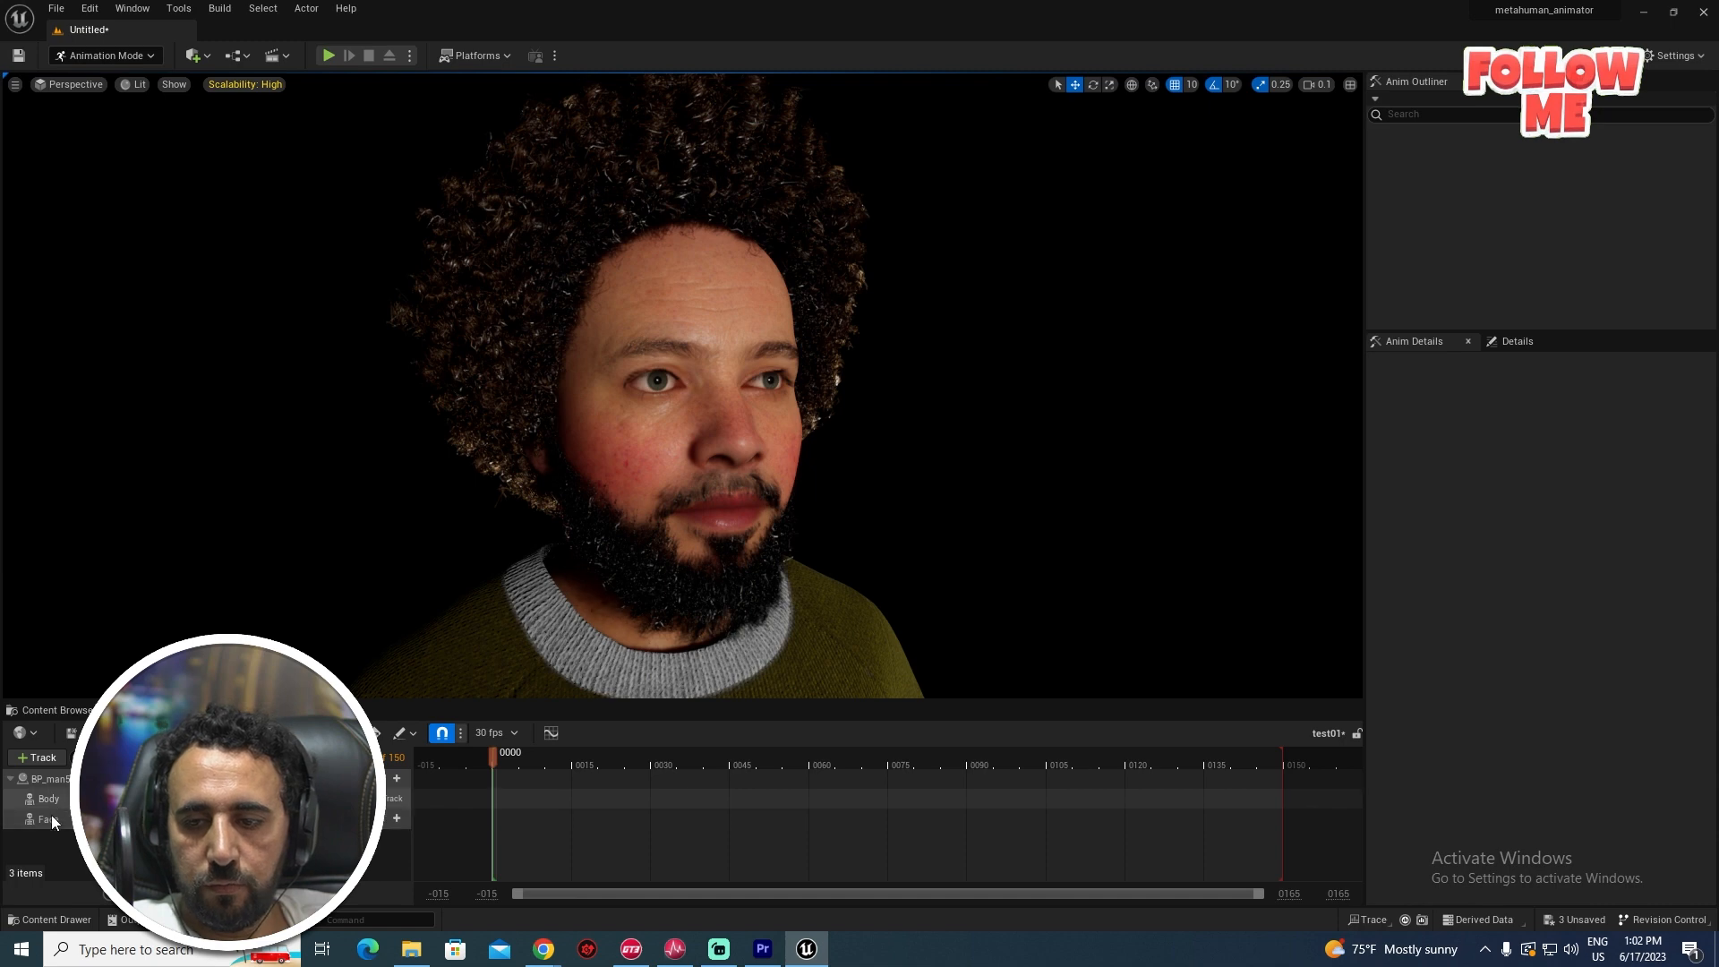
# - Browse the Face track's add-track options and close them without choosing anything
pyautogui.click(51, 818)
pyautogui.click(392, 819)
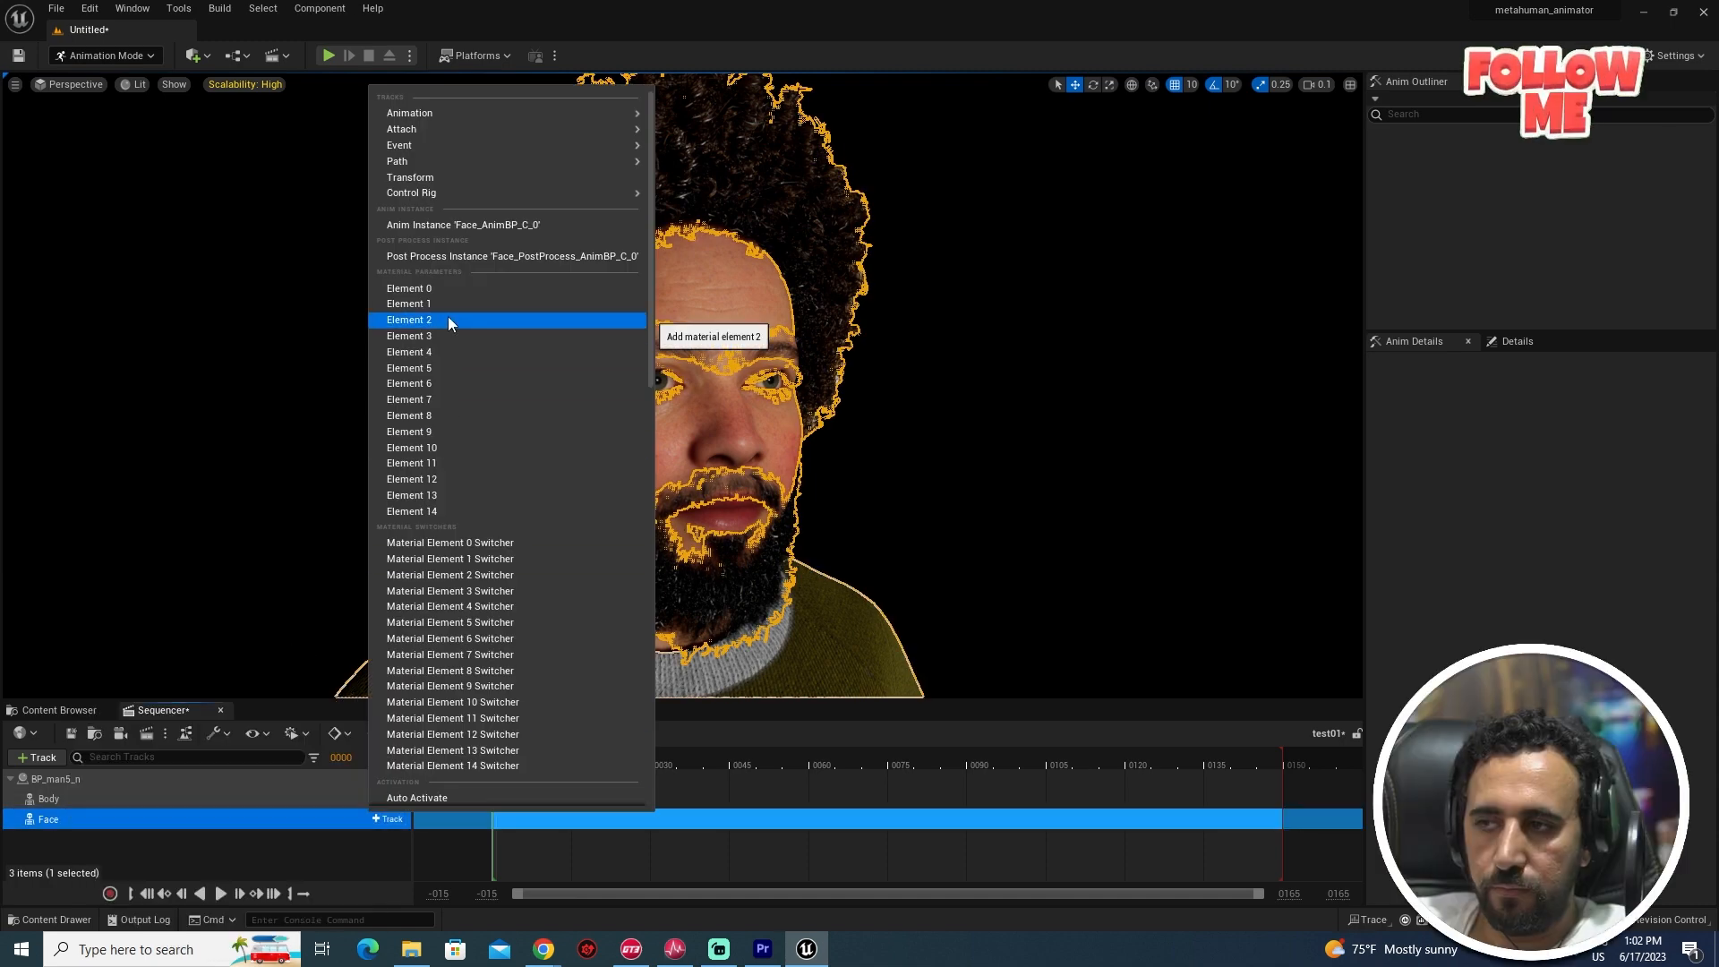
pyautogui.click(82, 819)
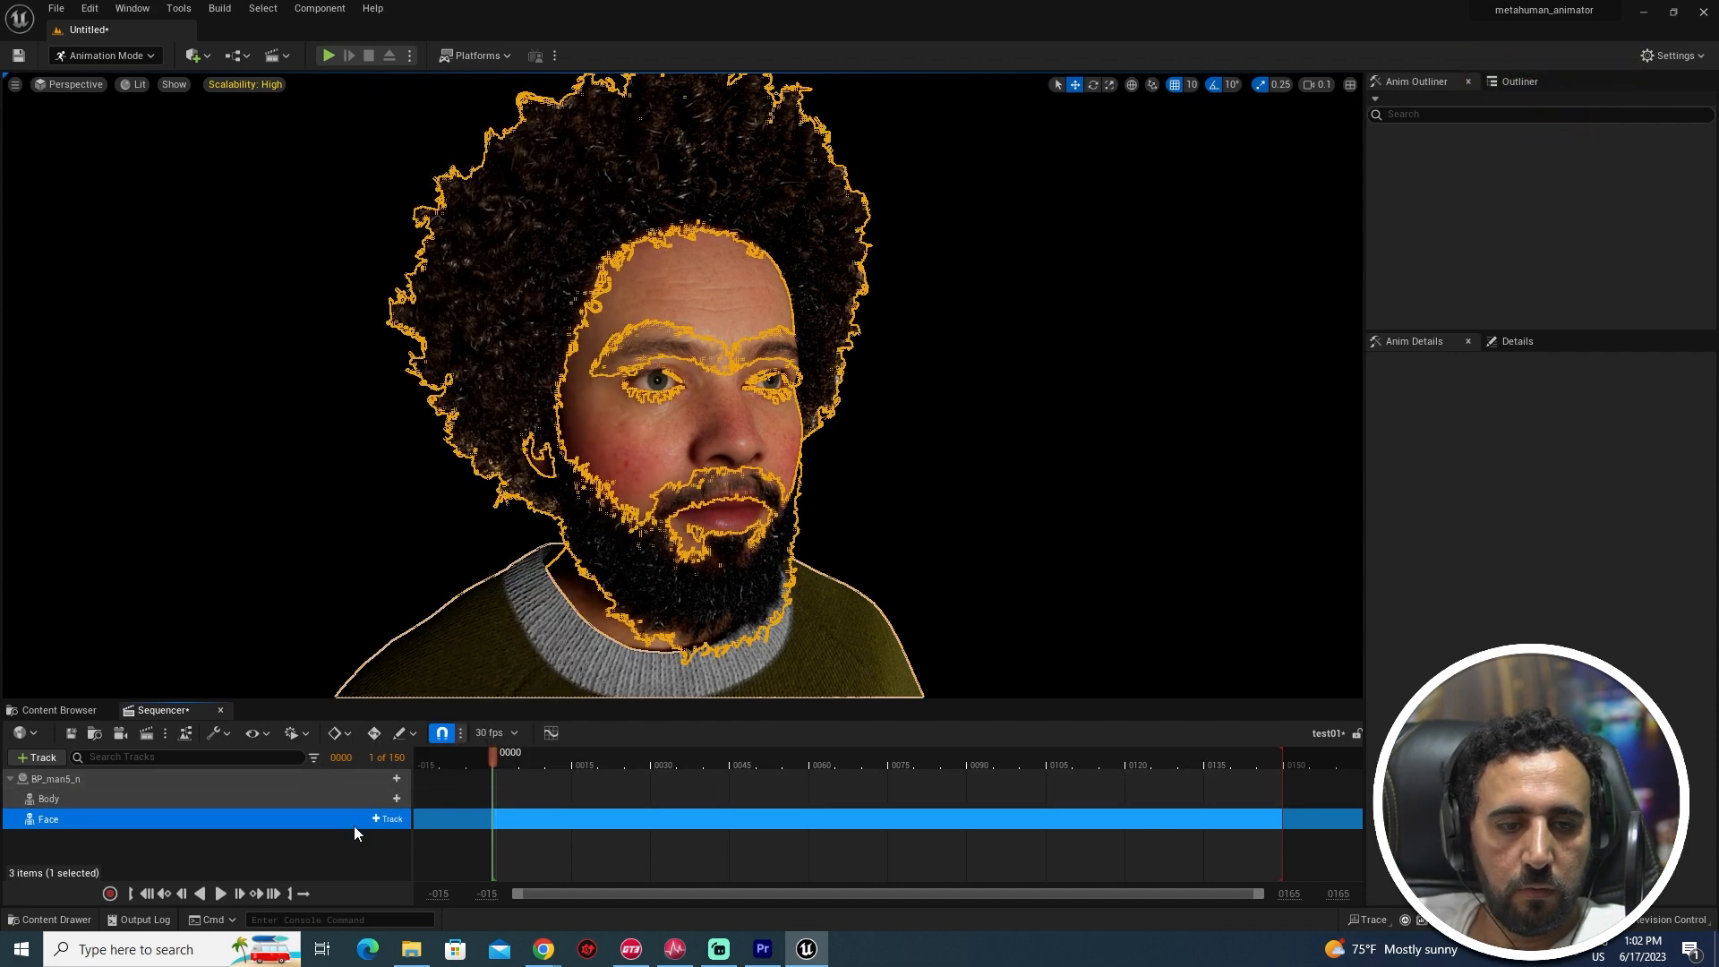
pyautogui.click(387, 819)
pyautogui.moveTo(513, 114)
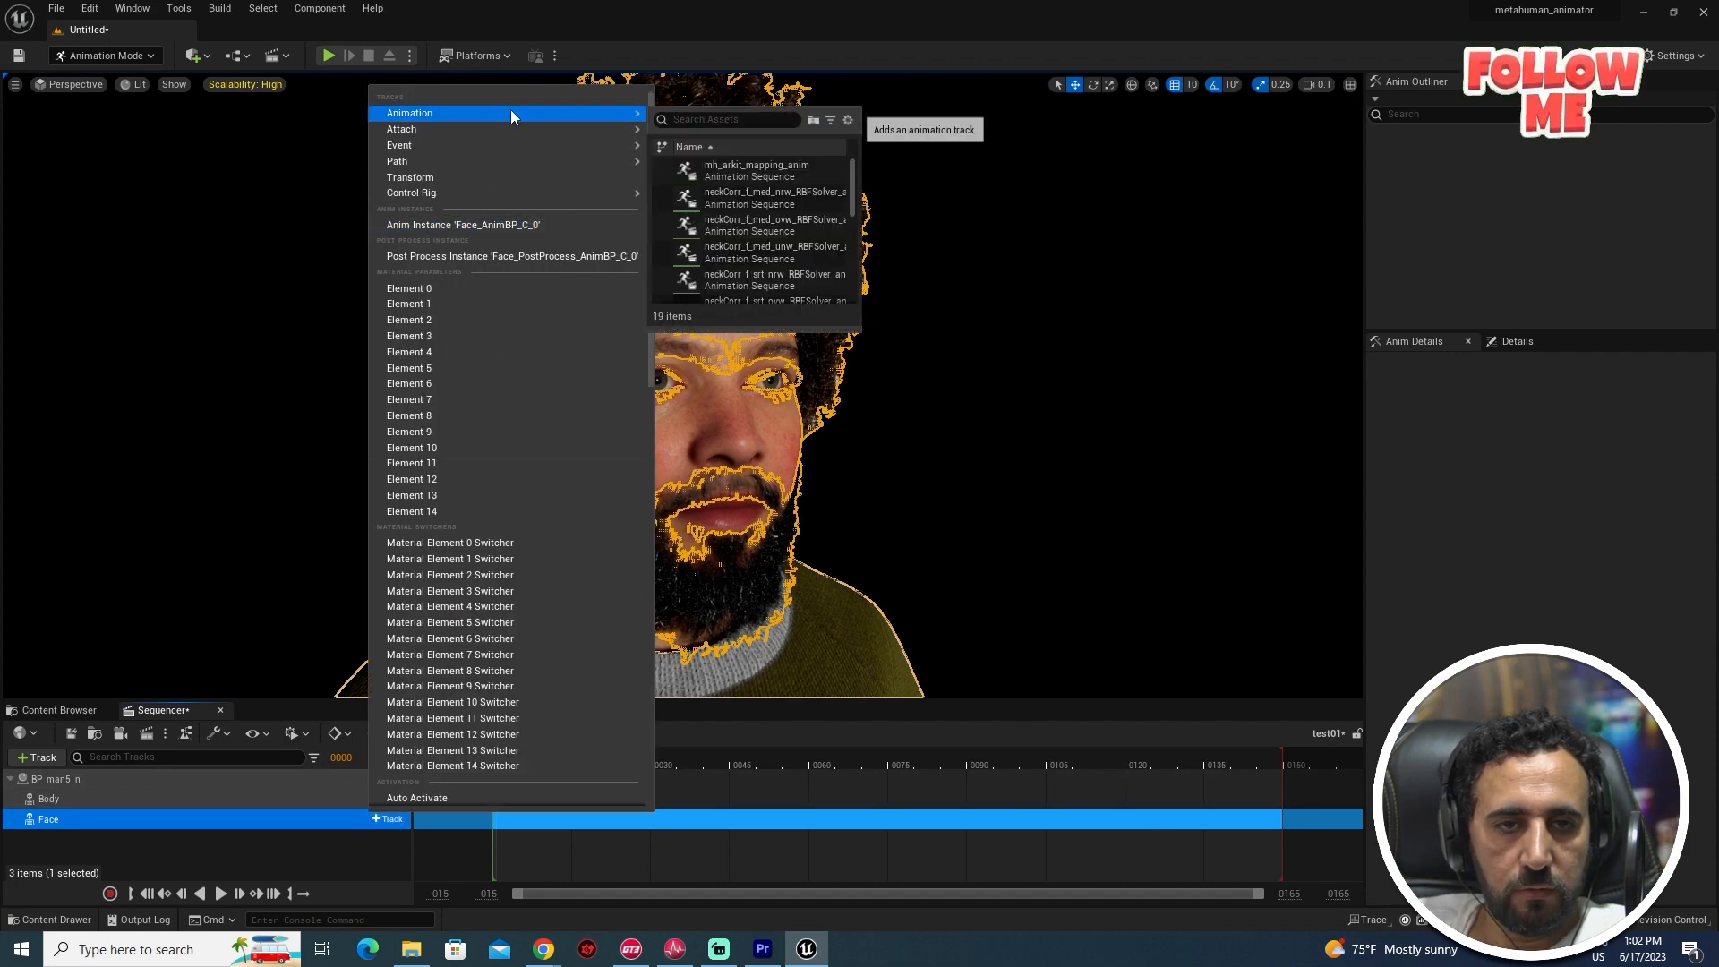
pyautogui.moveTo(854, 192)
pyautogui.mouseDown()
pyautogui.moveTo(865, 302)
pyautogui.moveTo(865, 174)
pyautogui.mouseUp()
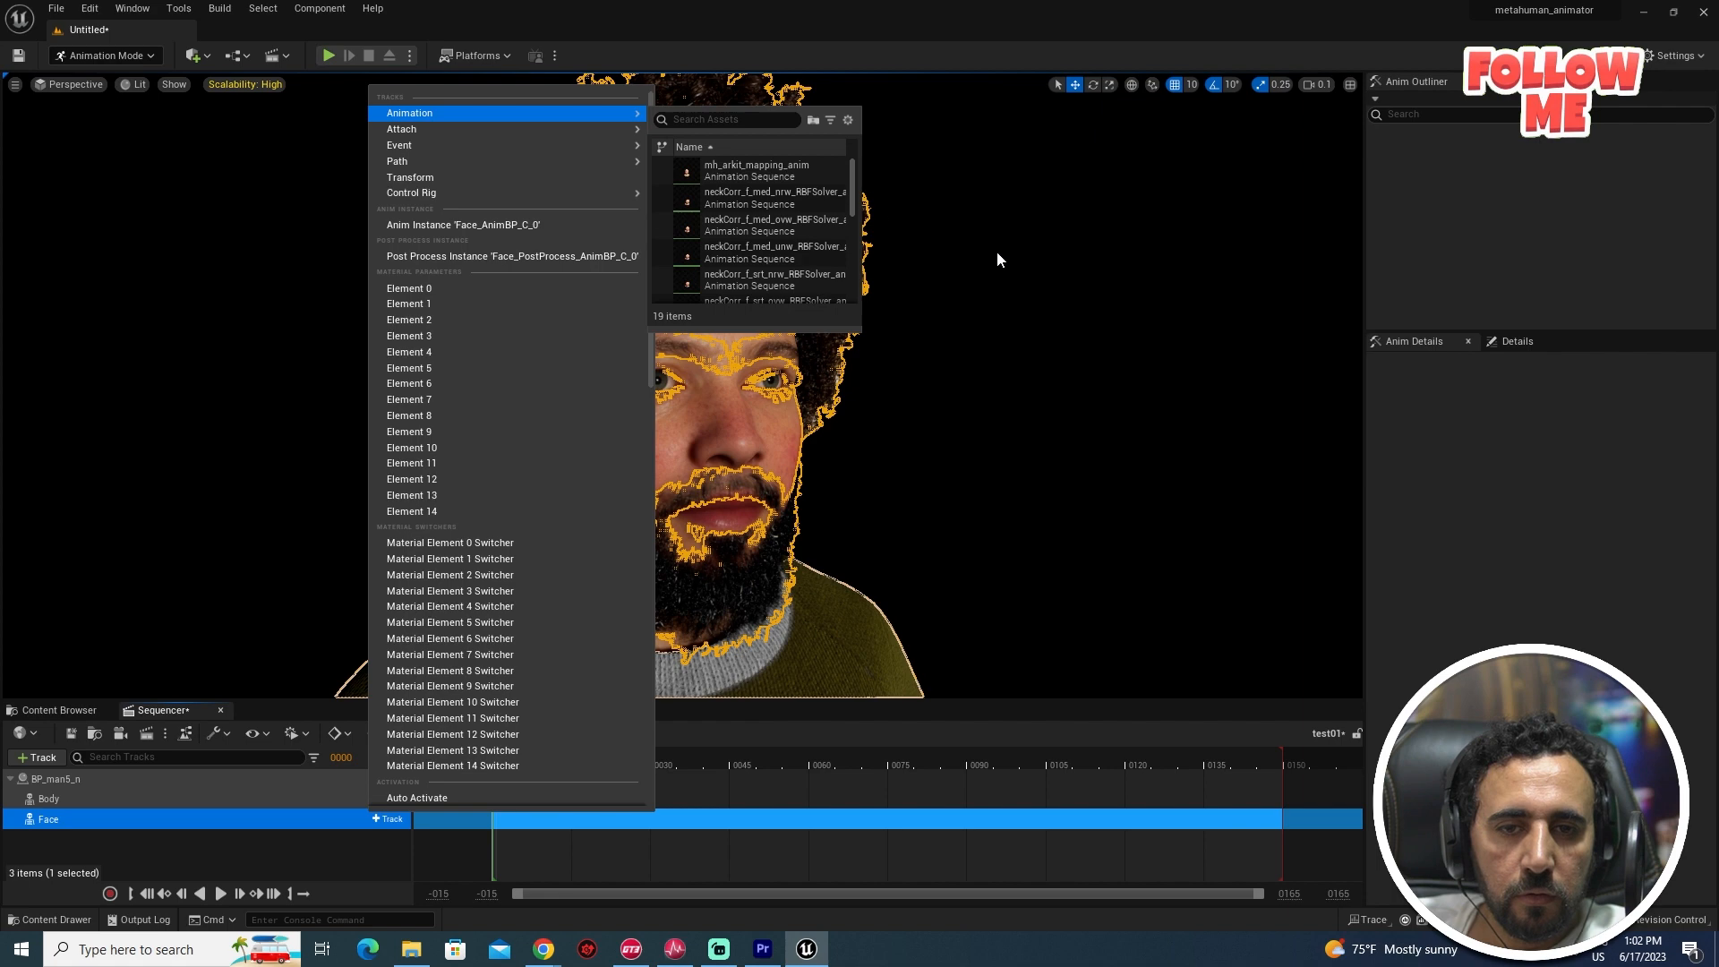
pyautogui.click(997, 251)
# - Select test01_final in final_anim and try adding it as Face animation, finding no match
pyautogui.click(73, 712)
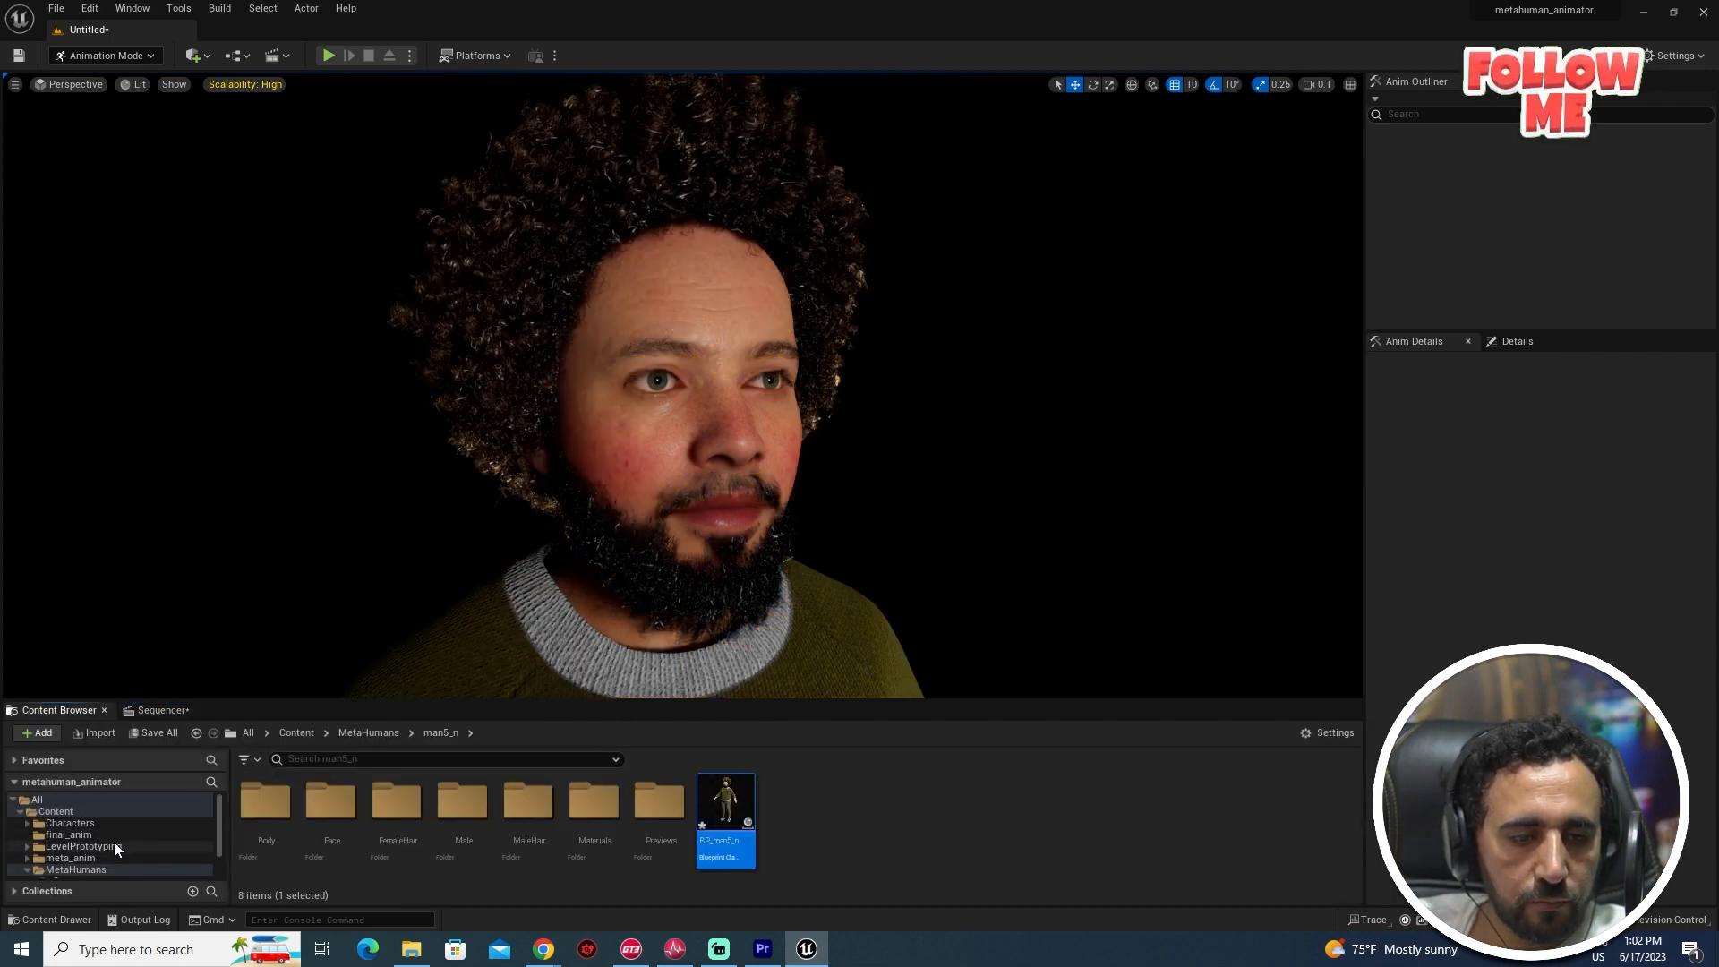
pyautogui.scroll(-2, 119, 847)
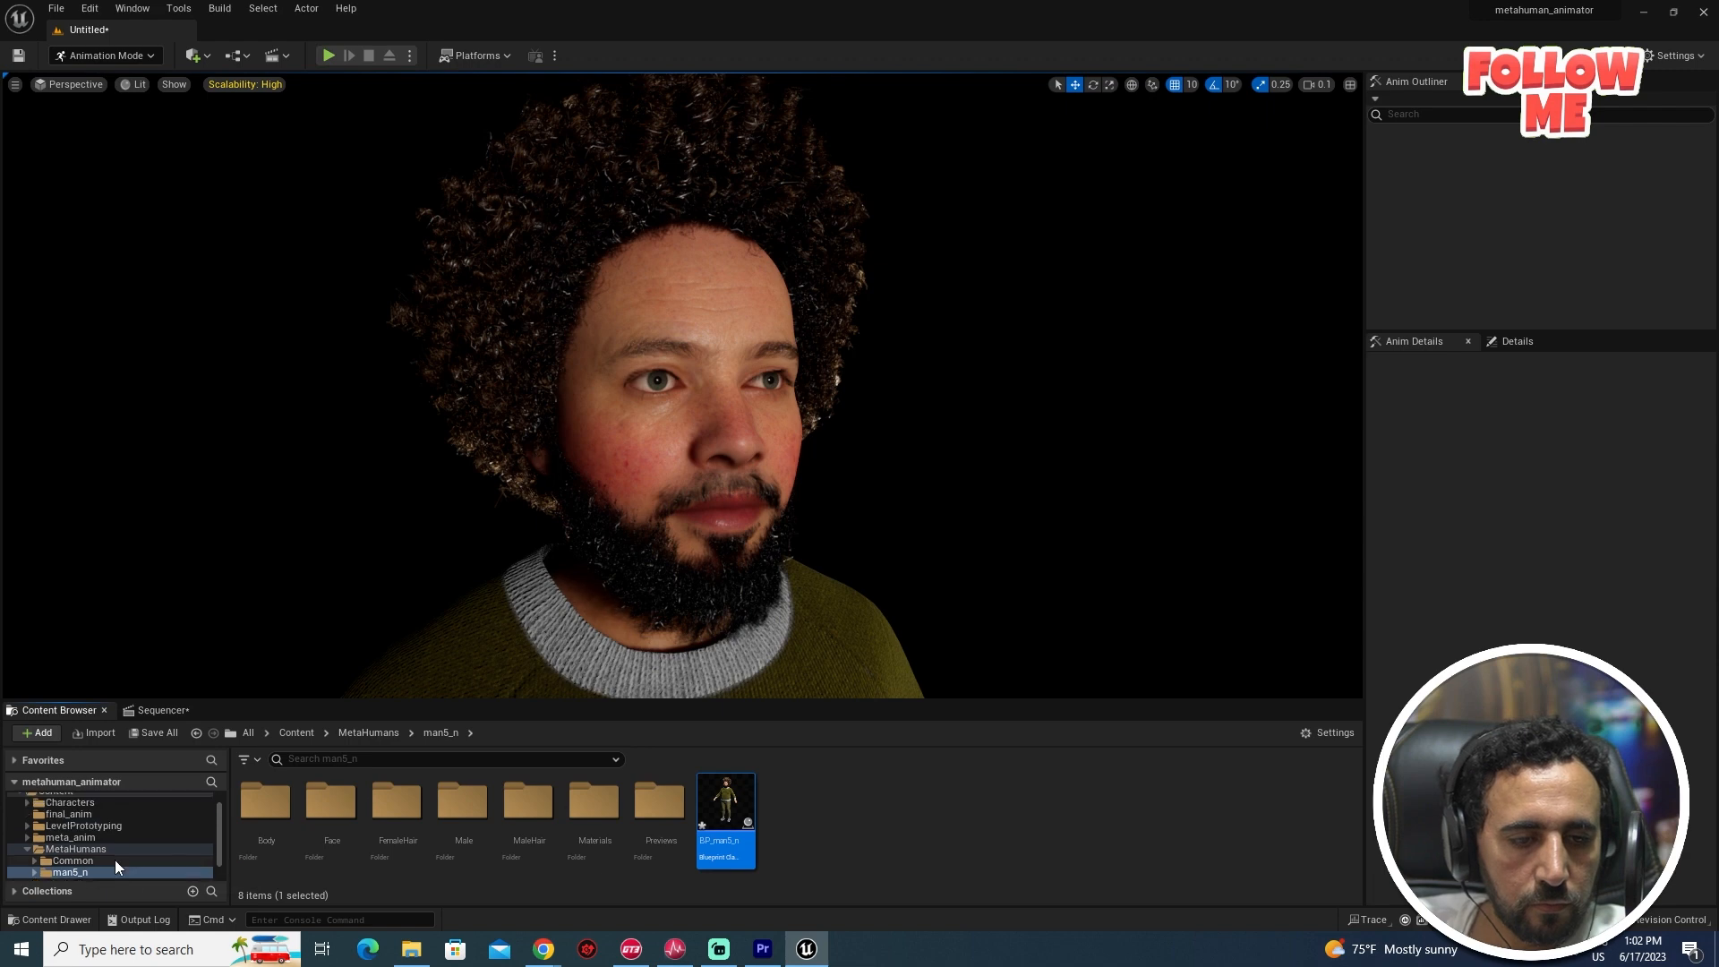
pyautogui.scroll(2, 114, 860)
pyautogui.click(93, 833)
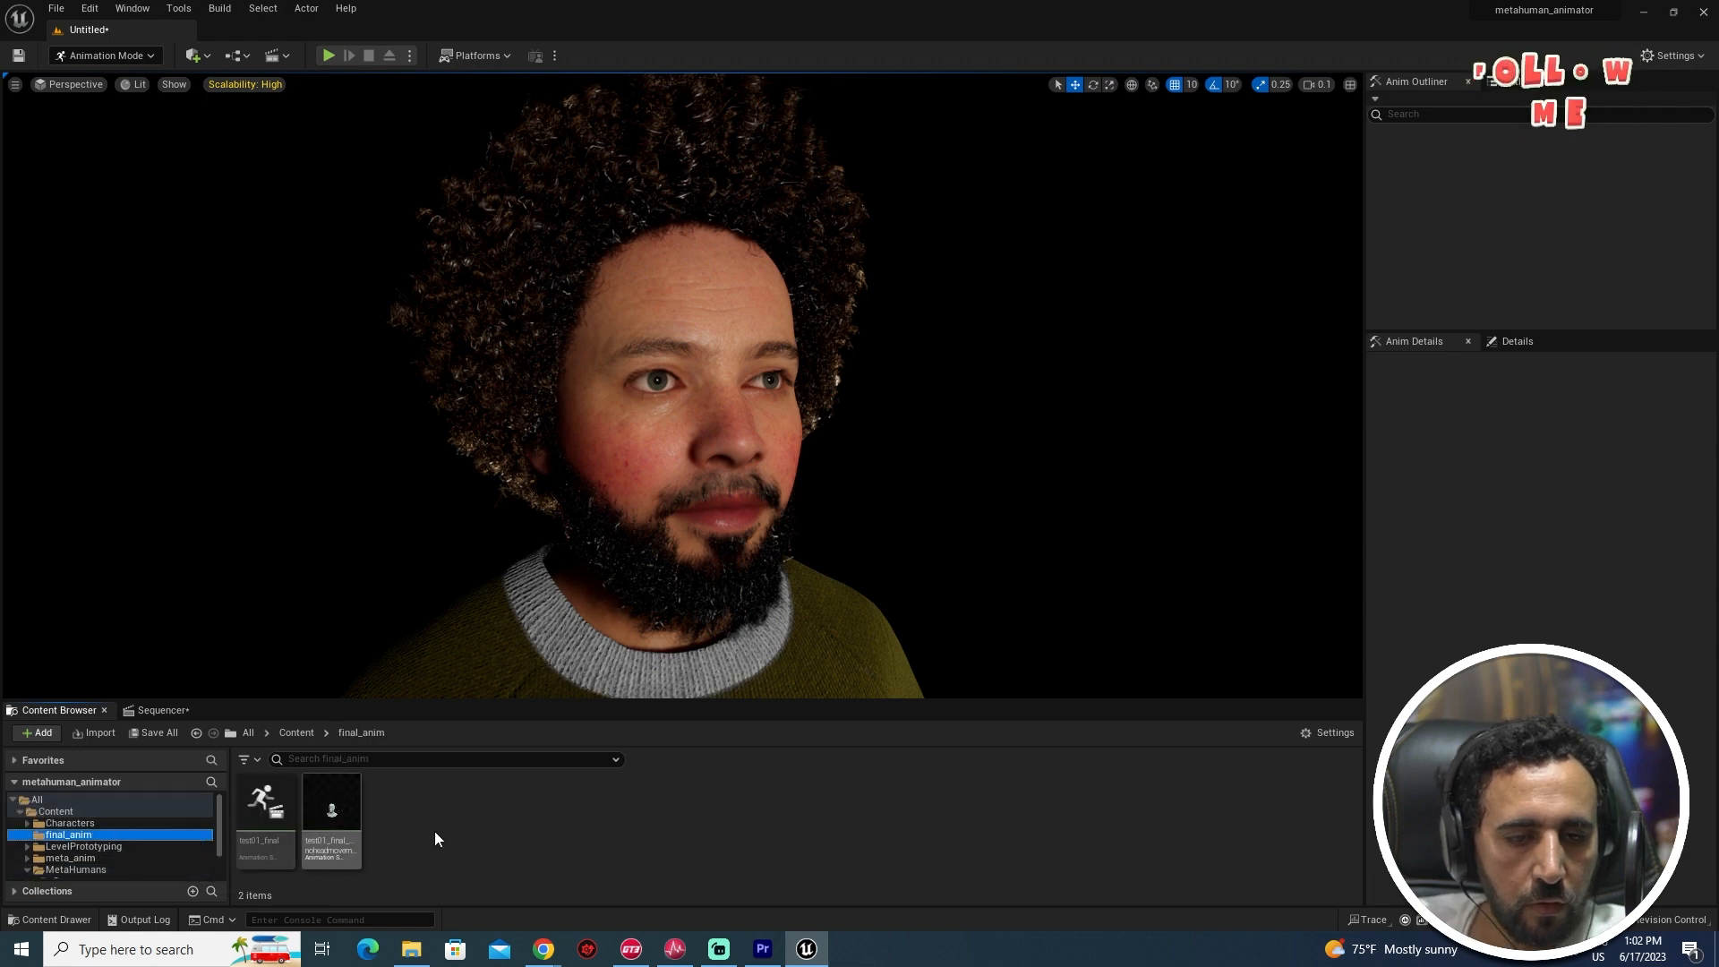
pyautogui.click(261, 799)
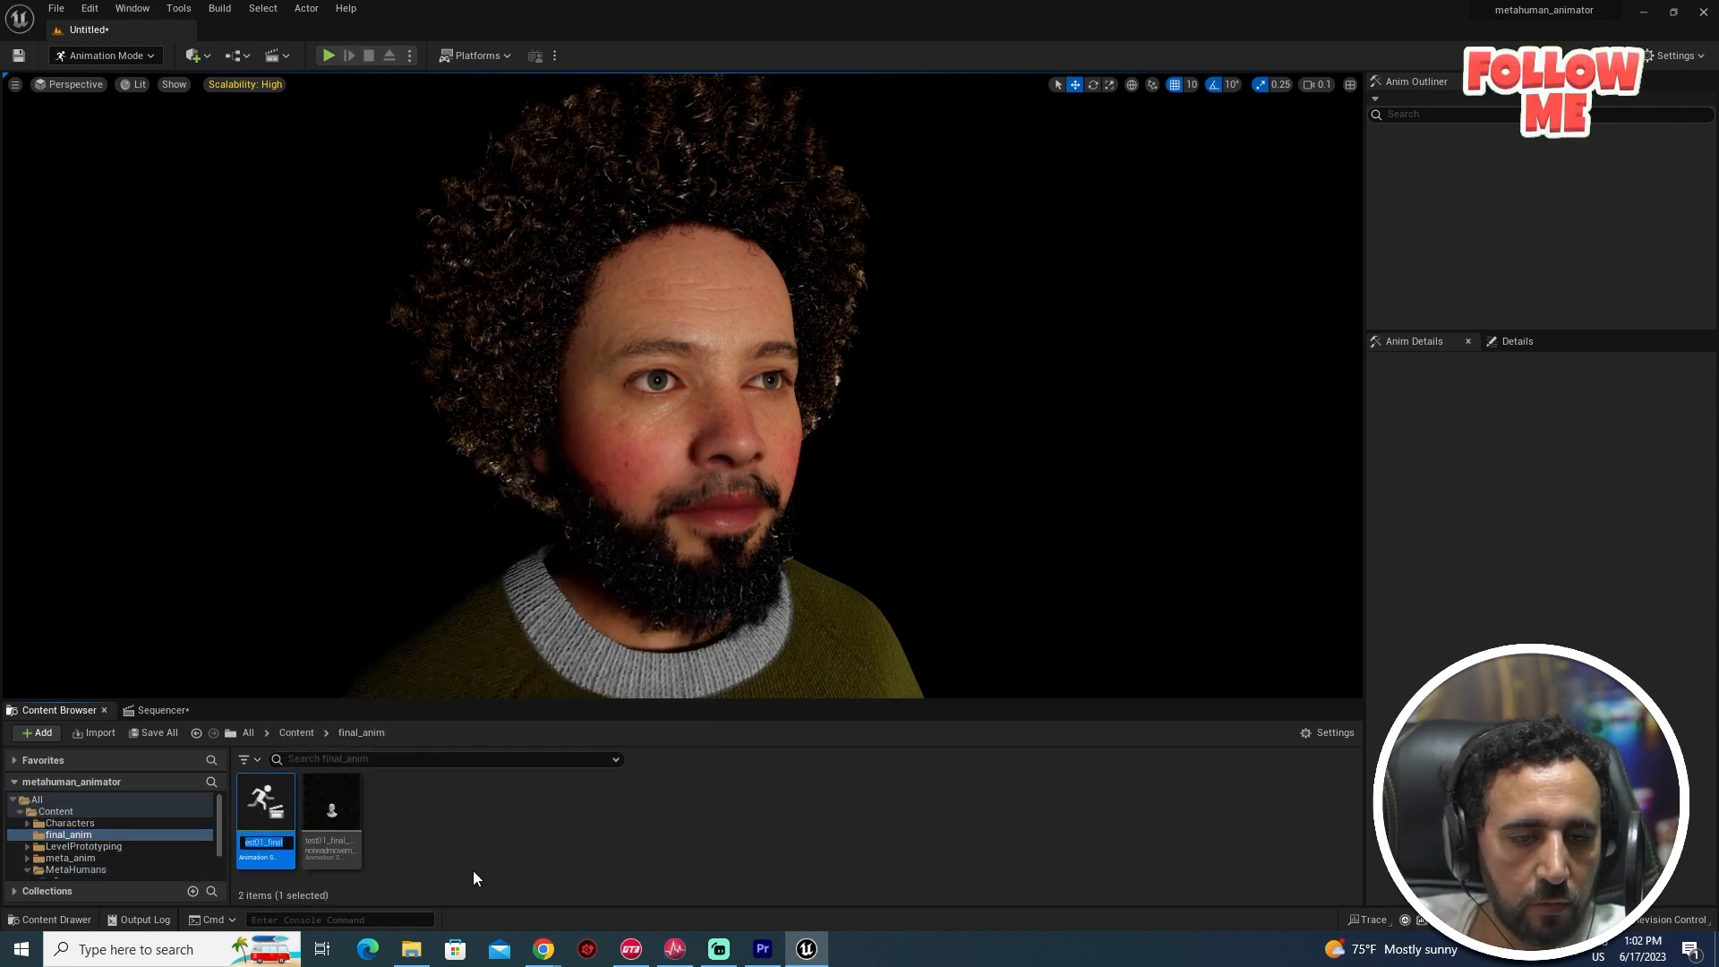
pyautogui.click(518, 838)
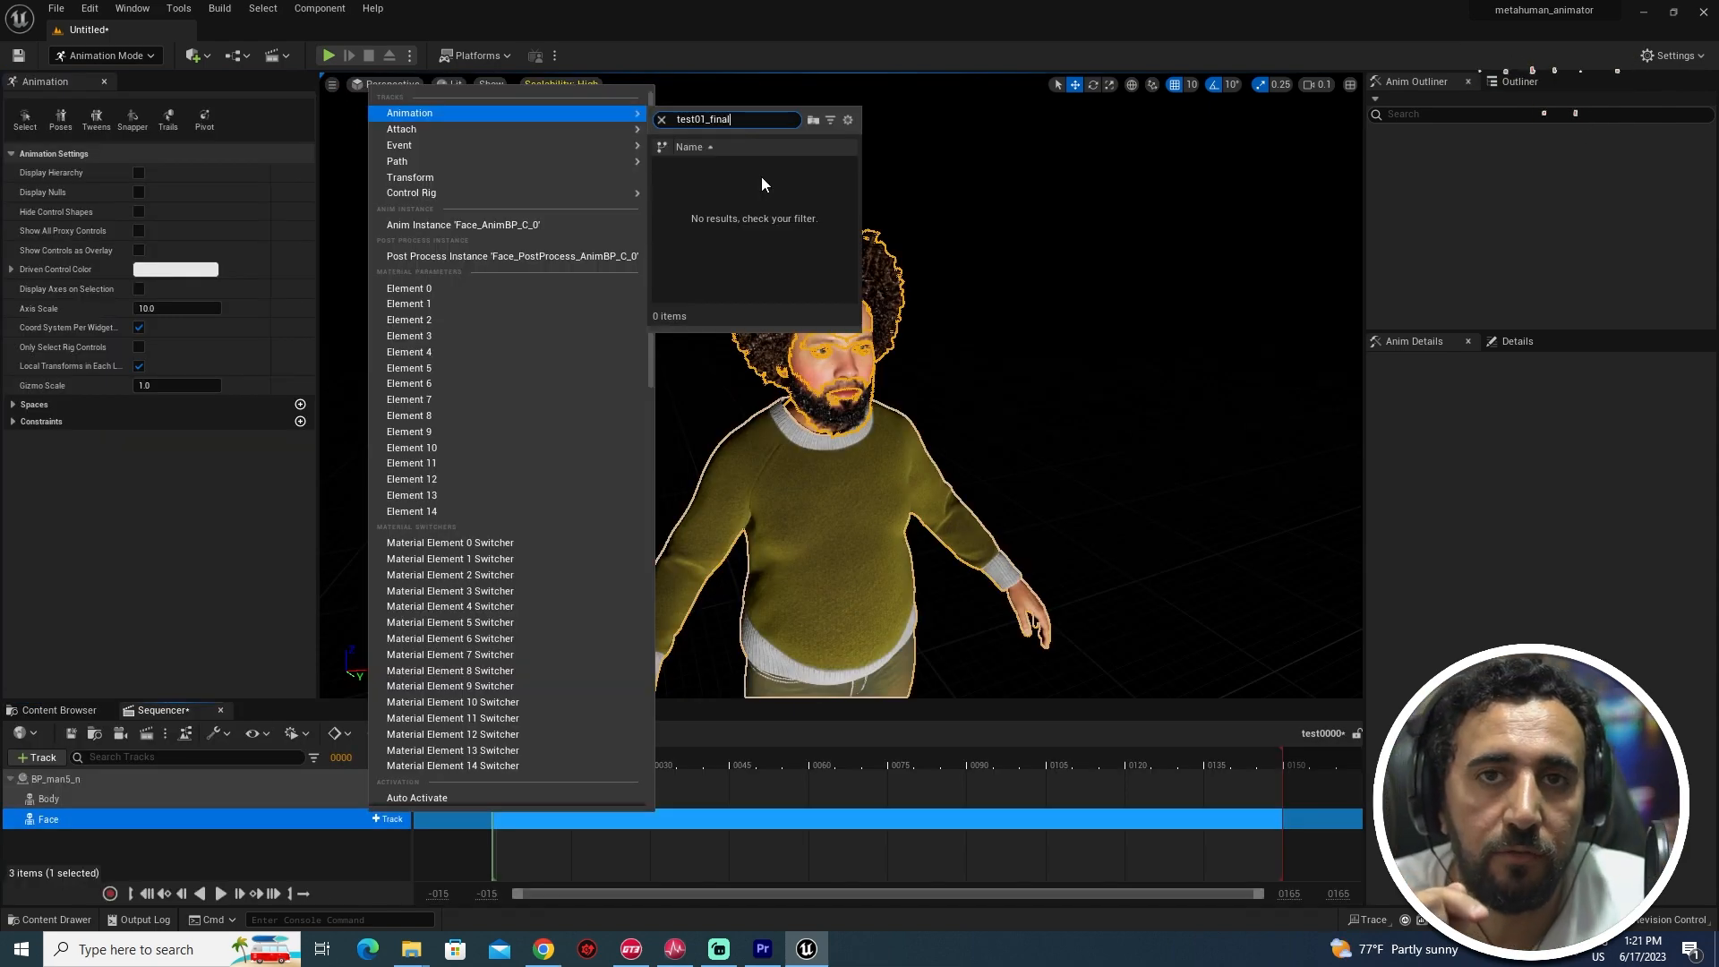
pyautogui.click(1148, 276)
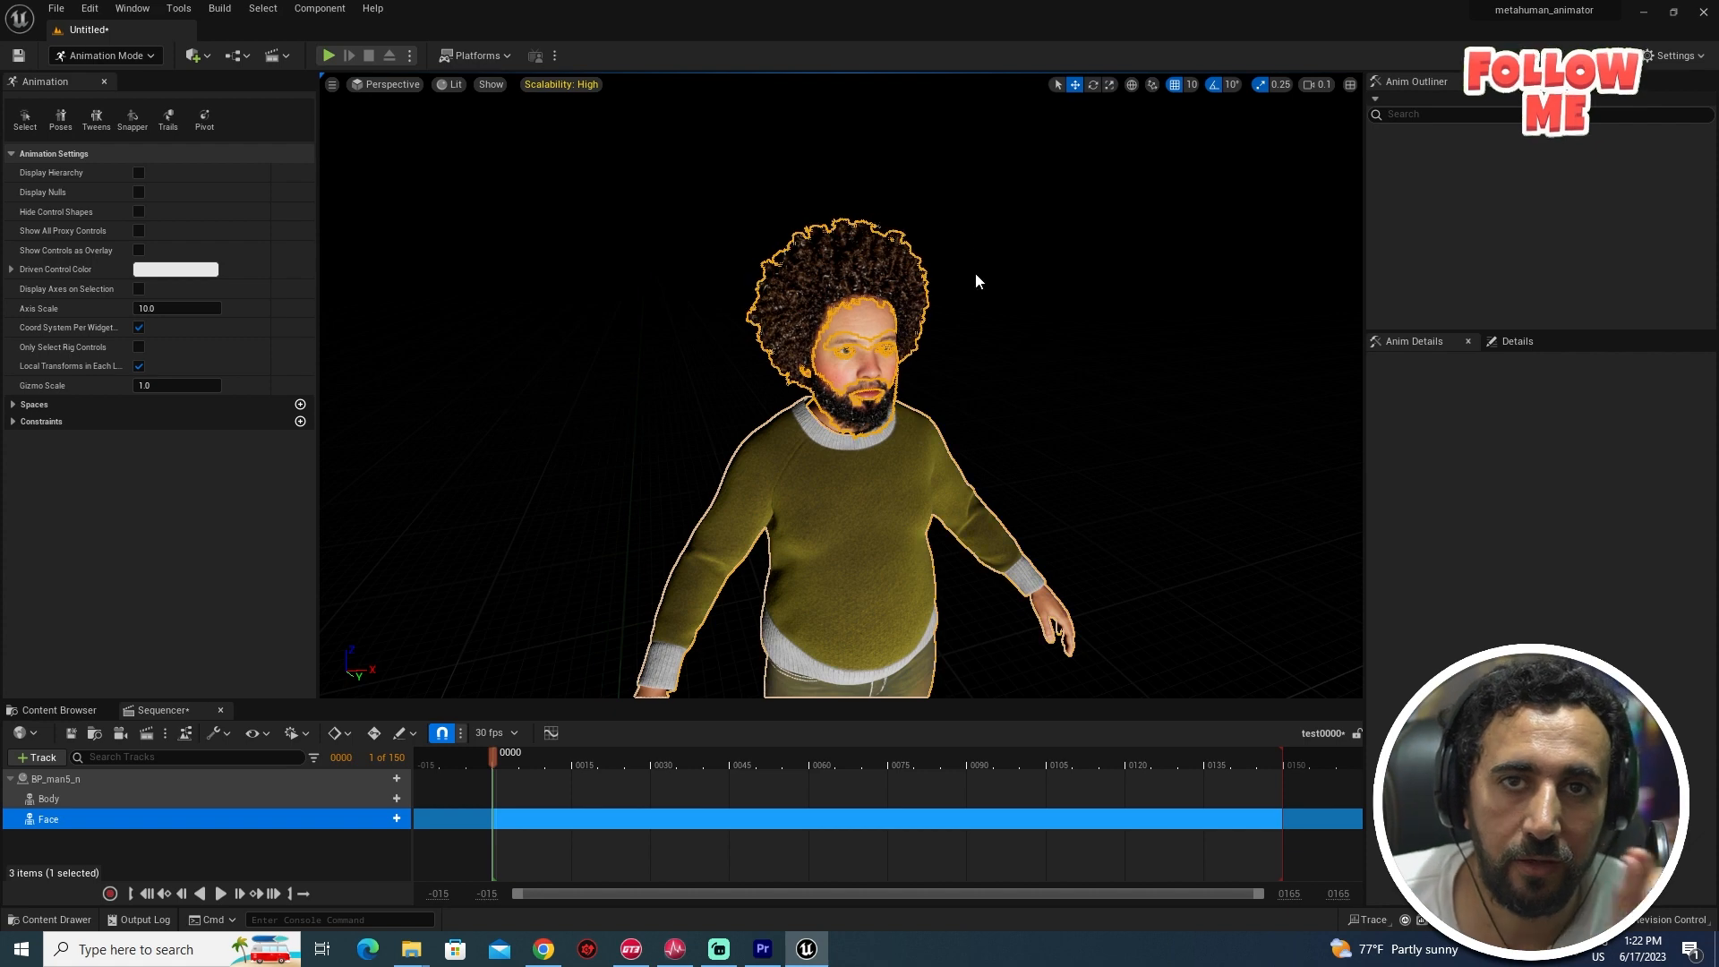
pyautogui.click(985, 214)
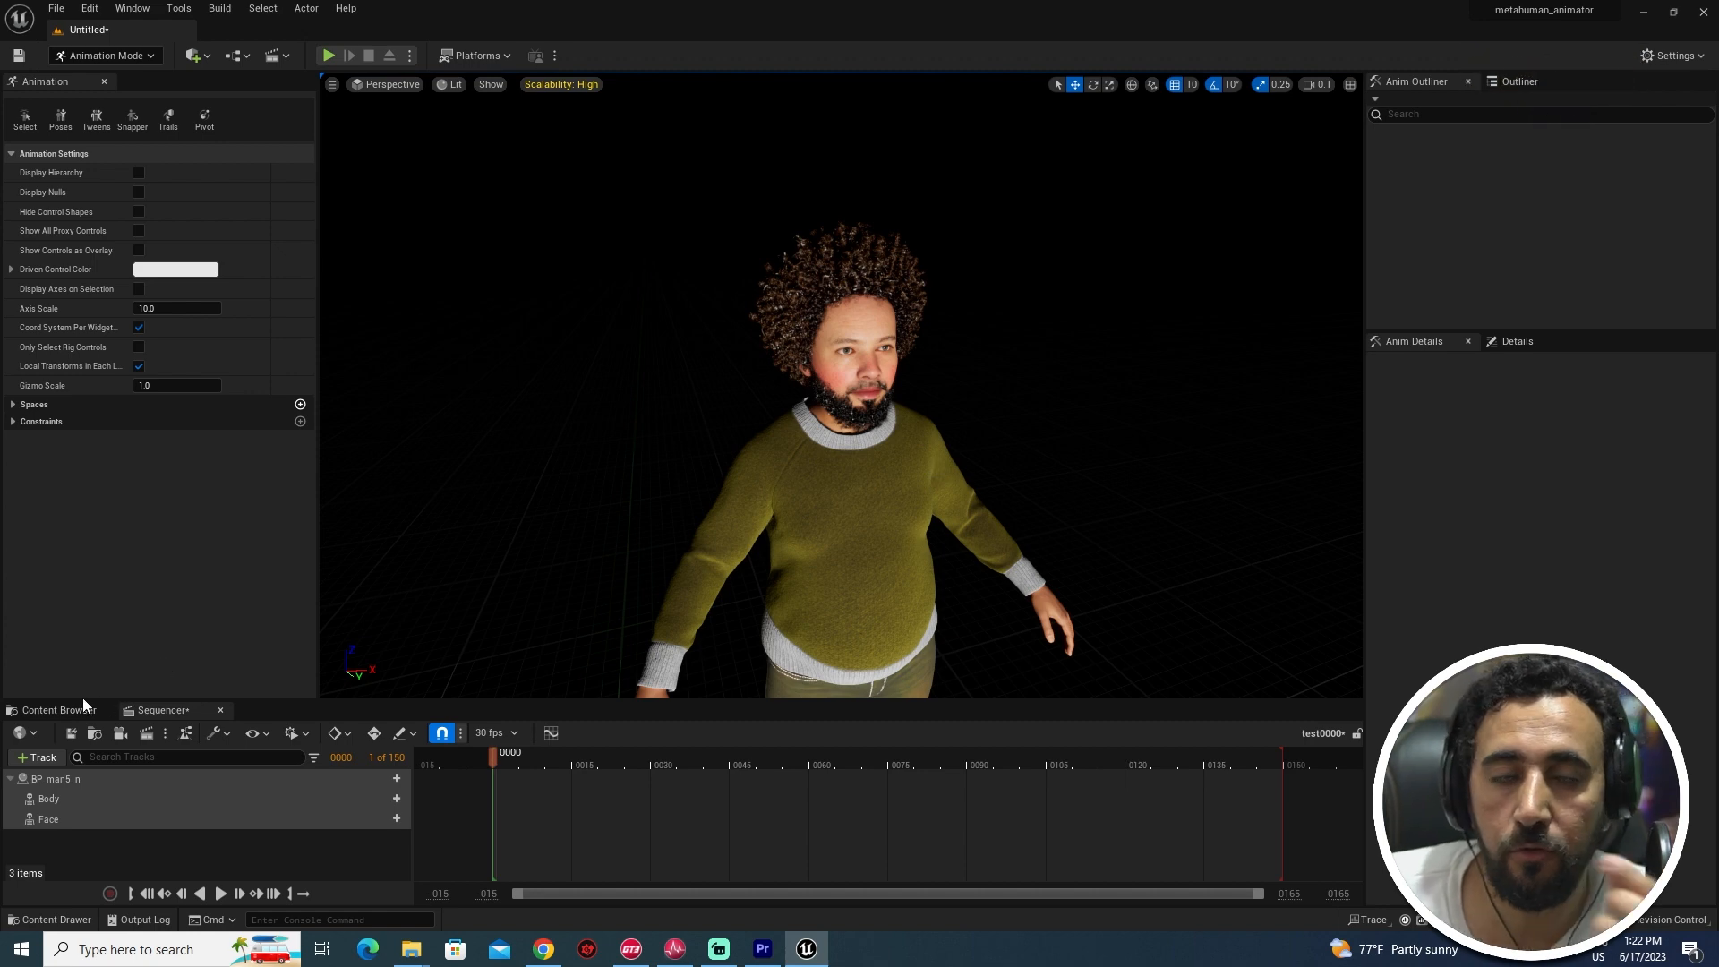
# - Export test01_final as the FBX file test001 to the Desktop
pyautogui.click(55, 711)
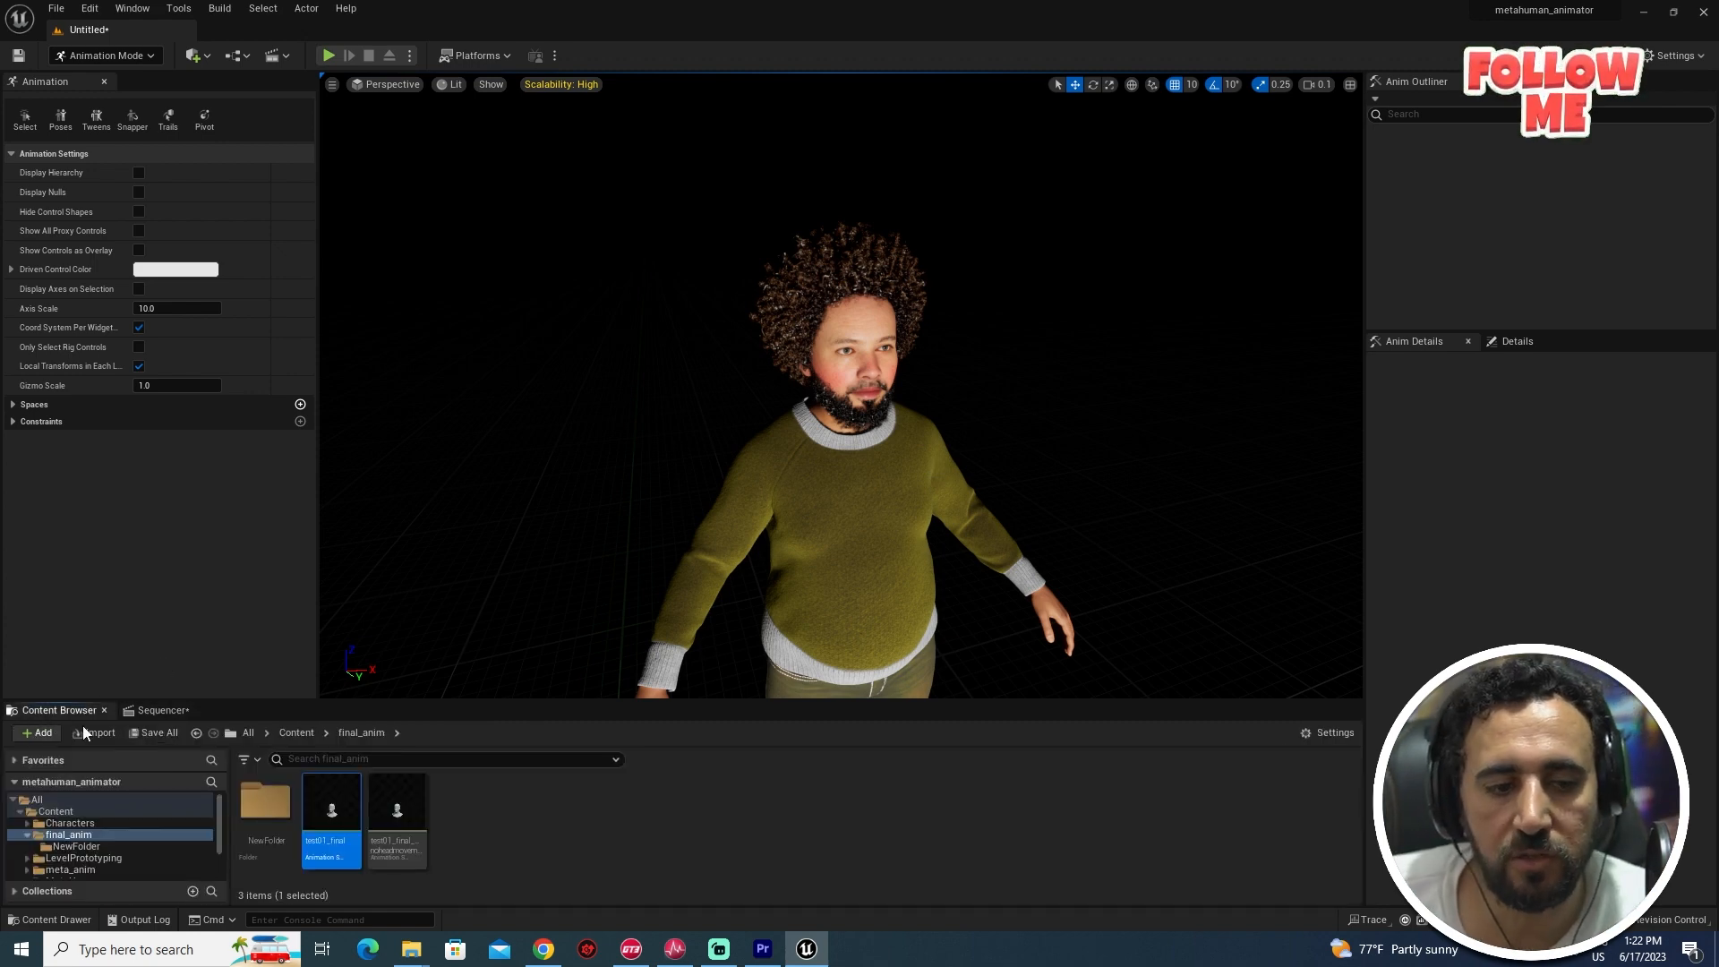
pyautogui.moveTo(349, 810); pyautogui.dragTo(378, 835)
pyautogui.rightClick(329, 805)
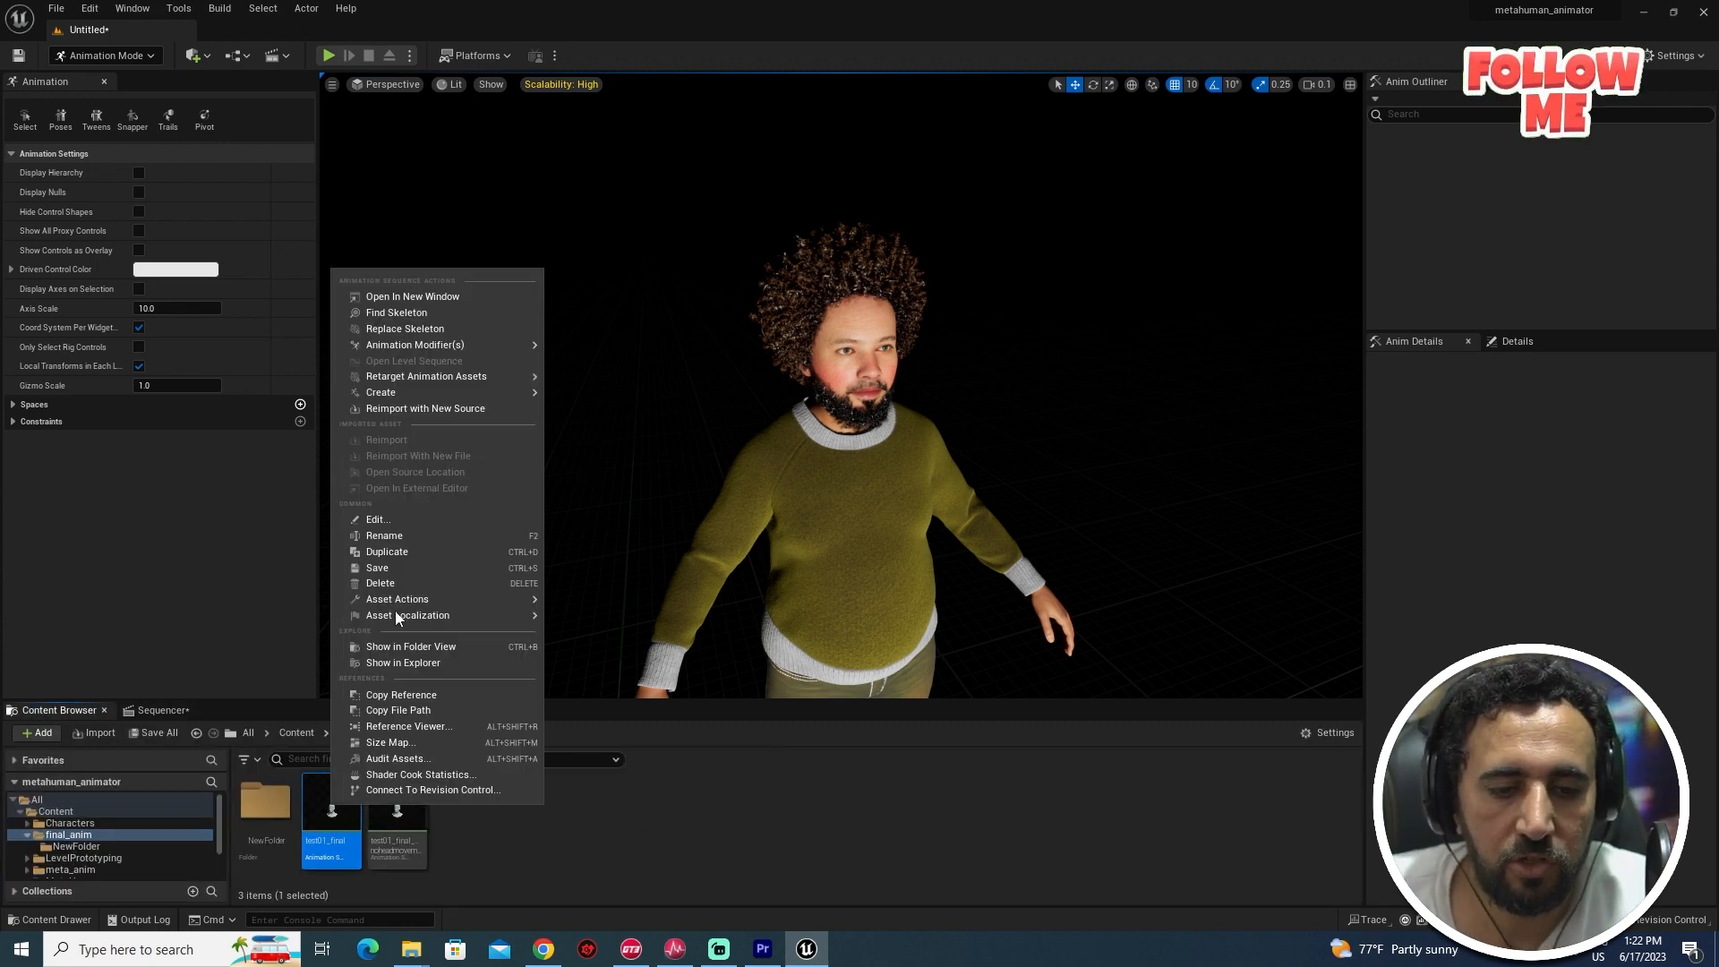
pyautogui.moveTo(442, 344)
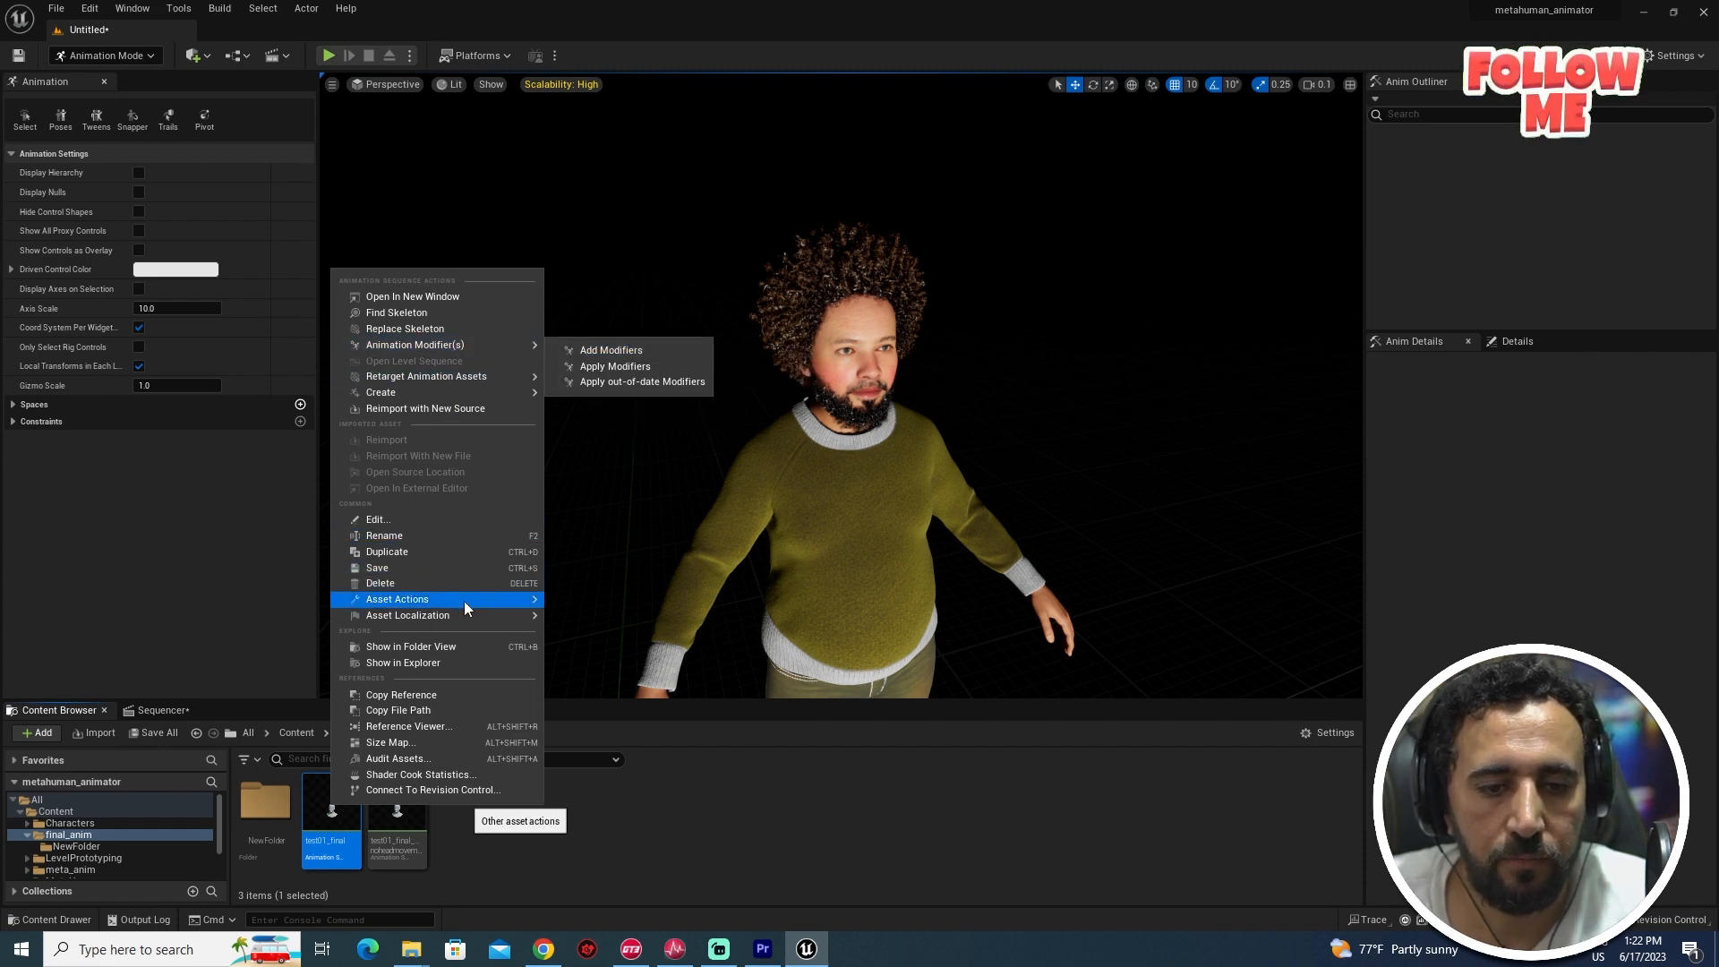
pyautogui.moveTo(501, 598)
pyautogui.click(600, 667)
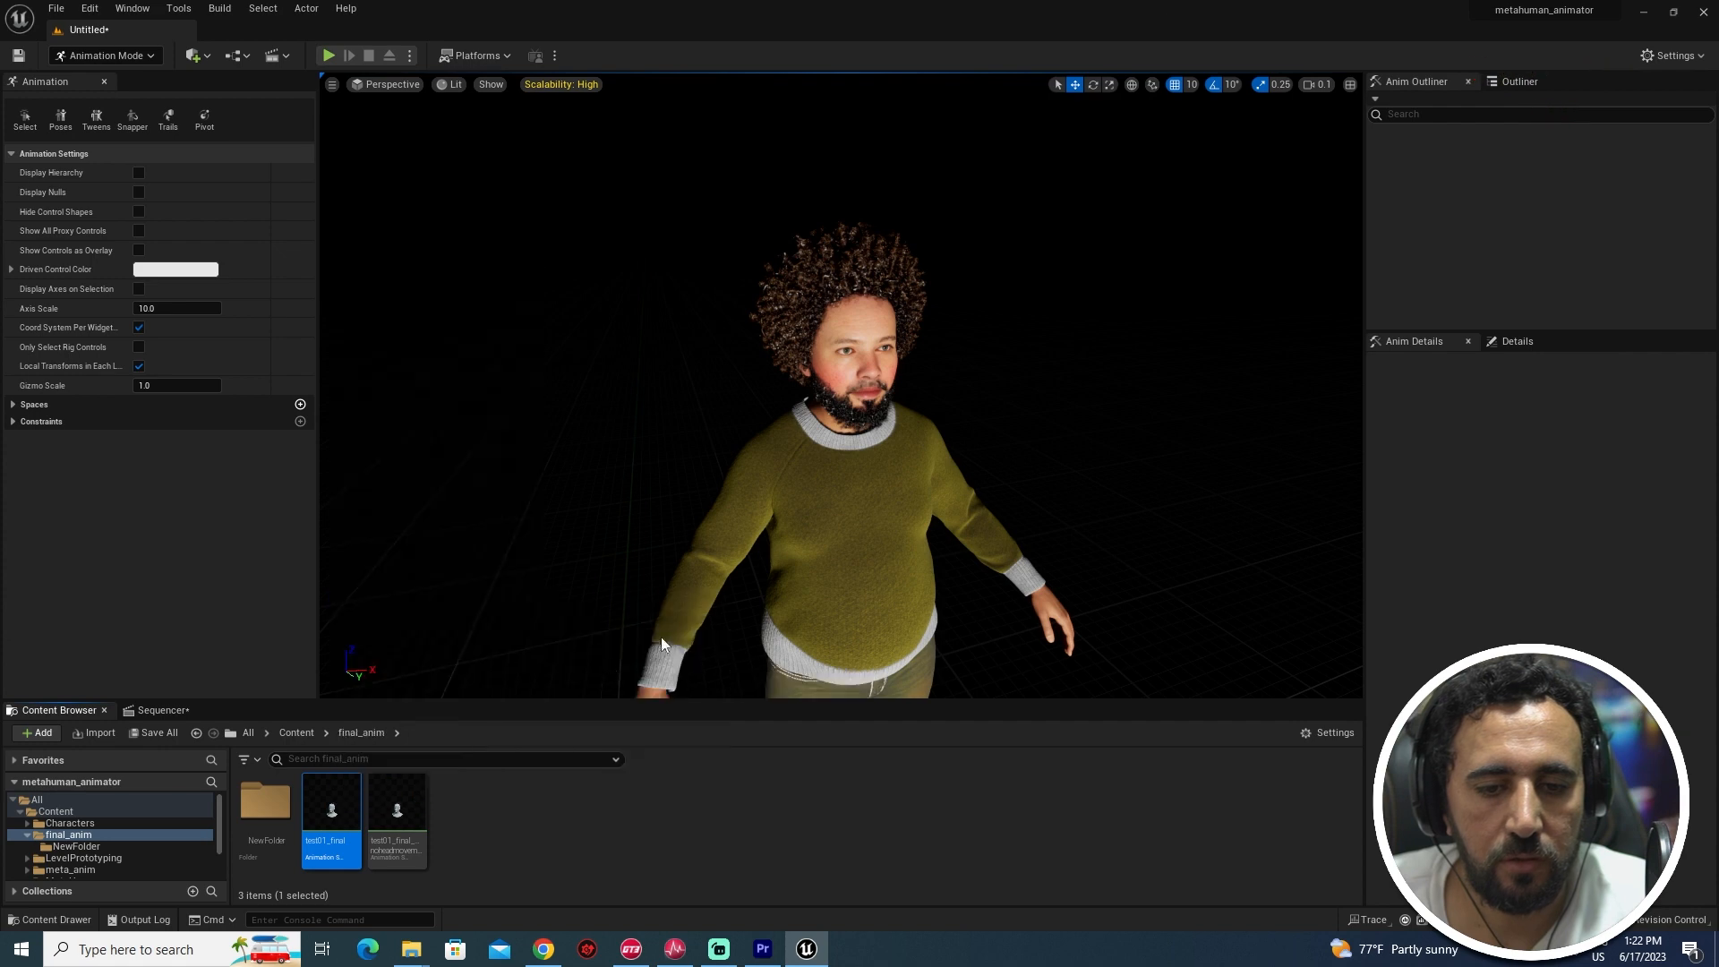
pyautogui.write('test tes')
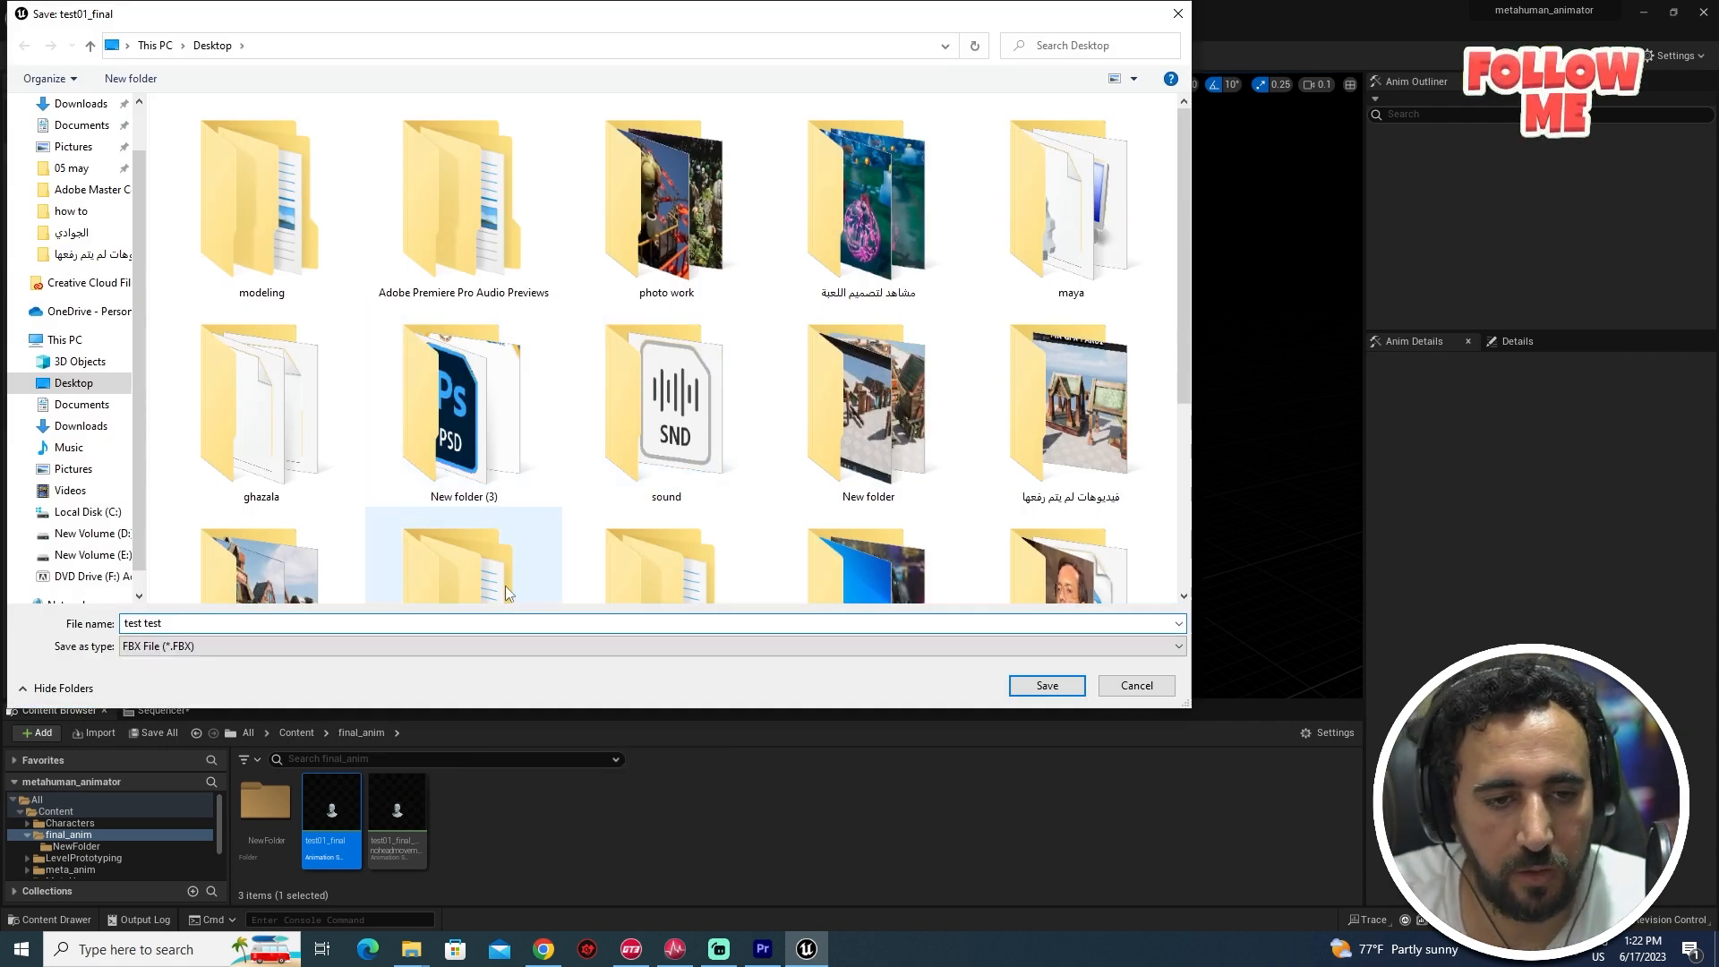
pyautogui.write('t')
pyautogui.press('BackSpace')
pyautogui.press('BackSpace')
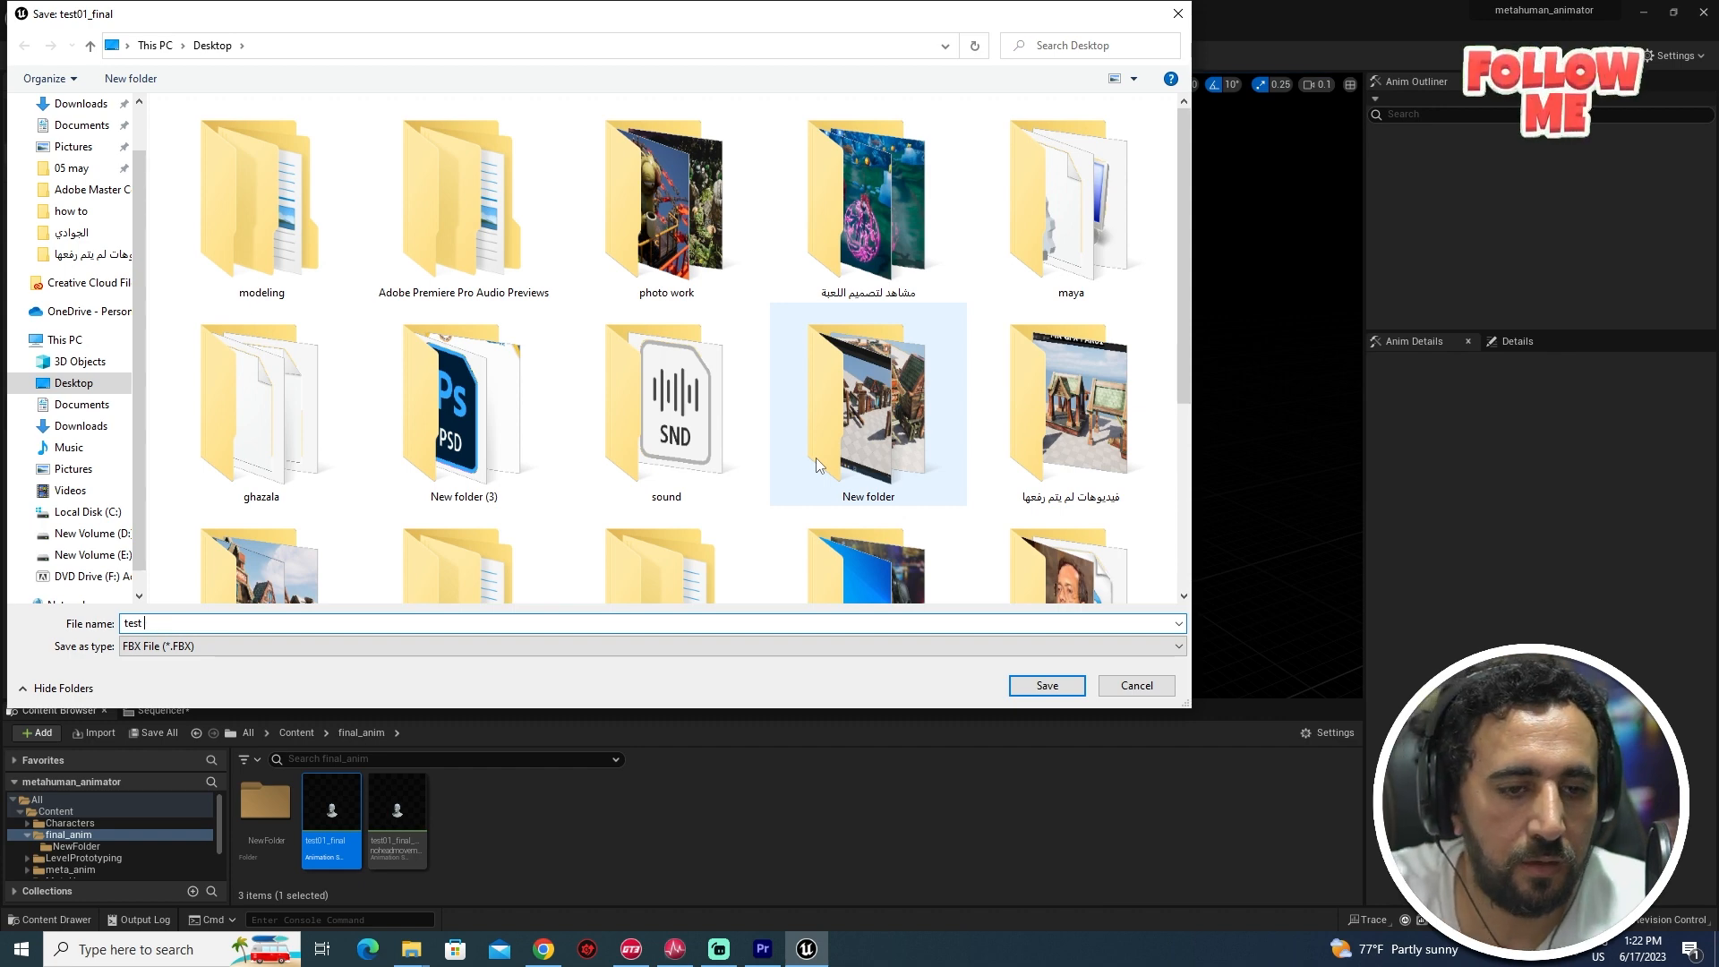
pyautogui.write('001')
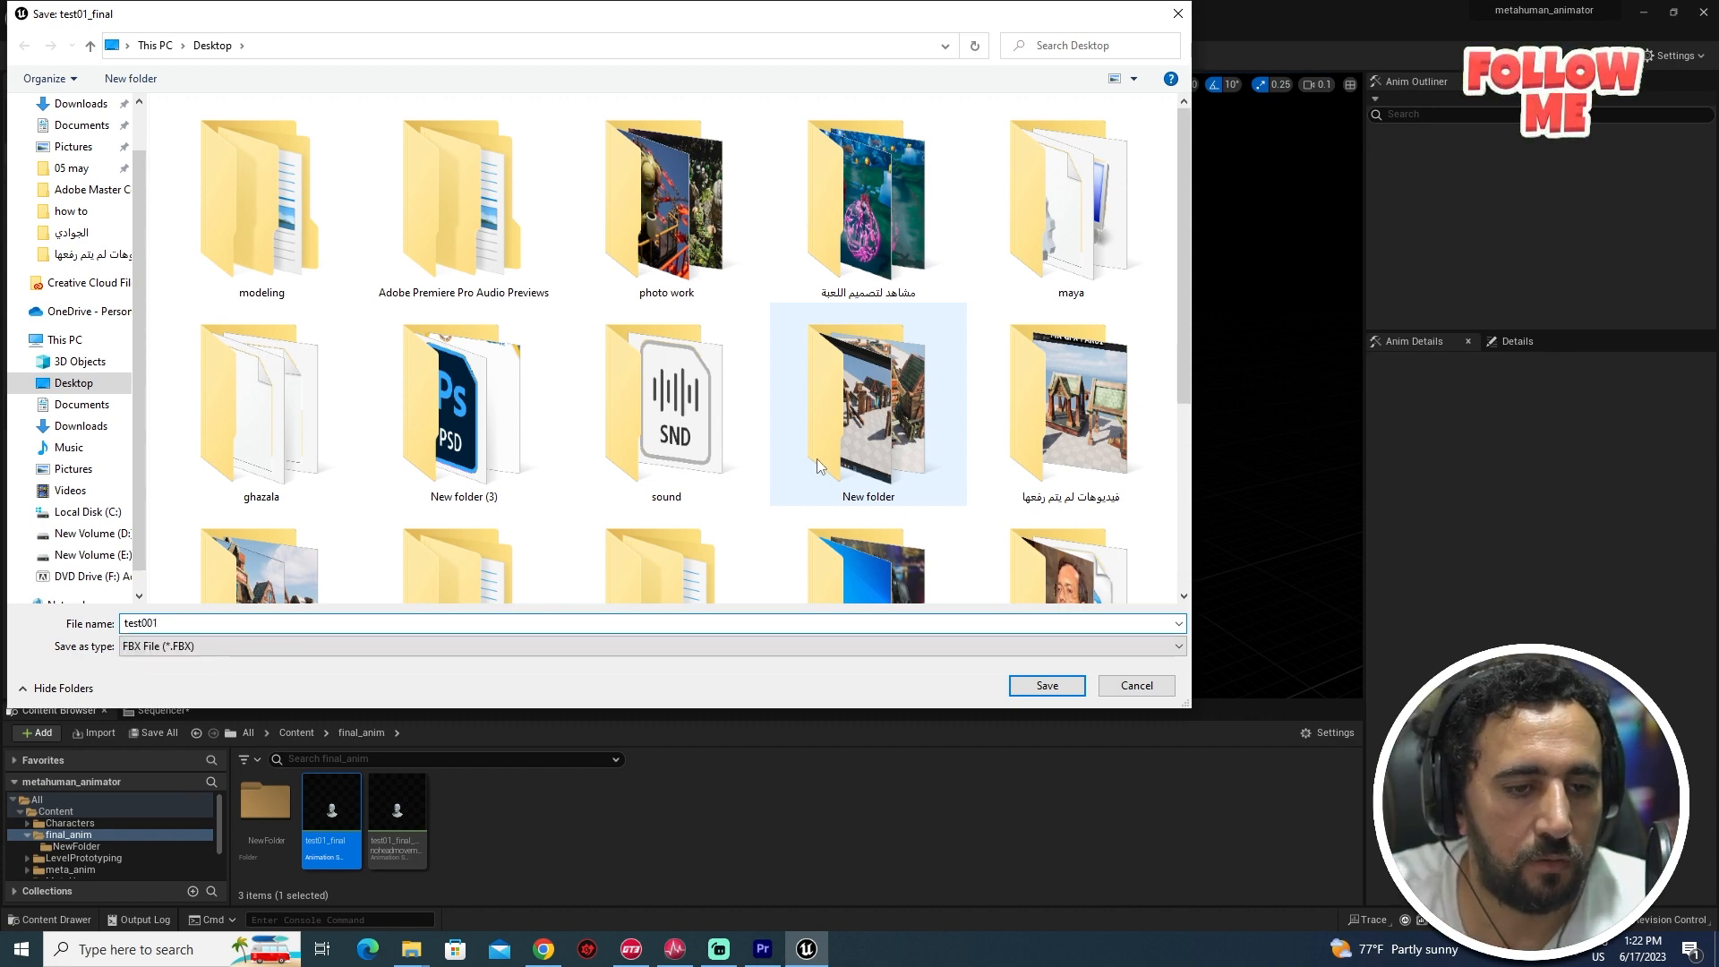
pyautogui.click(1047, 686)
pyautogui.click(979, 670)
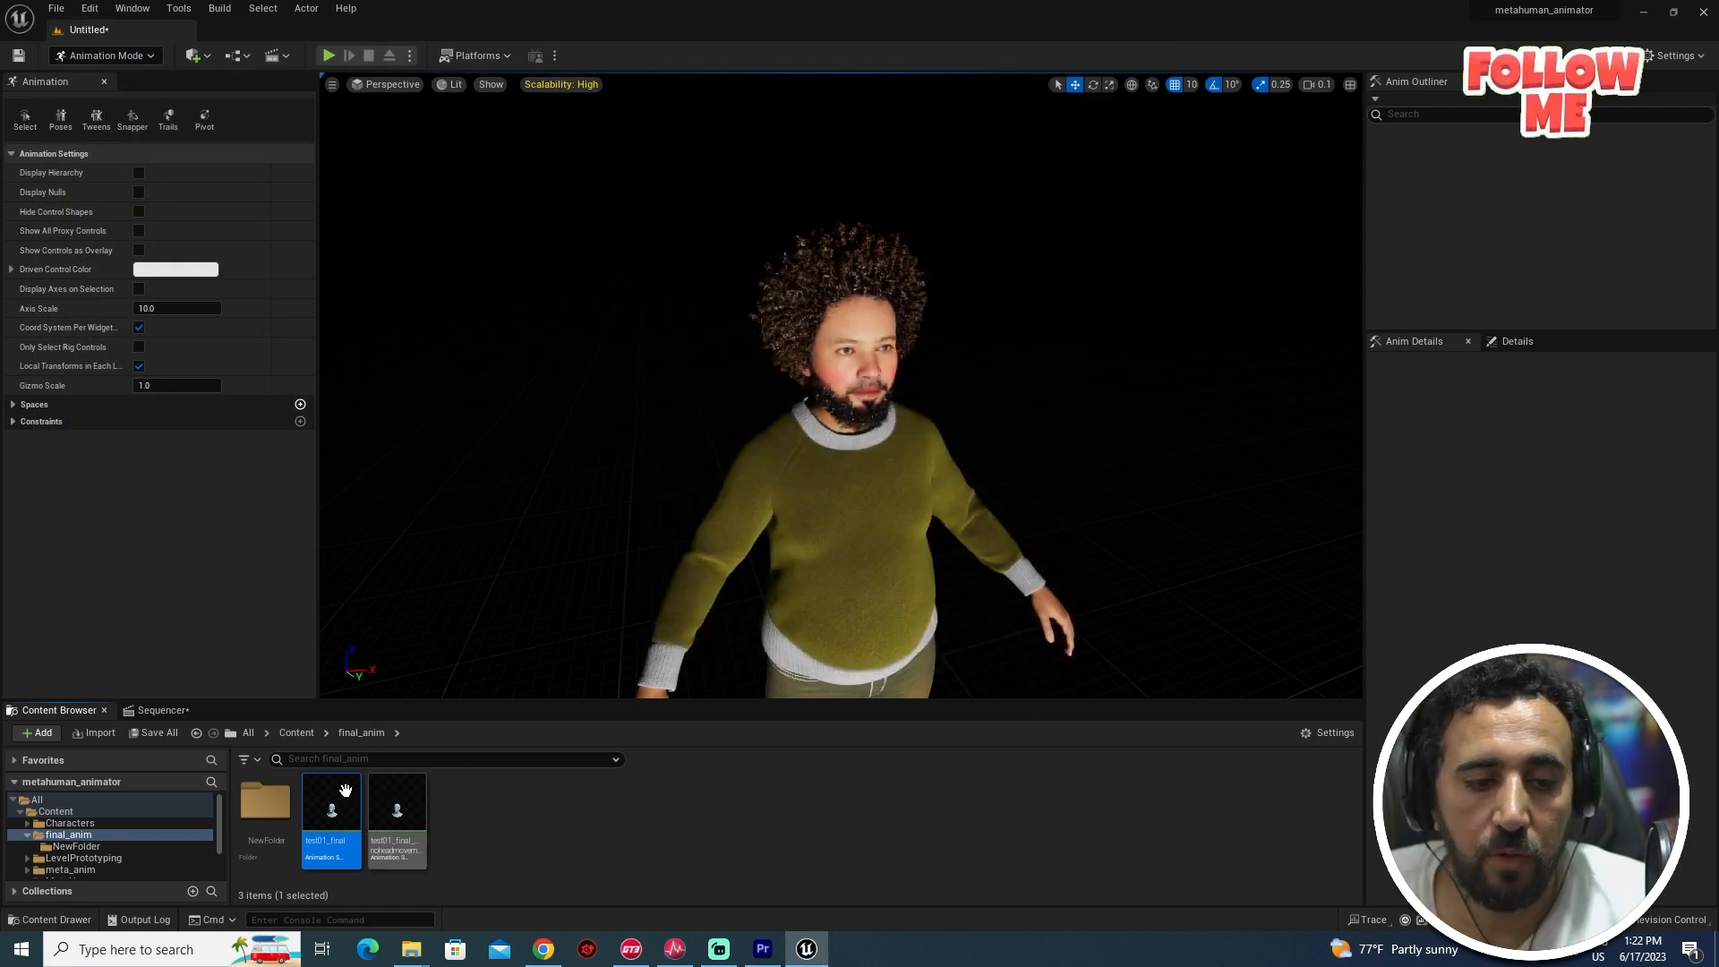
# - Create a new folder NewFolder1 inside final_anim and open it
pyautogui.click(600, 838)
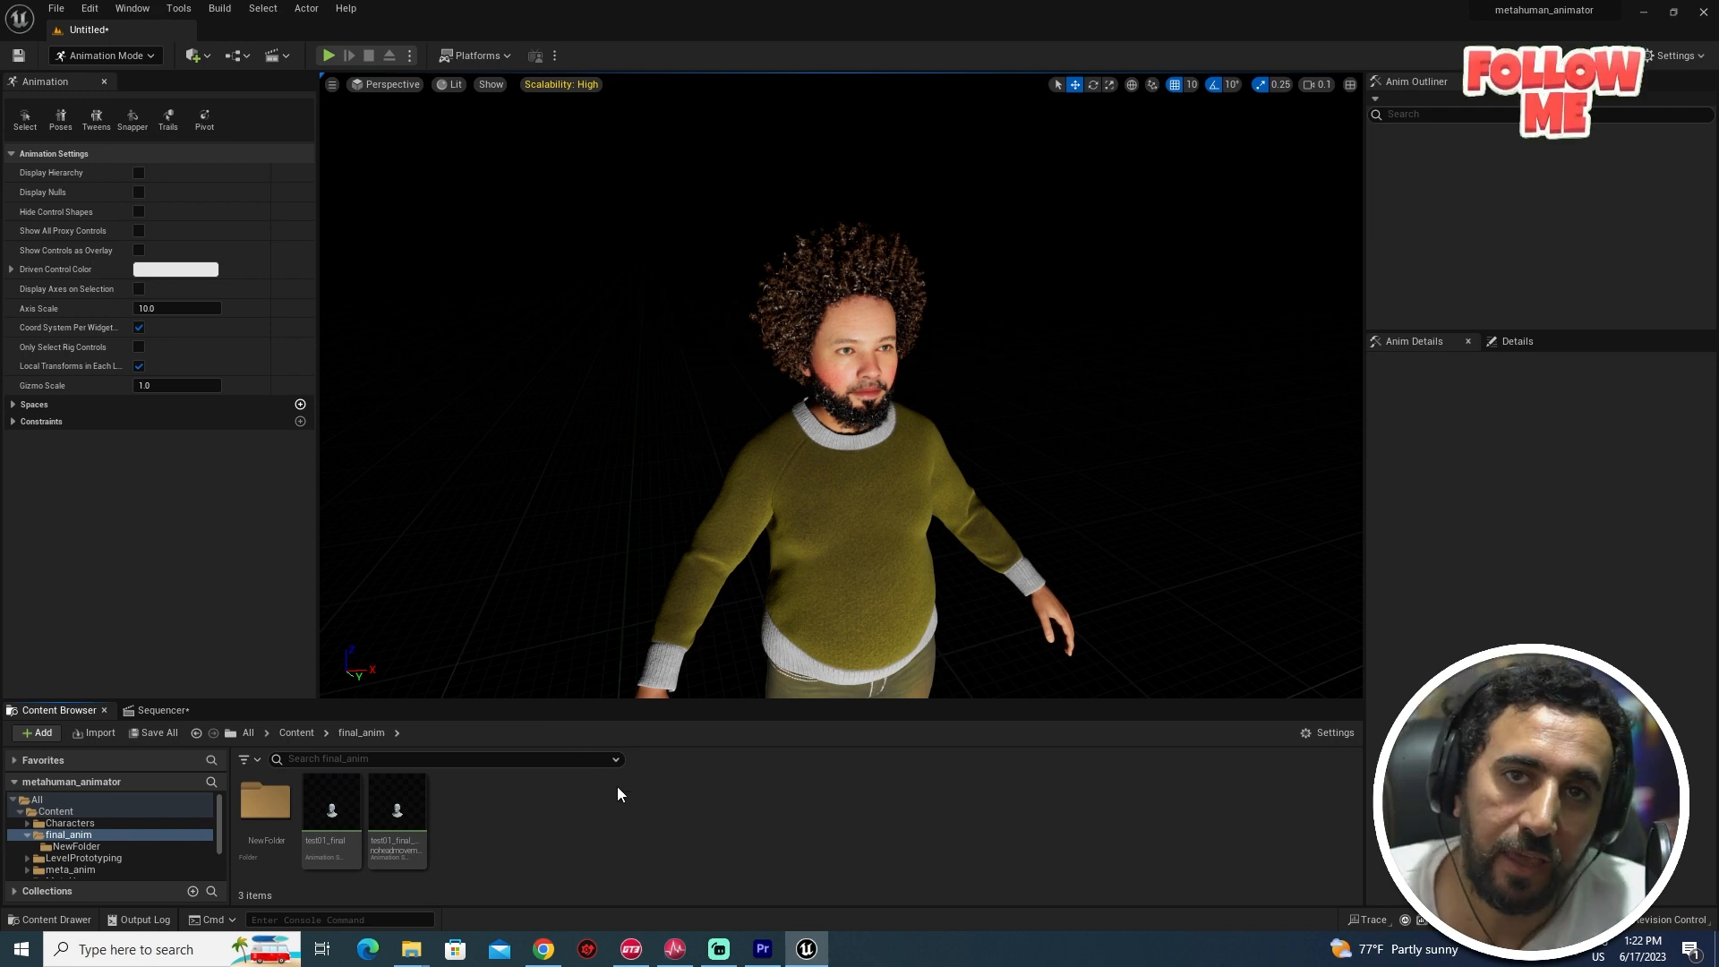
pyautogui.rightClick(722, 832)
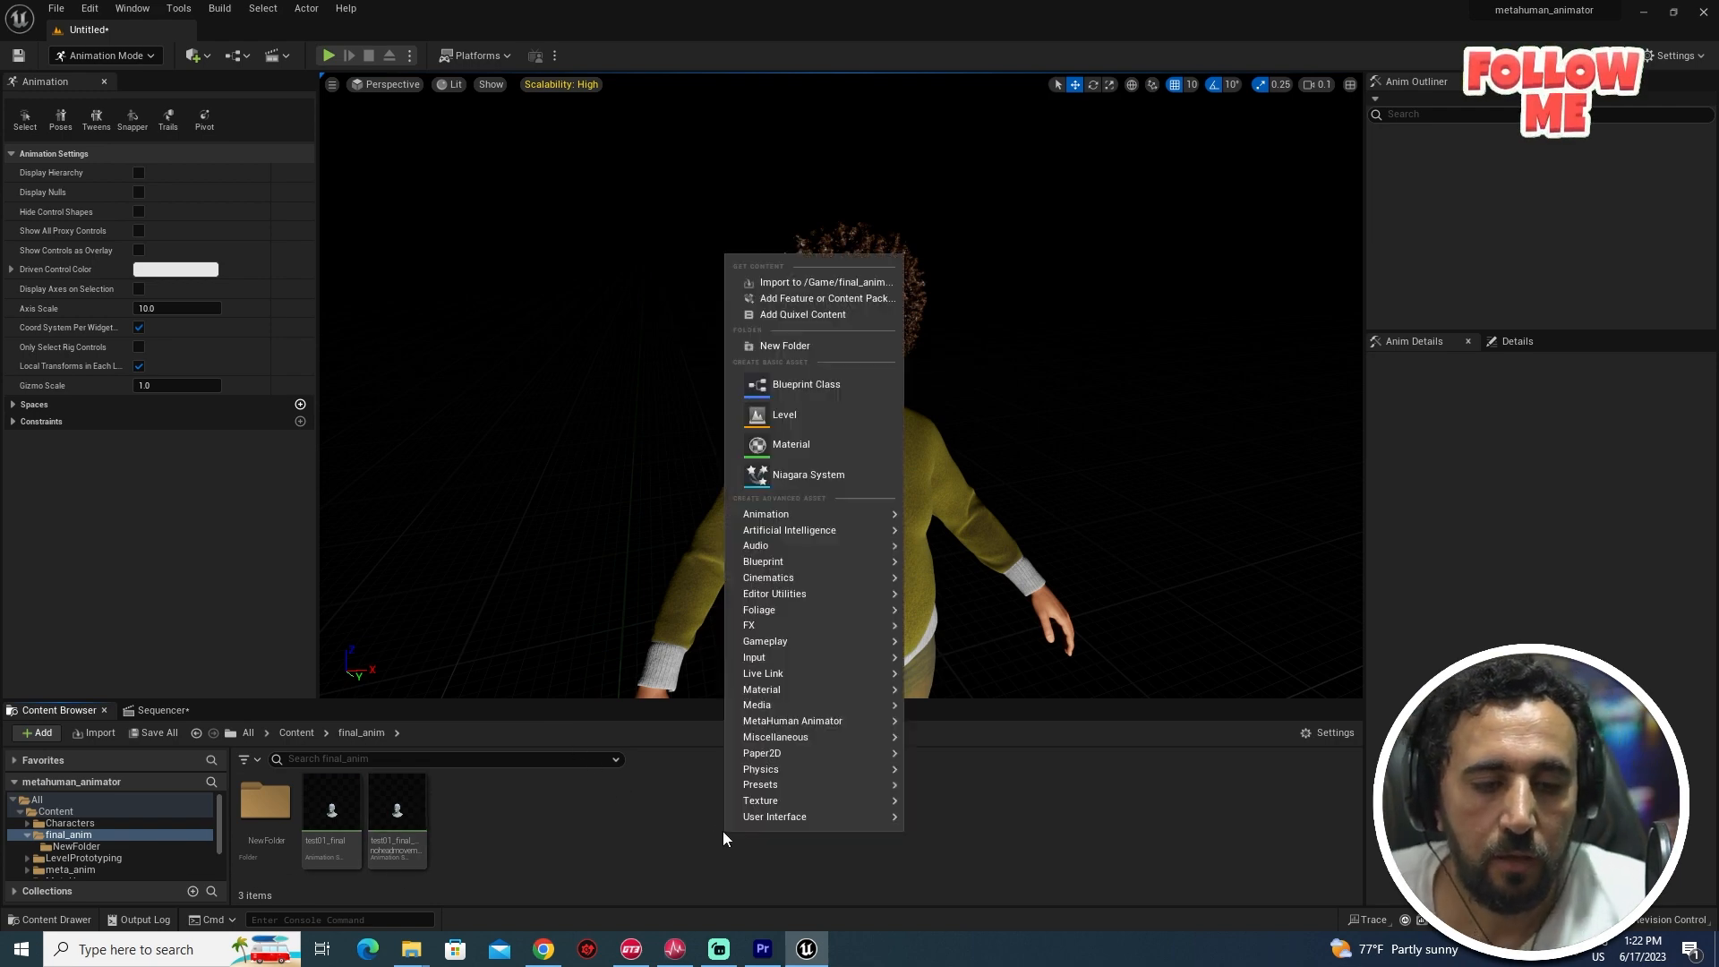
pyautogui.click(768, 384)
pyautogui.press('Return')
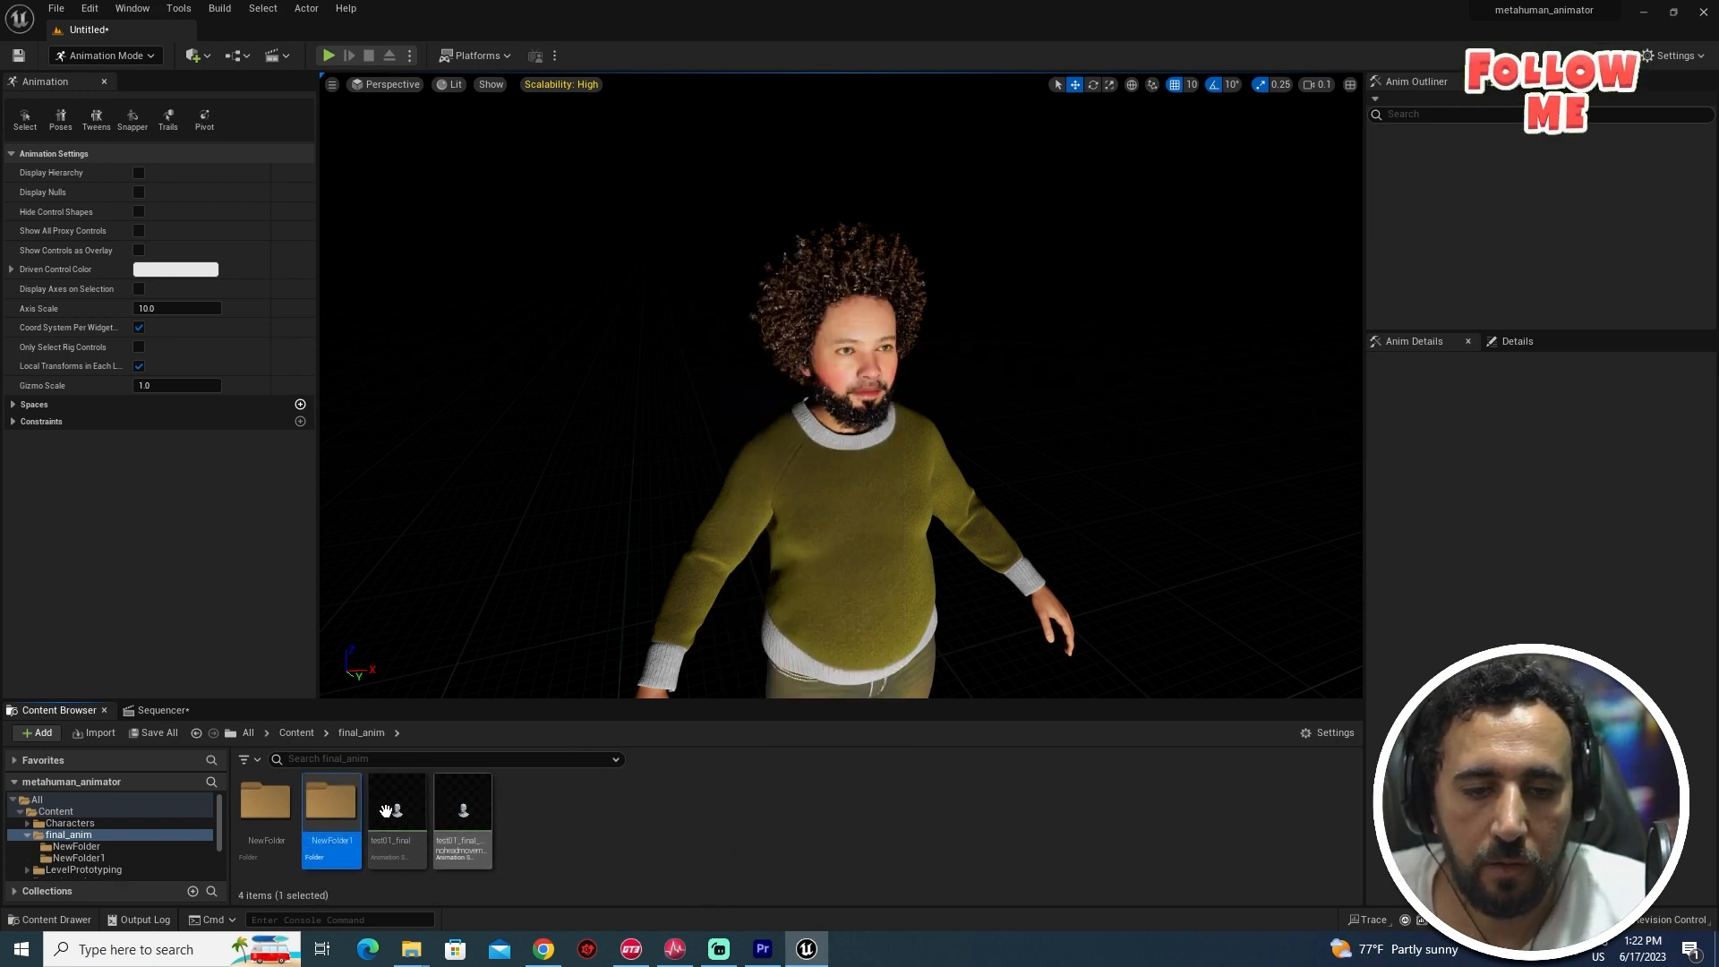
pyautogui.doubleClick(330, 803)
pyautogui.rightClick(503, 830)
pyautogui.click(270, 780)
# - Import test001.fbx as an animation using Face_Archetype_Skeleton, then close its preview
pyautogui.click(95, 732)
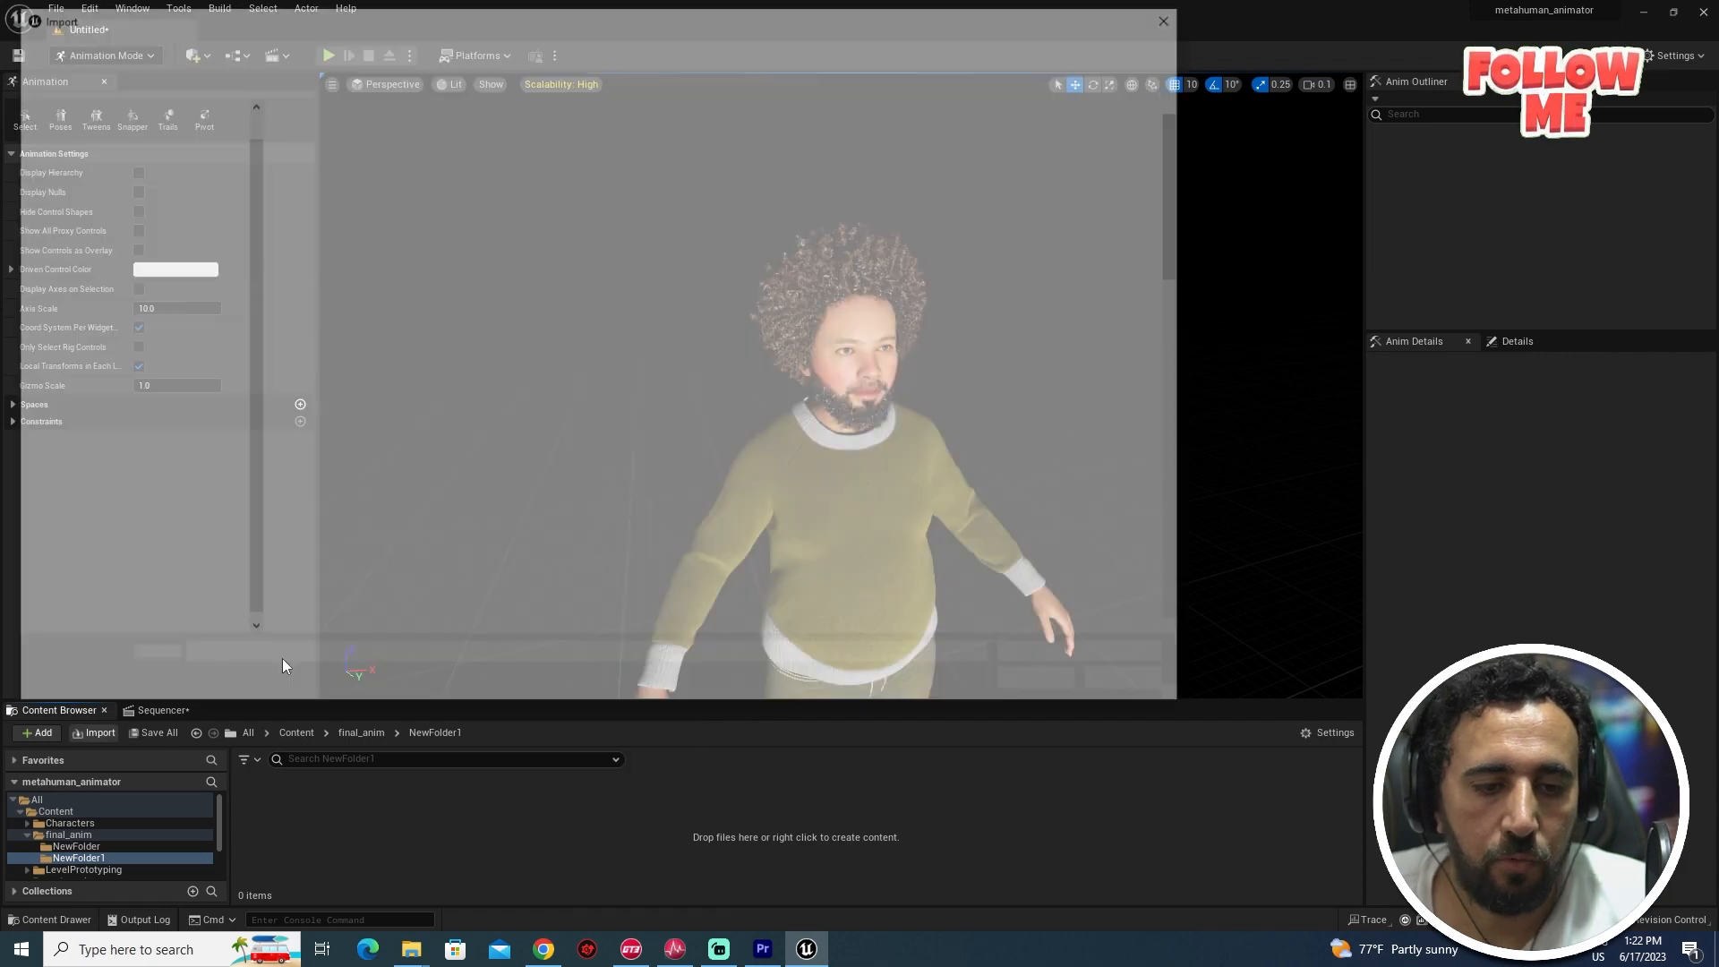
pyautogui.scroll(-10, 605, 437)
pyautogui.click(627, 591)
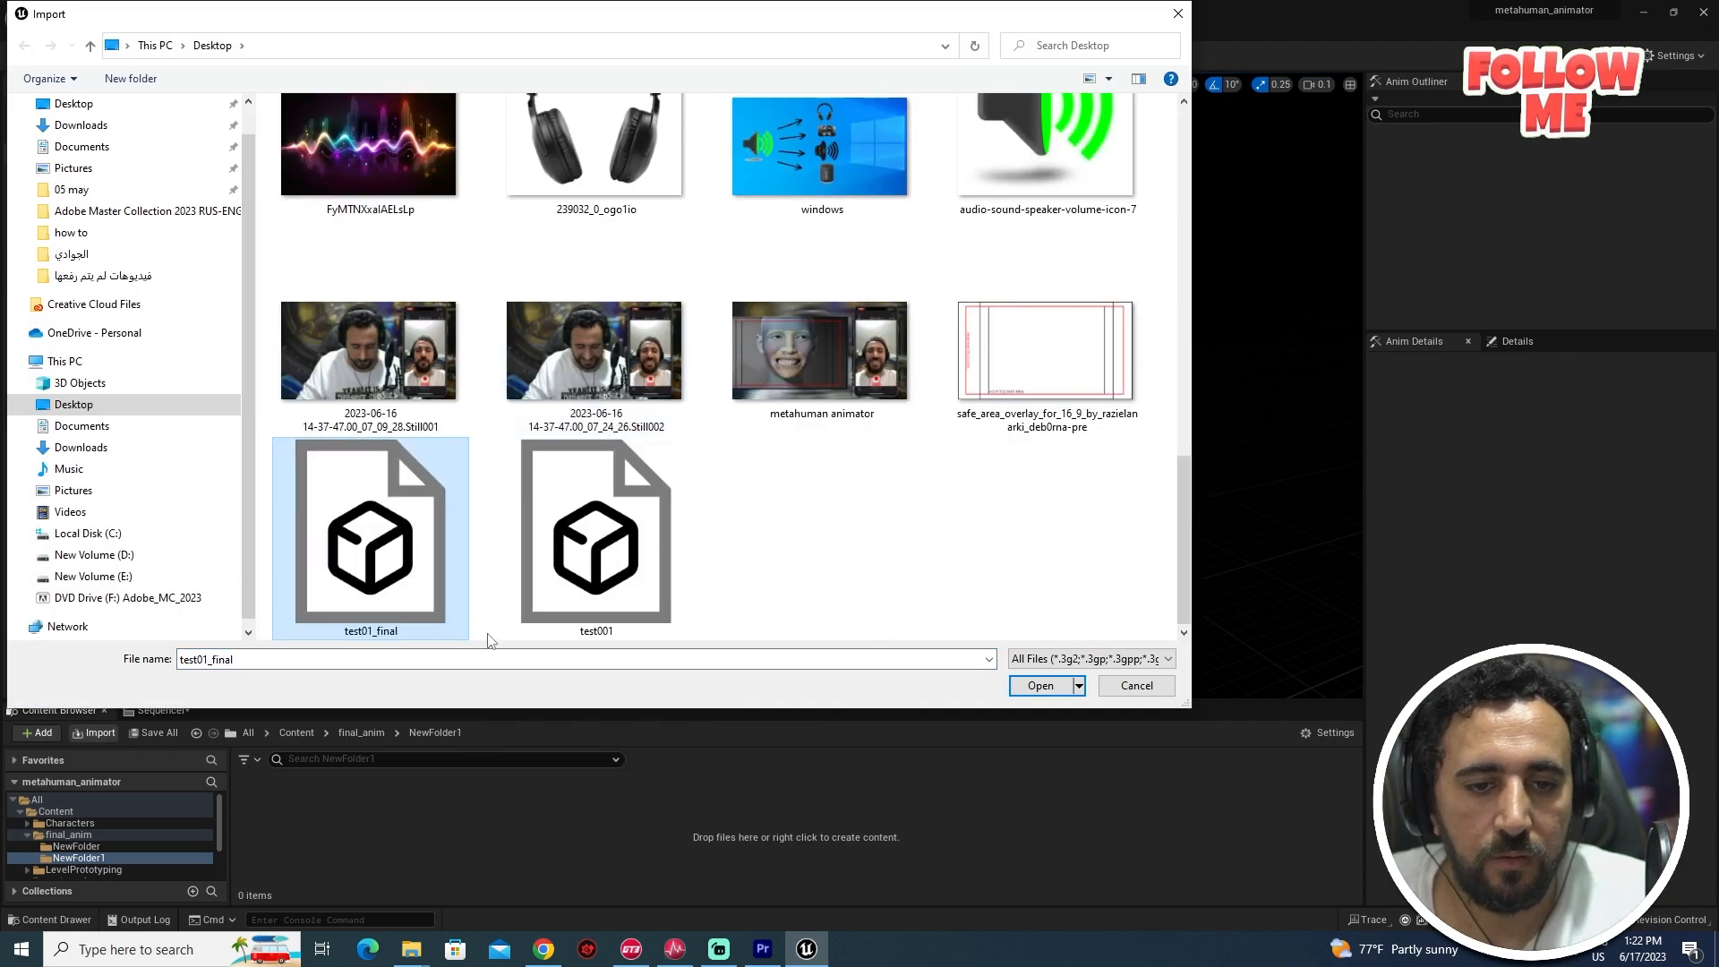
pyautogui.doubleClick(622, 542)
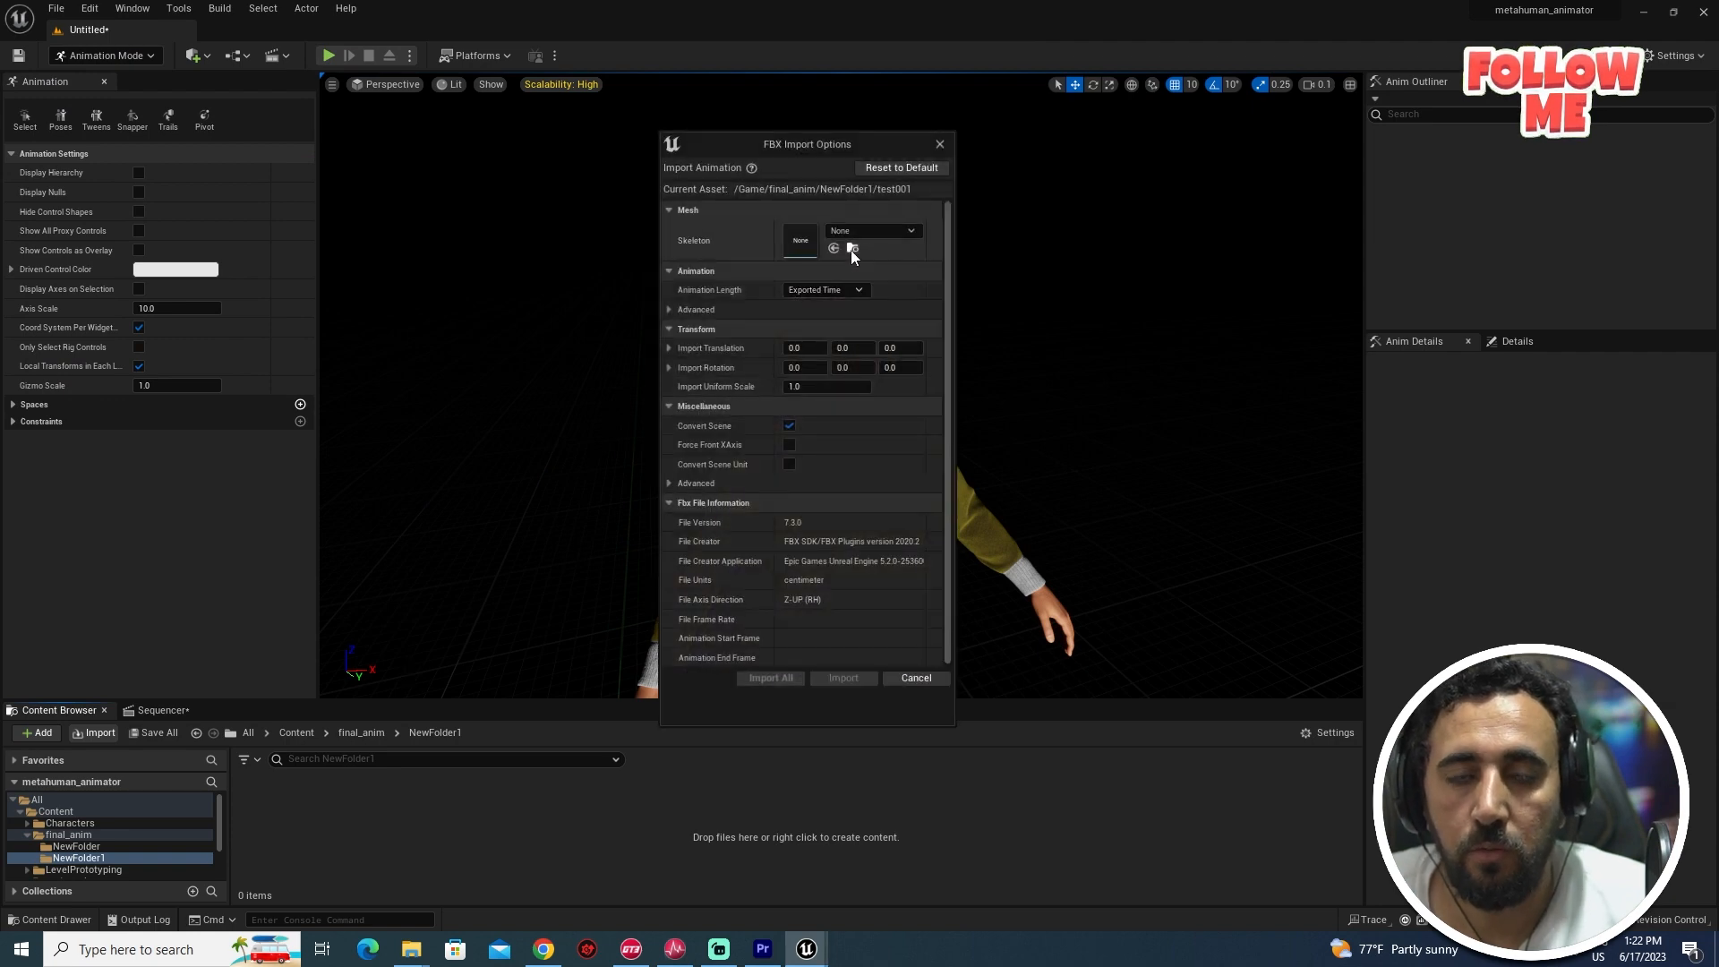
pyautogui.click(883, 230)
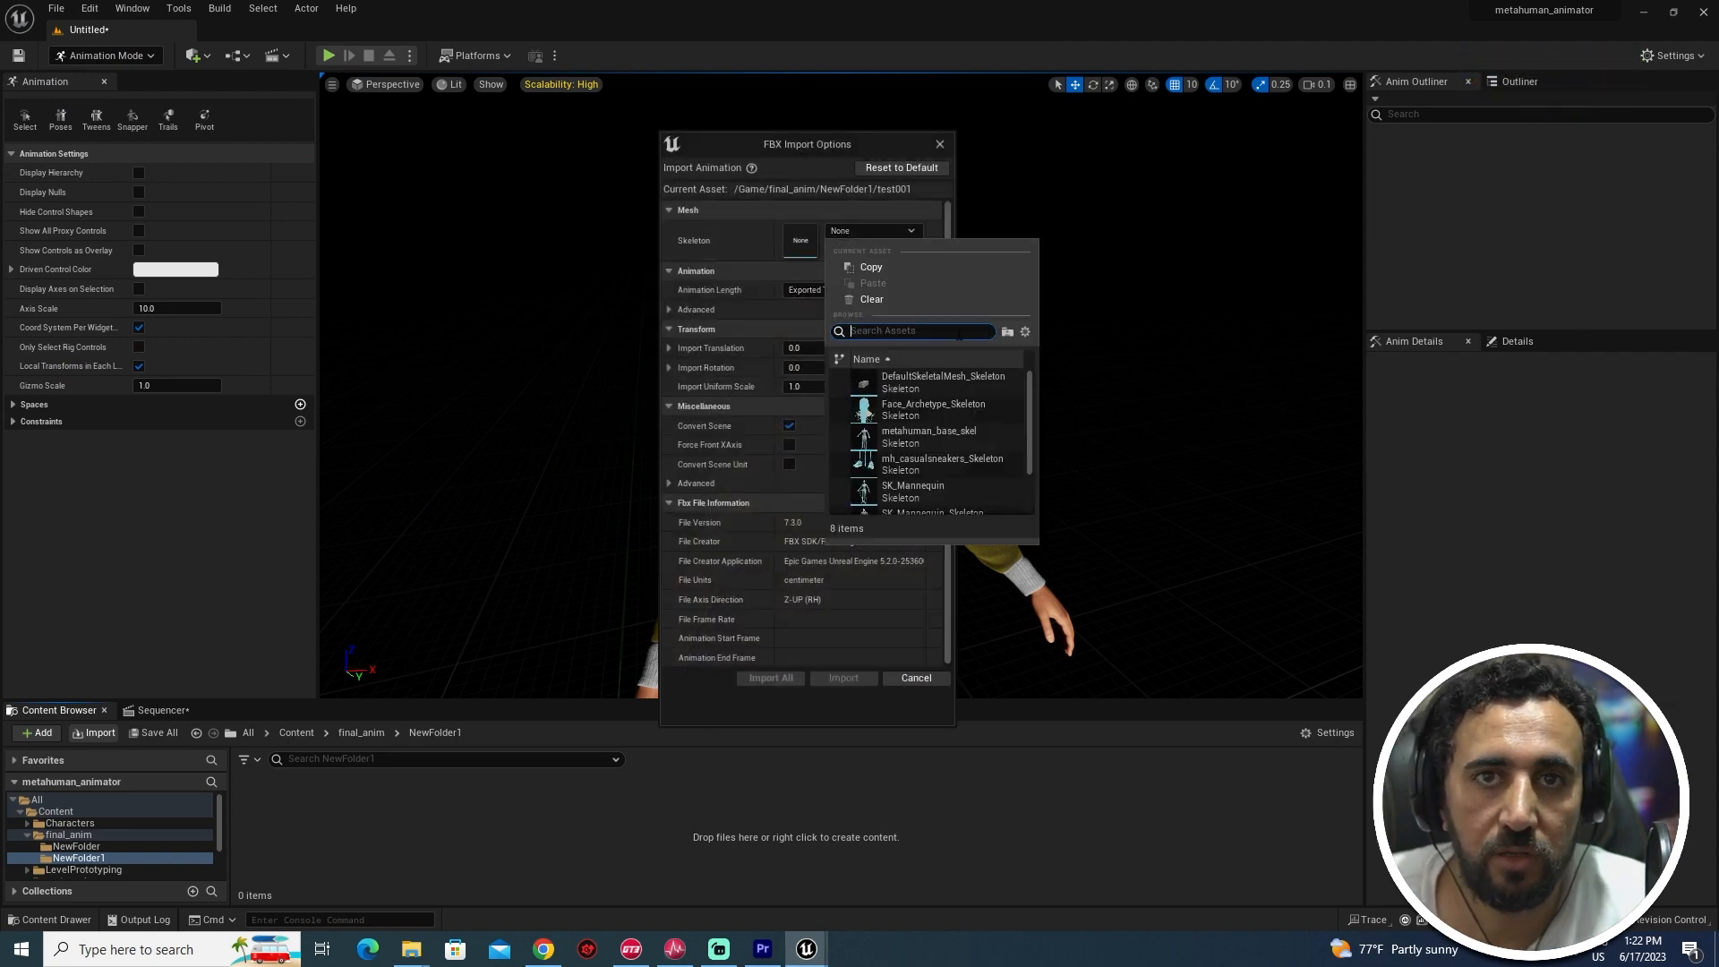
pyautogui.click(894, 412)
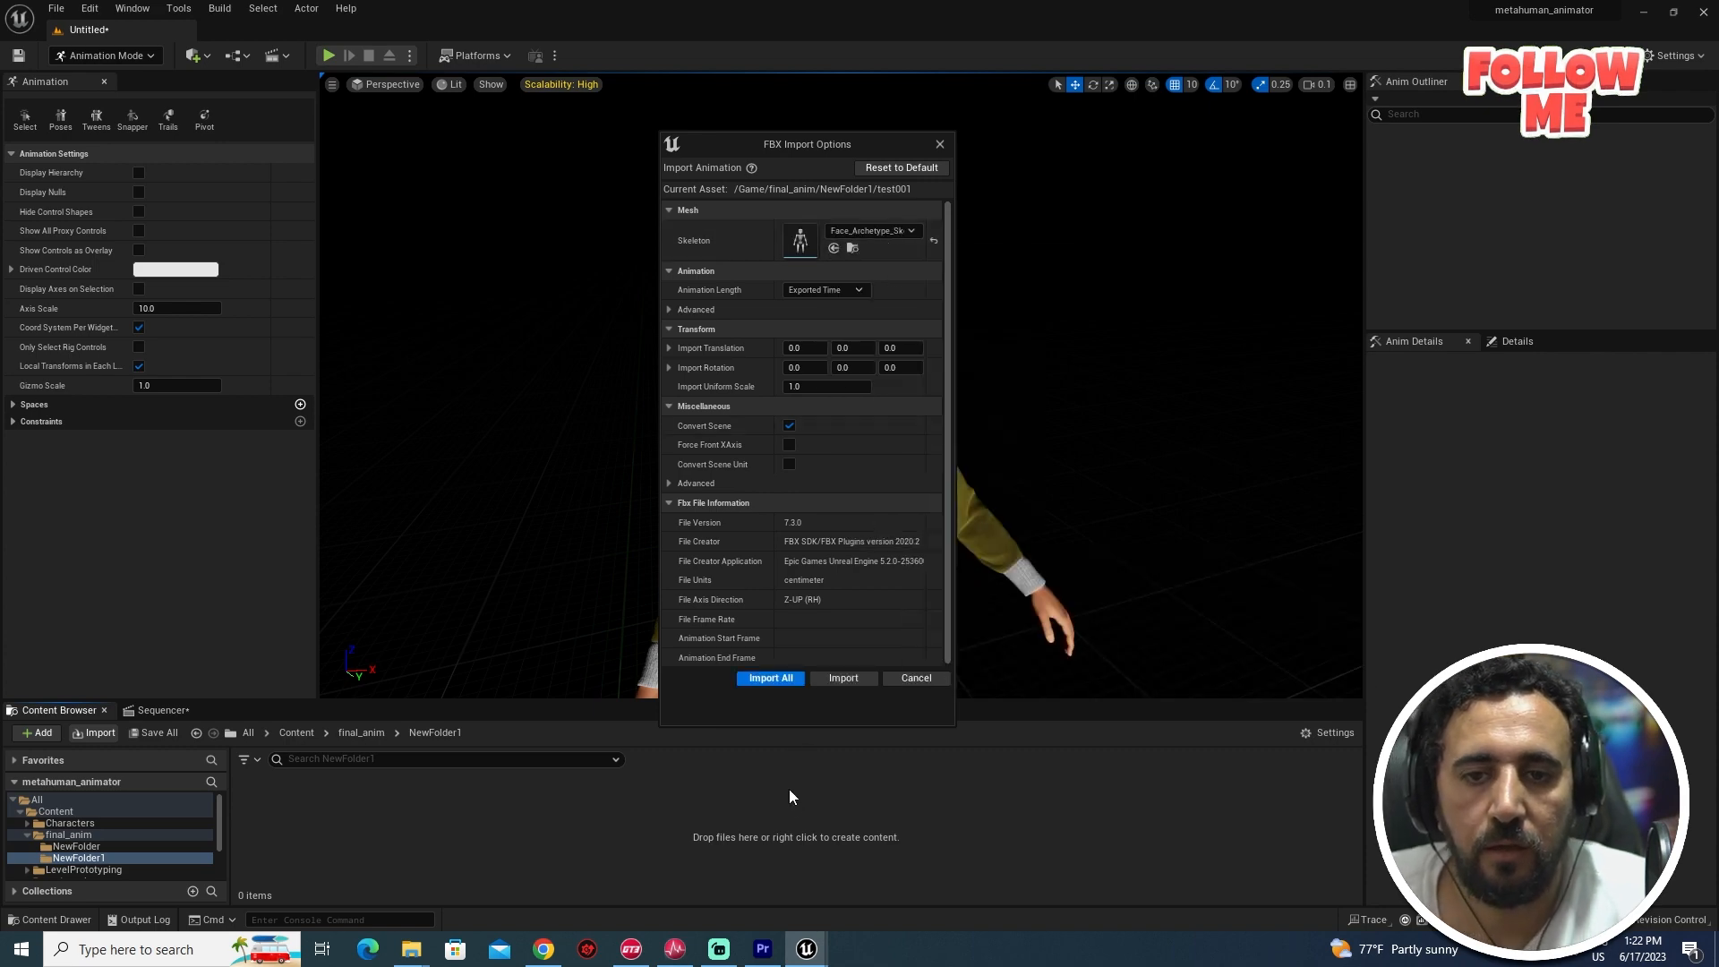
pyautogui.click(792, 680)
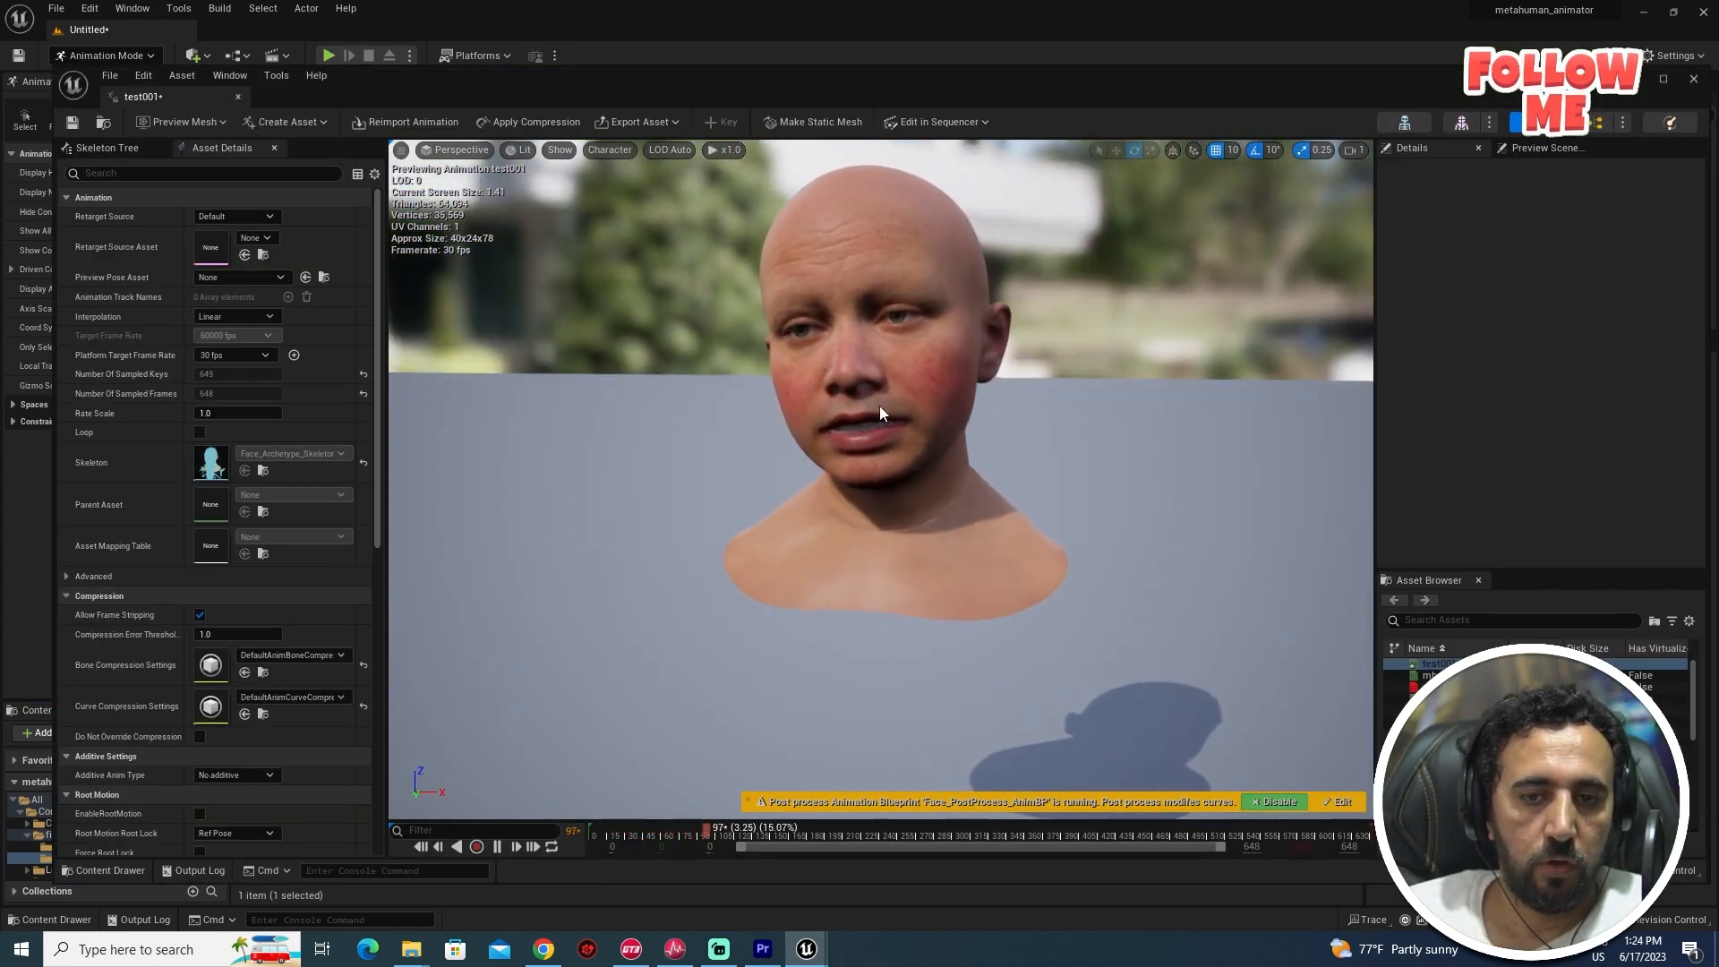
pyautogui.click(240, 96)
pyautogui.click(165, 709)
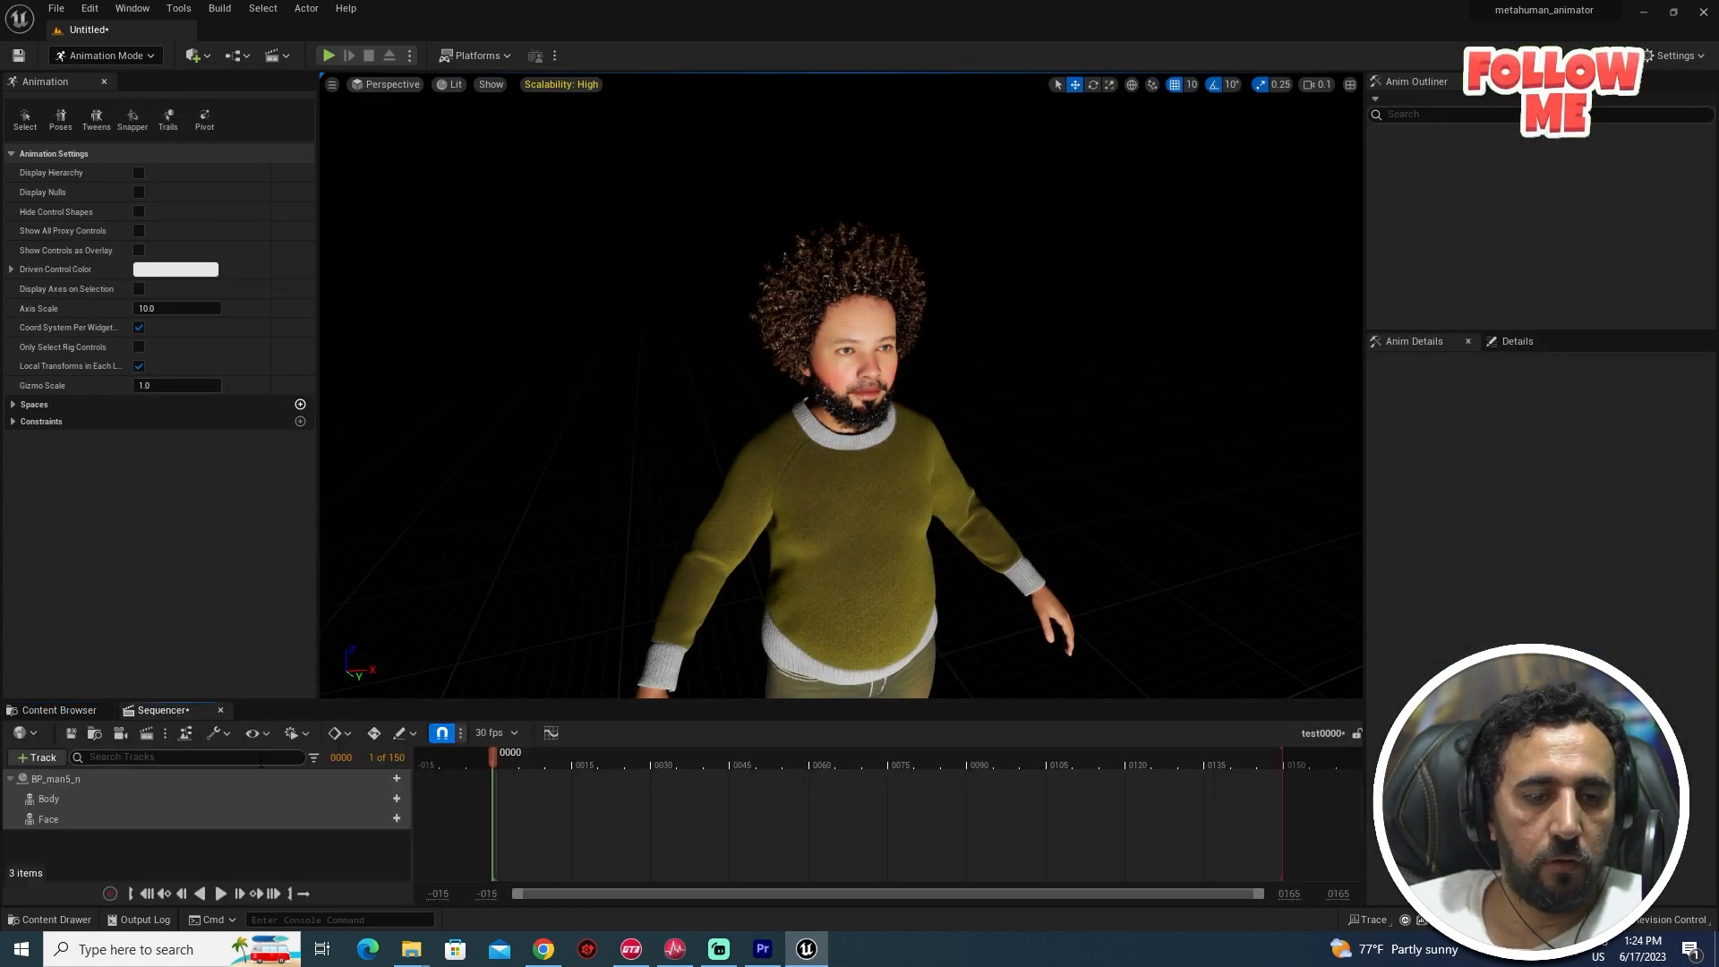
# - Add the test001 animation to the Face track in the test01 sequence
pyautogui.click(60, 708)
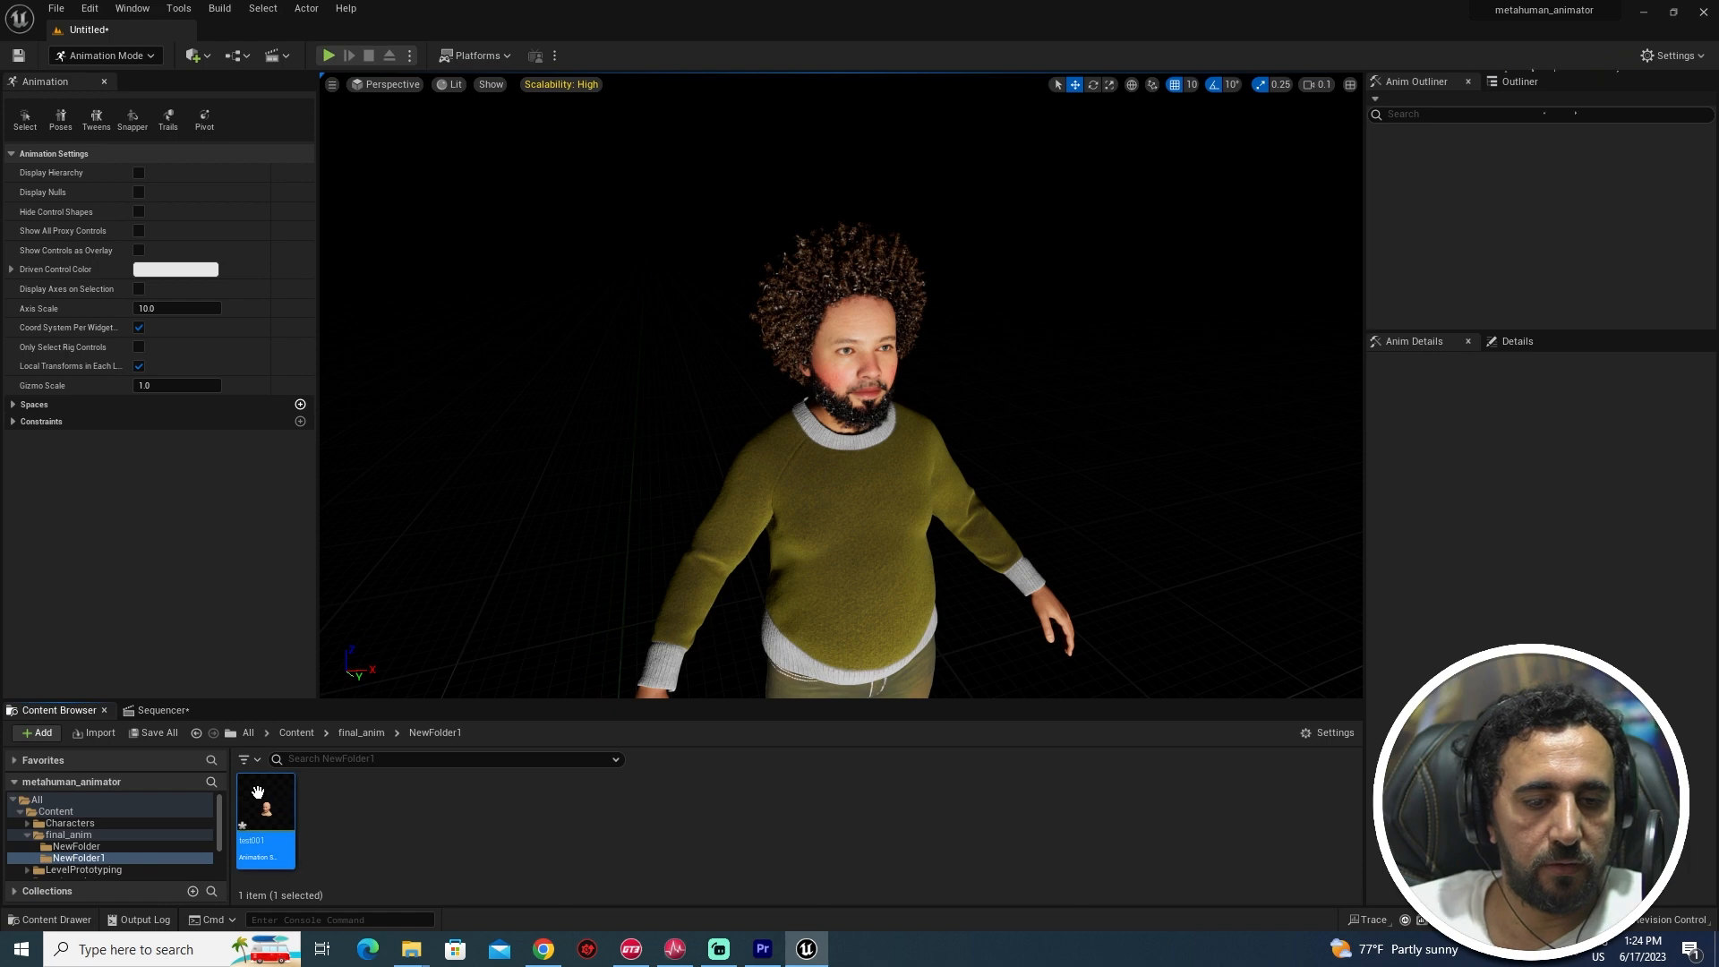
pyautogui.click(154, 709)
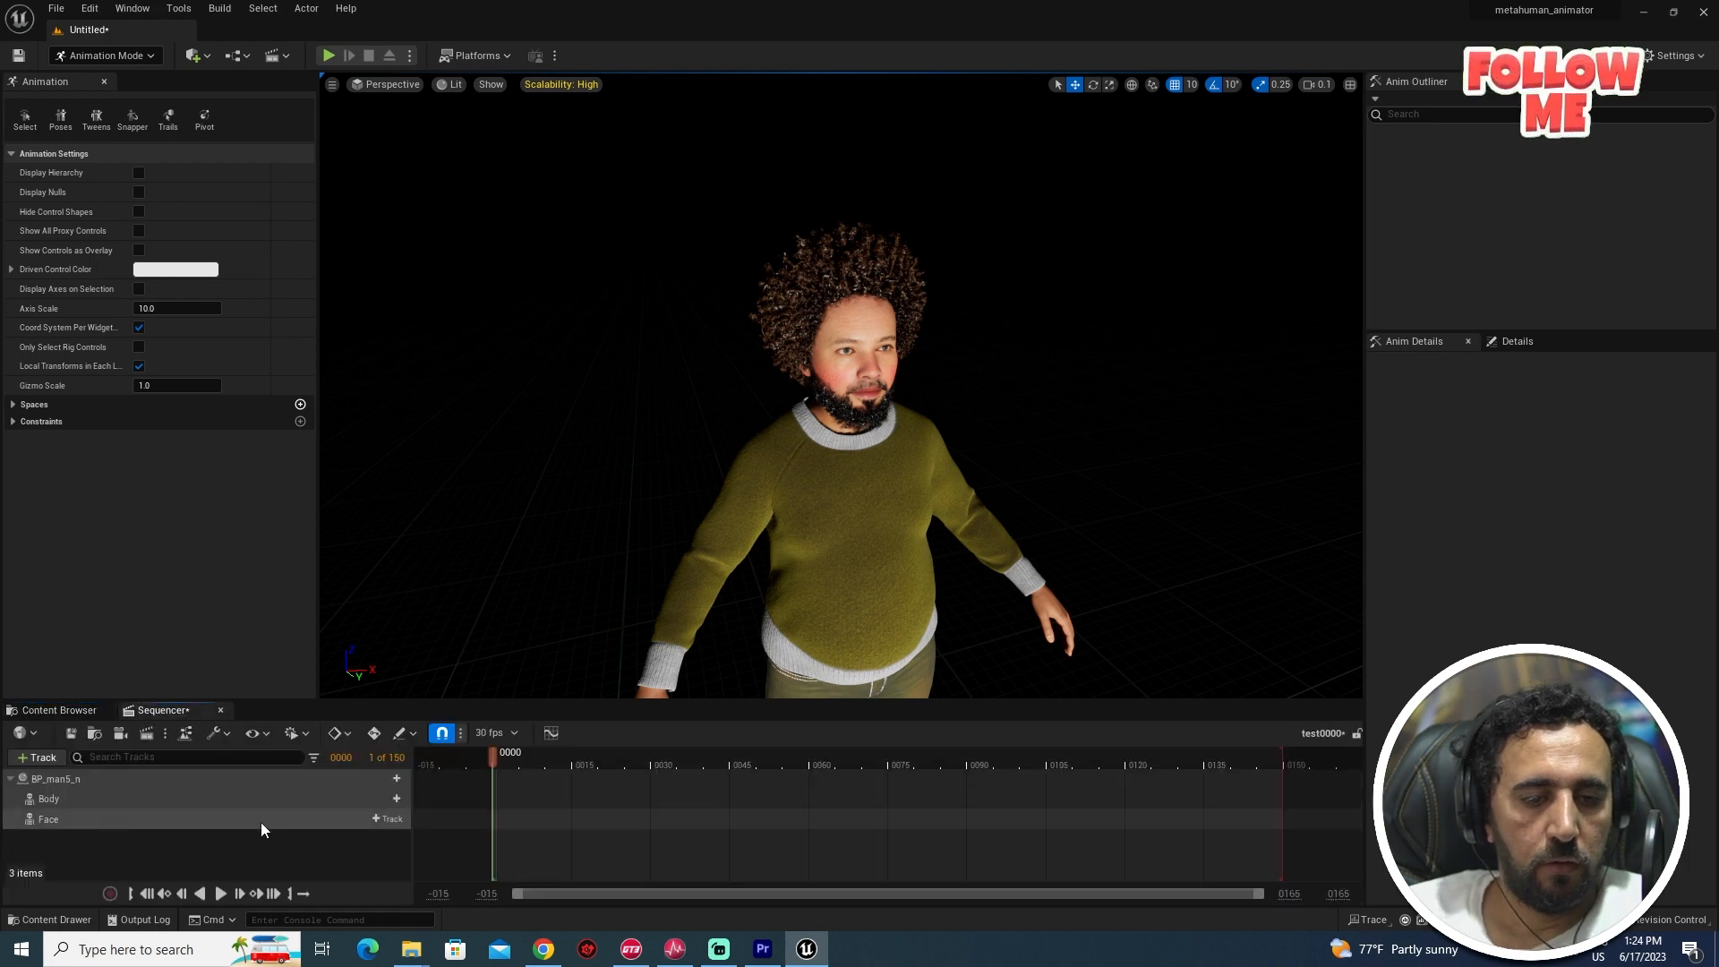
pyautogui.click(388, 818)
pyautogui.moveTo(456, 112)
pyautogui.write('test001')
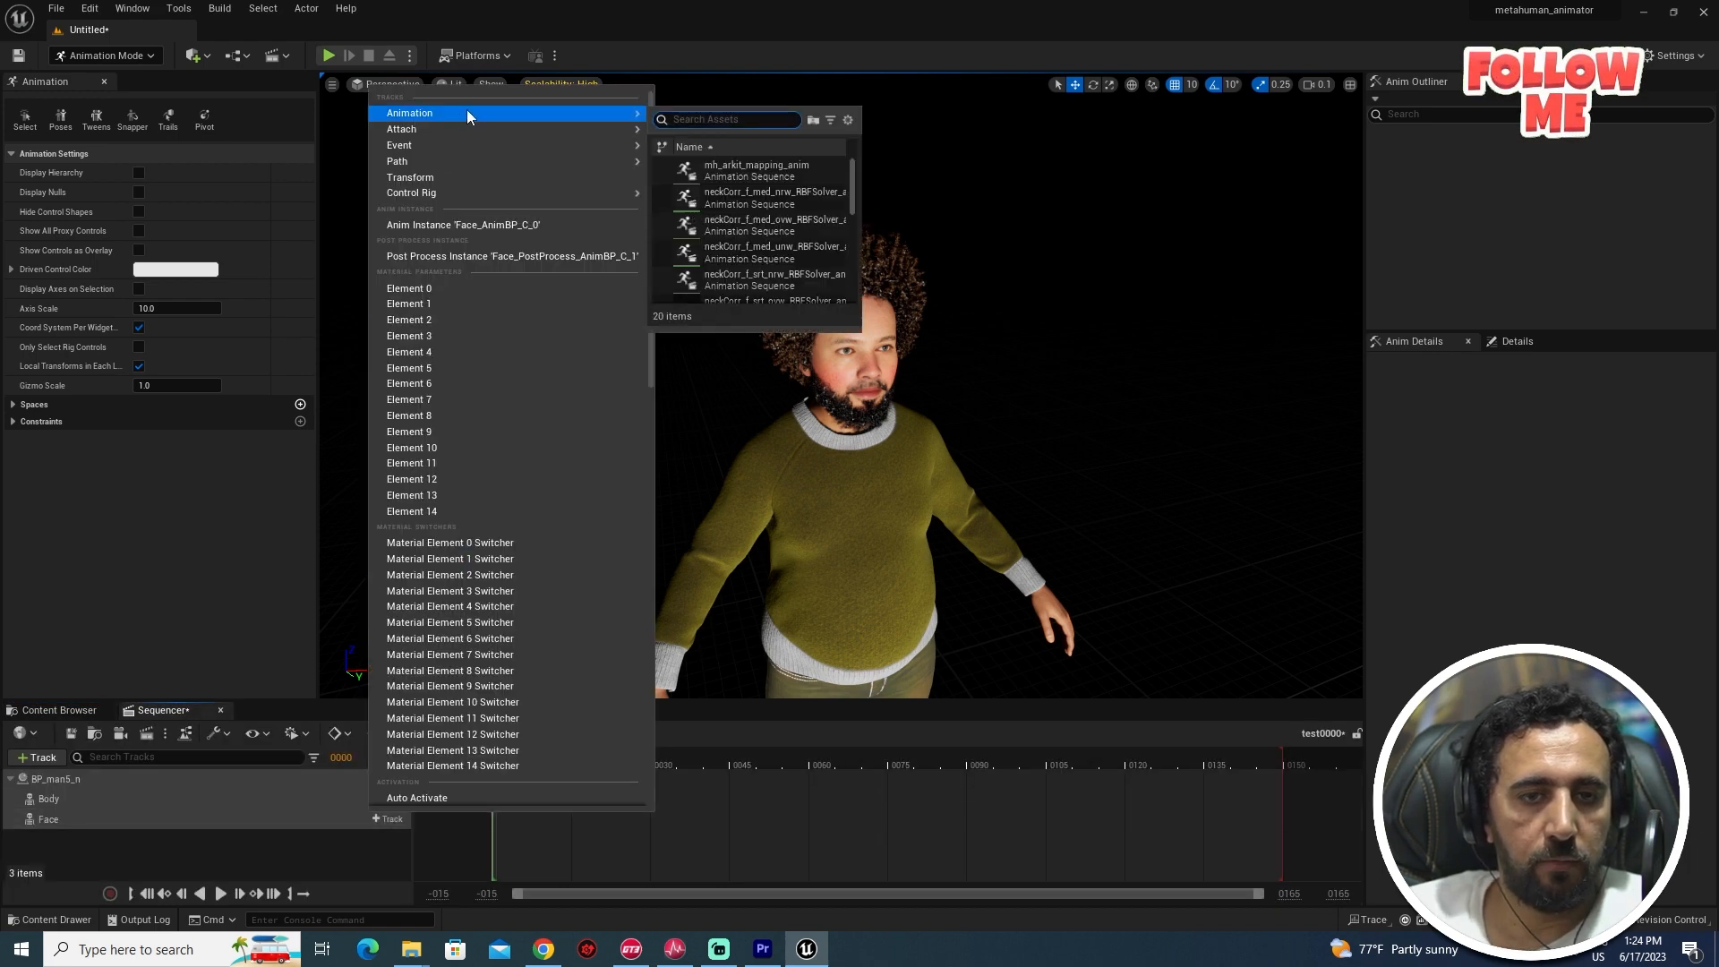
pyautogui.click(730, 170)
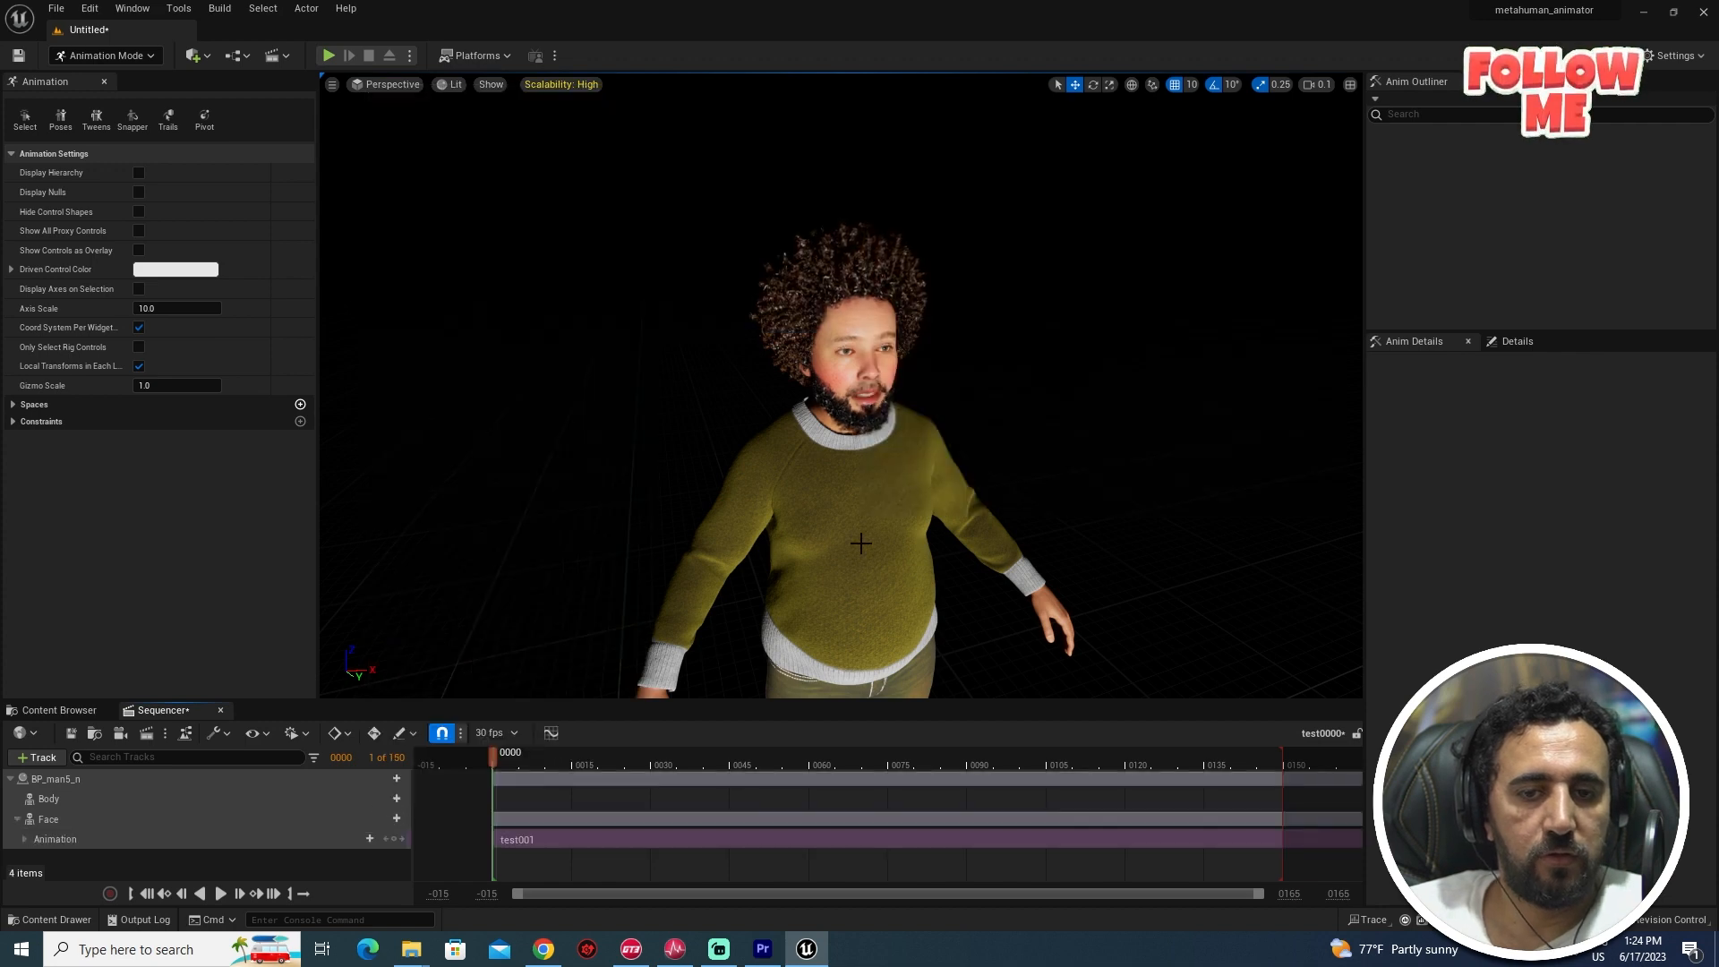
# - Play the sequence from near the start and bring the view closer to the character's face
pyautogui.moveTo(573, 768); pyautogui.dragTo(506, 770)
pyautogui.press('space')
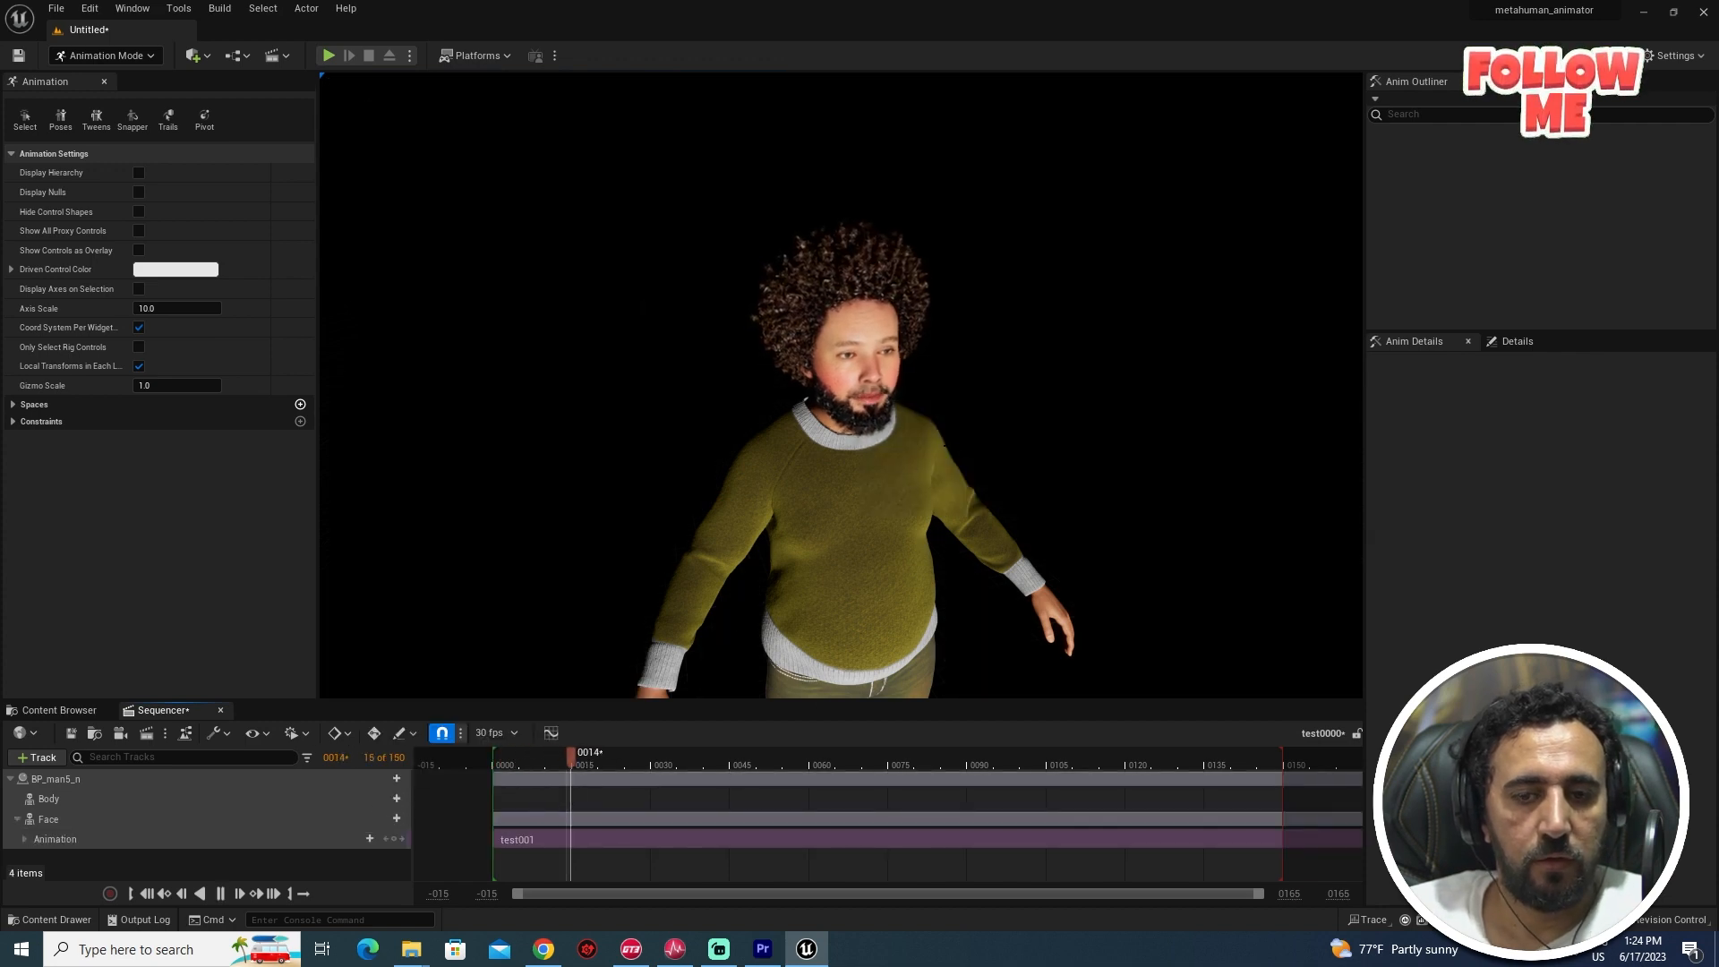
pyautogui.keyDown('alt'); pyautogui.moveTo(842, 430); pyautogui.dragTo(573, 430); pyautogui.keyUp('alt')
pyautogui.moveTo(922, 394); pyautogui.dragTo(582, 394, button='right')
pyautogui.moveTo(923, 394); pyautogui.dragTo(905, 349, button='right')
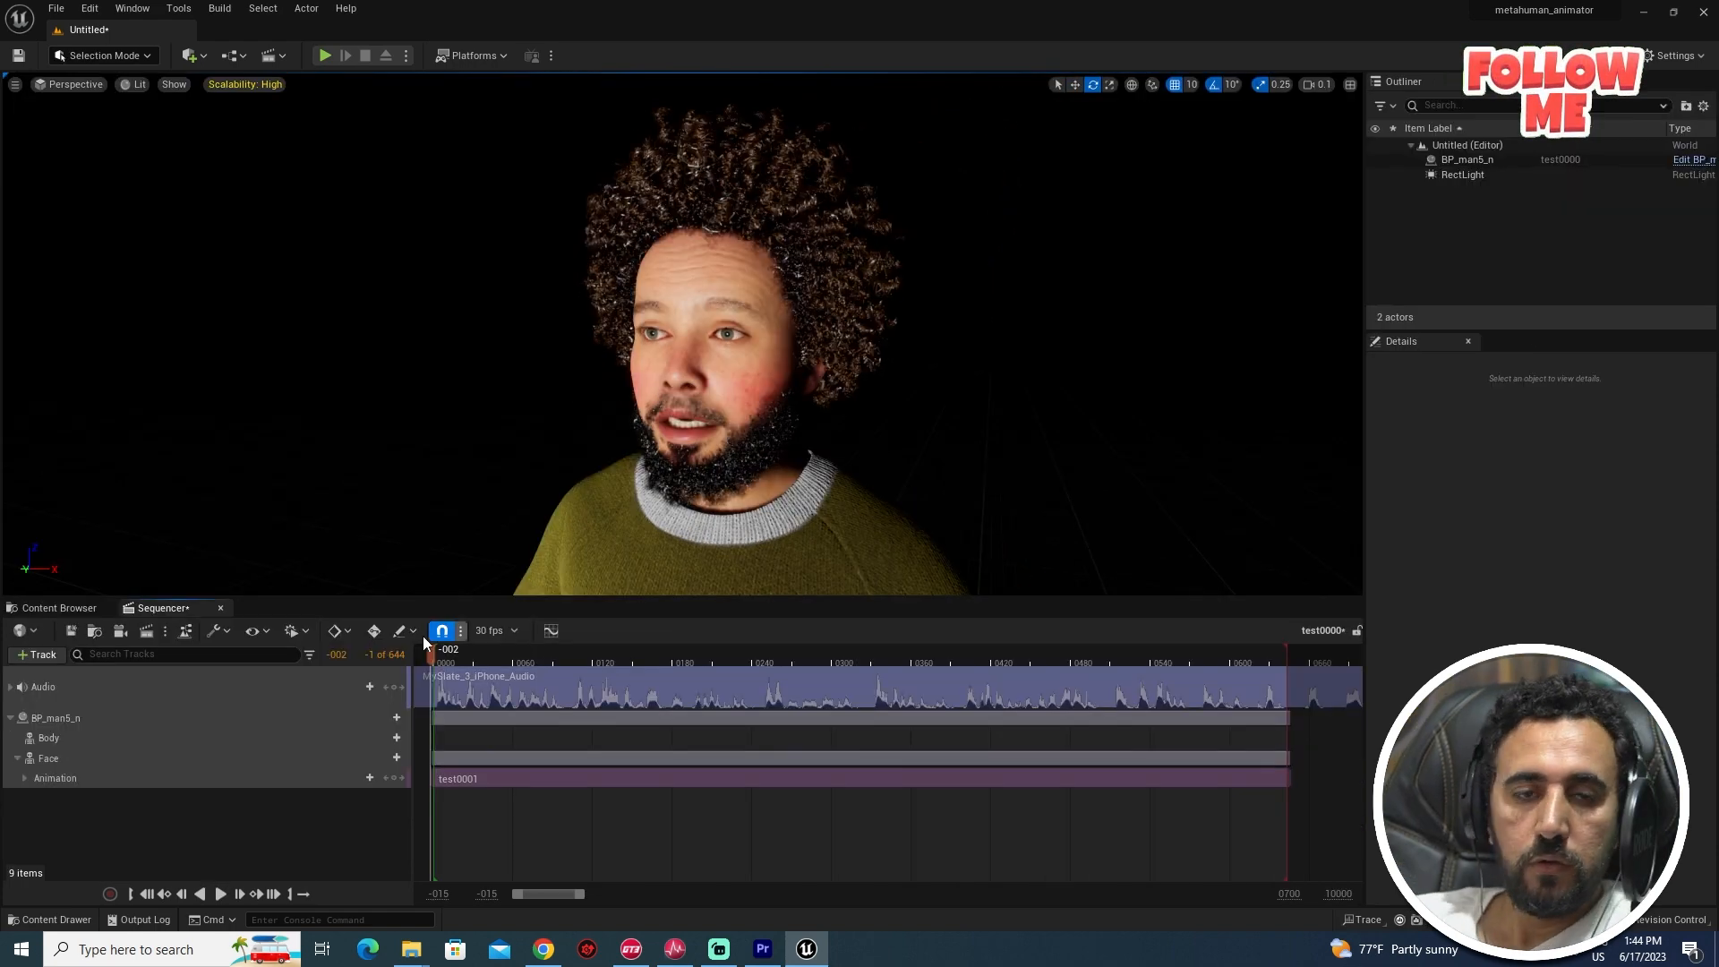